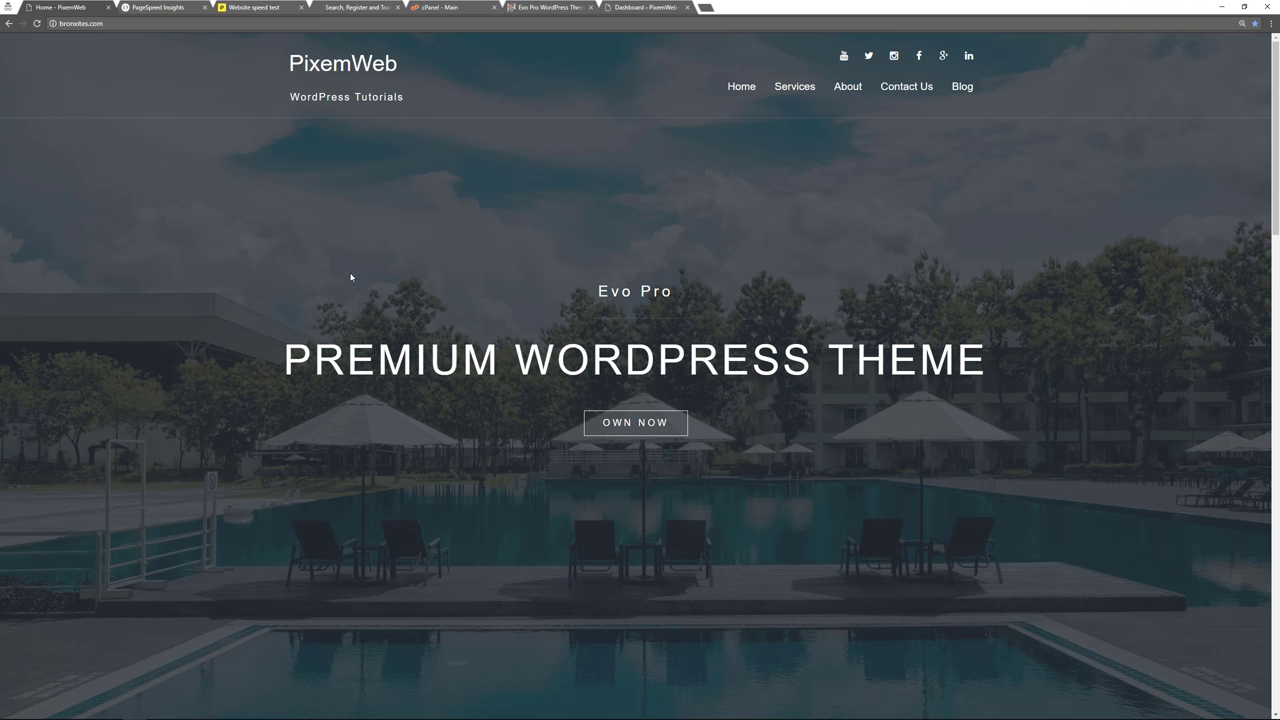
# - Scroll down the home page and view the car photos in the gallery full-size
pyautogui.scroll(-7, 148, 295)
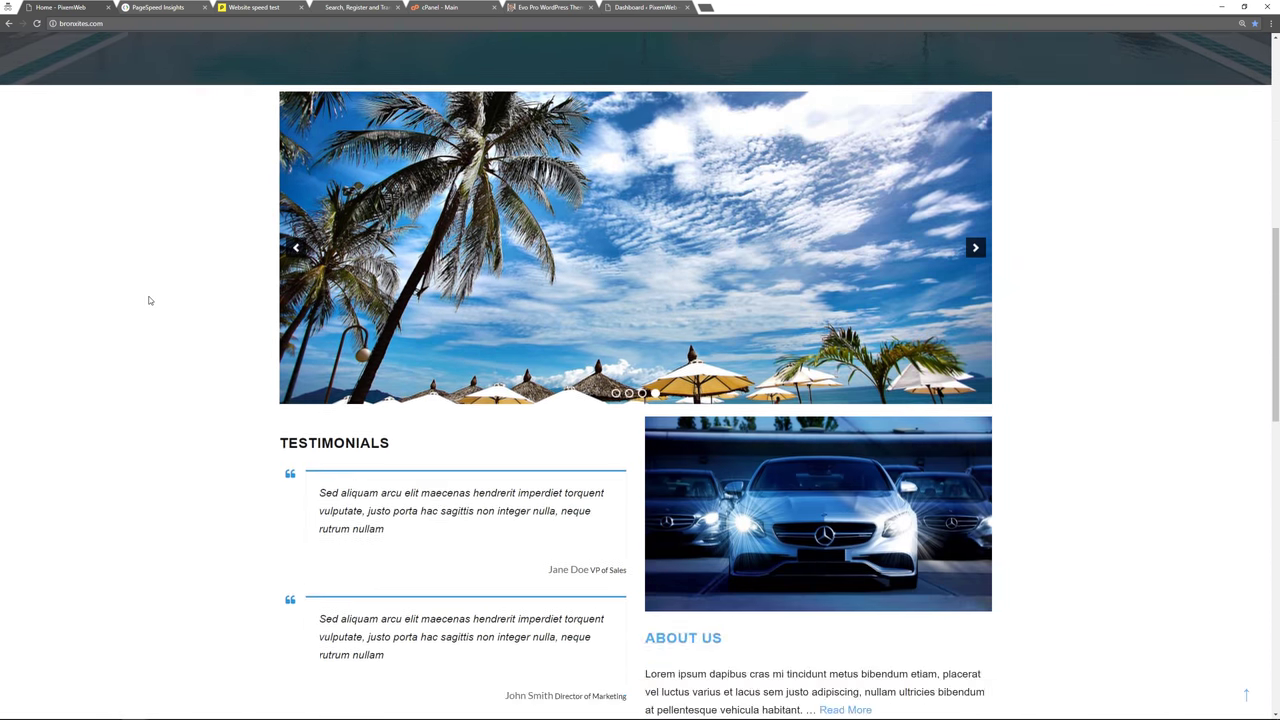
pyautogui.scroll(7, 148, 300)
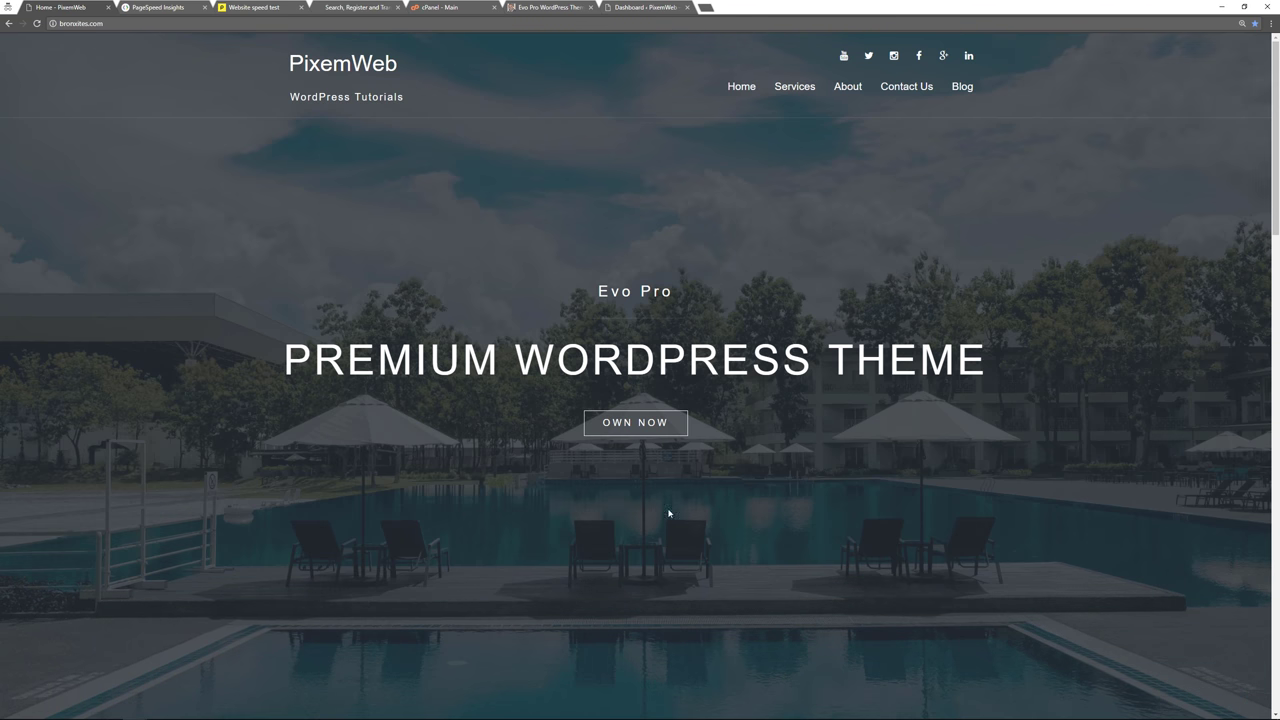
pyautogui.scroll(-5, 237, 434)
pyautogui.scroll(-1, 1058, 551)
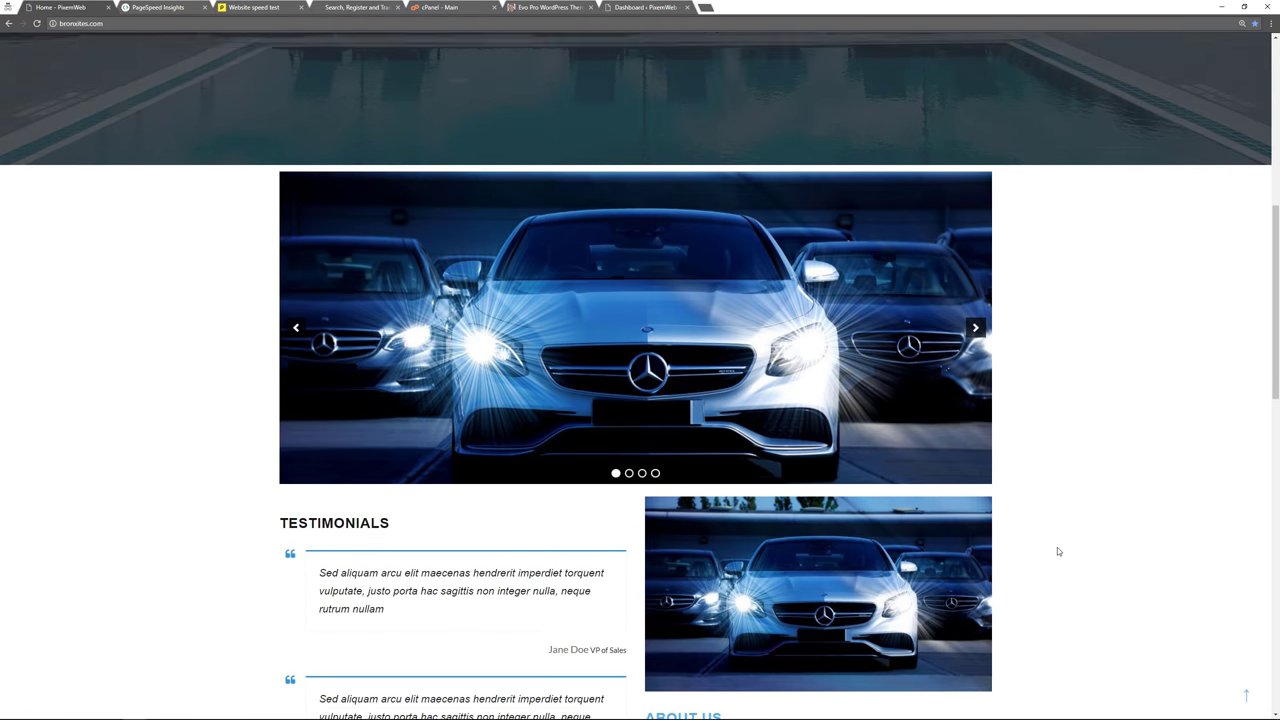
pyautogui.scroll(-3, 1057, 551)
pyautogui.scroll(1, 563, 477)
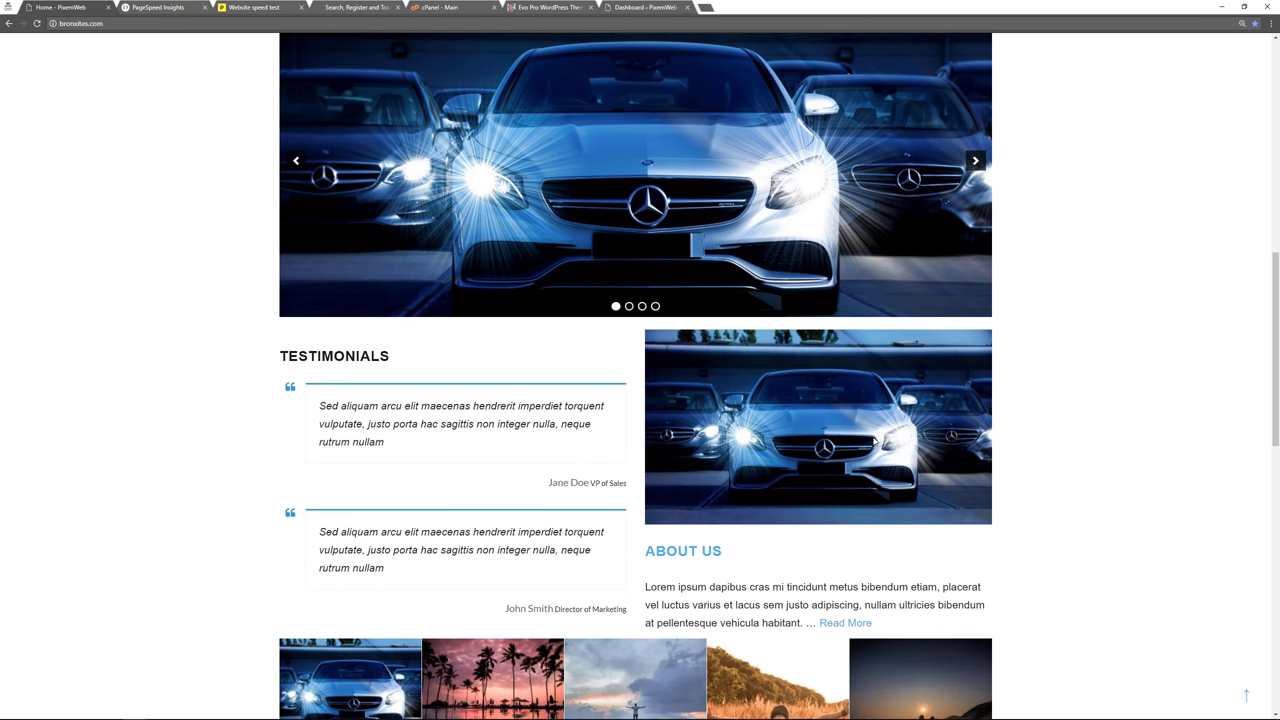
pyautogui.scroll(-3, 1069, 442)
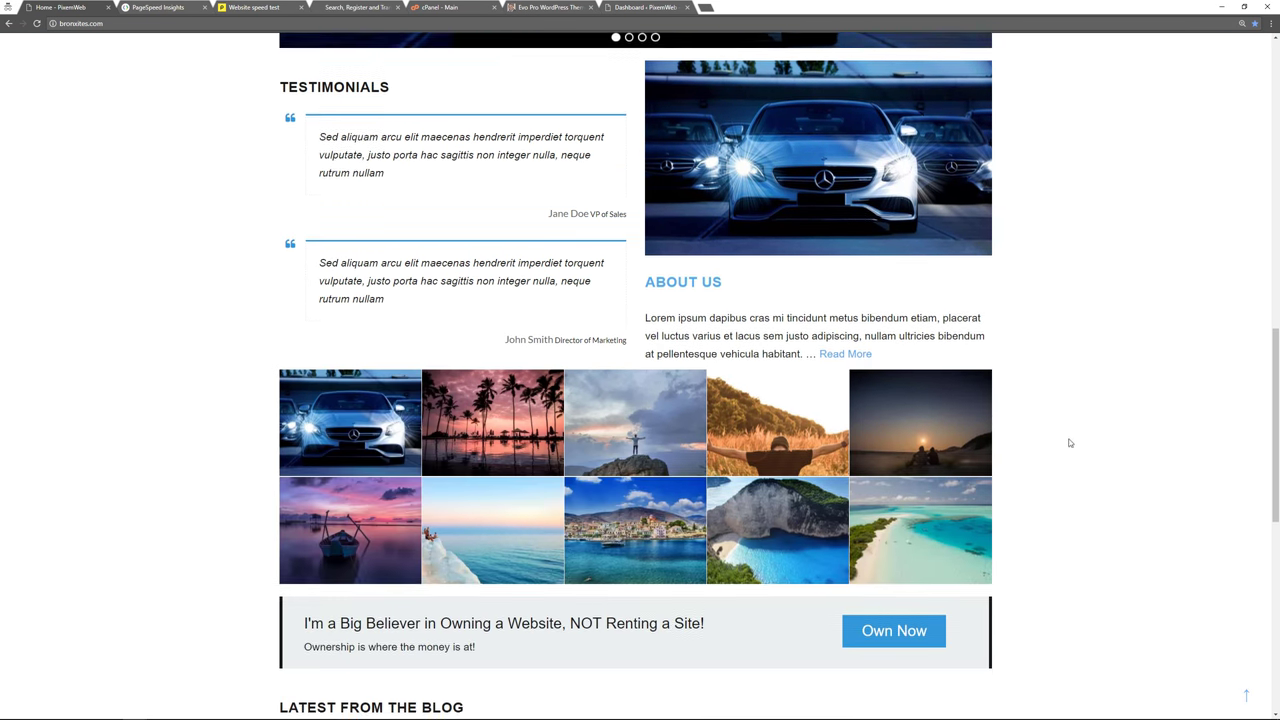
pyautogui.scroll(-1, 1069, 442)
pyautogui.click(343, 345)
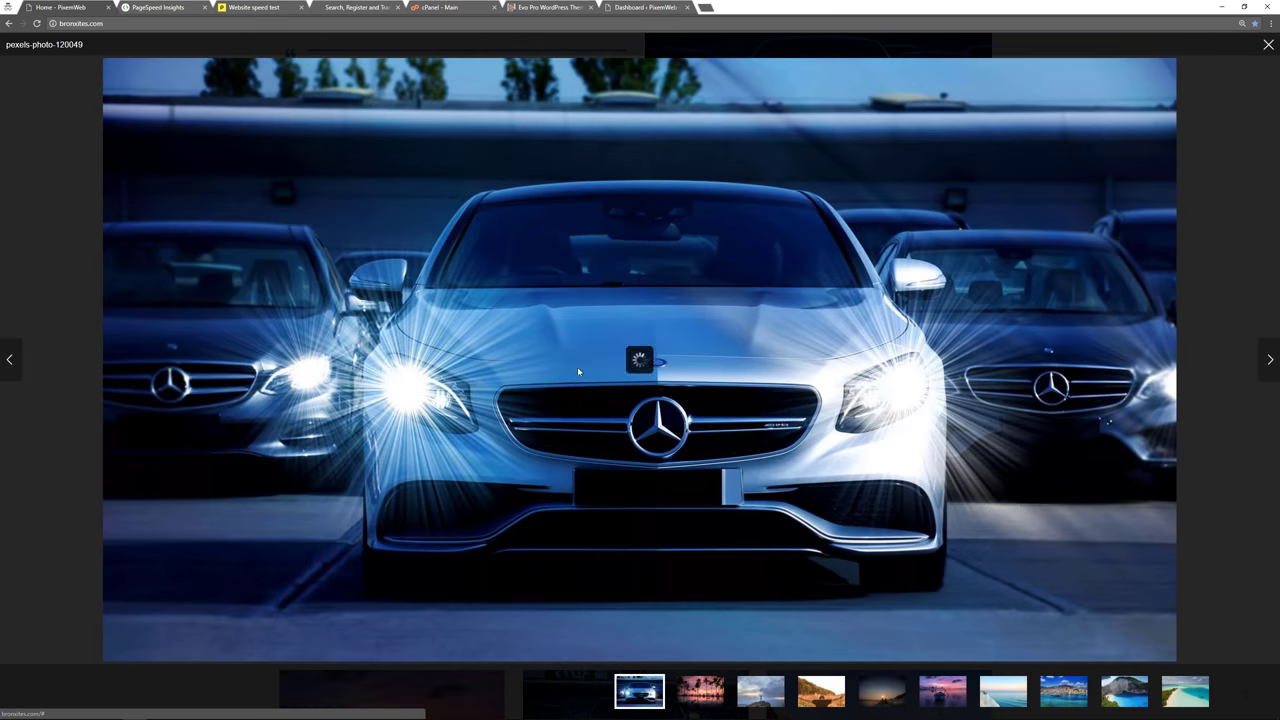
pyautogui.press('Right')
pyautogui.press('Right')
pyautogui.press('Right')
pyautogui.press('Right')
pyautogui.press('Right')
pyautogui.press('Right')
pyautogui.press('Right')
pyautogui.press('Right')
pyautogui.press('Right')
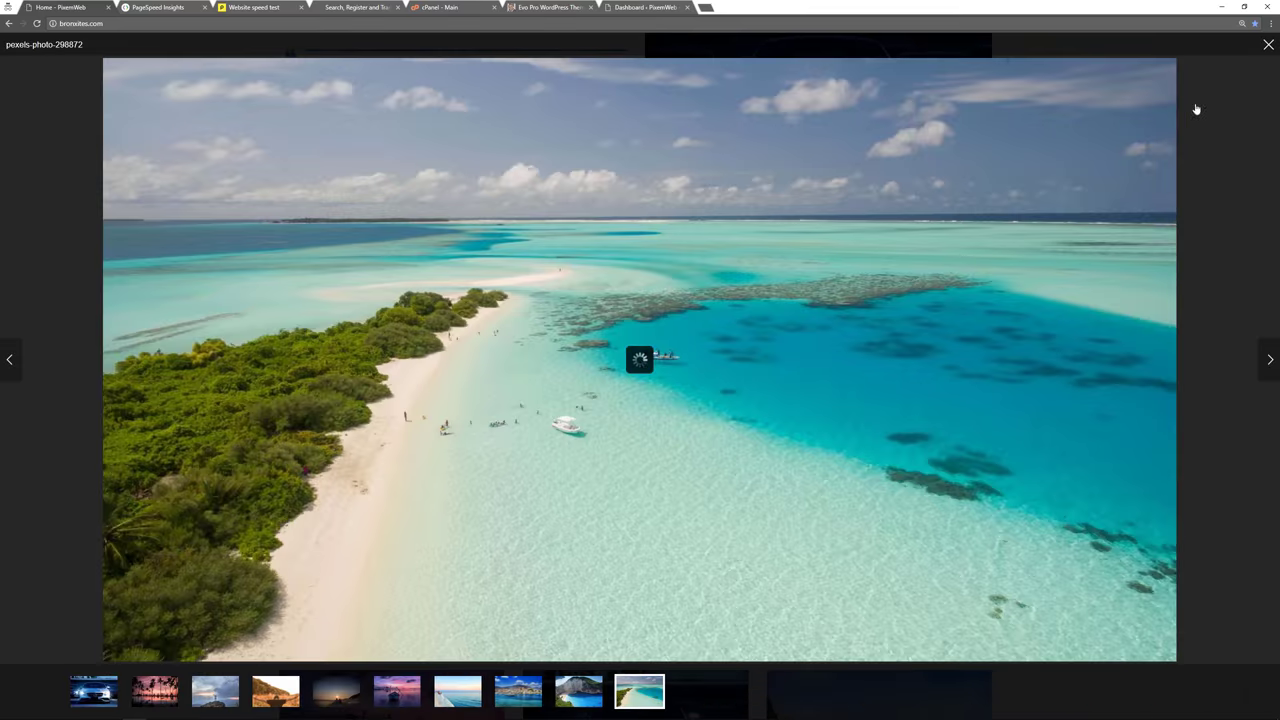
pyautogui.click(1194, 106)
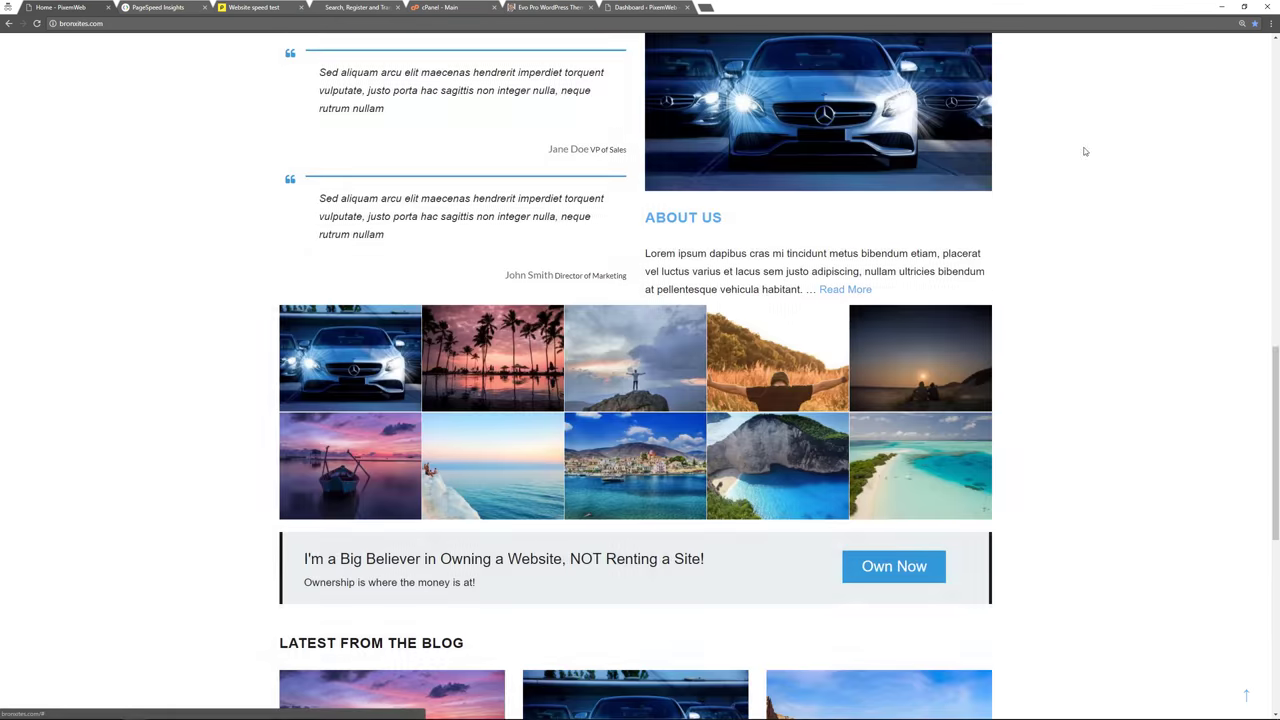
pyautogui.scroll(-4, 1085, 151)
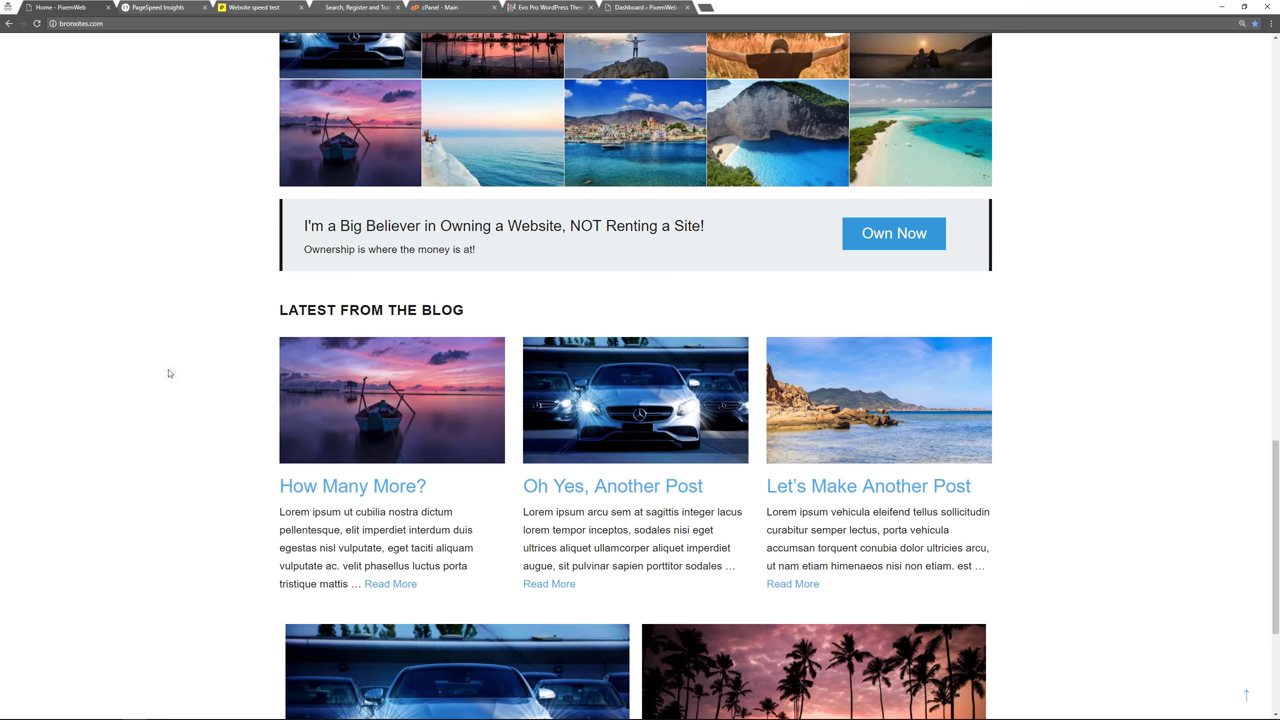
pyautogui.scroll(-3, 1060, 460)
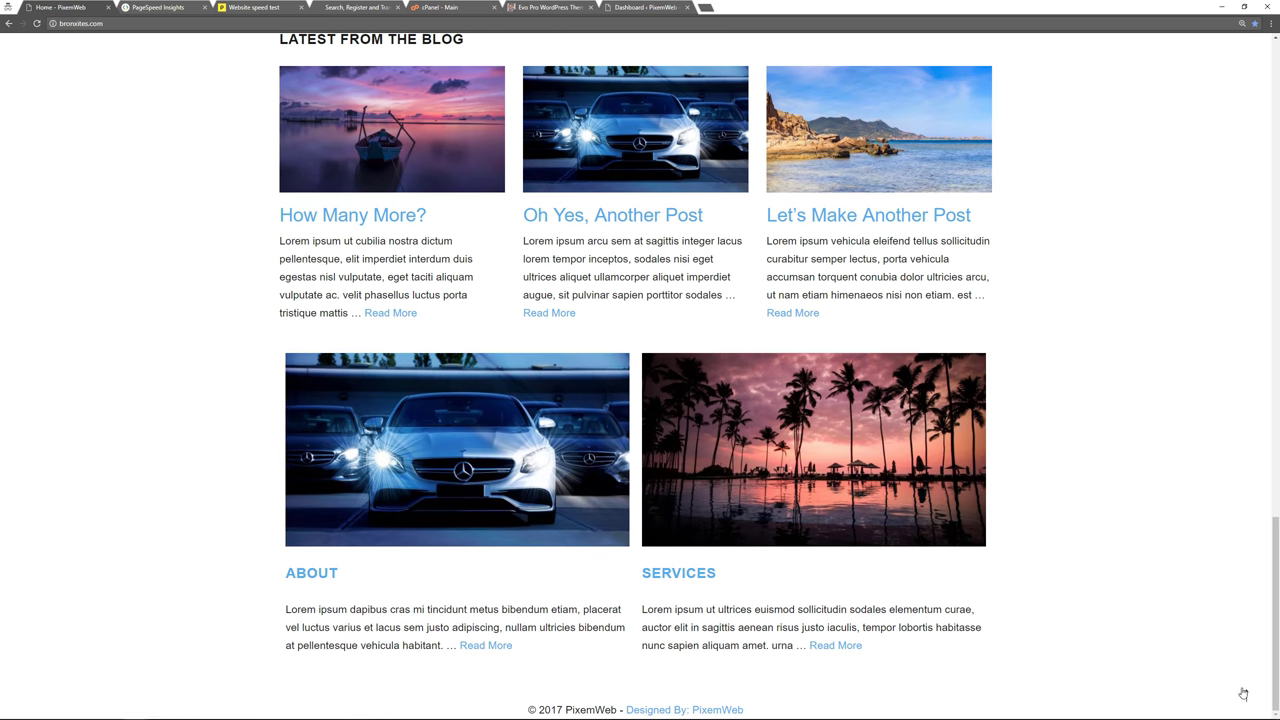
# - Return to the page top, then show bronxites.com's desktop score in PageSpeed Insights
pyautogui.click(1243, 693)
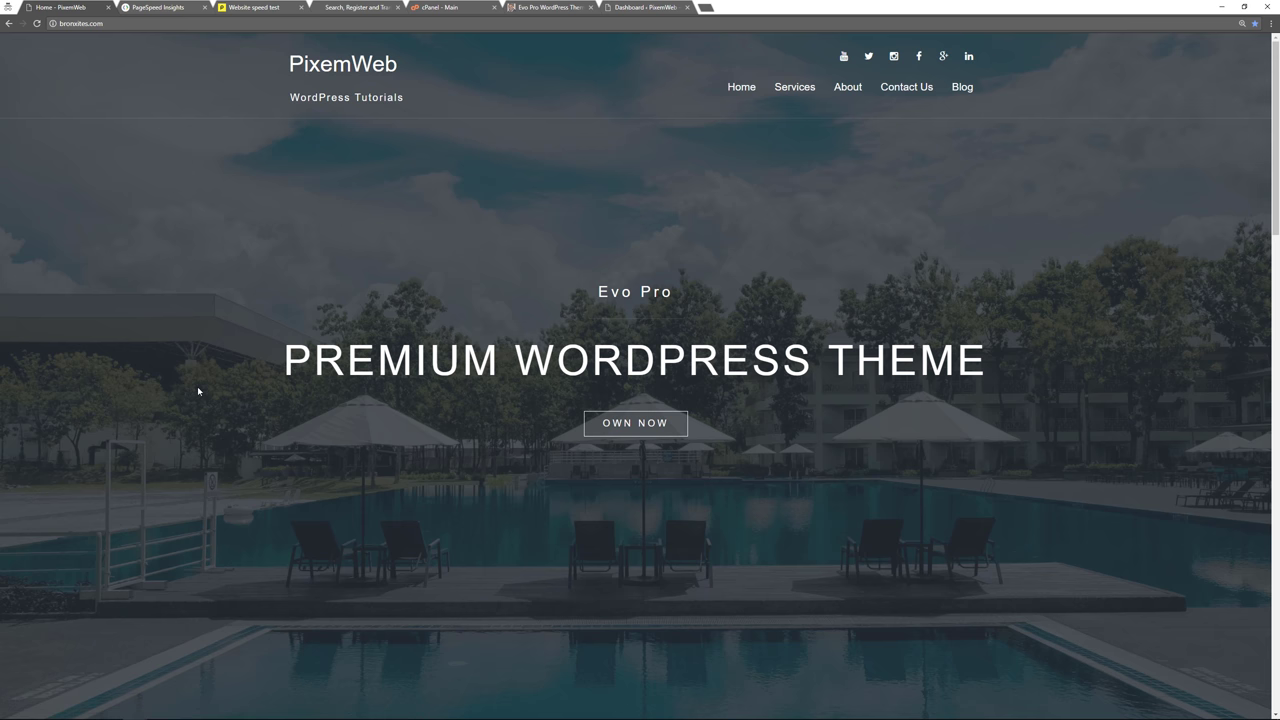
pyautogui.scroll(-5, 198, 391)
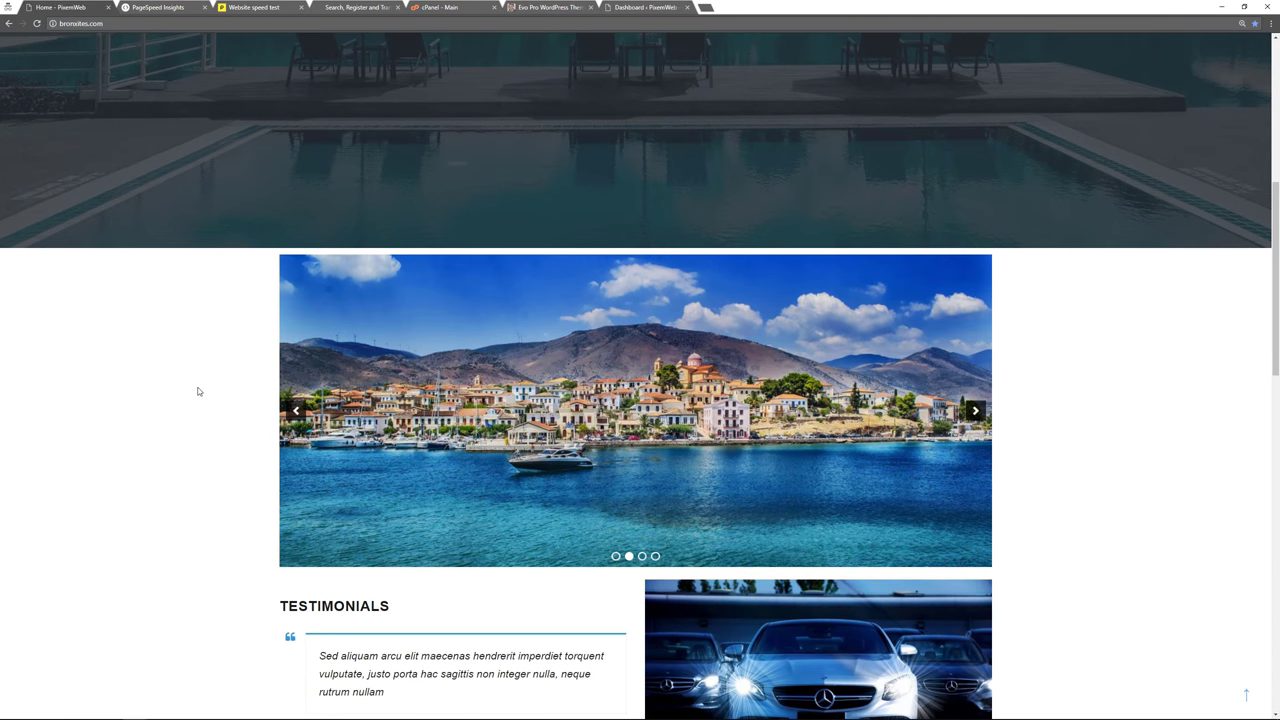
pyautogui.scroll(-3, 198, 391)
pyautogui.scroll(4, 198, 391)
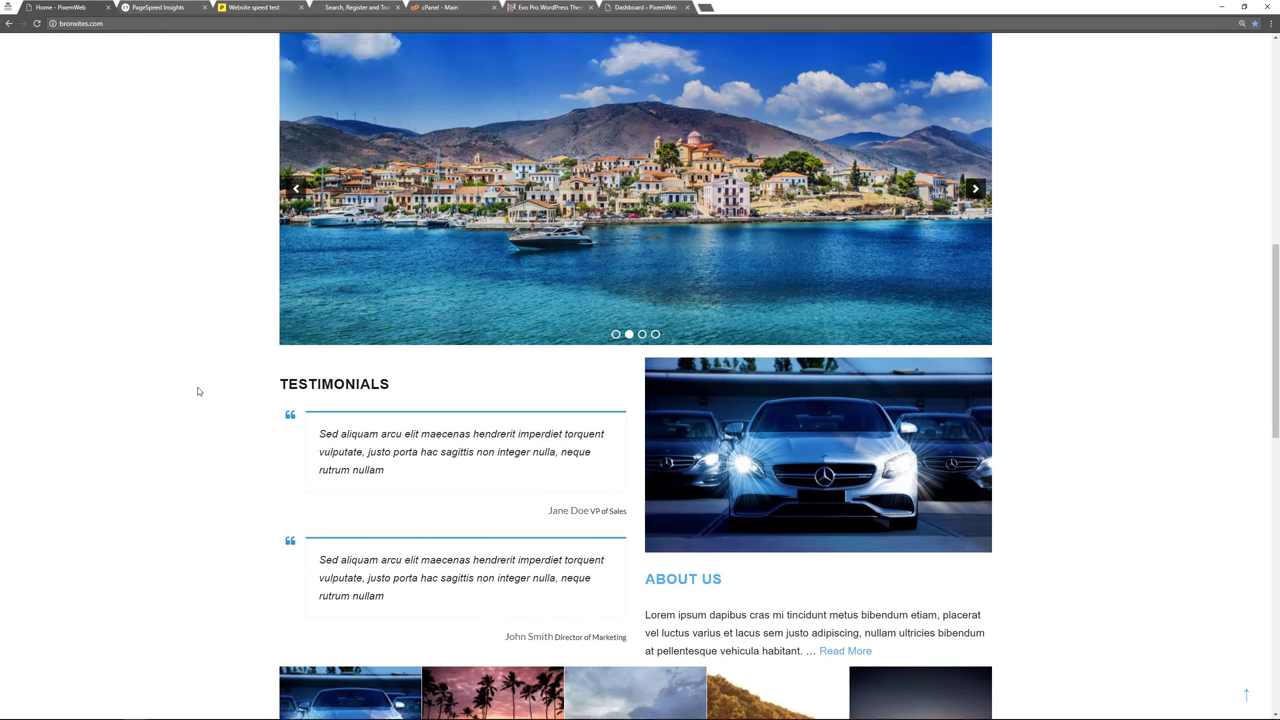
pyautogui.scroll(3, 198, 391)
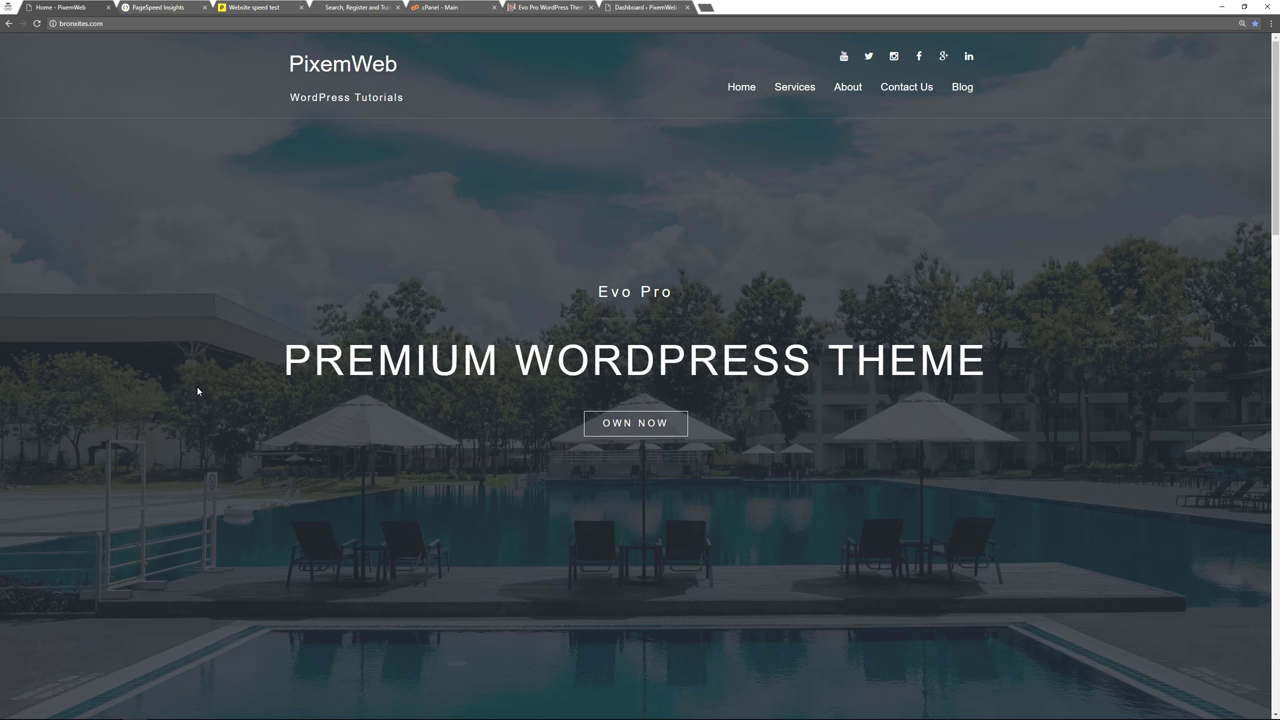
pyautogui.hotkey('ctrl', 'Tab')
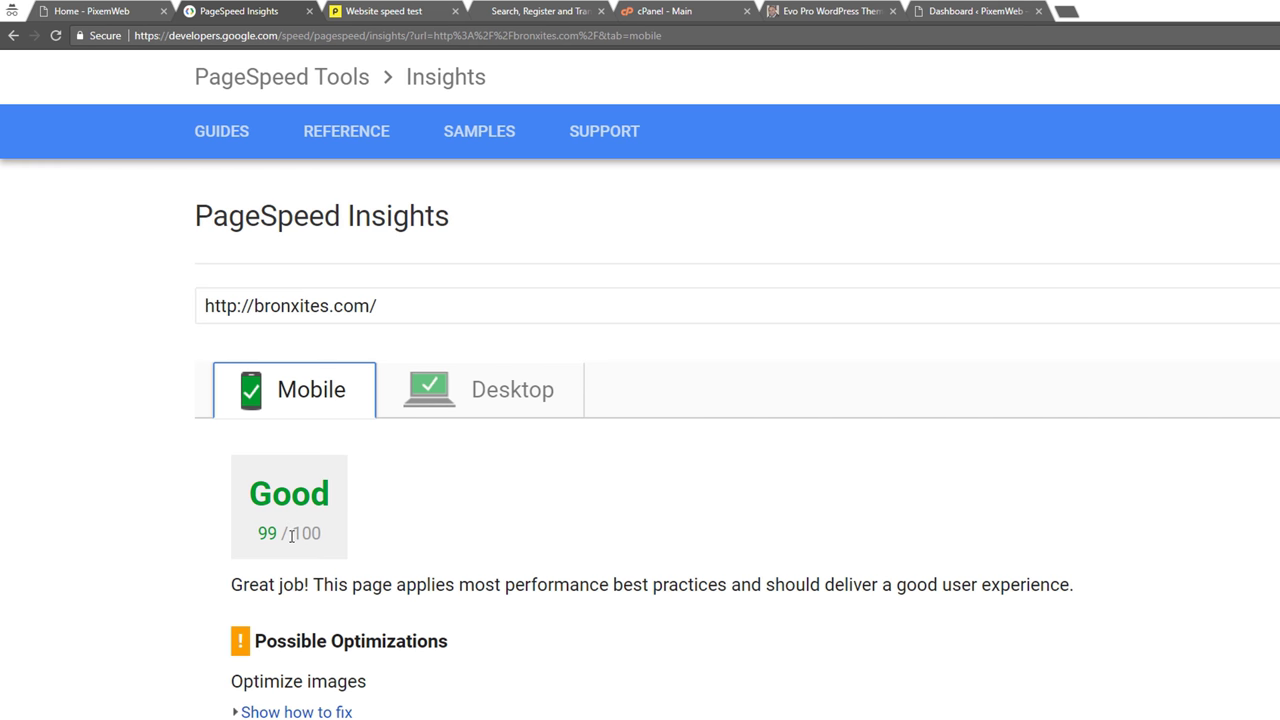
pyautogui.click(484, 408)
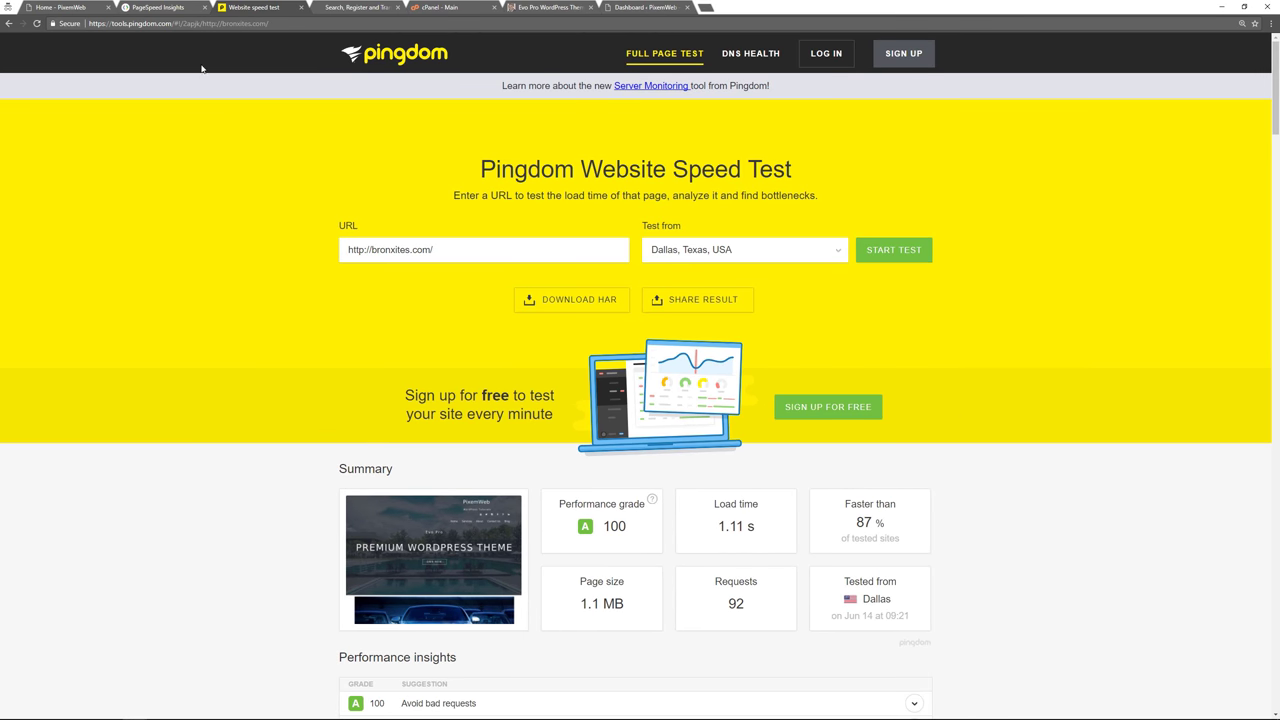
# - Go back to the PageSpeed Insights tab showing the 99/100 mobile score
pyautogui.click(152, 9)
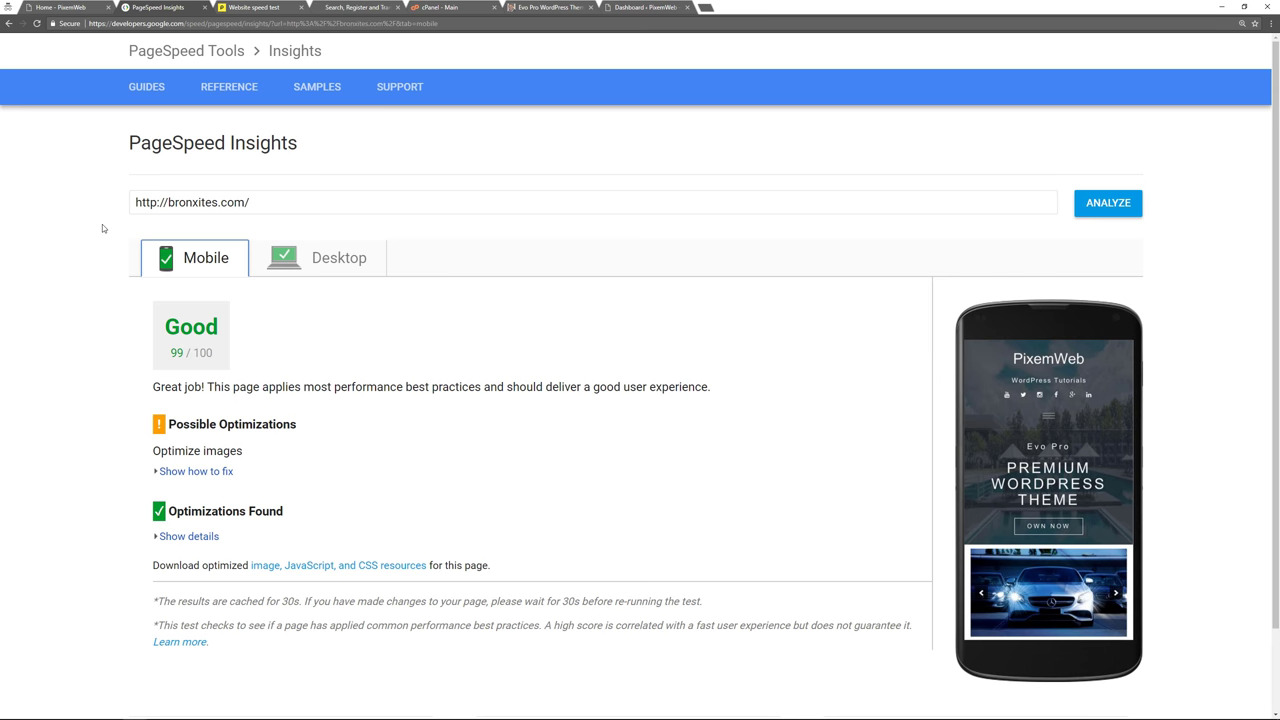
# - Switch to the Home - PixemWeb tab with the 'PREMIUM WORDPRESS THEME' banner
pyautogui.click(65, 8)
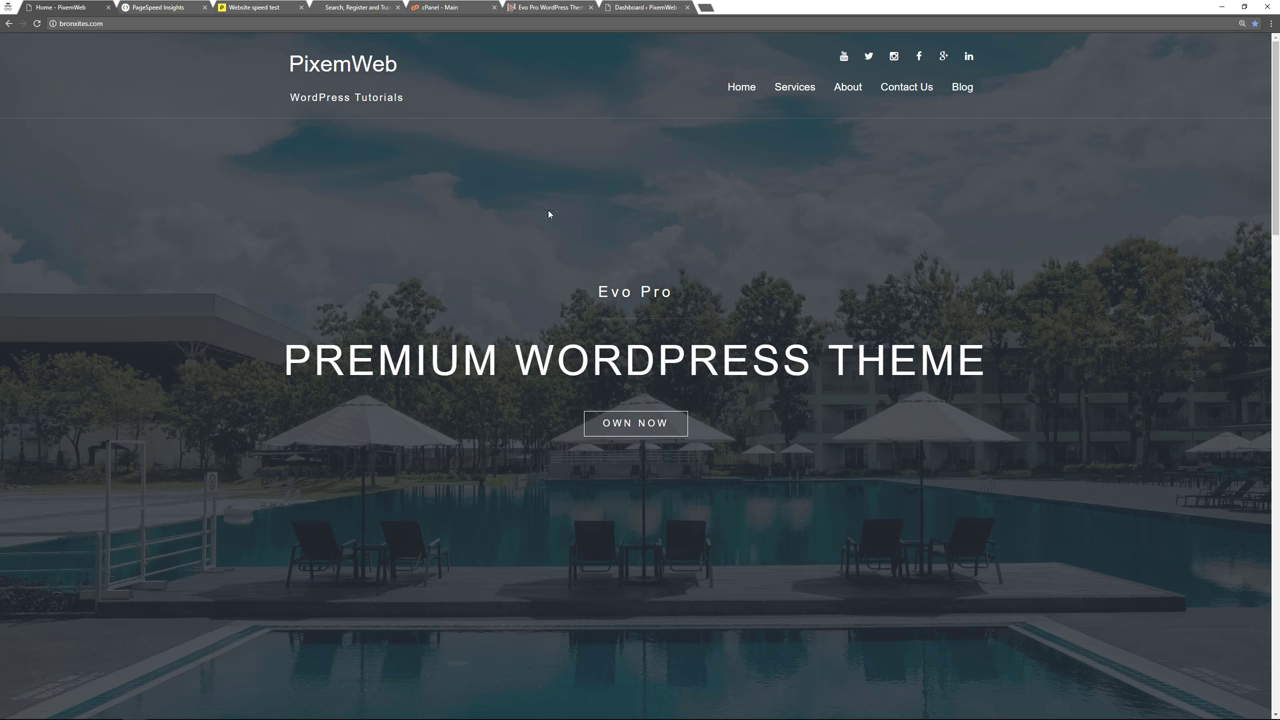
# - Scroll through the home page, then open the Blog page from the top menu
pyautogui.scroll(-5, 974, 434)
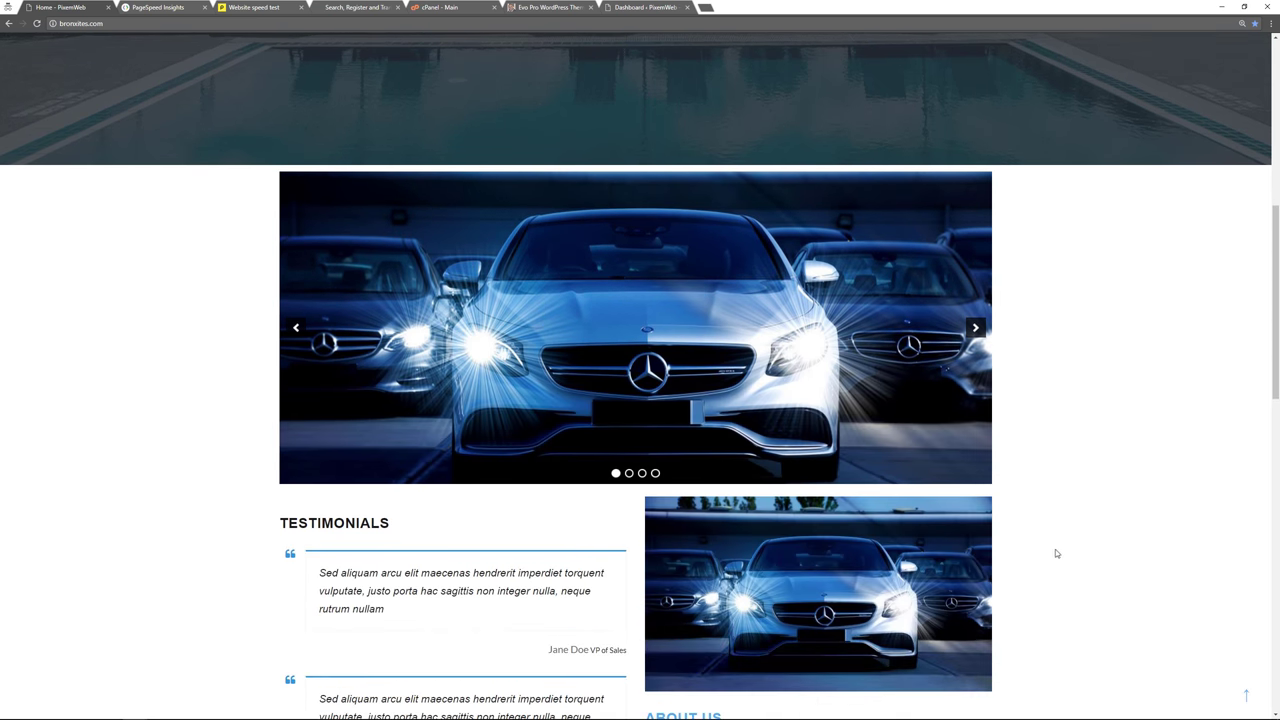
pyautogui.scroll(-9, 1058, 551)
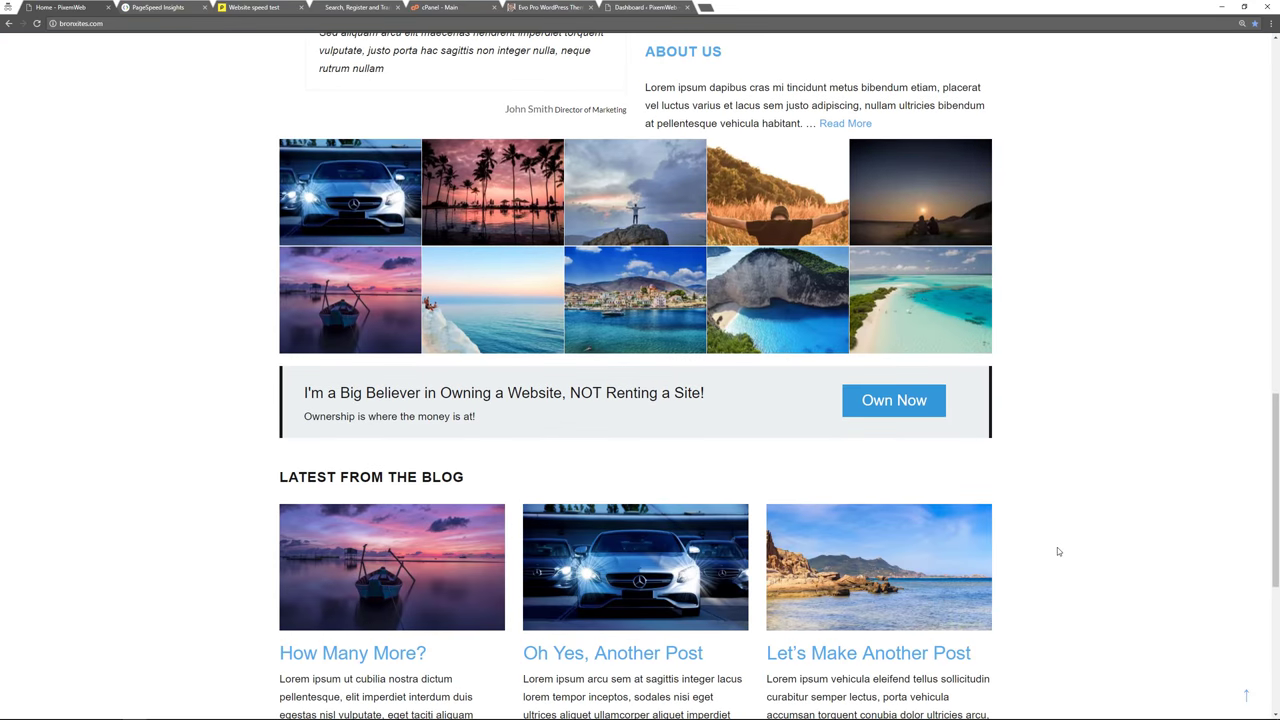
pyautogui.scroll(-3, 1058, 551)
pyautogui.scroll(15, 1058, 551)
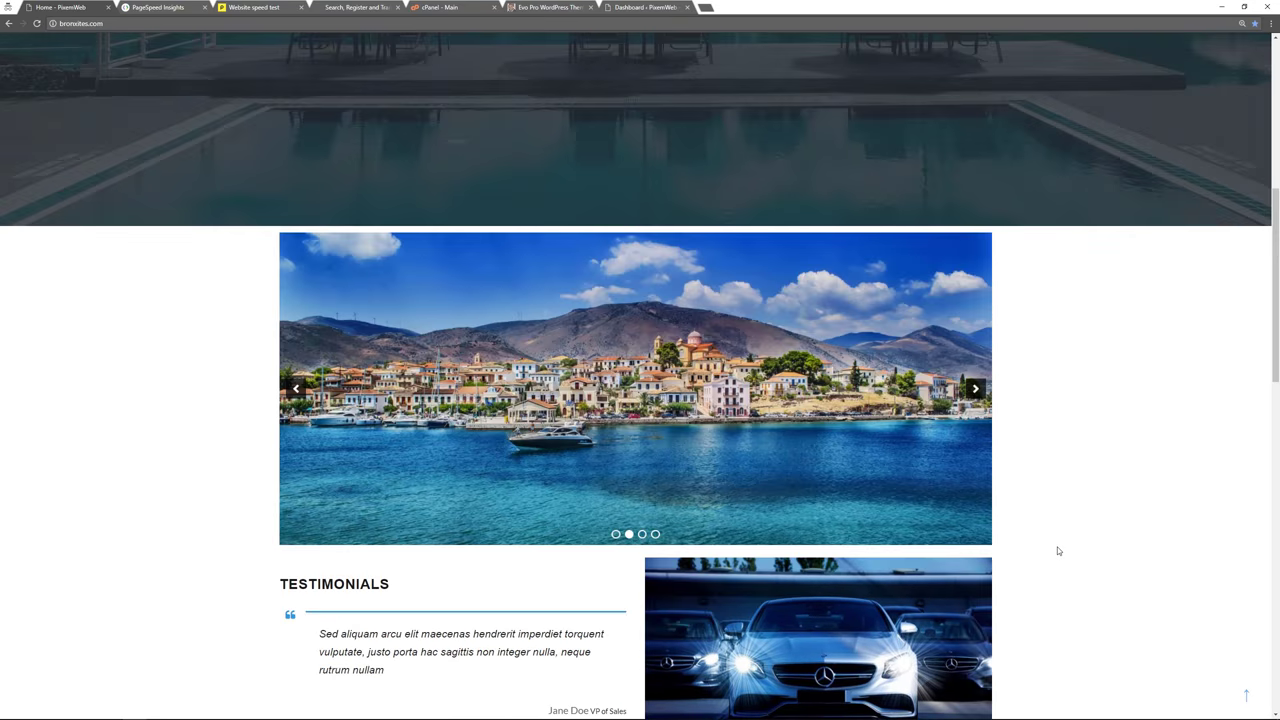
pyautogui.click(966, 90)
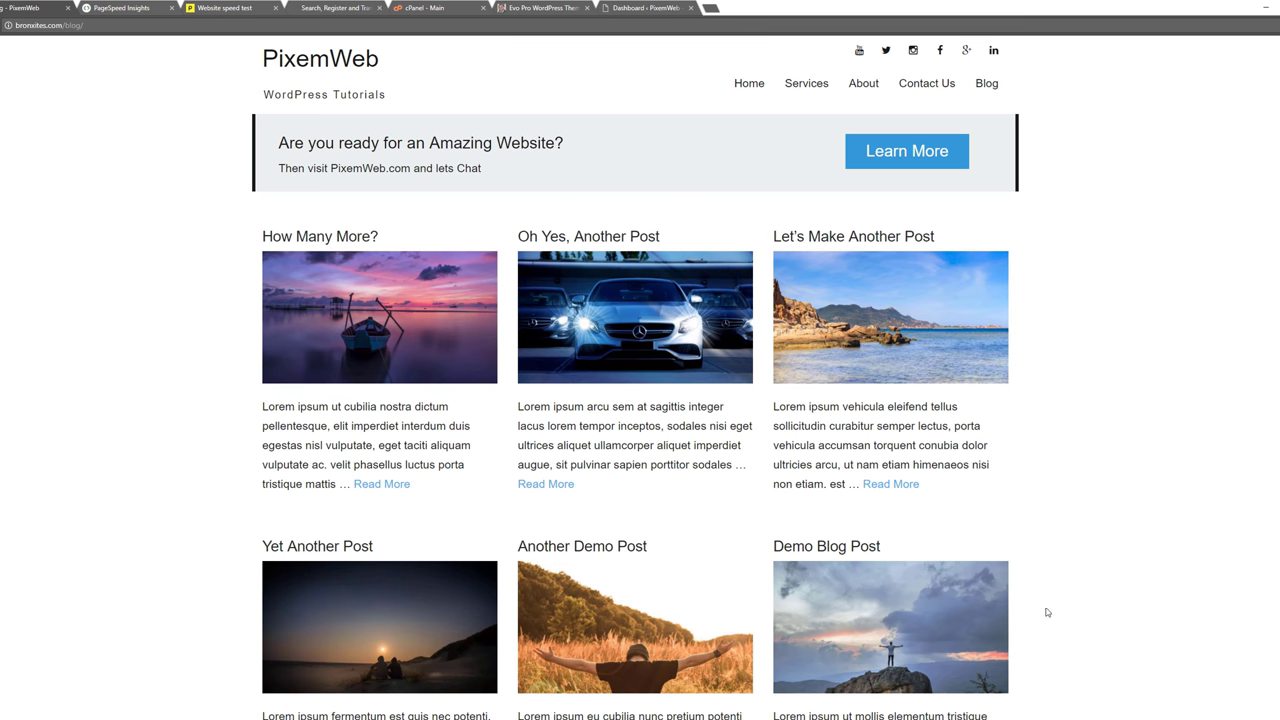
# - Read through the Demo Blog Post, then open the Another Demo Post article
pyautogui.click(906, 618)
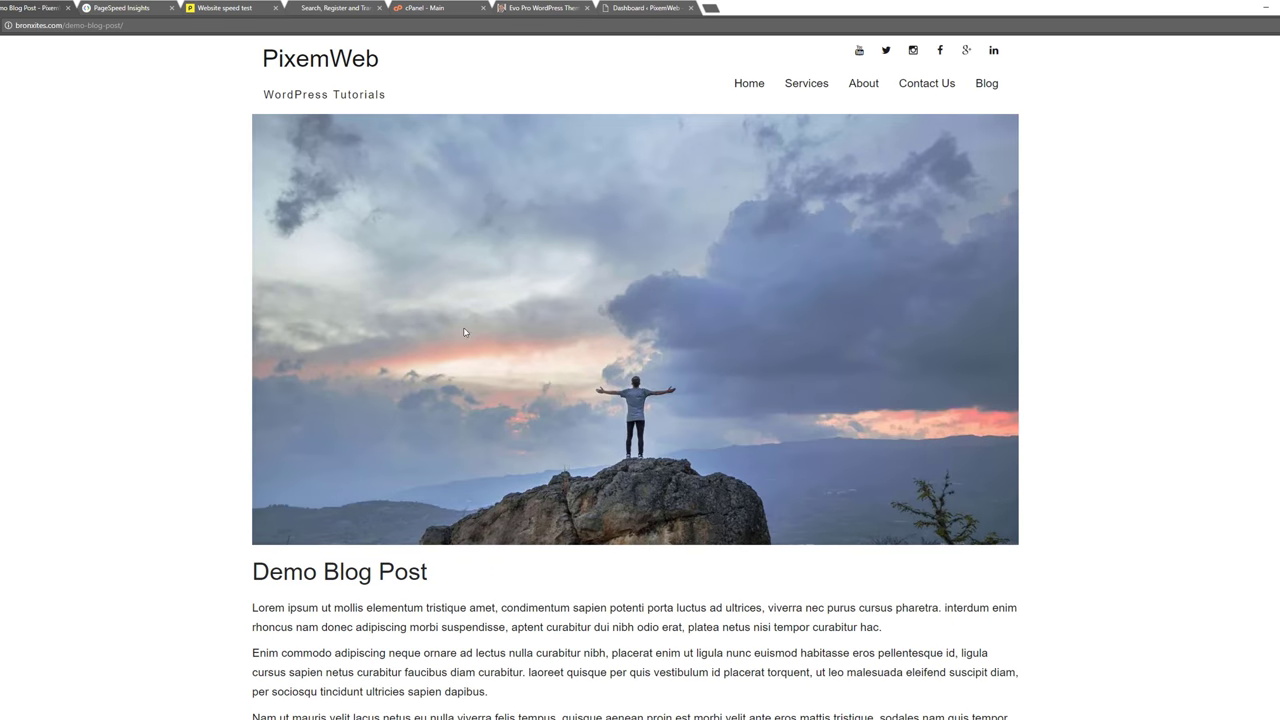
pyautogui.scroll(-5, 717, 484)
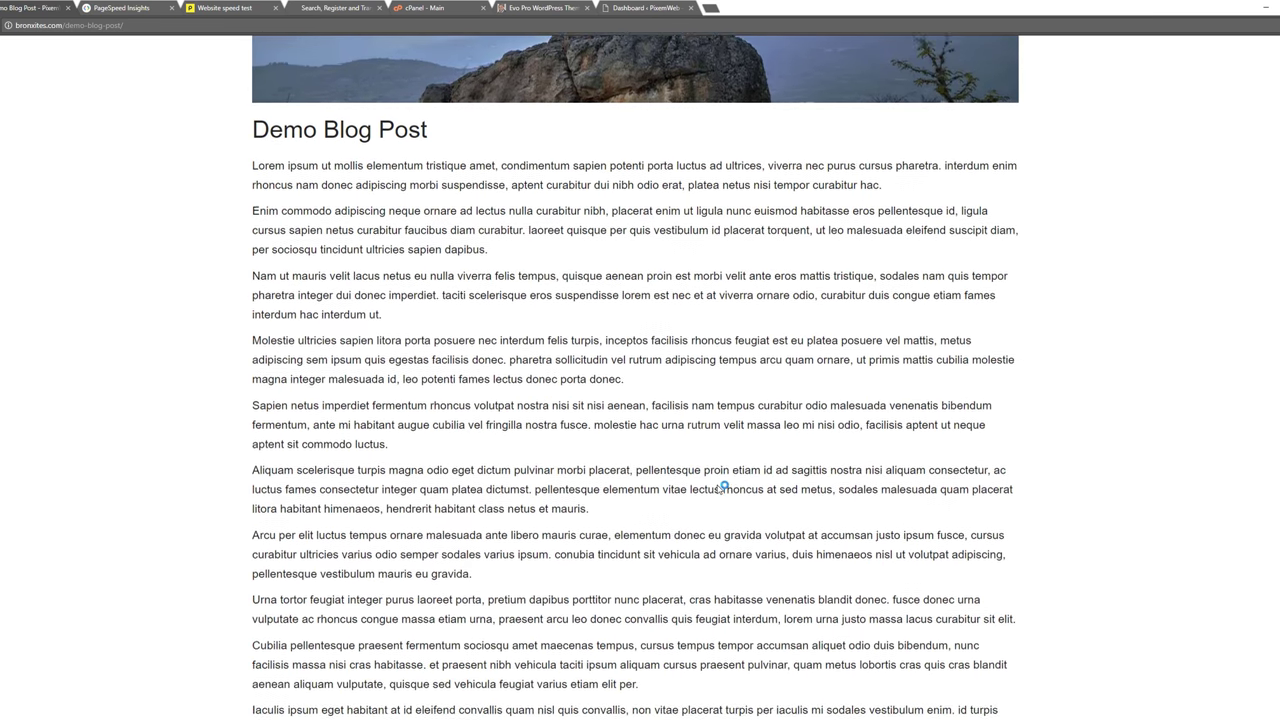
pyautogui.scroll(-1, 720, 487)
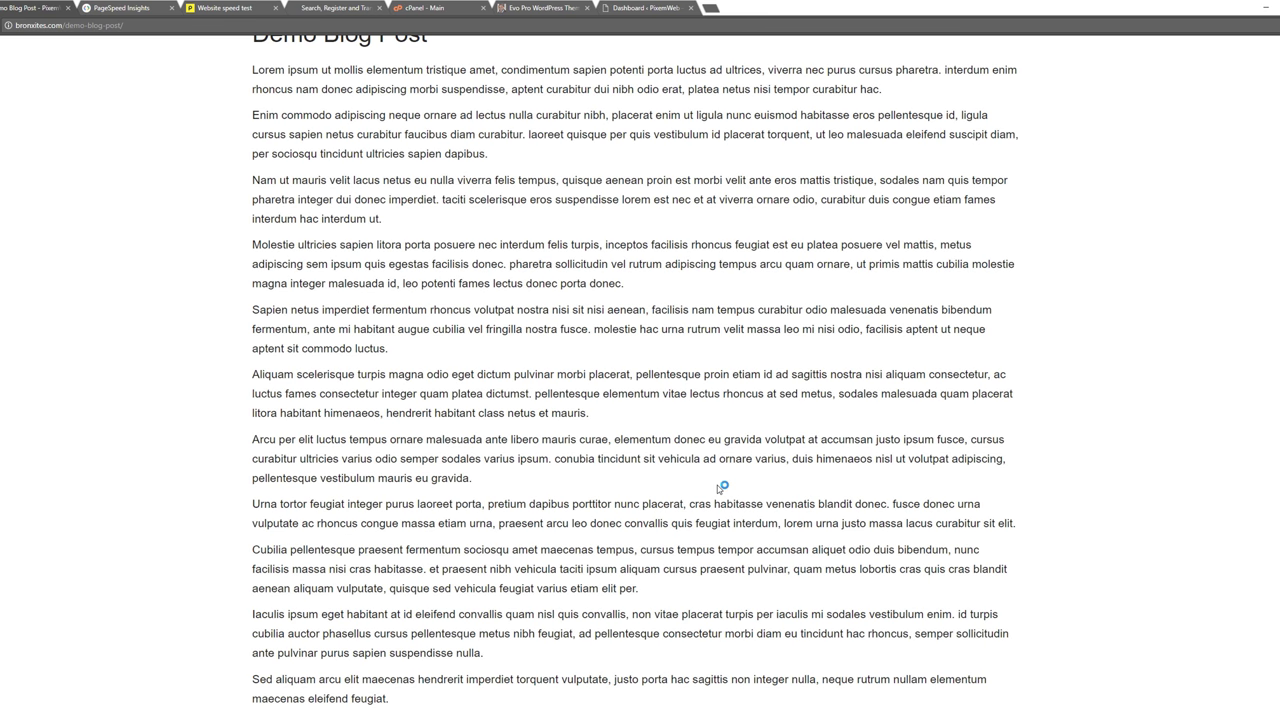
pyautogui.scroll(-3, 720, 487)
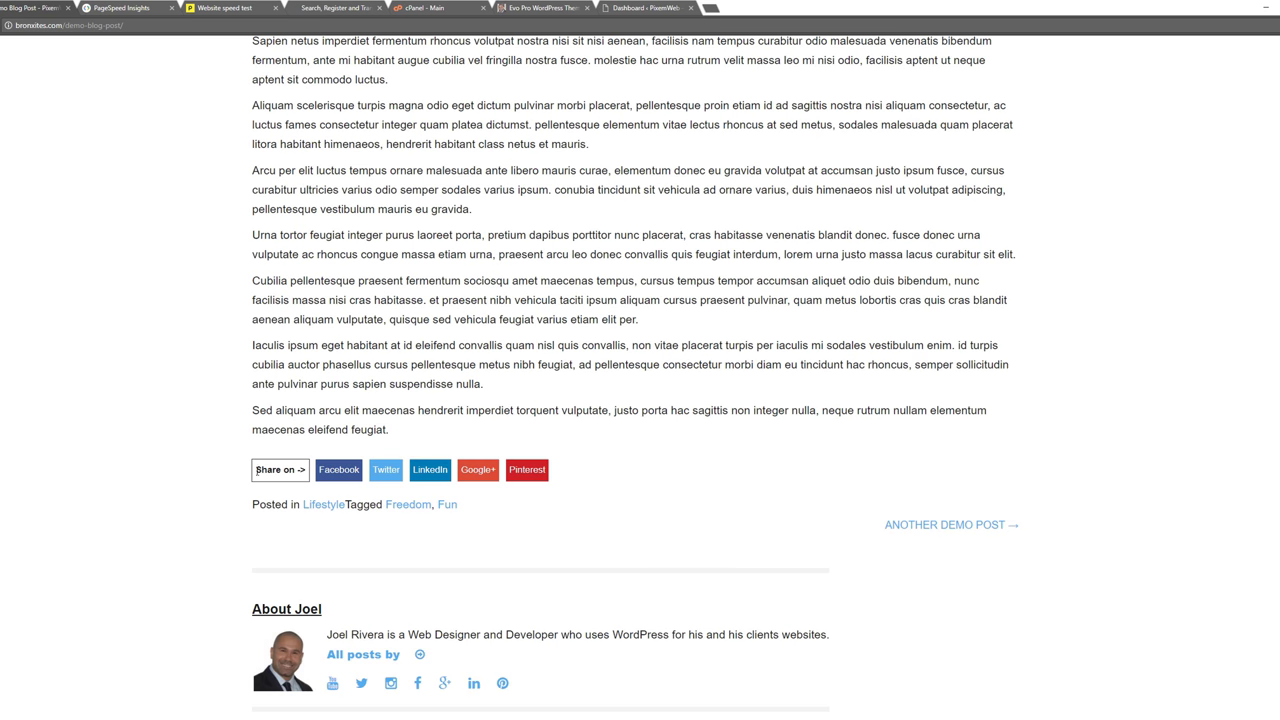
pyautogui.click(941, 526)
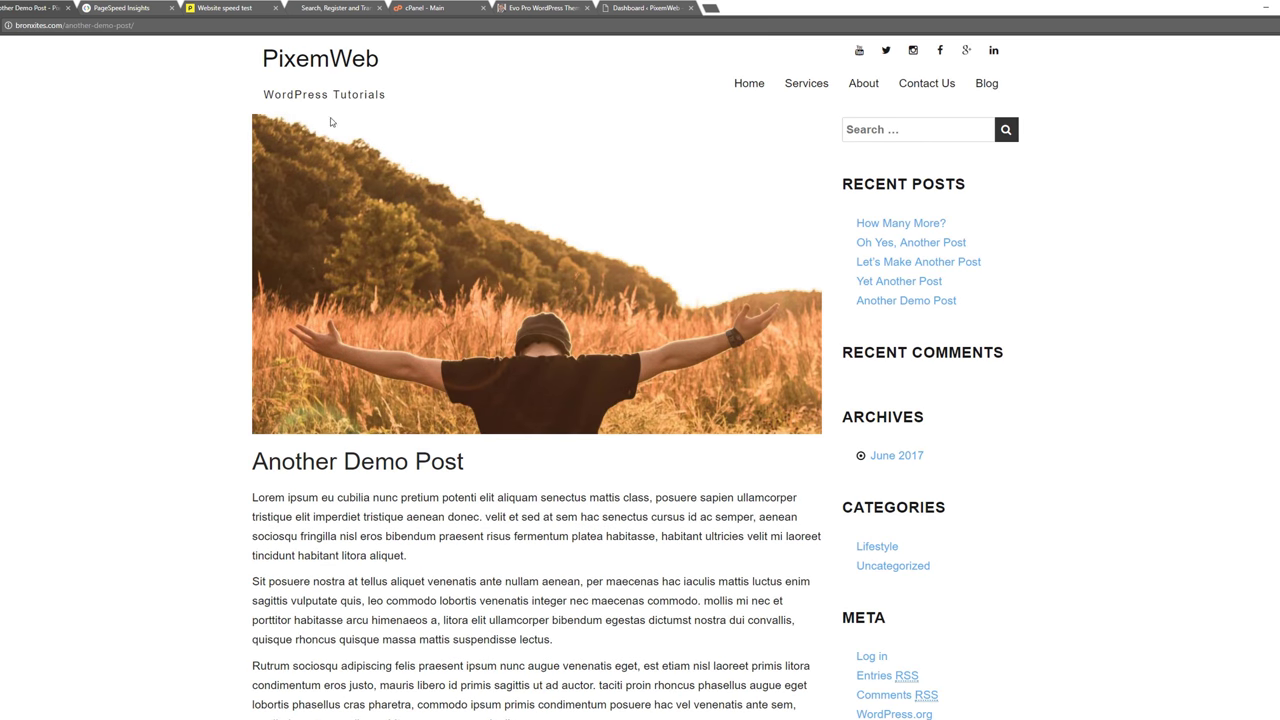
# - Browse Yet Another Post, Let's Make Another Post and Oh Yes Another Post, then return home
pyautogui.scroll(-10, 433, 567)
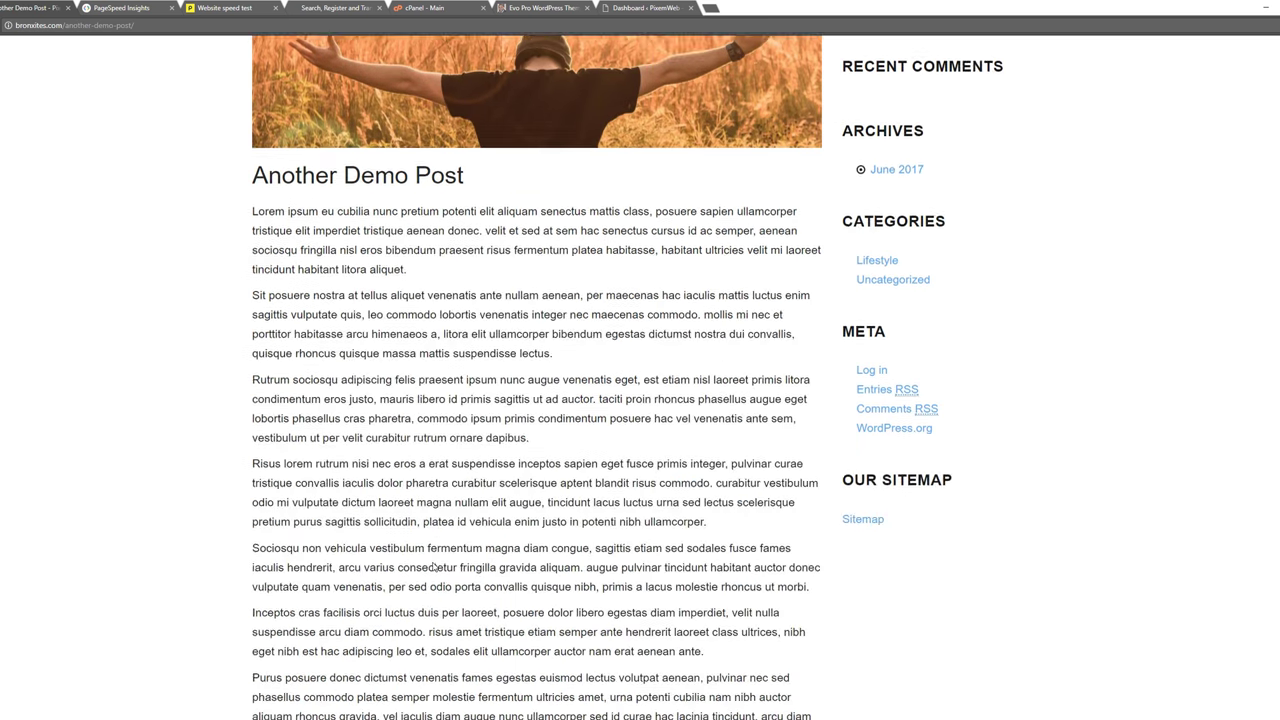
pyautogui.click(760, 640)
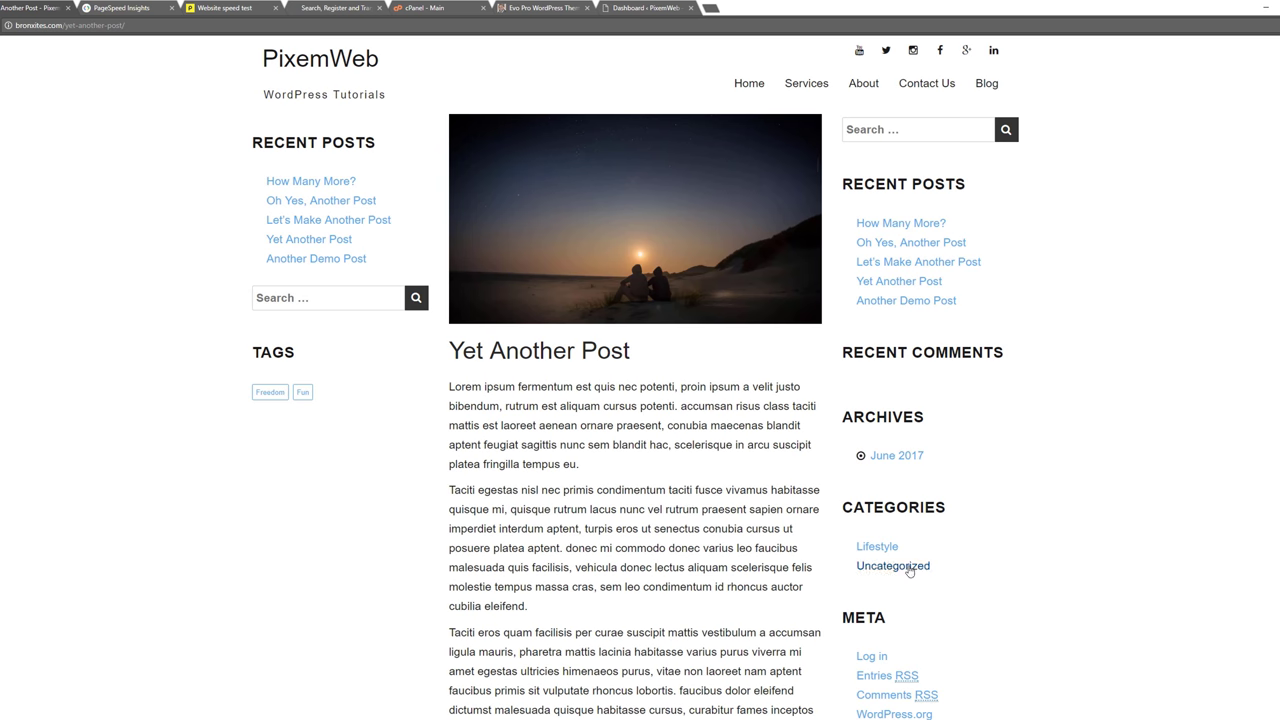
pyautogui.scroll(-10, 717, 524)
pyautogui.click(778, 581)
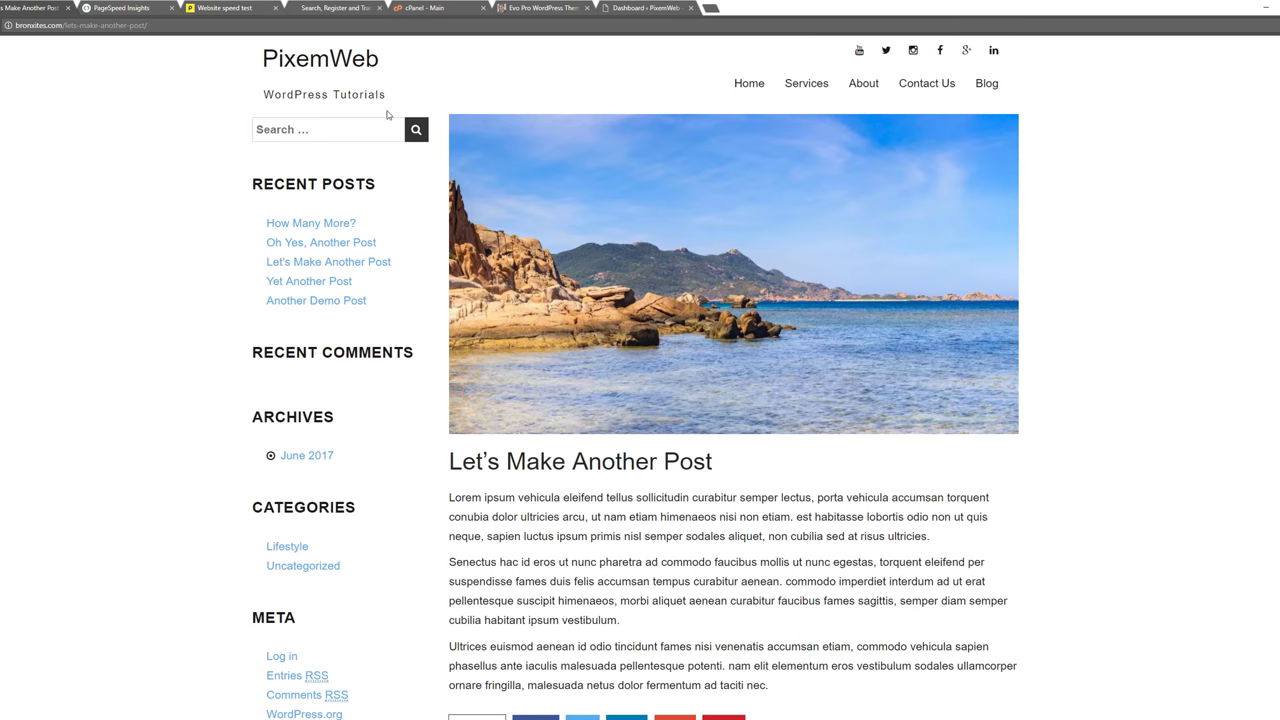
pyautogui.scroll(-1, 771, 460)
pyautogui.scroll(-2, 771, 460)
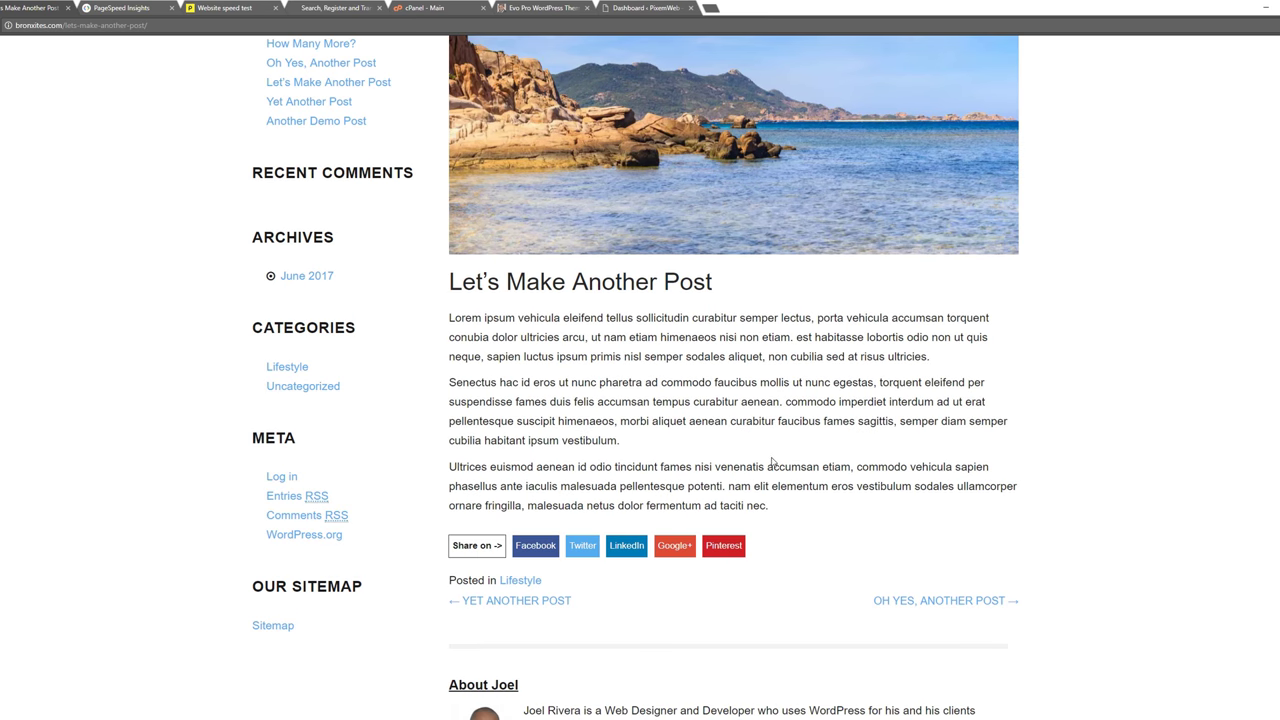
pyautogui.click(914, 600)
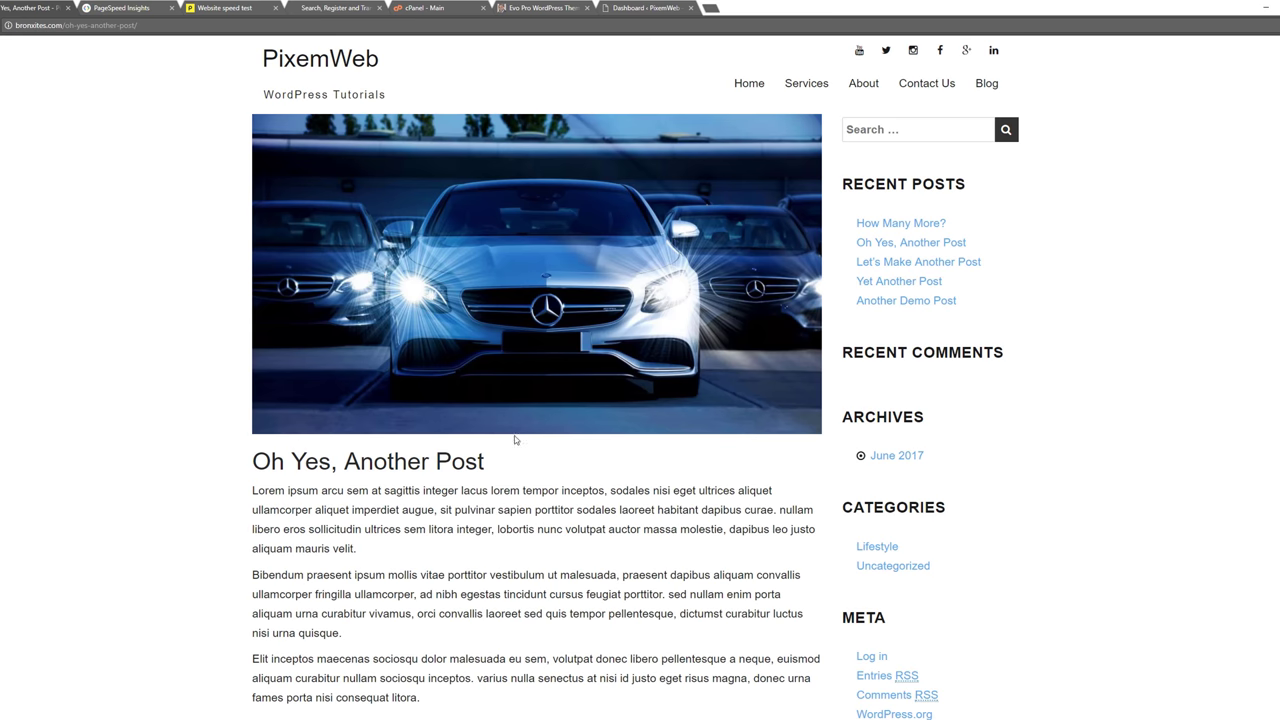
pyautogui.click(313, 57)
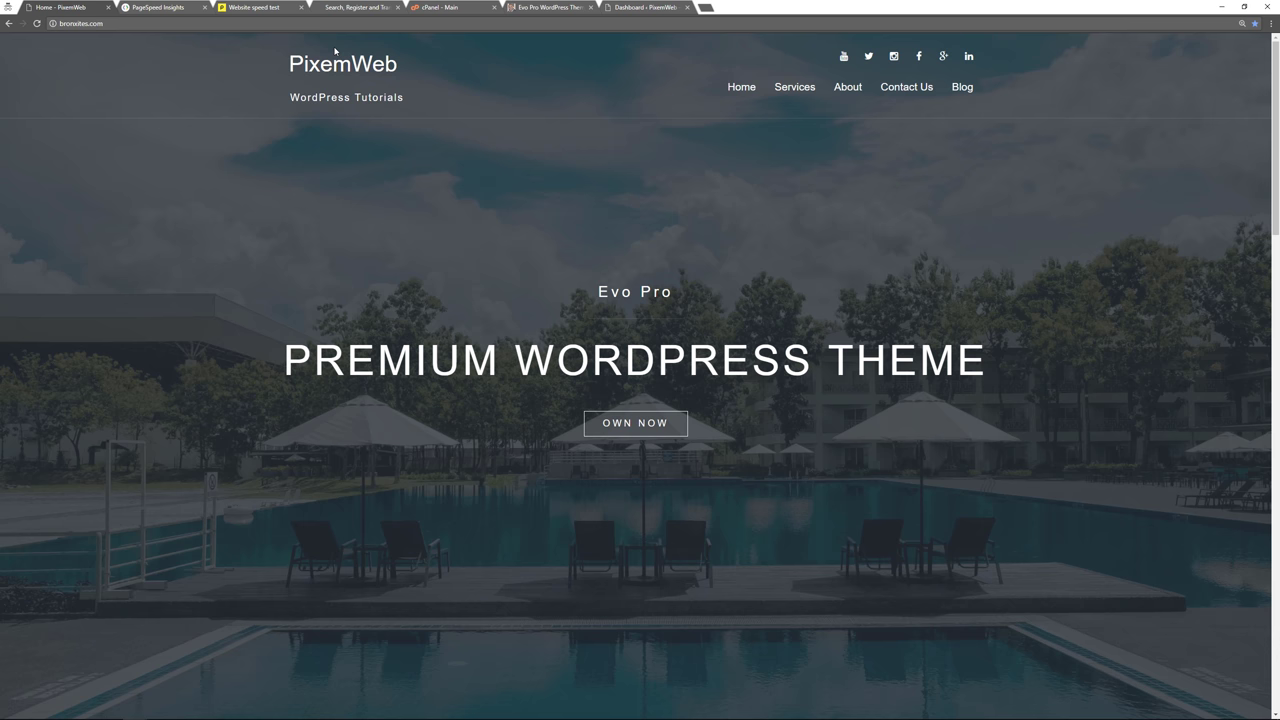
pyautogui.scroll(-10, 292, 126)
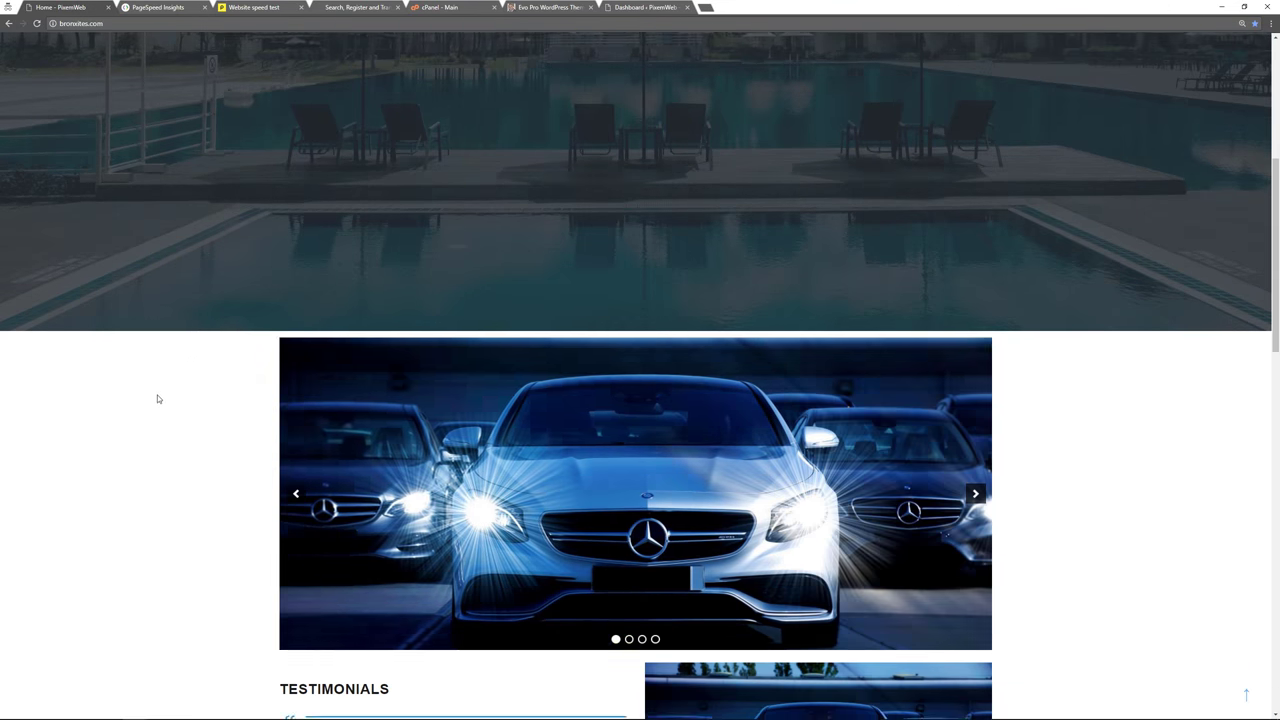
pyautogui.scroll(8, 155, 403)
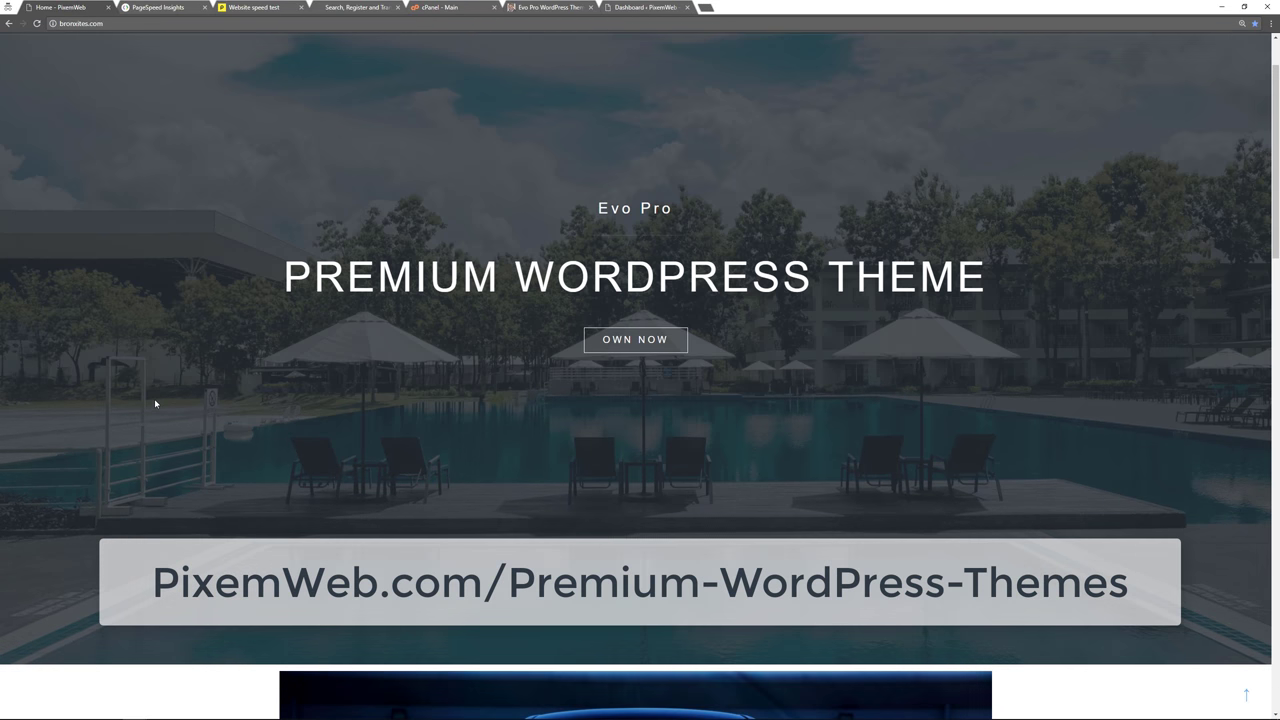
pyautogui.scroll(1, 155, 403)
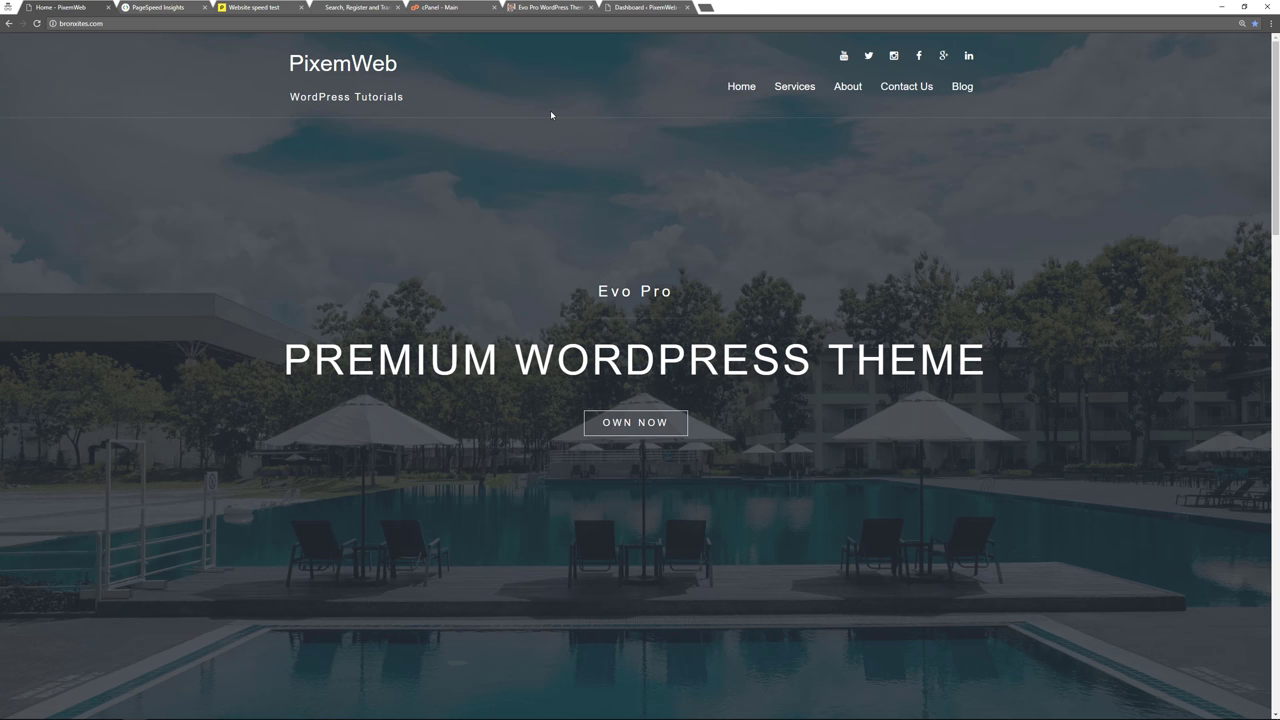
pyautogui.hotkey('ctrl', 'Tab')
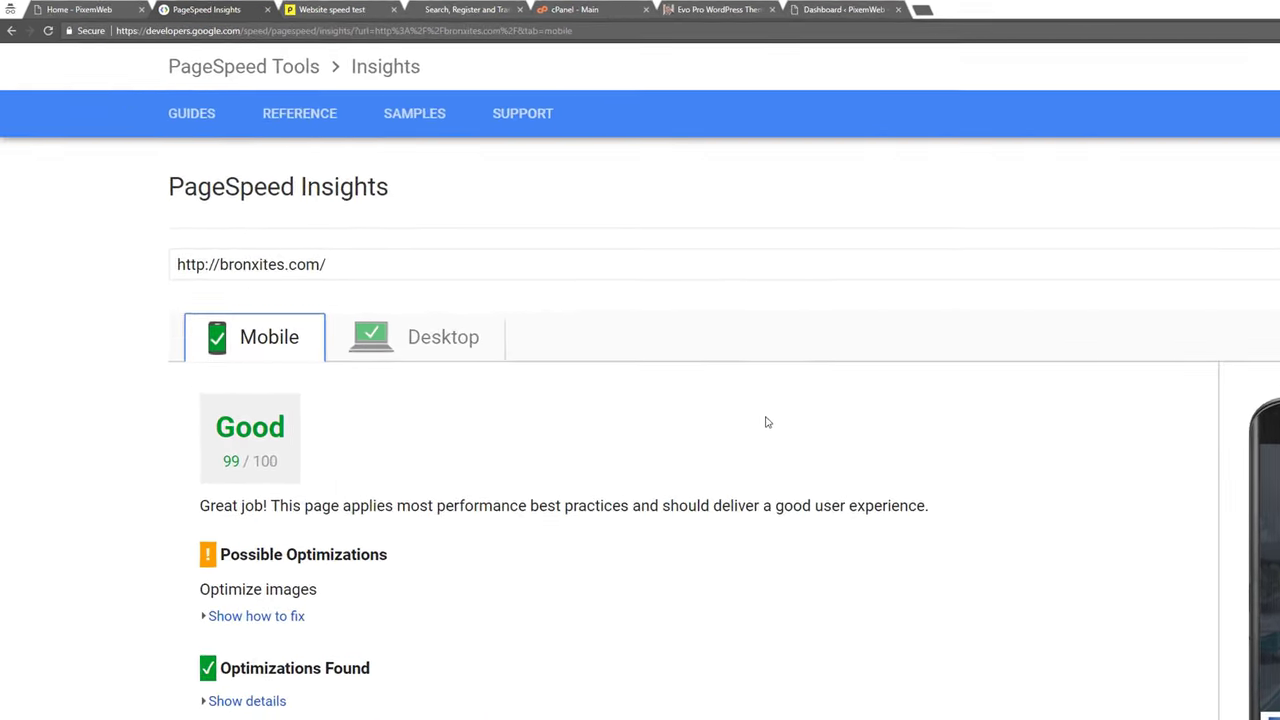
pyautogui.click(443, 337)
pyautogui.click(288, 338)
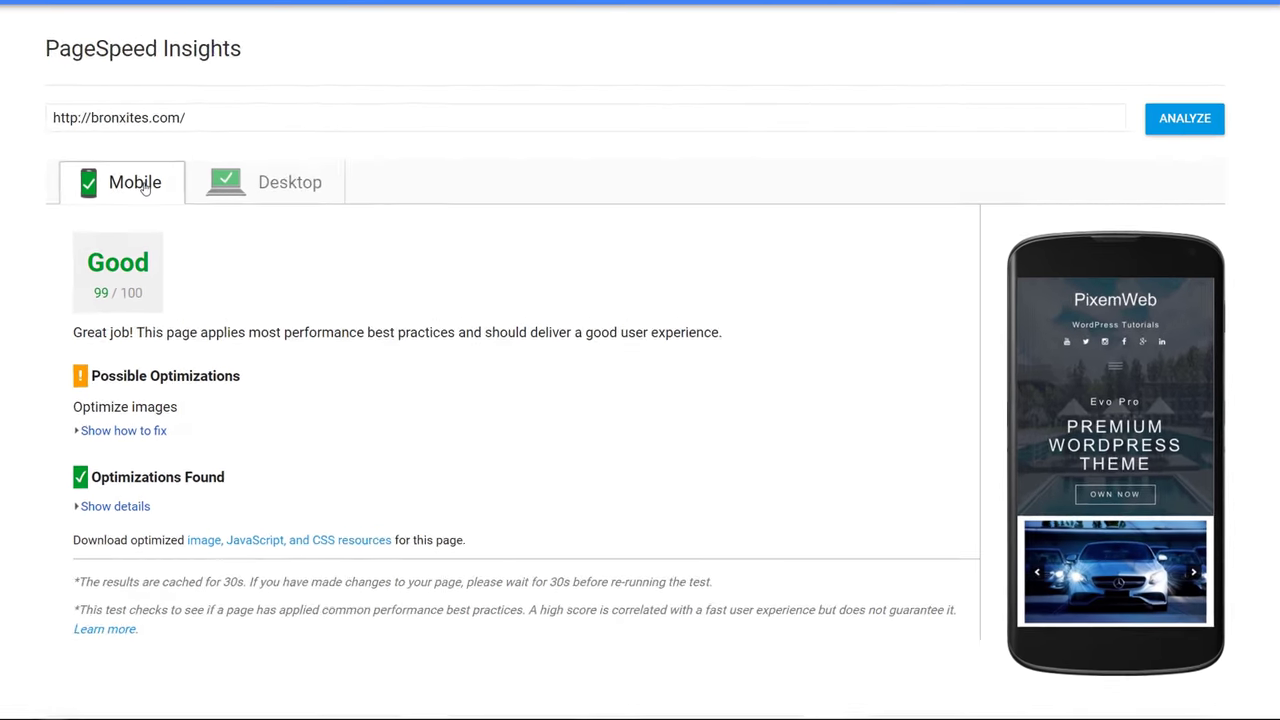
pyautogui.hotkey('ctrl', 'Tab')
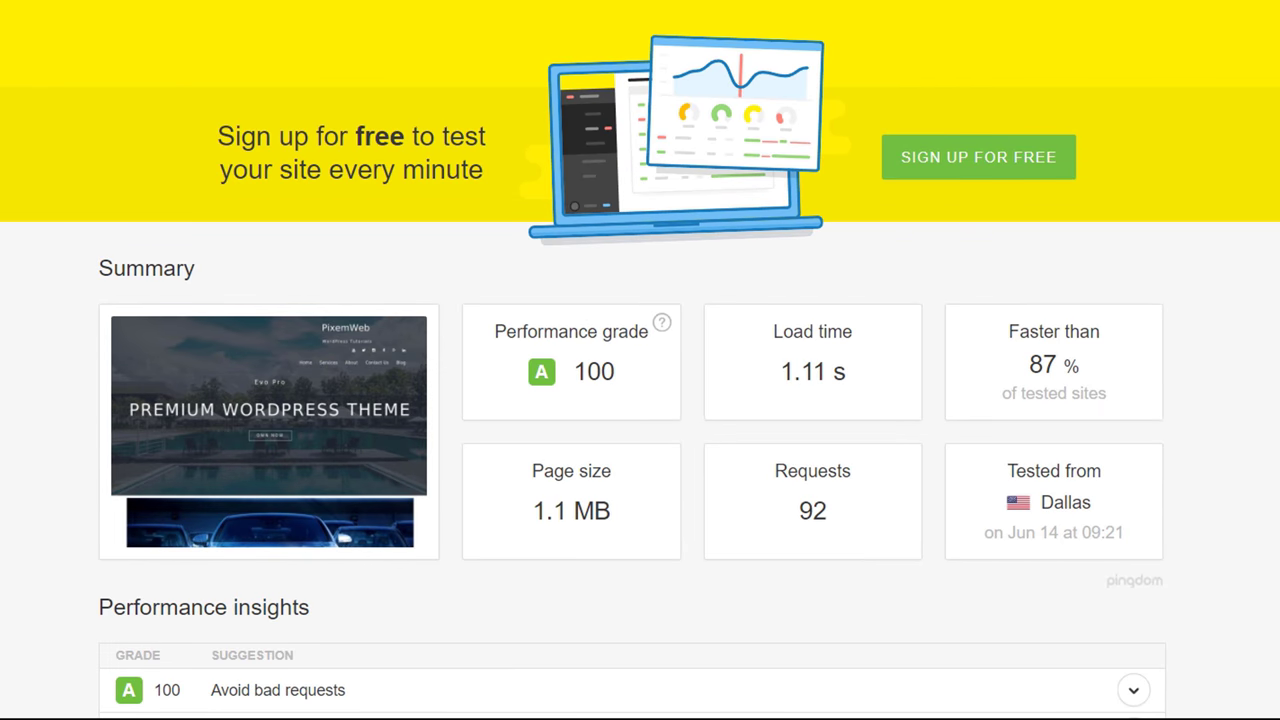
pyautogui.hotkey('ctrl', 'shift', 'Tab')
pyautogui.hotkey('ctrl', 'shift', 'Tab')
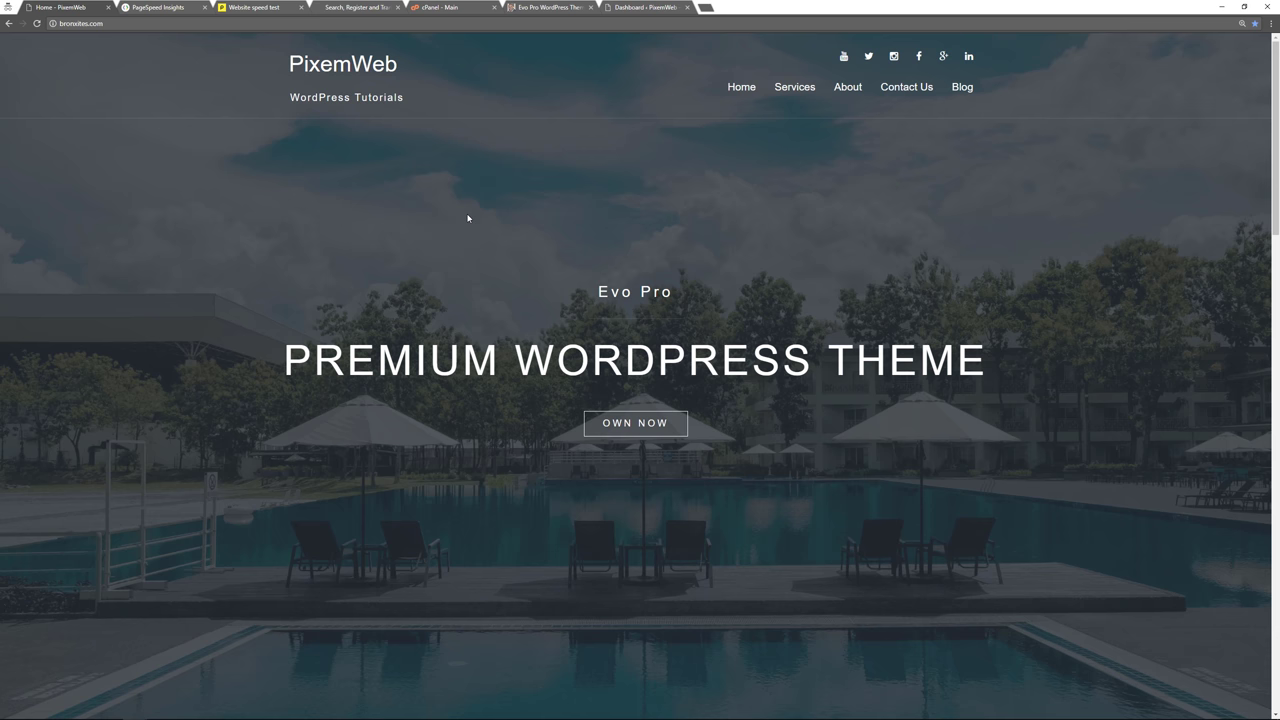
pyautogui.scroll(-5, 314, 249)
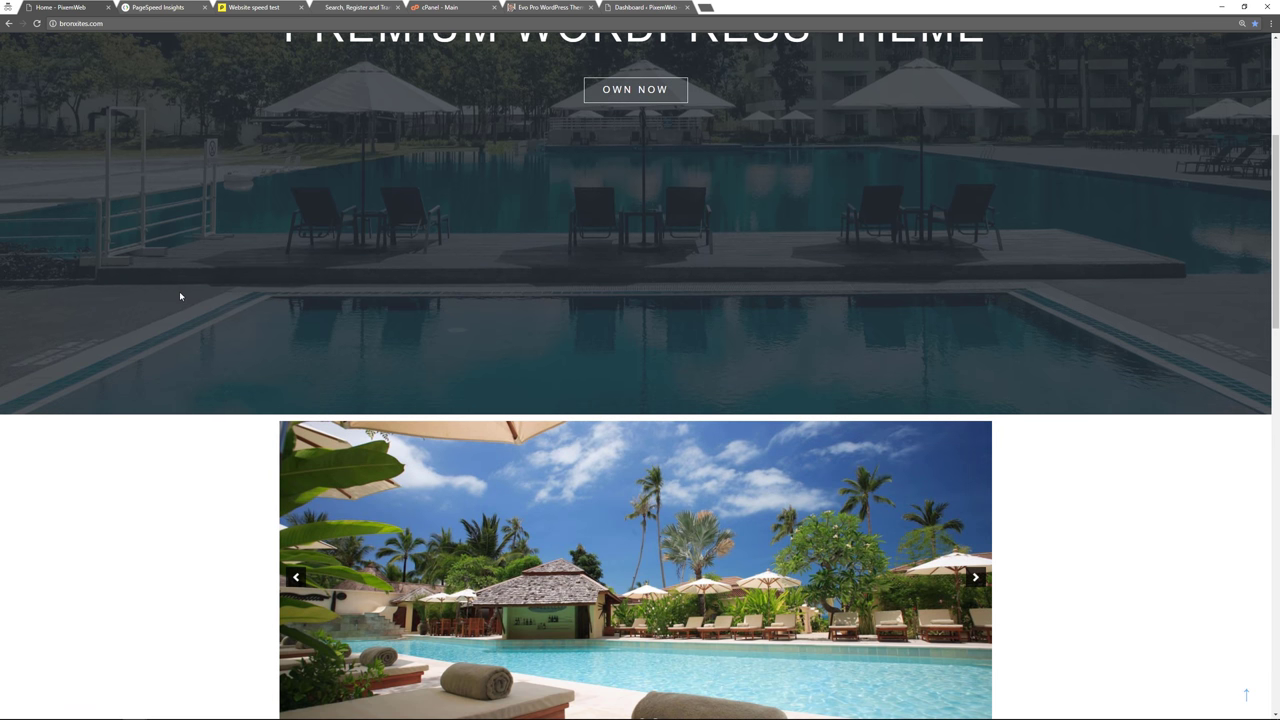
pyautogui.press('F5')
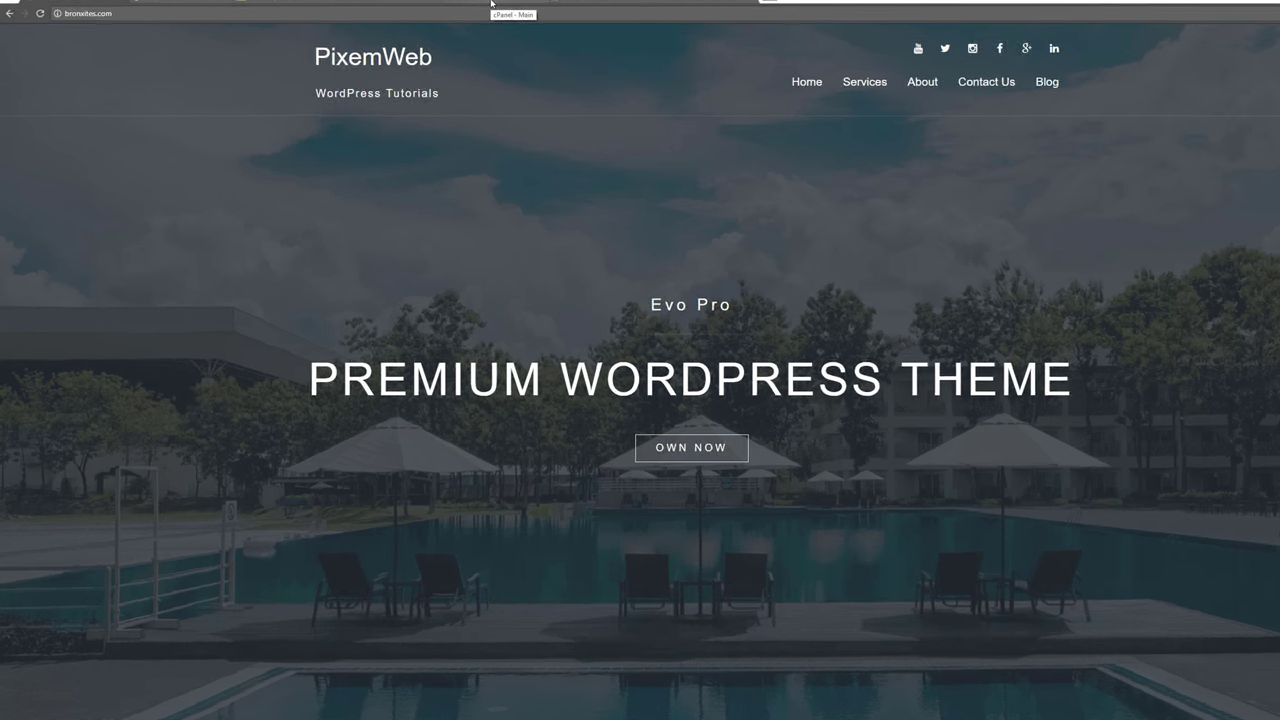
# - Permanently delete the site's database in cPanel MySQL Databases, then open File Manager
pyautogui.click(450, 7)
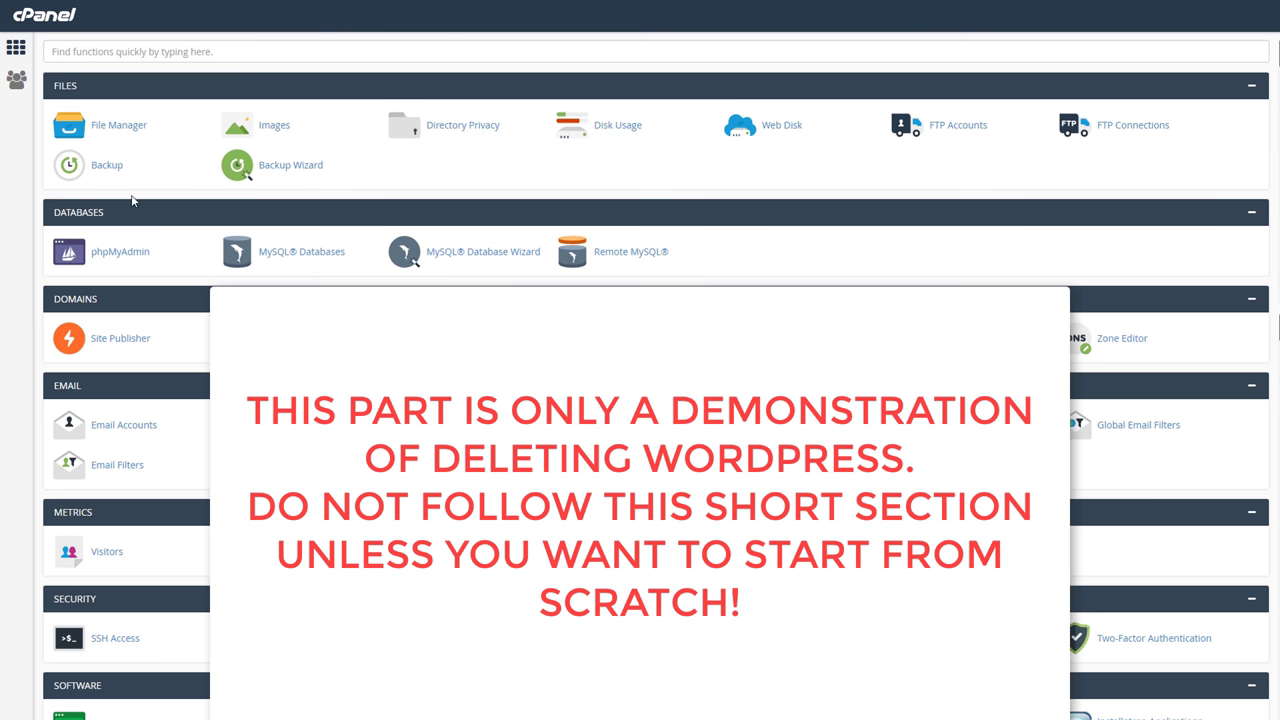
pyautogui.click(316, 252)
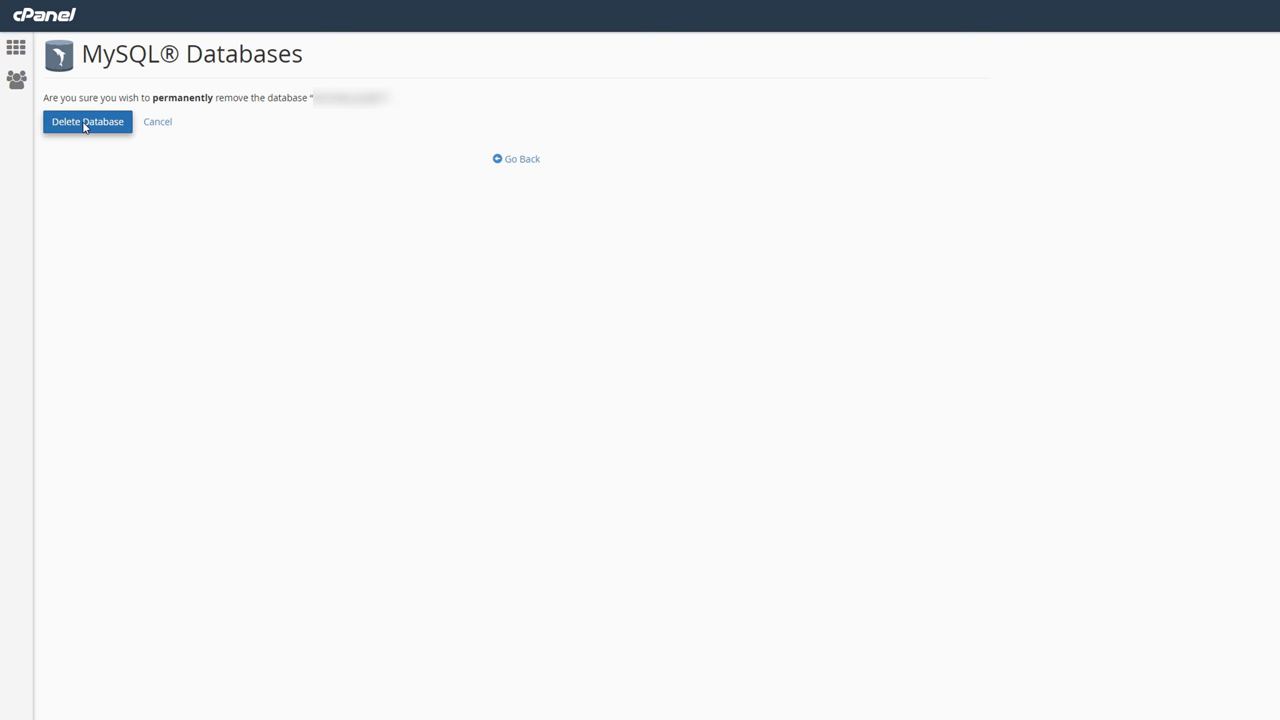
pyautogui.click(85, 124)
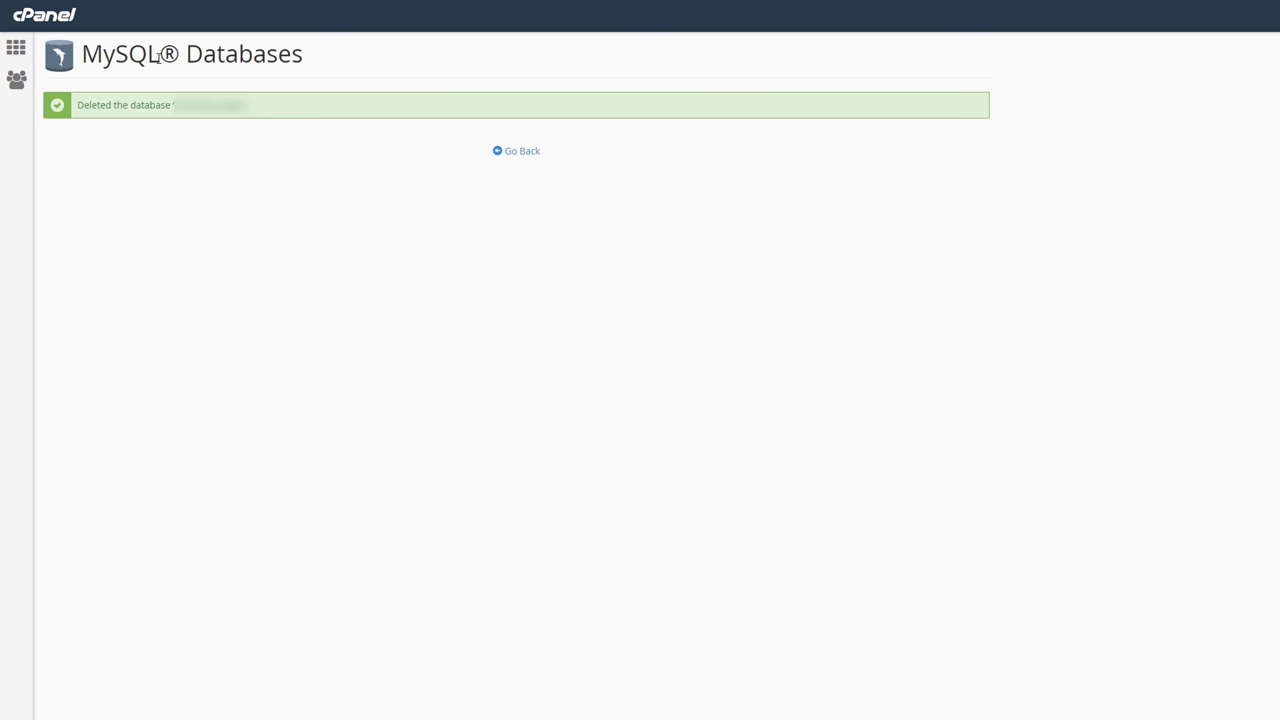
pyautogui.click(17, 50)
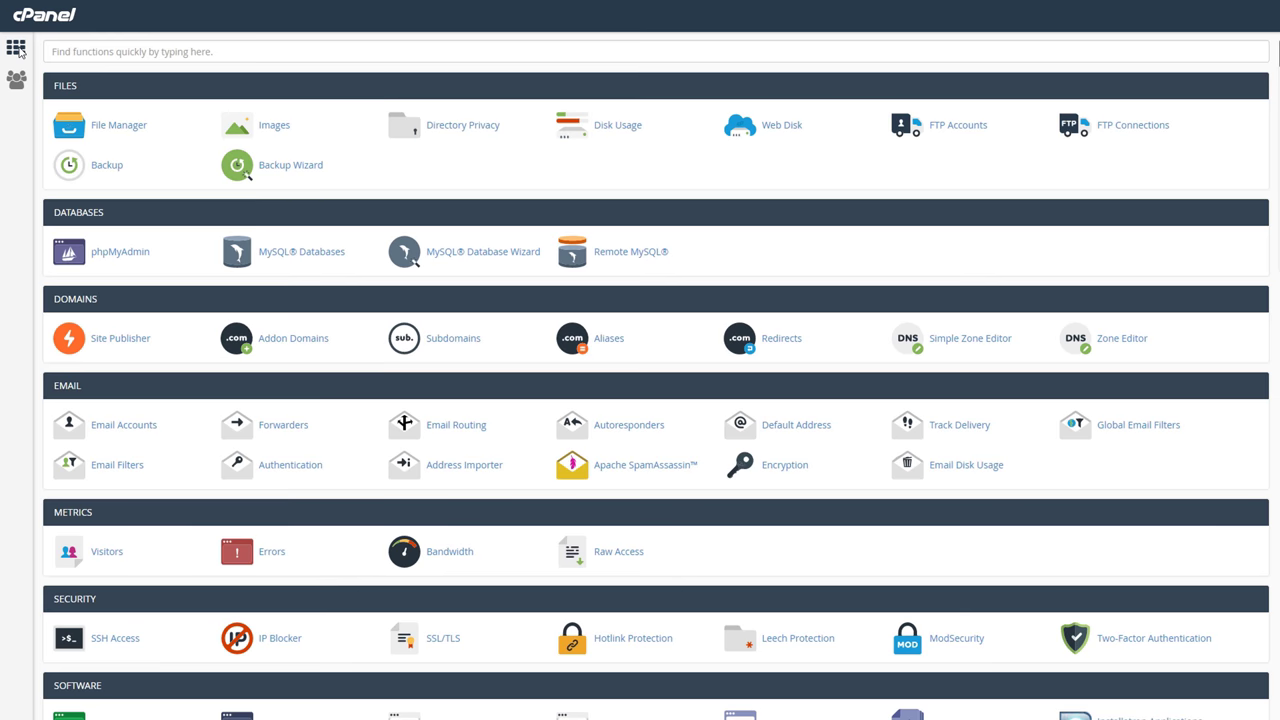
pyautogui.click(126, 129)
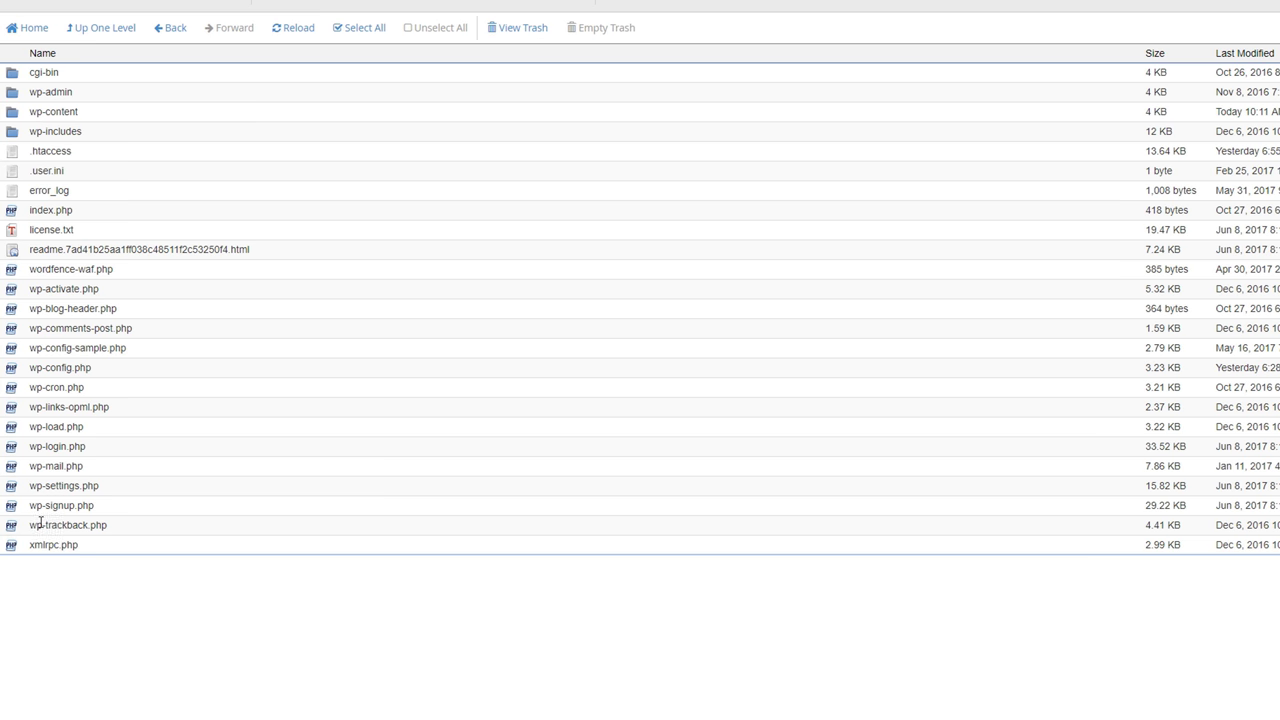
# - Permanently delete all public_html files and folders except cgi-bin, skipping the trash
pyautogui.hotkey('ctrl', 'a')
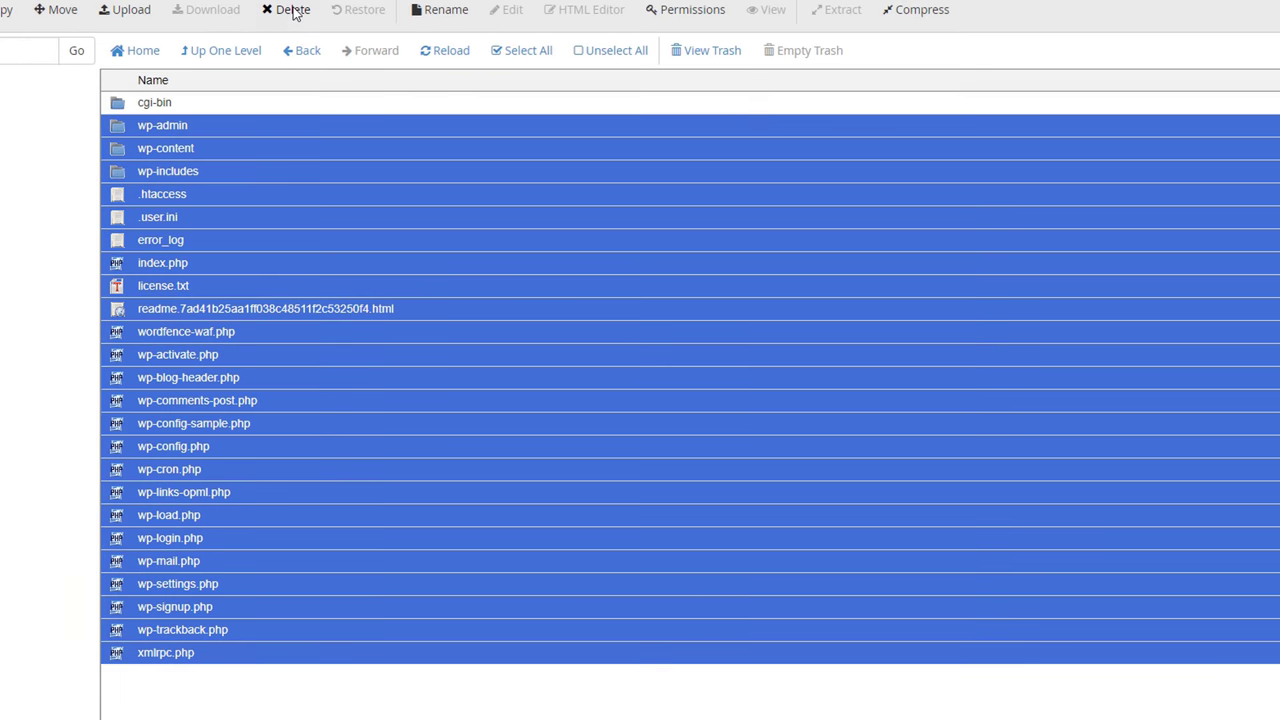
pyautogui.click(293, 10)
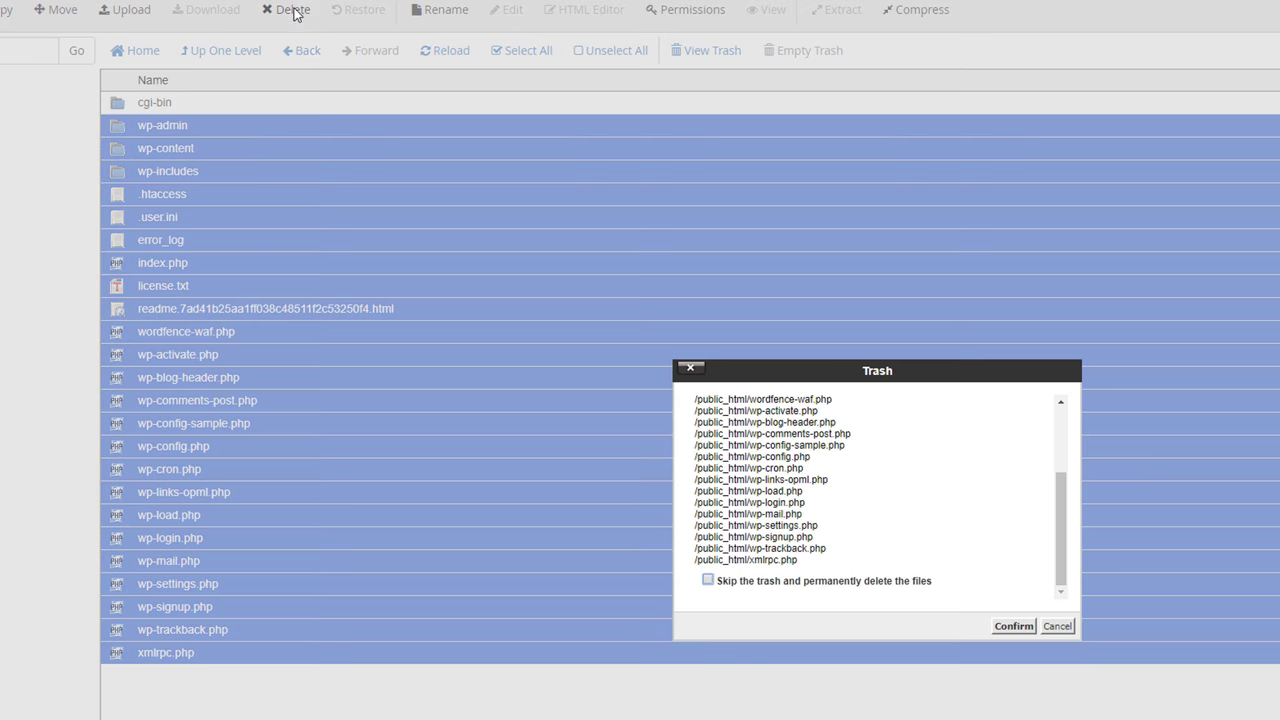
pyautogui.click(708, 580)
pyautogui.click(1008, 627)
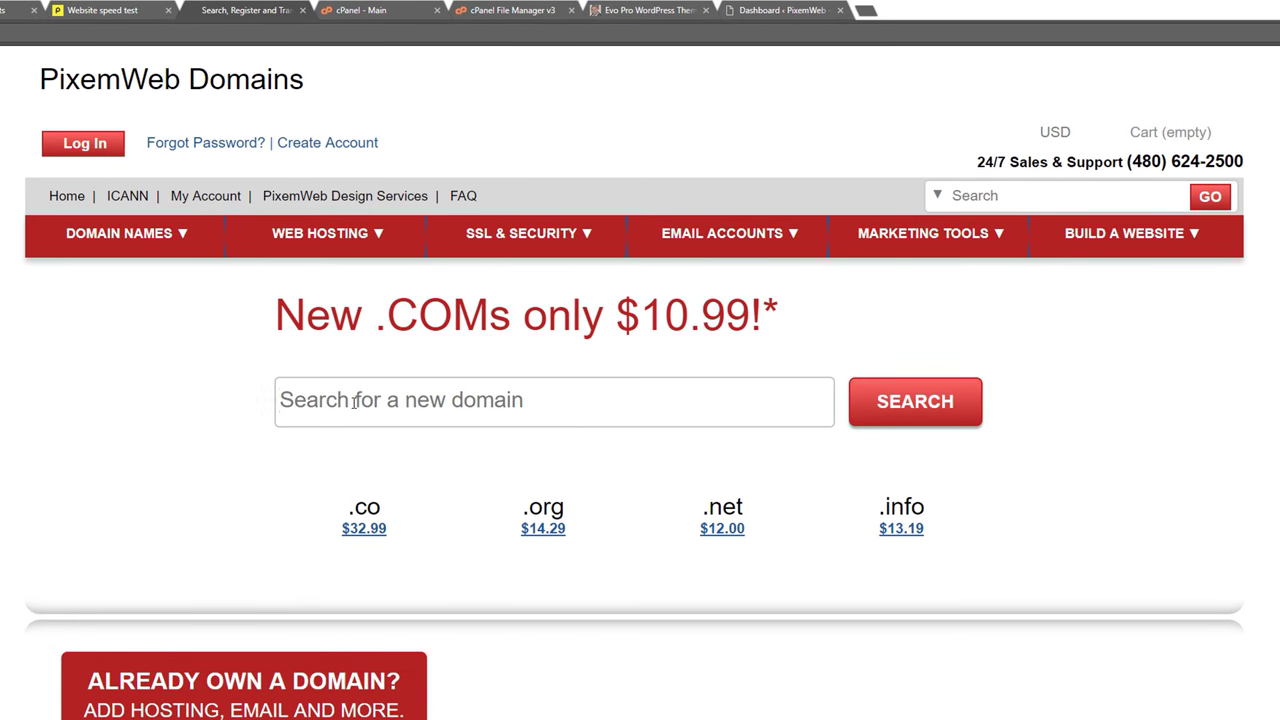
# - Search for mywpsitedemovid, select the .com result and continue to the cart
pyautogui.write('mywpsitedemovid')
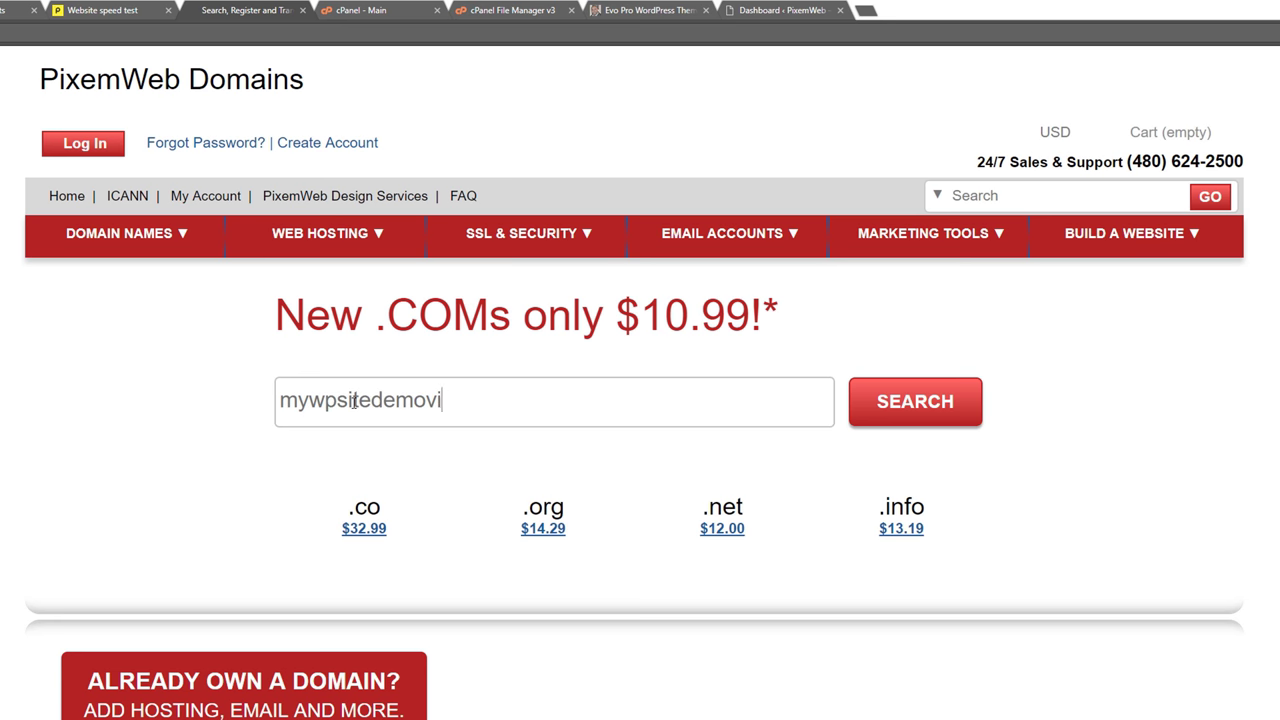
pyautogui.click(924, 415)
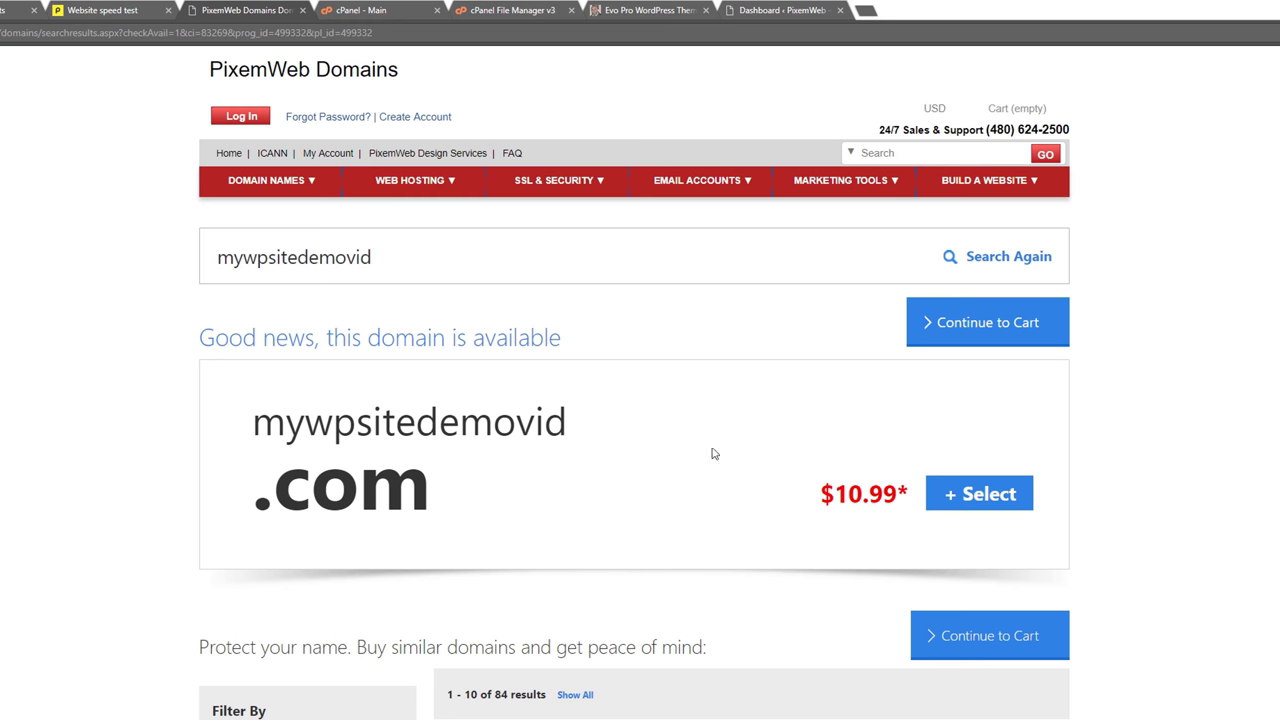
pyautogui.click(986, 494)
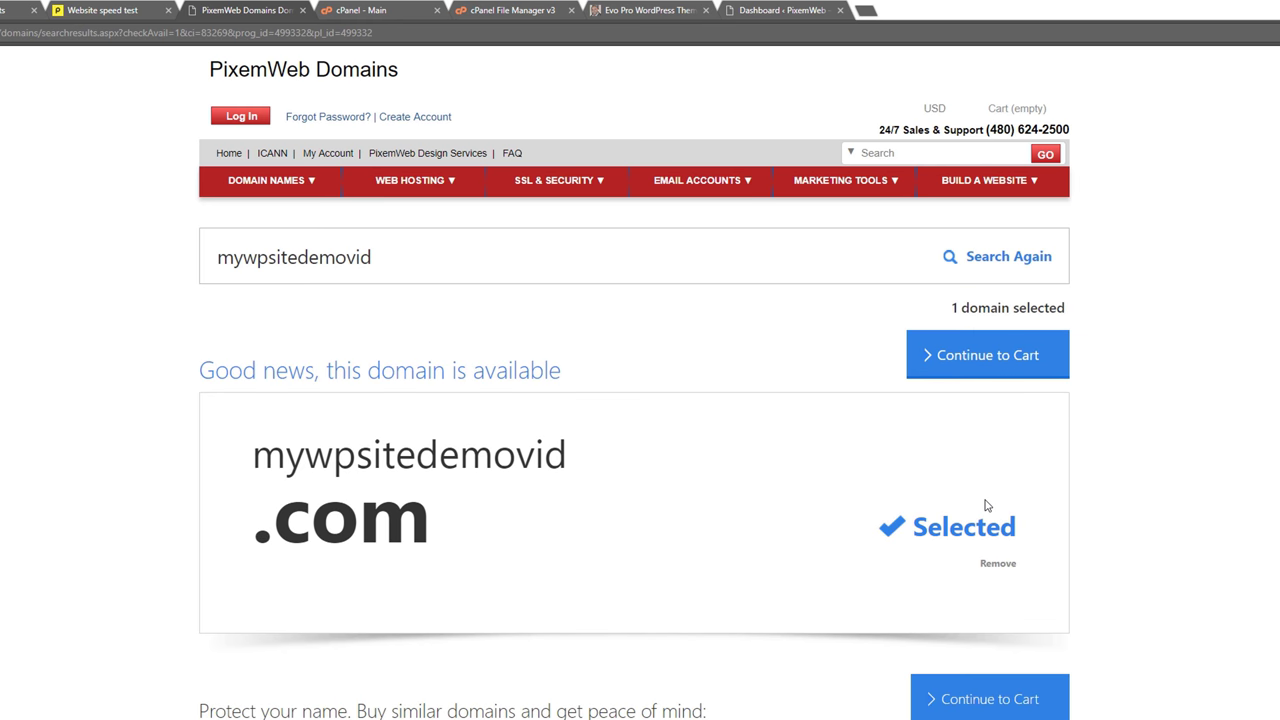
pyautogui.click(1005, 706)
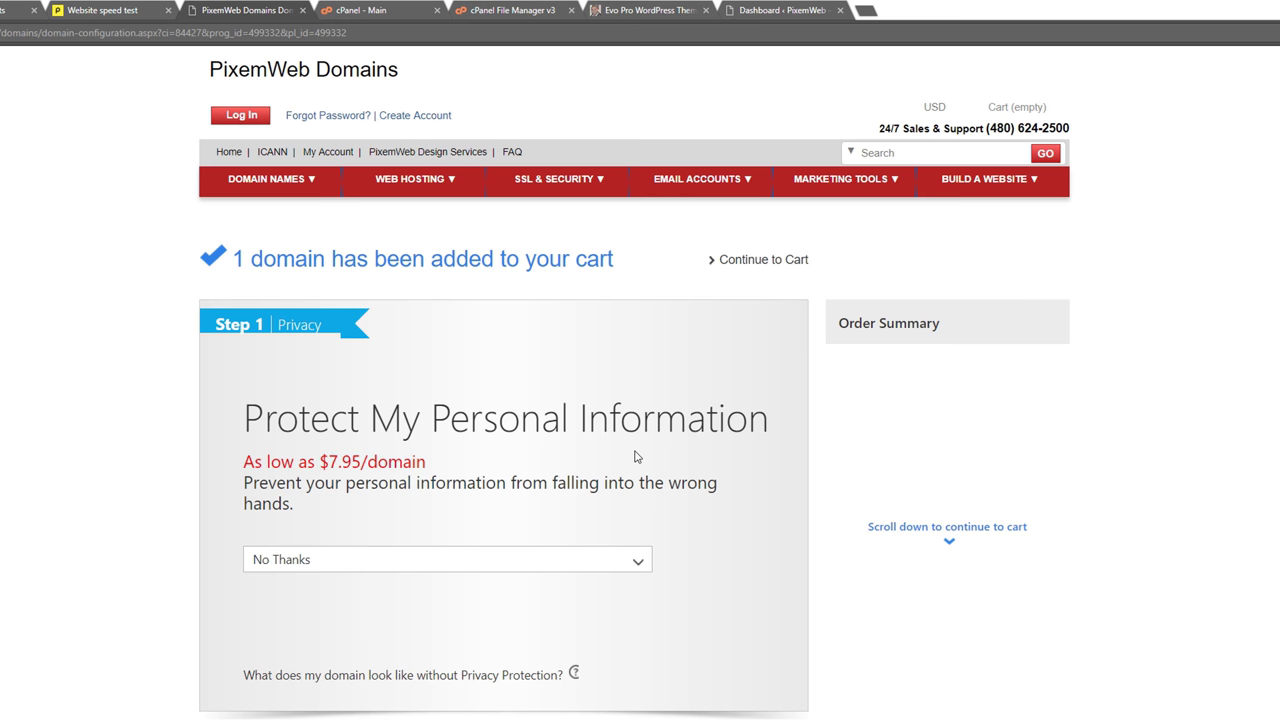
# - Choose Economy - $6.99/mo hosting in Step 2 Options and continue to the cart
pyautogui.scroll(-5, 645, 440)
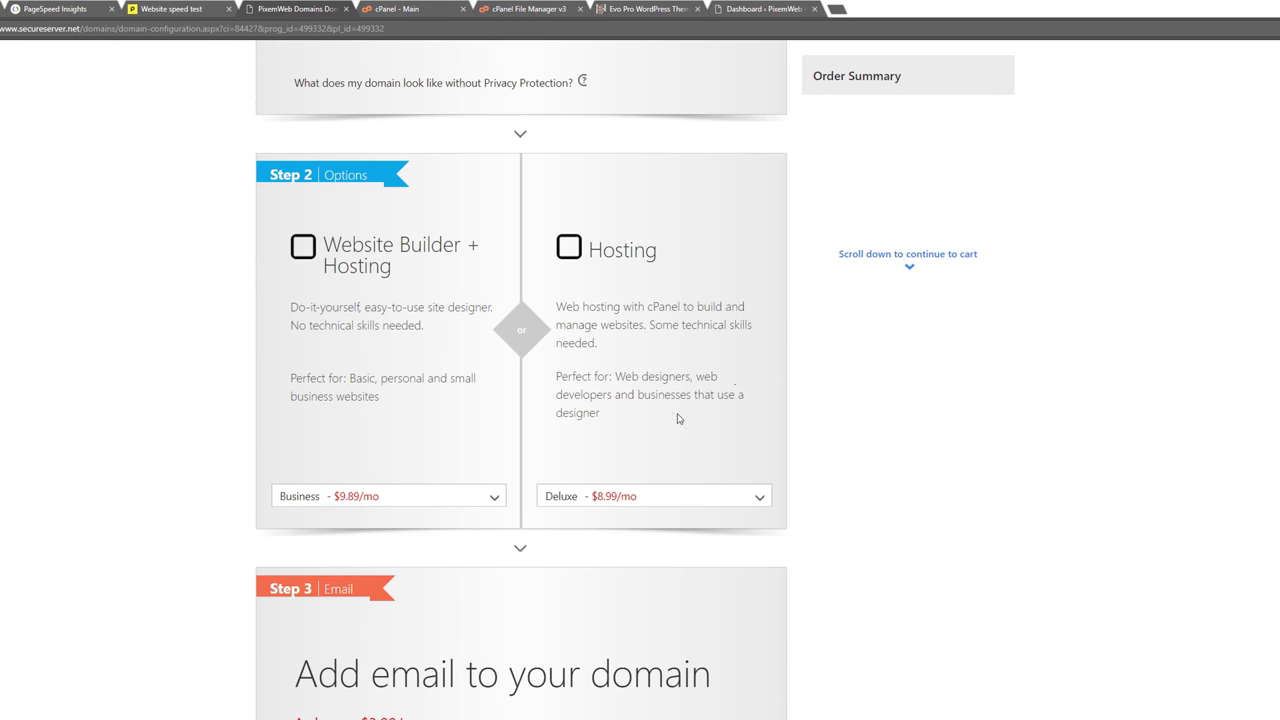
pyautogui.click(718, 500)
pyautogui.click(617, 557)
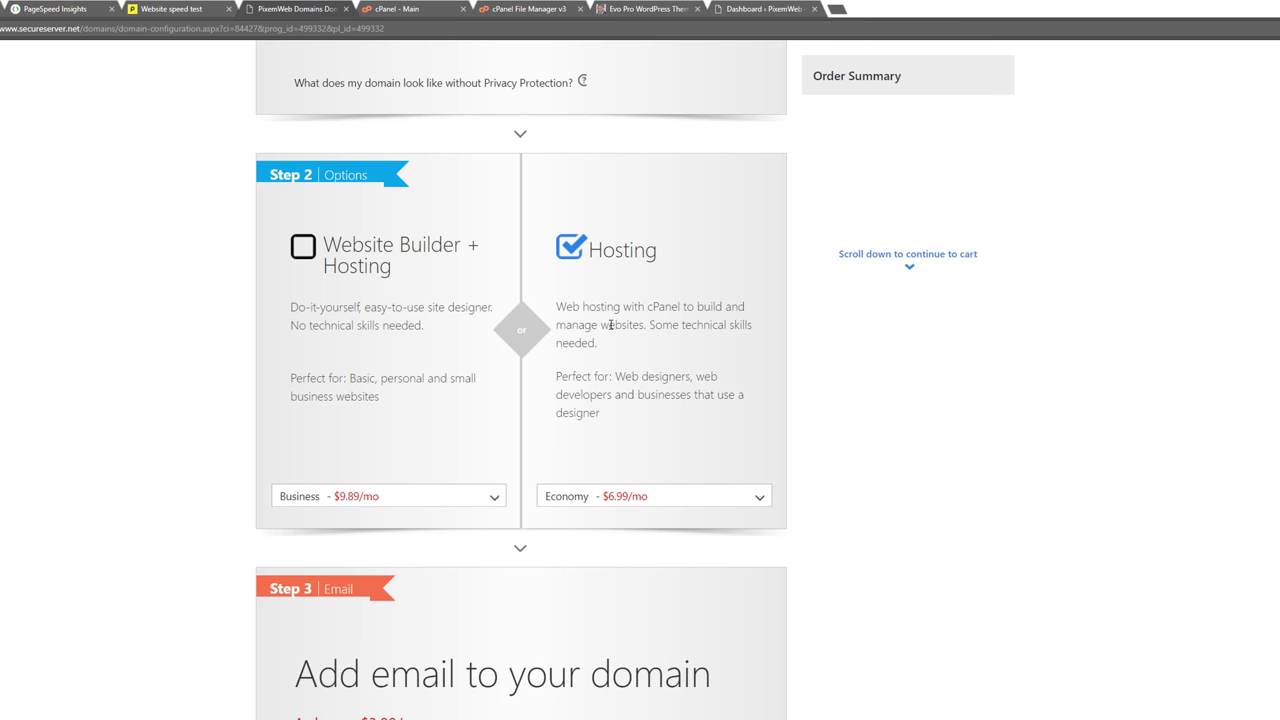
pyautogui.scroll(-3, 610, 325)
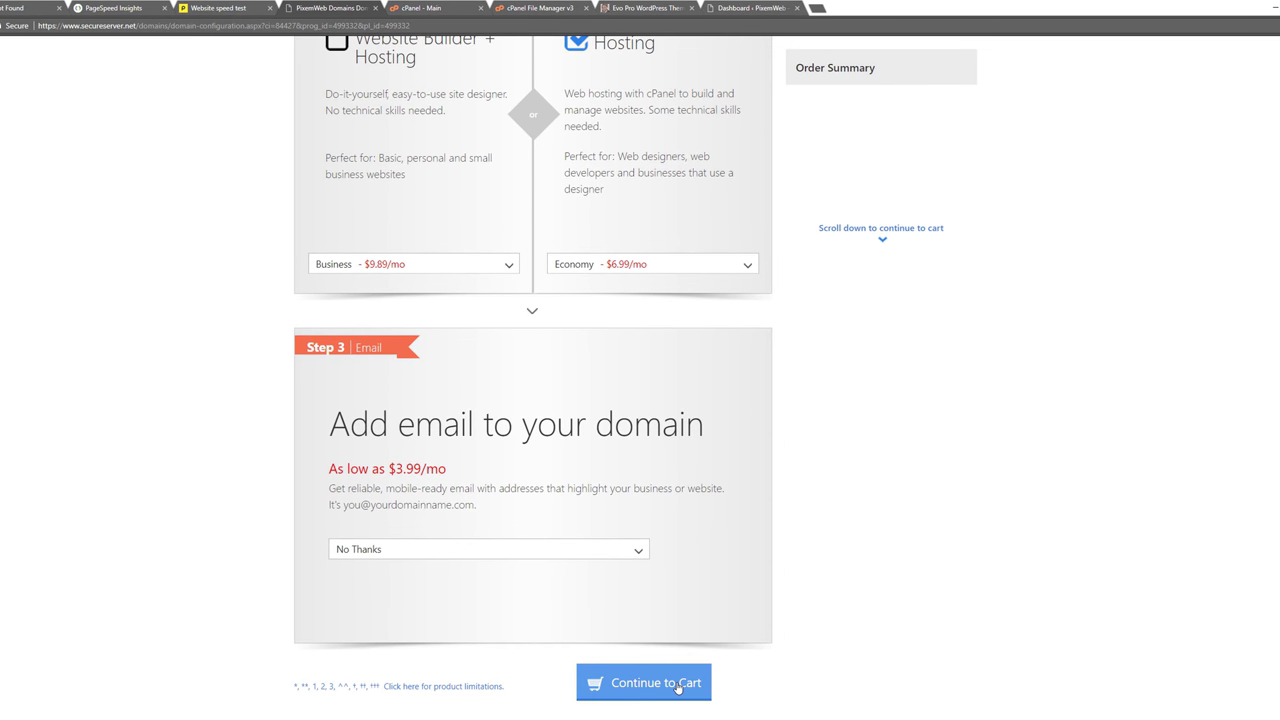
pyautogui.click(678, 686)
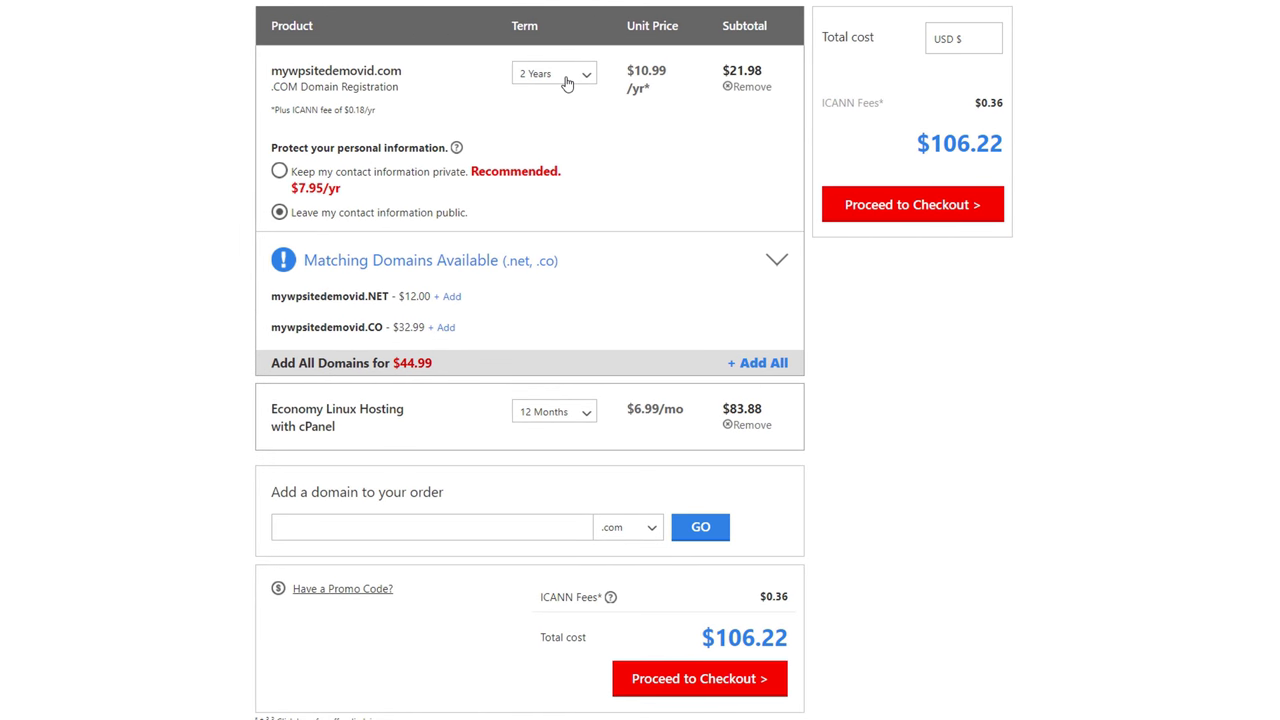
# - Set the domain registration term to 1 Year
pyautogui.click(566, 82)
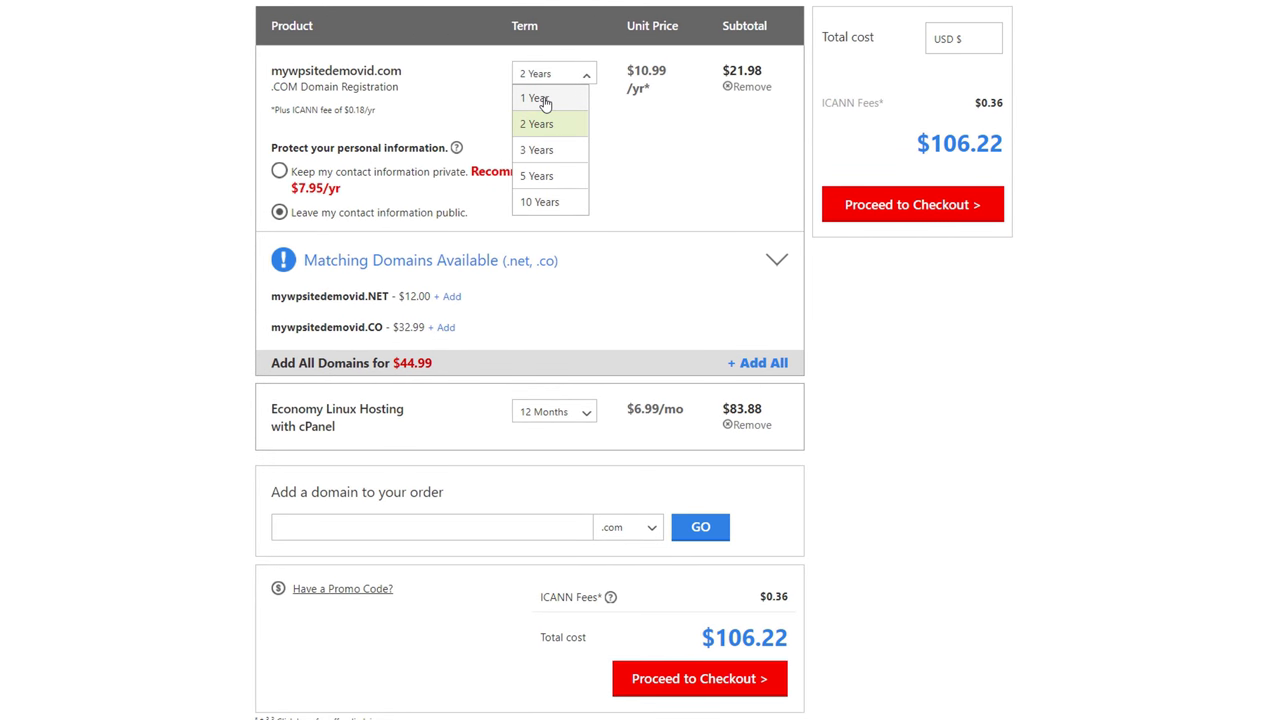
pyautogui.click(534, 94)
pyautogui.click(552, 78)
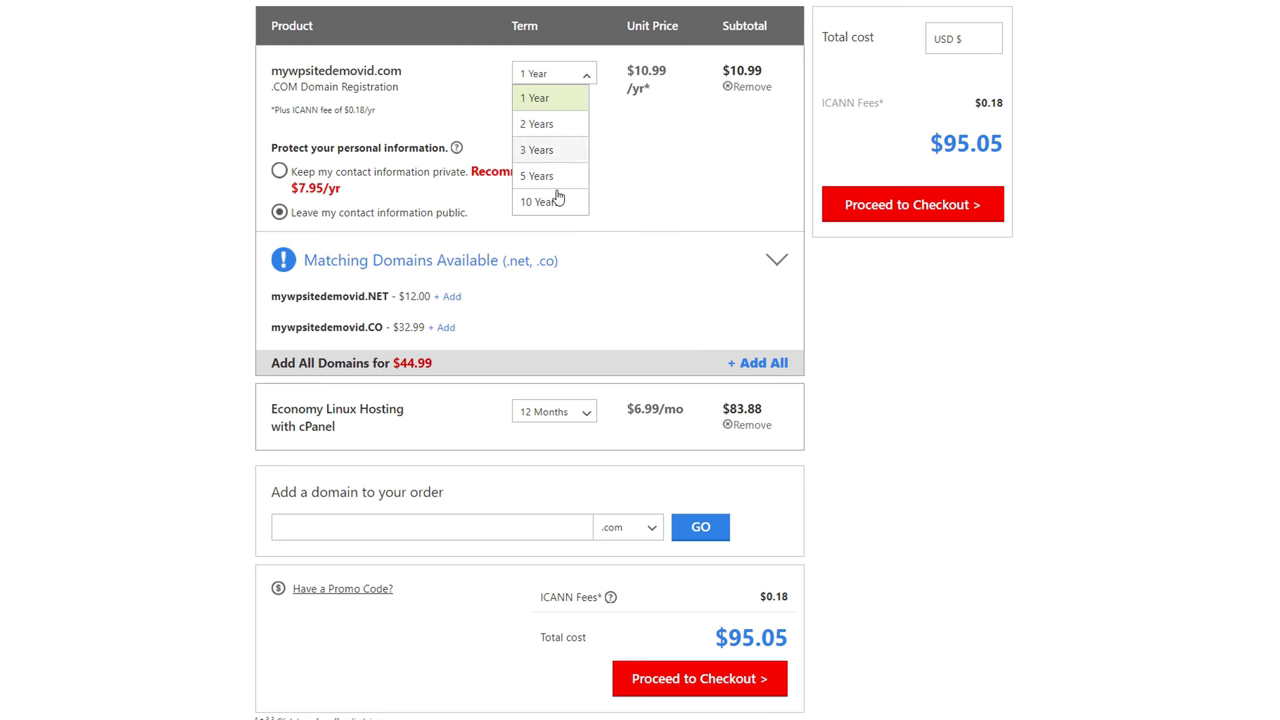
pyautogui.click(655, 165)
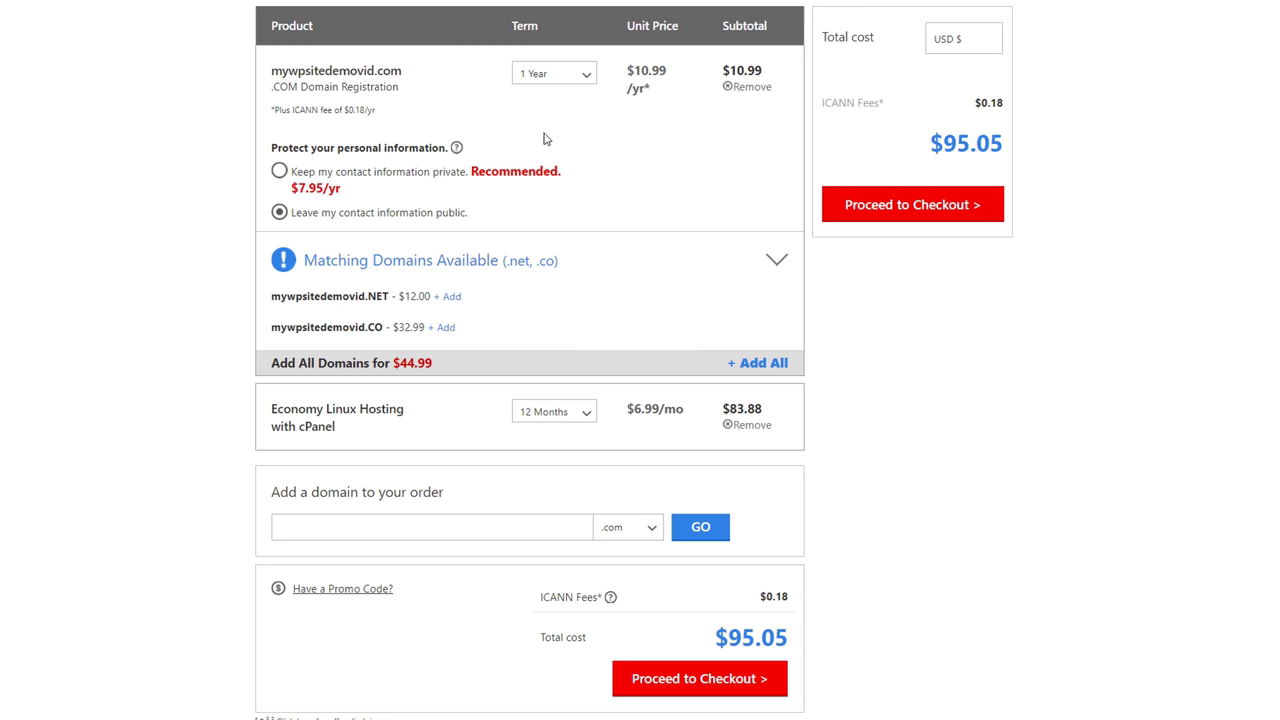
# - Set the Economy Linux Hosting term to 1 Month
pyautogui.scroll(-1, 487, 301)
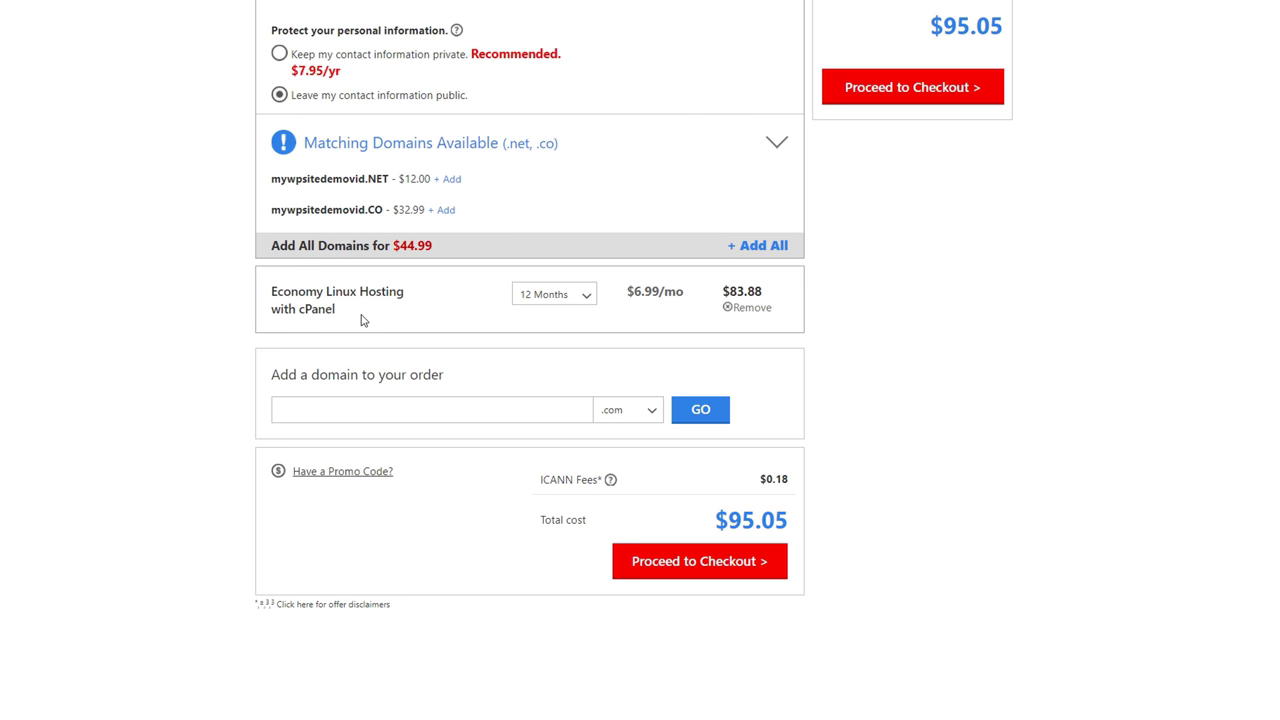
pyautogui.click(560, 302)
pyautogui.click(543, 318)
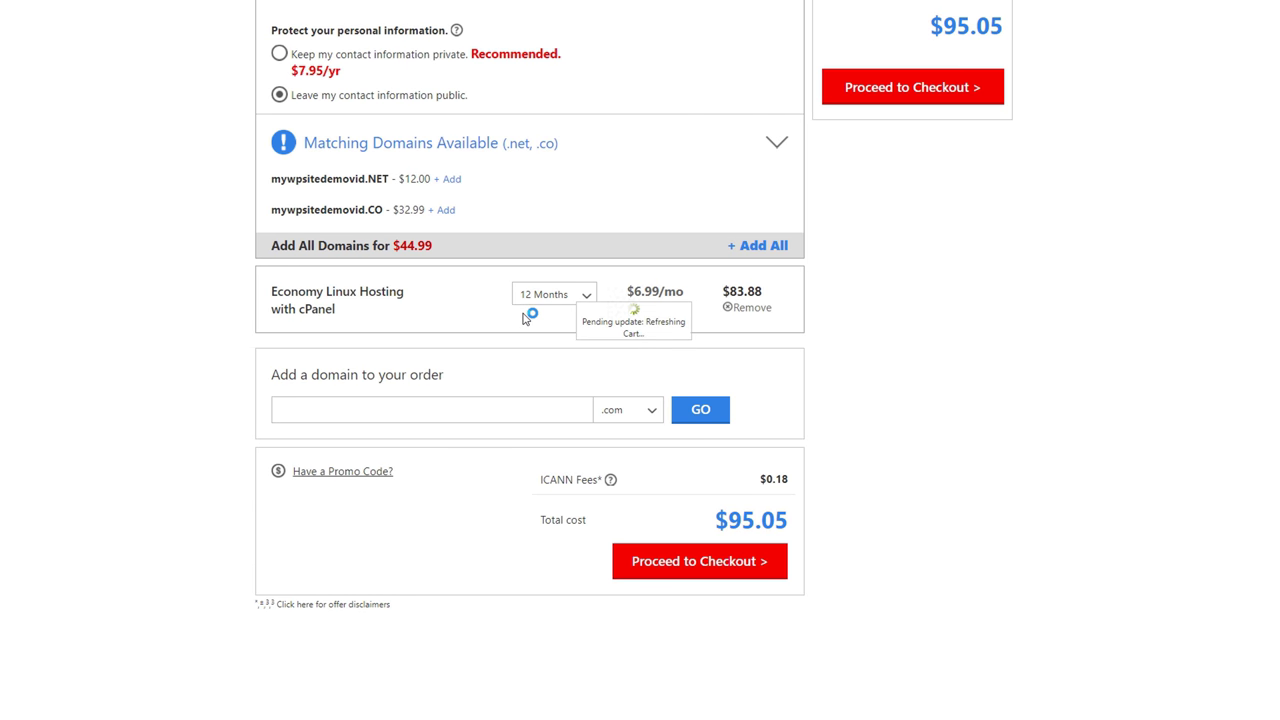
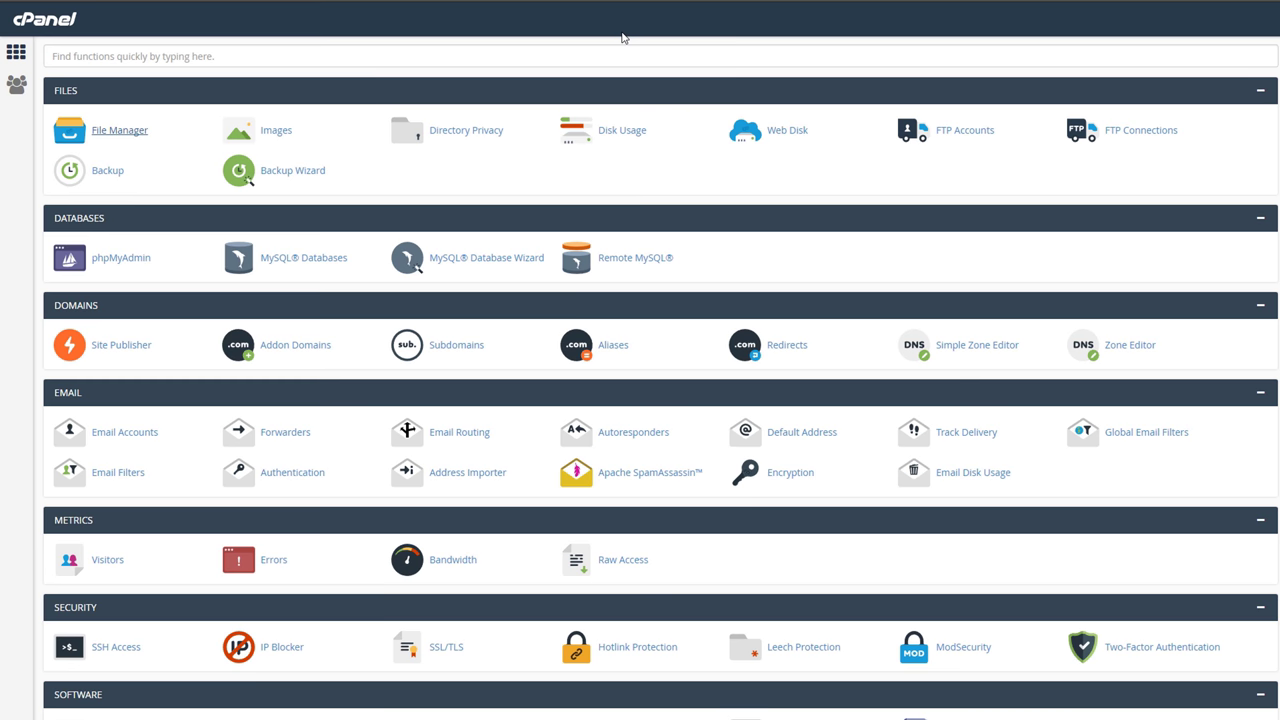
# - Open Installatron Applications Installer under Software and go to the WordPress overview page
pyautogui.scroll(-5, 514, 109)
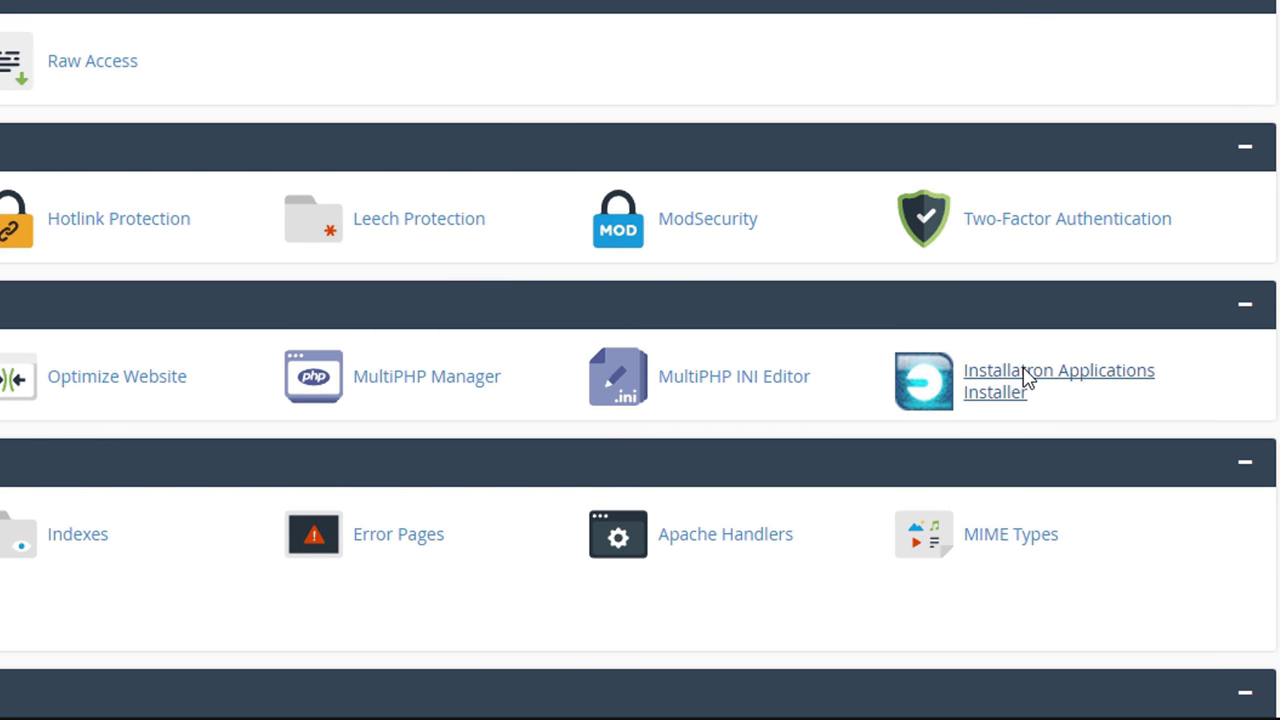
pyautogui.click(1027, 378)
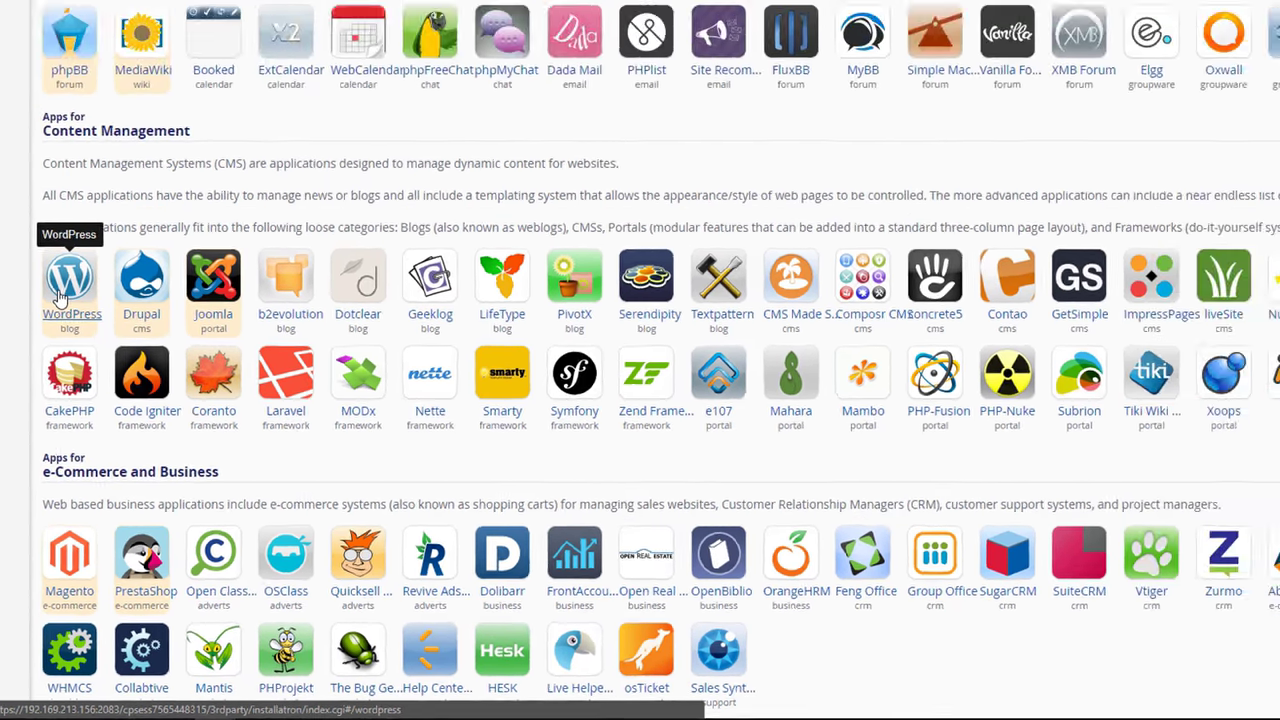
pyautogui.click(85, 222)
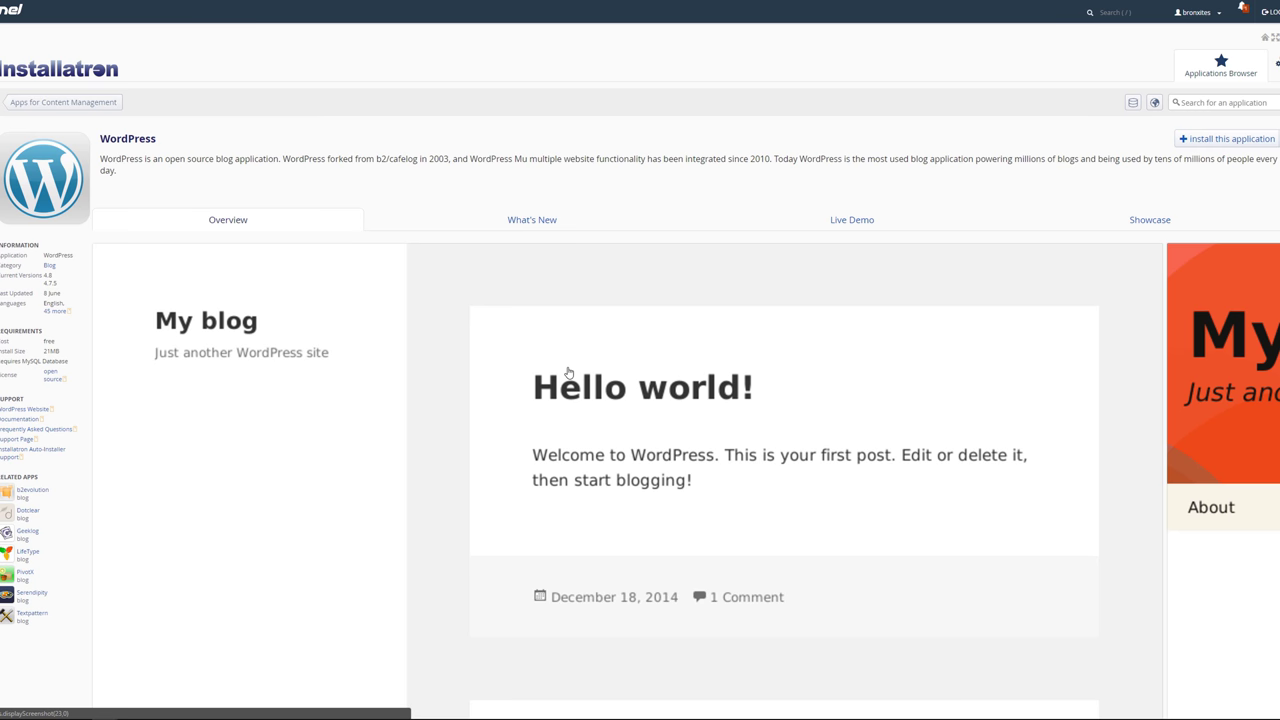
# - Start the WordPress install wizard and review its domain and version 4.8 fields
pyautogui.click(1220, 140)
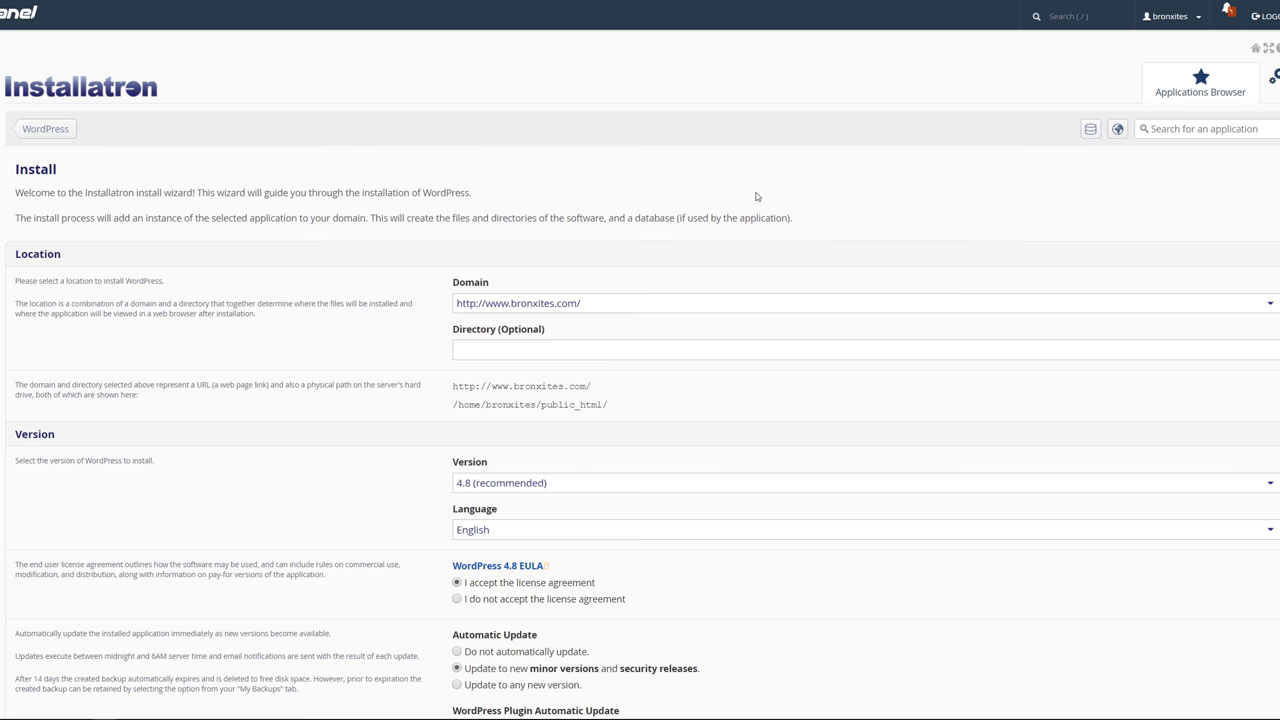
pyautogui.scroll(-1, 757, 197)
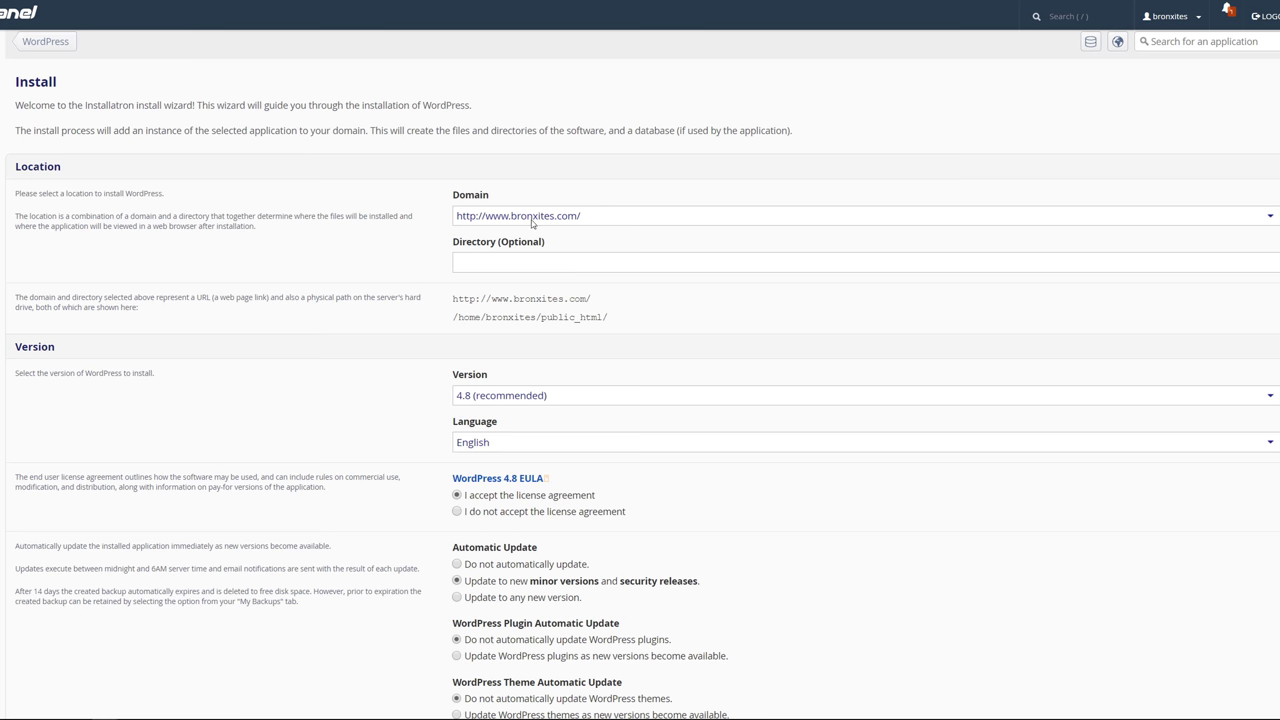
pyautogui.scroll(-1, 543, 222)
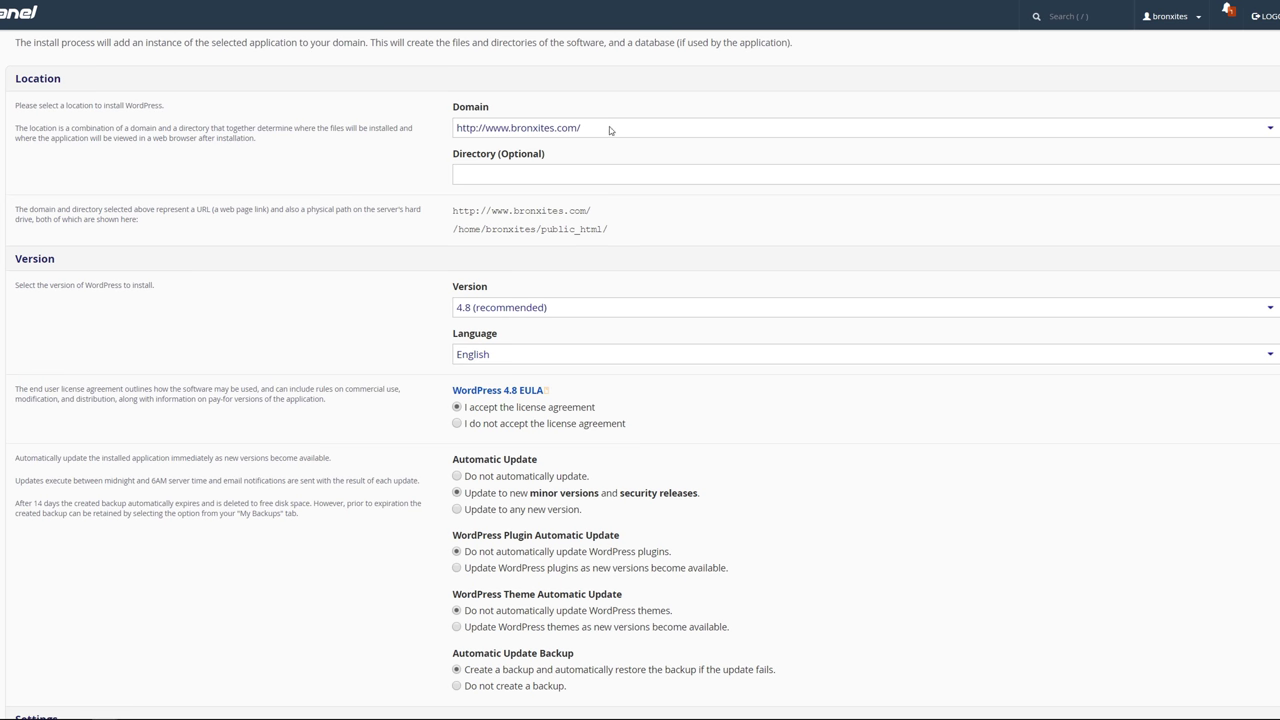
pyautogui.scroll(-2, 606, 271)
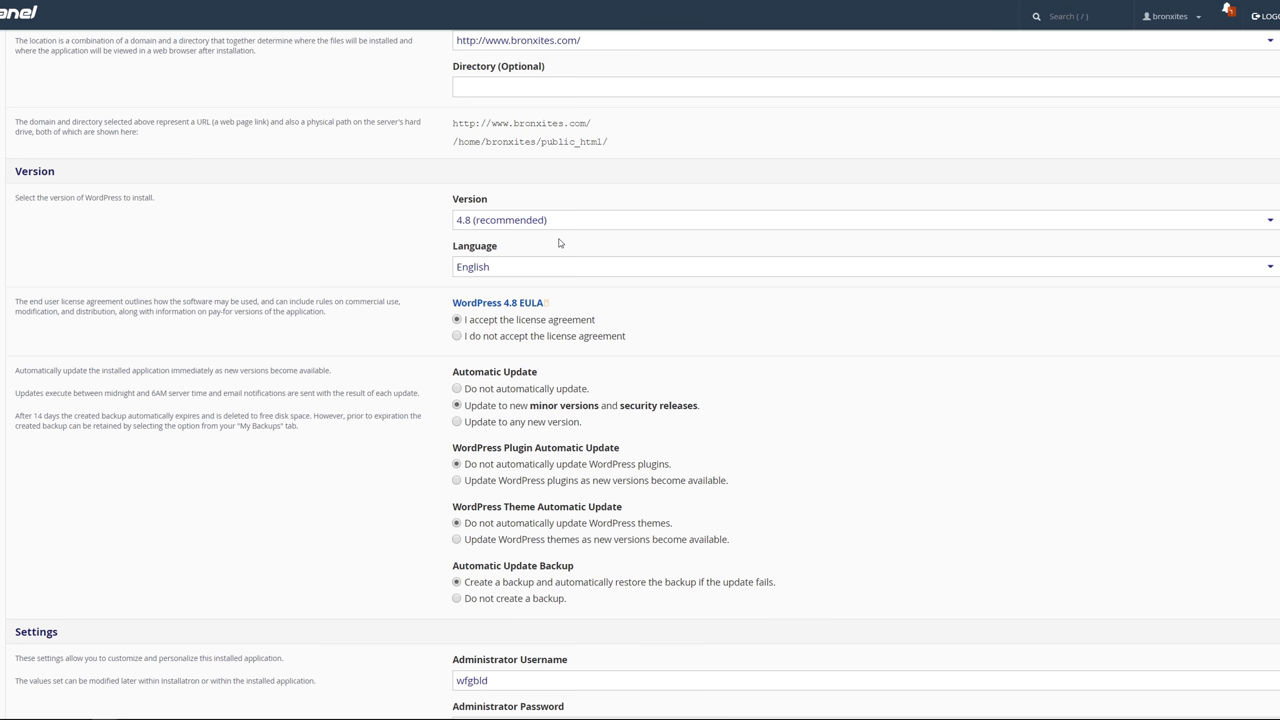
pyautogui.scroll(-2, 558, 244)
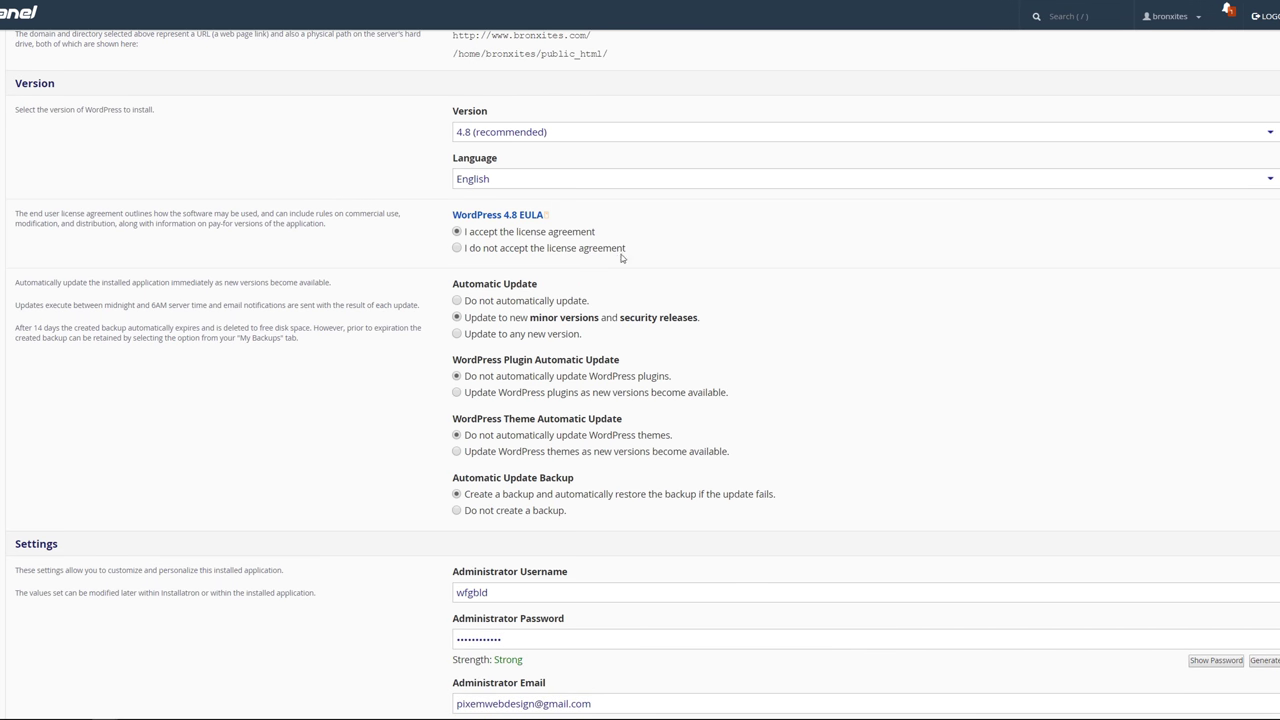
# - Keep English as the install language and review the admin settings with site title 'My blog'
pyautogui.click(829, 179)
pyautogui.click(829, 176)
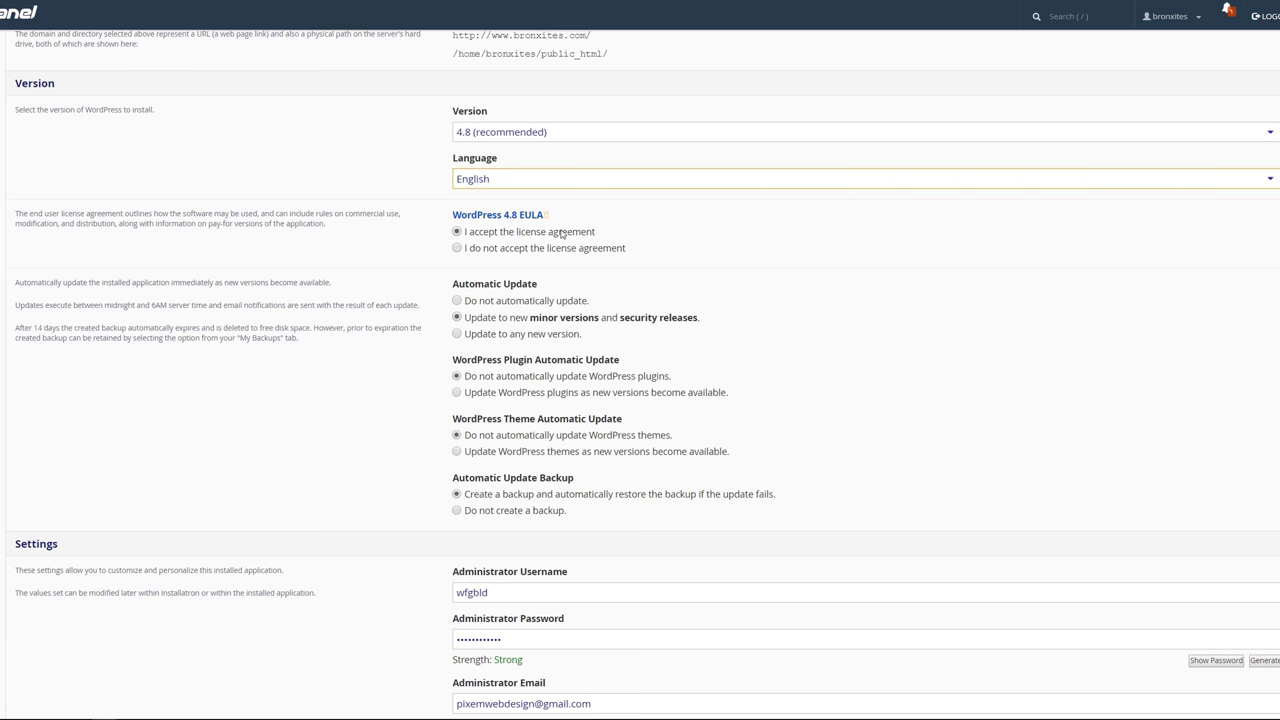
pyautogui.scroll(-2, 562, 233)
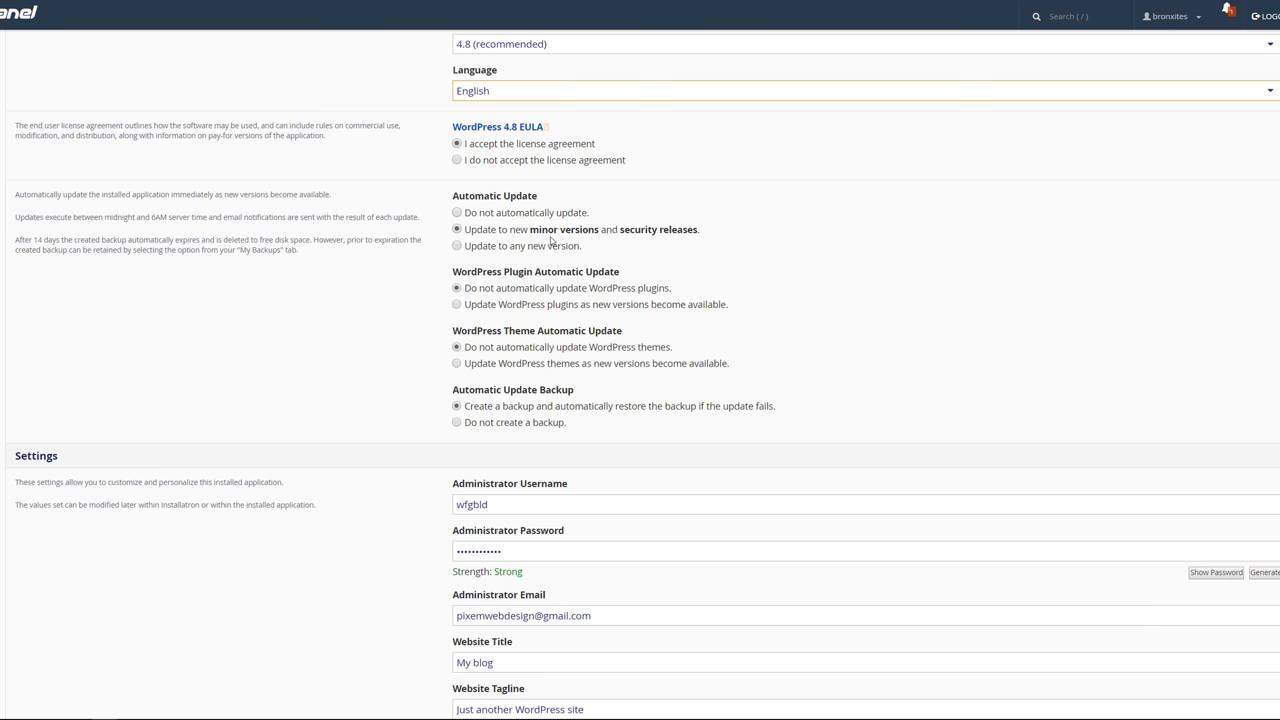
pyautogui.scroll(-1, 587, 237)
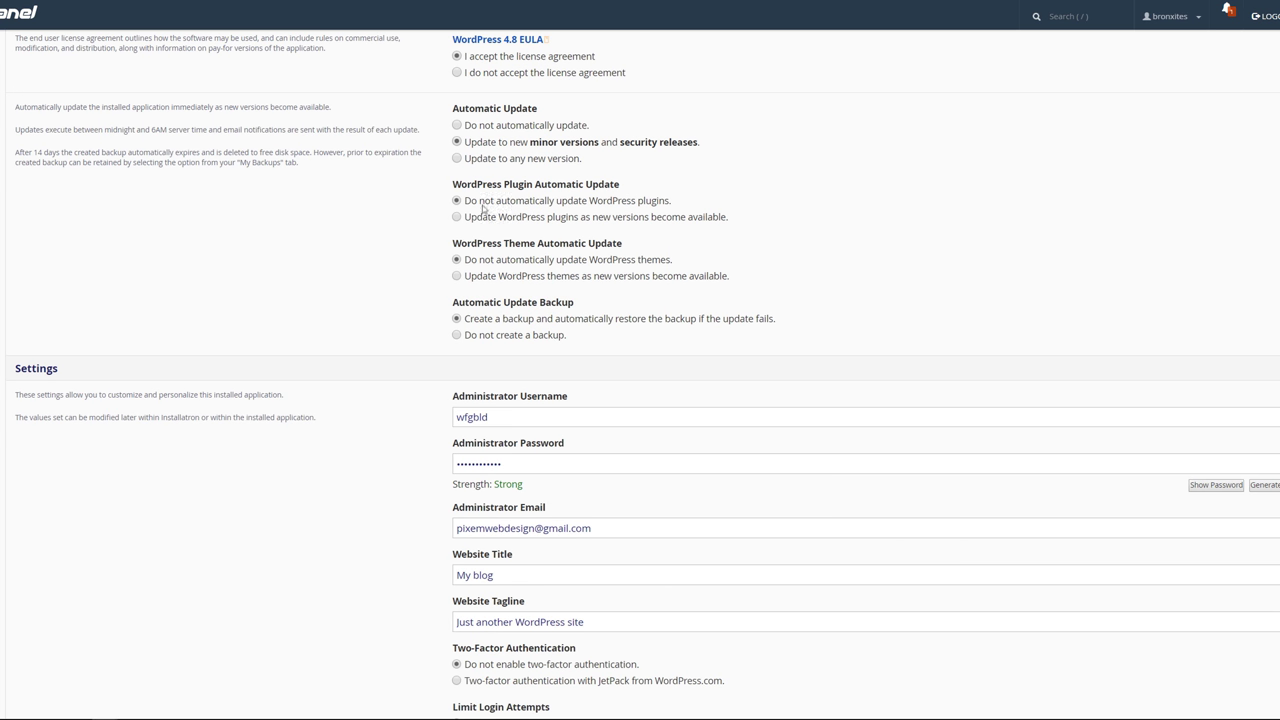
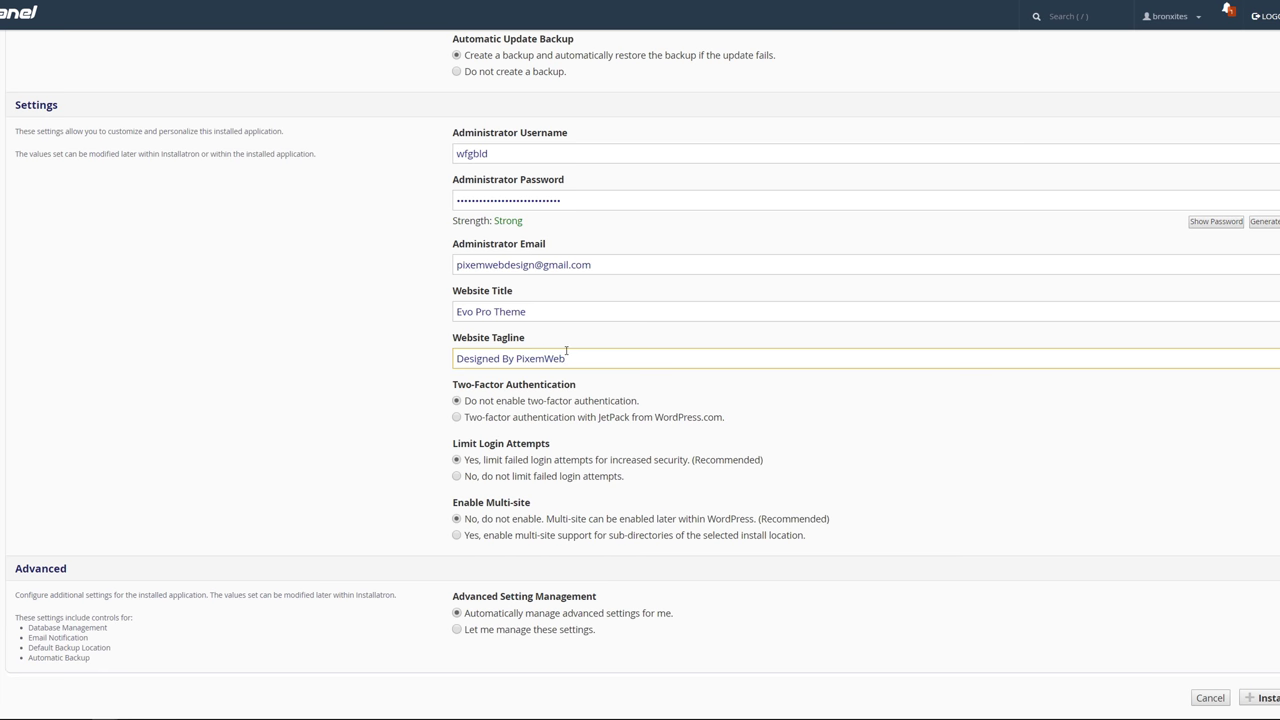
# - Choose 'No, do not limit failed login attempts' and launch the WordPress install for bronxites.com
pyautogui.scroll(-2, 703, 397)
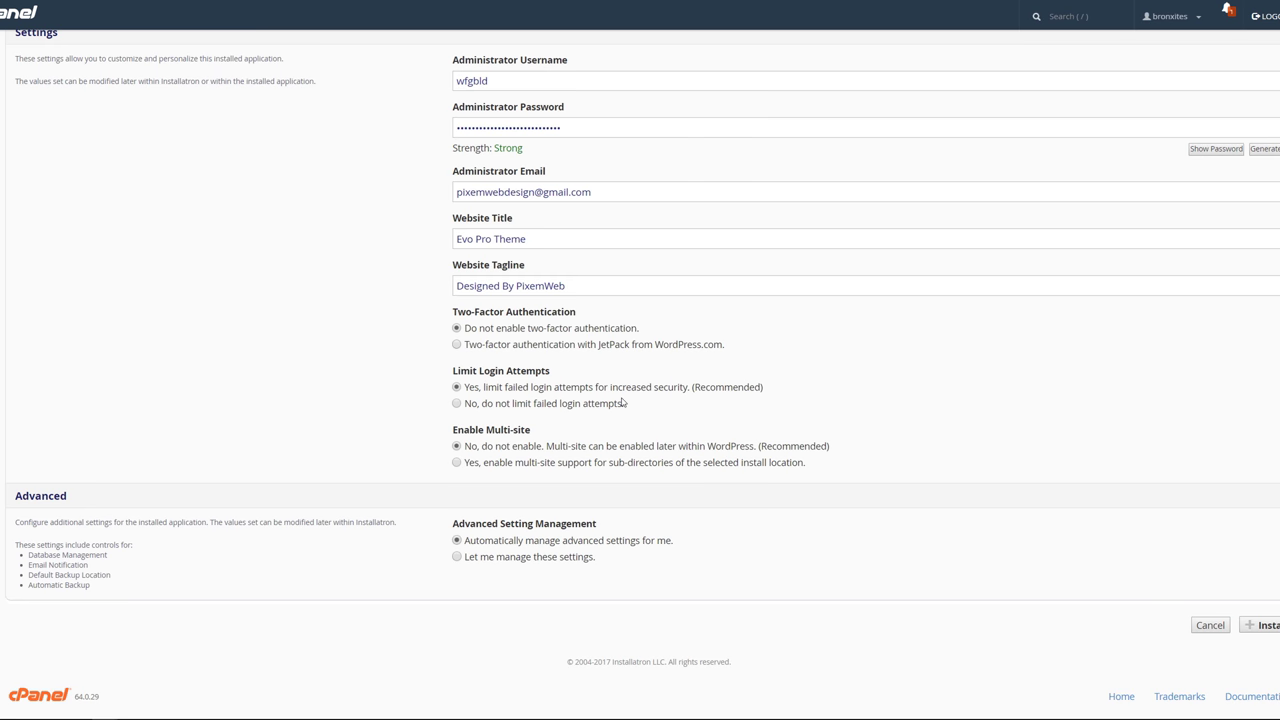
pyautogui.click(550, 407)
pyautogui.hscroll(2, 1163, 569)
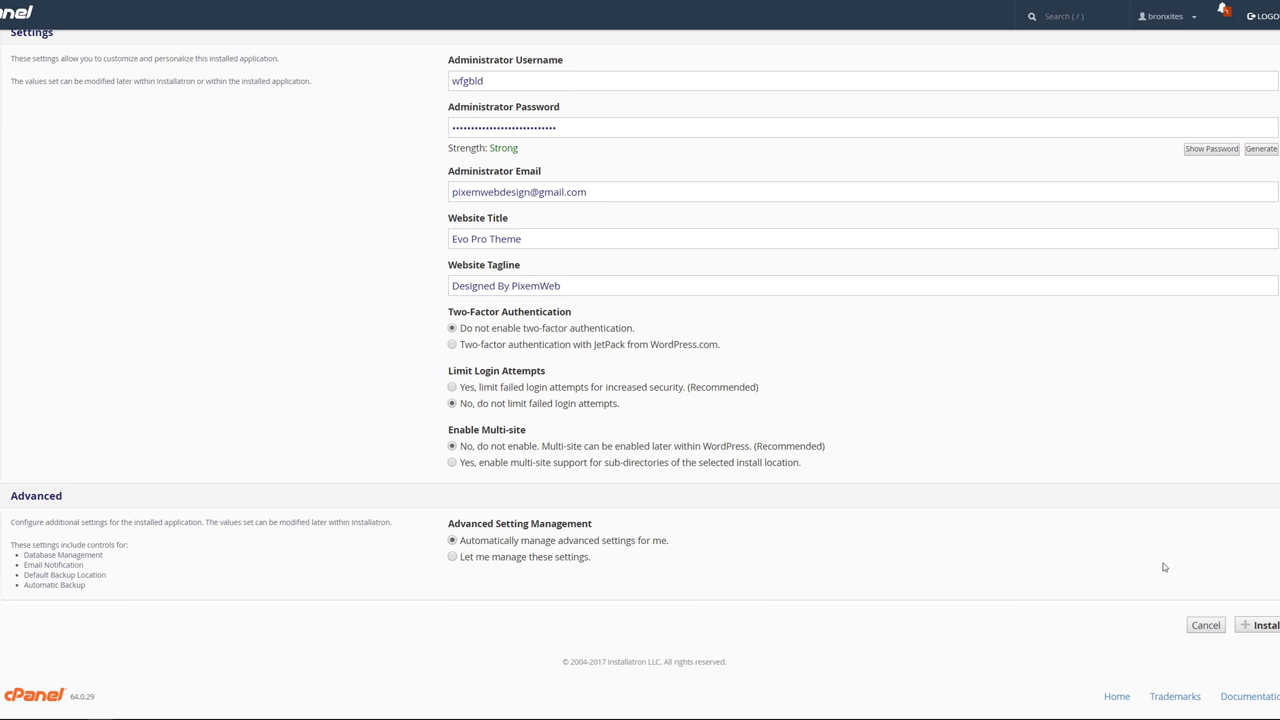
pyautogui.scroll(1, 858, 556)
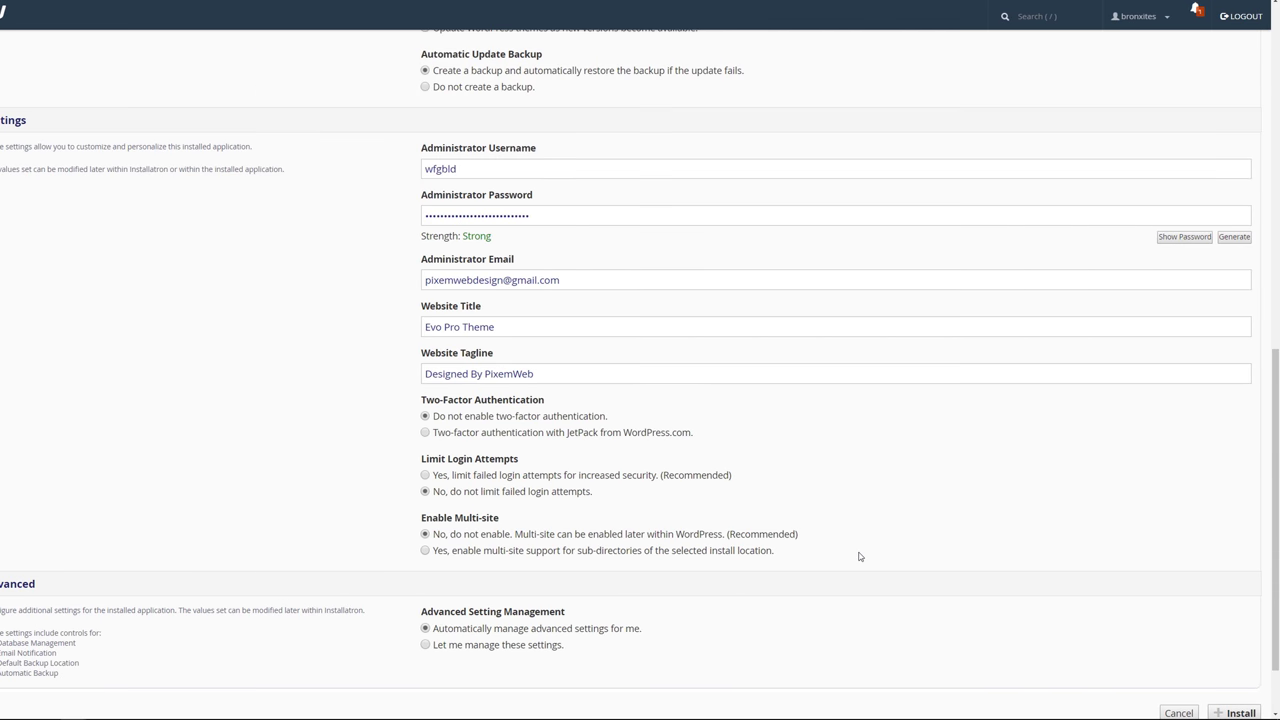
pyautogui.scroll(6, 858, 556)
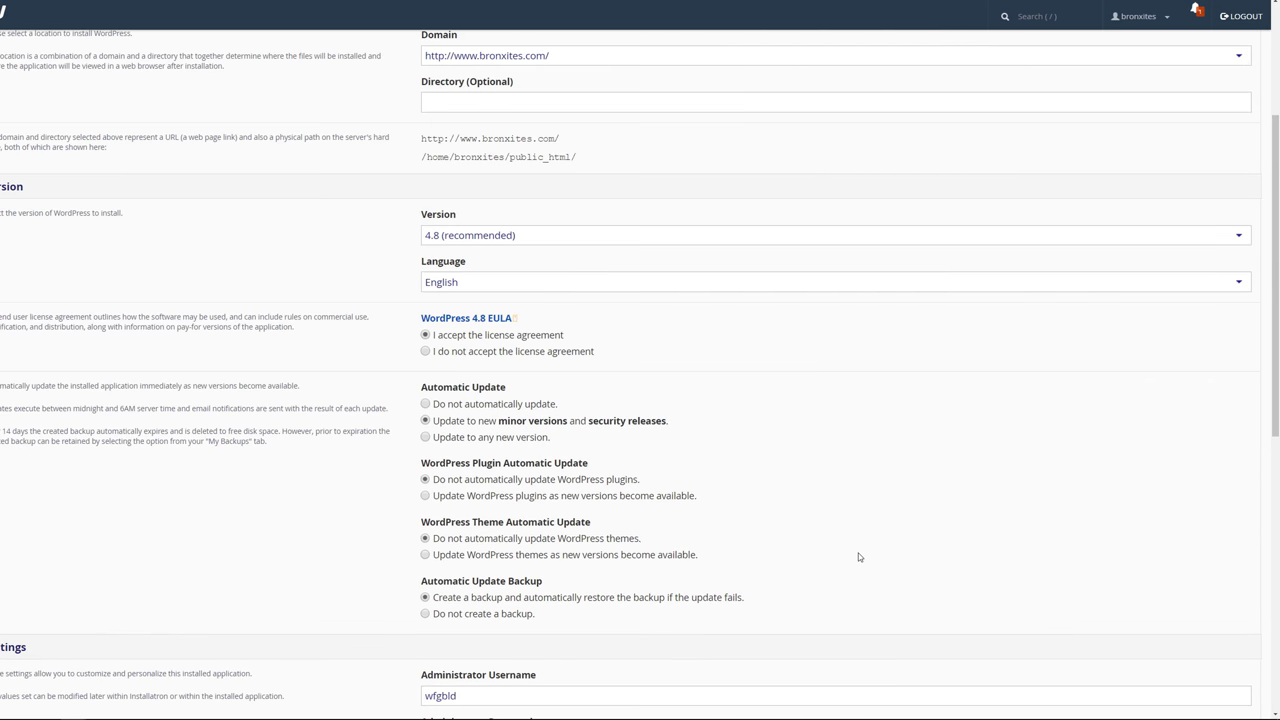
pyautogui.scroll(2, 858, 556)
pyautogui.scroll(-9, 863, 554)
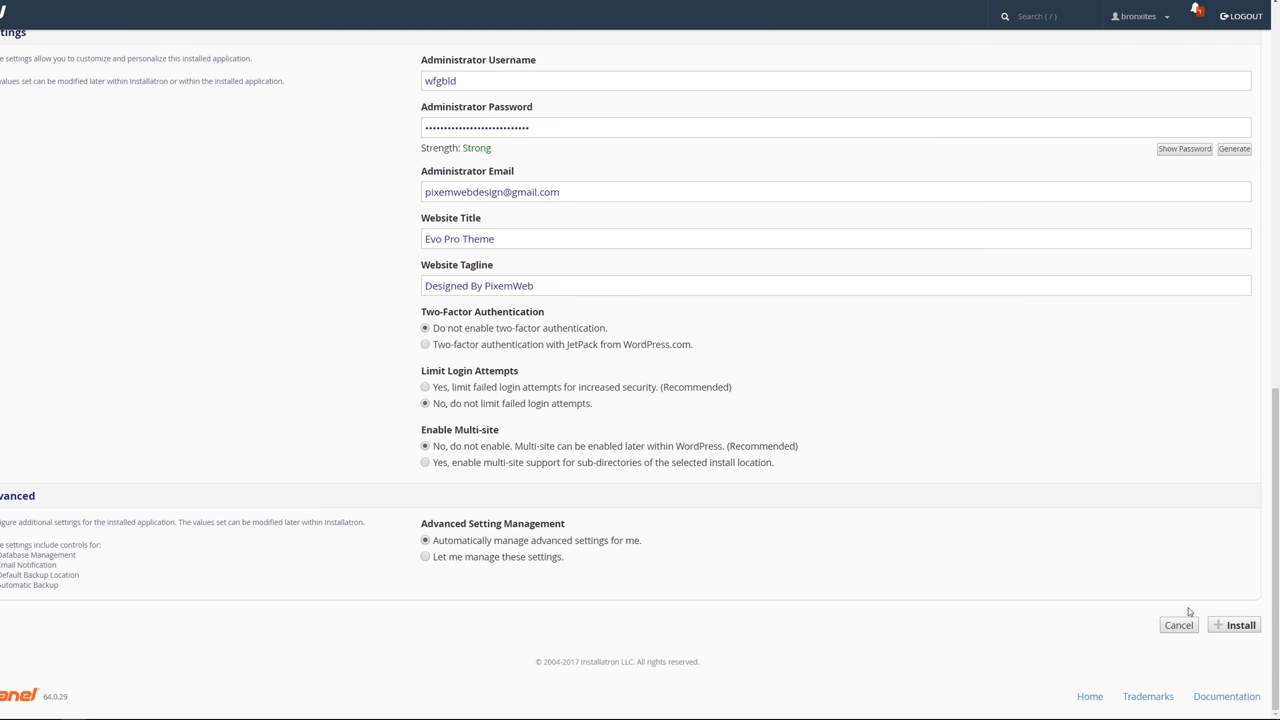
pyautogui.click(1235, 626)
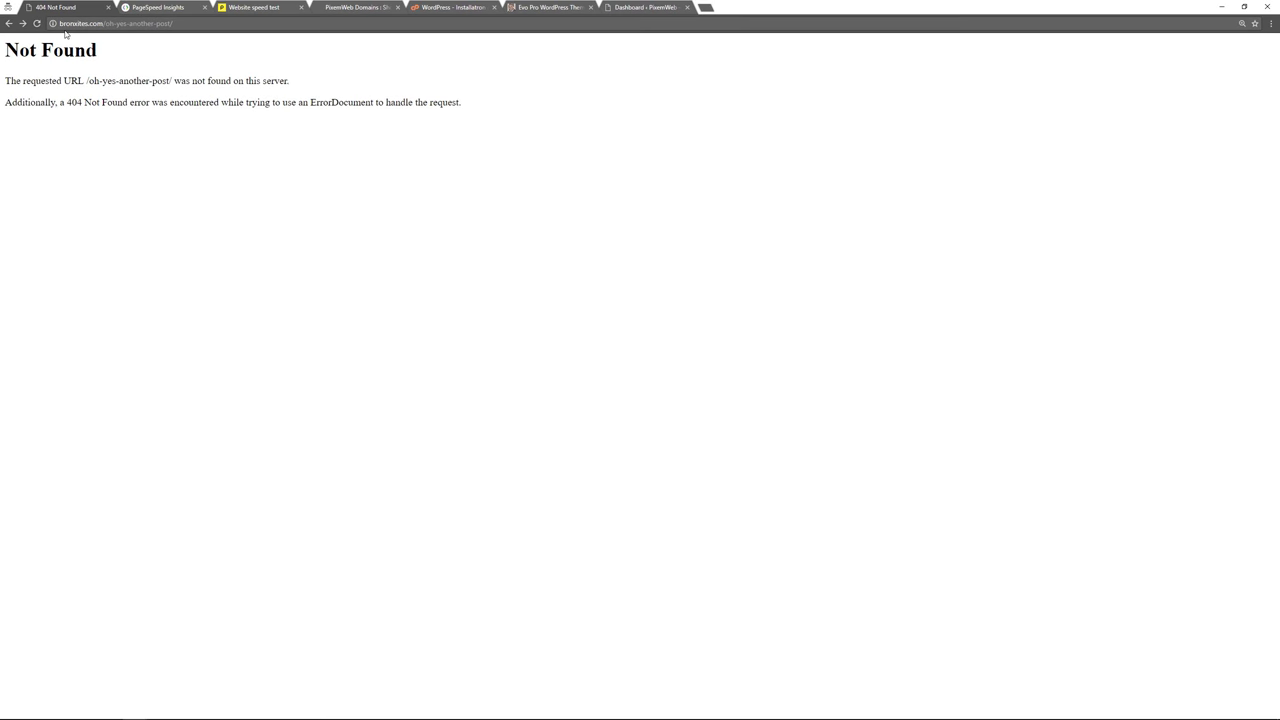
pyautogui.click(111, 24)
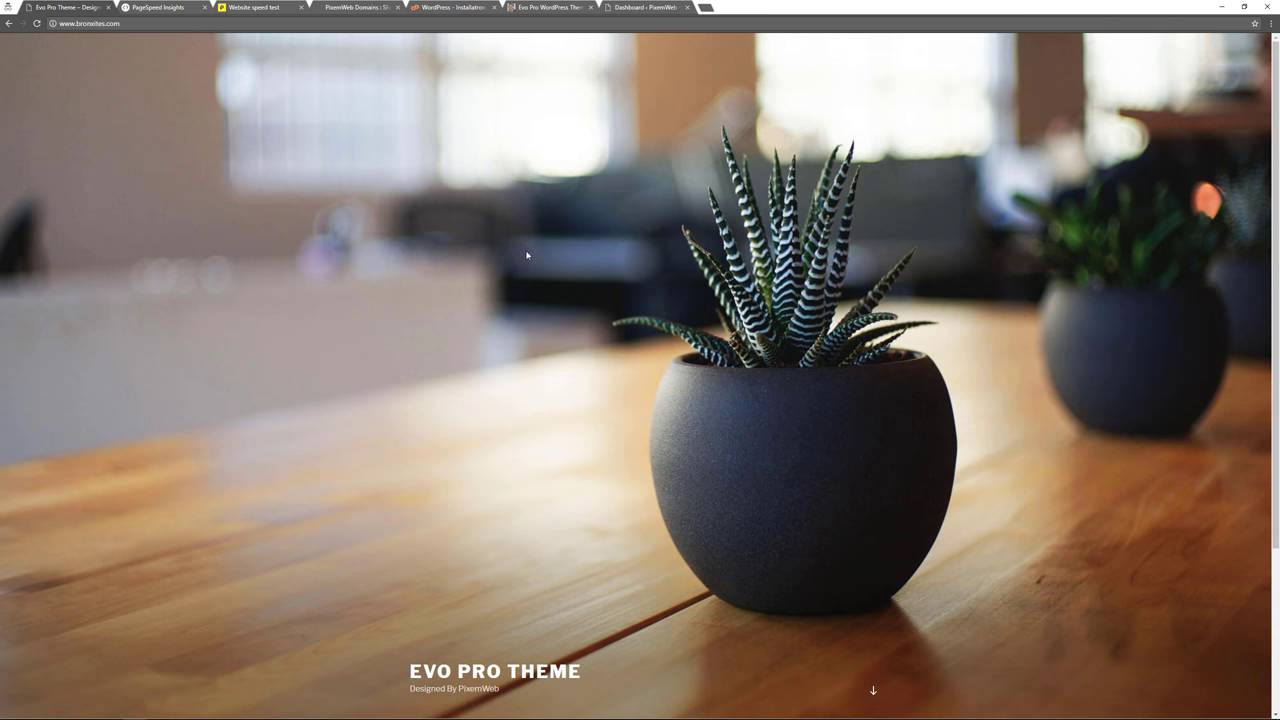
pyautogui.scroll(-3, 598, 245)
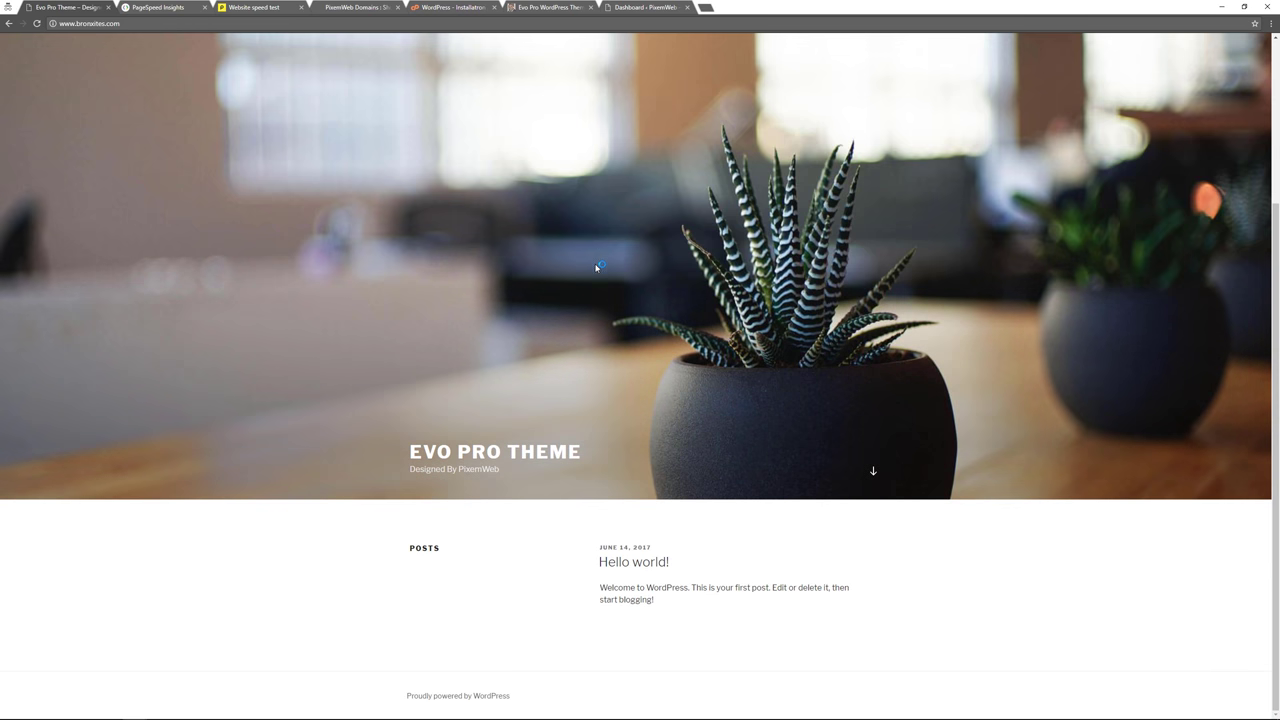
pyautogui.scroll(2, 594, 269)
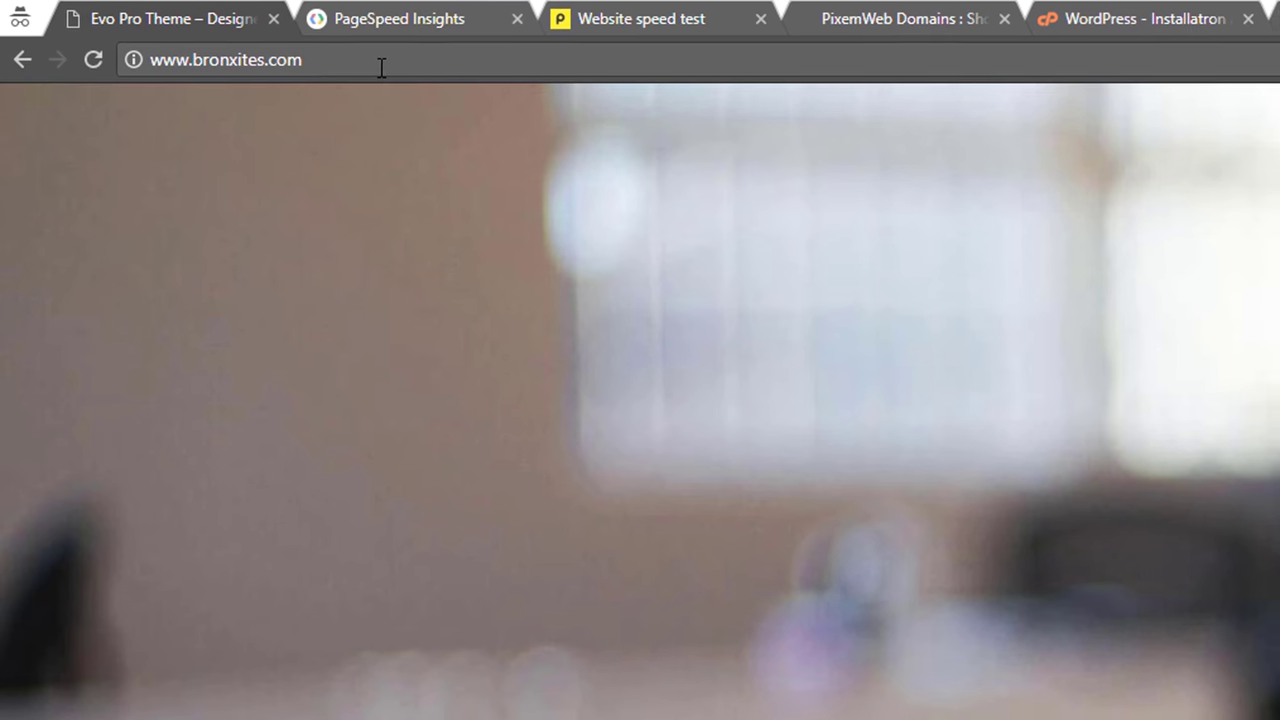
# - Log in at bronxites.com/wp-admin with the admin username and the pasted password
pyautogui.write('/')
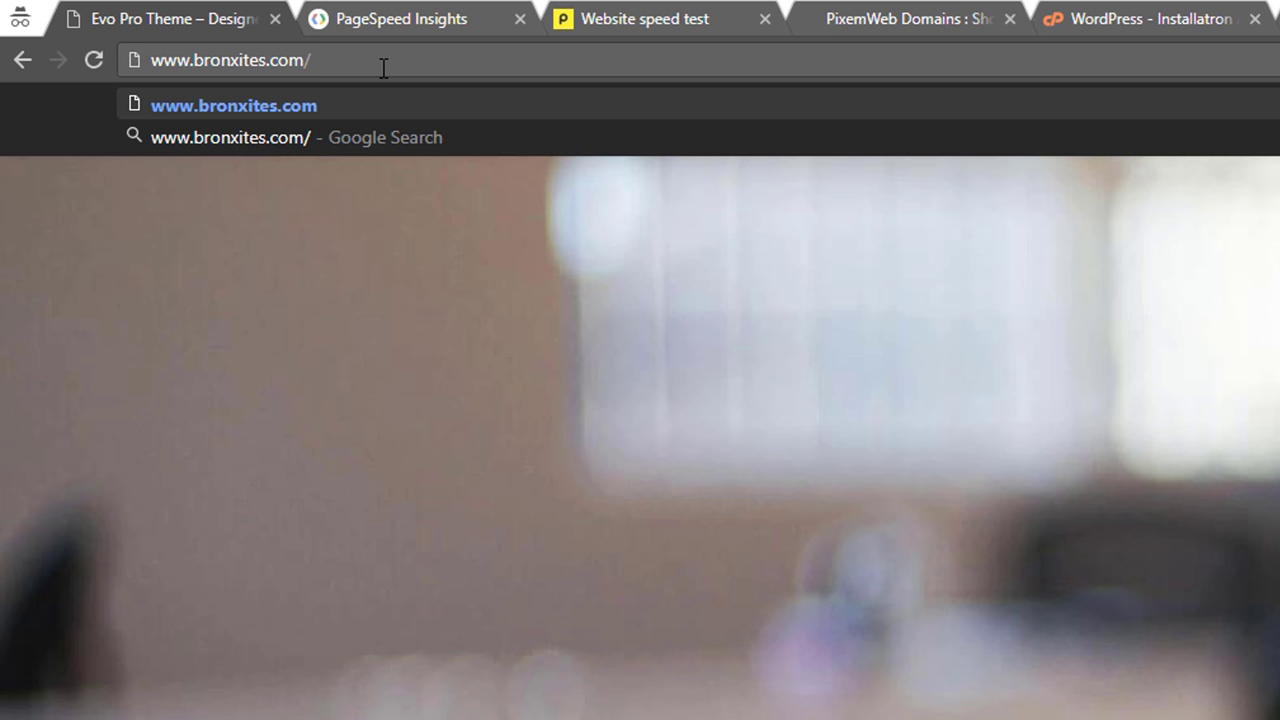
pyautogui.write('wp-admin')
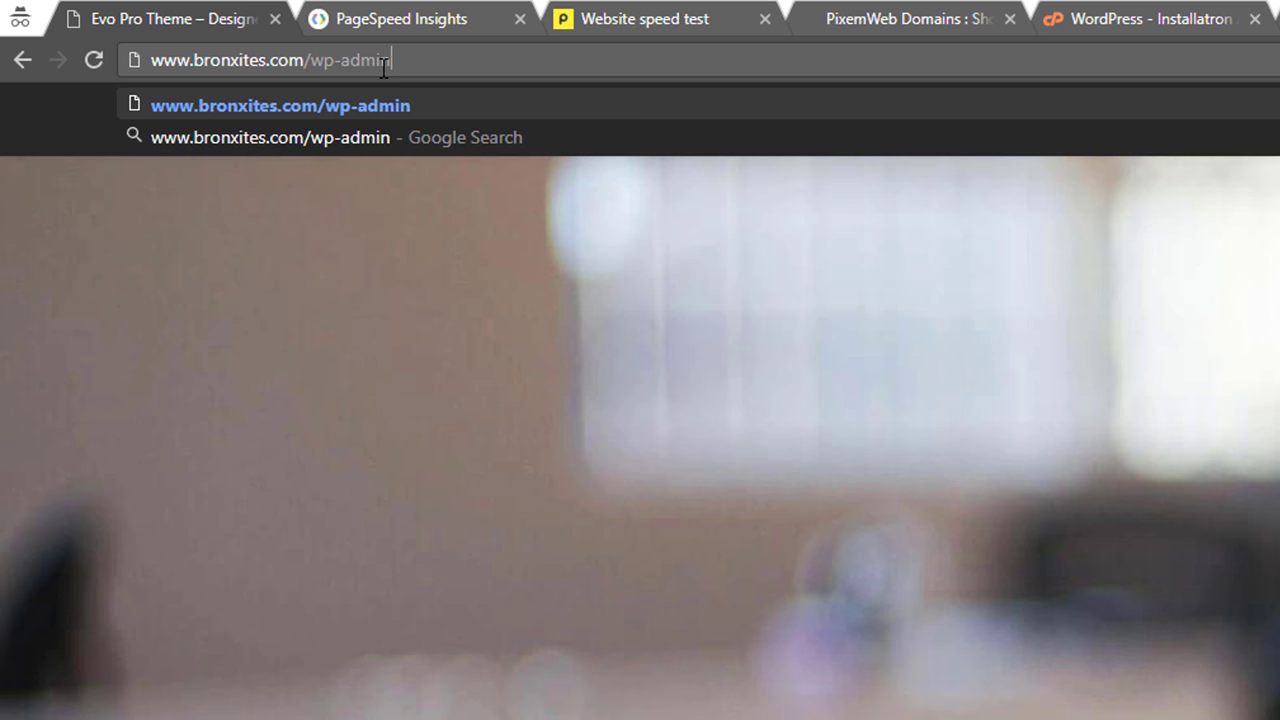
pyautogui.press('Return')
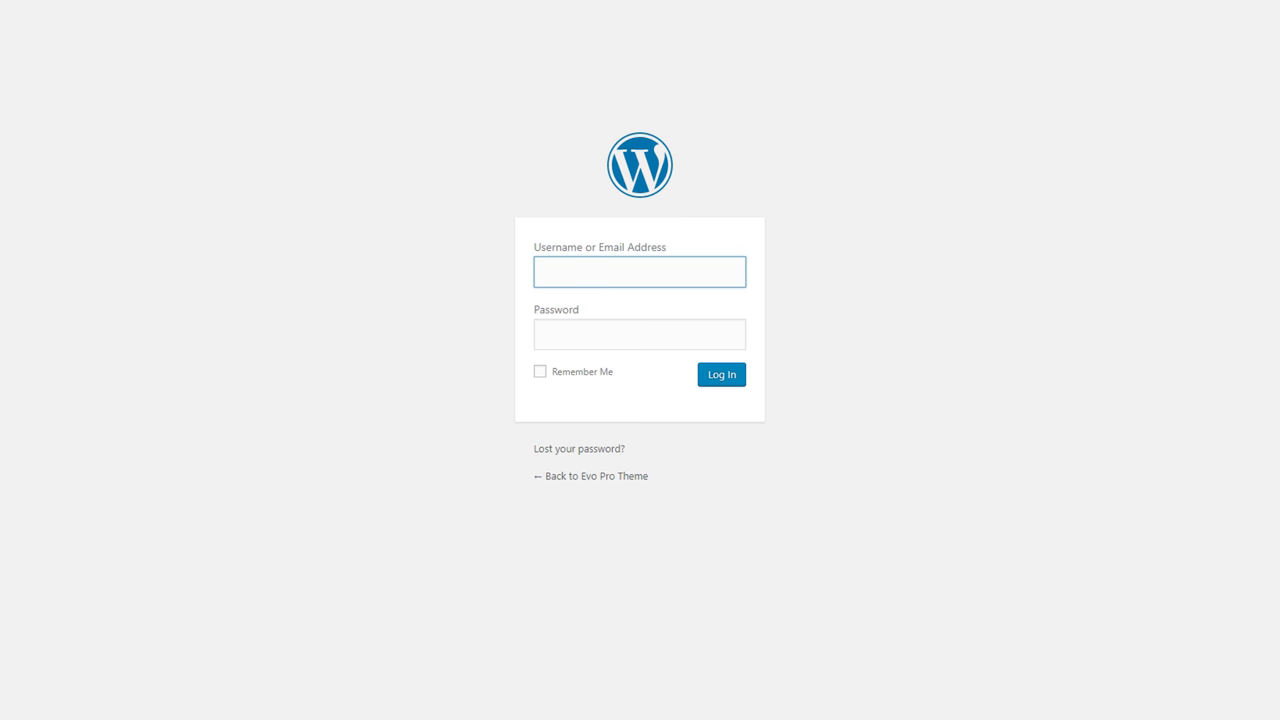
pyautogui.click(589, 266)
pyautogui.write('wfgbld')
pyautogui.click(574, 331)
pyautogui.hotkey('ctrl', 'v')
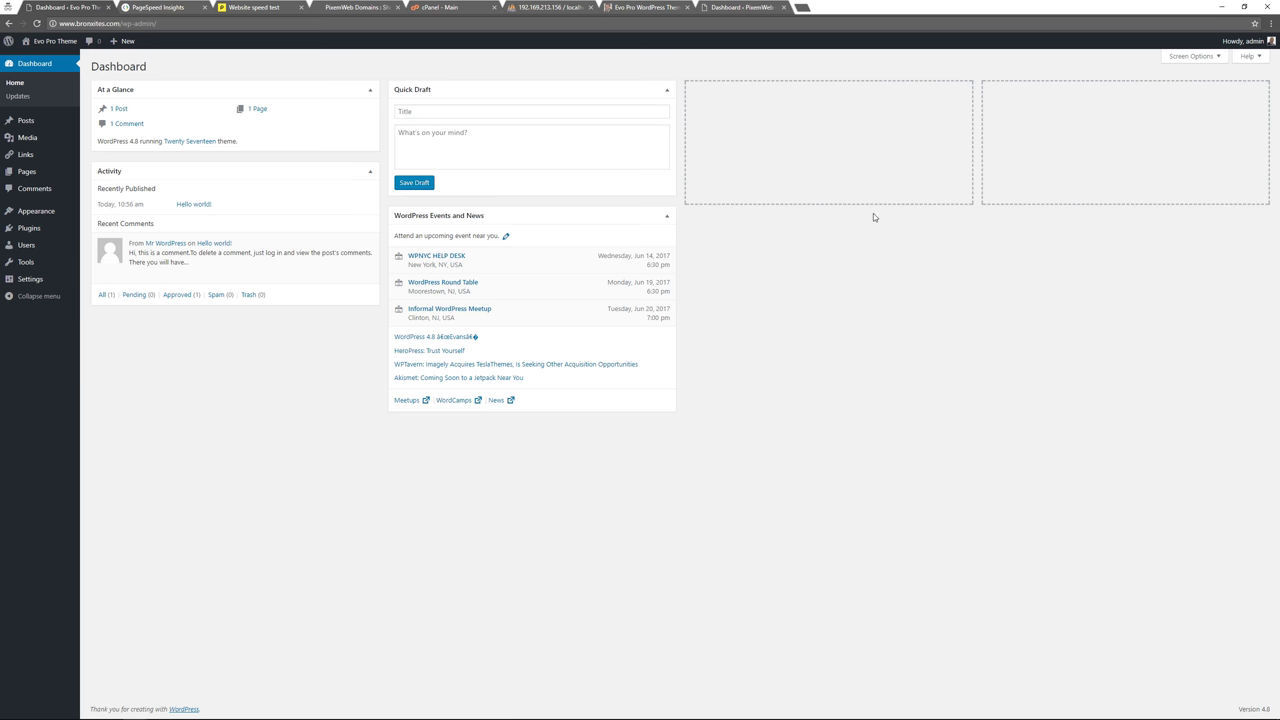
# - Dismiss the Welcome to WordPress panel from the Dashboard
pyautogui.click(1209, 59)
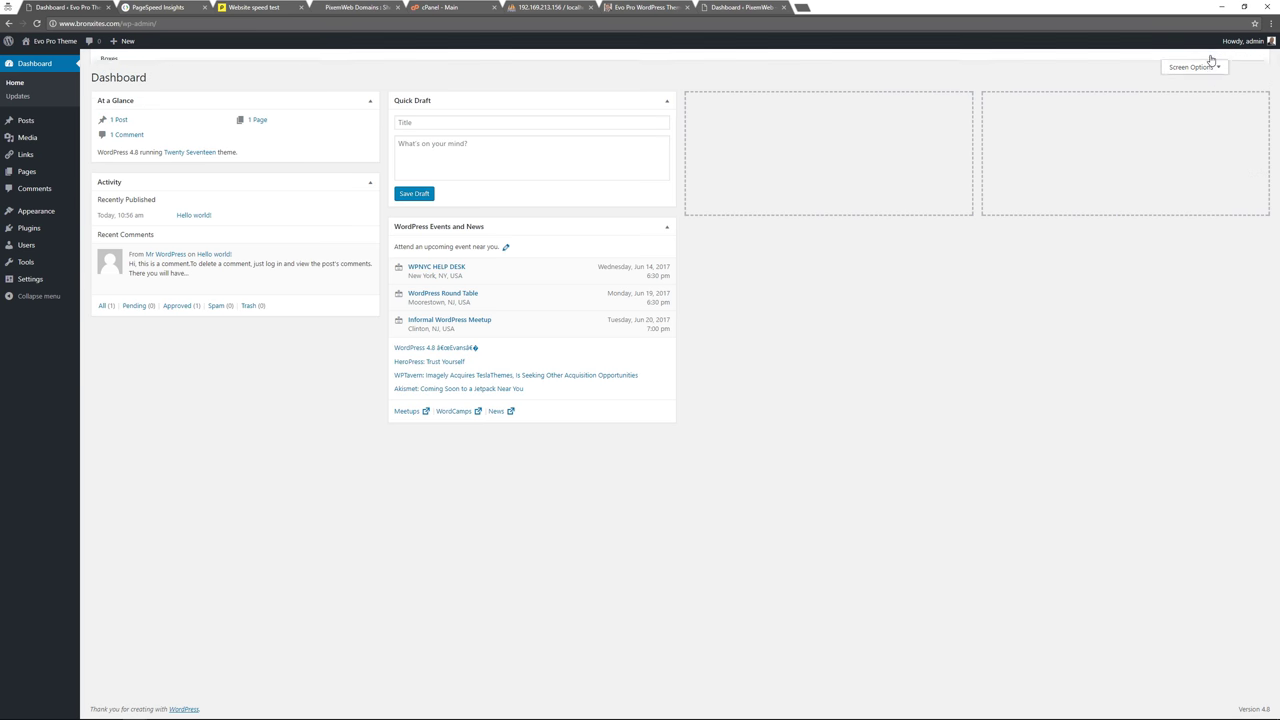
pyautogui.click(343, 77)
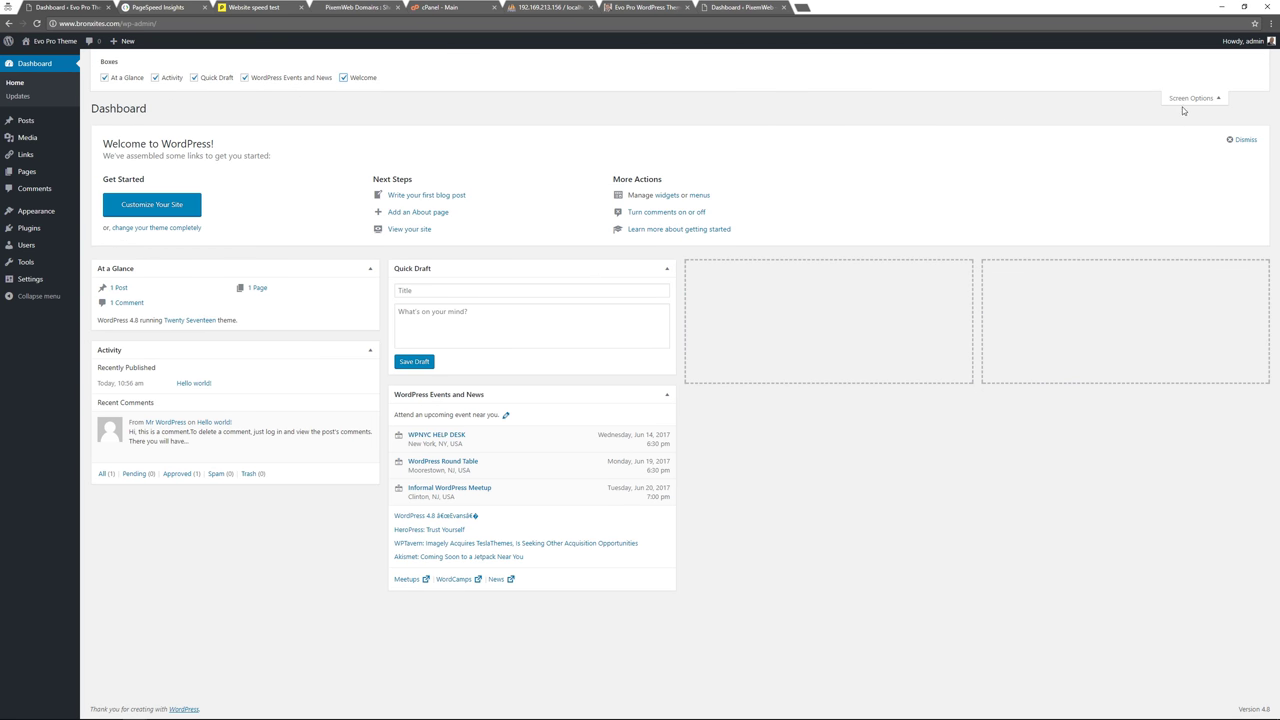
pyautogui.click(1190, 99)
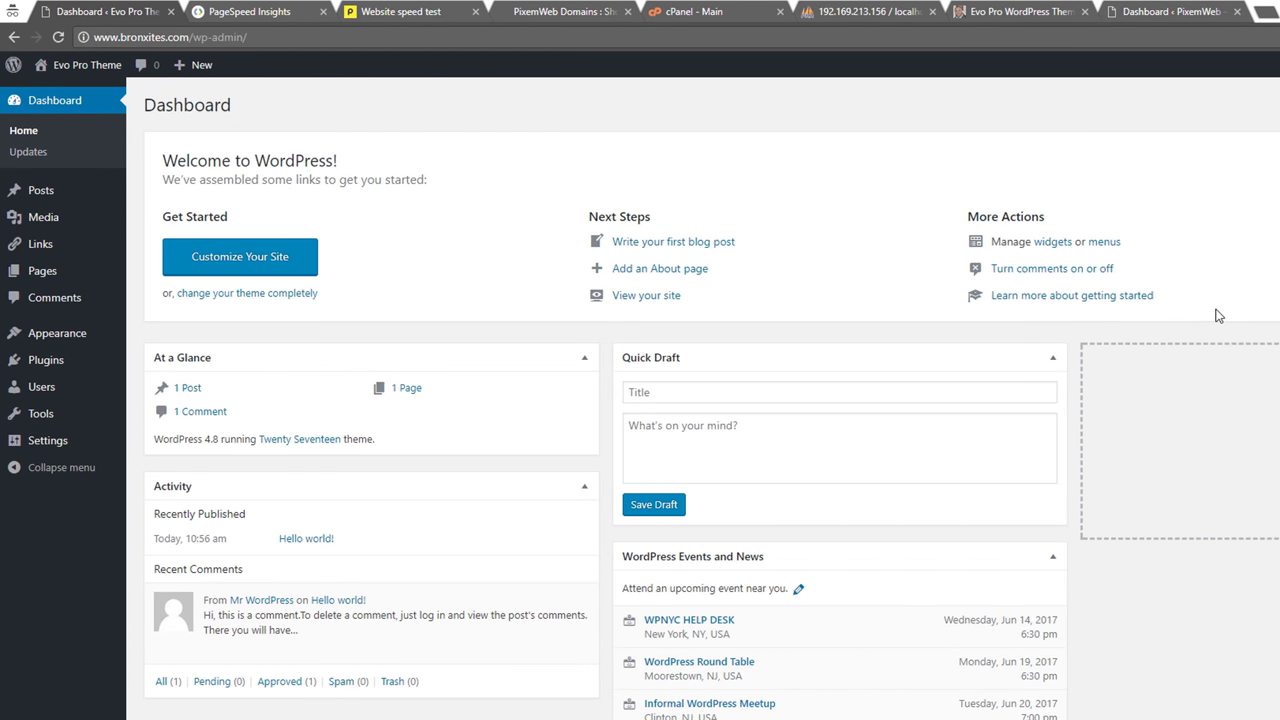
pyautogui.hotkey('ctrl', '+')
pyautogui.hotkey('ctrl', '+')
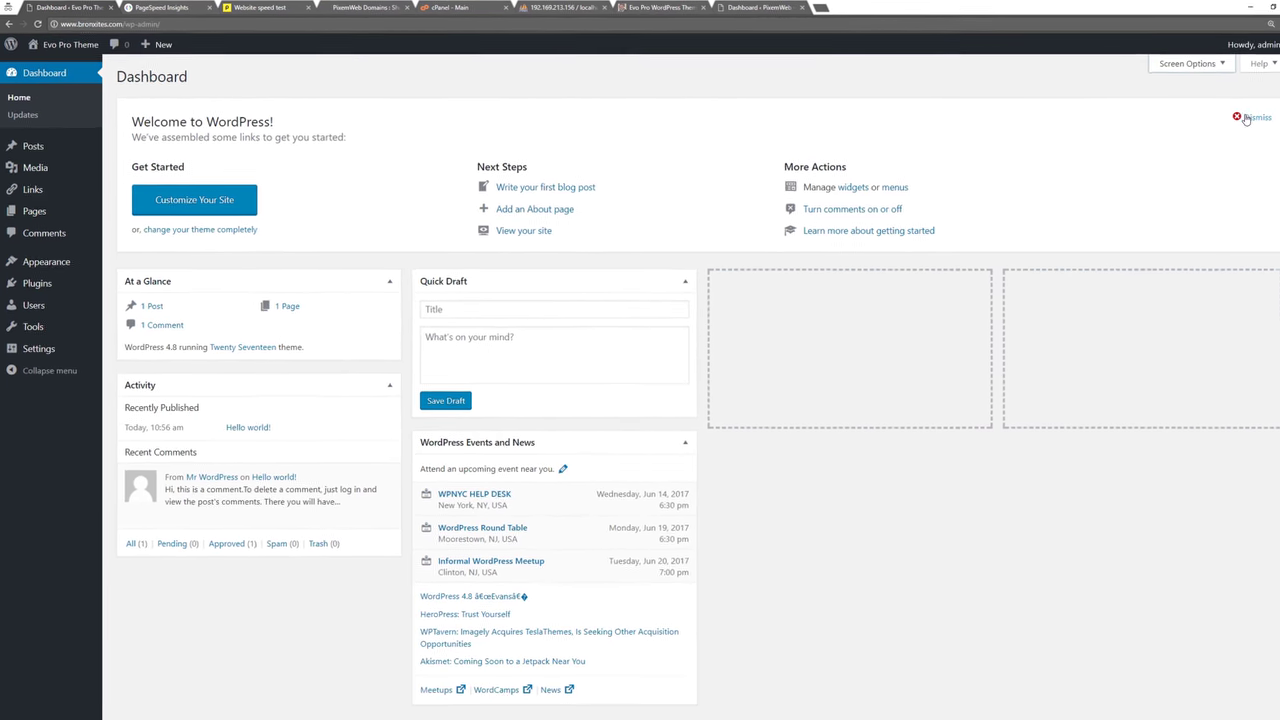
pyautogui.click(1246, 118)
# - Hide the Quick Draft box through Screen Options
pyautogui.click(1190, 63)
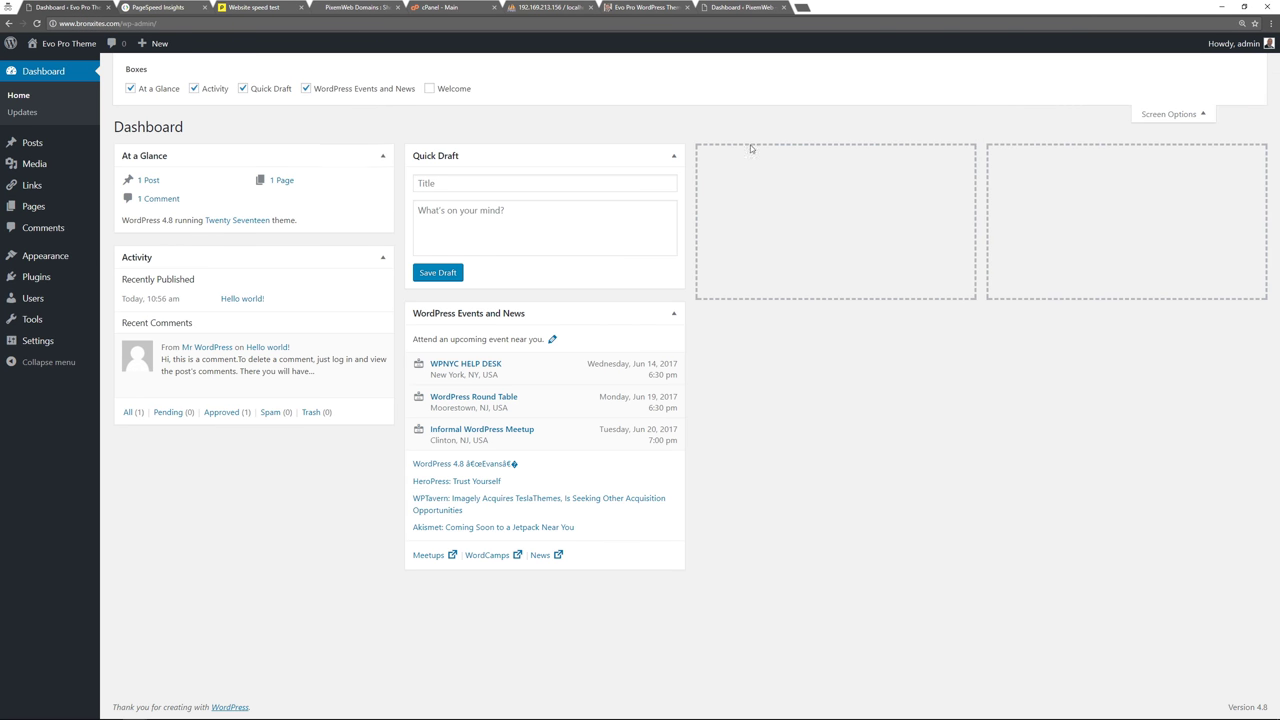
pyautogui.click(432, 92)
pyautogui.click(432, 92)
pyautogui.click(242, 89)
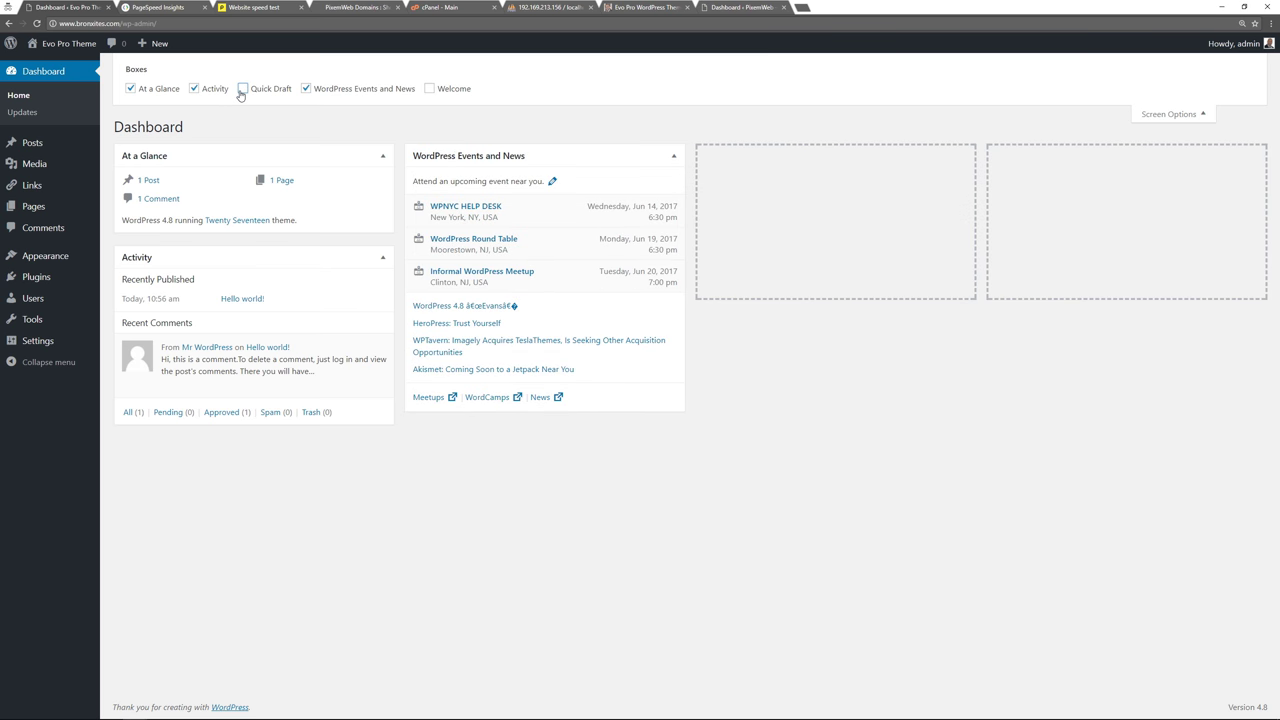
pyautogui.click(1172, 113)
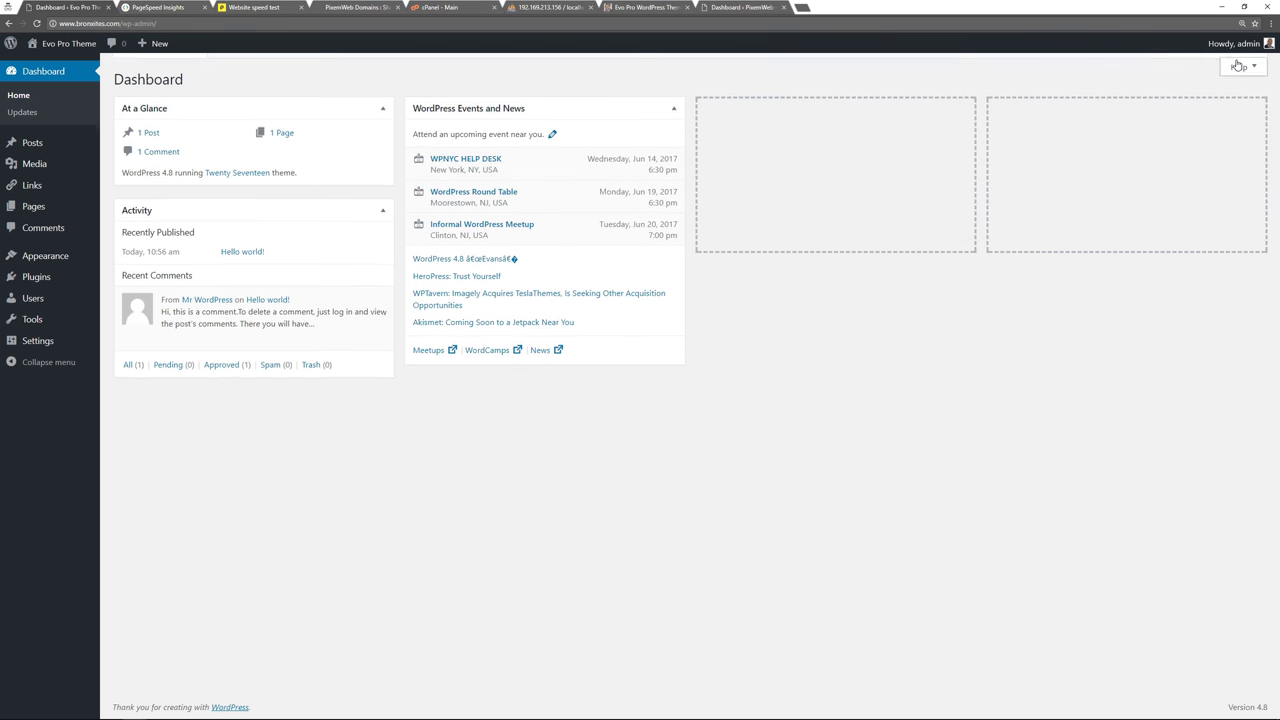
# - View the Dashboard help information and close it again
pyautogui.click(1240, 64)
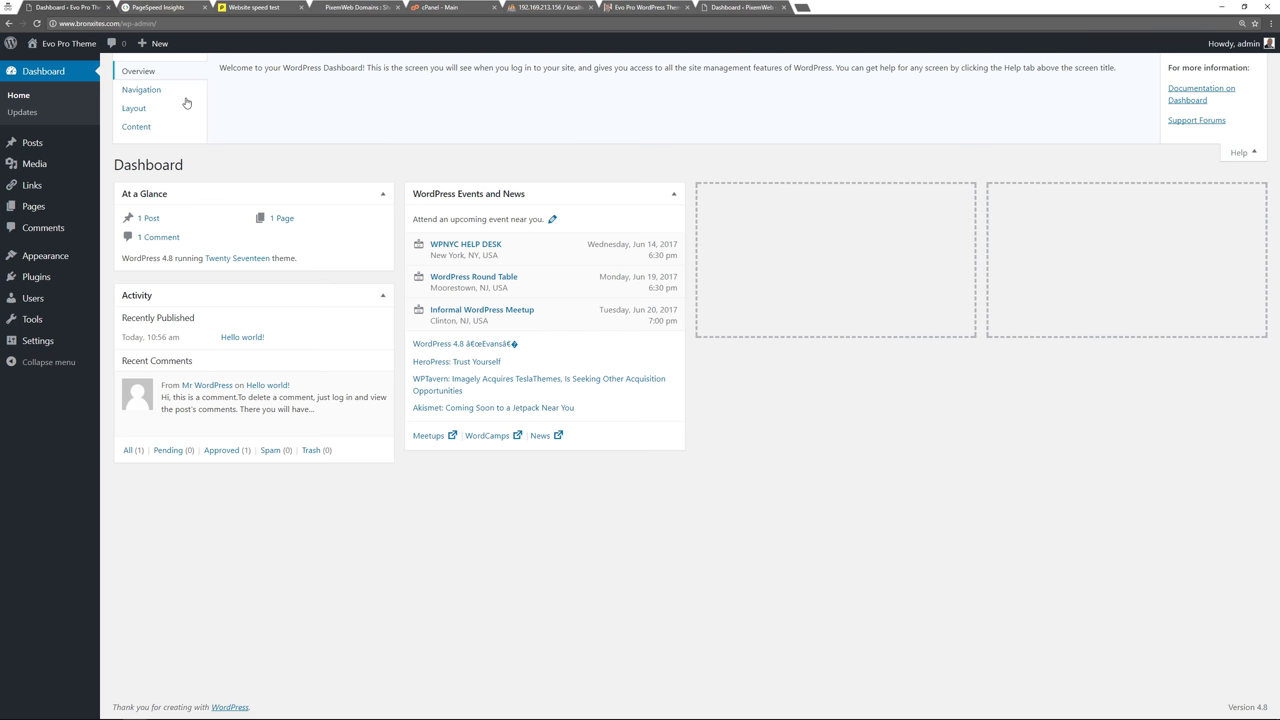
pyautogui.click(1244, 153)
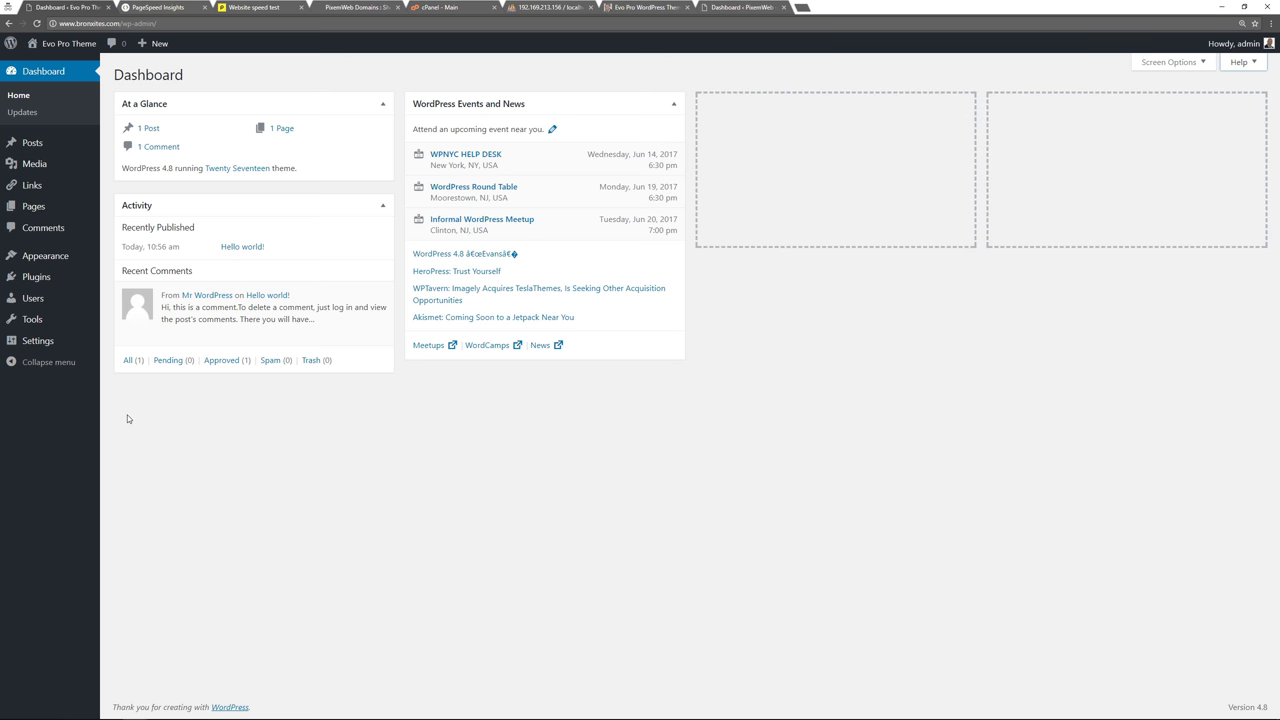
pyautogui.moveTo(75, 347)
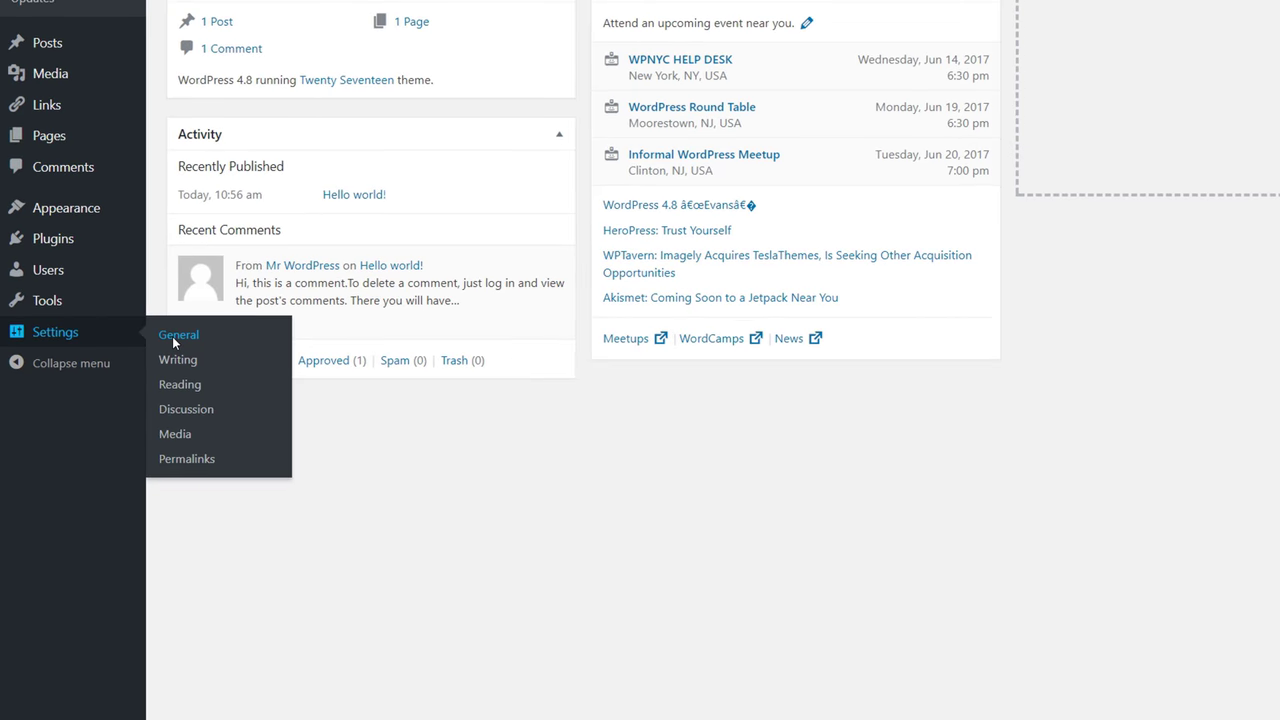
# - Scroll through General Settings, then move on to the Writing settings page
pyautogui.click(178, 336)
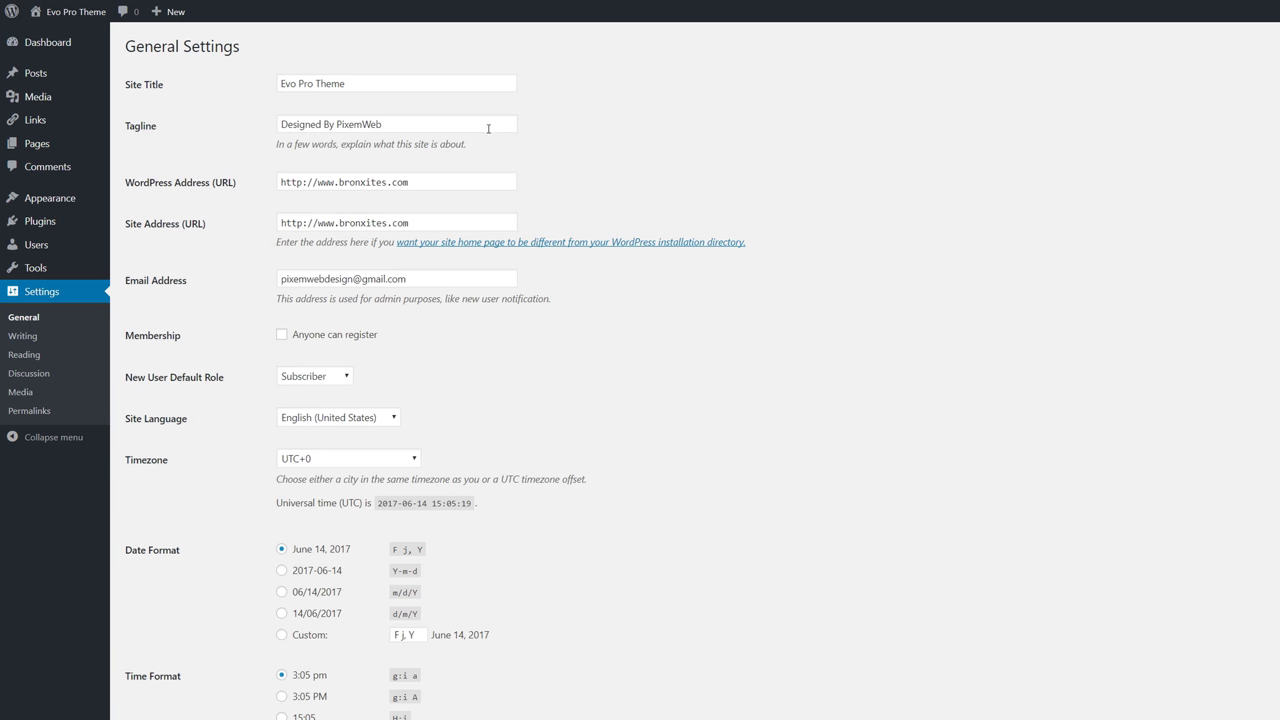
pyautogui.scroll(-2, 640, 155)
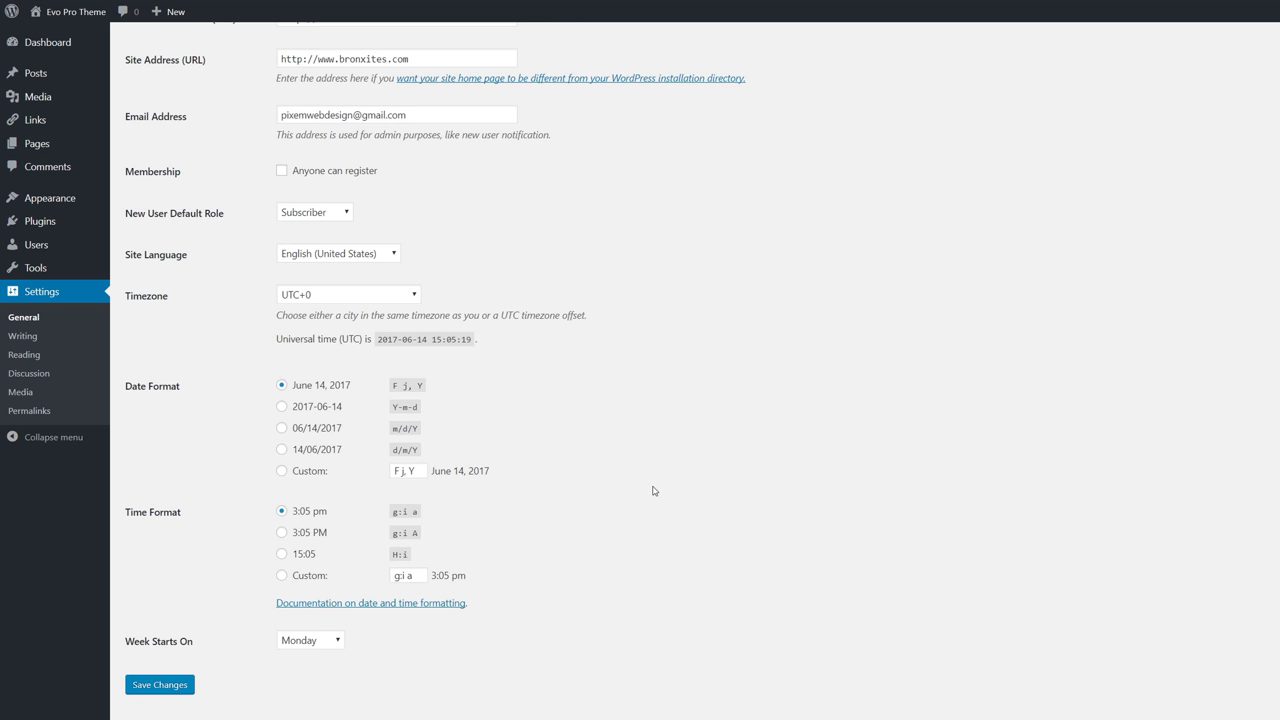
pyautogui.scroll(2, 634, 586)
pyautogui.scroll(-2, 631, 586)
pyautogui.click(32, 337)
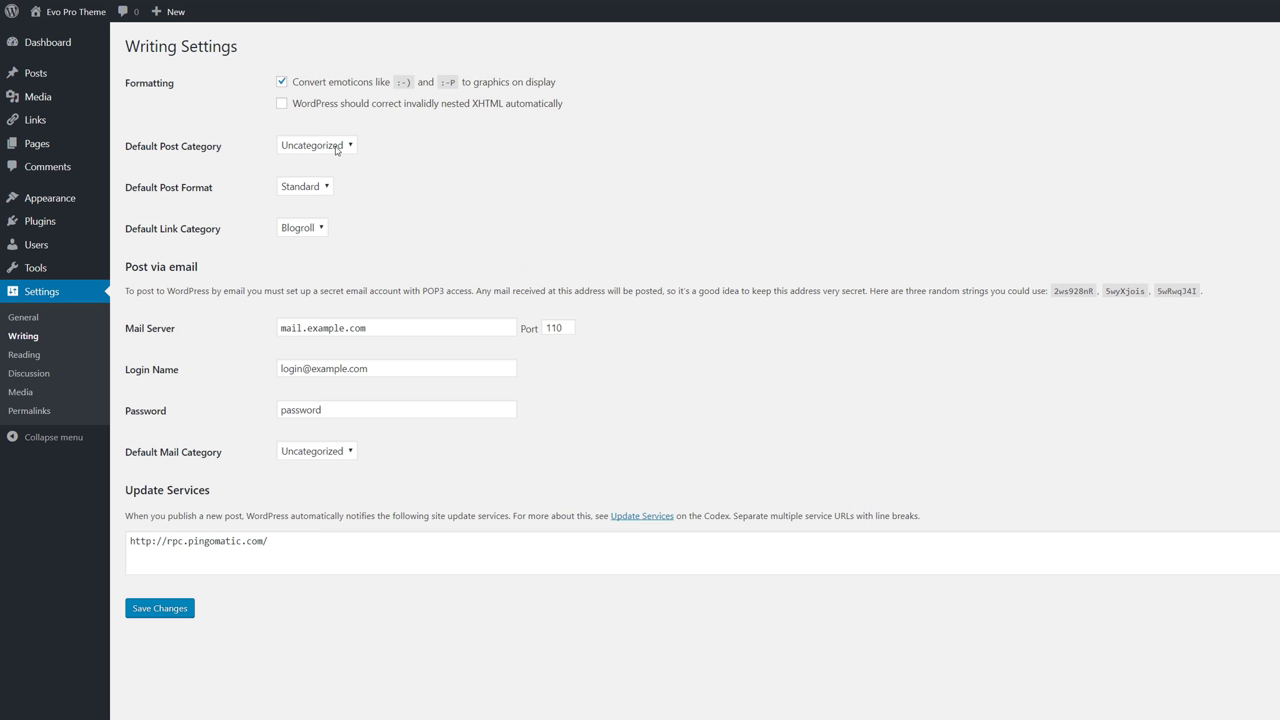
# - In Discussion settings, require registered, logged-in commenters and manual comment approval, then save
pyautogui.click(17, 356)
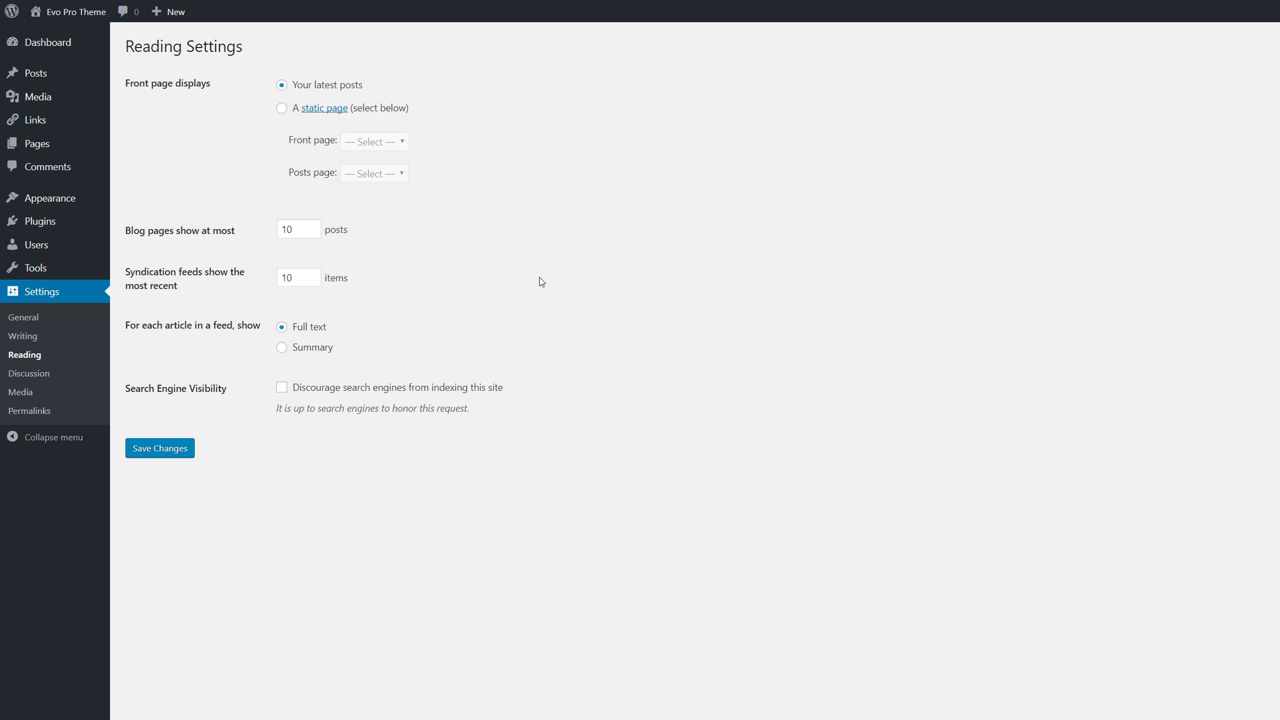
pyautogui.click(44, 374)
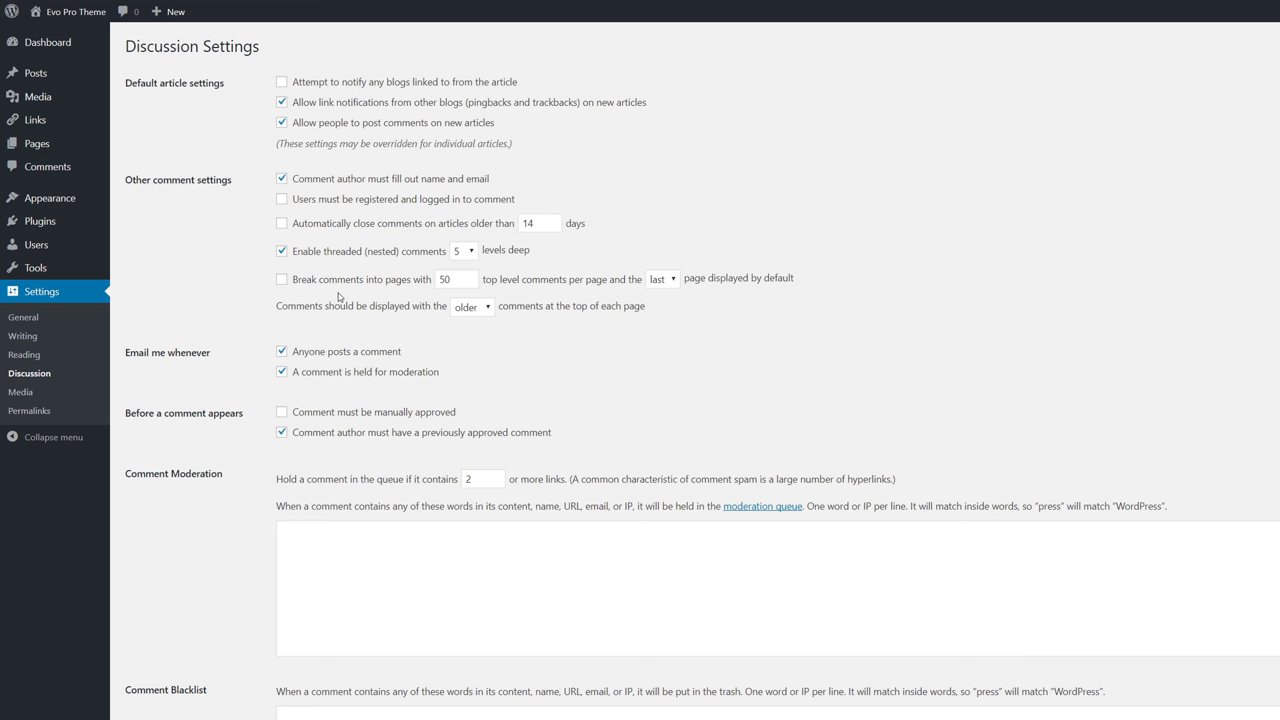
pyautogui.click(282, 199)
pyautogui.click(282, 412)
pyautogui.scroll(-5, 235, 480)
pyautogui.scroll(-2, 230, 483)
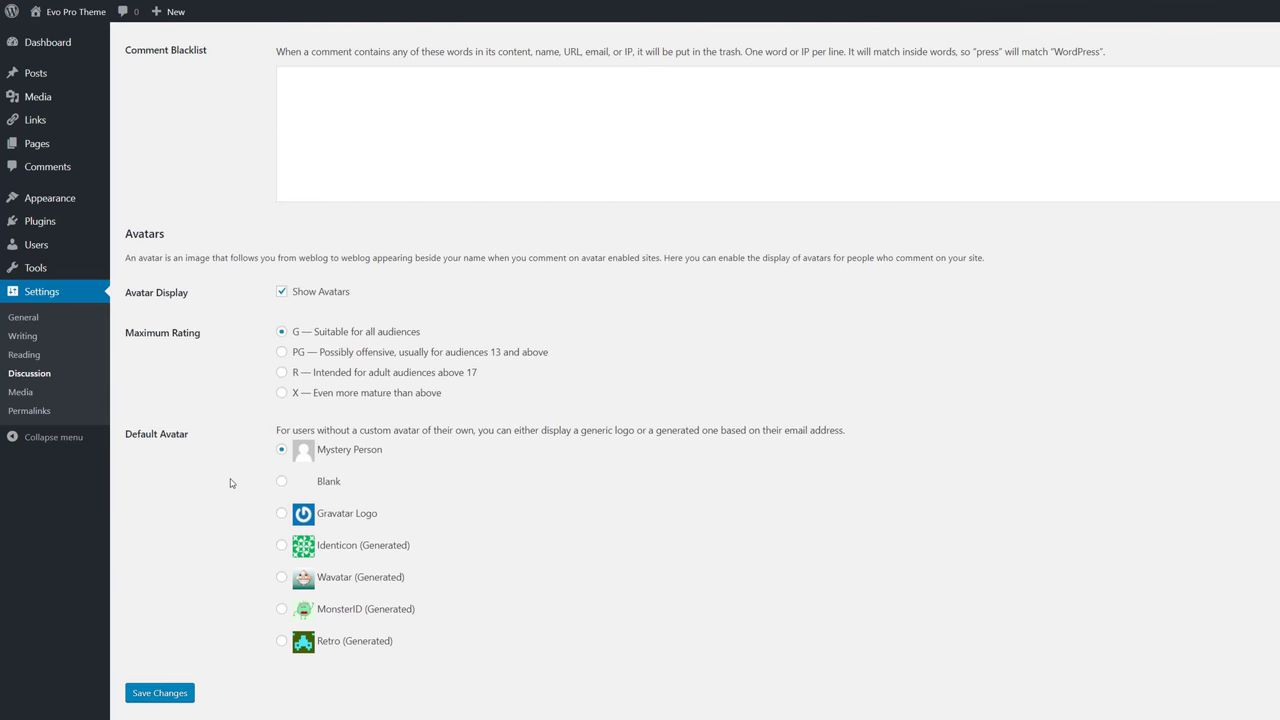
pyautogui.click(171, 689)
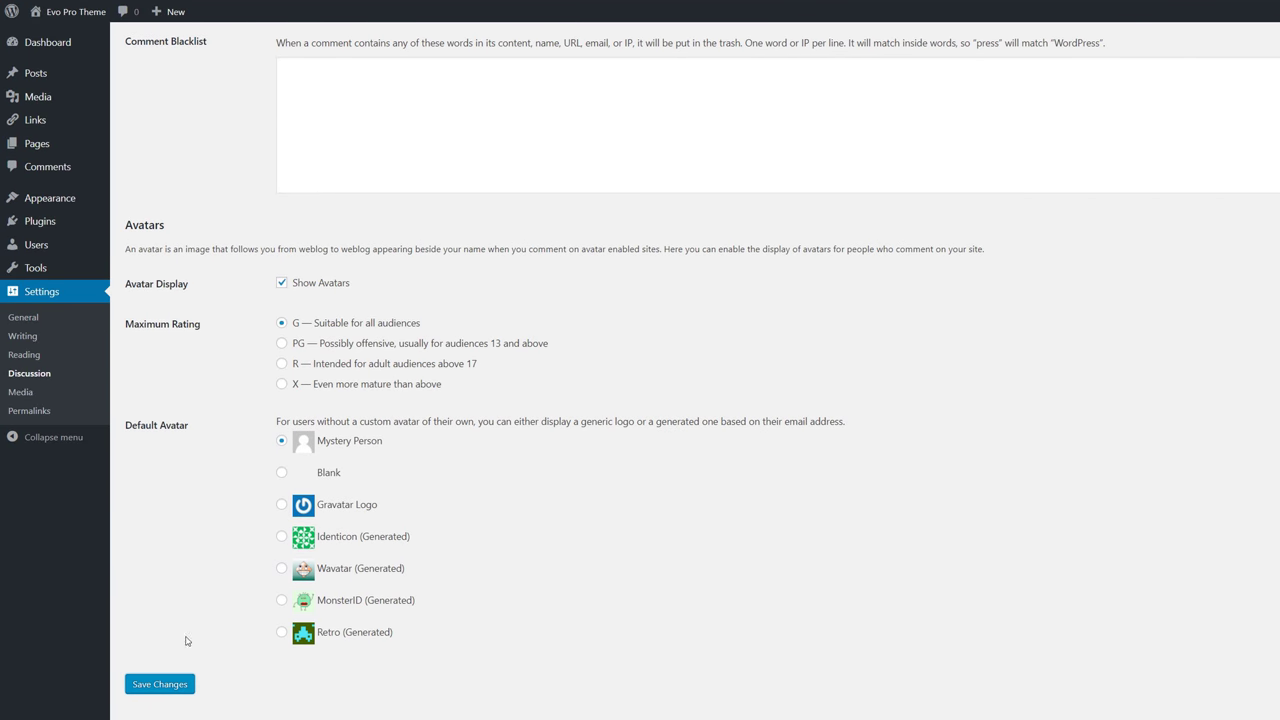
pyautogui.click(28, 396)
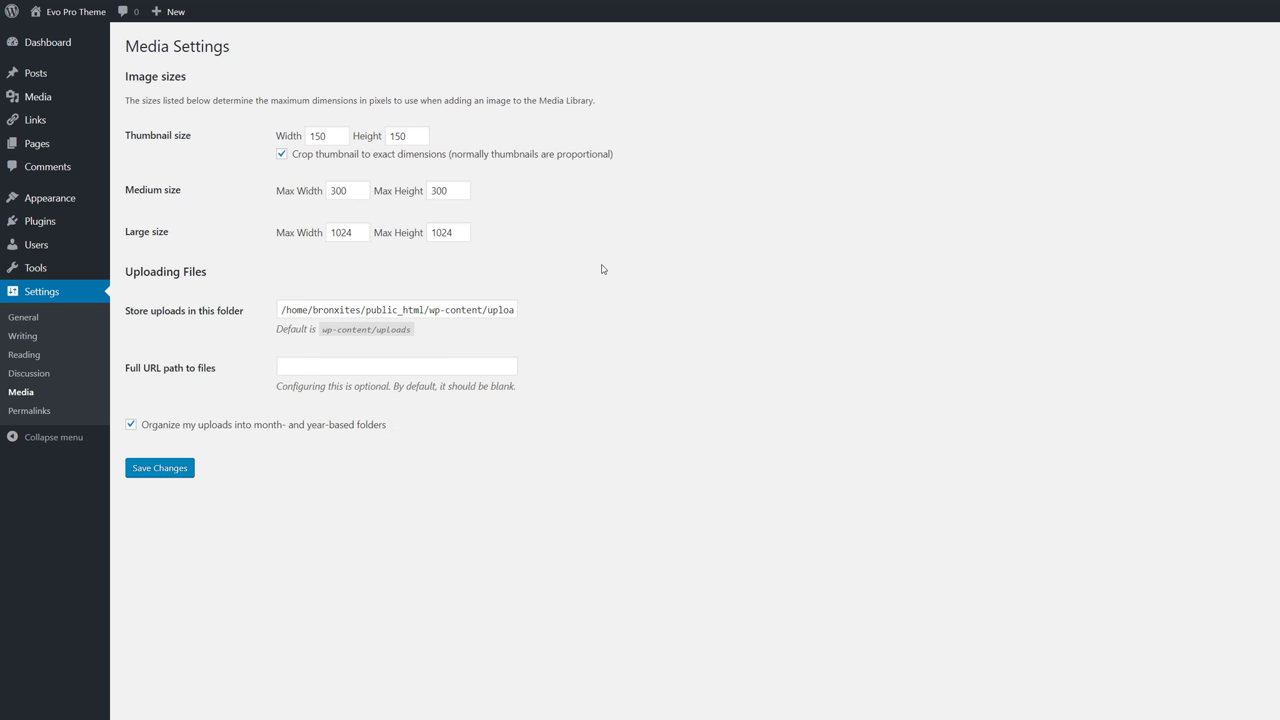
# - Set the permalink structure to Post name and save it
pyautogui.click(30, 411)
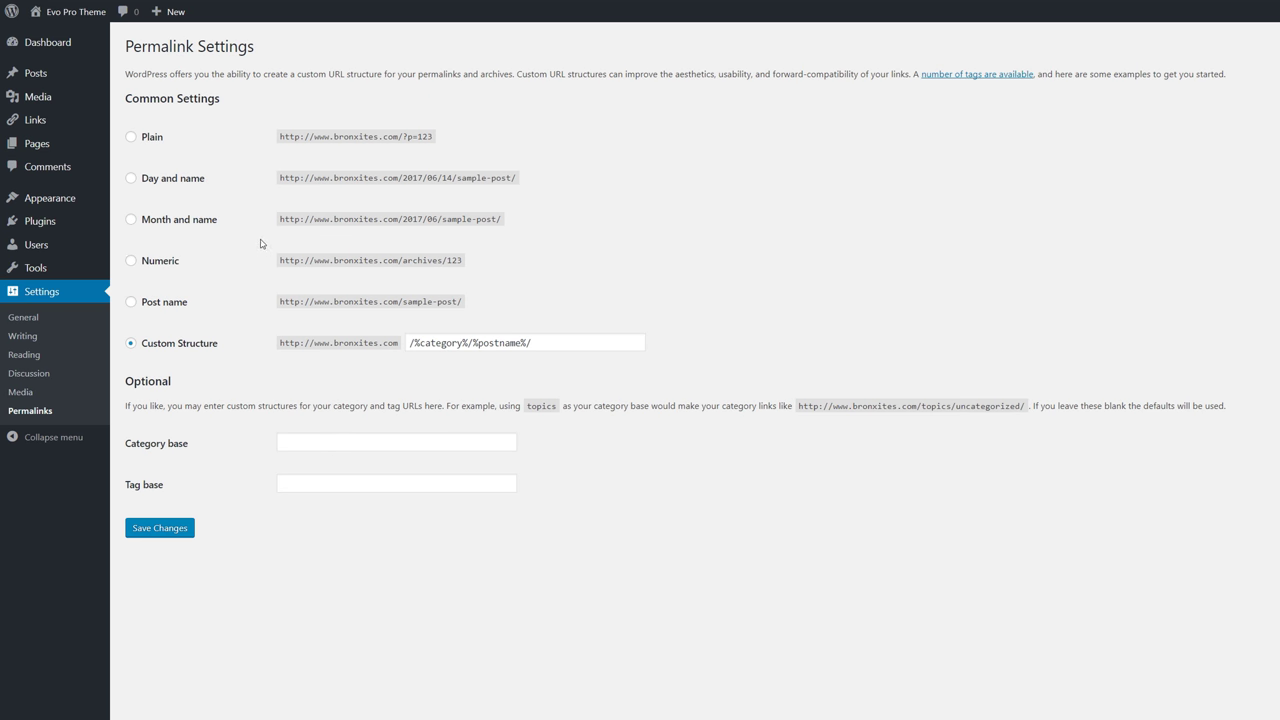
pyautogui.click(163, 304)
pyautogui.click(178, 533)
pyautogui.moveTo(52, 250)
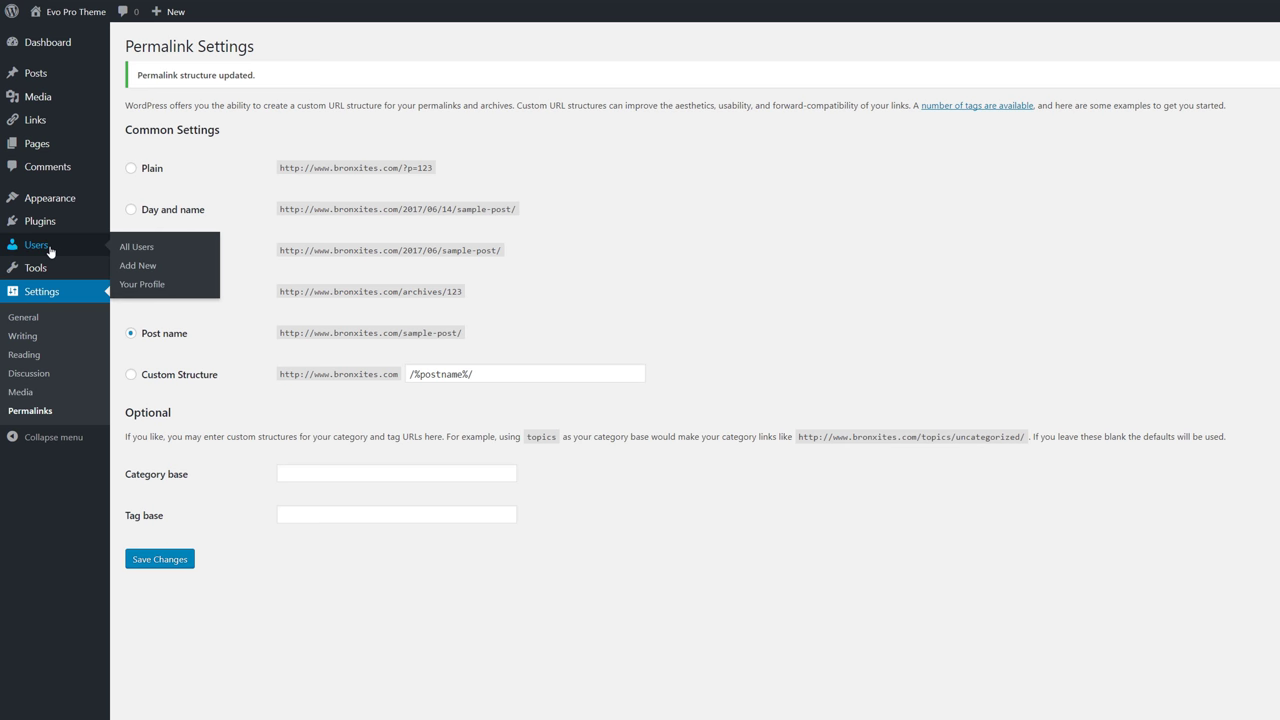
pyautogui.click(147, 250)
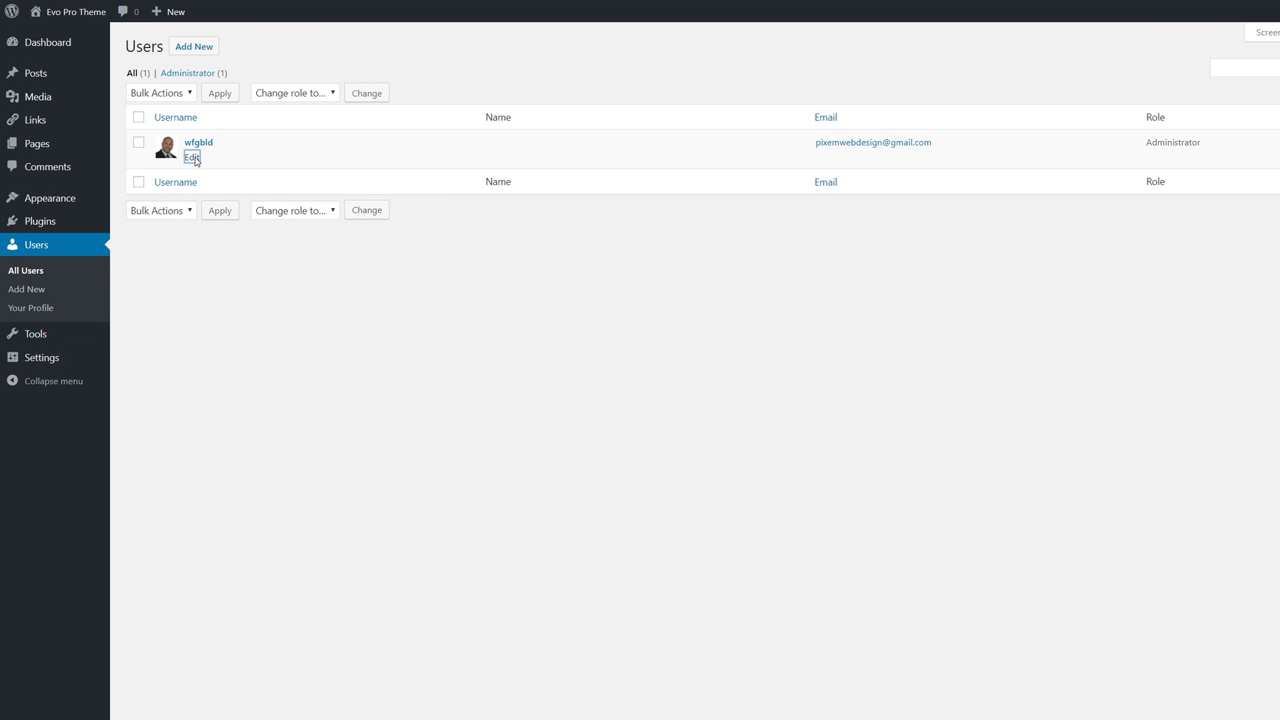
# - Enable keyboard shortcuts, enter the admin's first name, last name and nickname, and display the first name publicly
pyautogui.click(194, 157)
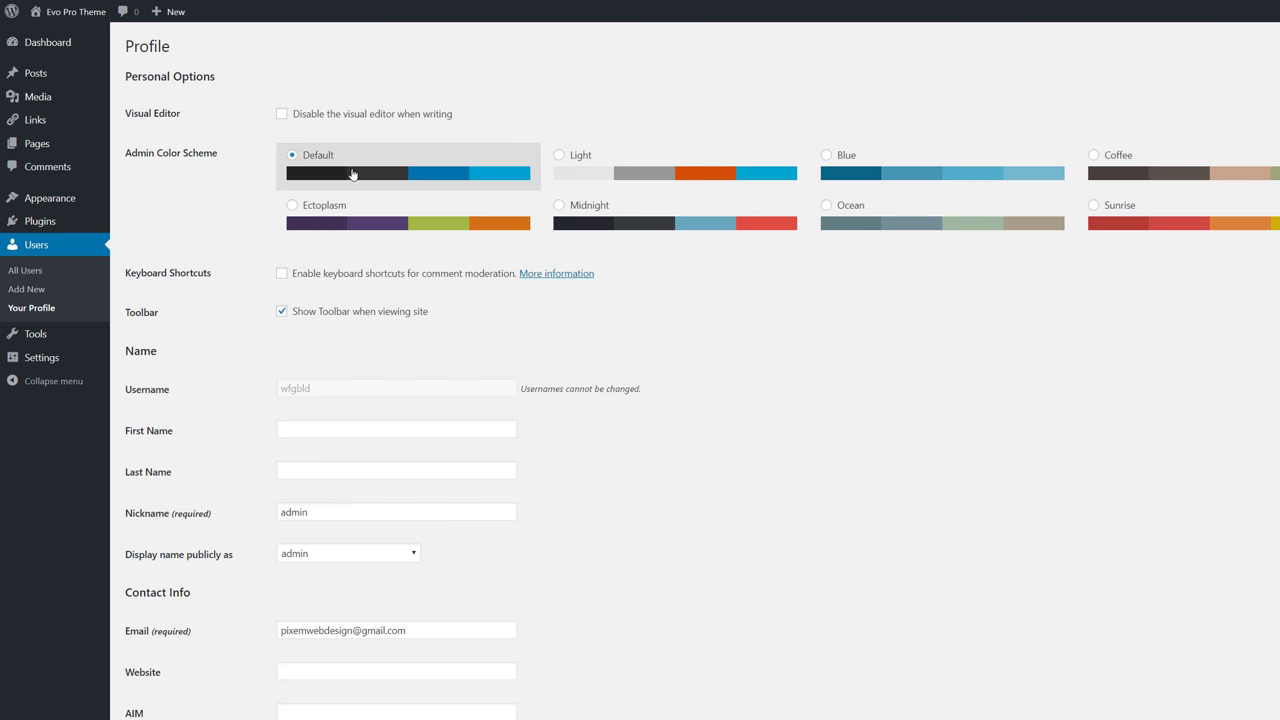
pyautogui.click(283, 274)
pyautogui.scroll(-2, 547, 355)
pyautogui.click(366, 244)
pyautogui.write('Joel')
pyautogui.press('Tab')
pyautogui.write('Rivera')
pyautogui.press('Tab')
pyautogui.write('J')
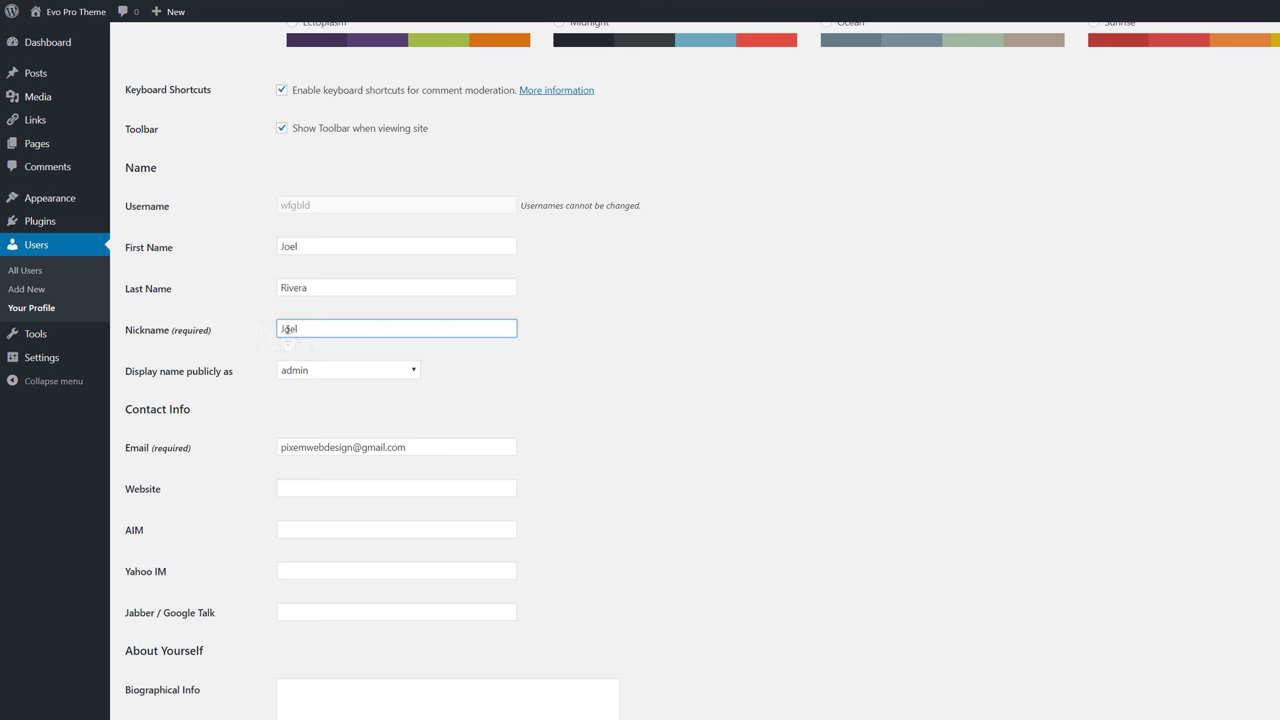
pyautogui.click(333, 369)
pyautogui.click(340, 423)
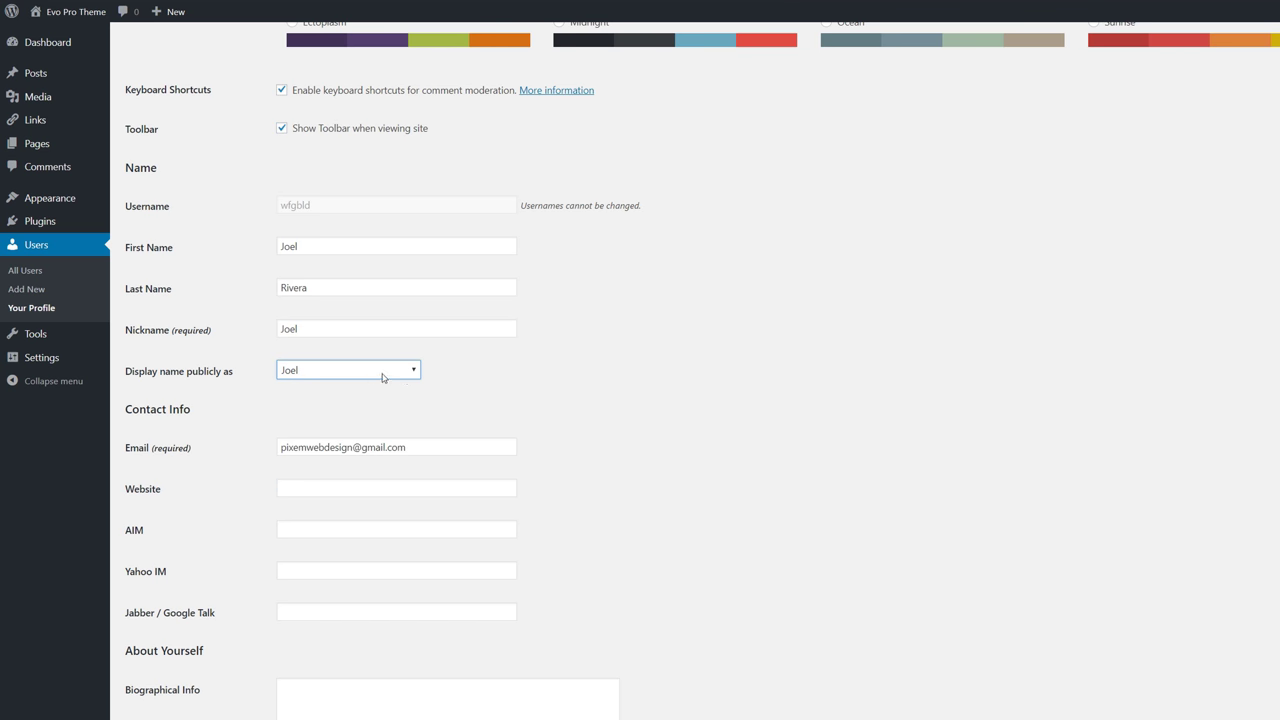
pyautogui.click(480, 378)
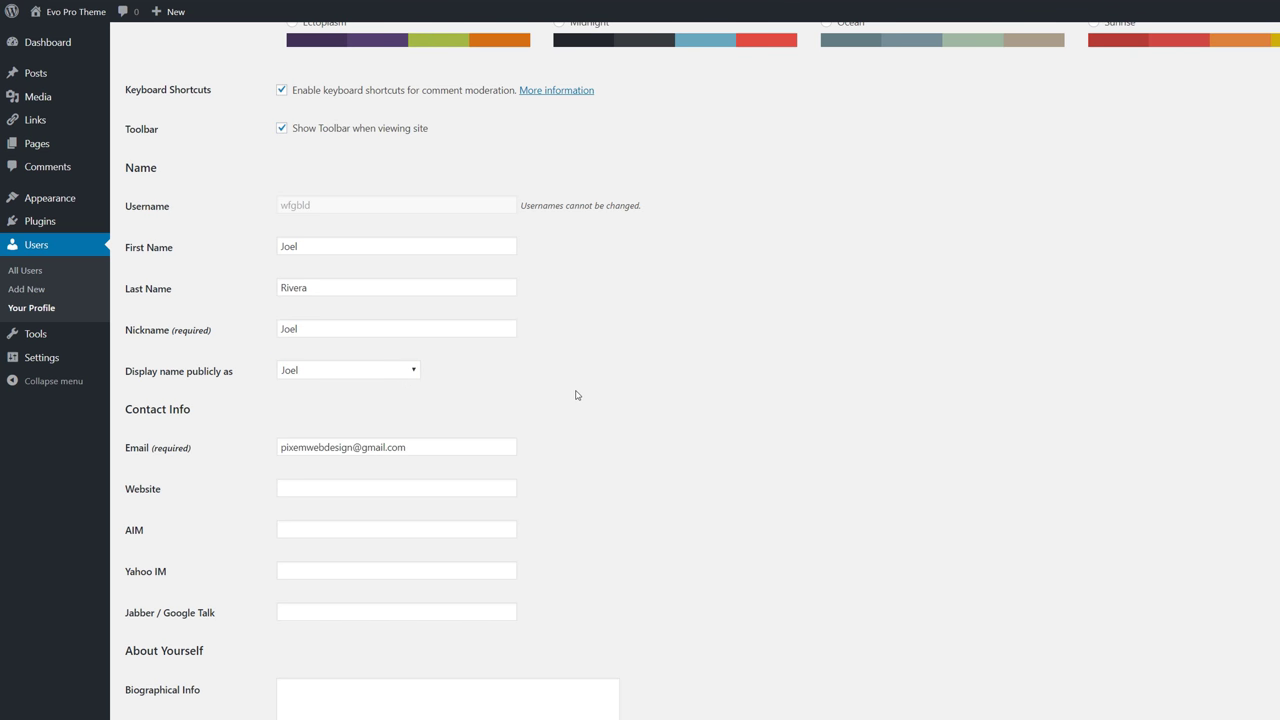
# - Add the website URL and a bio describing a WordPress web designer and developer, then update the profile
pyautogui.scroll(-1, 580, 390)
pyautogui.click(351, 397)
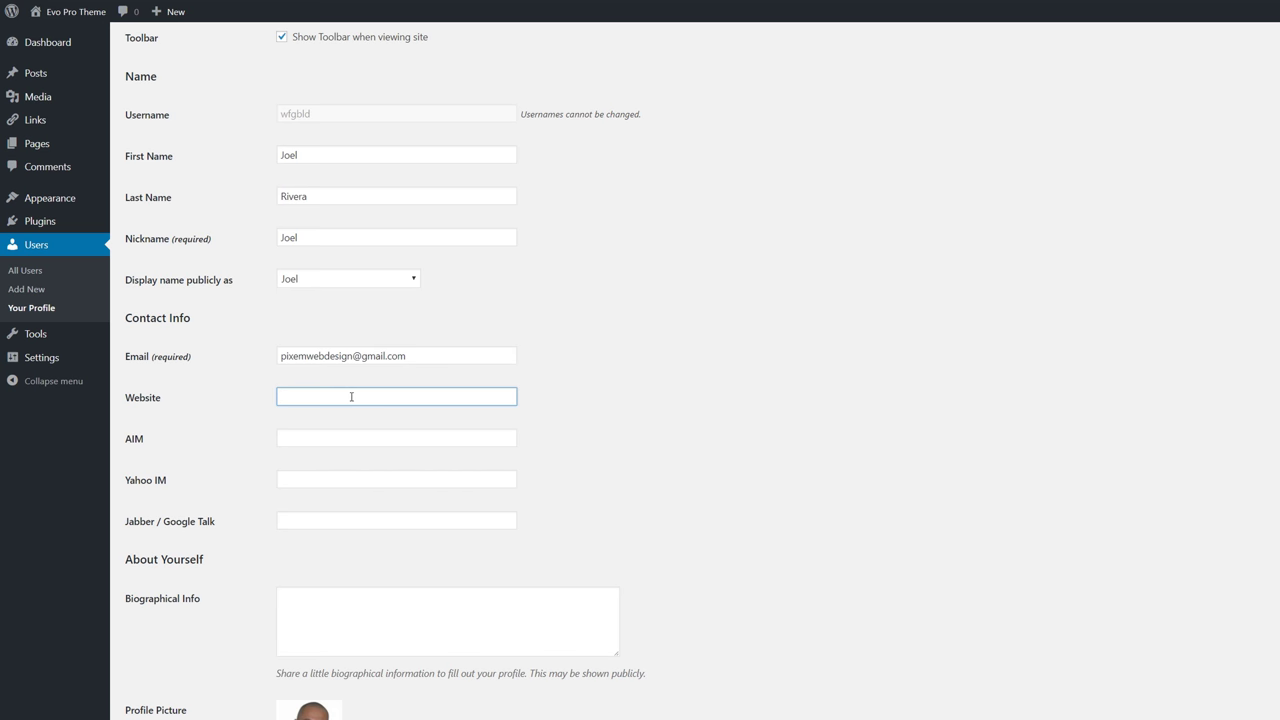
pyautogui.write('www.pixemweb.com')
pyautogui.scroll(-2, 719, 402)
pyautogui.click(323, 423)
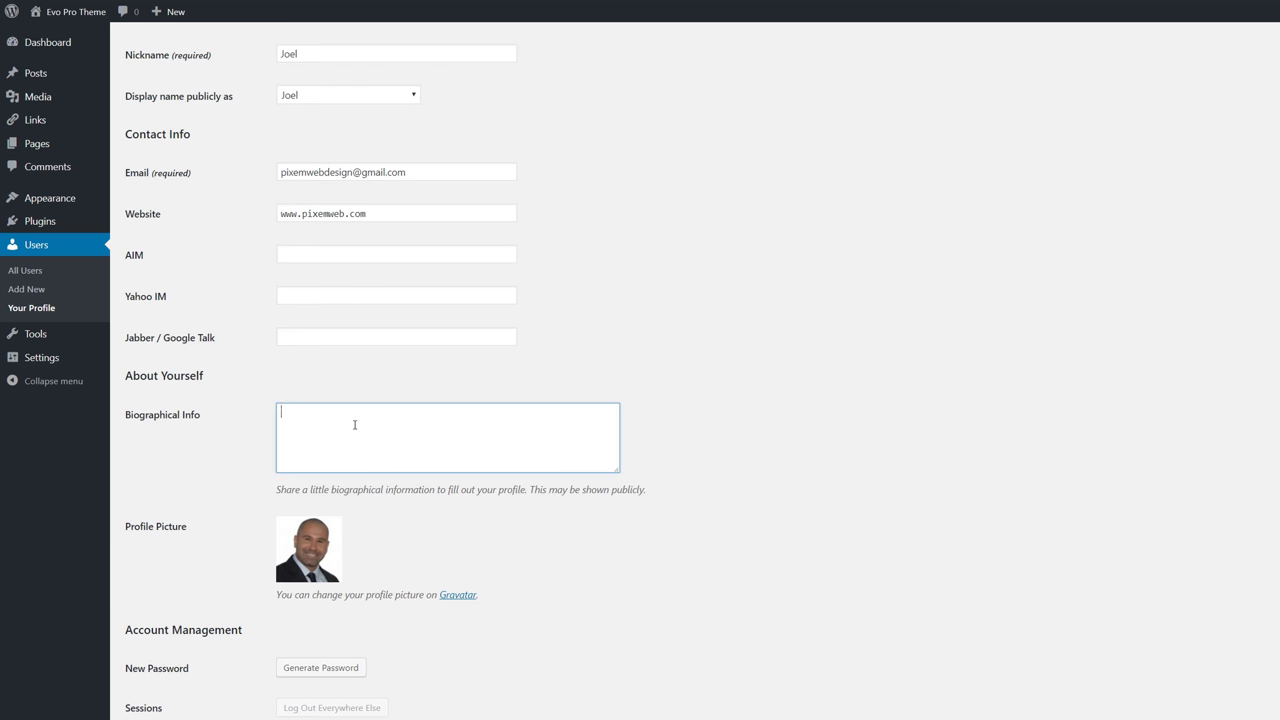
pyautogui.write('Joel Rivera is a Web Designer and Developer who focuses on WordPress. The cod')
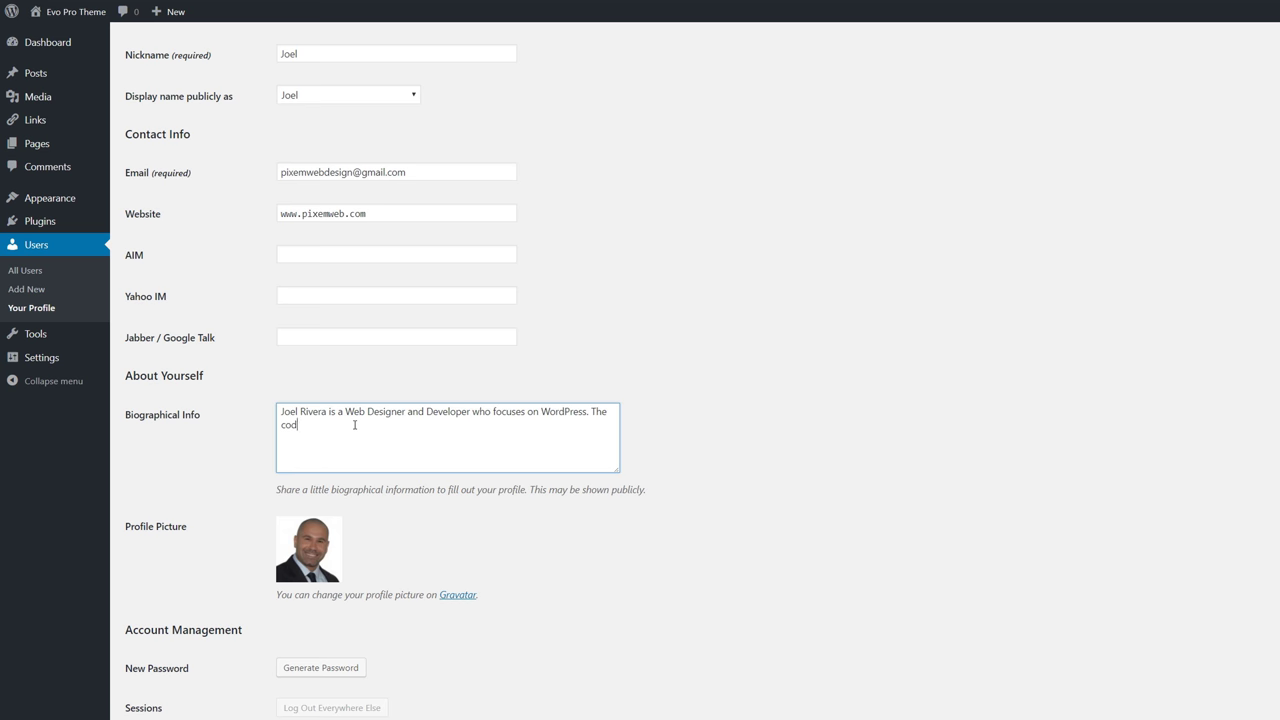
pyautogui.write('ing languages Joel uses are: H')
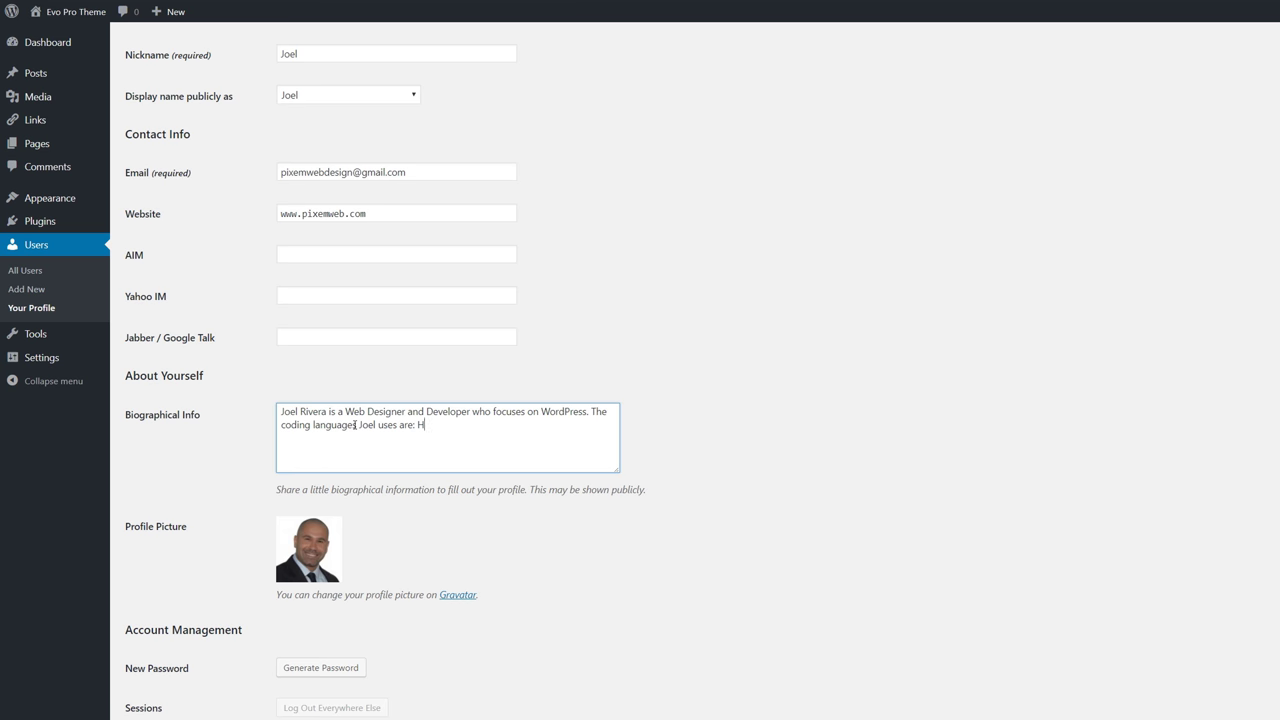
pyautogui.write('TML, CSS, JavaScript, PHP & MyS')
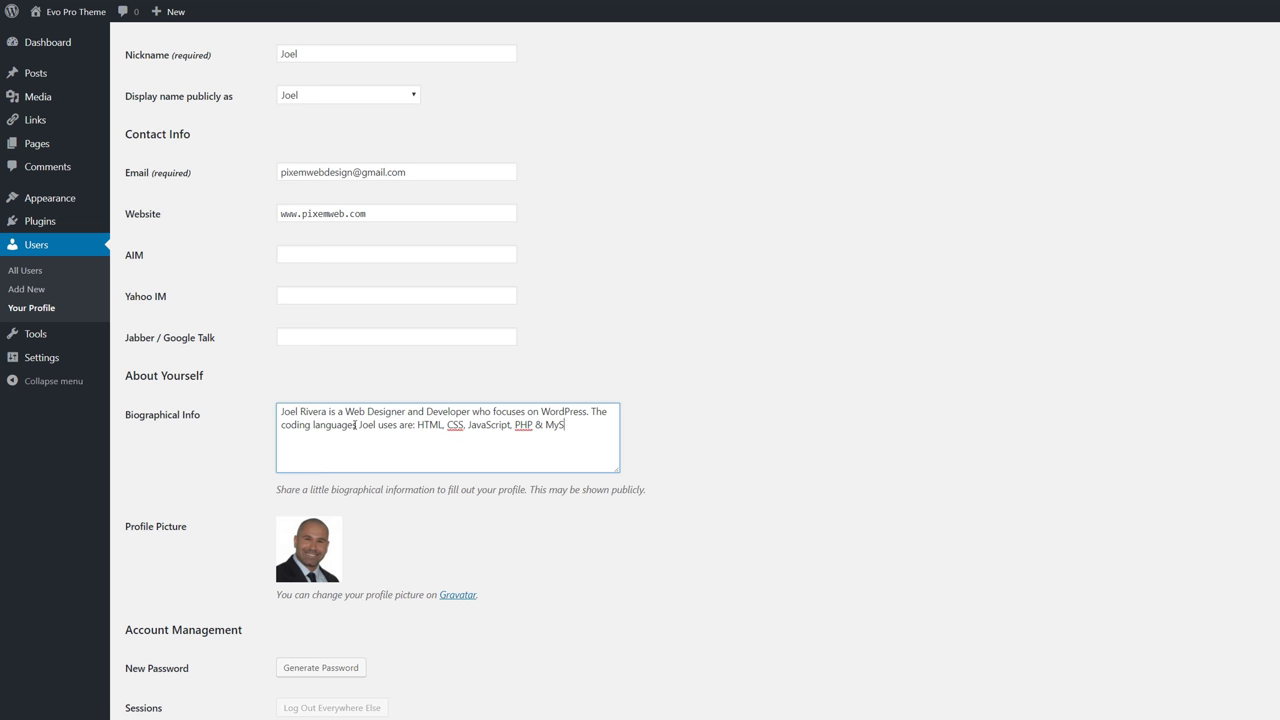
pyautogui.write('QL. Joel also Vlogs on YouTube and Blogs on his website.')
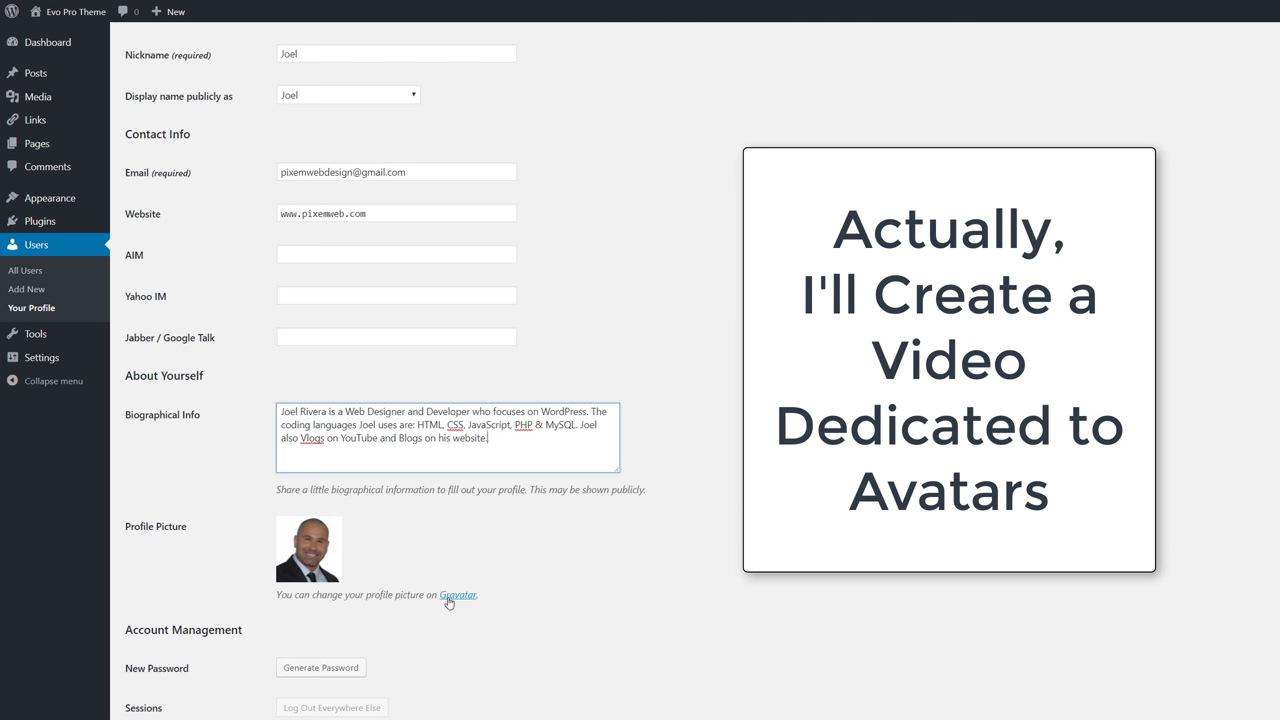
pyautogui.scroll(-2, 449, 603)
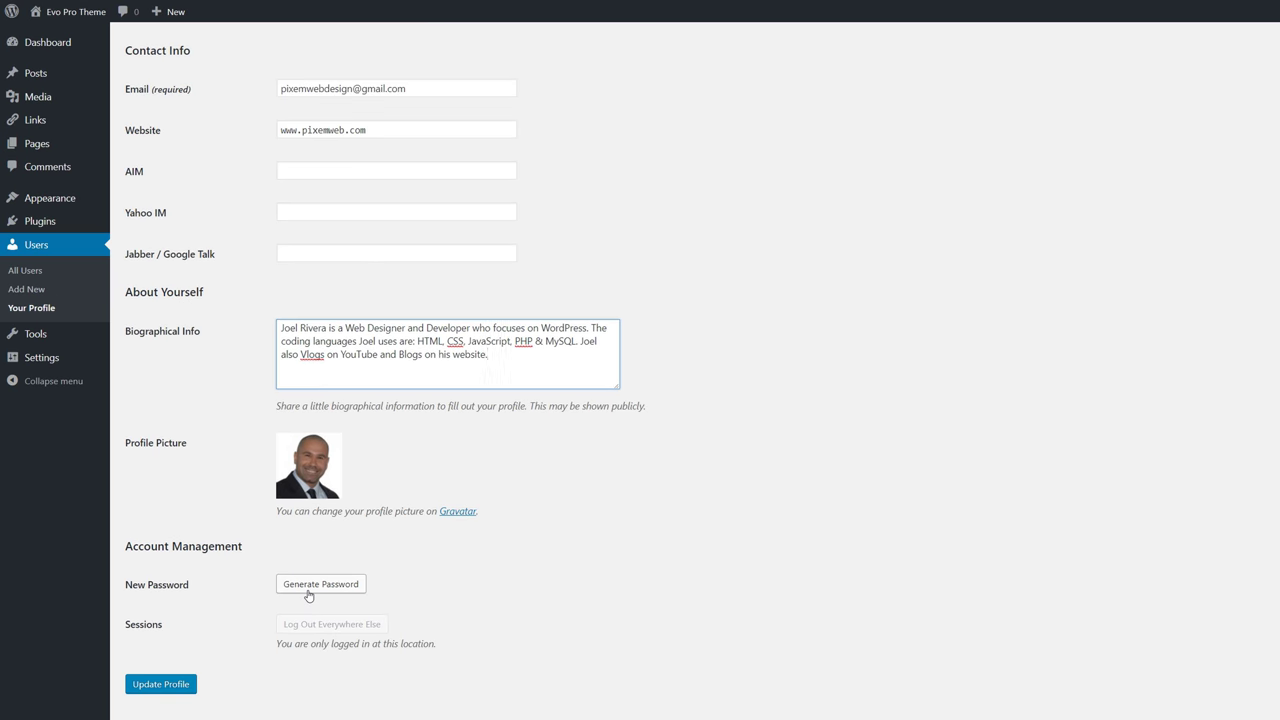
pyautogui.click(164, 686)
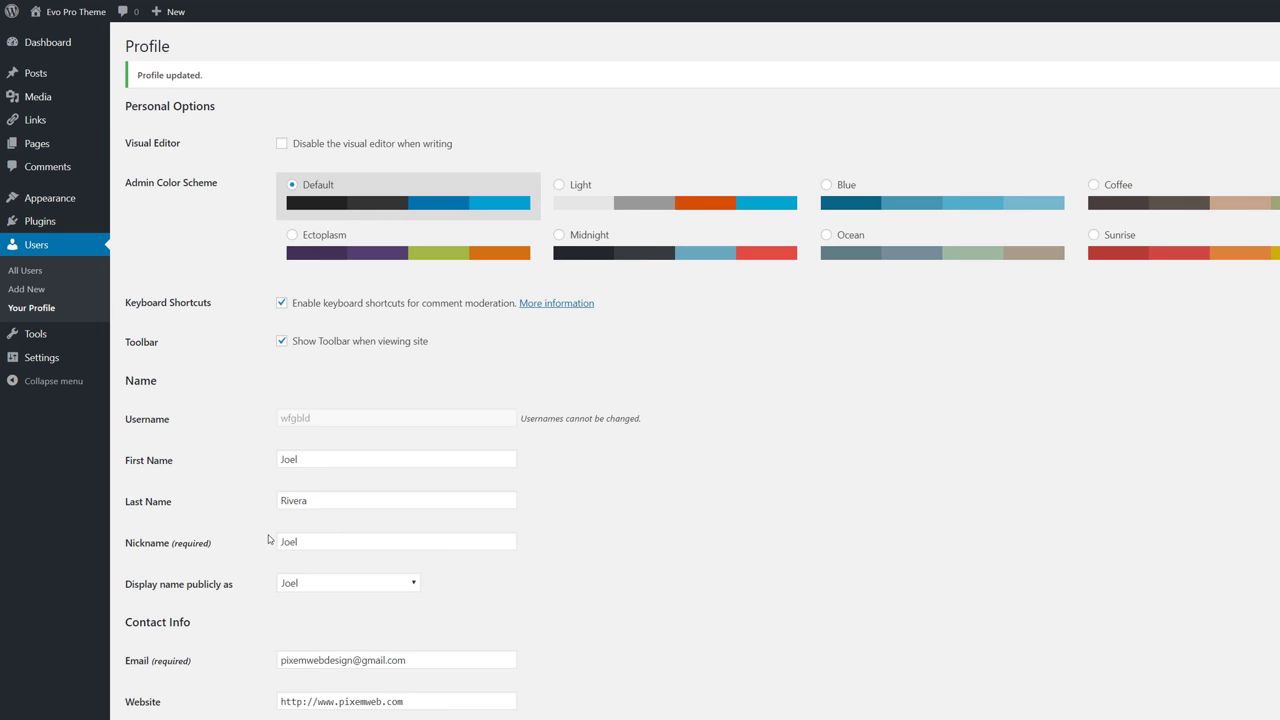
# - Trash the default 'Hello world!' post and the 'About' page
pyautogui.moveTo(50, 82)
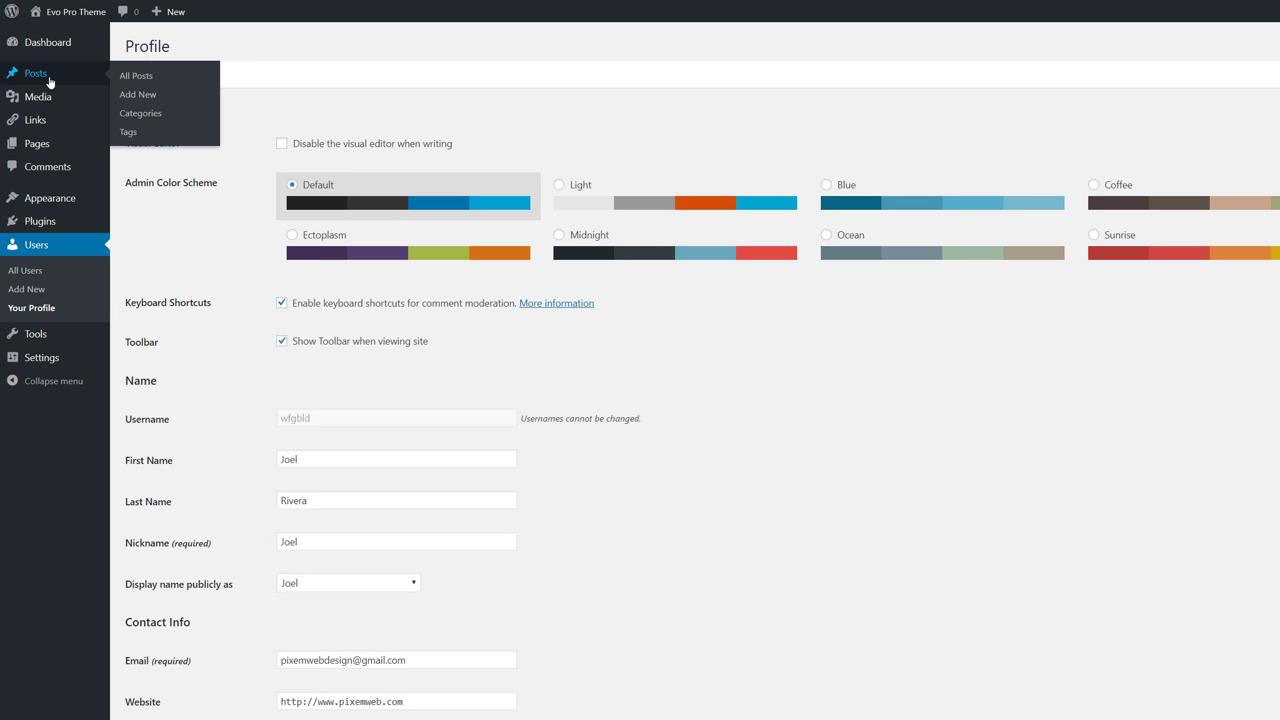
pyautogui.click(142, 77)
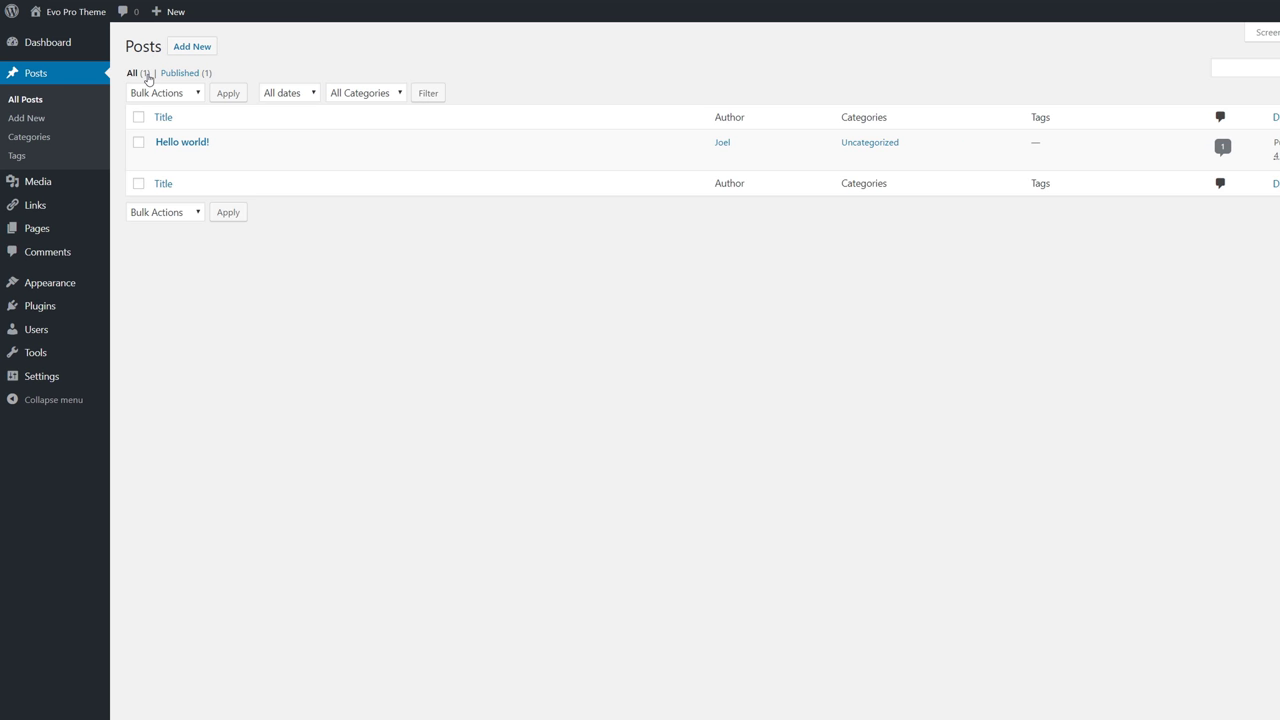
pyautogui.moveTo(193, 145)
pyautogui.click(232, 161)
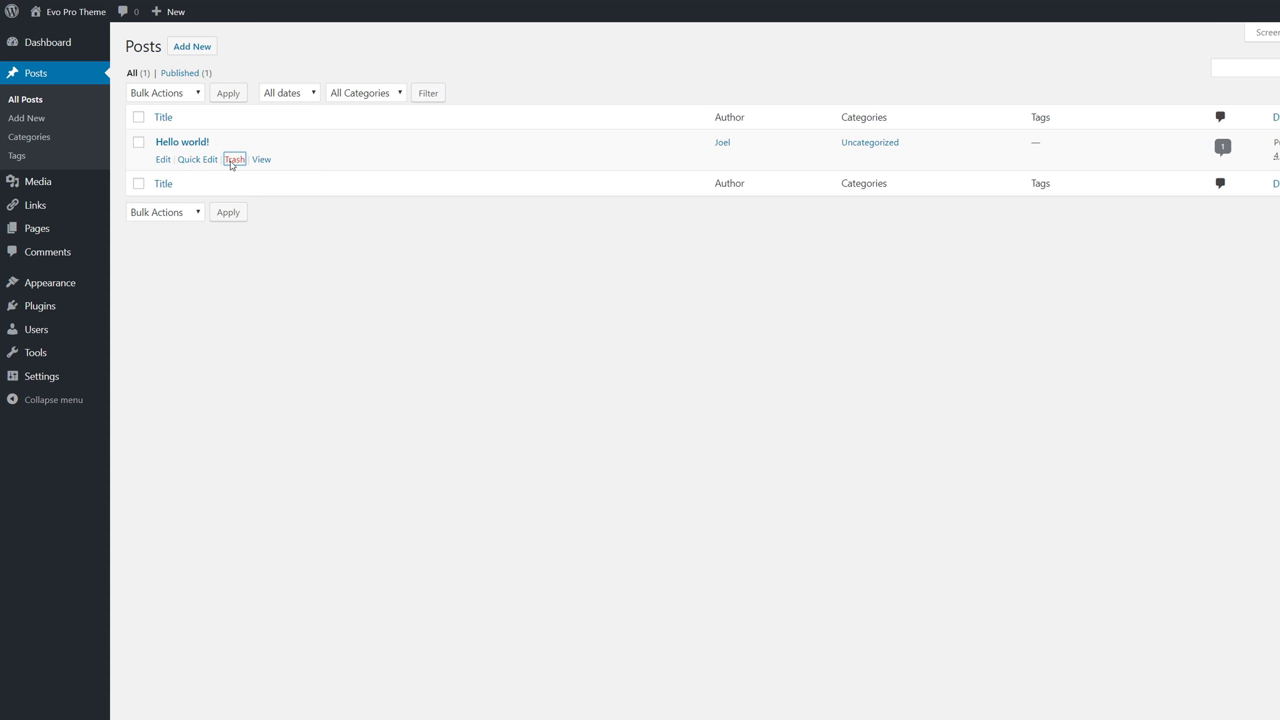
pyautogui.moveTo(43, 232)
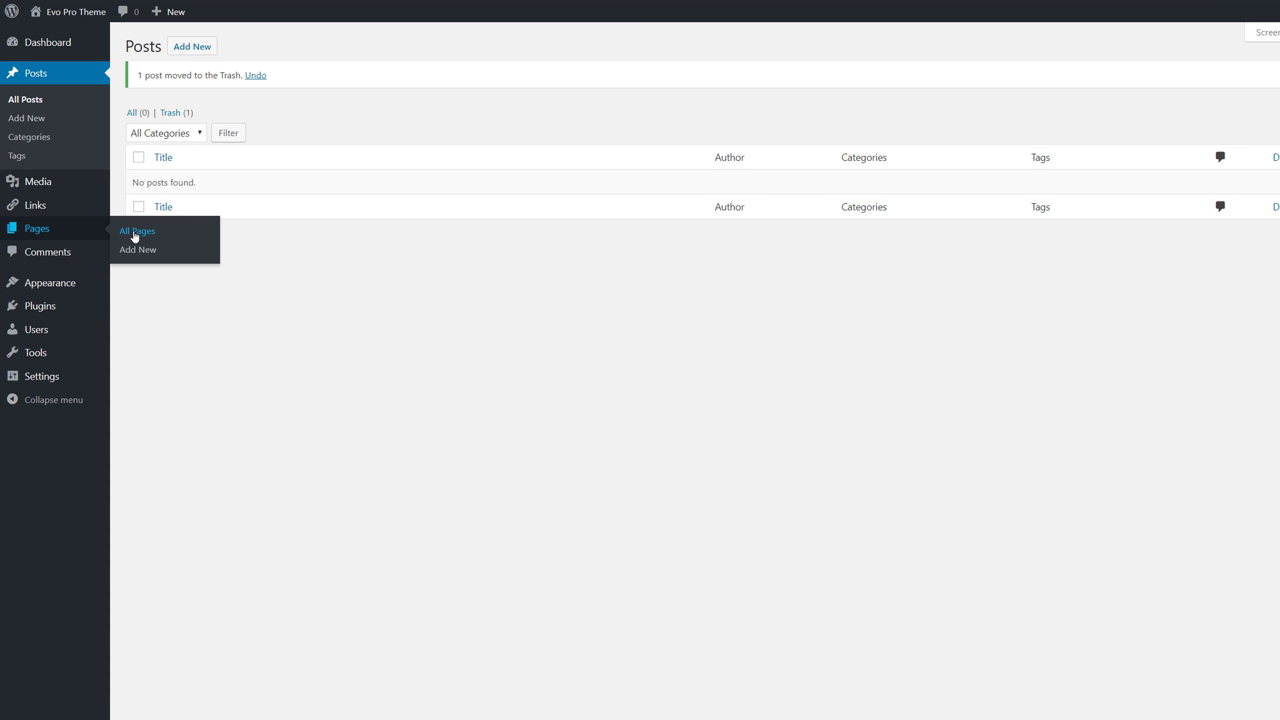
pyautogui.click(134, 235)
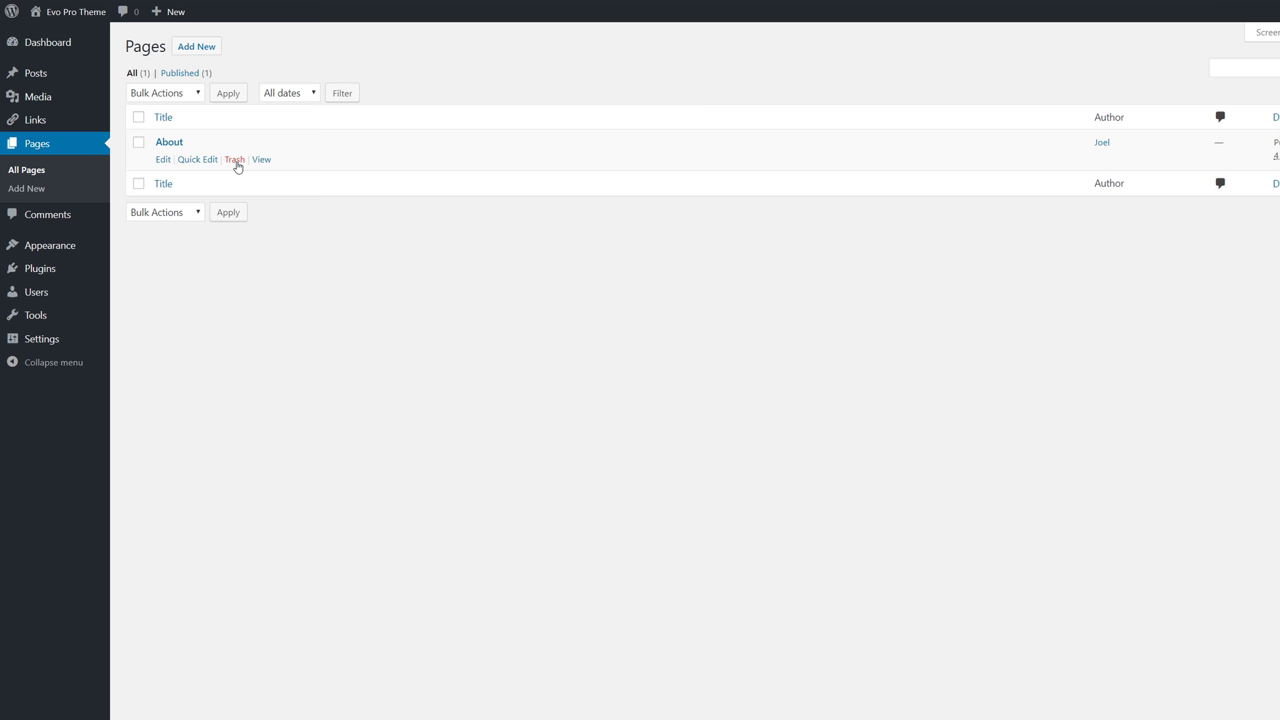
pyautogui.click(234, 161)
# - Check the Comments list, the Media Library and the default Links list
pyautogui.click(58, 219)
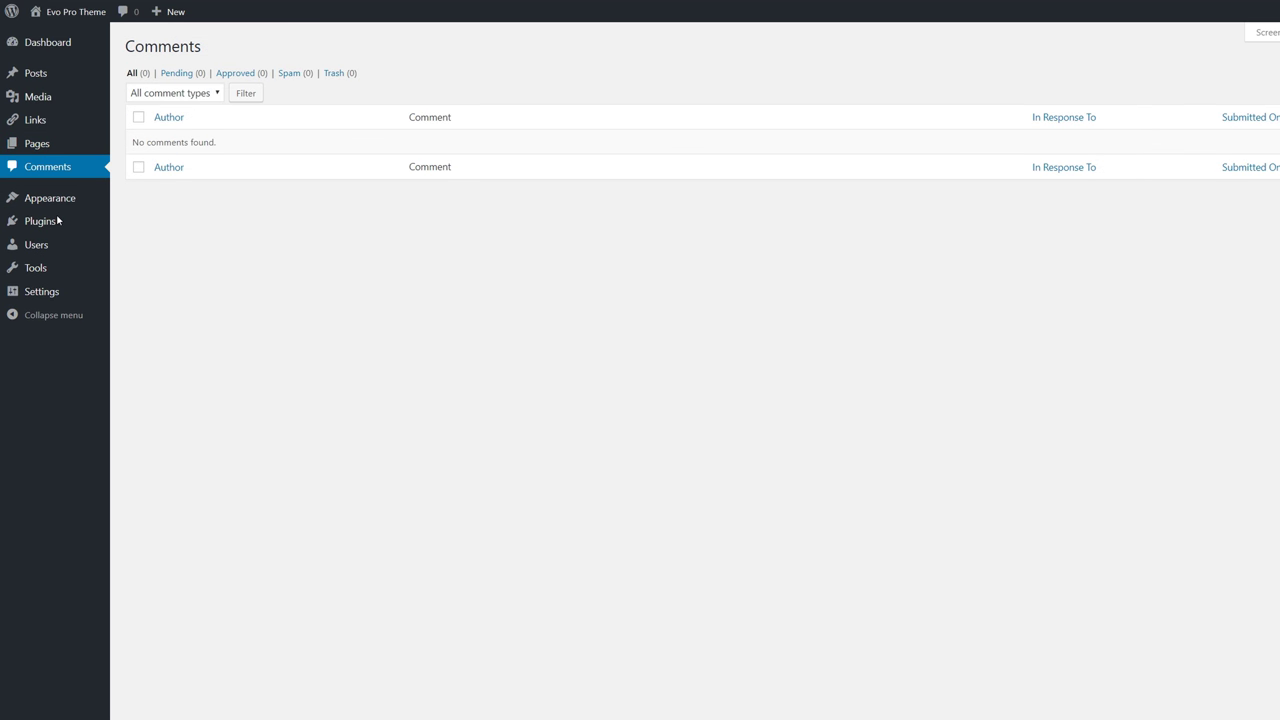
pyautogui.click(54, 104)
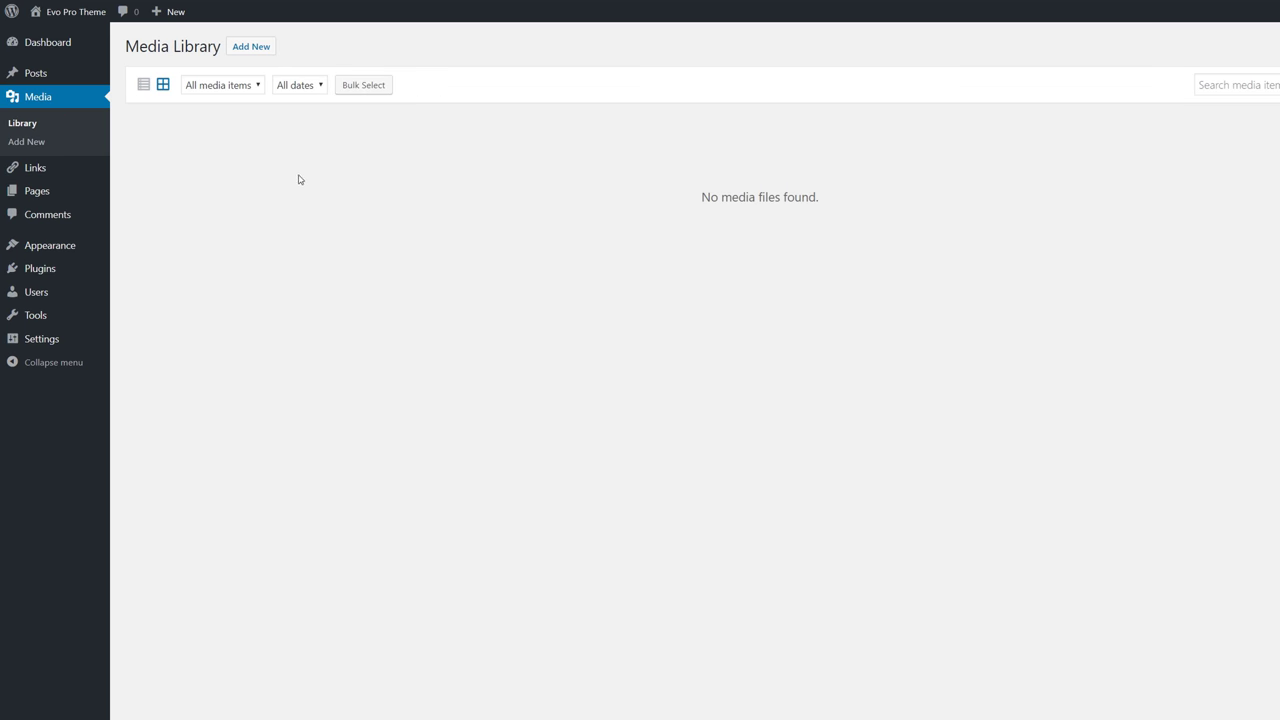
pyautogui.click(49, 168)
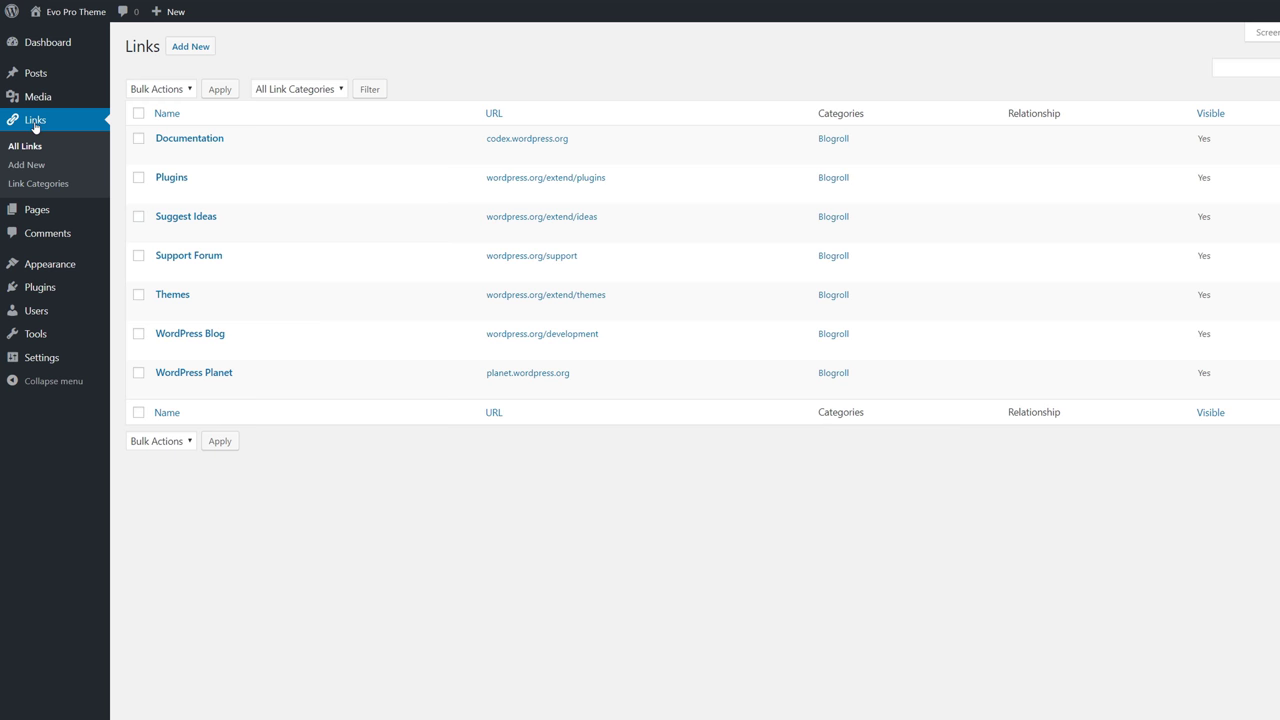
# - Delete the Twenty Fifteen theme from Appearance > Themes
pyautogui.moveTo(45, 288)
pyautogui.moveTo(50, 264)
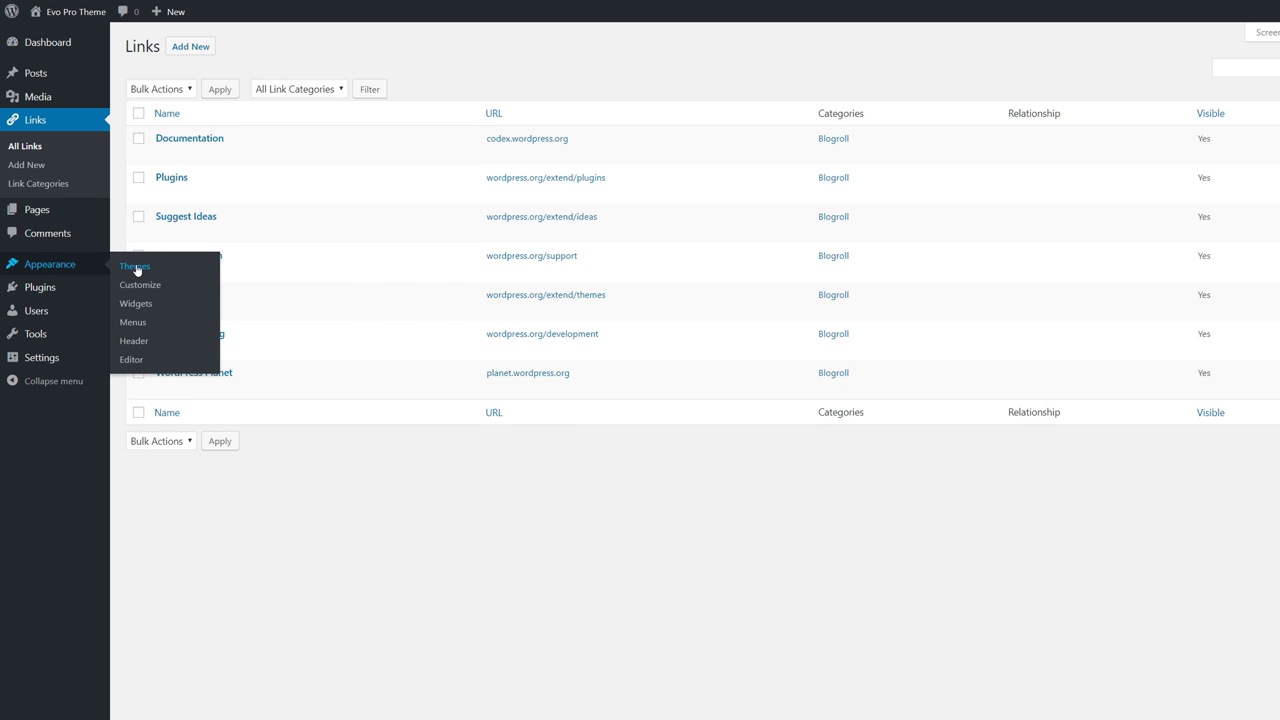
pyautogui.click(133, 270)
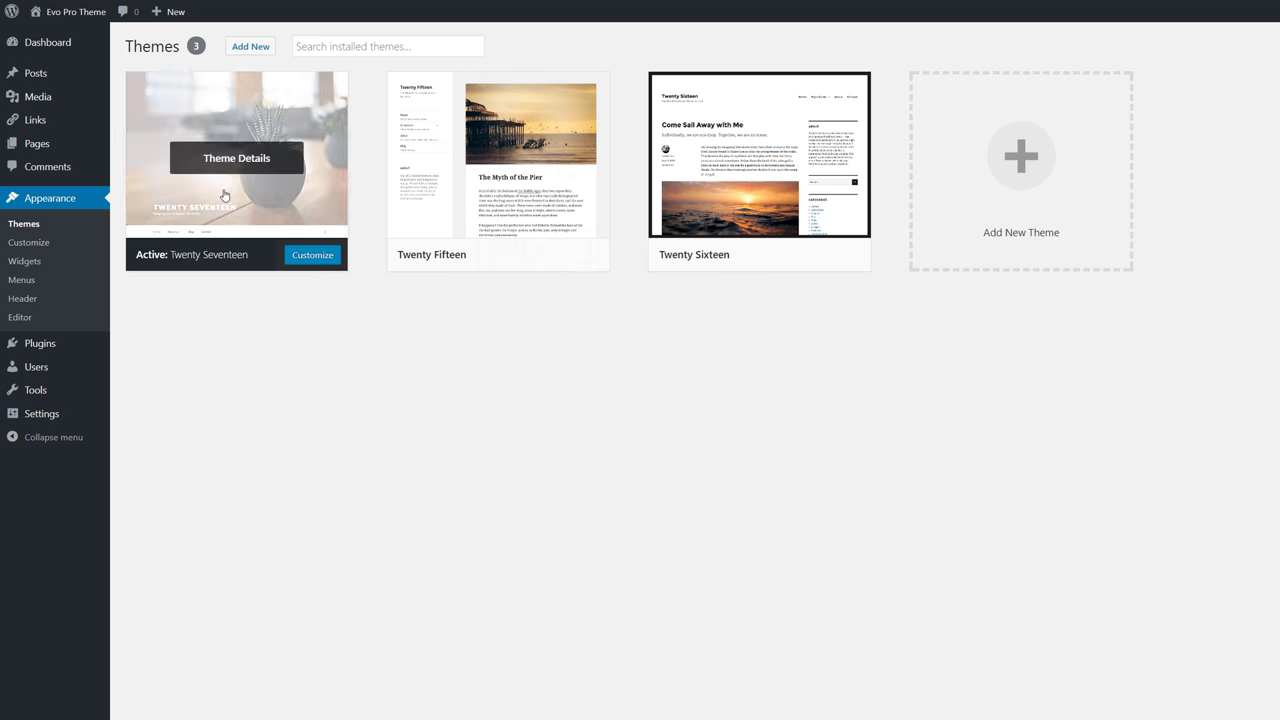
pyautogui.moveTo(434, 258)
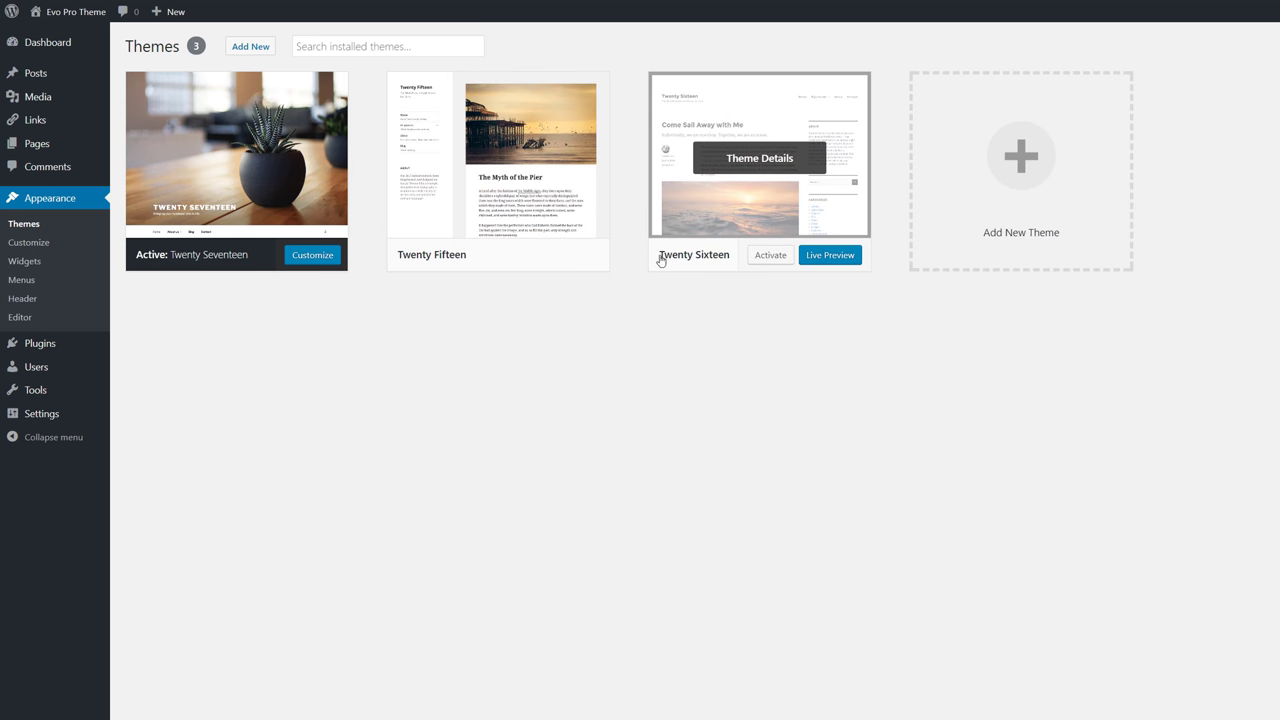
pyautogui.click(509, 200)
pyautogui.click(1195, 703)
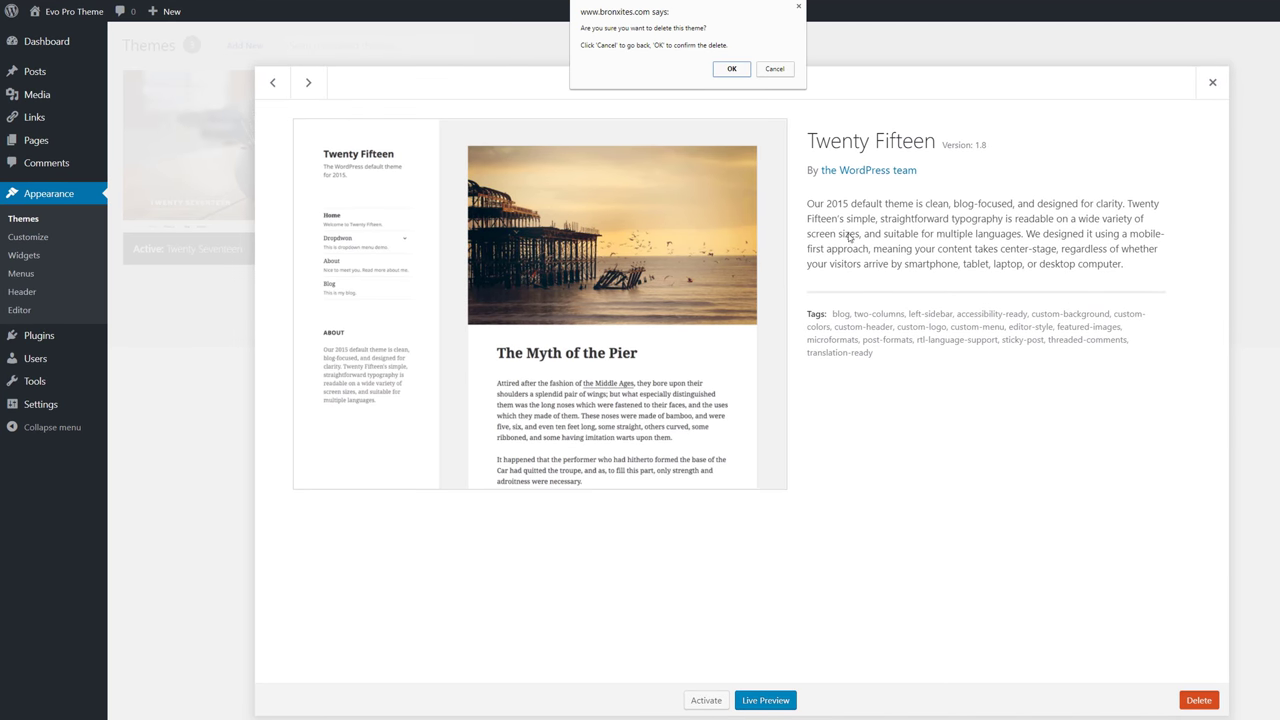
pyautogui.click(744, 83)
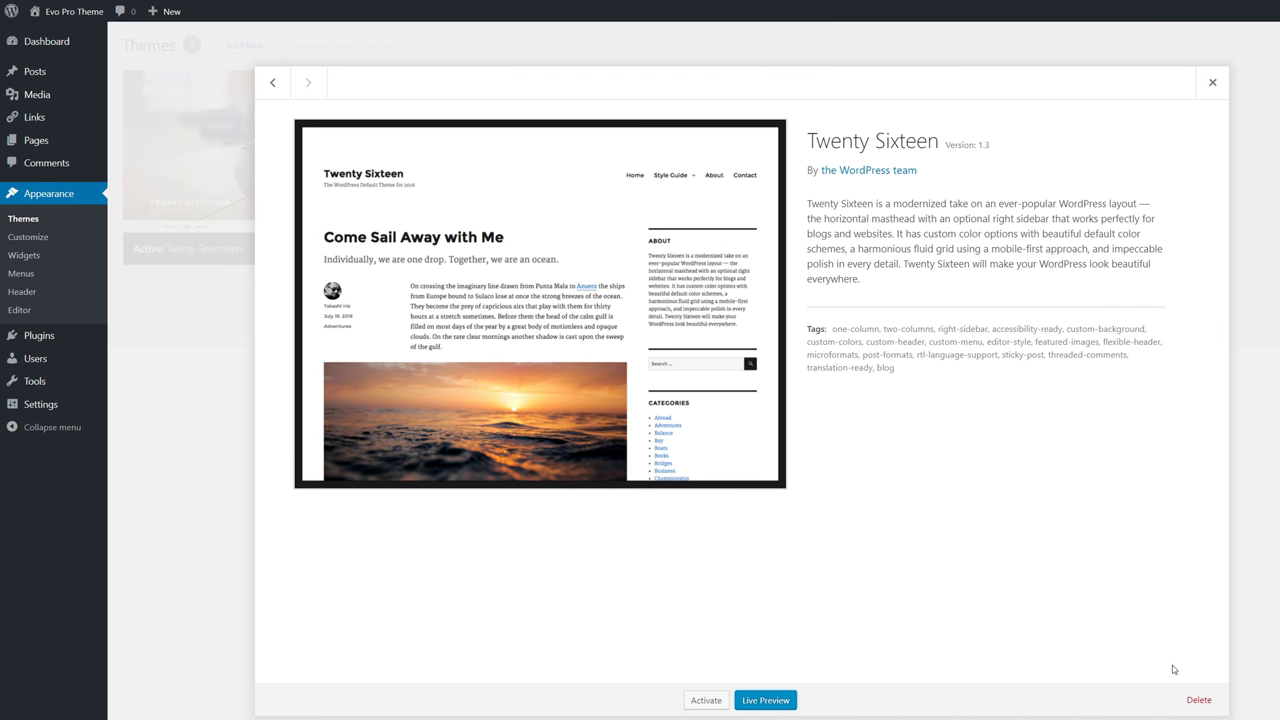
# - Delete the Twenty Sixteen theme as well
pyautogui.click(1199, 700)
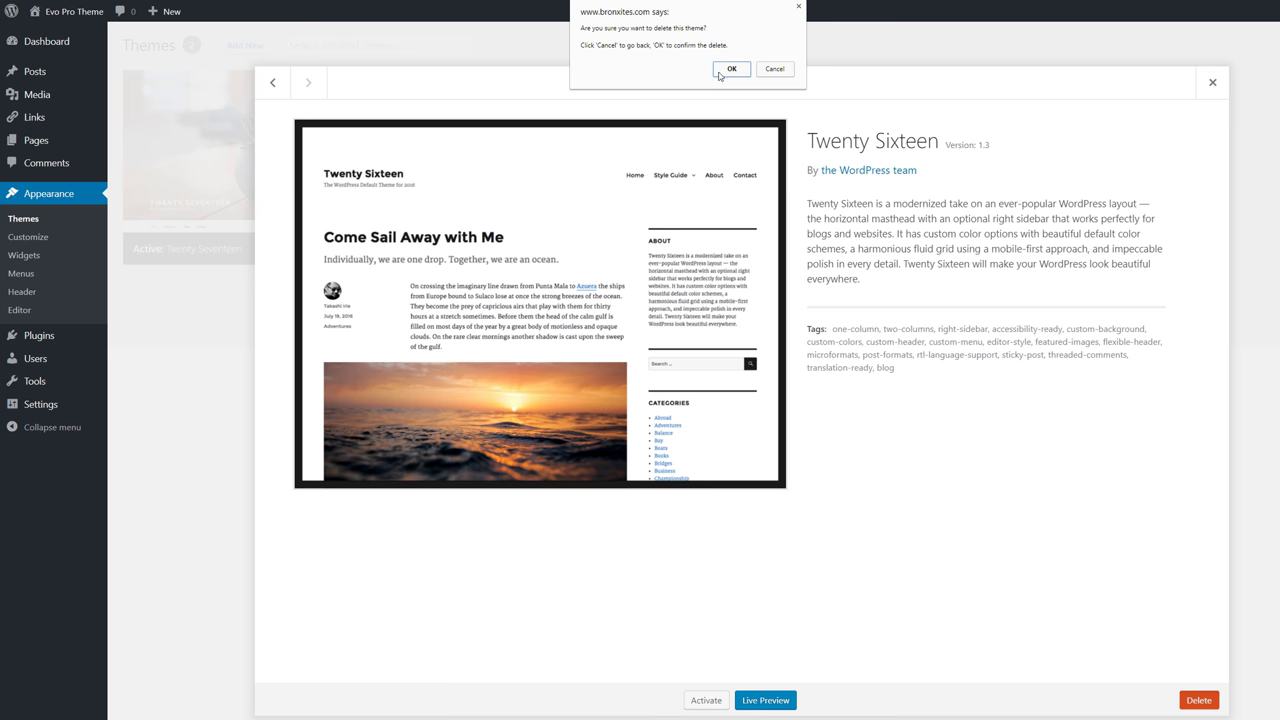
pyautogui.click(724, 72)
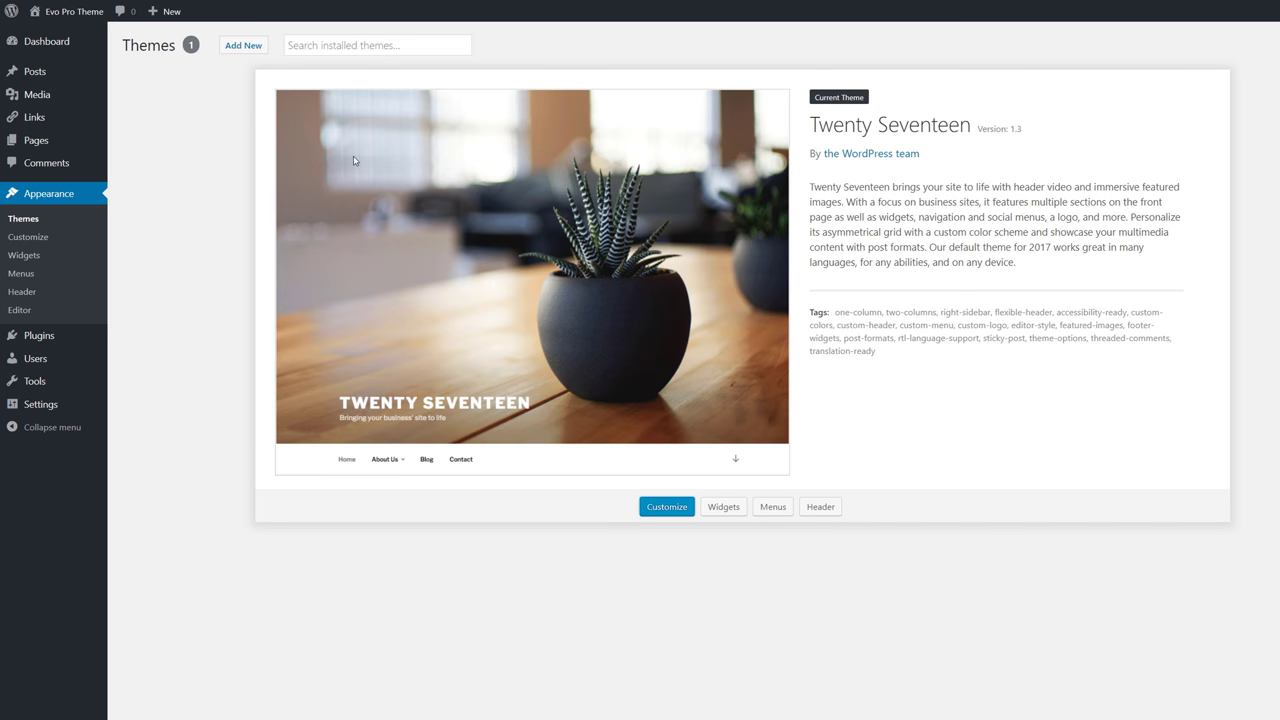
pyautogui.click(28, 341)
# - Bulk-delete both the Akismet Anti-Spam and Hello Dolly plugins, then go to the Tools page
pyautogui.click(137, 114)
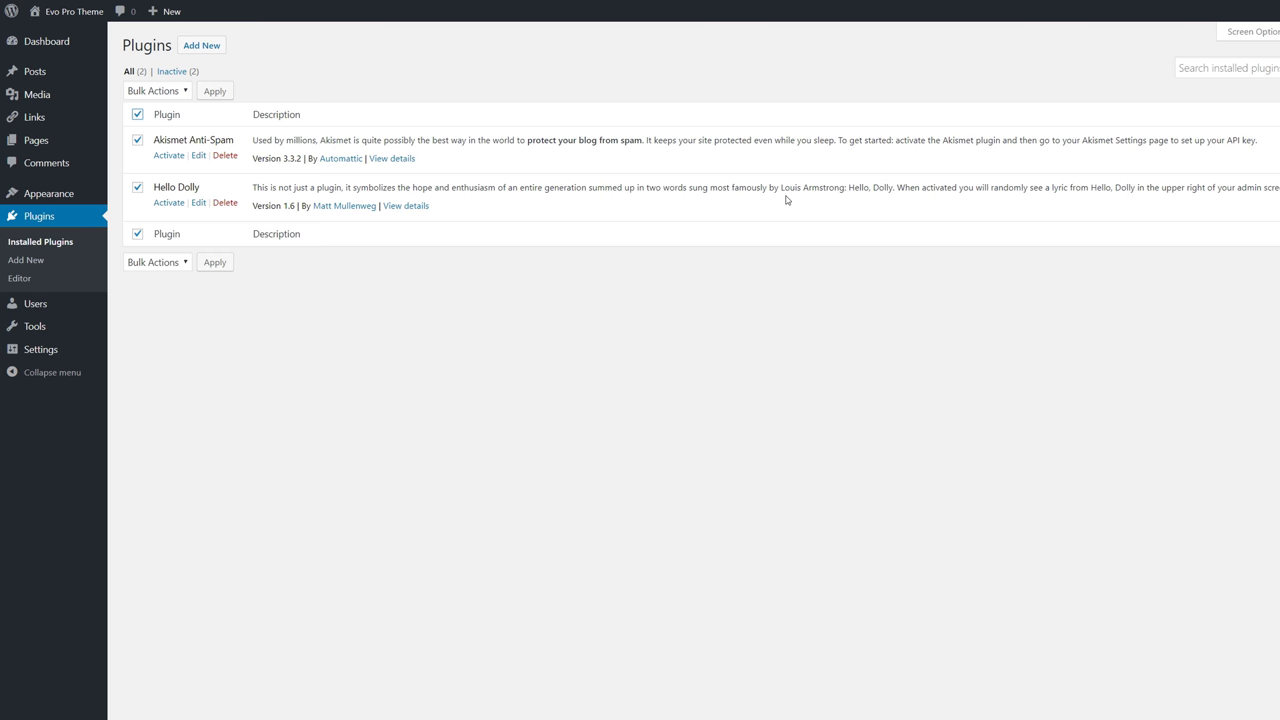
pyautogui.click(146, 265)
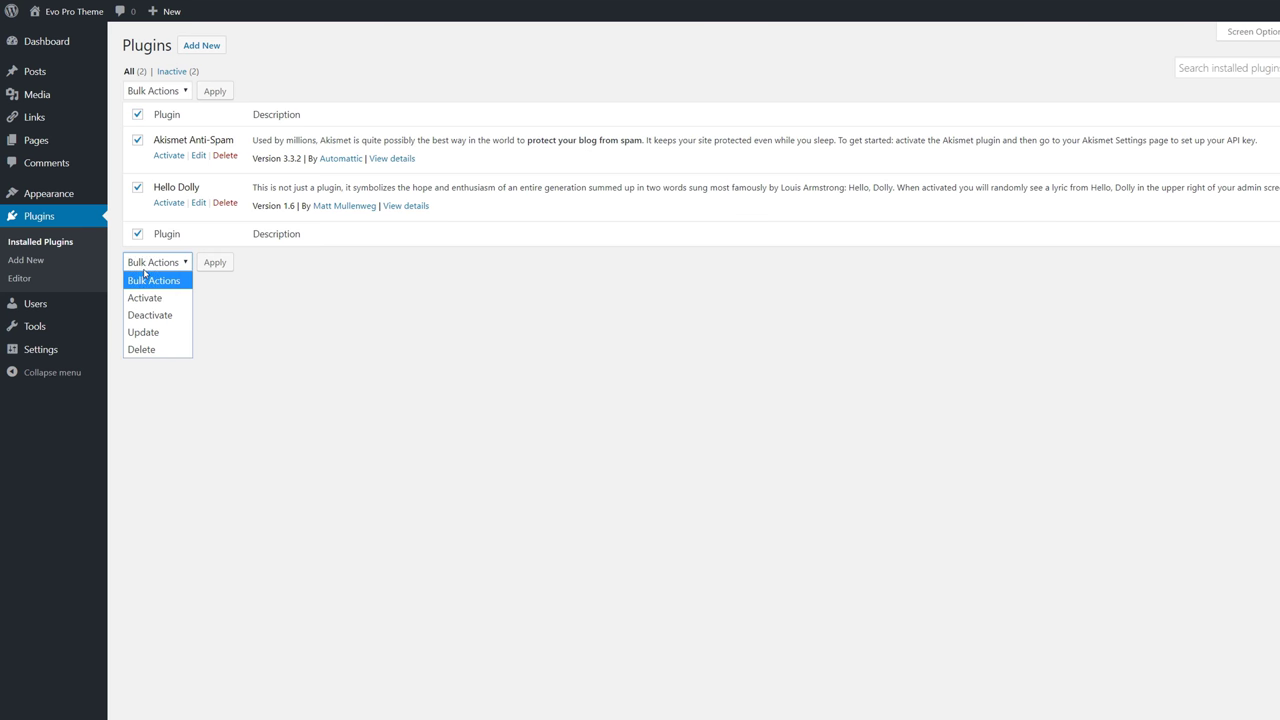
pyautogui.click(141, 349)
pyautogui.click(211, 266)
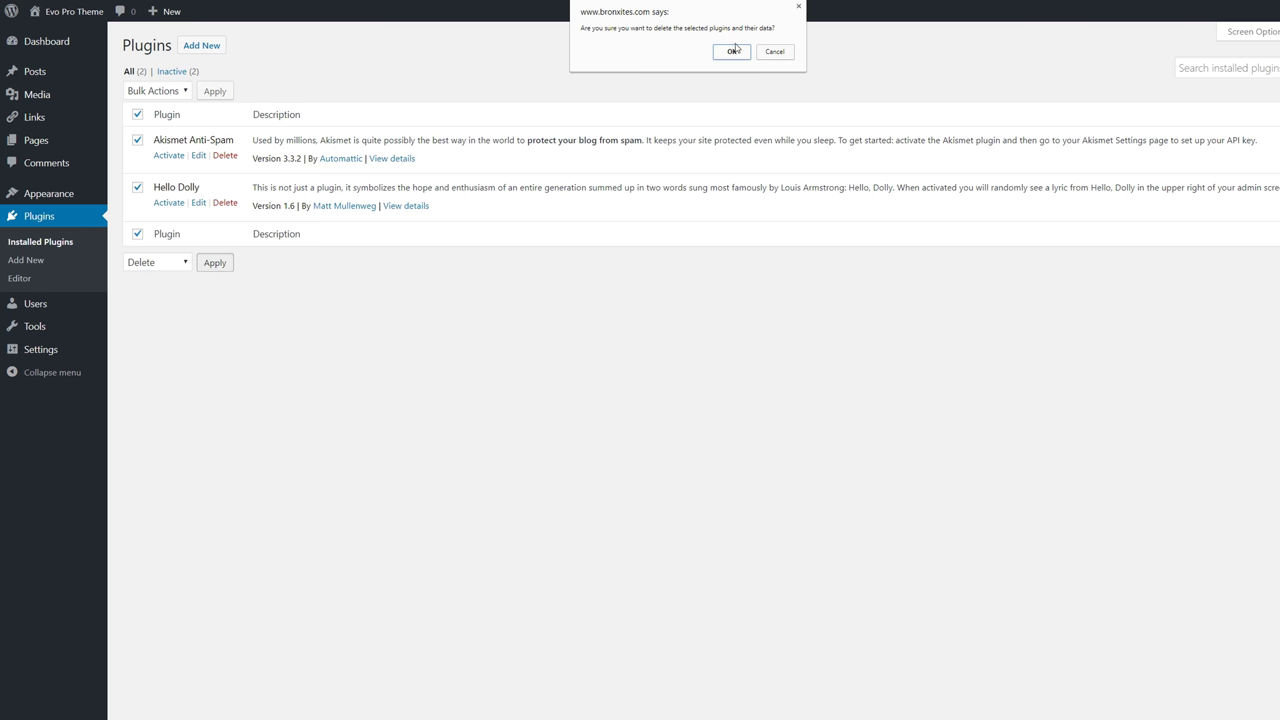
pyautogui.click(731, 51)
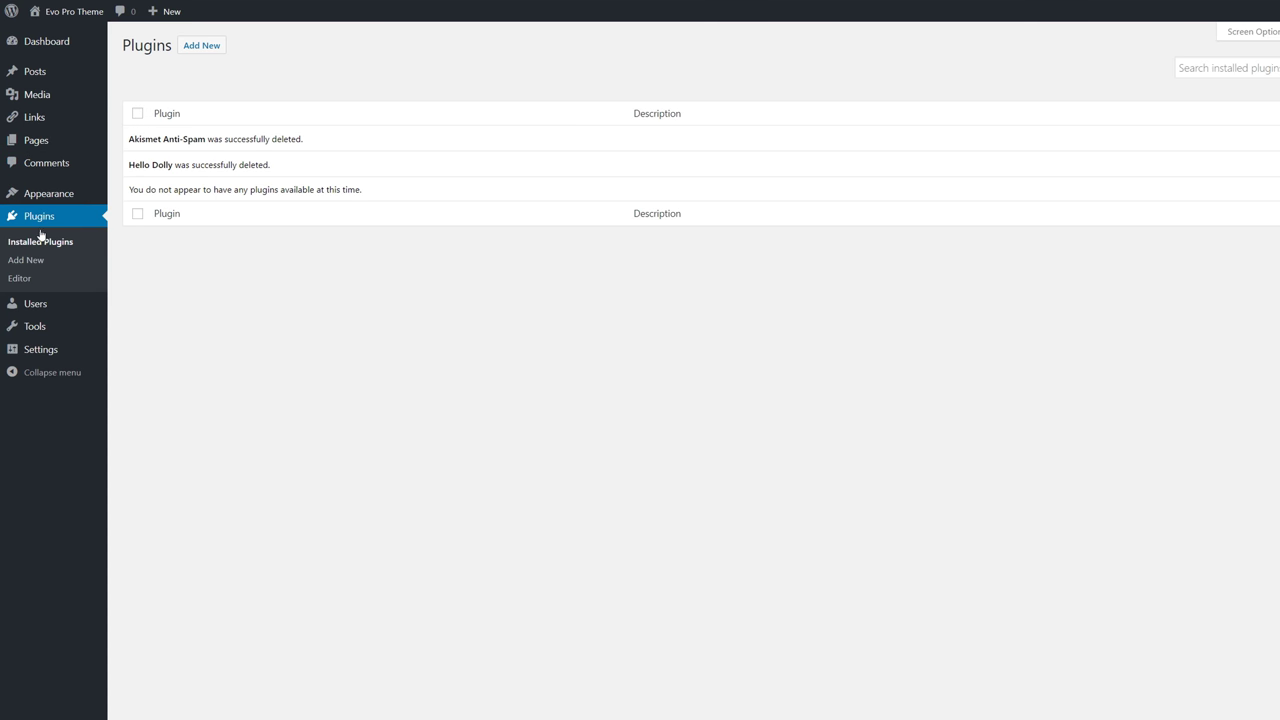
pyautogui.moveTo(38, 308)
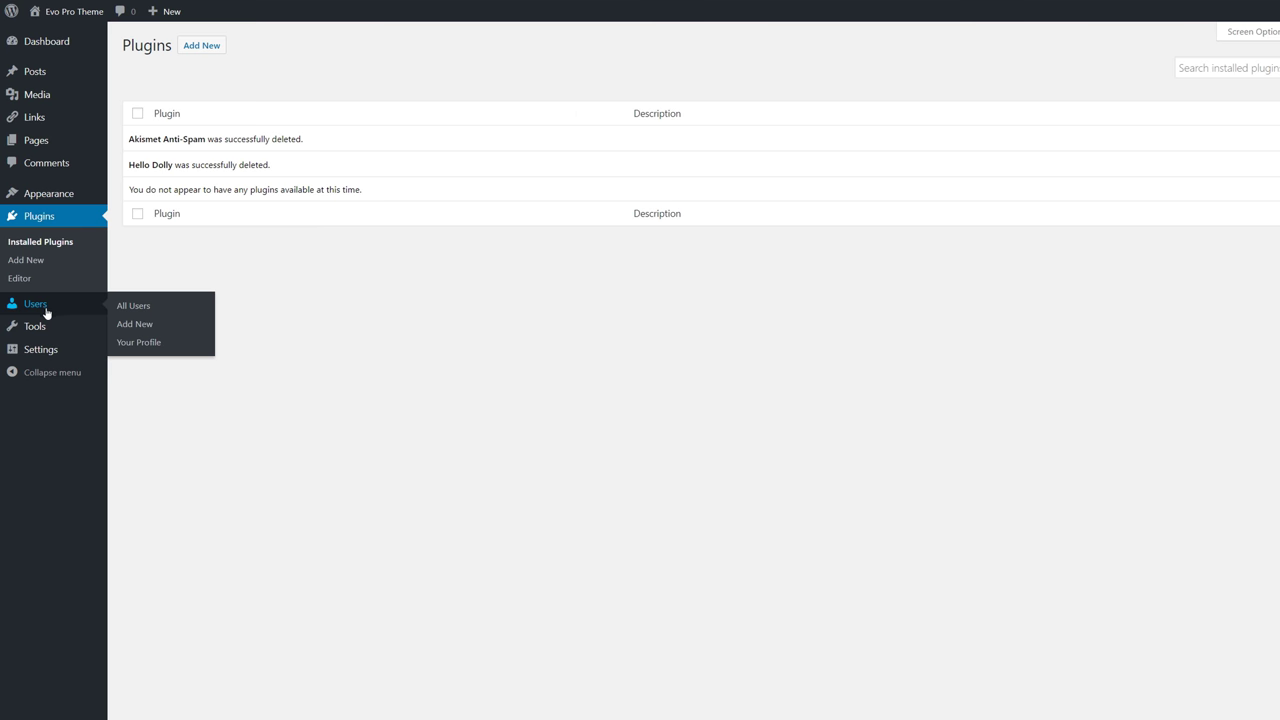
pyautogui.click(36, 334)
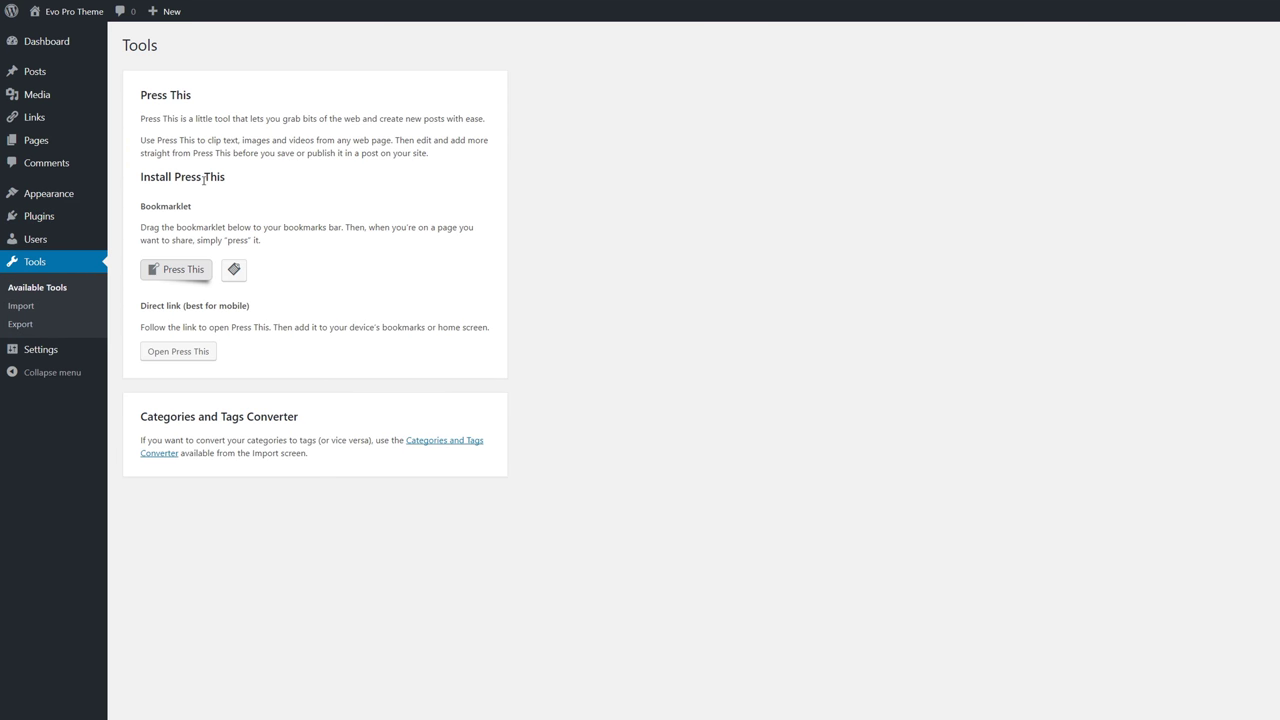
# - View the Import and Export tool pages, then return to the Dashboard
pyautogui.click(22, 306)
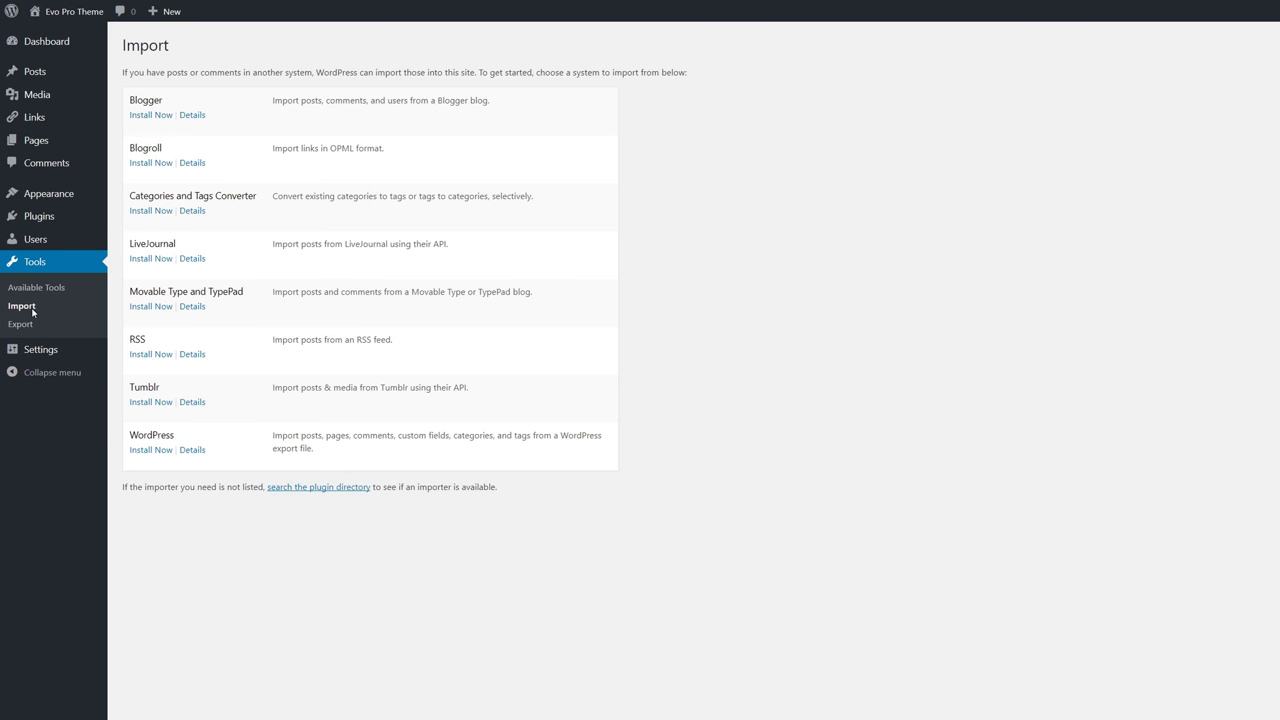
pyautogui.click(30, 324)
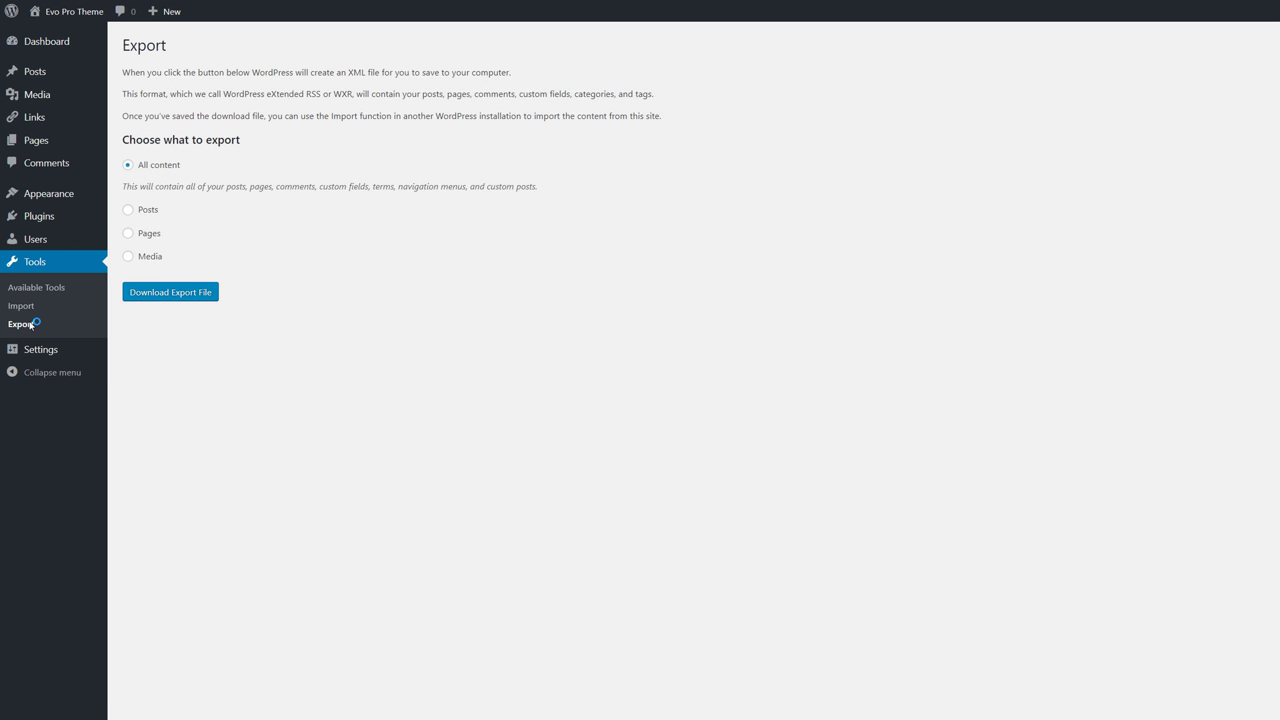
pyautogui.click(51, 45)
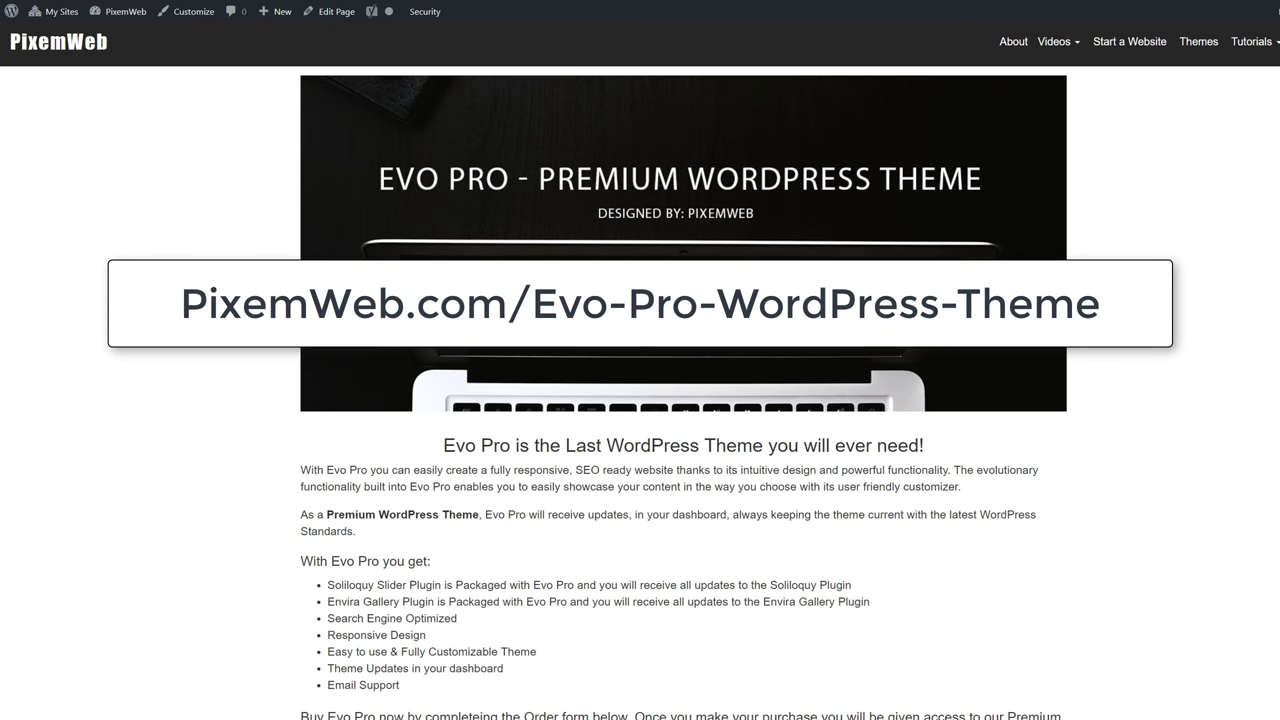
# - Scroll through the PixemWeb Evo Pro page reviewing its $60.00 order form
pyautogui.scroll(-6, 684, 450)
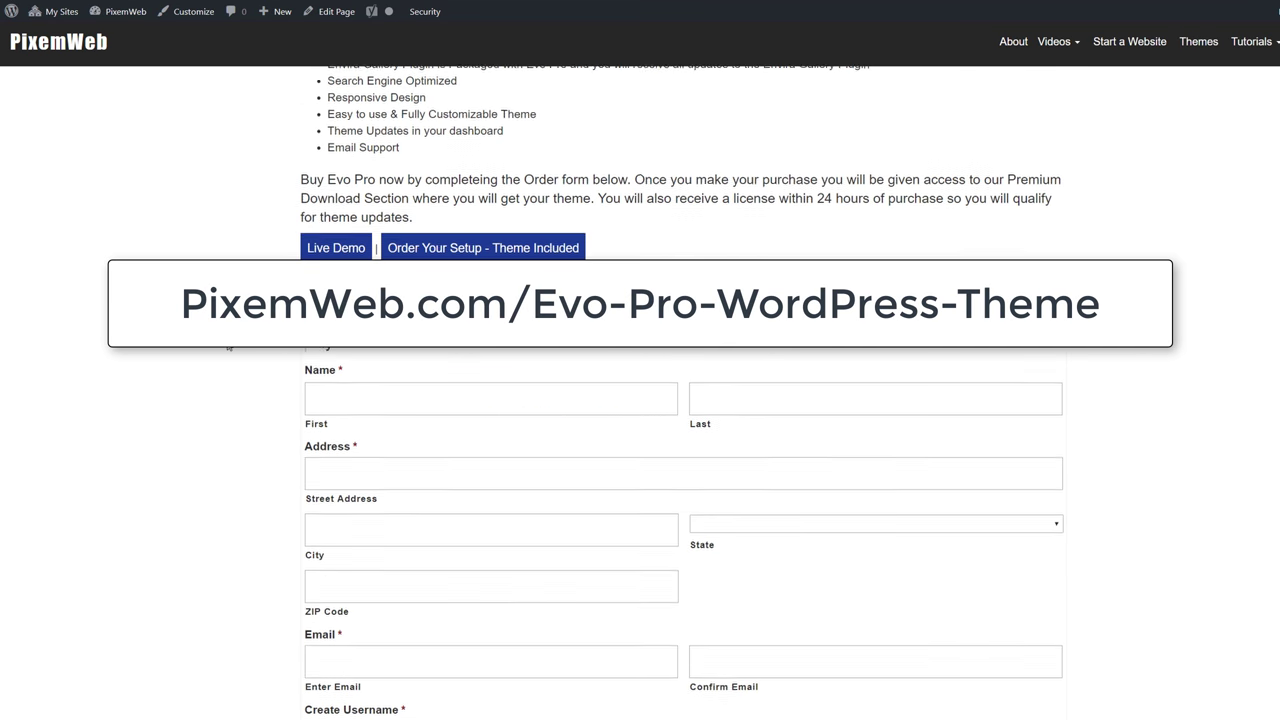
pyautogui.scroll(-3, 400, 394)
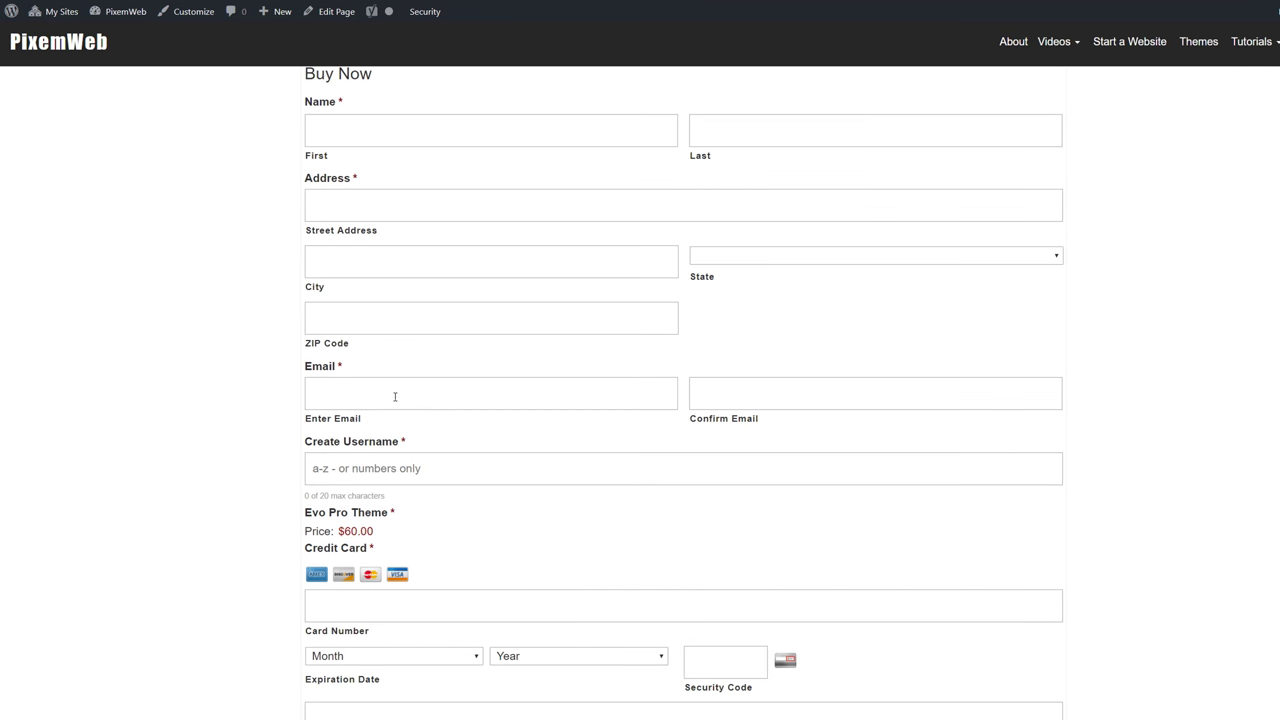
pyautogui.scroll(-2, 395, 480)
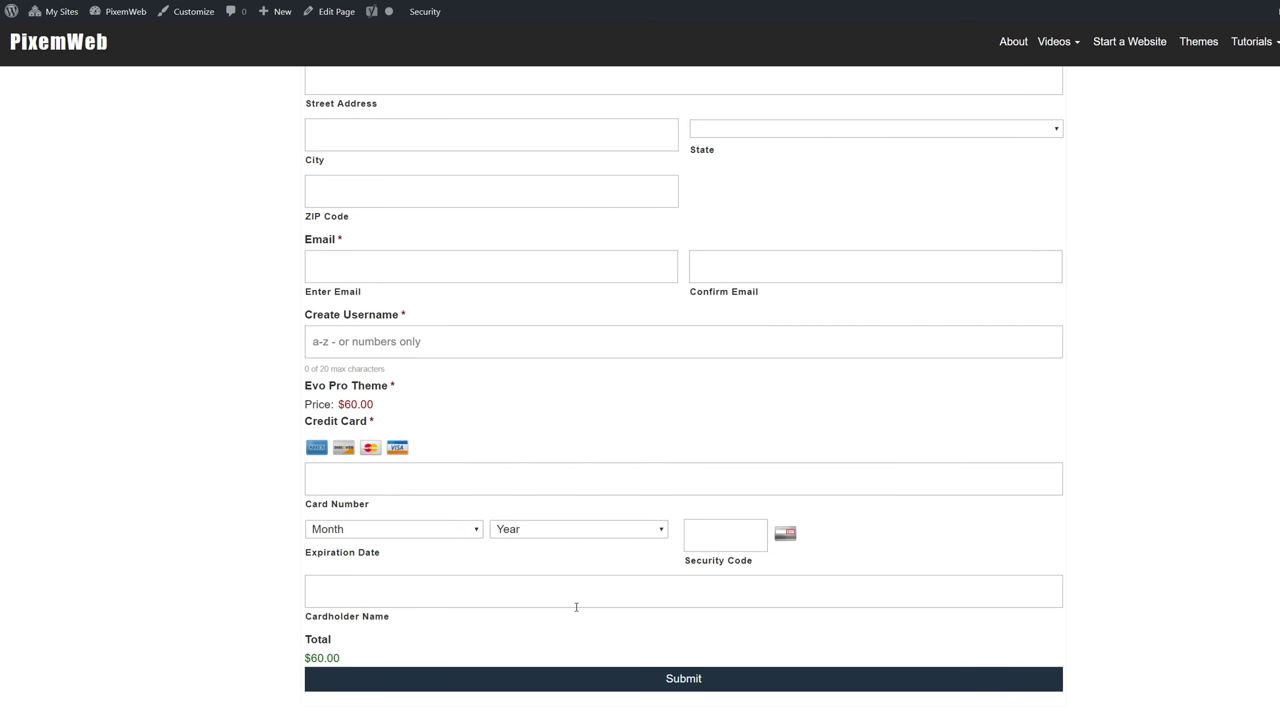
pyautogui.scroll(4, 576, 607)
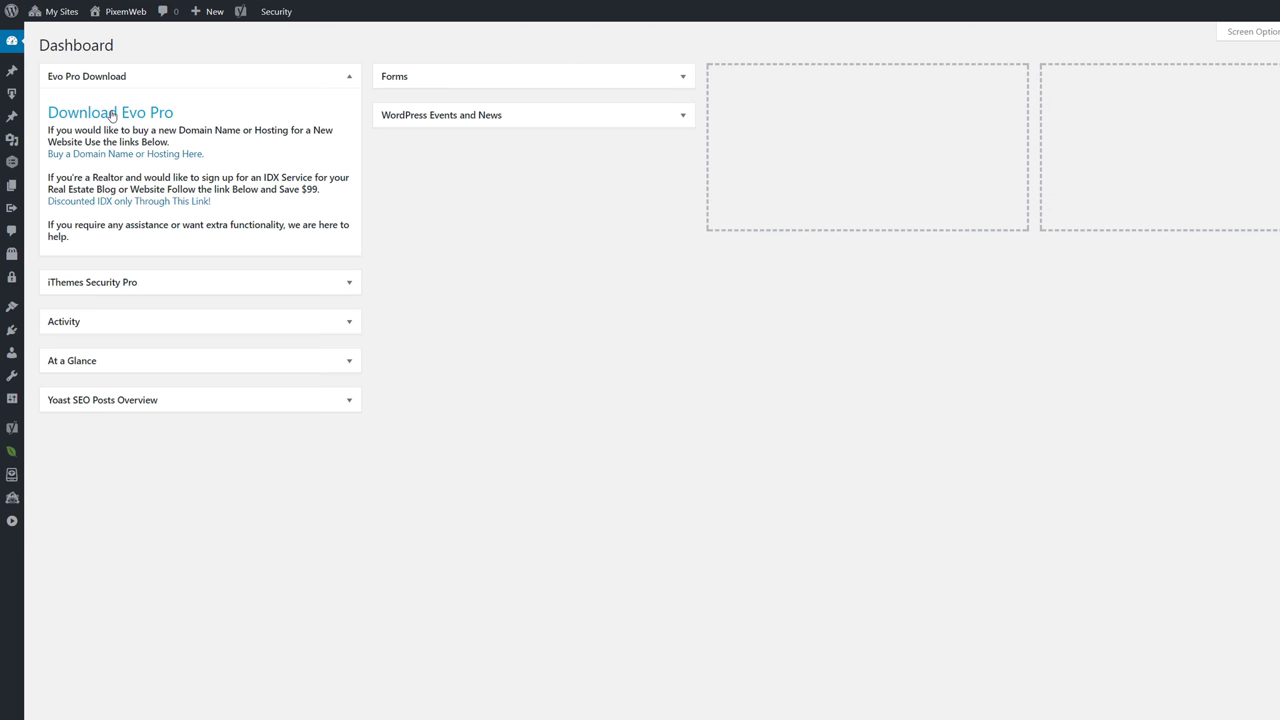
# - Check the Evo Pro download and order form pages, then switch to the PixemWeb dashboard tab
pyautogui.click(112, 115)
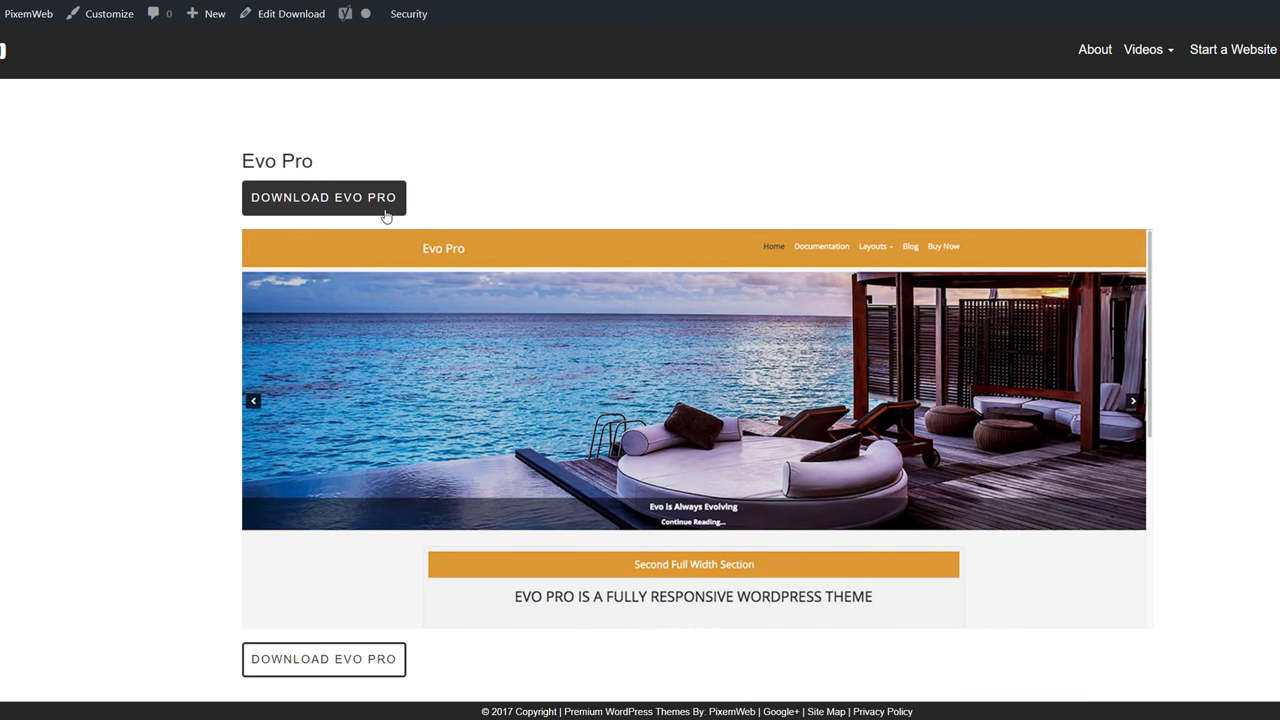
pyautogui.click(363, 208)
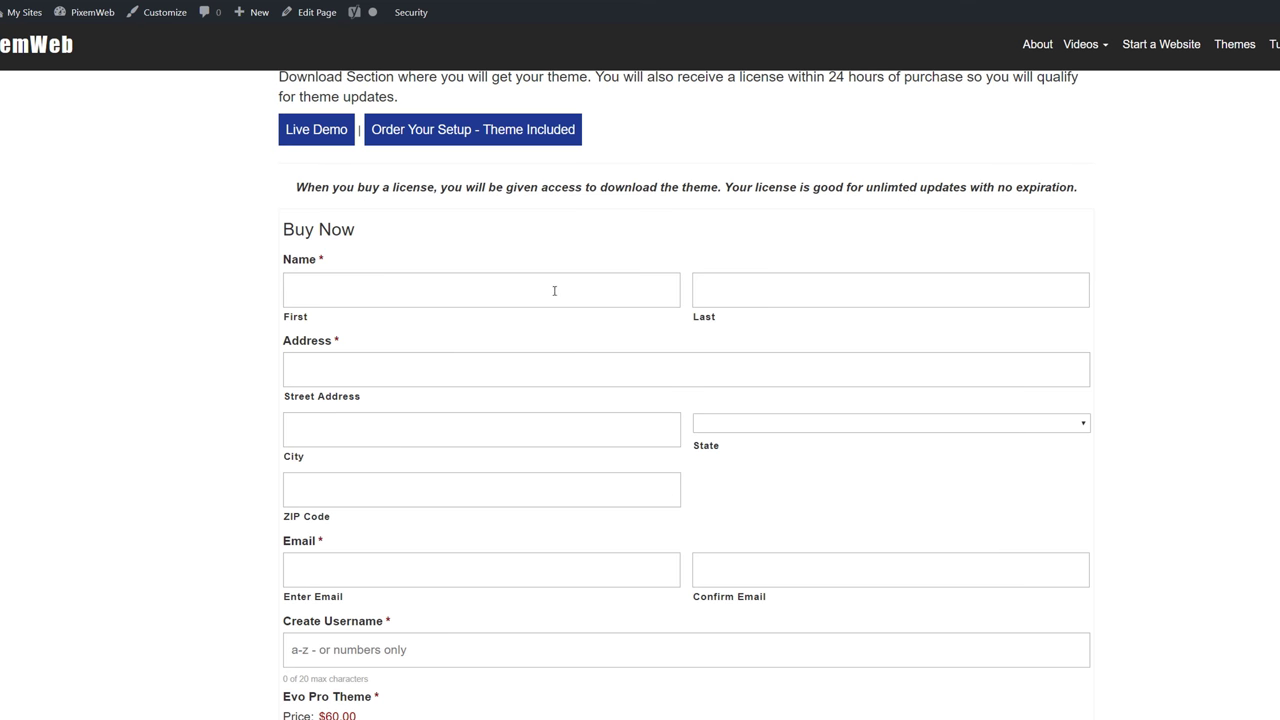
pyautogui.scroll(1, 540, 329)
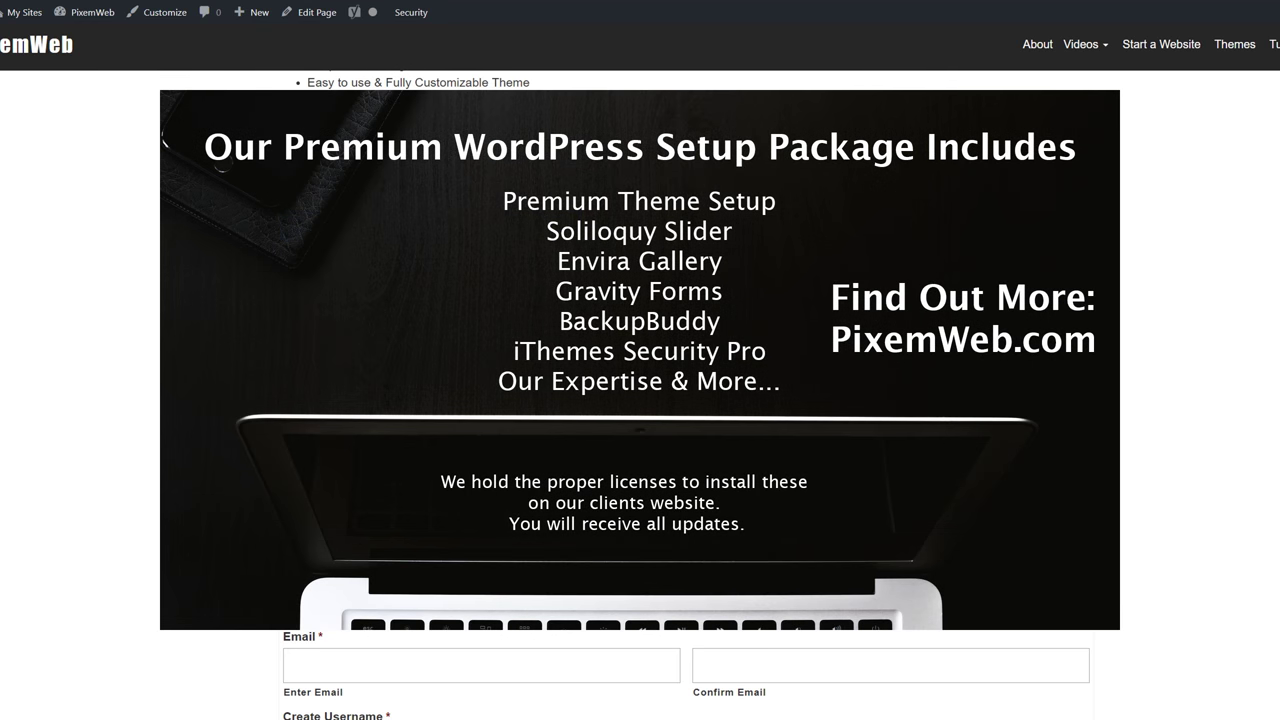
pyautogui.scroll(-3, 506, 371)
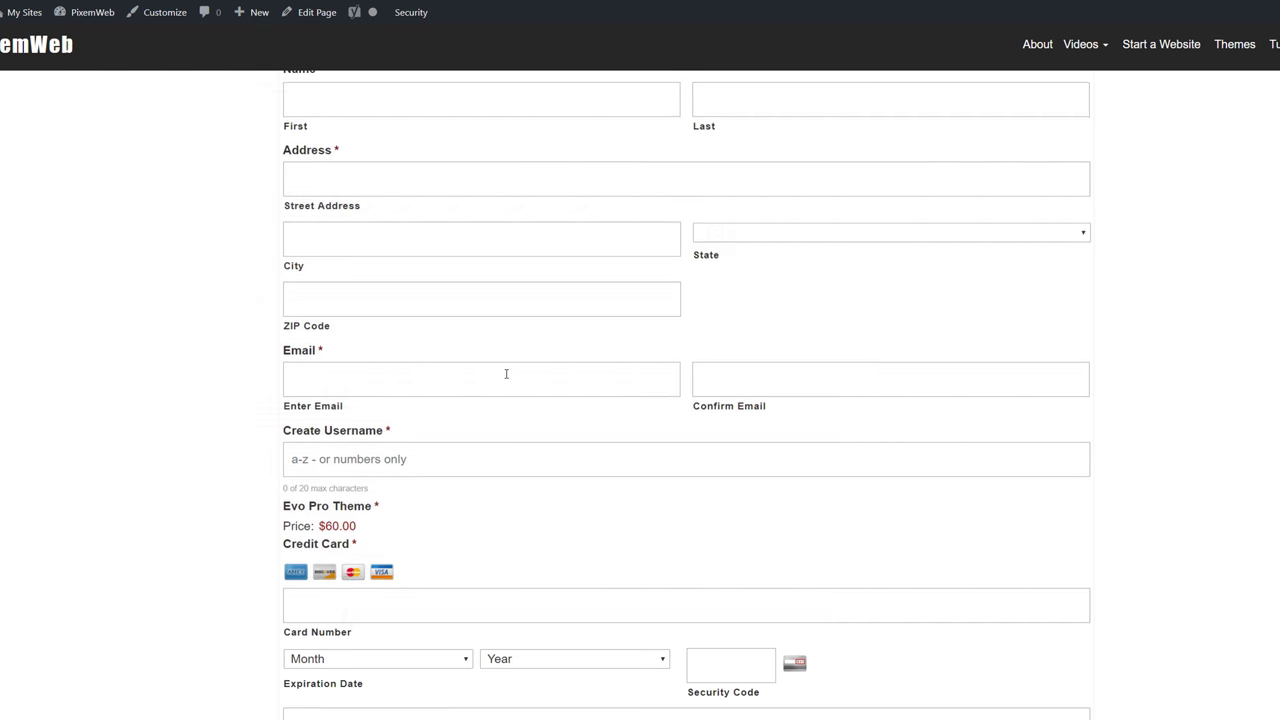
pyautogui.scroll(2, 507, 376)
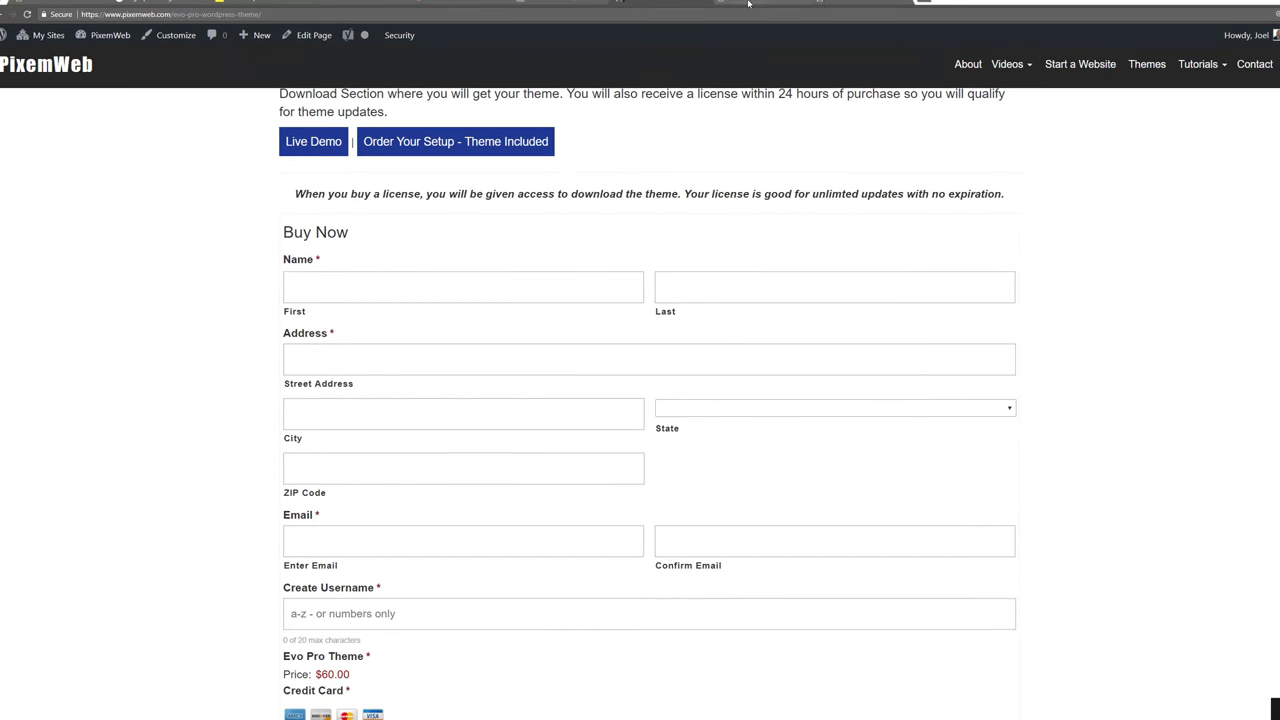
pyautogui.click(735, 8)
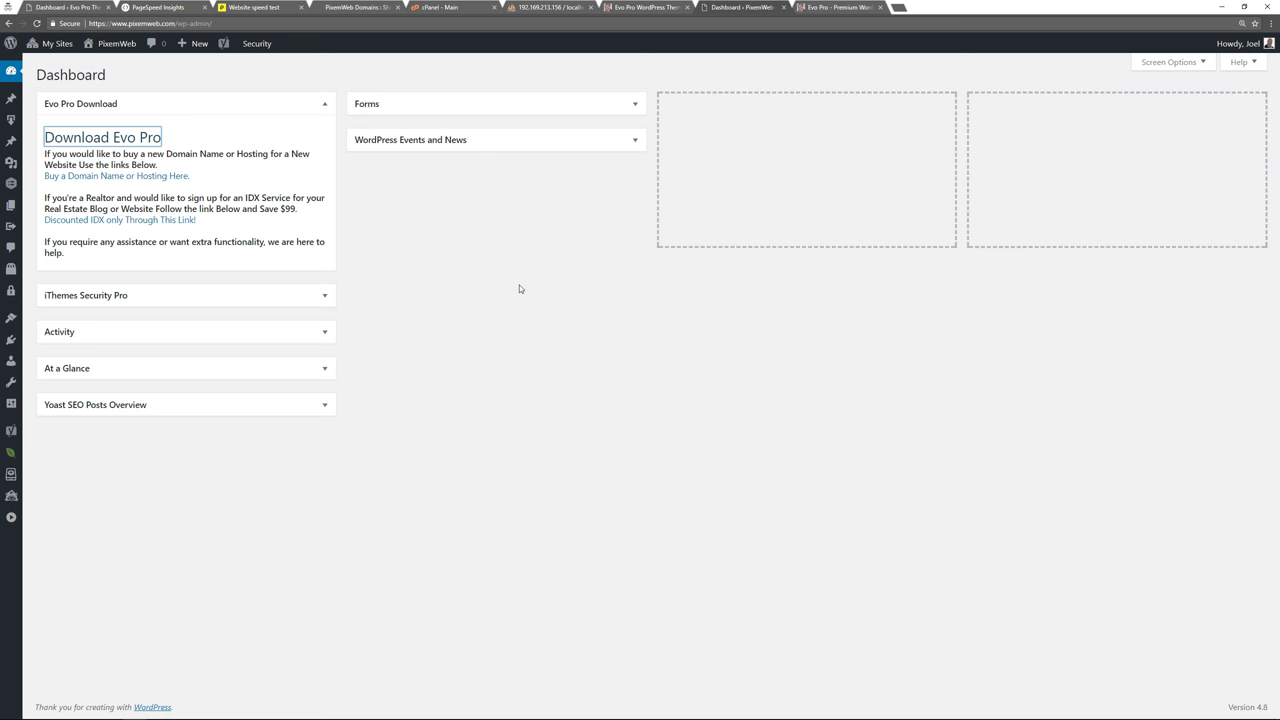
# - Go to the bronxites.com Add Themes page from Appearance > Themes
pyautogui.click(73, 8)
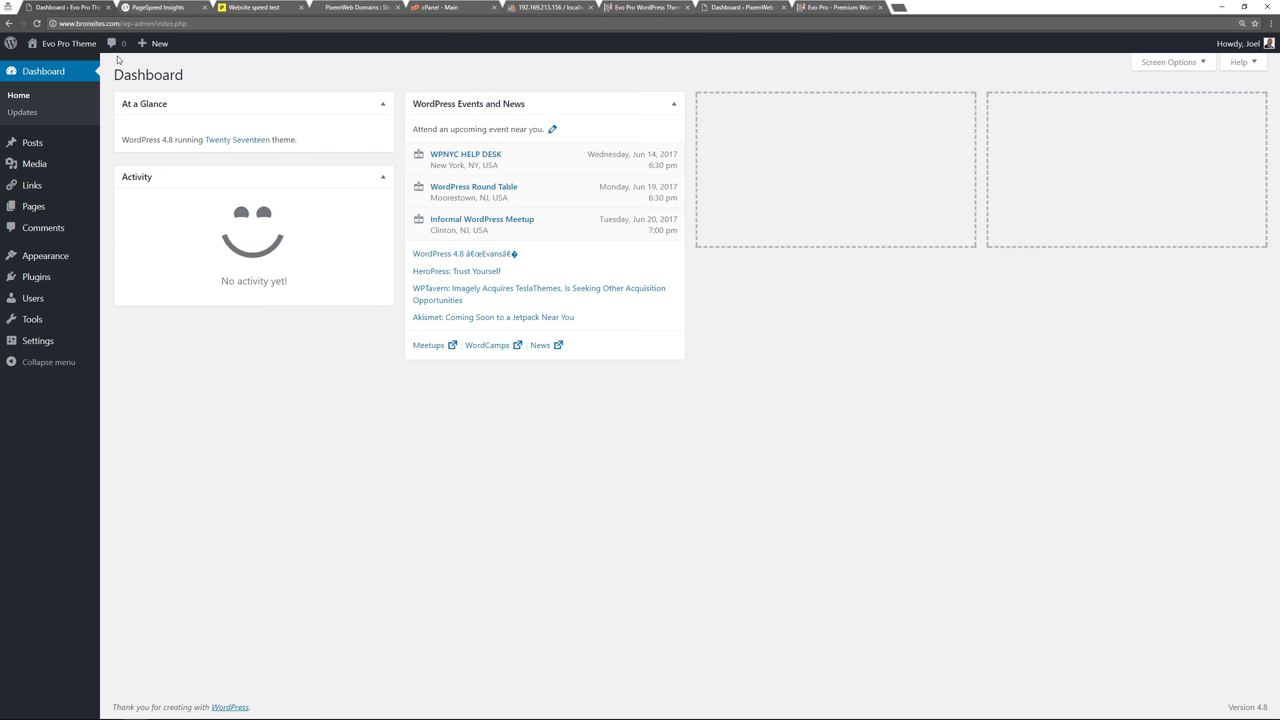
pyautogui.moveTo(51, 258)
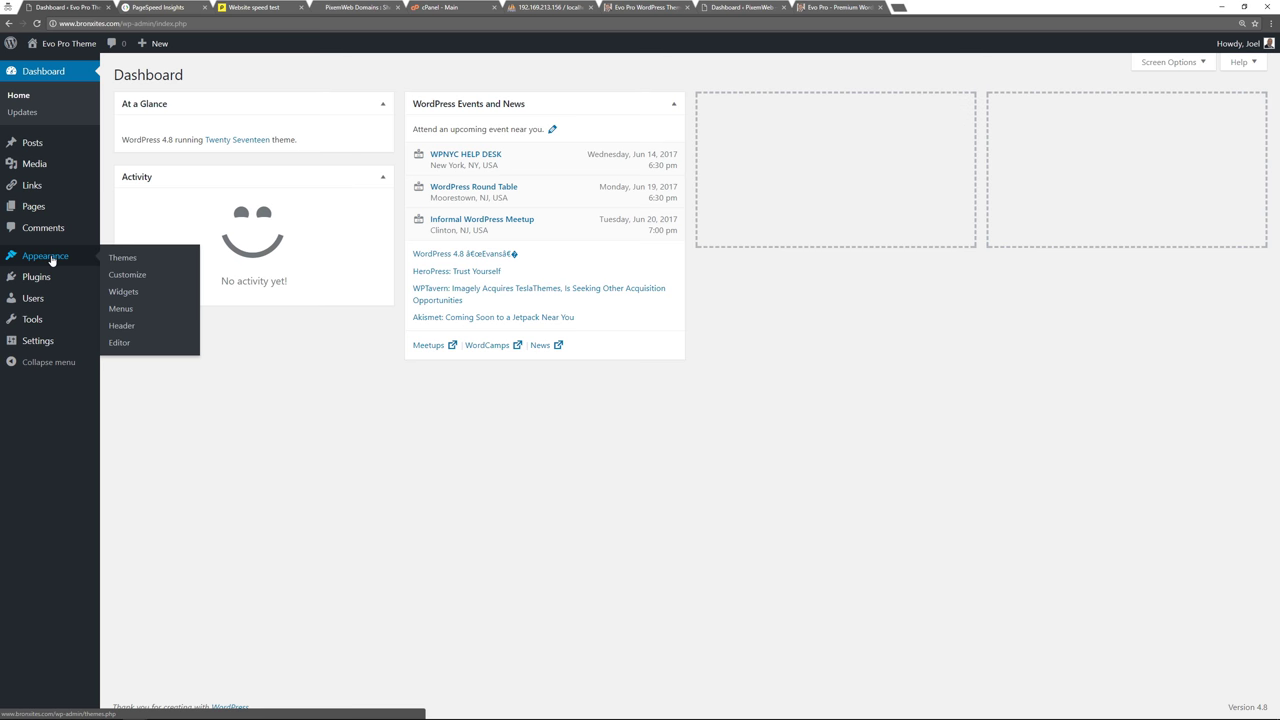
pyautogui.click(122, 258)
pyautogui.click(222, 78)
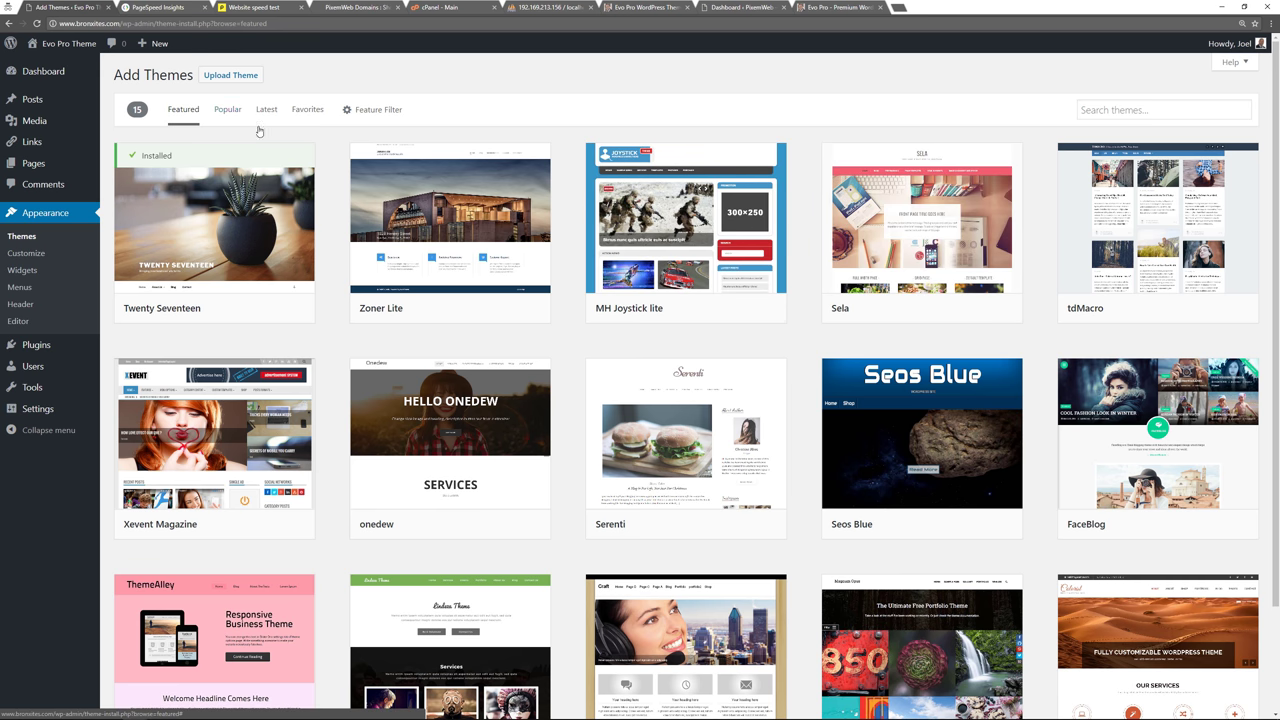
# - Browse the Popular, Latest and Favorites theme listings and the feature filter
pyautogui.click(228, 110)
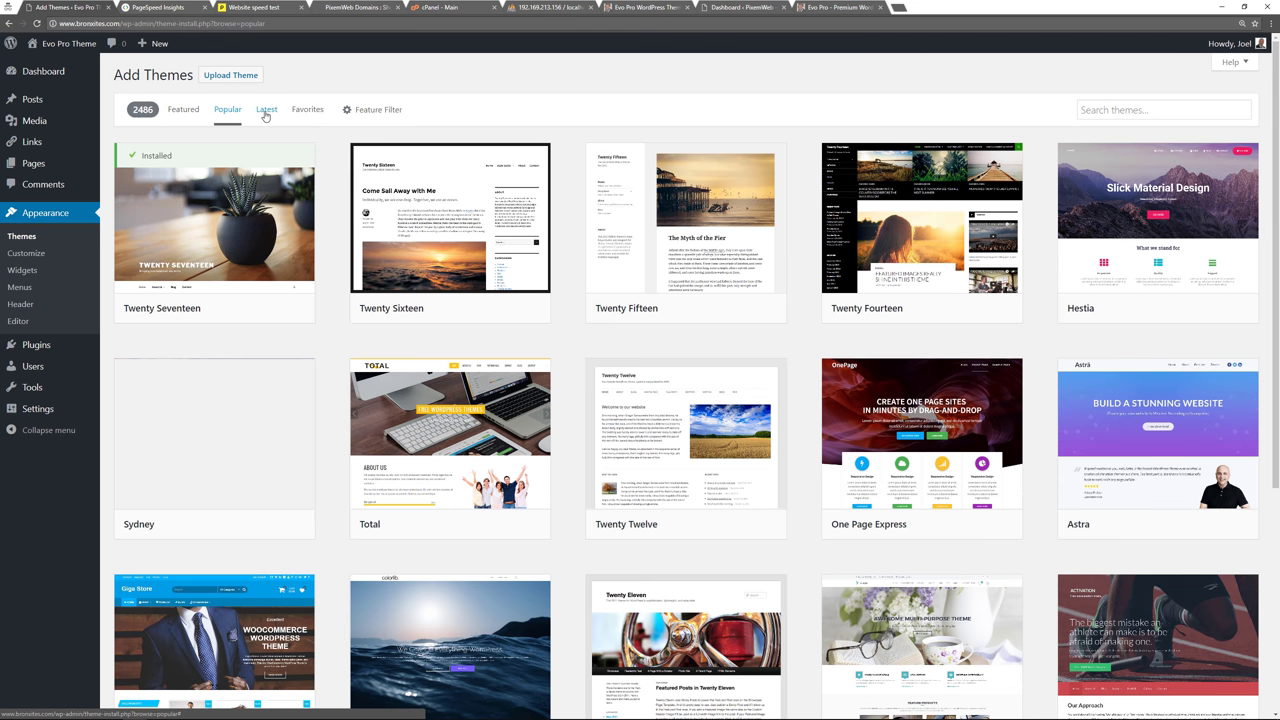
pyautogui.click(266, 111)
pyautogui.click(308, 111)
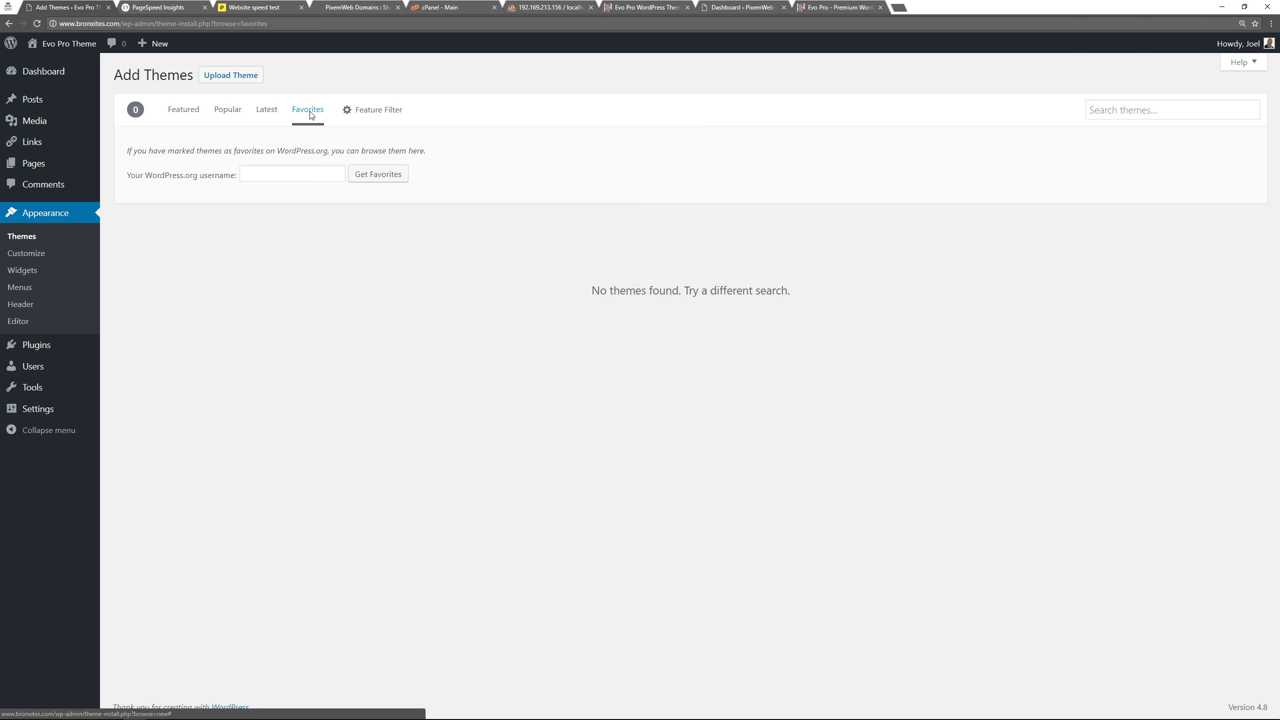
pyautogui.click(376, 117)
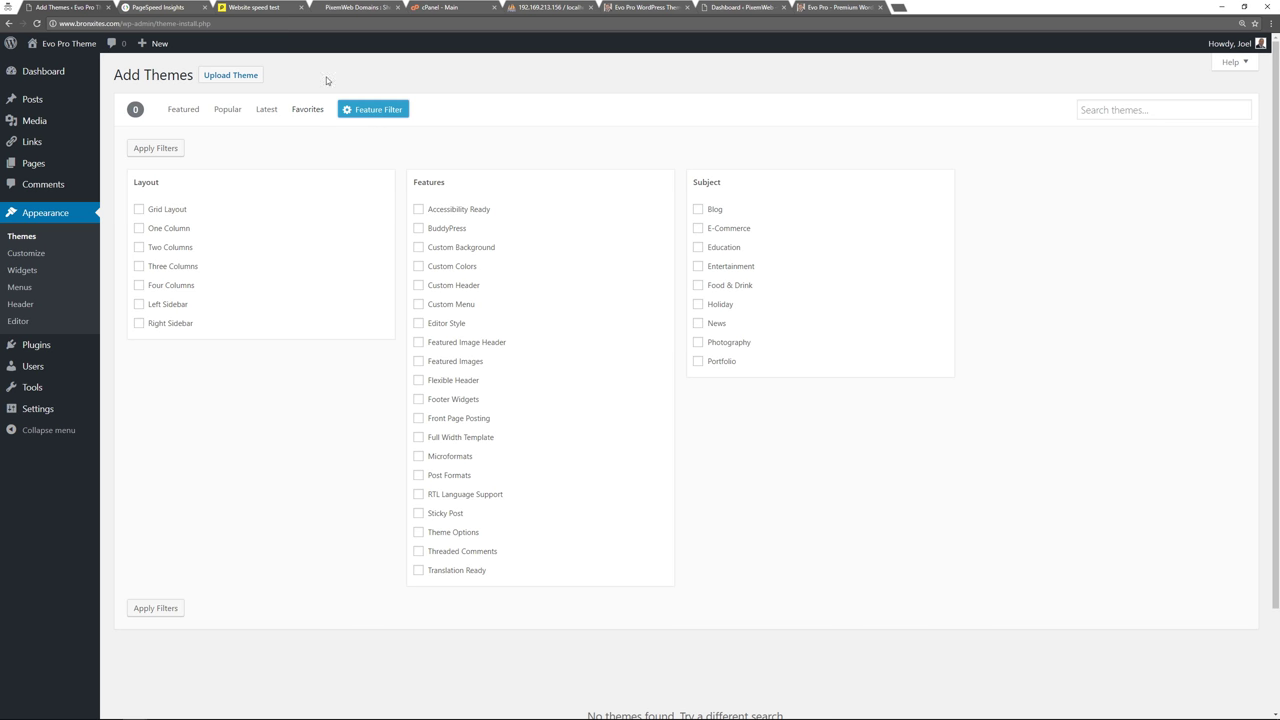
# - Upload and install evo-pro.zip, then activate Evo Pro as the site's theme
pyautogui.click(231, 82)
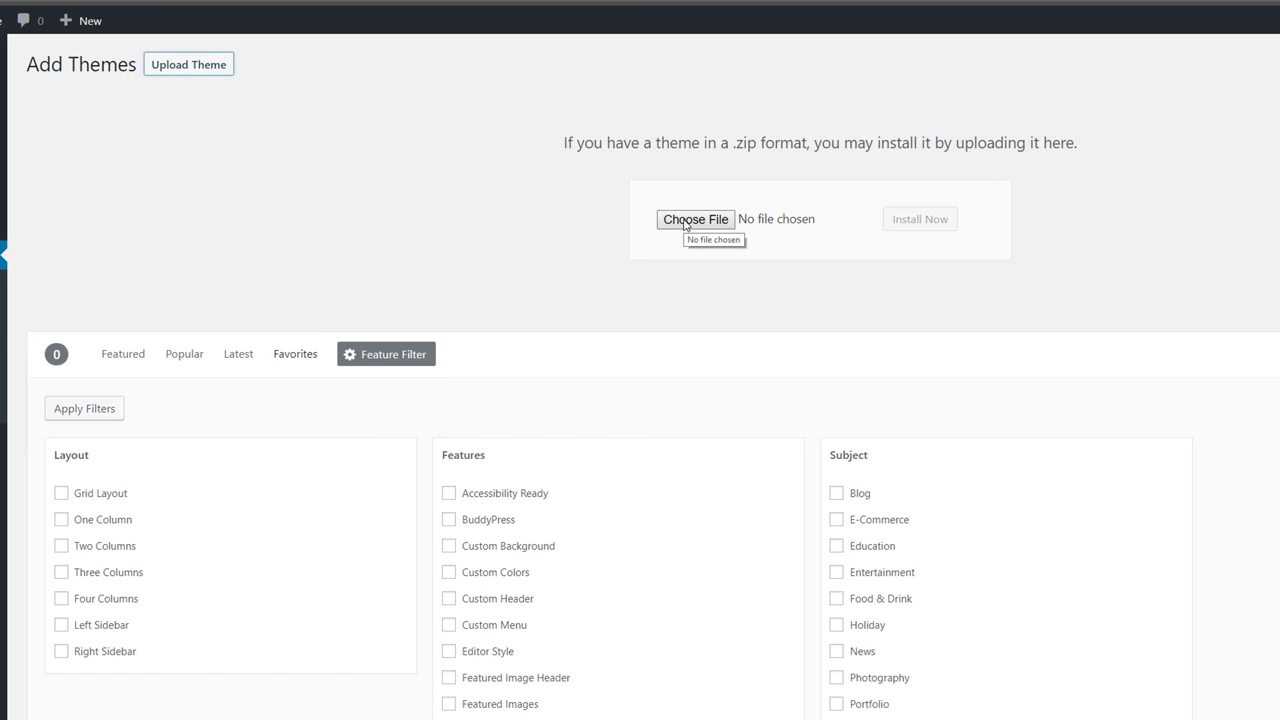
pyautogui.click(686, 219)
pyautogui.click(194, 77)
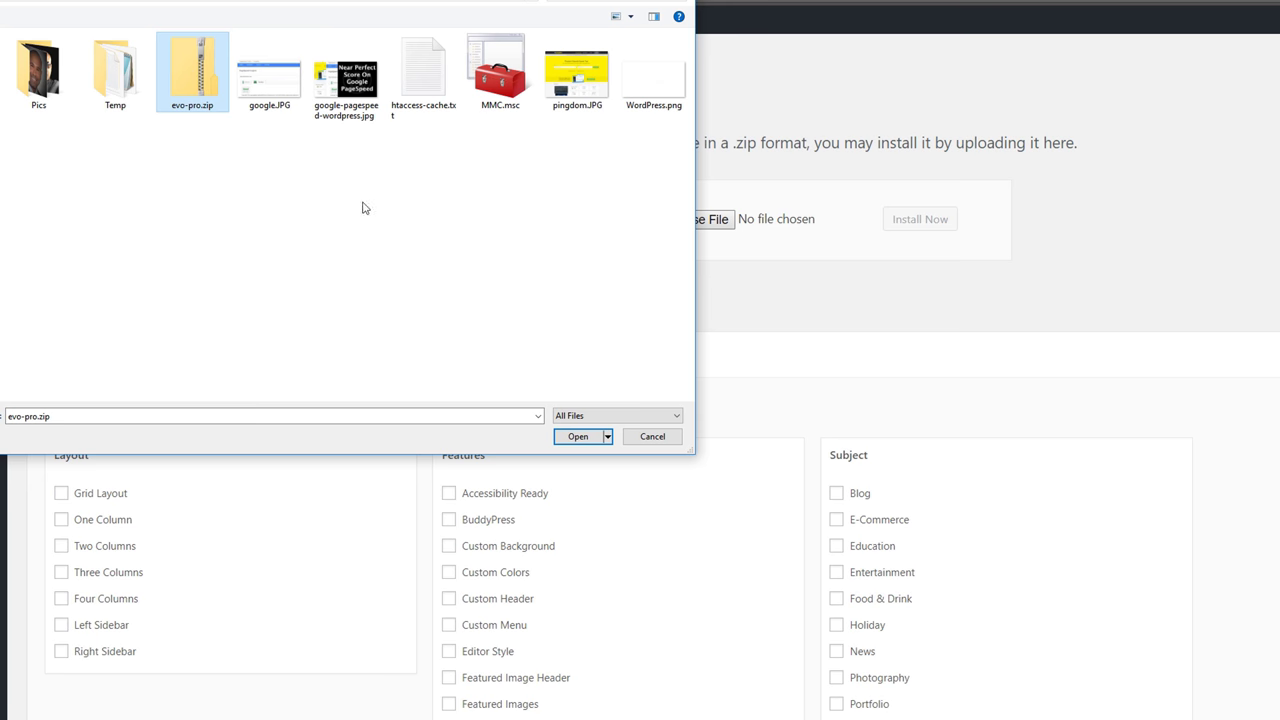
pyautogui.click(584, 436)
pyautogui.click(922, 224)
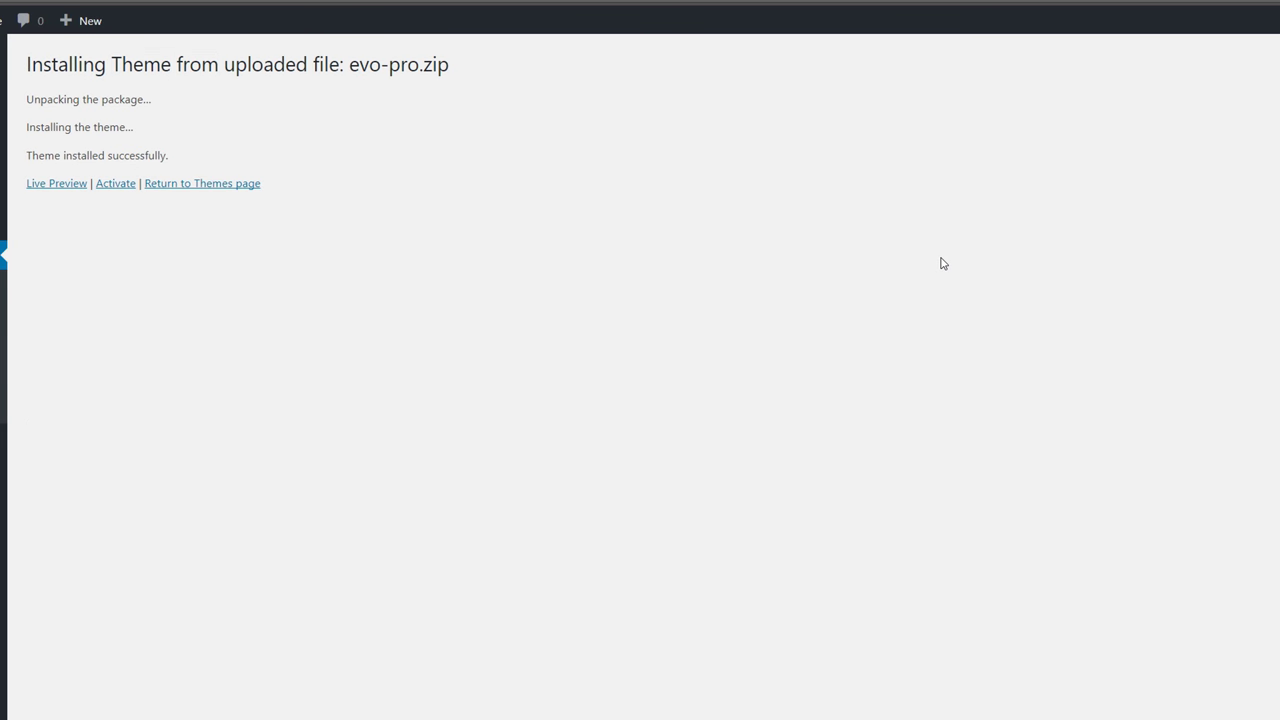
pyautogui.click(114, 186)
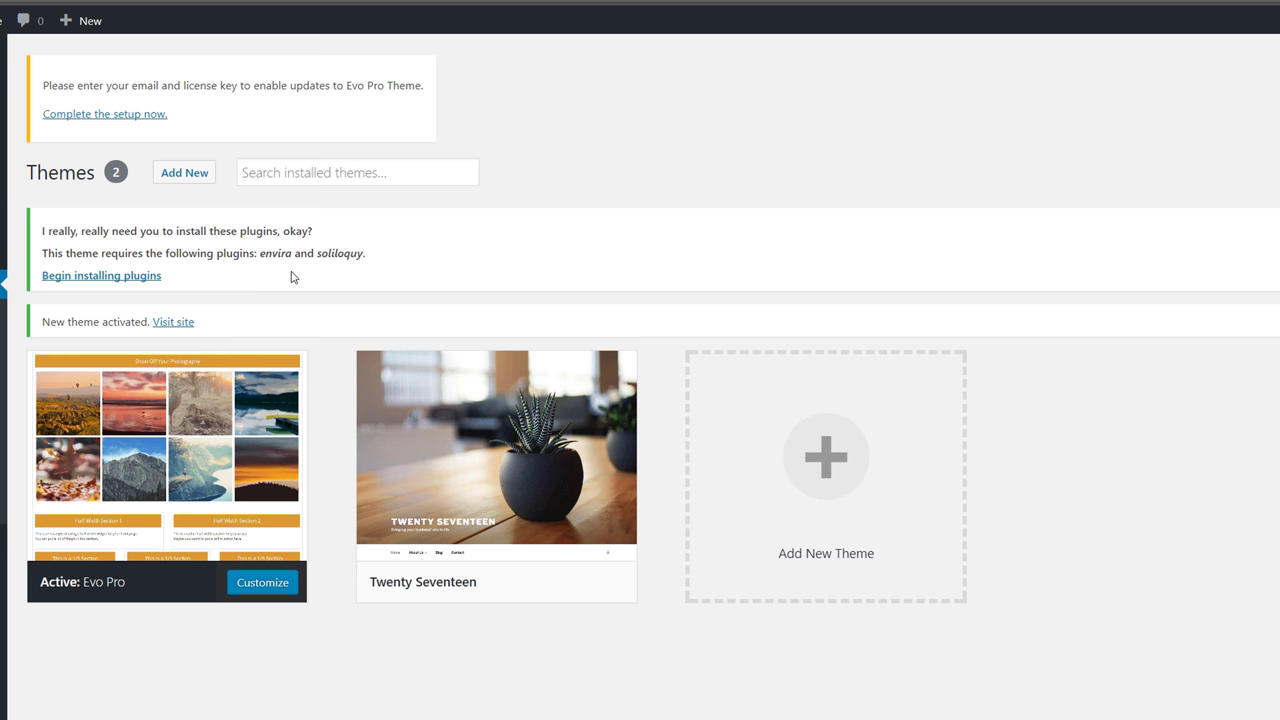
# - Enter and save the Evo Pro license e-mail address and license key
pyautogui.click(130, 120)
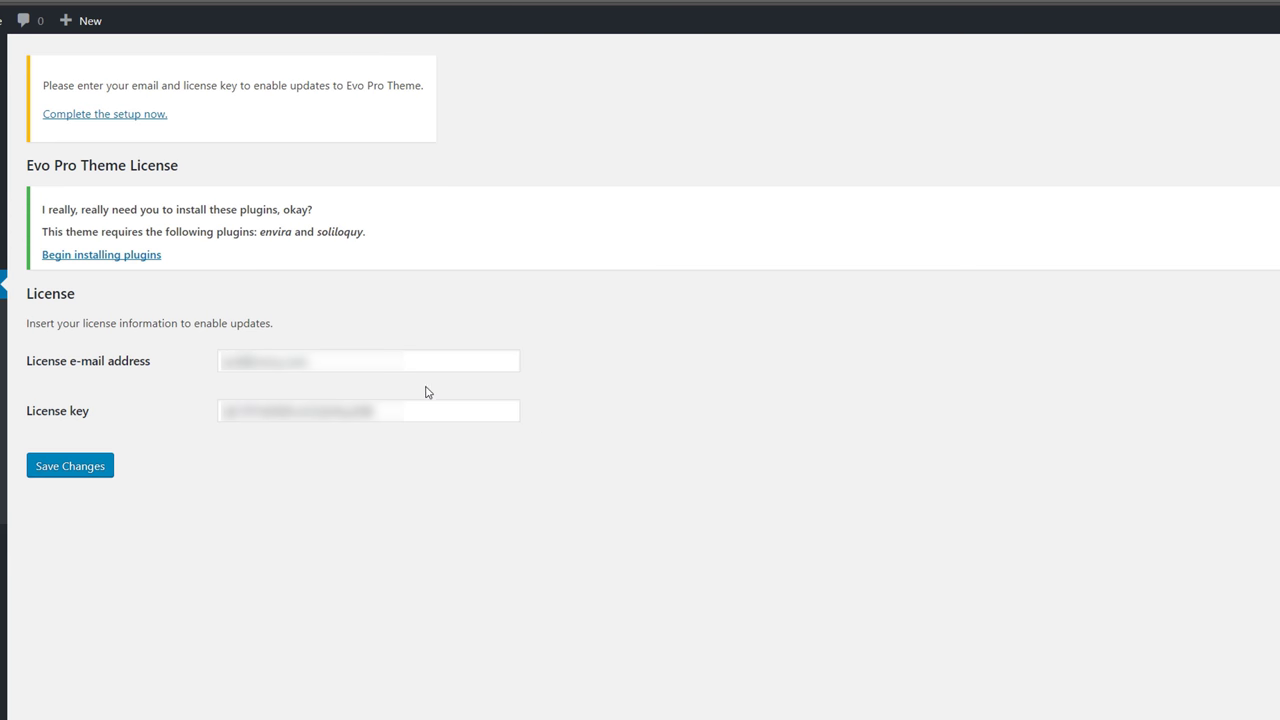
pyautogui.click(63, 469)
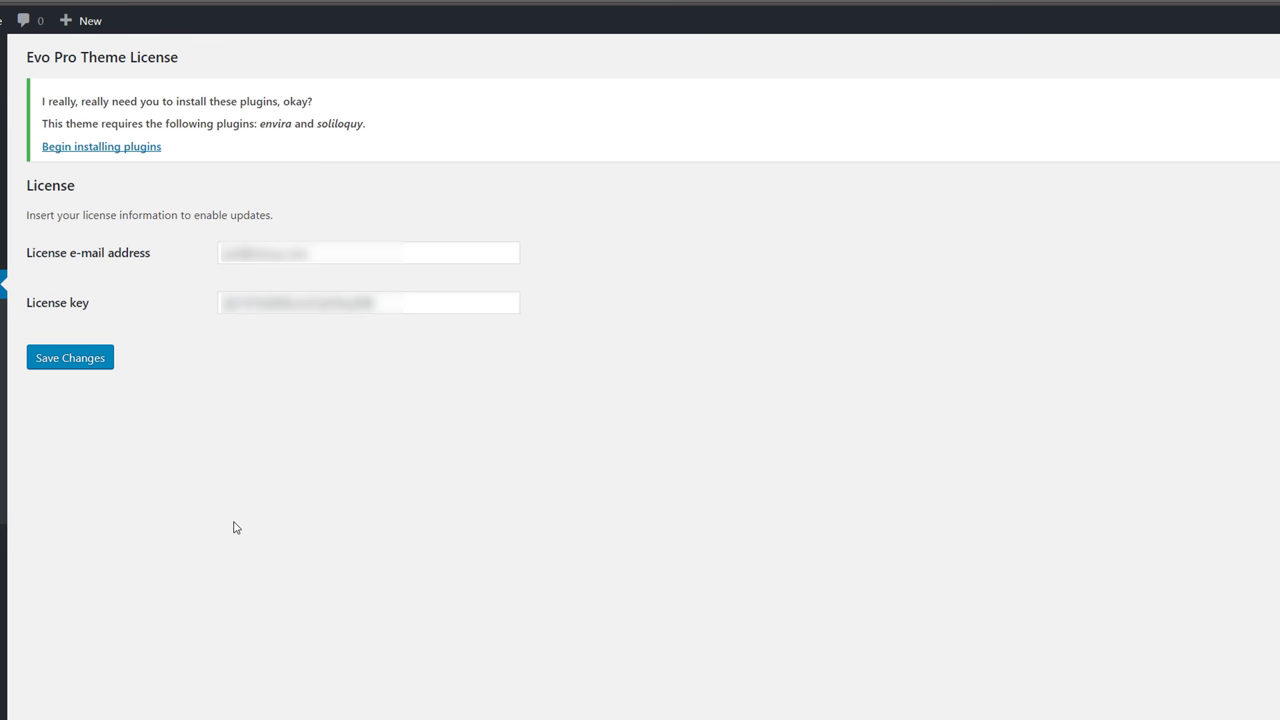
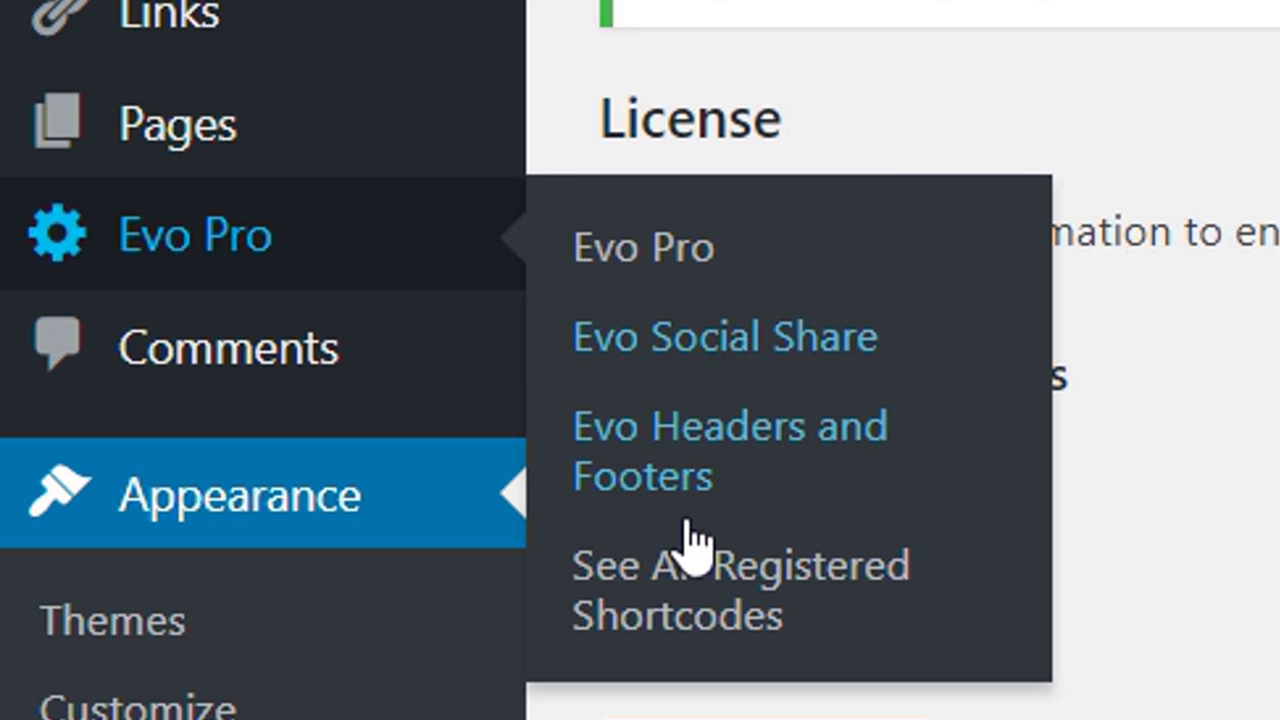
# - Browse the Evo Pro headers/footers, shortcodes, widgets, customizer and links docs, then open Evo Social Share
pyautogui.click(220, 222)
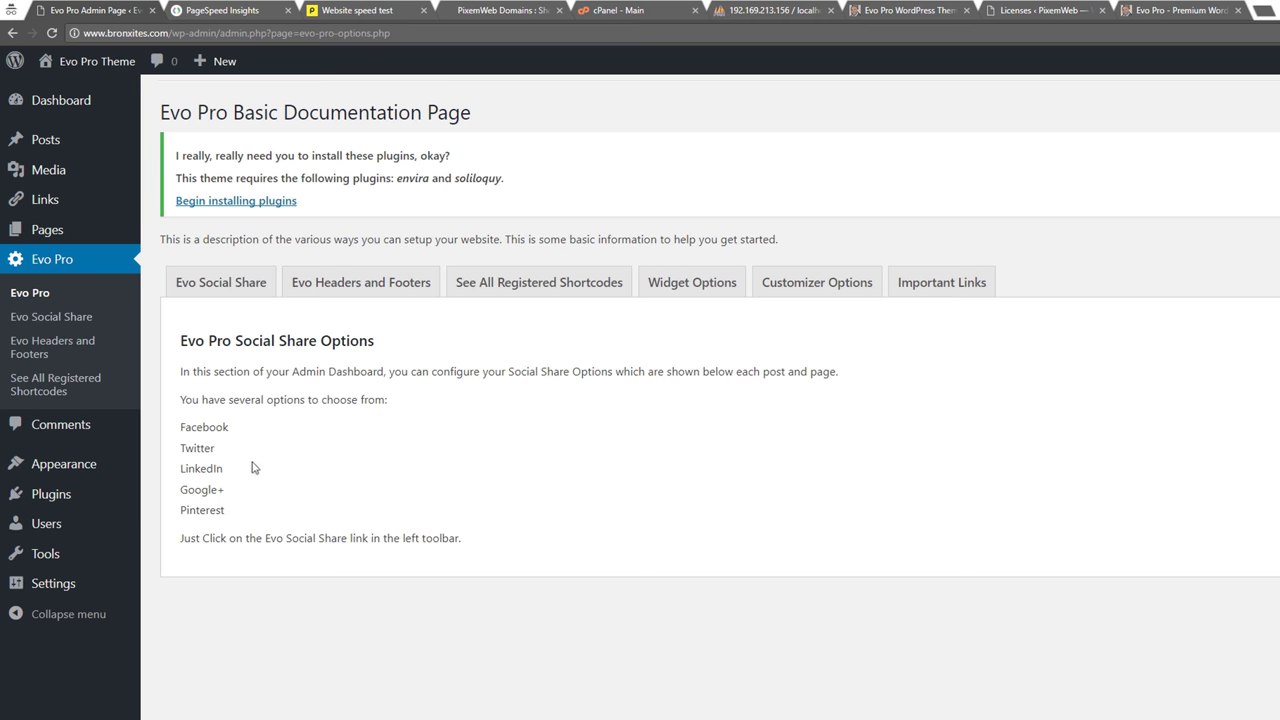
pyautogui.click(366, 295)
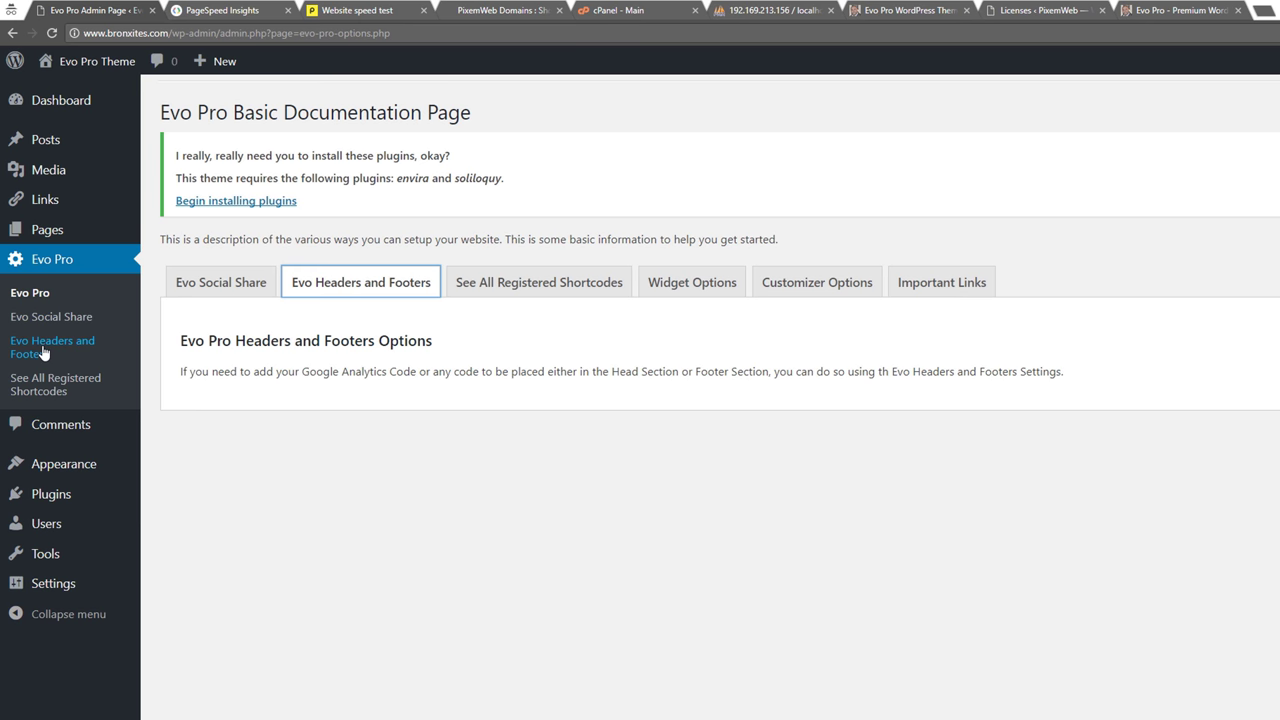
pyautogui.click(557, 289)
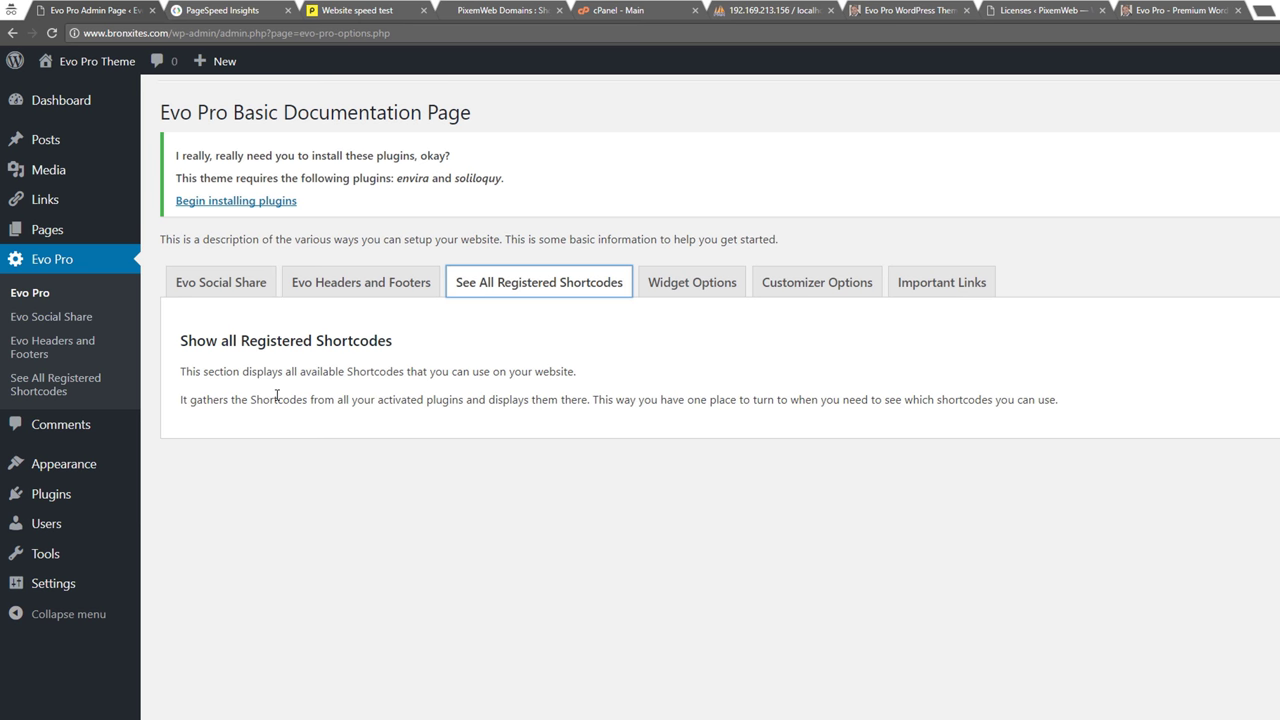
pyautogui.click(692, 285)
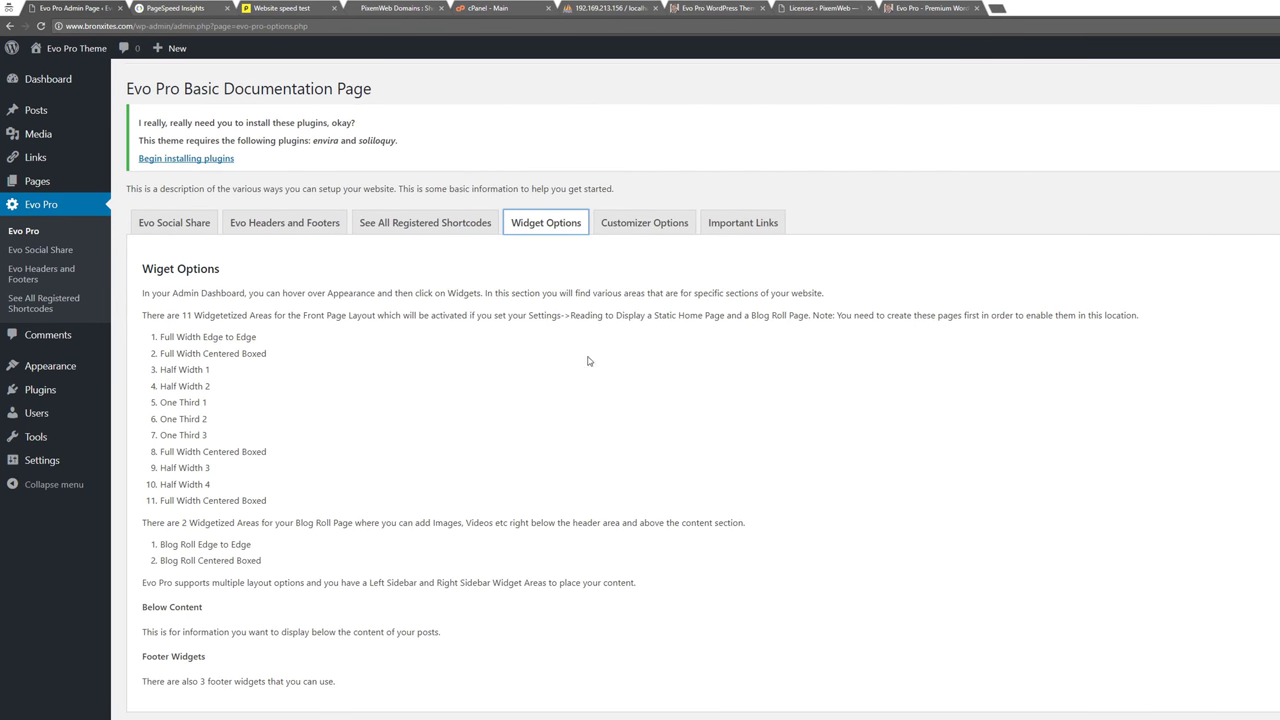
pyautogui.click(644, 222)
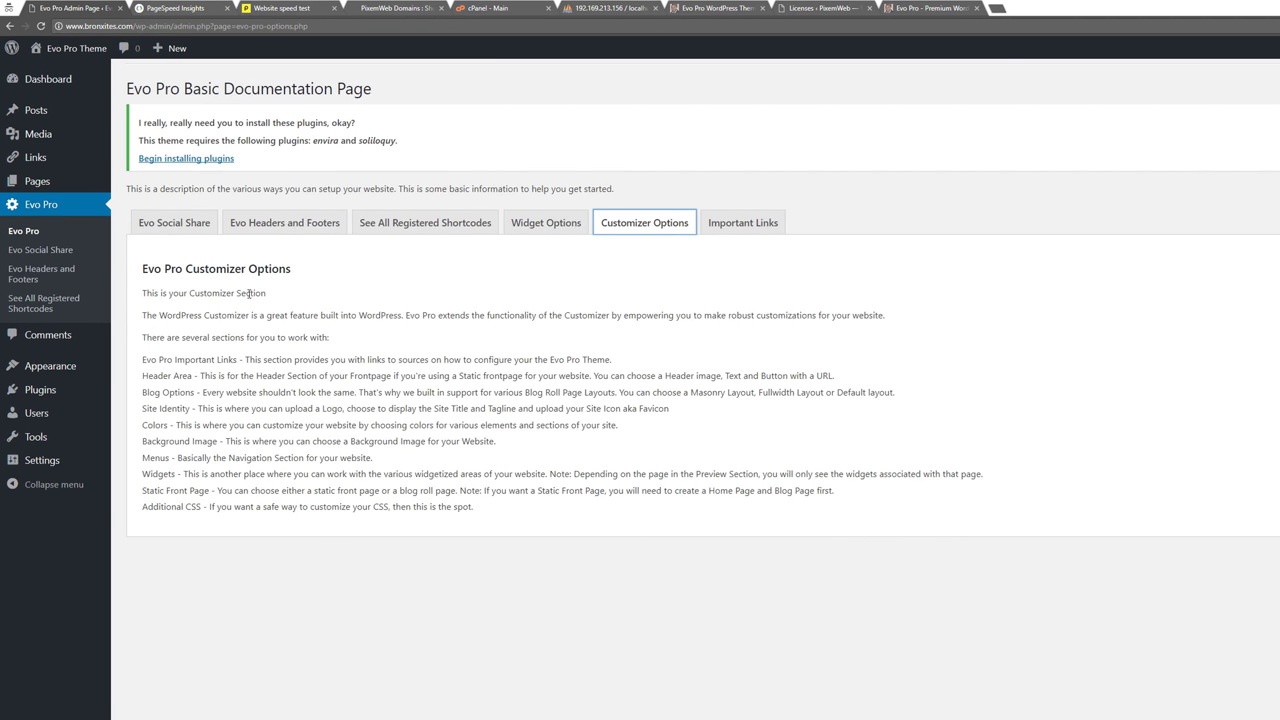
pyautogui.click(752, 224)
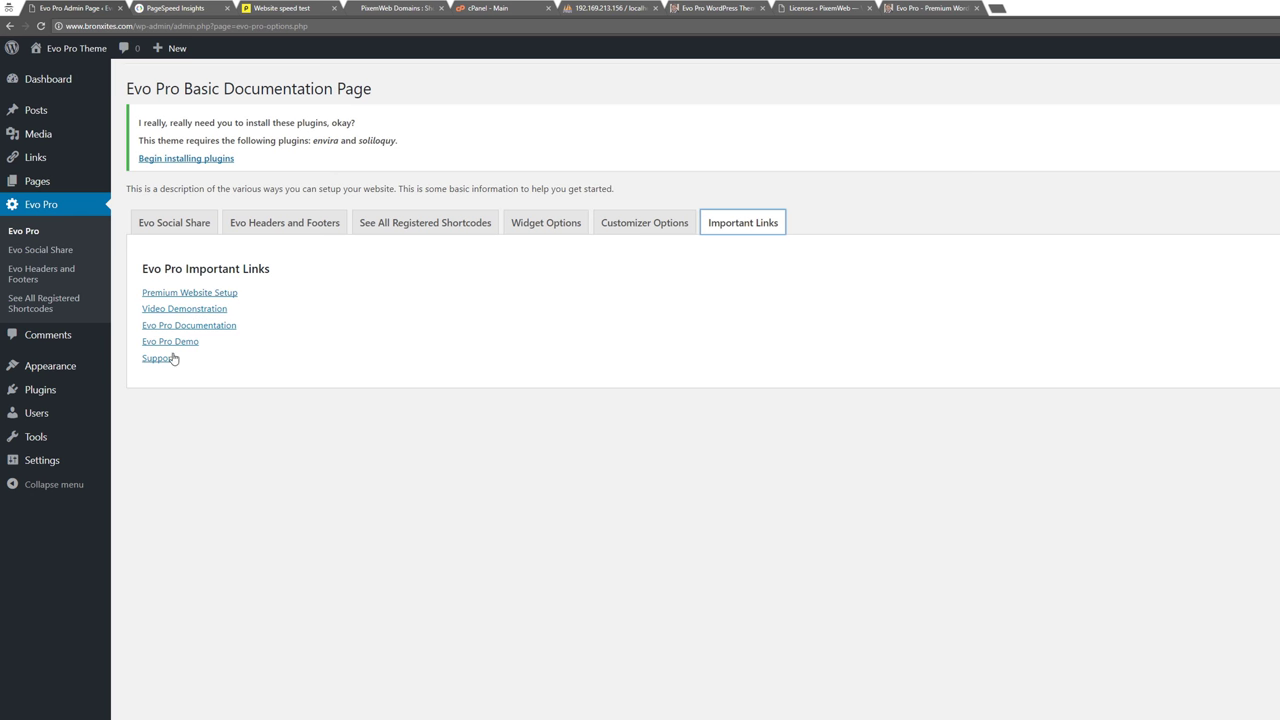
pyautogui.click(150, 224)
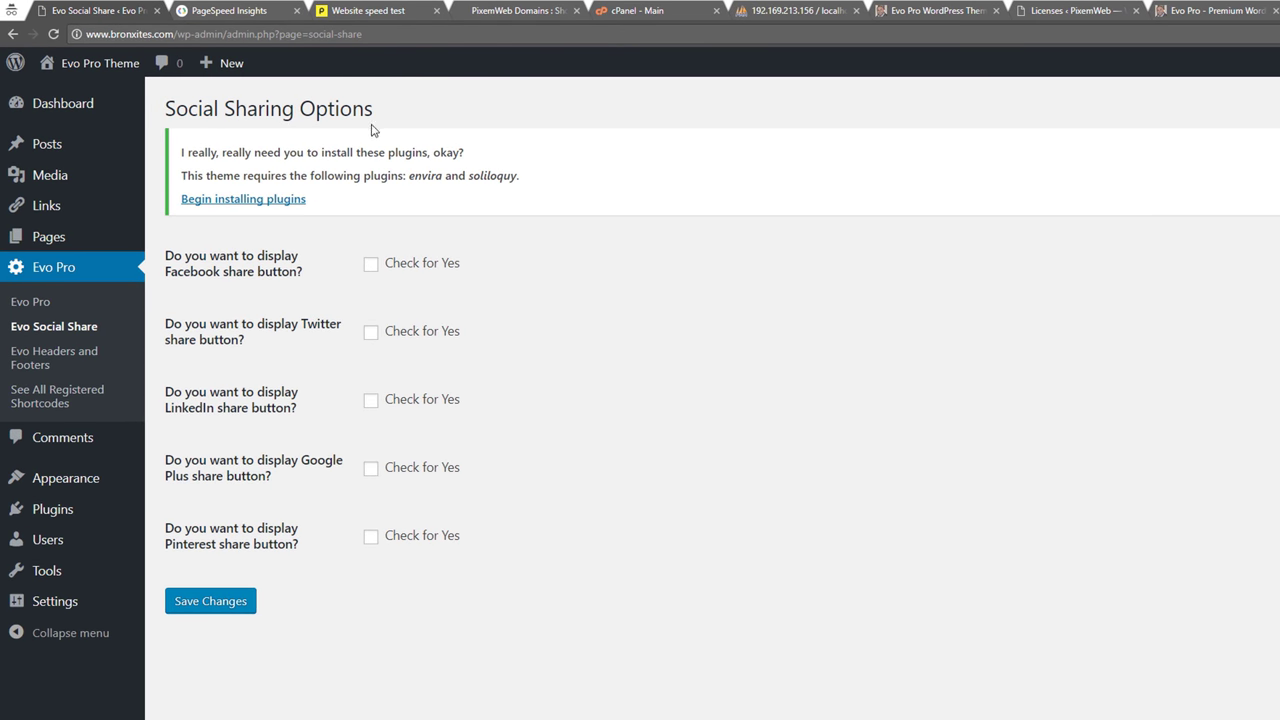
# - Enable Facebook, Twitter, LinkedIn, Google Plus and Pinterest share buttons and save
pyautogui.click(370, 268)
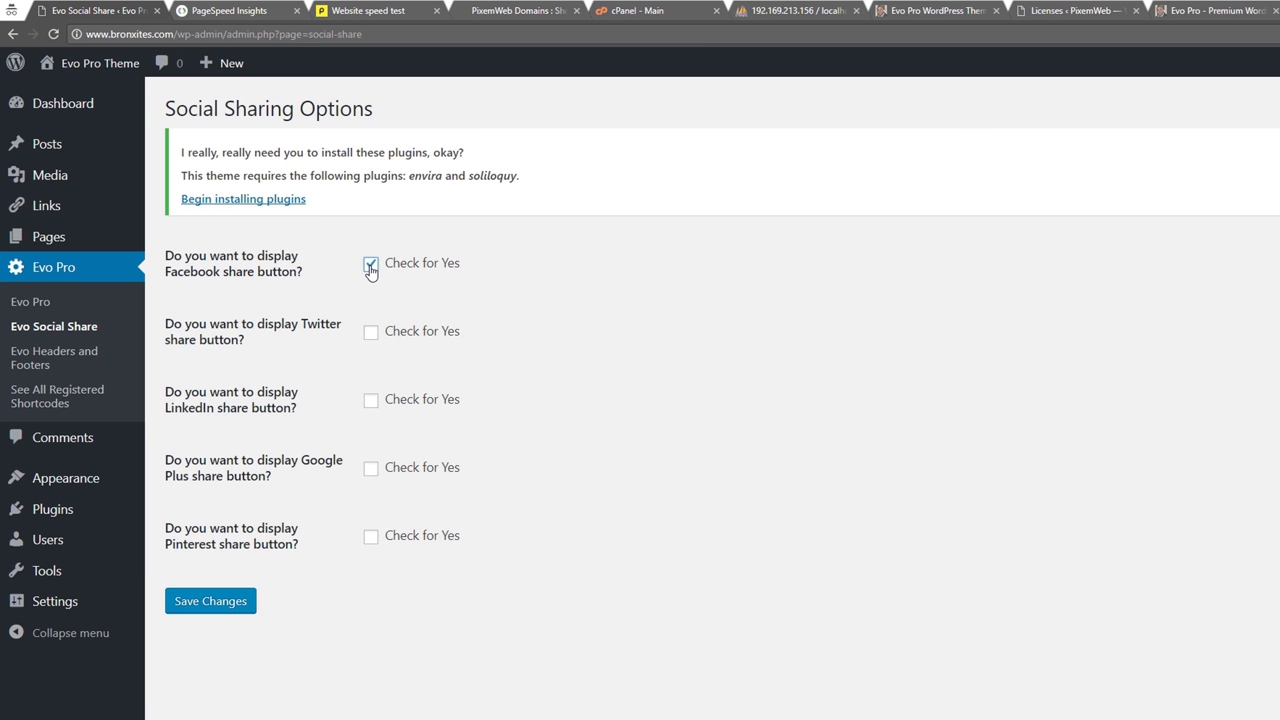
pyautogui.click(370, 334)
pyautogui.click(371, 402)
pyautogui.click(371, 467)
pyautogui.click(371, 538)
pyautogui.click(223, 605)
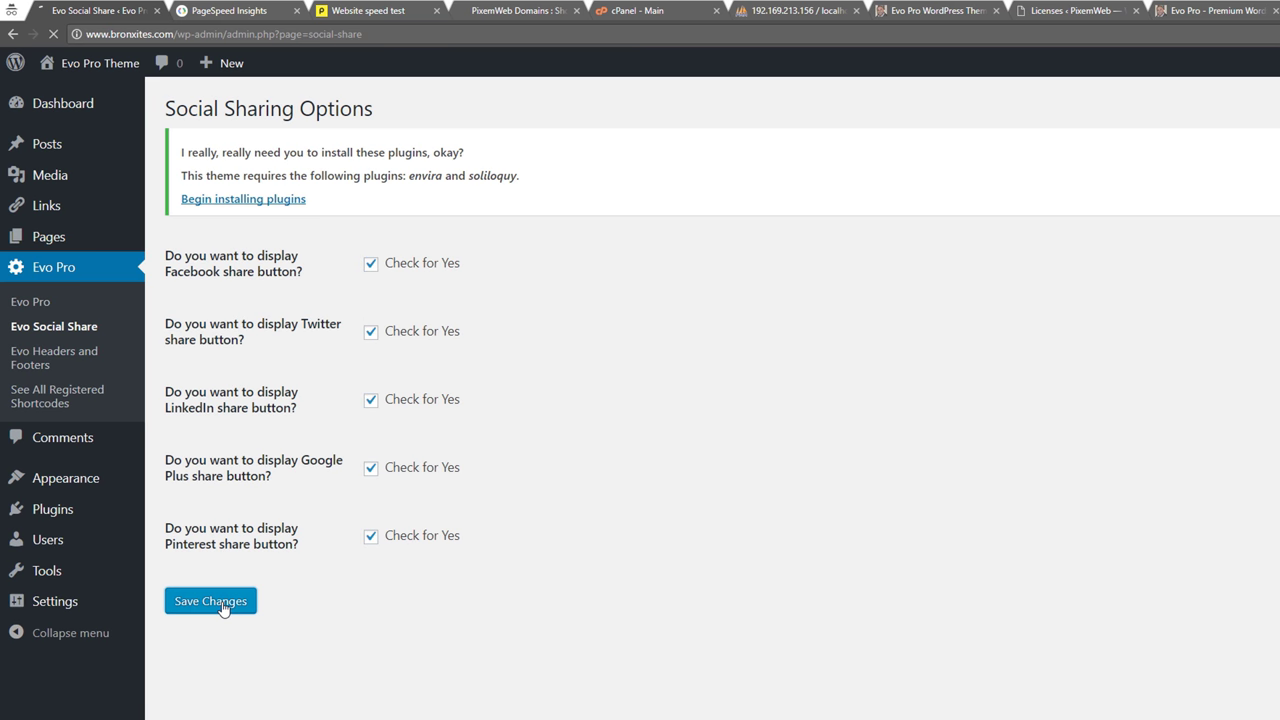
# - Review the Evo Headers and Footers head and footer code areas, then view all registered shortcodes
pyautogui.click(52, 352)
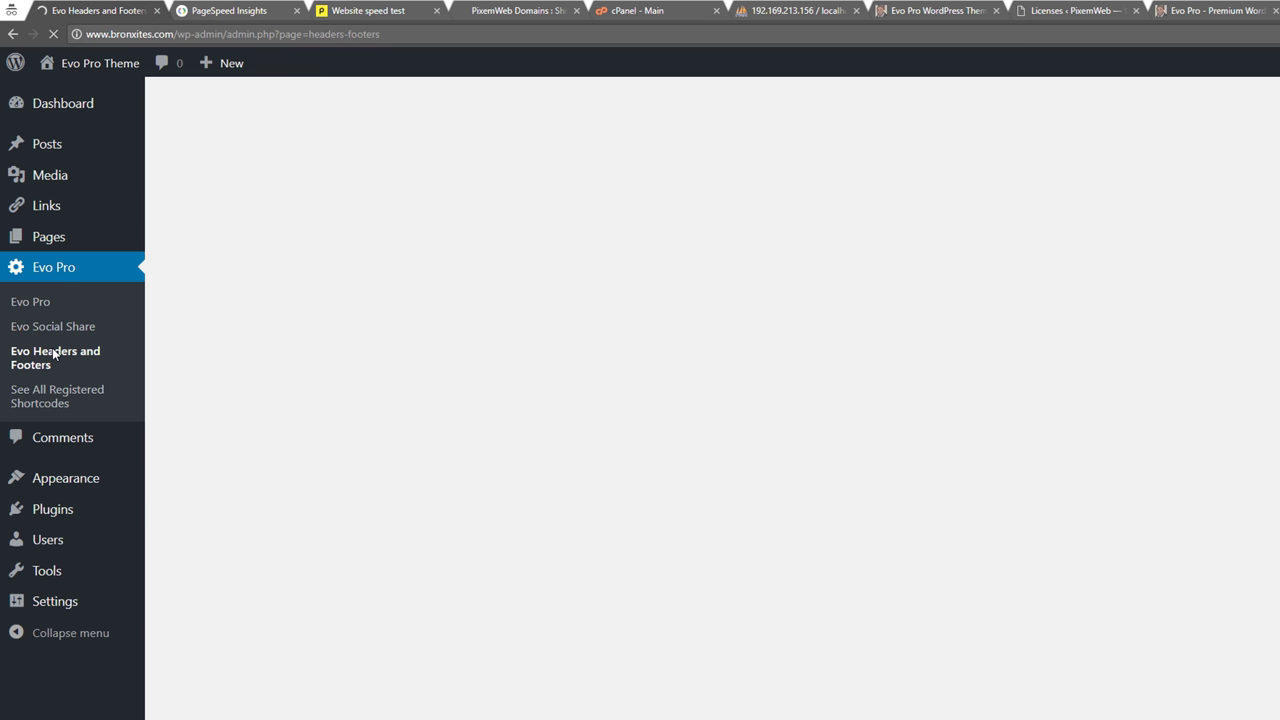
pyautogui.click(480, 287)
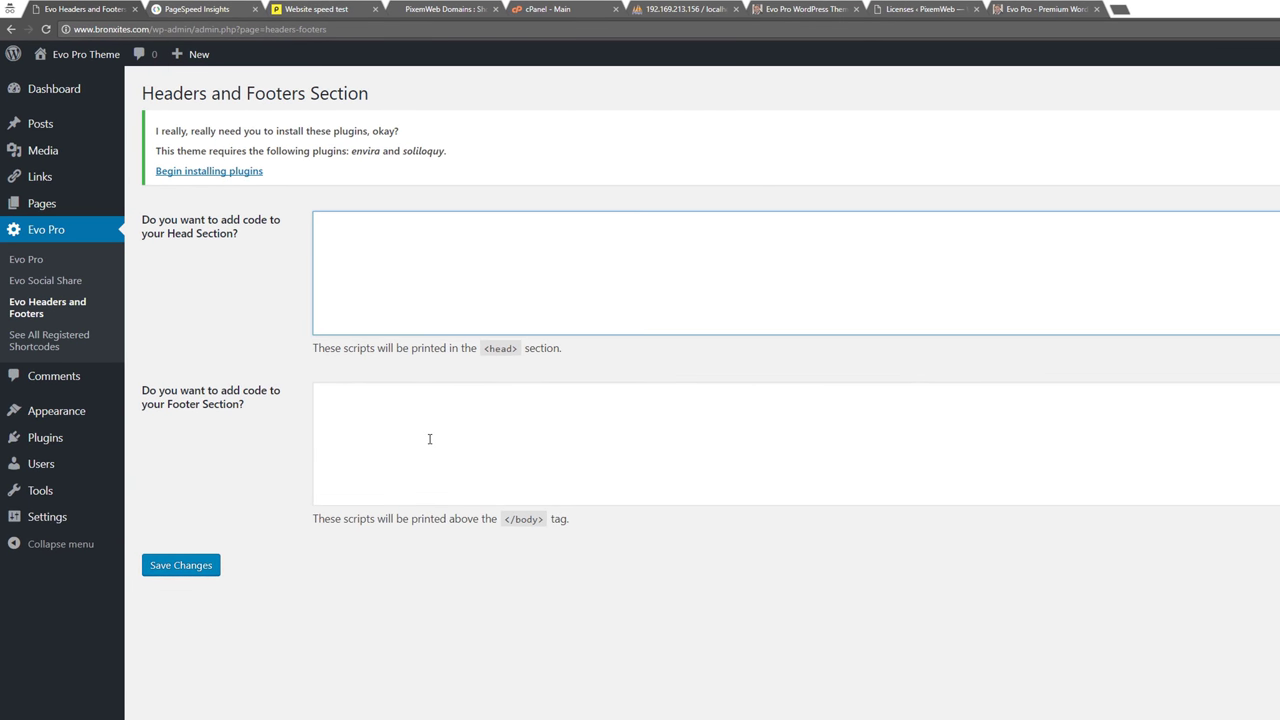
pyautogui.click(429, 439)
pyautogui.click(421, 290)
pyautogui.click(466, 428)
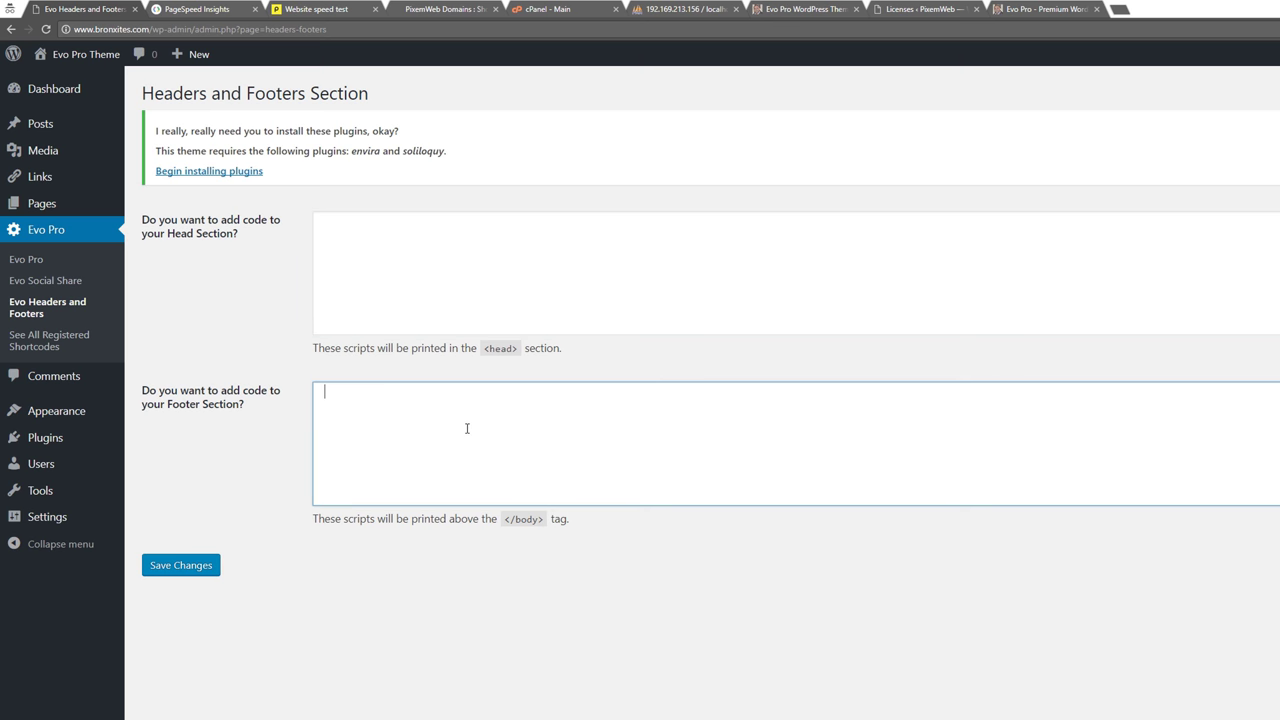
pyautogui.click(492, 302)
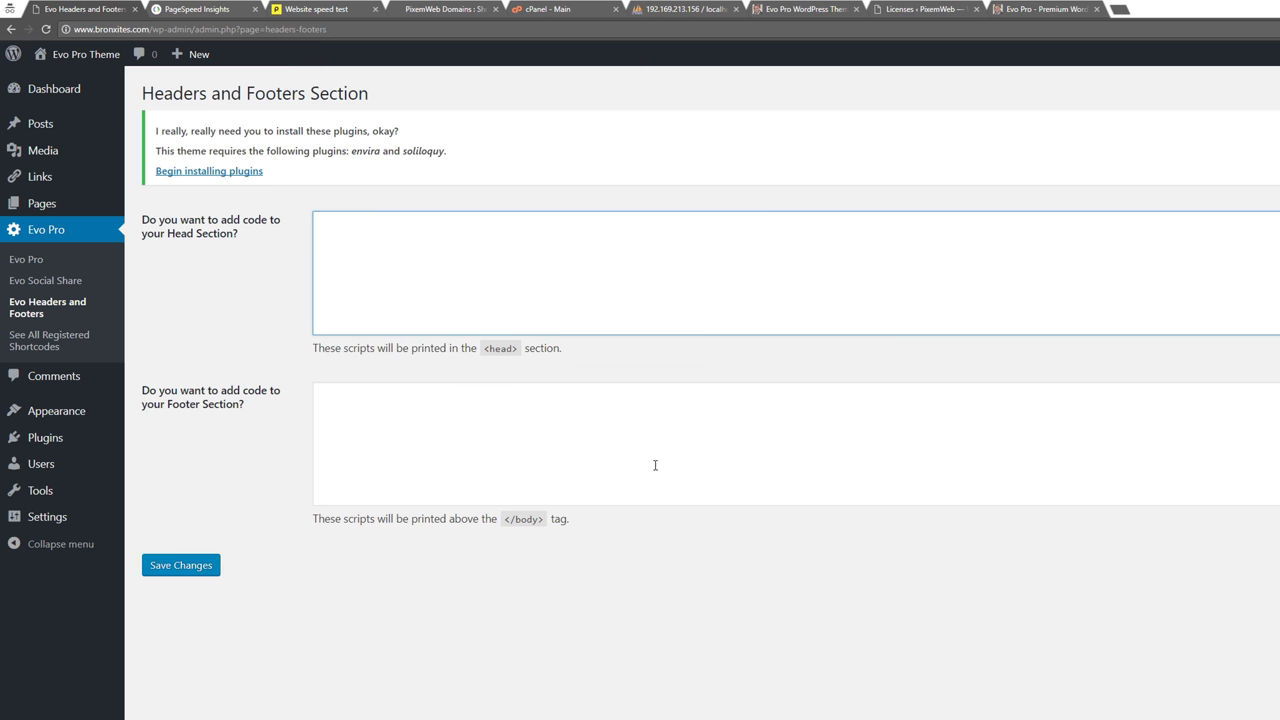
pyautogui.click(43, 336)
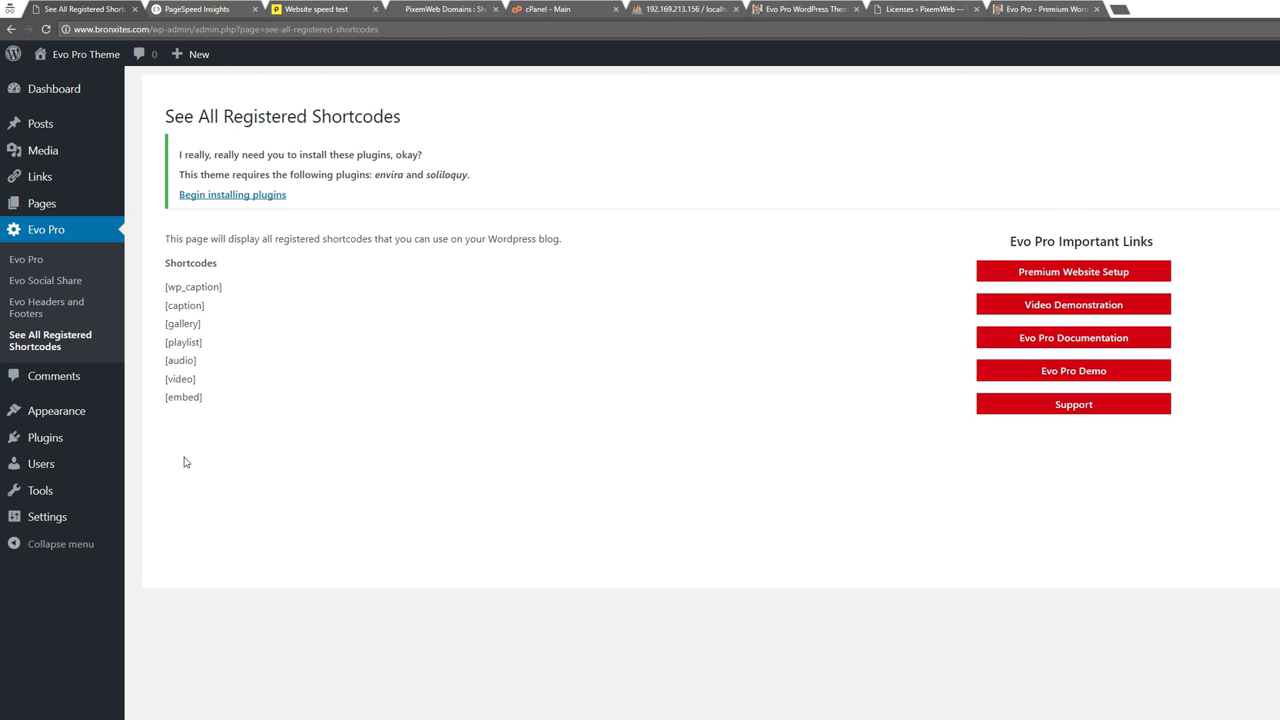
# - In Your Profile, set the Title to 'Web Developer' and enter a direct phone number
pyautogui.moveTo(59, 470)
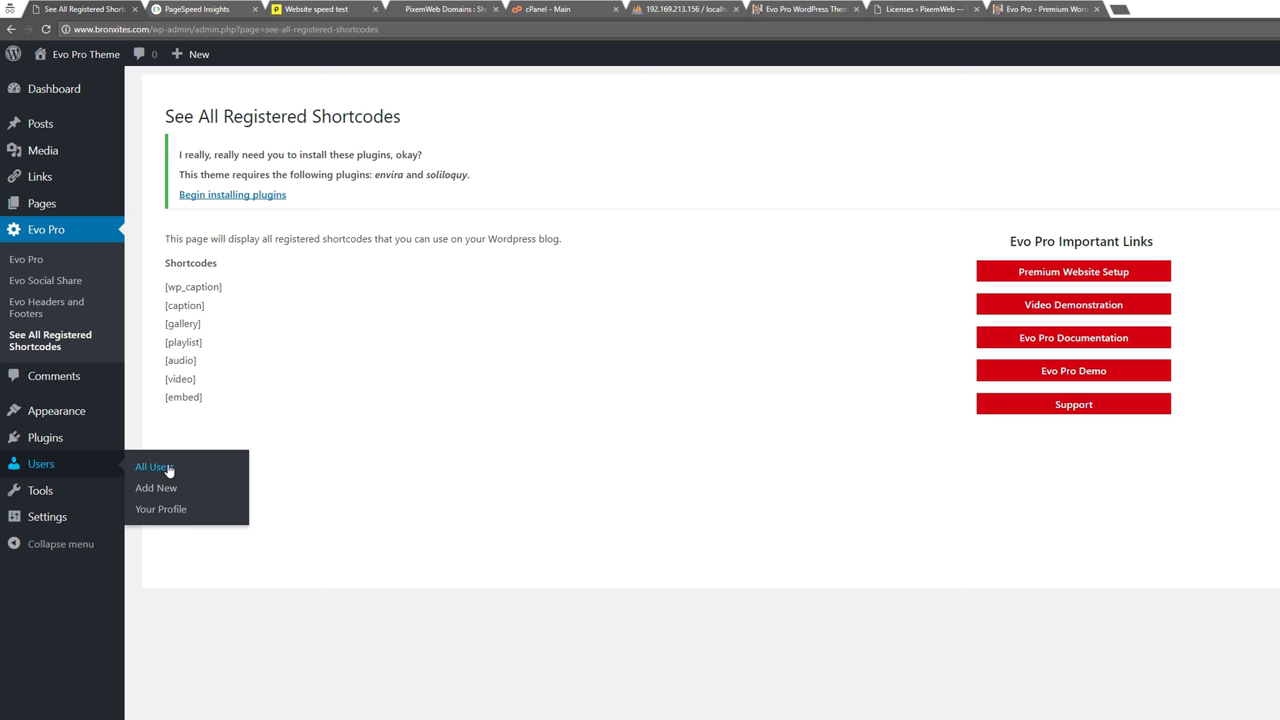
pyautogui.click(157, 508)
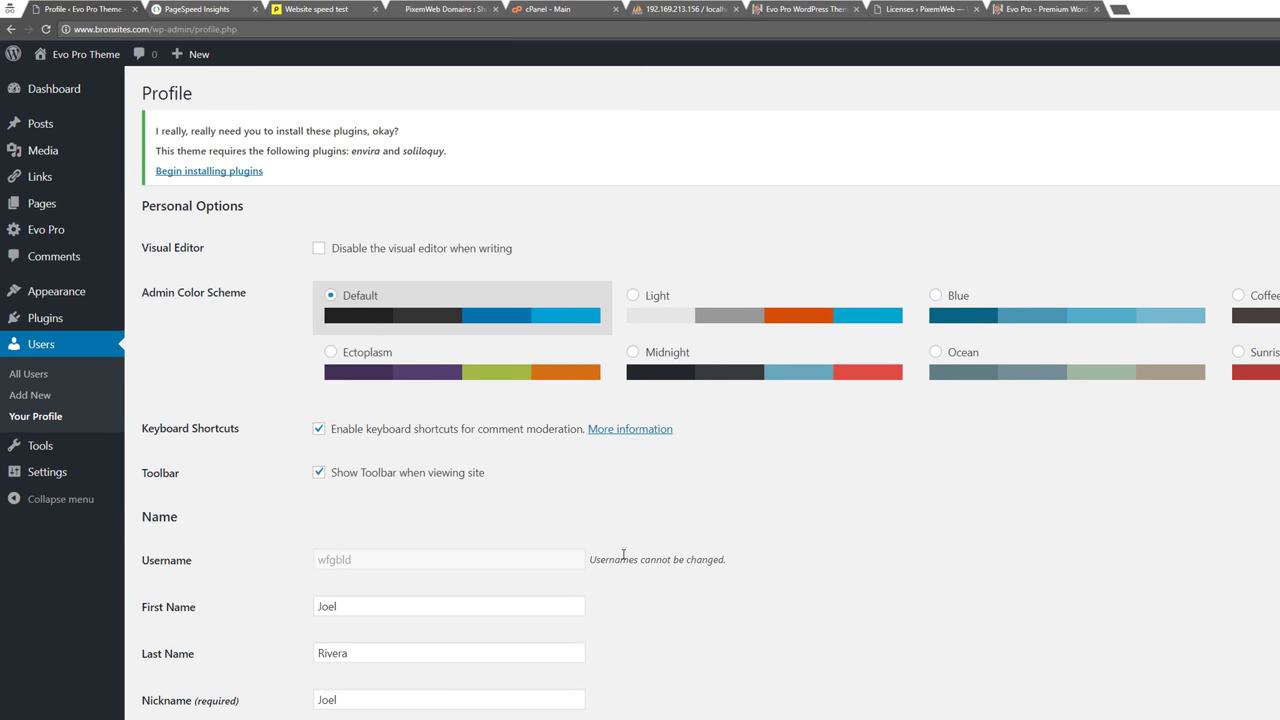
pyautogui.scroll(-8, 986, 623)
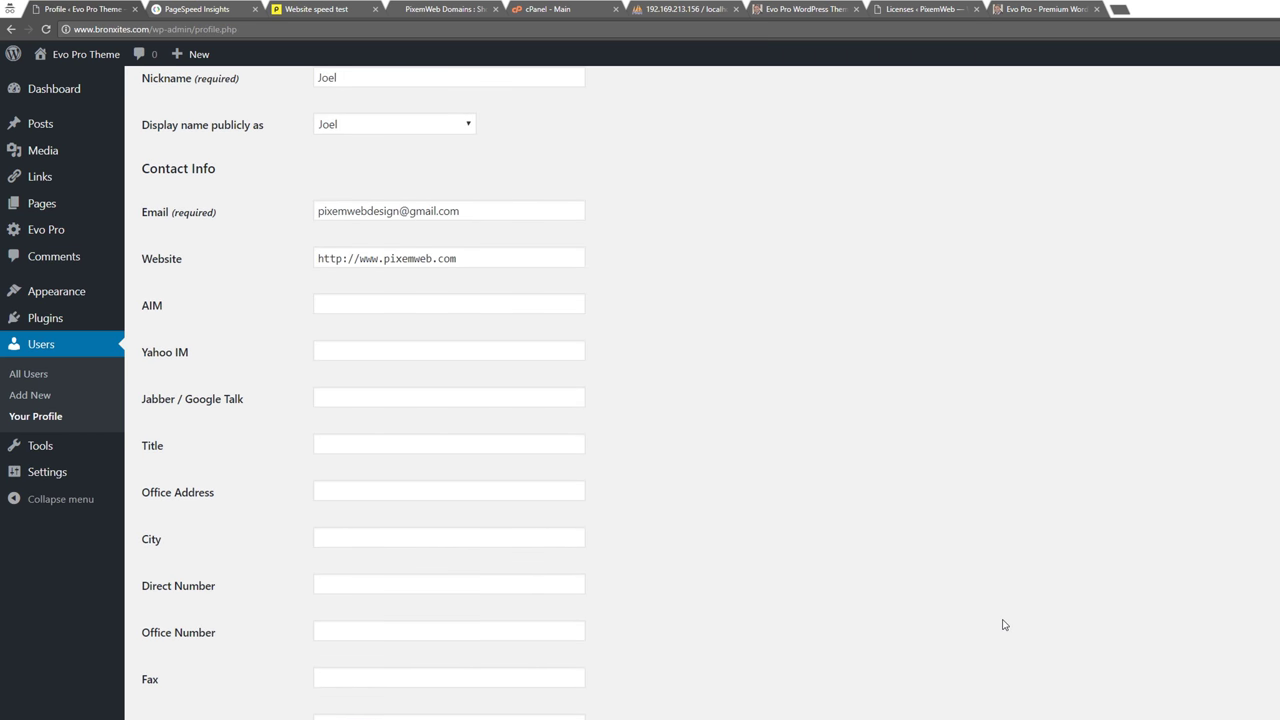
pyautogui.scroll(-1, 1000, 623)
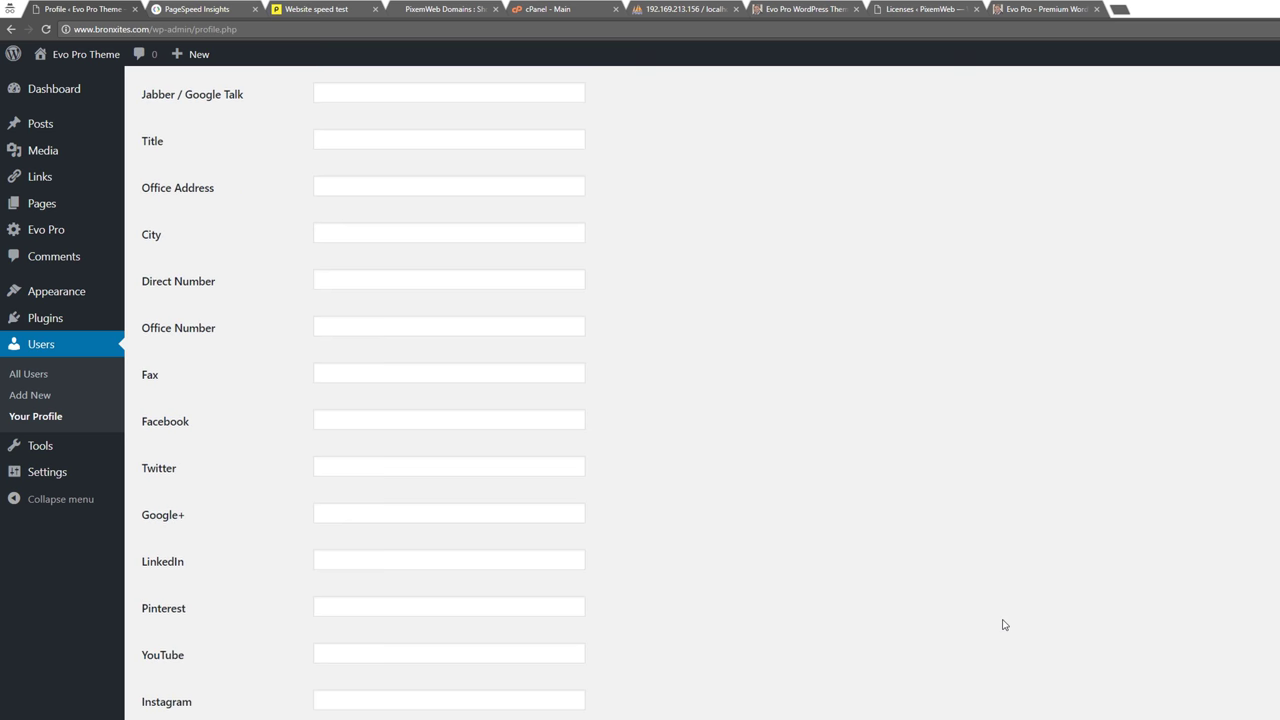
pyautogui.click(387, 130)
pyautogui.write('Web Developer')
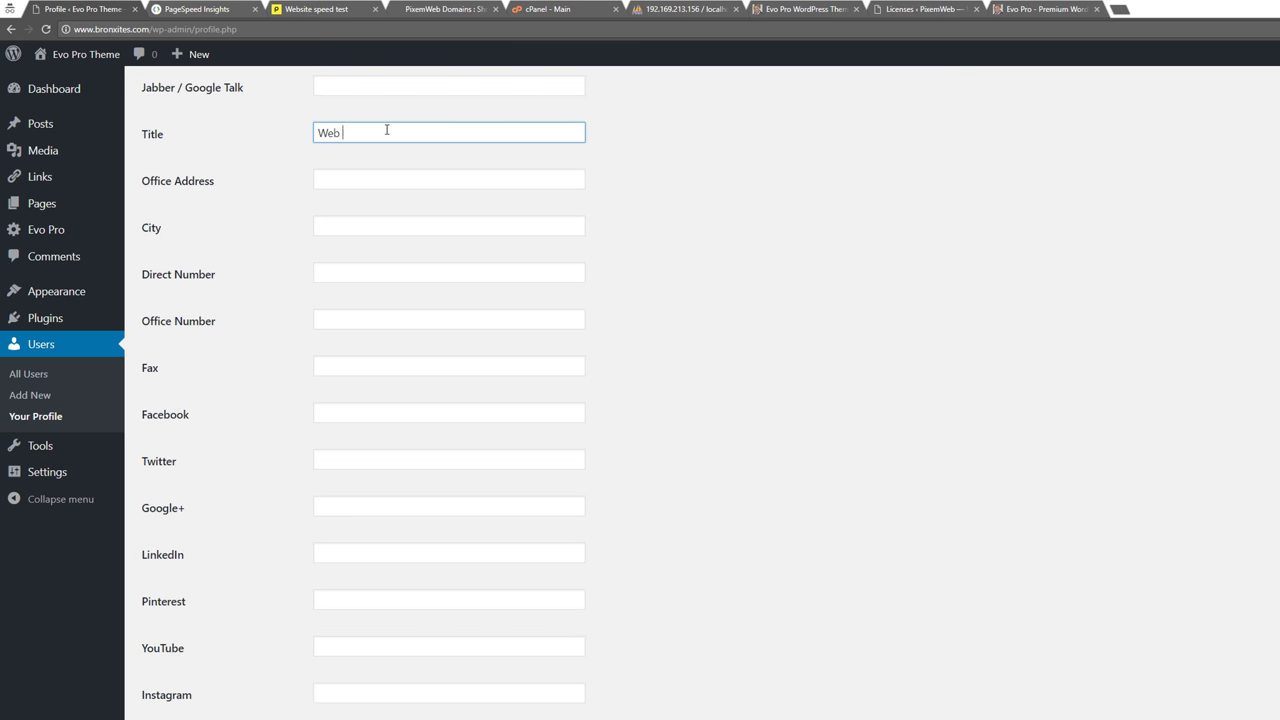
pyautogui.click(345, 273)
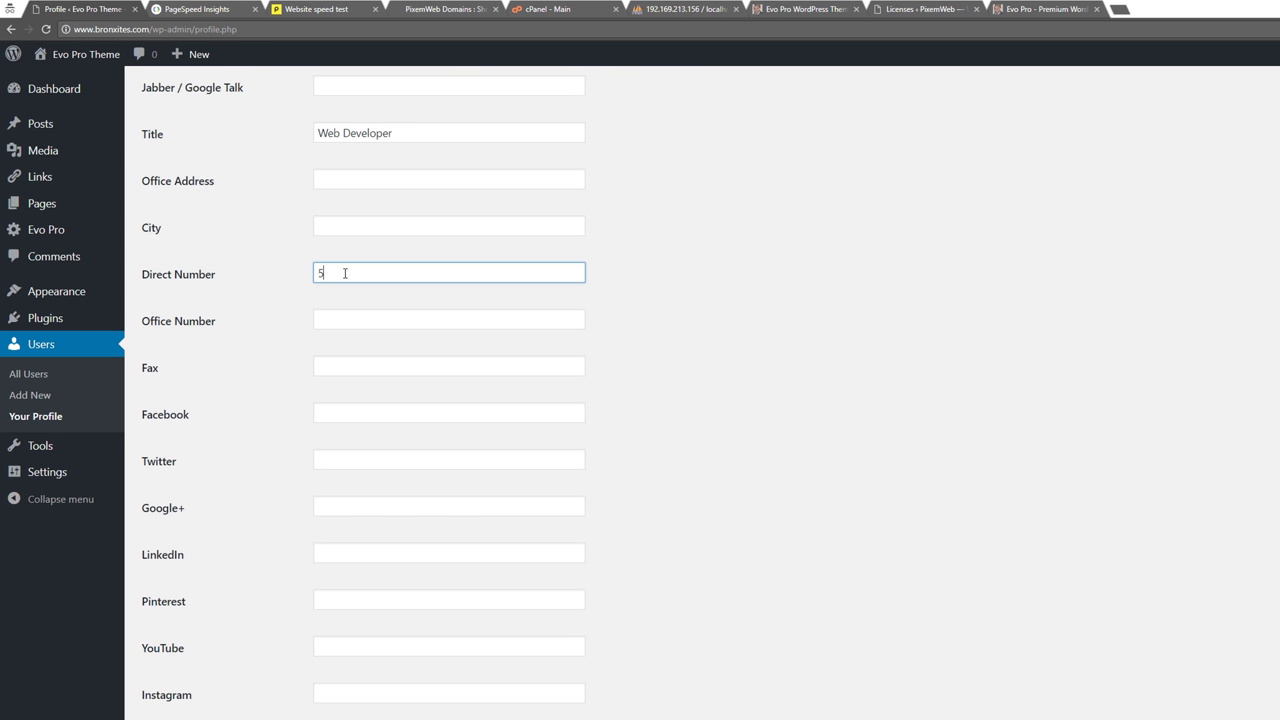
pyautogui.write('555-555-5555')
# - Fill the social link fields with '#' placeholders and update the profile
pyautogui.click(406, 410)
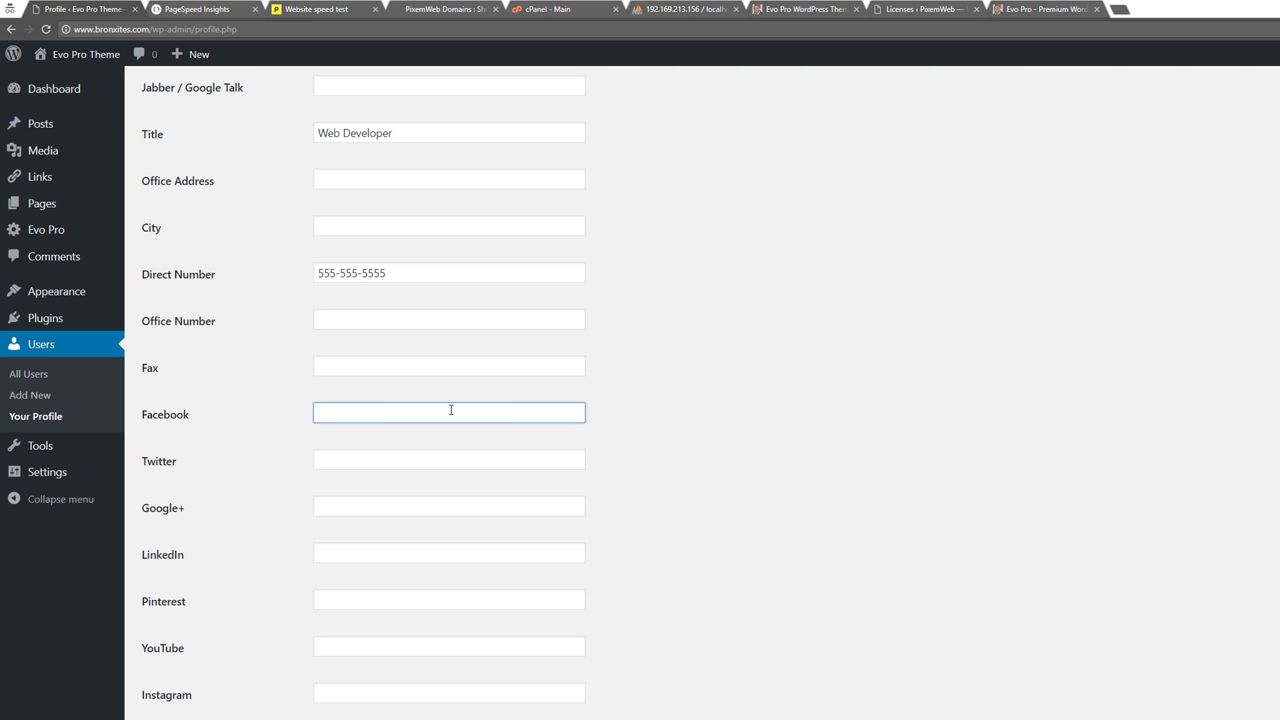
pyautogui.click(407, 461)
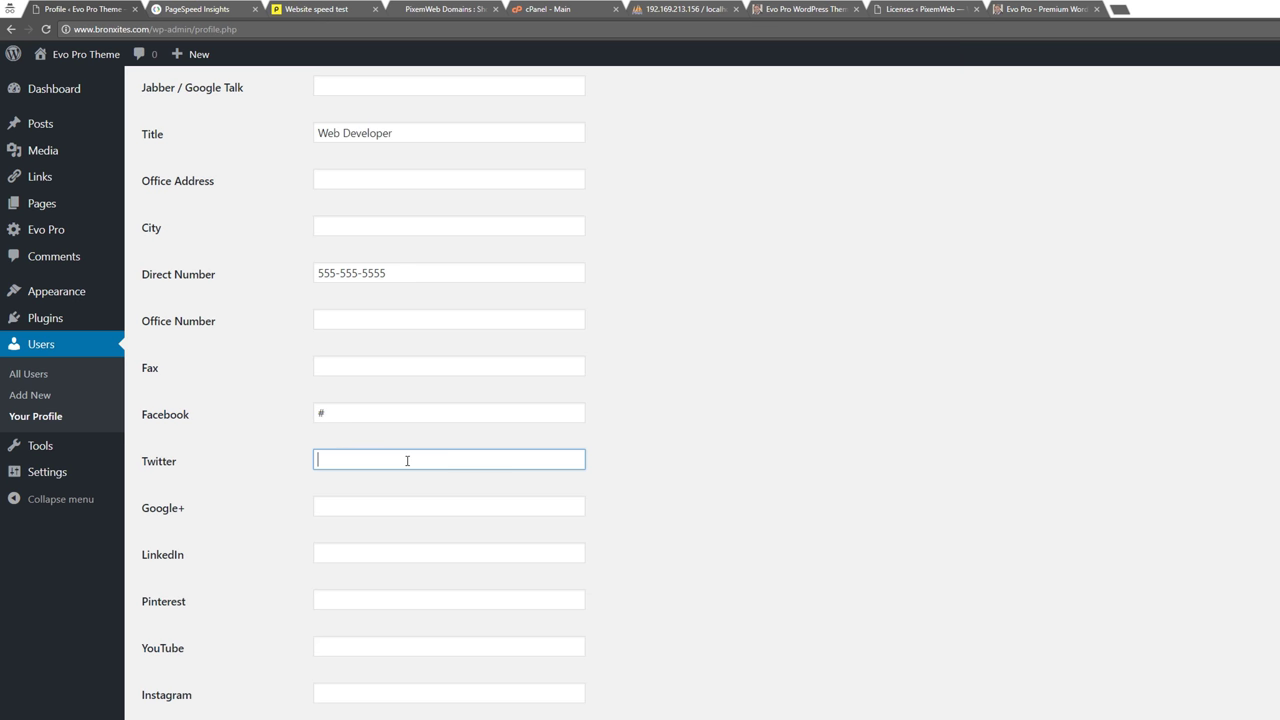
pyautogui.write('#')
pyautogui.press('Tab')
pyautogui.write('#')
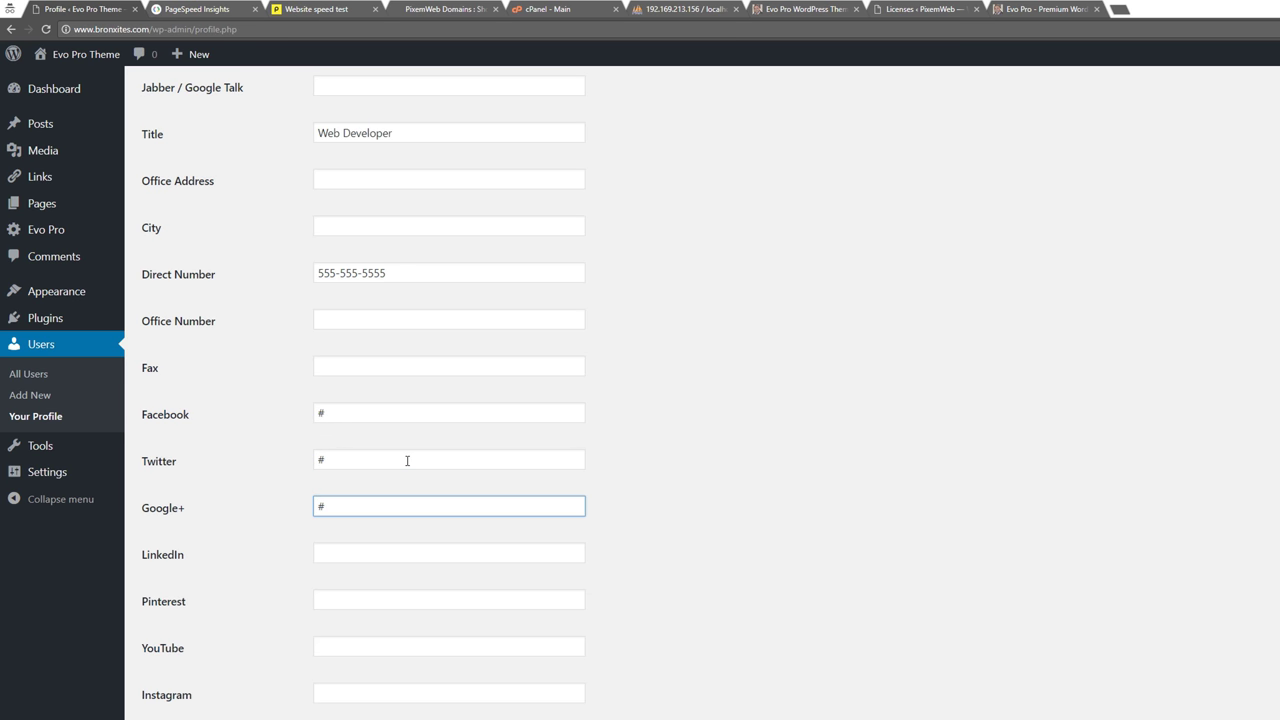
pyautogui.press('Tab')
pyautogui.write('#')
pyautogui.press('Tab')
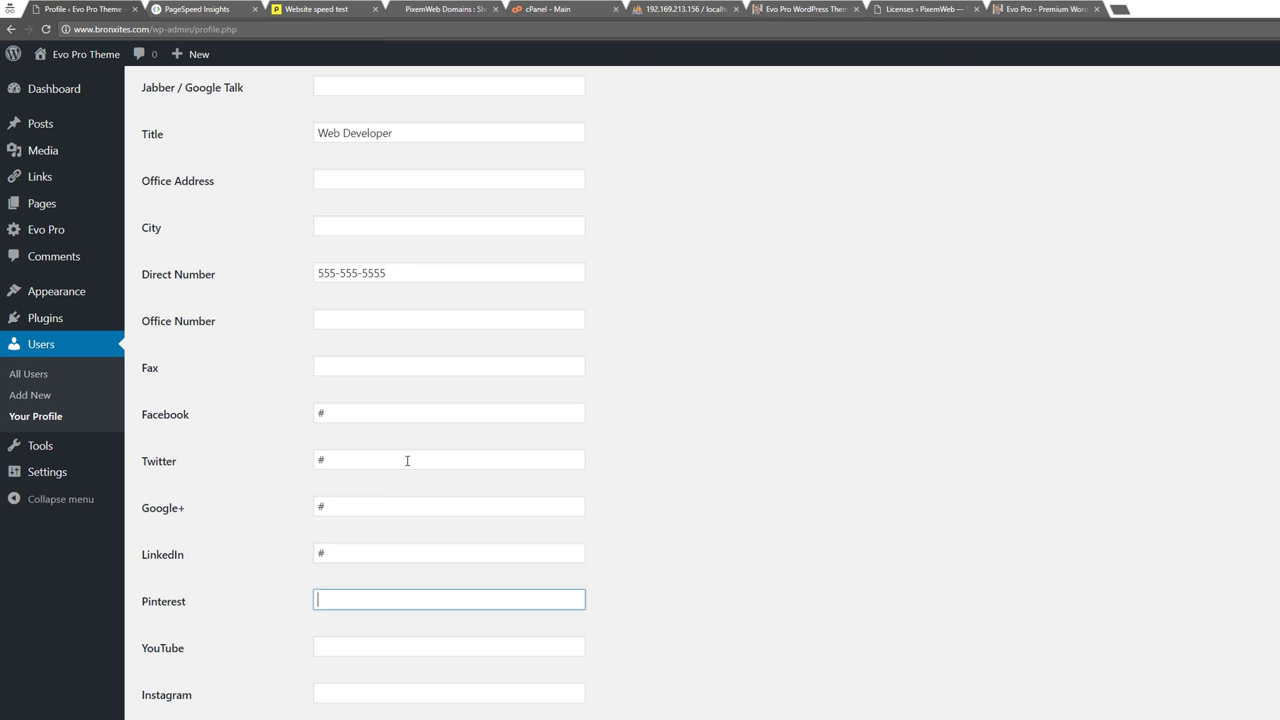
pyautogui.write('#')
pyautogui.press('Tab')
pyautogui.write('#')
pyautogui.press('Tab')
pyautogui.write('#')
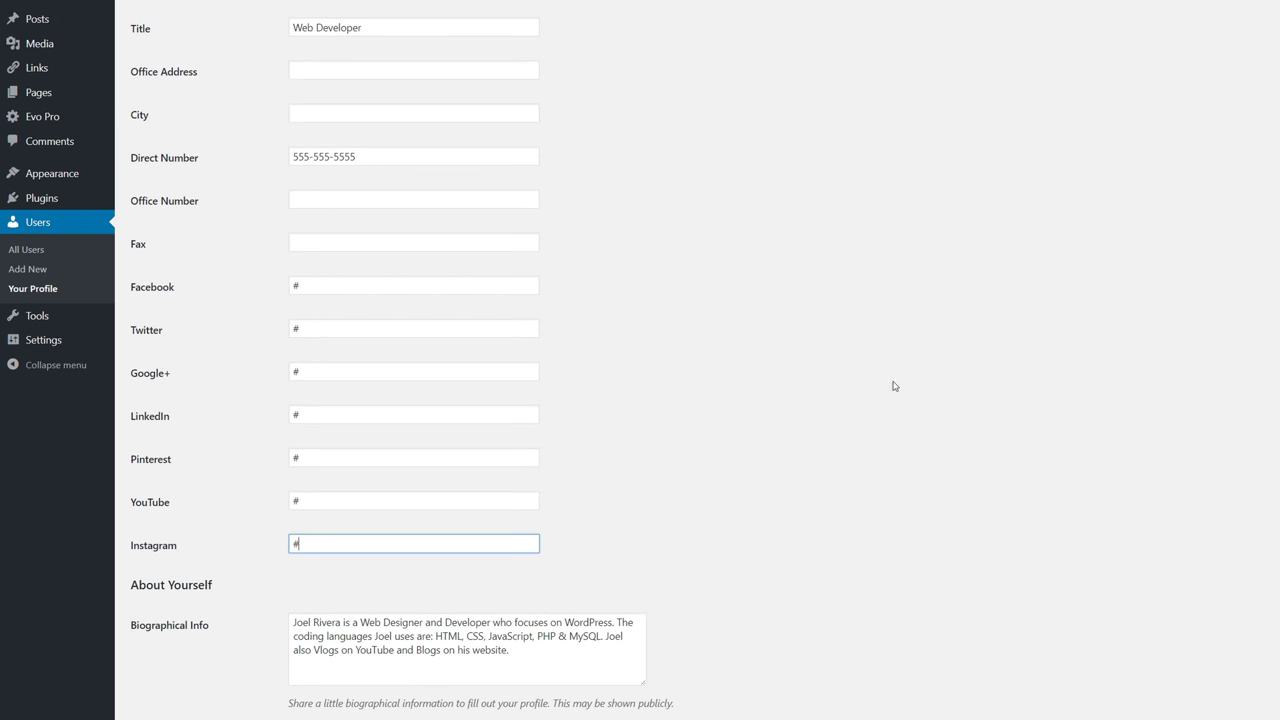
pyautogui.scroll(-3, 894, 386)
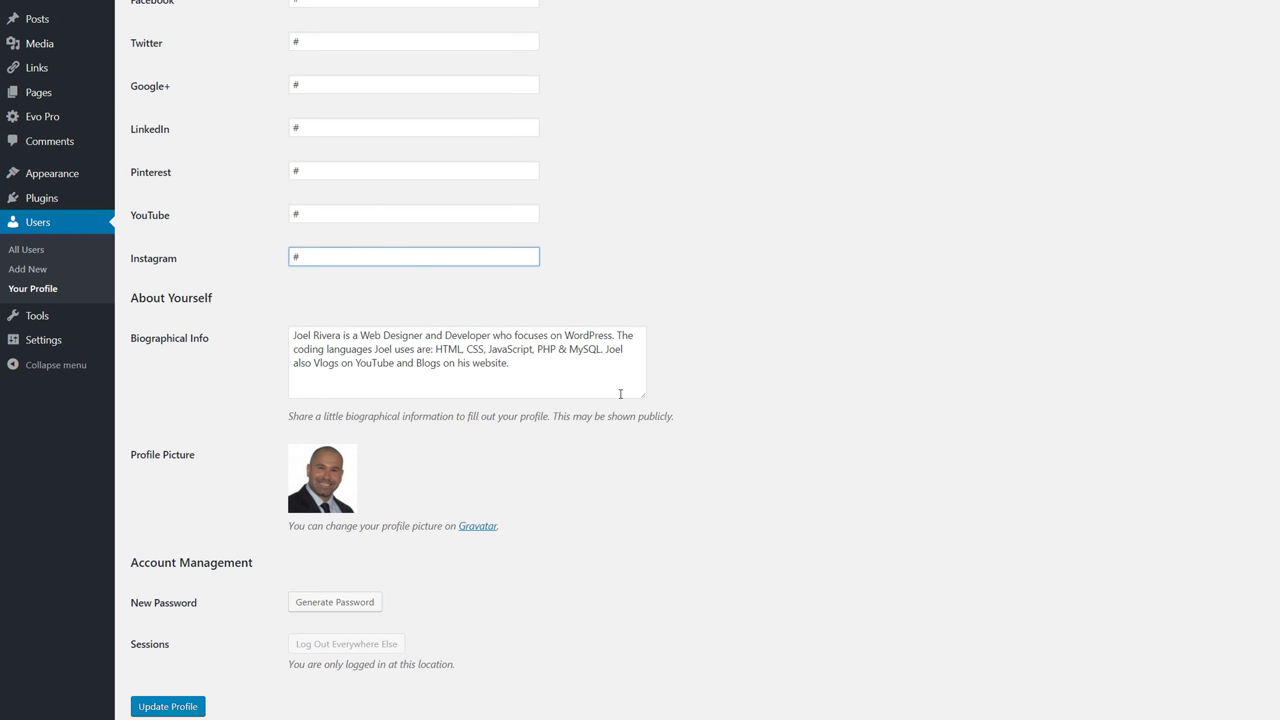
pyautogui.scroll(-1, 622, 394)
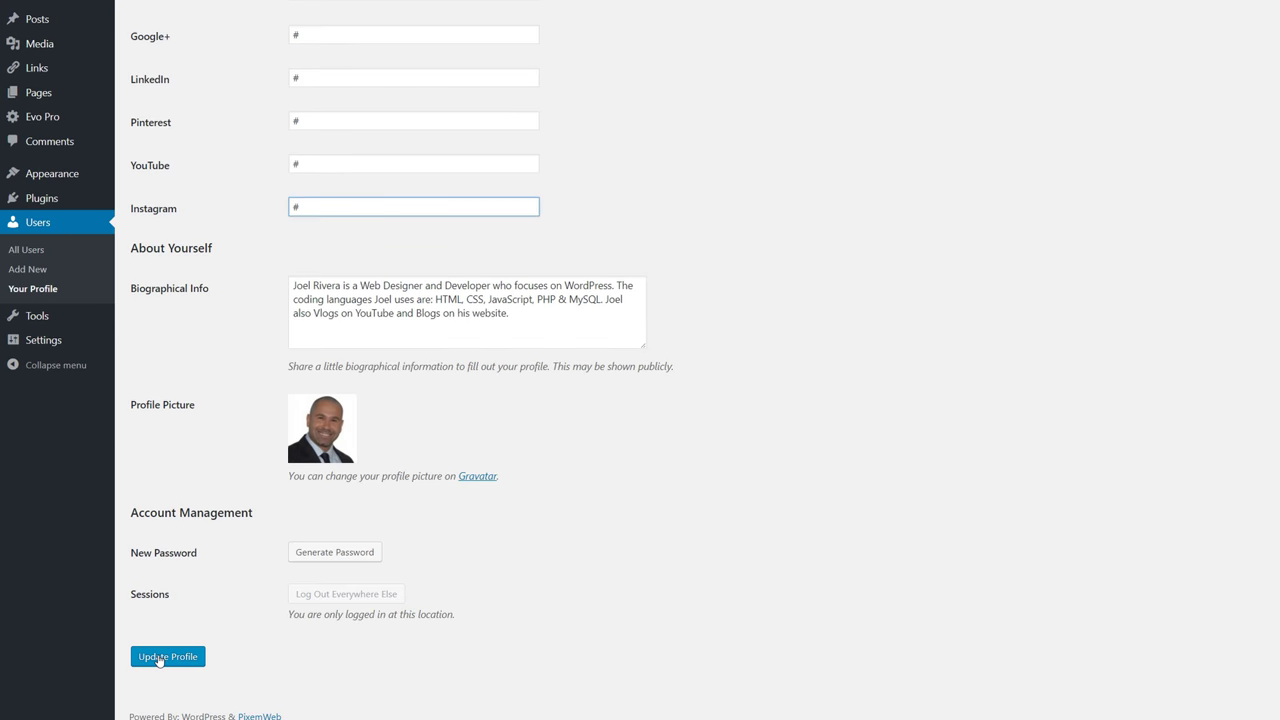
pyautogui.click(159, 658)
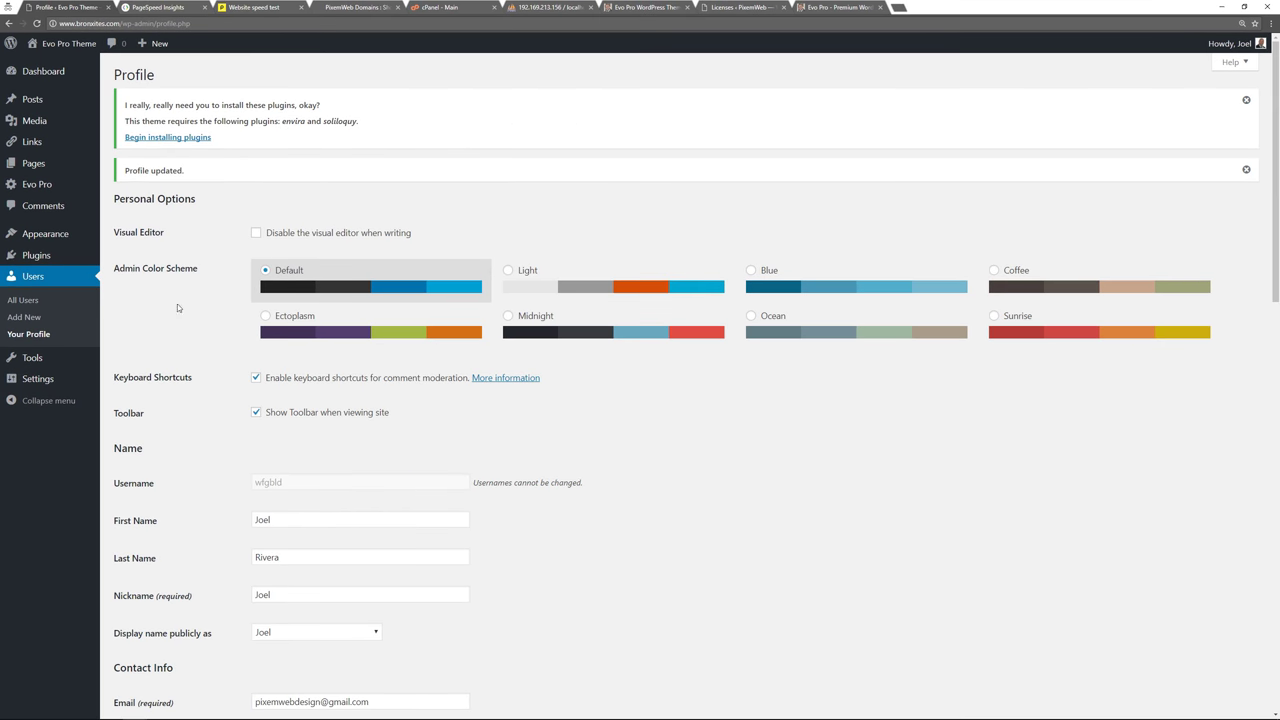
# - Open the Media Library upload area and run the photos through JPEGmini, which finds them already optimized
pyautogui.click(35, 121)
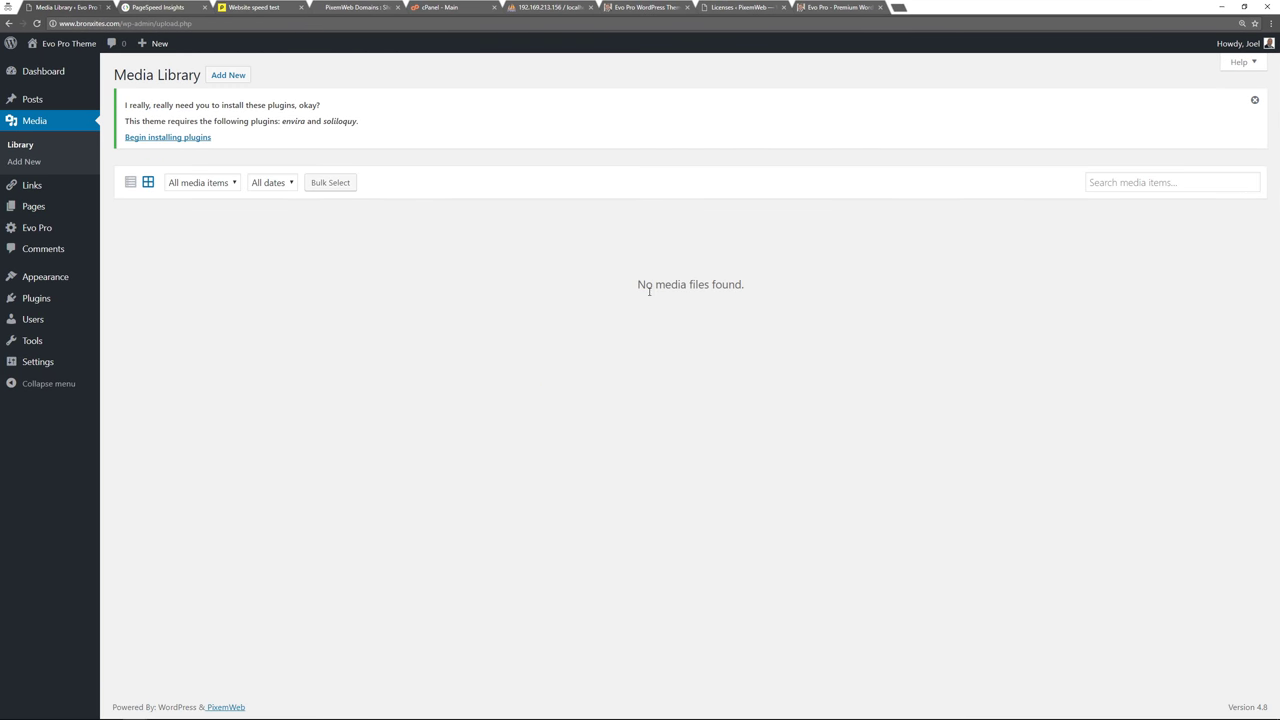
pyautogui.click(237, 77)
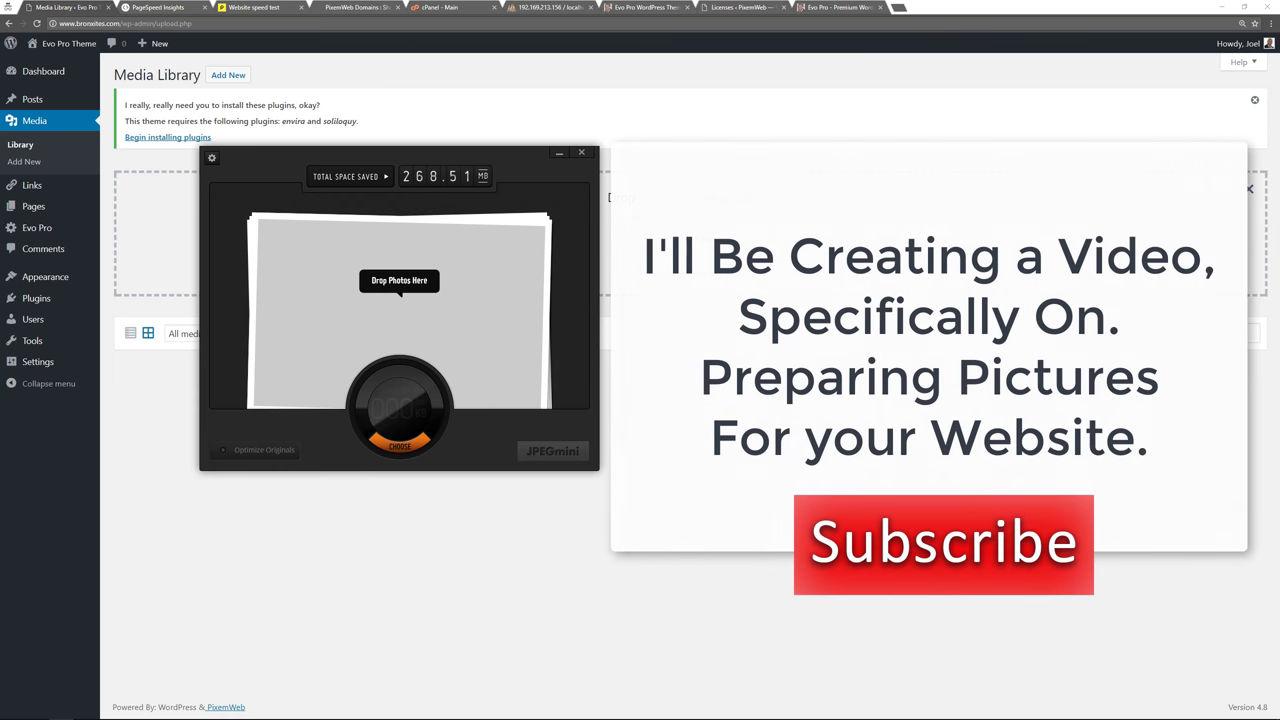
pyautogui.moveTo(389, 286); pyautogui.dragTo(385, 297)
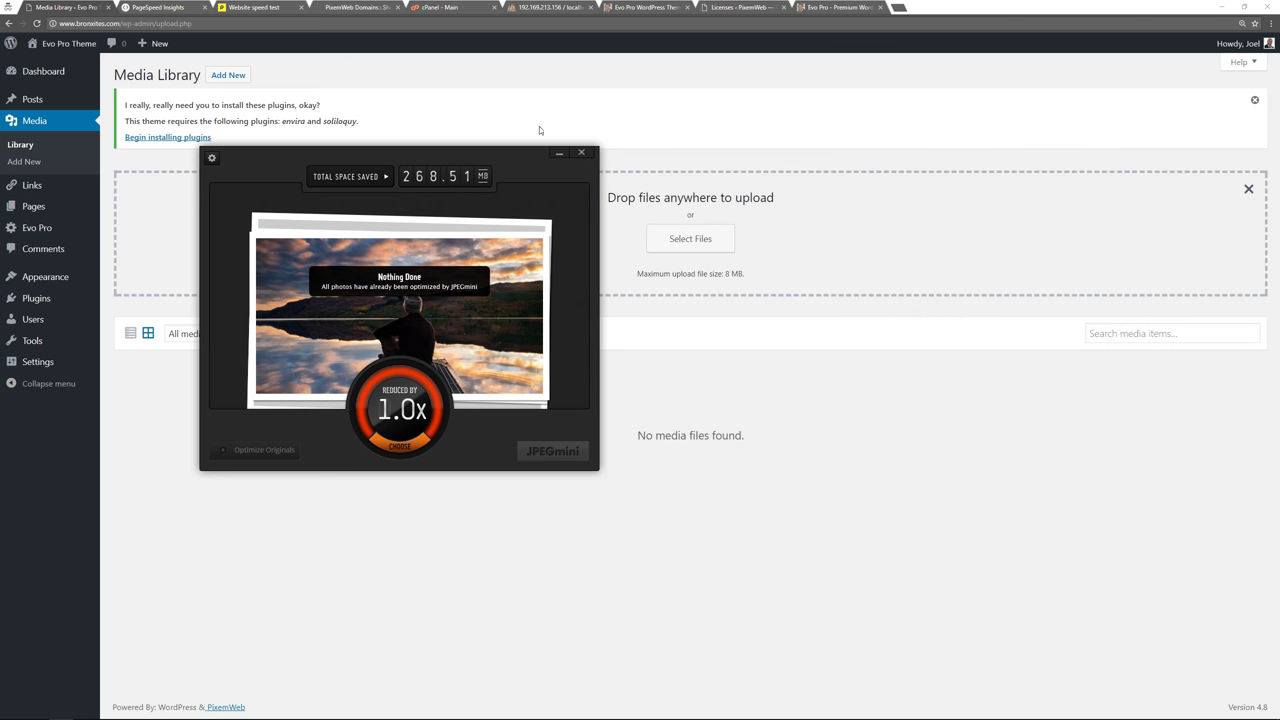
pyautogui.click(903, 11)
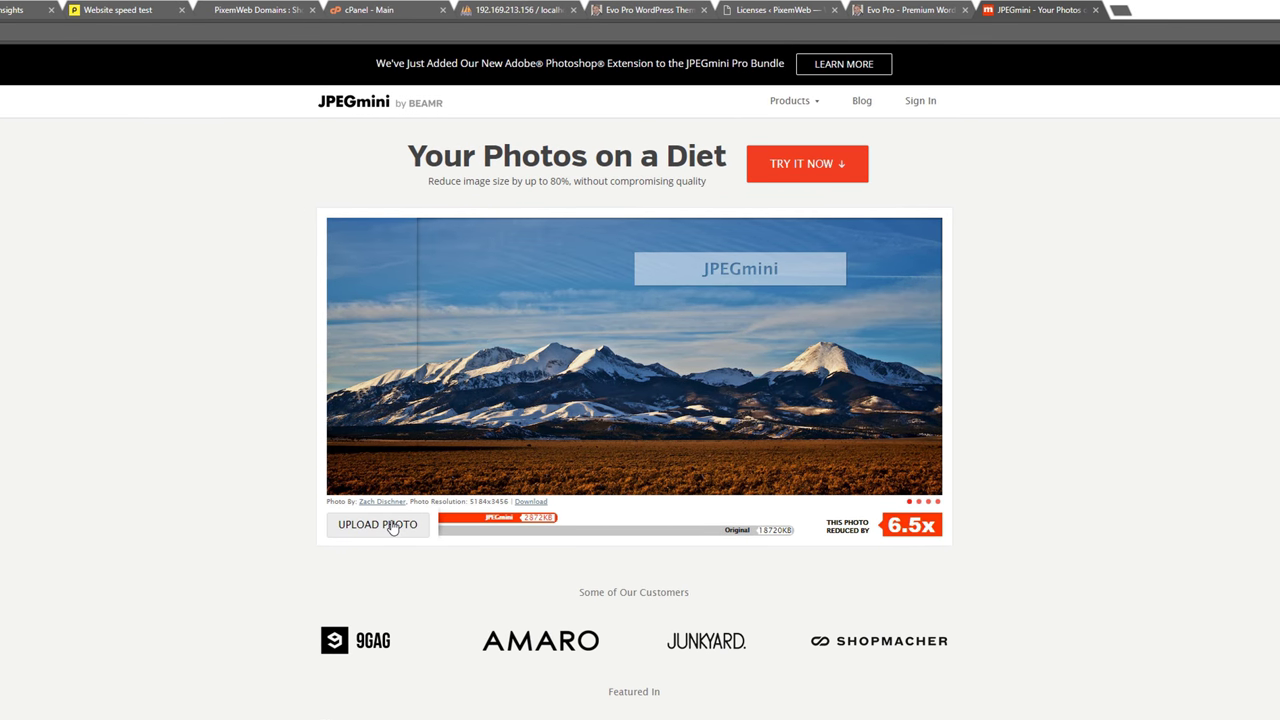
# - Compare JPEGmini's online Upload Photo page with the TinyJPG compressor, then return to the Media Library
pyautogui.click(378, 524)
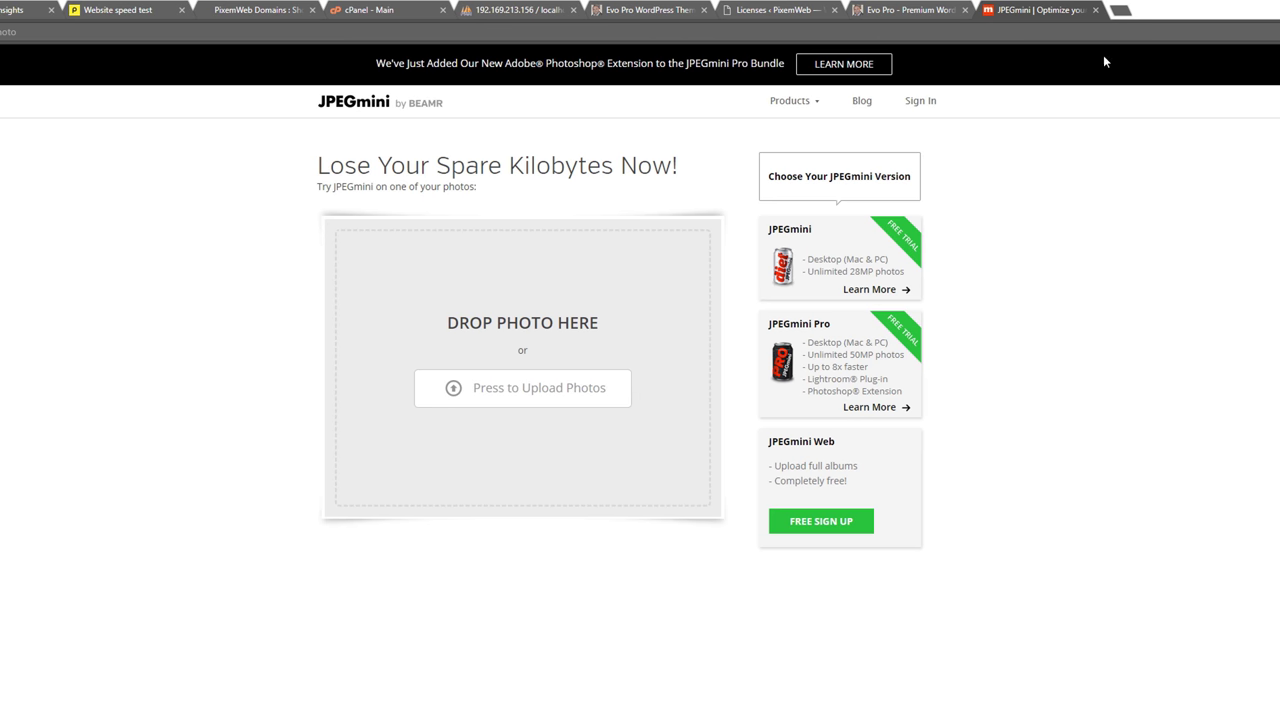
pyautogui.click(1124, 12)
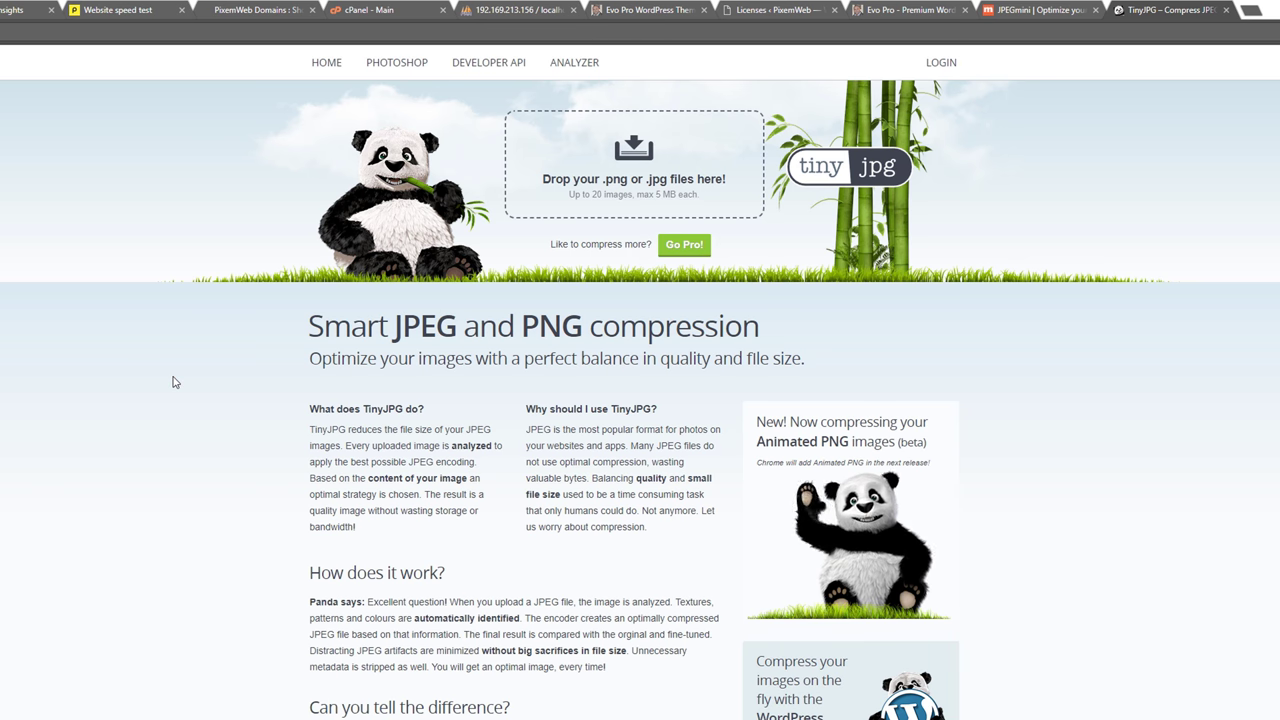
pyautogui.click(1022, 10)
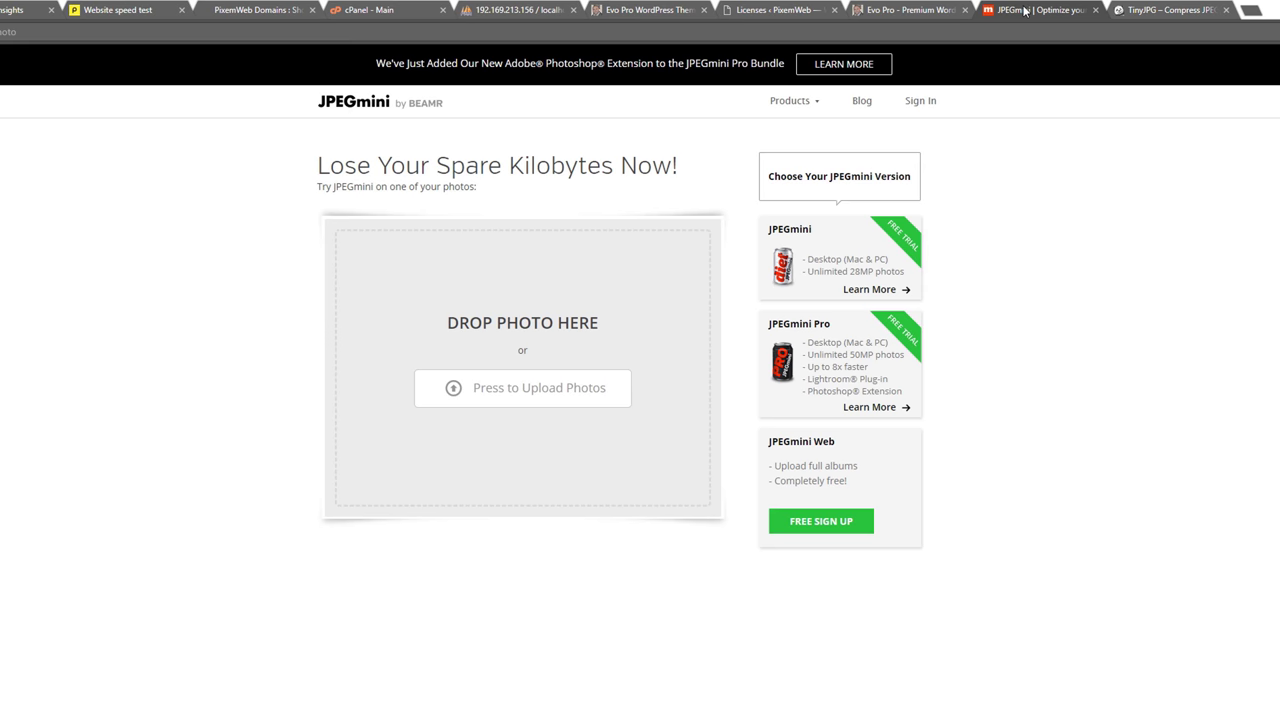
pyautogui.click(1164, 9)
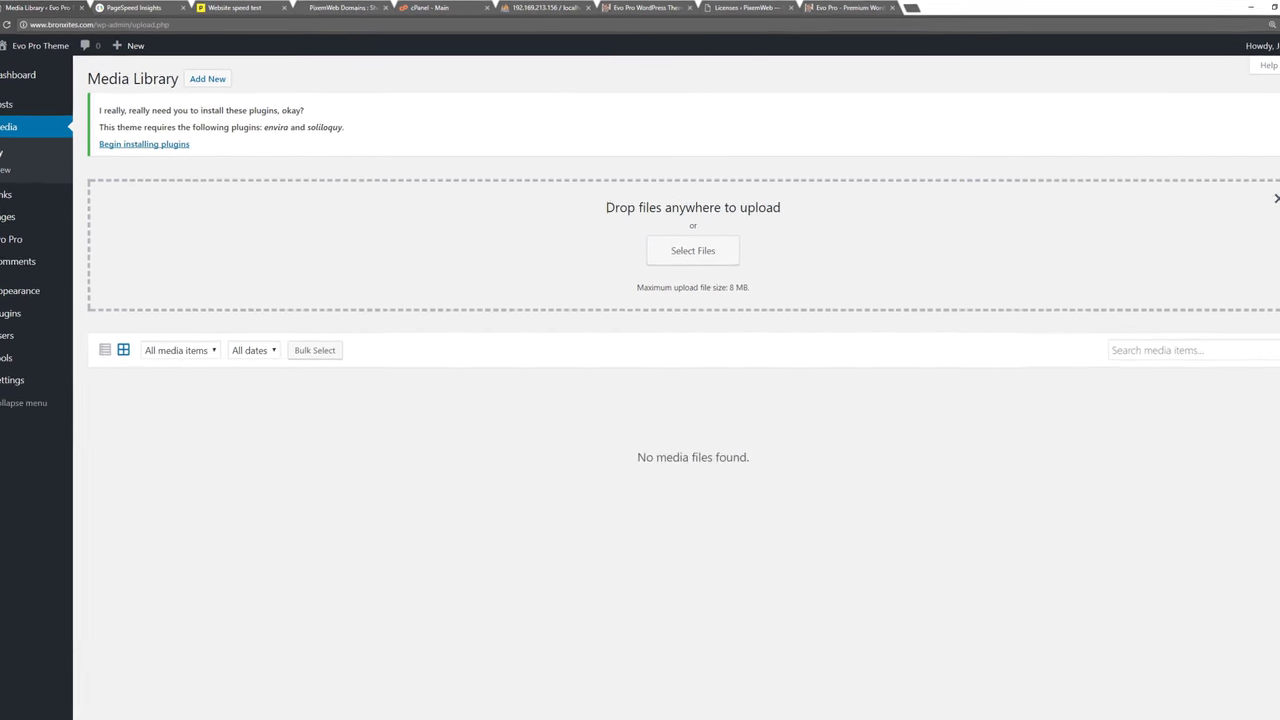
# - Upload the photos to the Media Library and paste the rocky beach photo's title into its alt text
pyautogui.moveTo(2, 255); pyautogui.dragTo(569, 254)
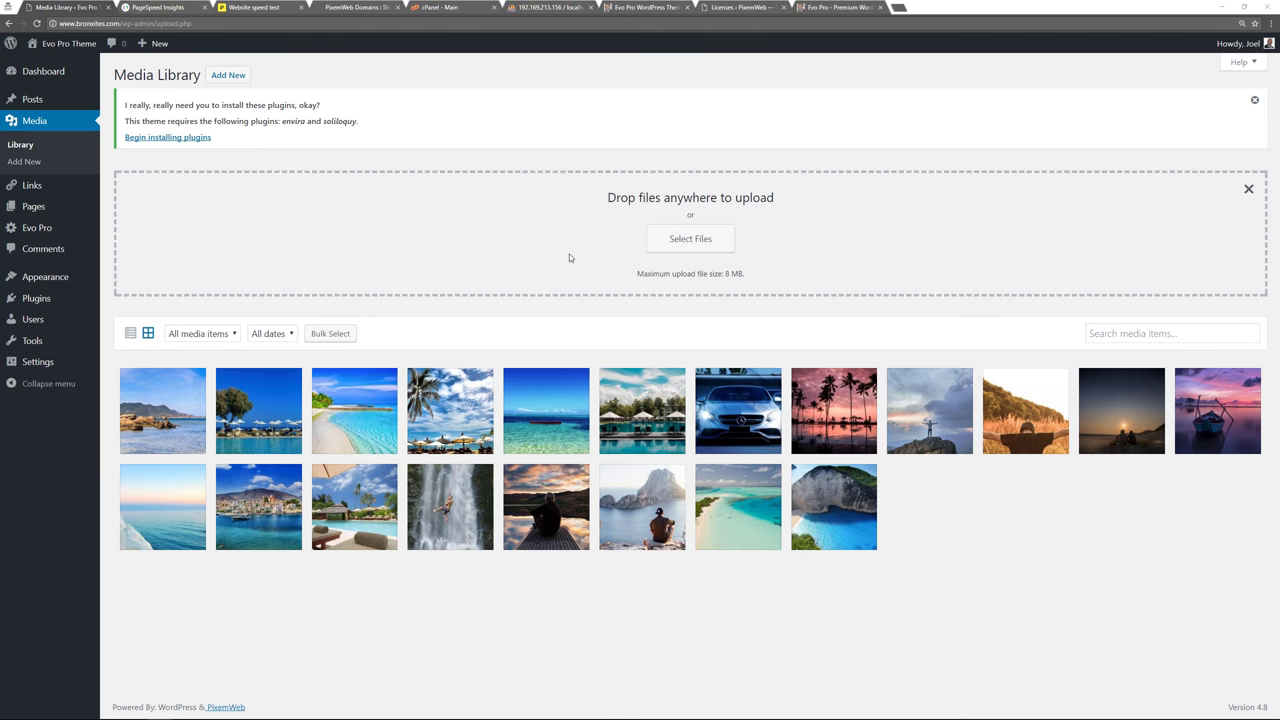
pyautogui.click(172, 386)
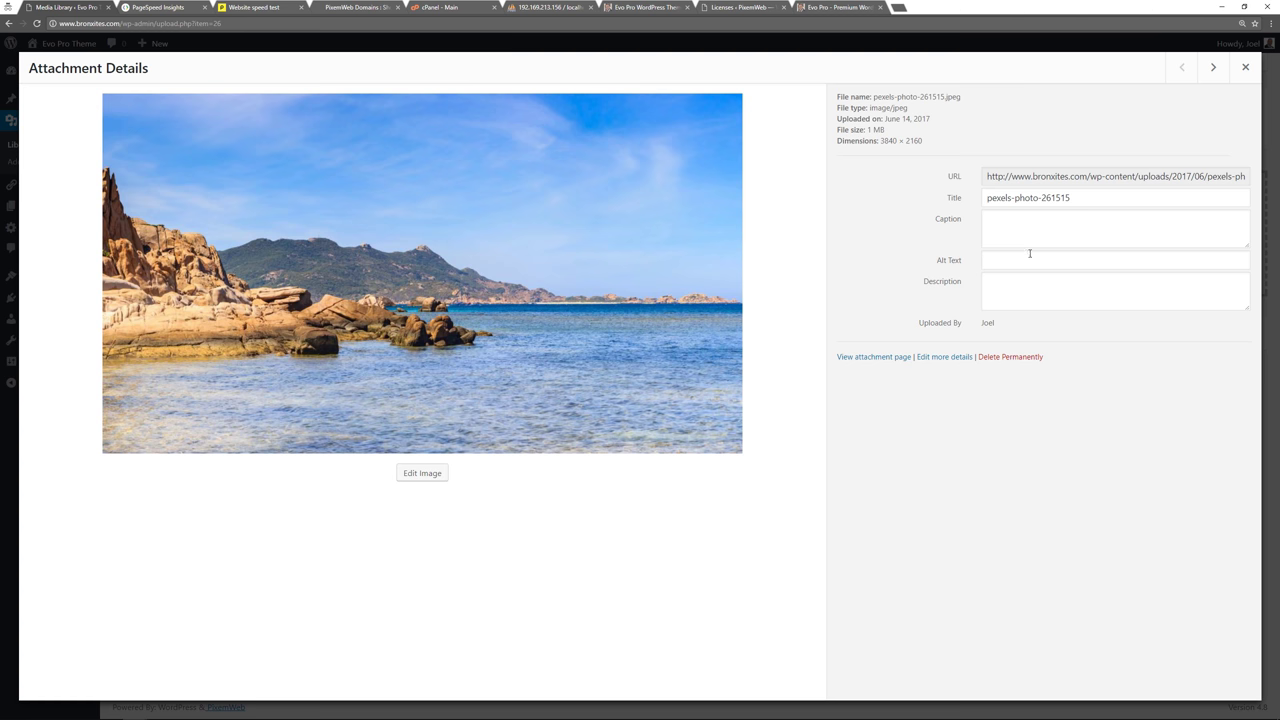
pyautogui.moveTo(1090, 197); pyautogui.dragTo(976, 200)
pyautogui.hotkey('ctrl', 'c')
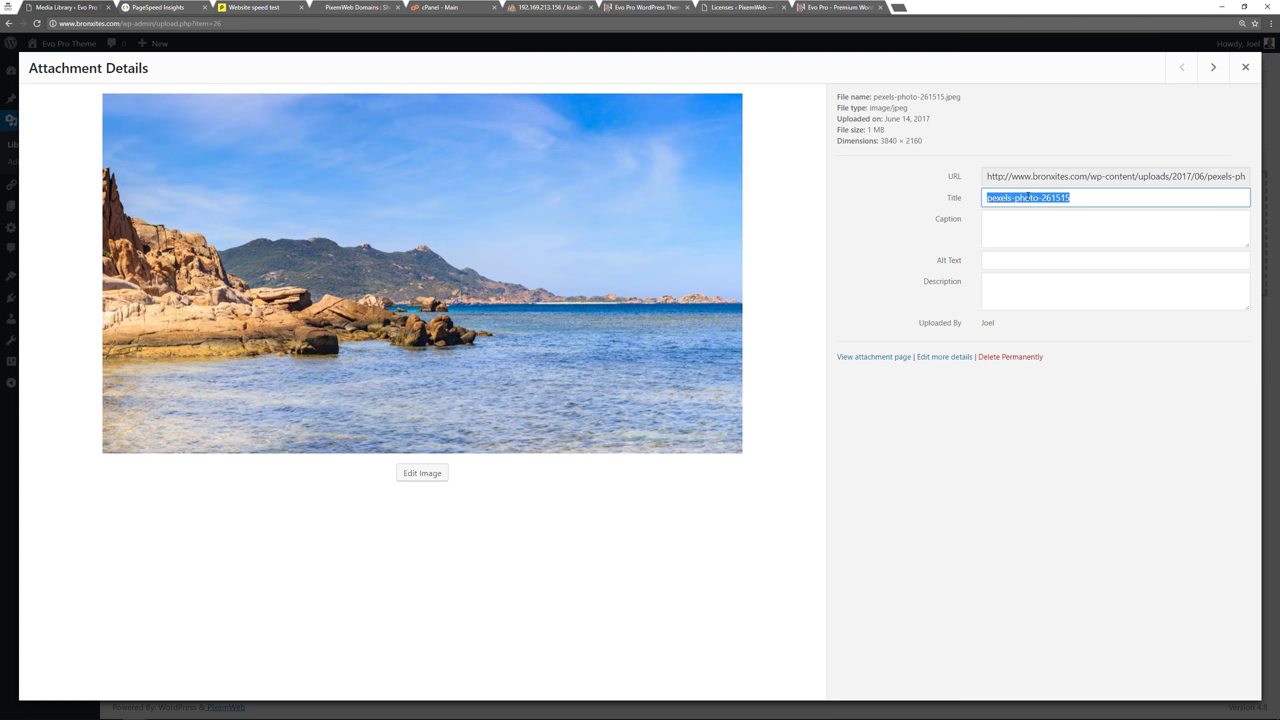
pyautogui.click(1012, 259)
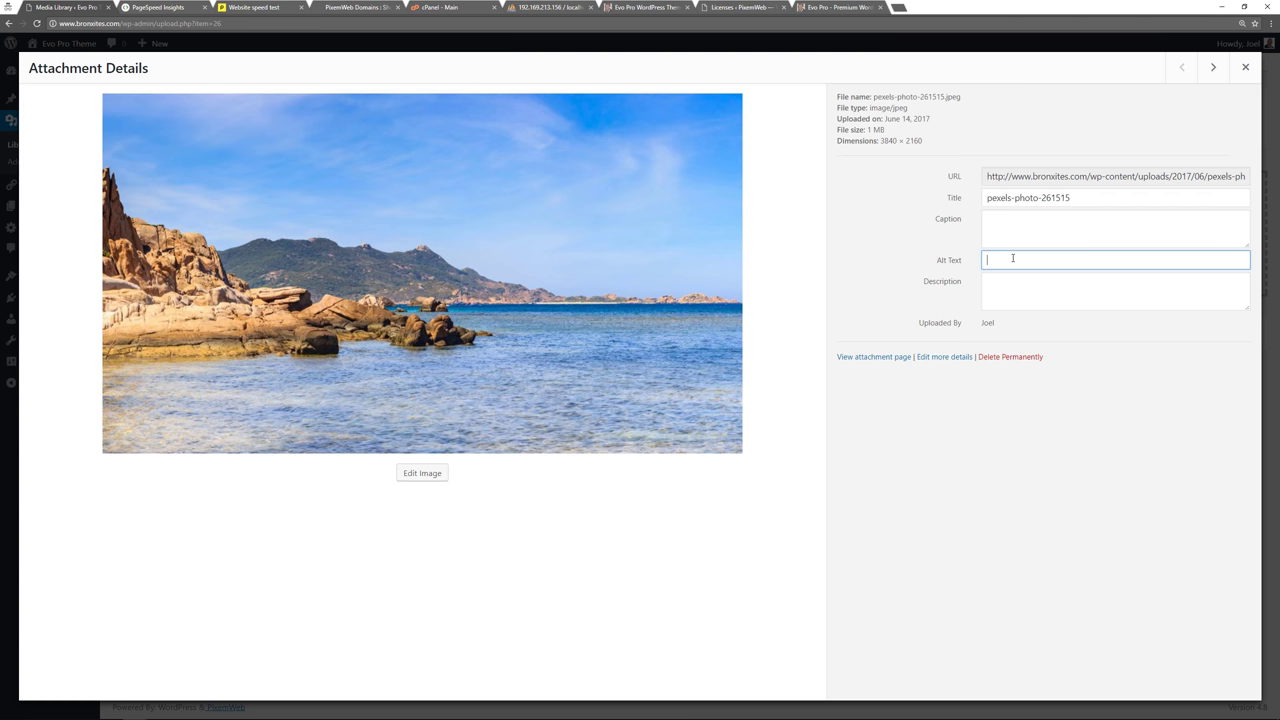
pyautogui.hotkey('ctrl', 'v')
pyautogui.press('Escape')
# - Step through the next photos' details, including pexels-photo-191744 and the pool photo, then close
pyautogui.click(271, 402)
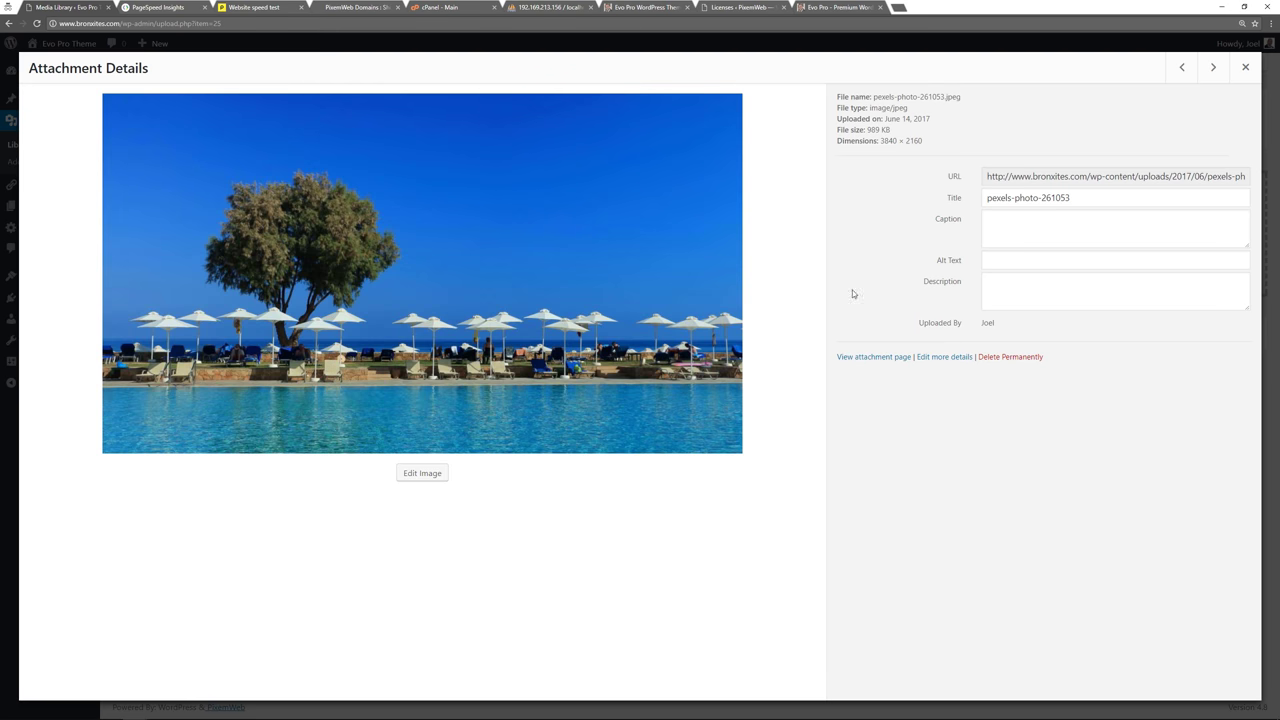
pyautogui.click(1213, 67)
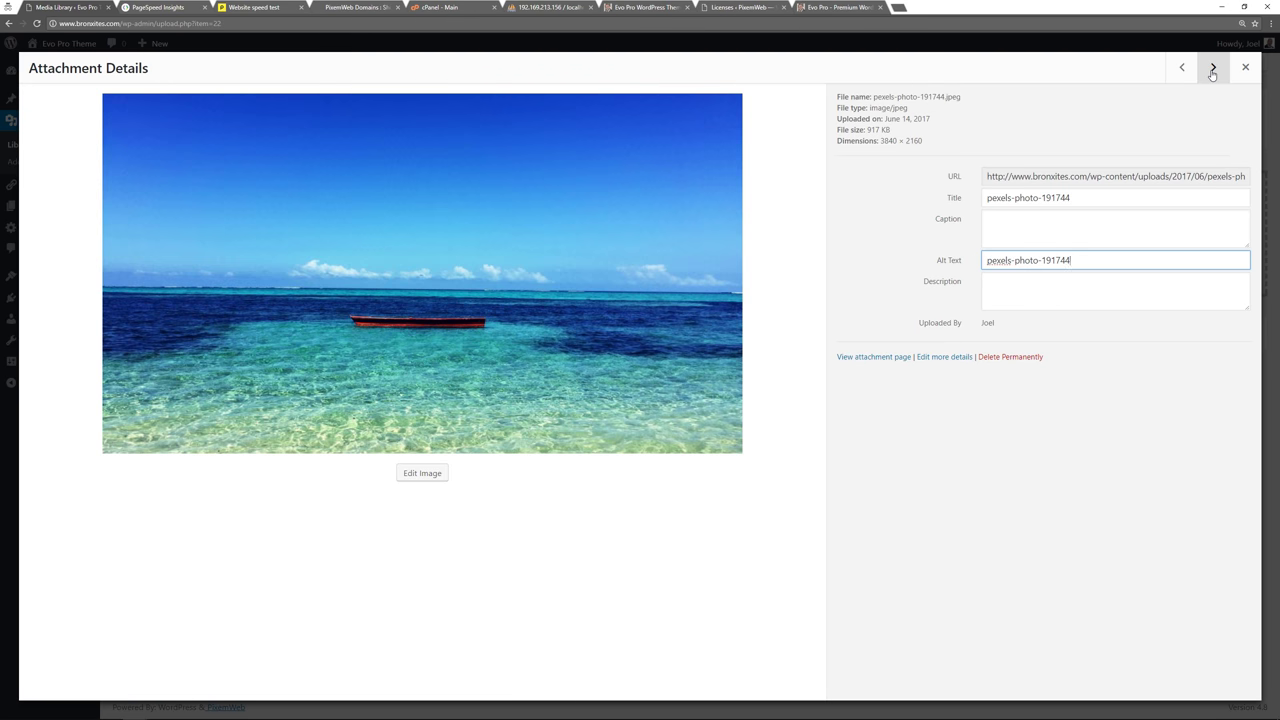
pyautogui.click(1213, 67)
pyautogui.hotkey('ctrl', 'a')
pyautogui.press('Escape')
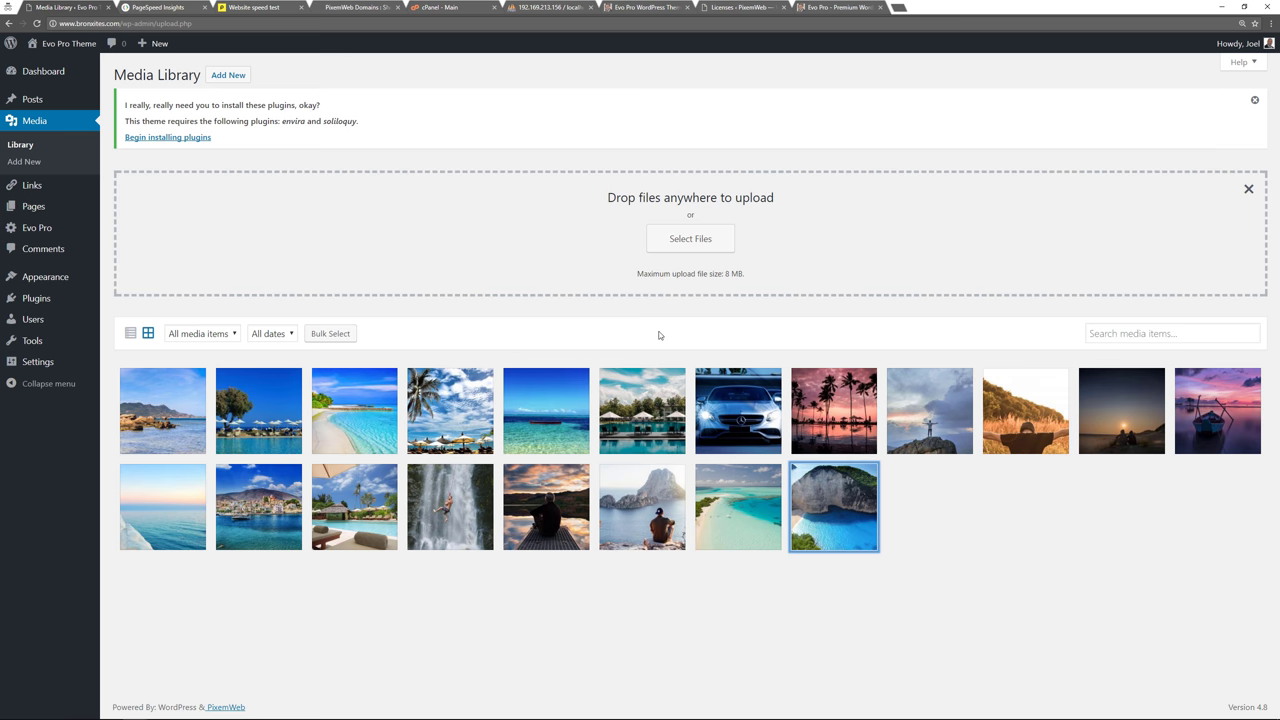
# - Search the plugin directory for 'regenerate thumbnails', then install and activate Regenerate Thumbnails
pyautogui.moveTo(56, 306)
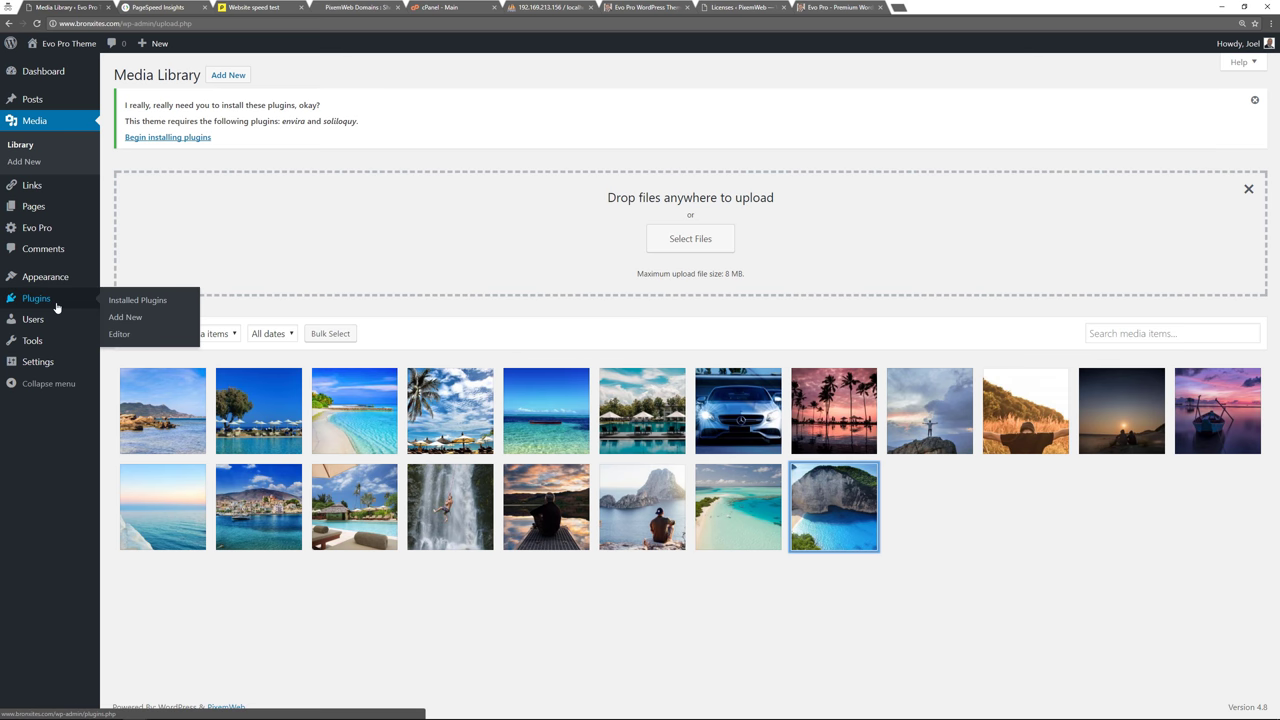
pyautogui.click(130, 302)
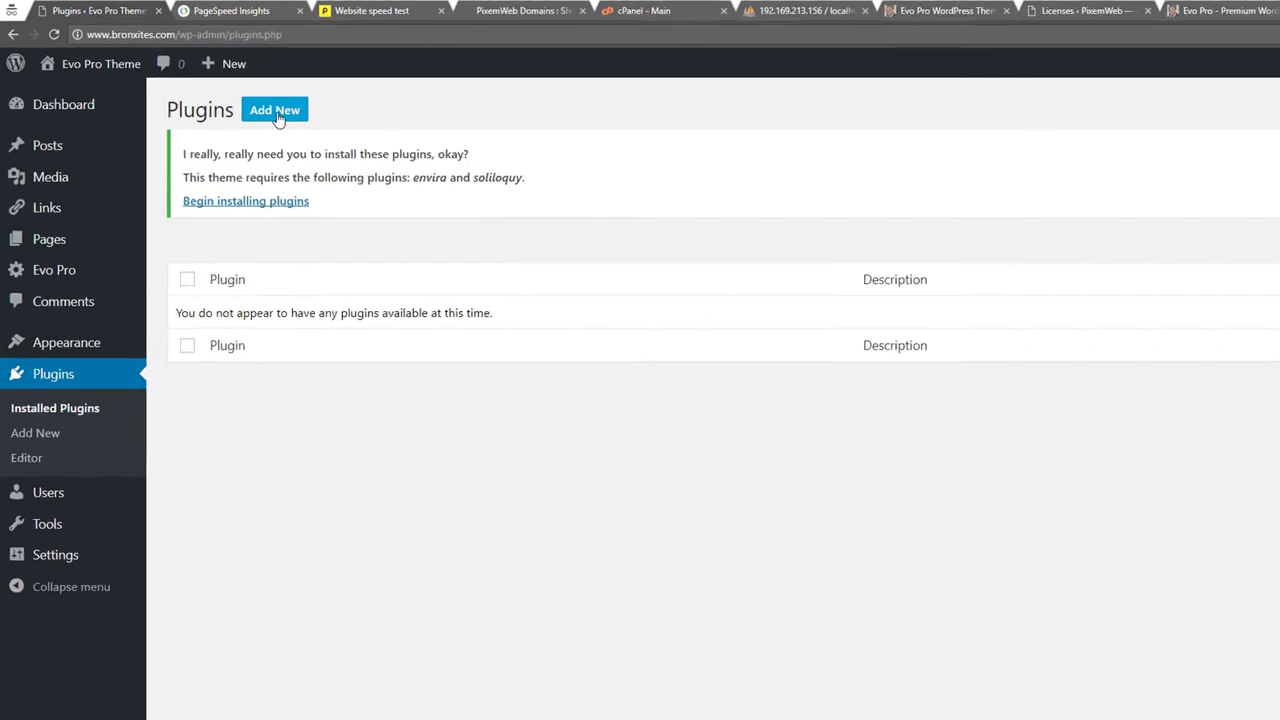
pyautogui.click(191, 77)
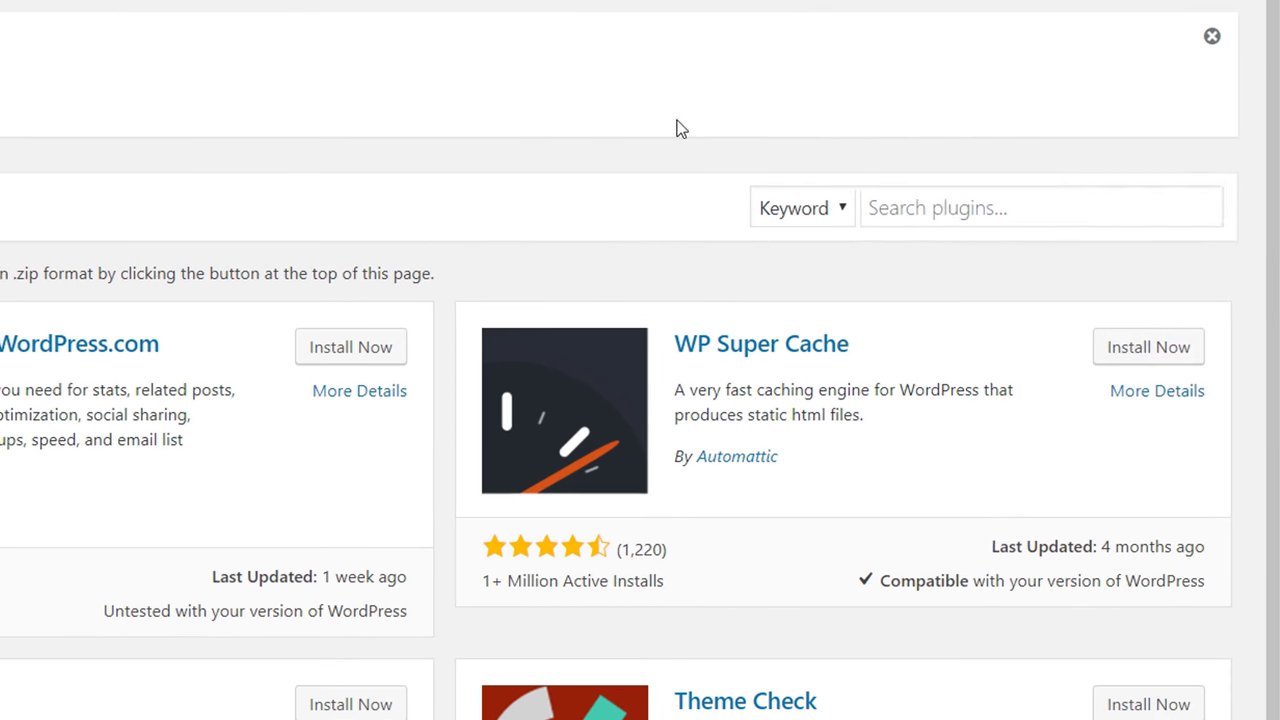
pyautogui.click(943, 206)
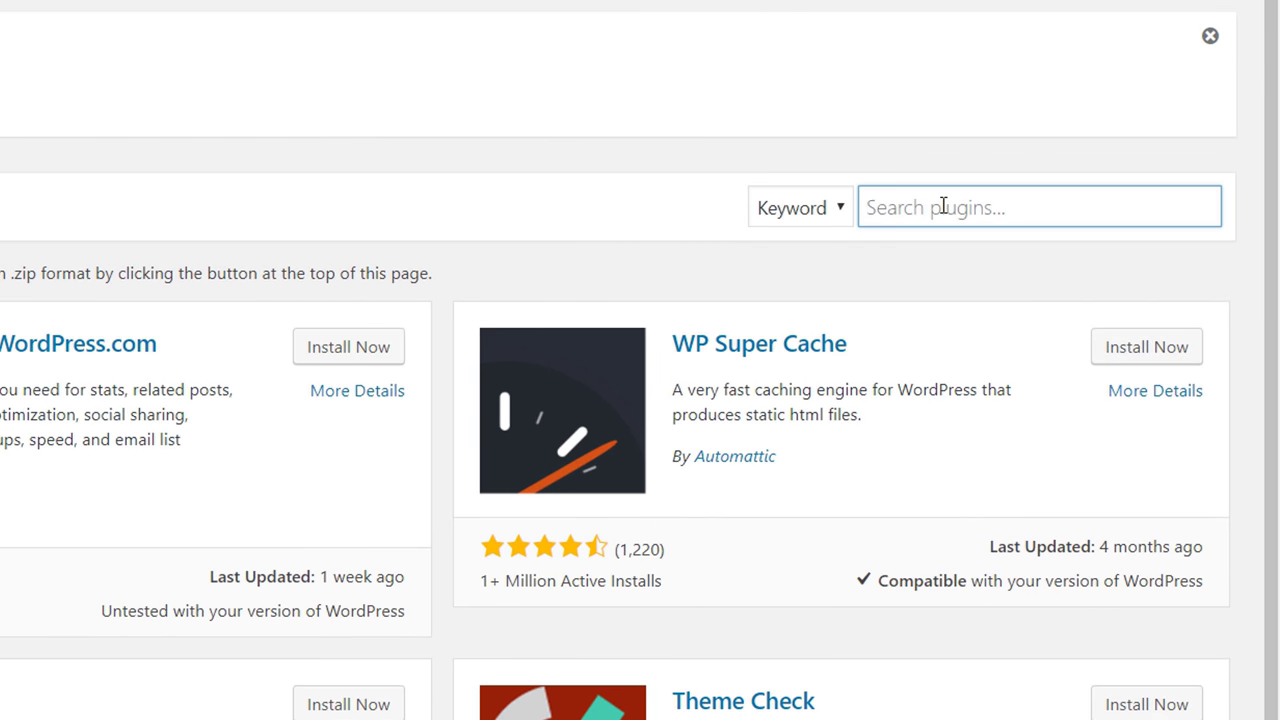
pyautogui.write('regenerate thumbnails')
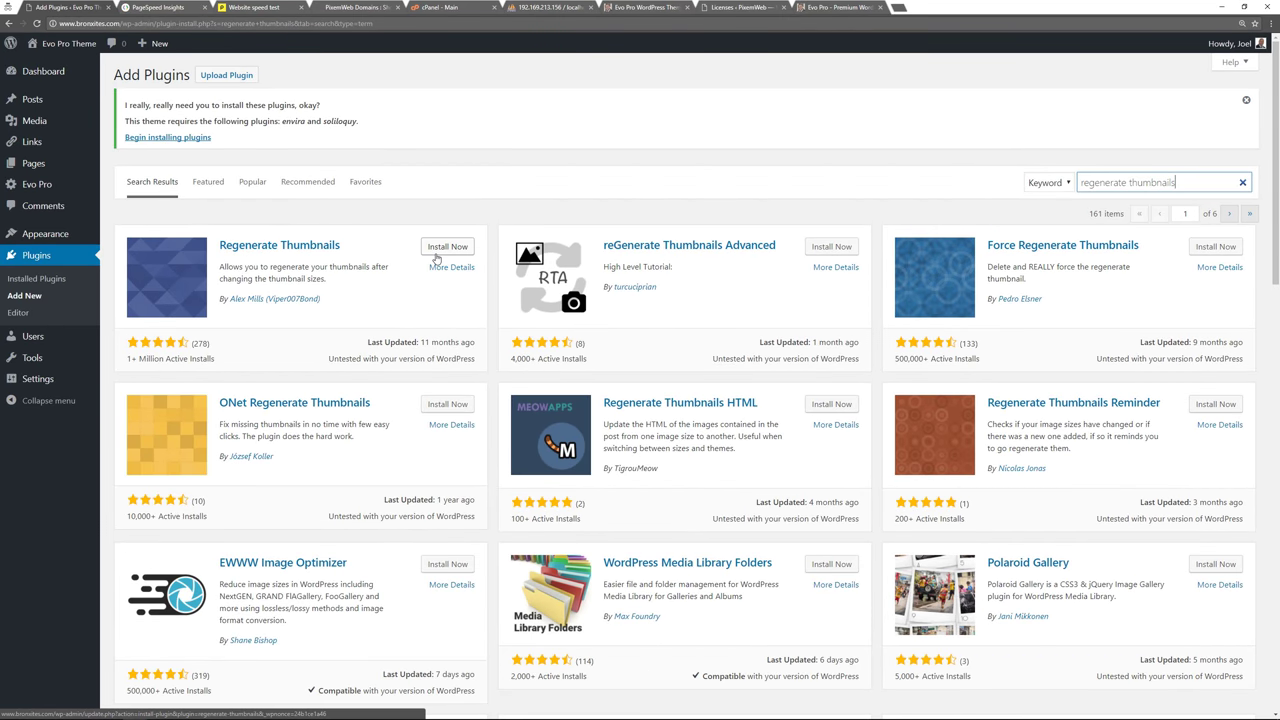
pyautogui.click(446, 247)
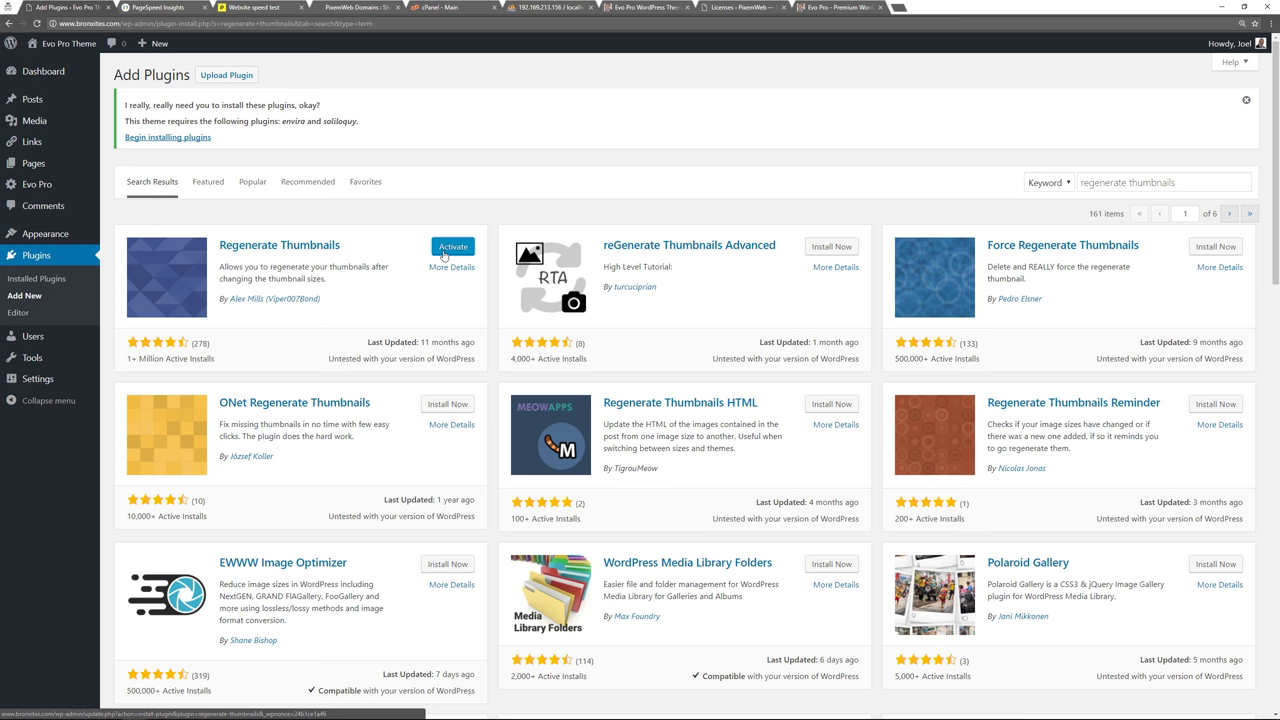
pyautogui.click(446, 252)
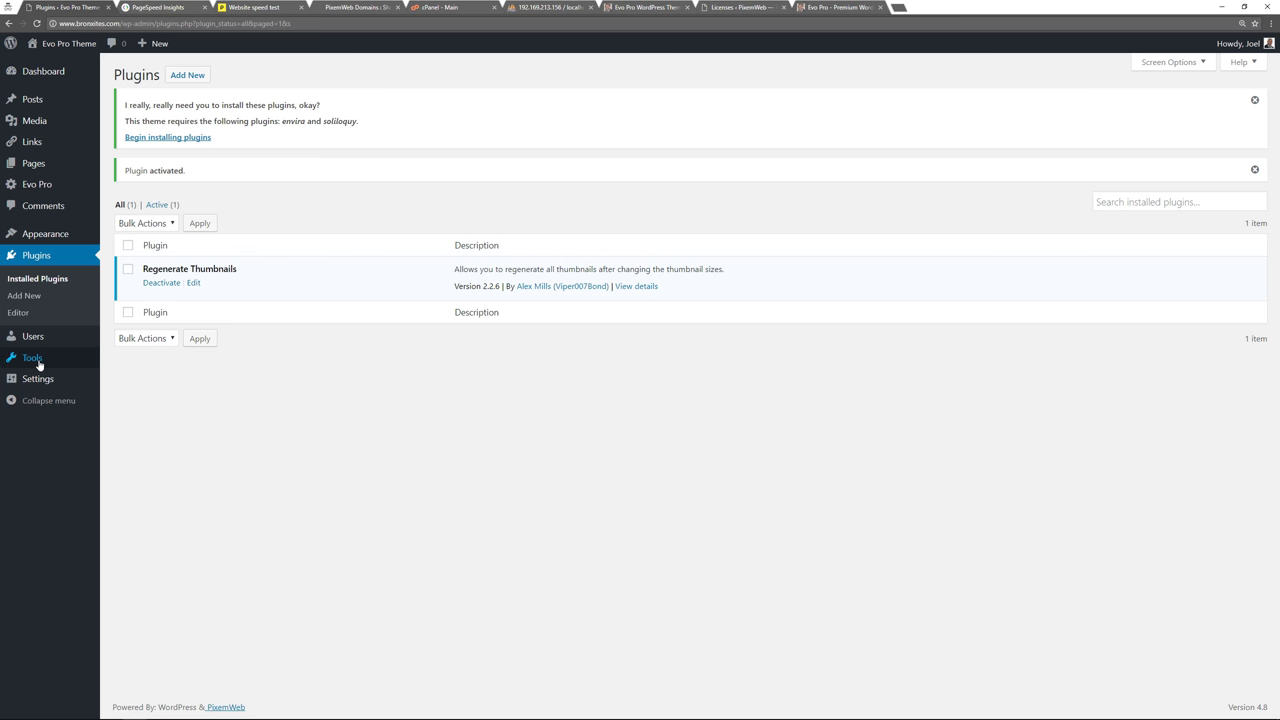
# - Run Regenerate All Thumbnails from Tools > Regen. Thumbnails for all 20 images
pyautogui.moveTo(40, 364)
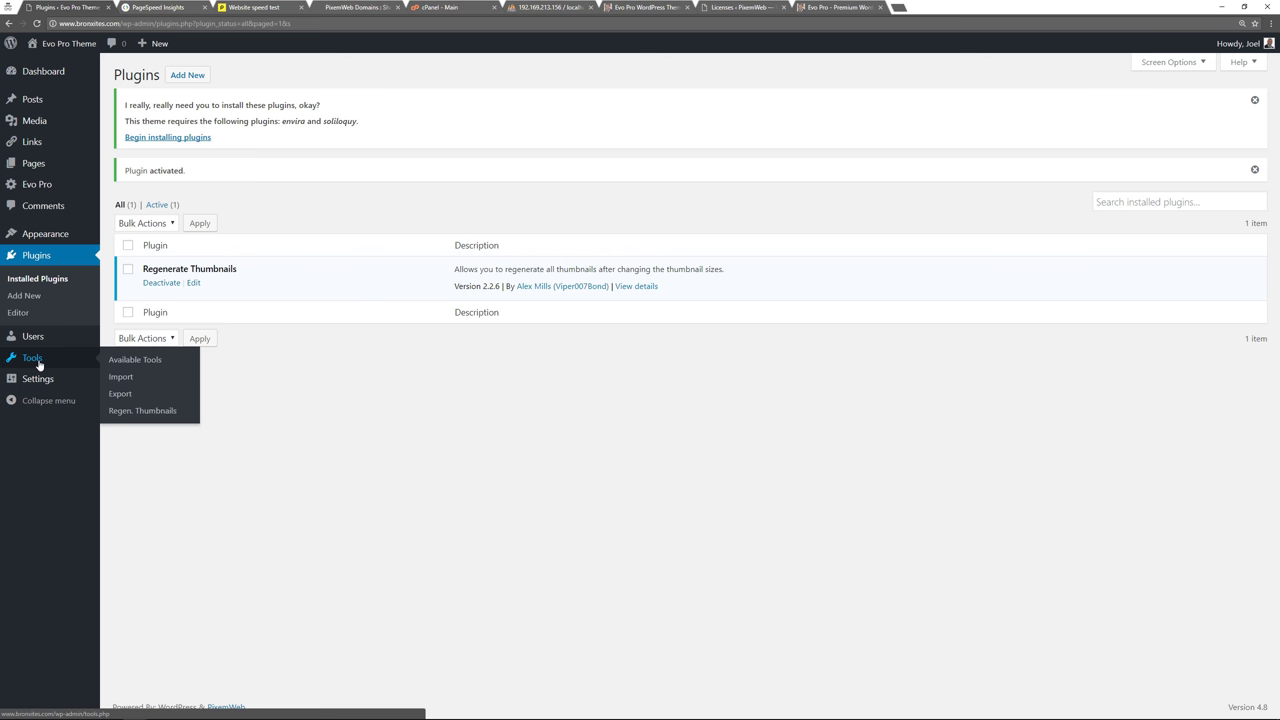
pyautogui.click(137, 411)
pyautogui.click(172, 249)
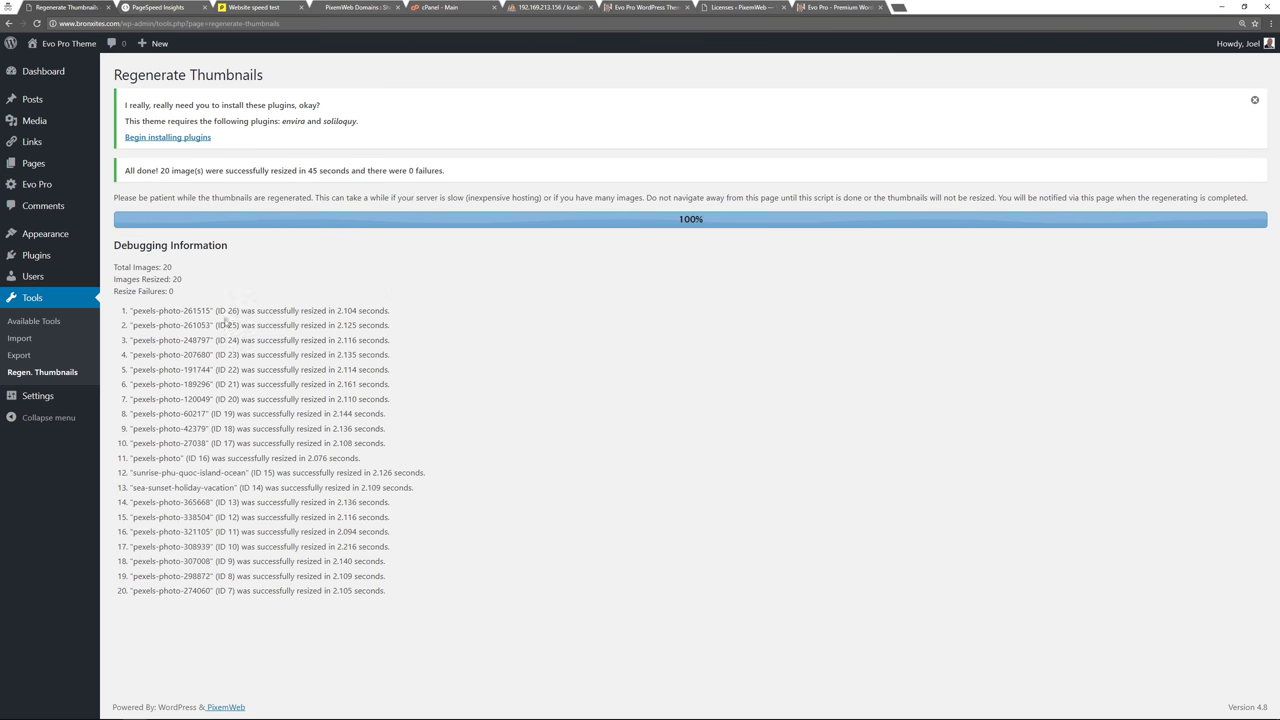
# - In Settings > Media, set the Large size maximum to 1140 × 641 and save
pyautogui.moveTo(62, 404)
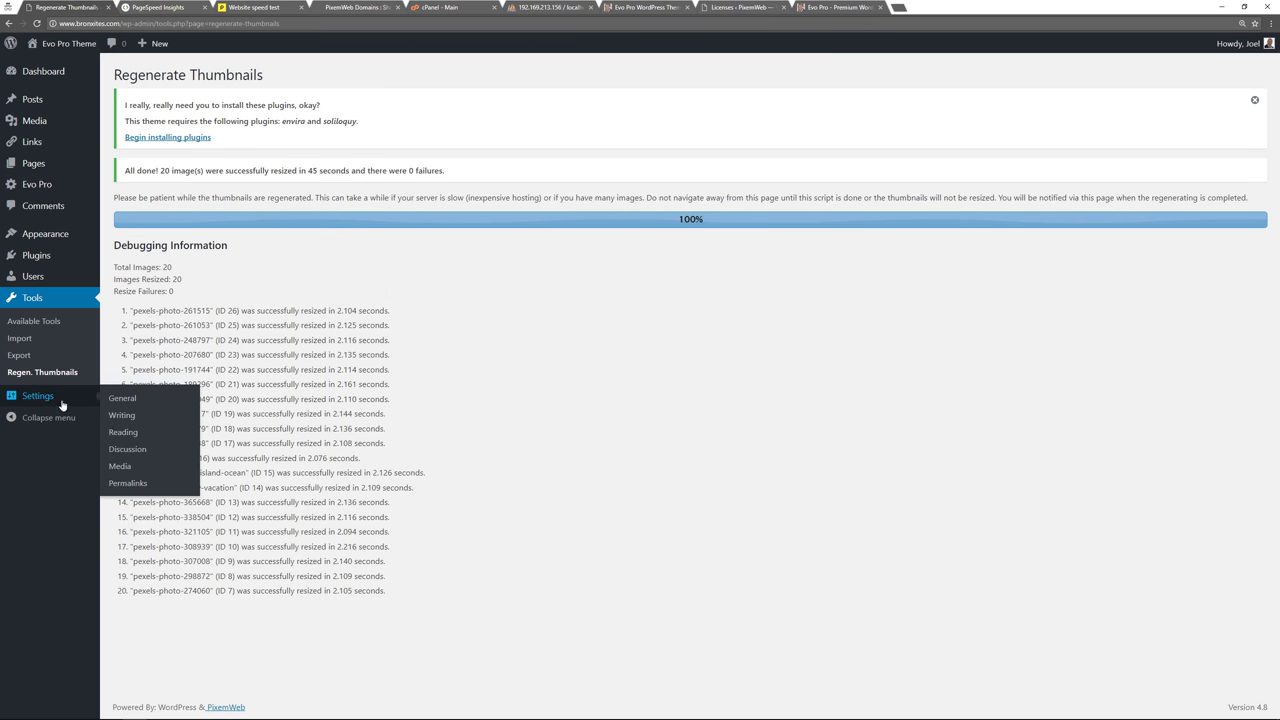
pyautogui.click(120, 466)
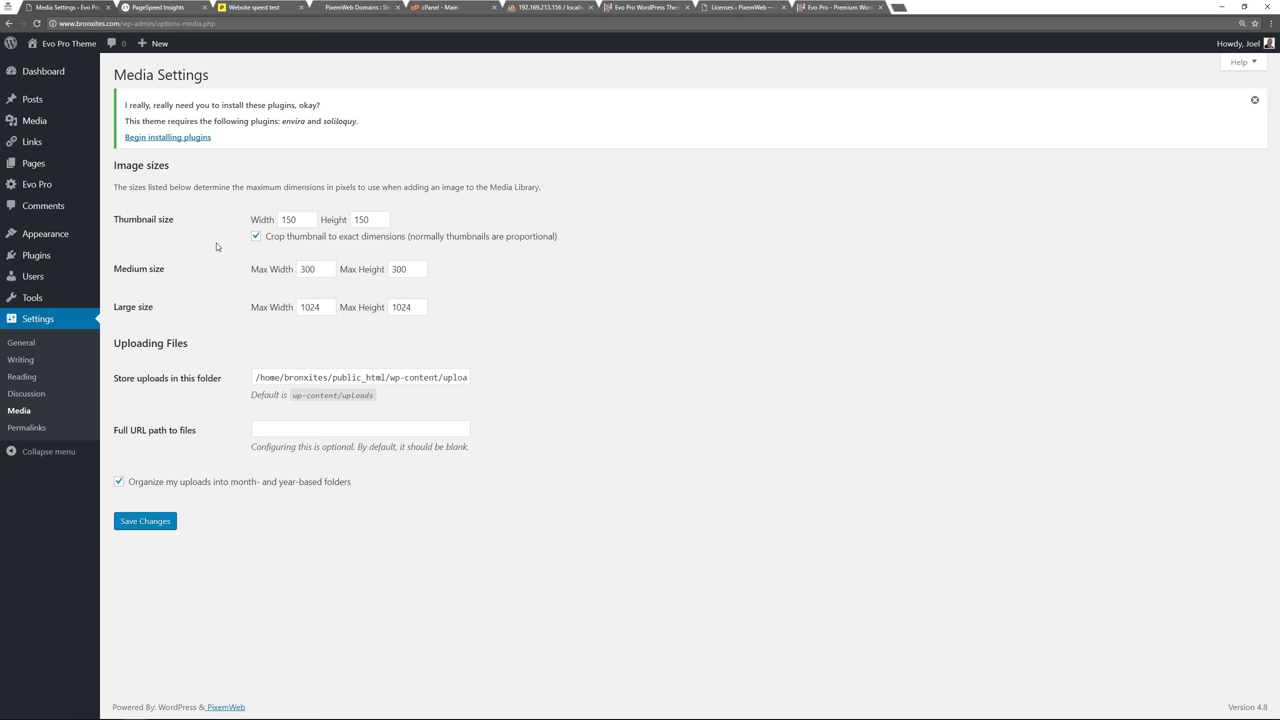
pyautogui.doubleClick(312, 308)
pyautogui.write('1140')
pyautogui.press('Tab')
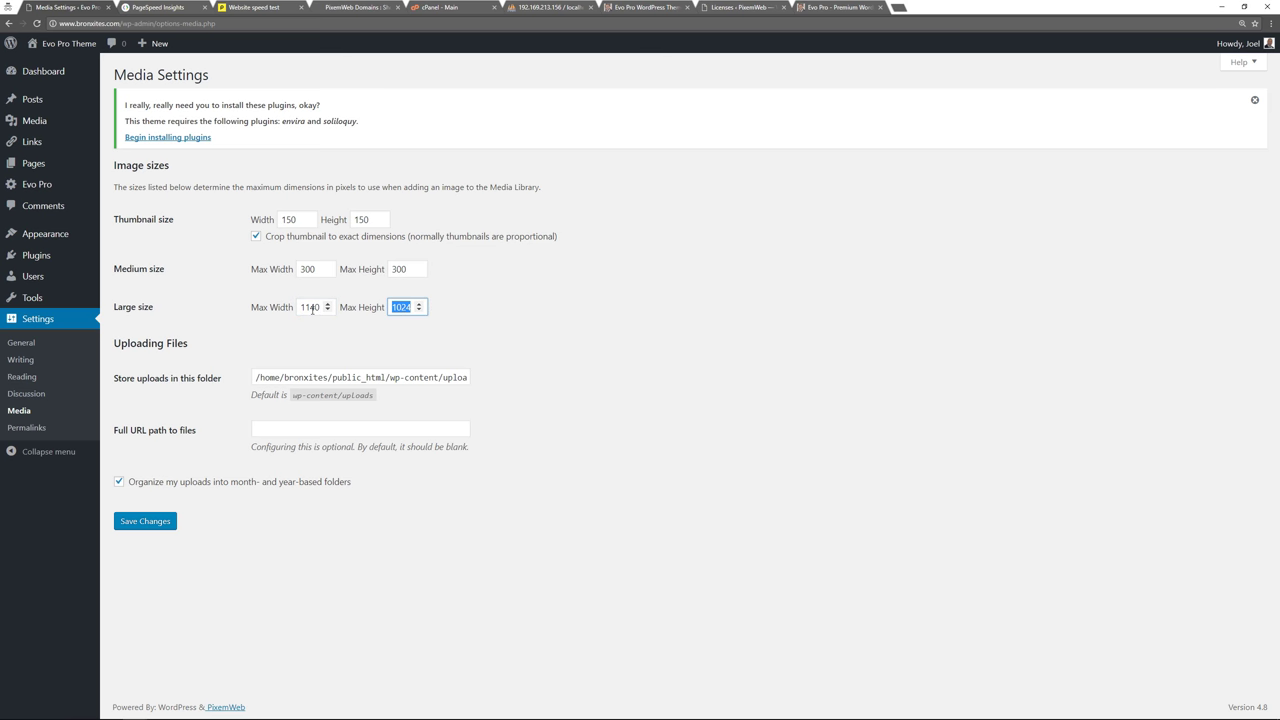
pyautogui.write('641')
pyautogui.press('Return')
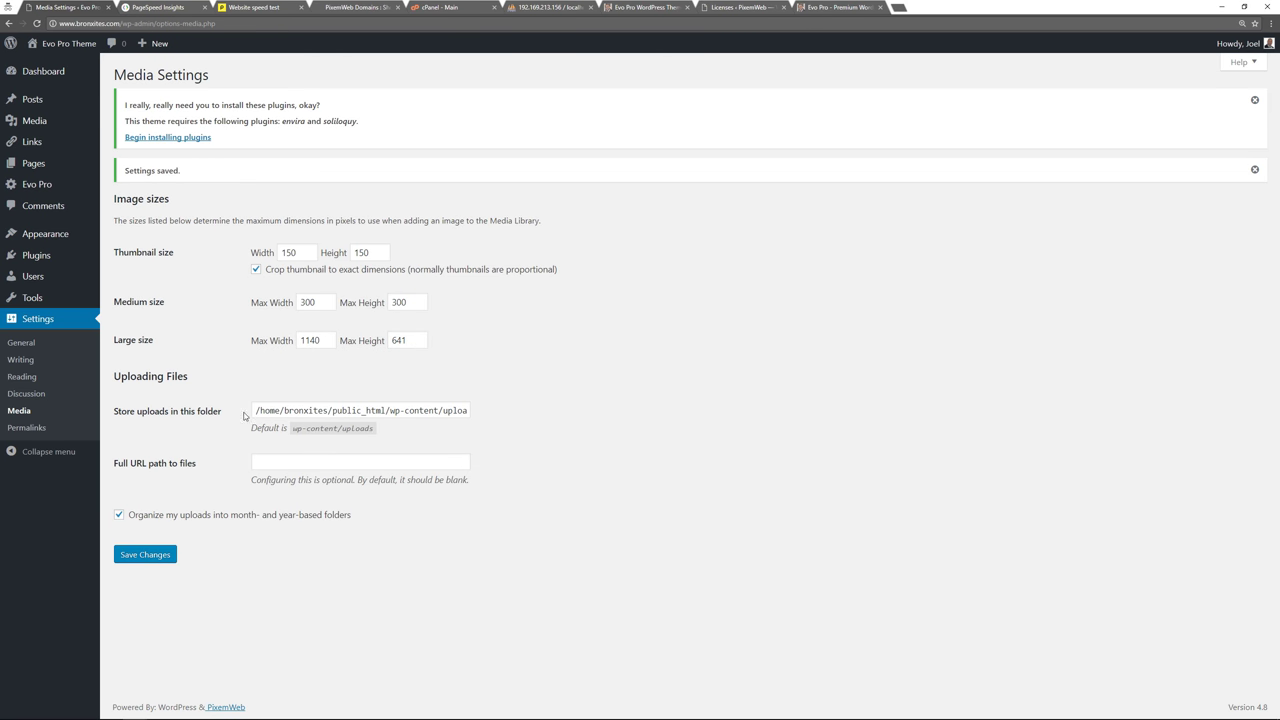
# - Search Add Plugins for 'wp sweep' and install WP-Sweep
pyautogui.moveTo(95, 258)
pyautogui.click(140, 257)
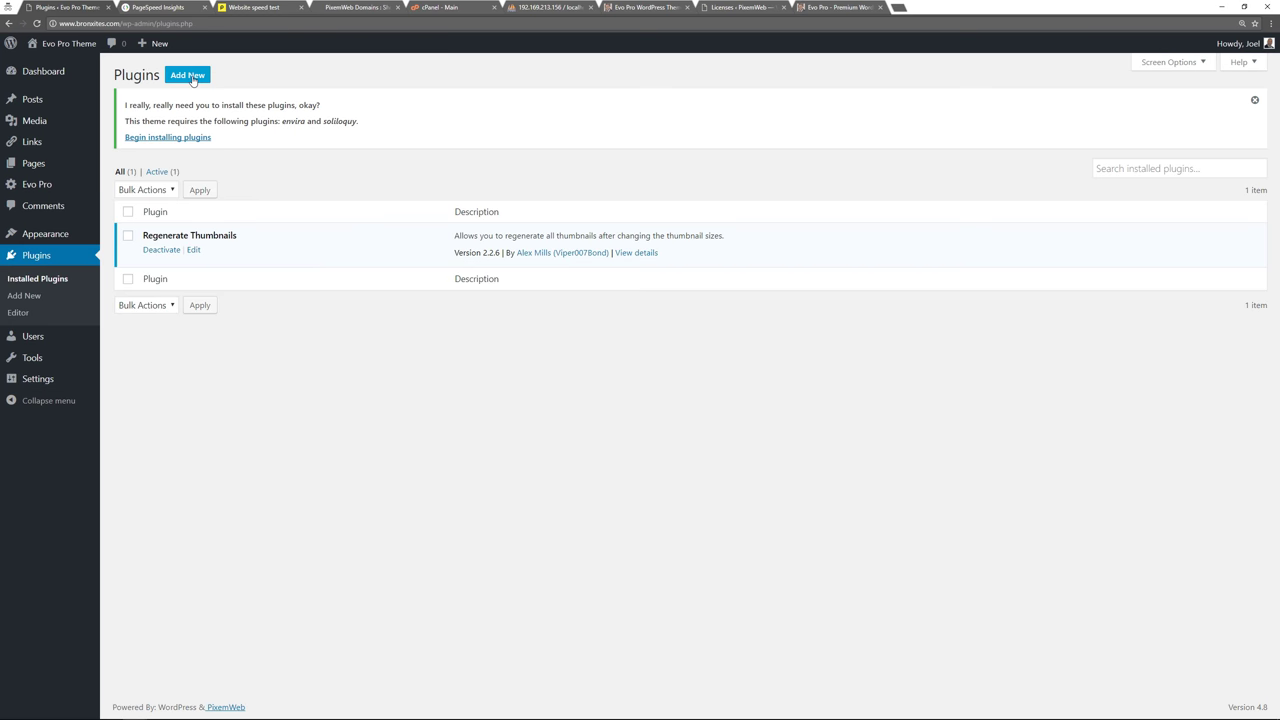
pyautogui.click(193, 78)
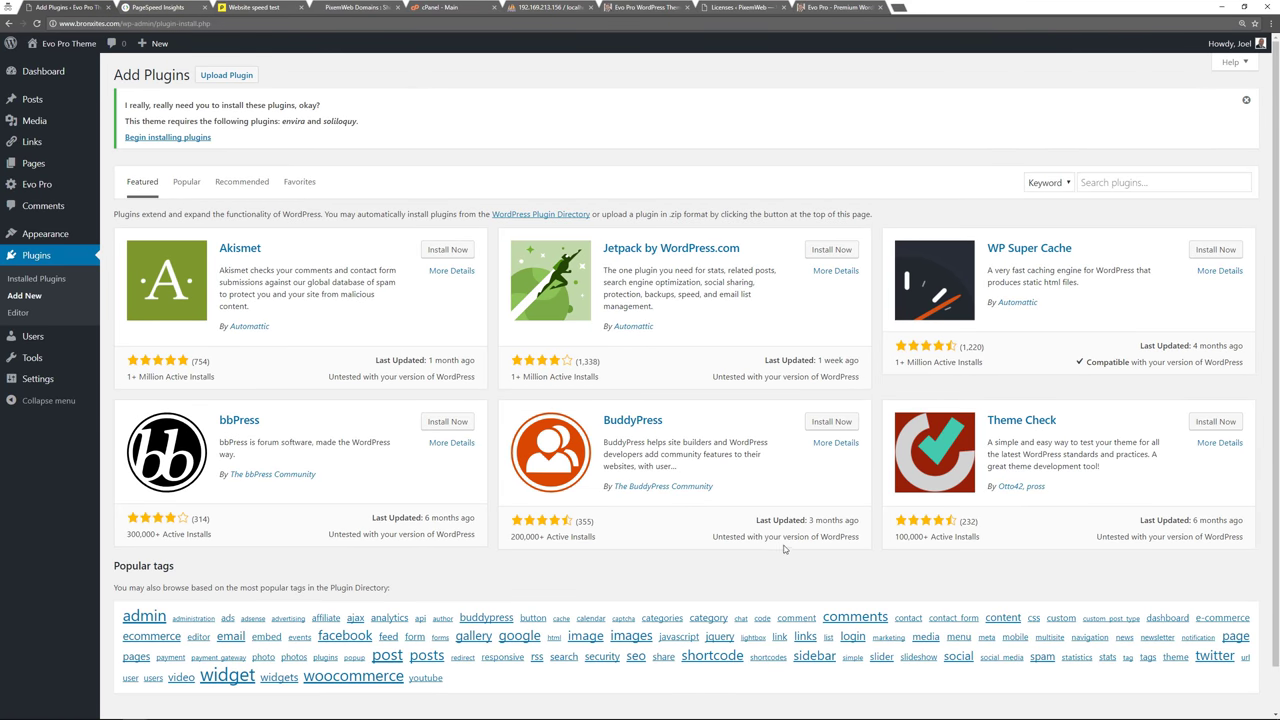
pyautogui.click(1106, 183)
pyautogui.write('wp ')
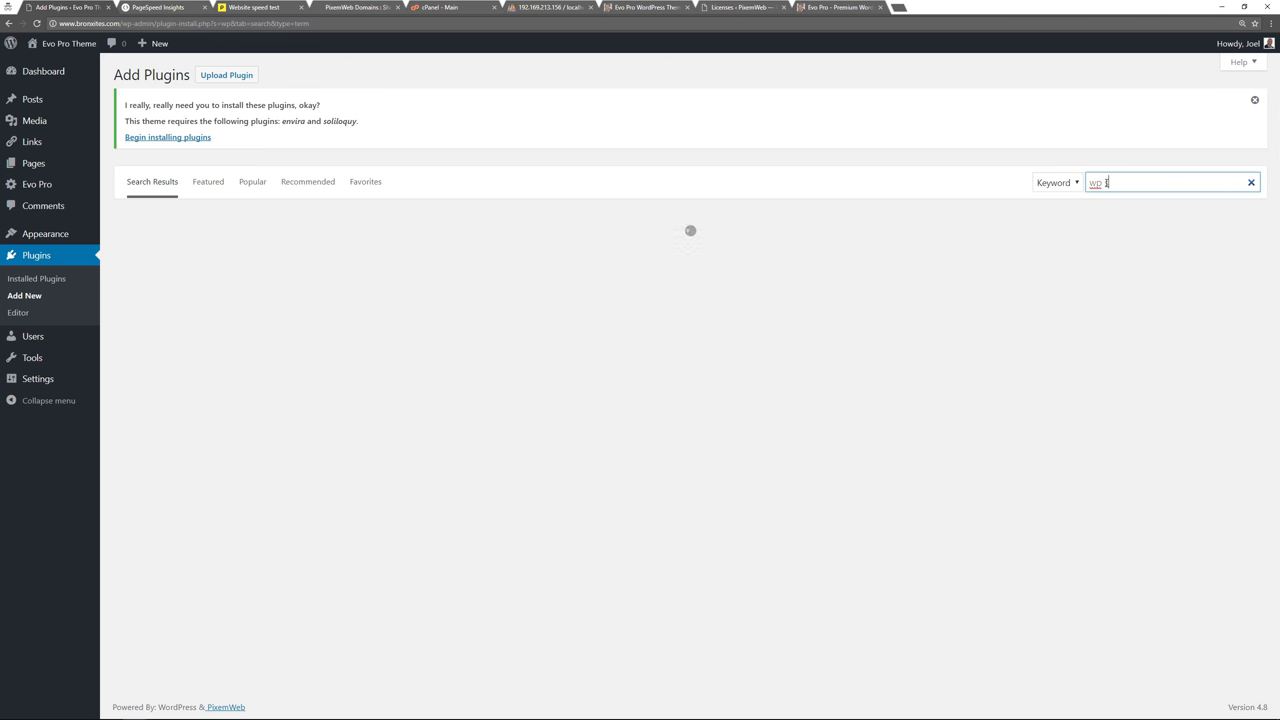
pyautogui.write('sweep')
pyautogui.click(447, 247)
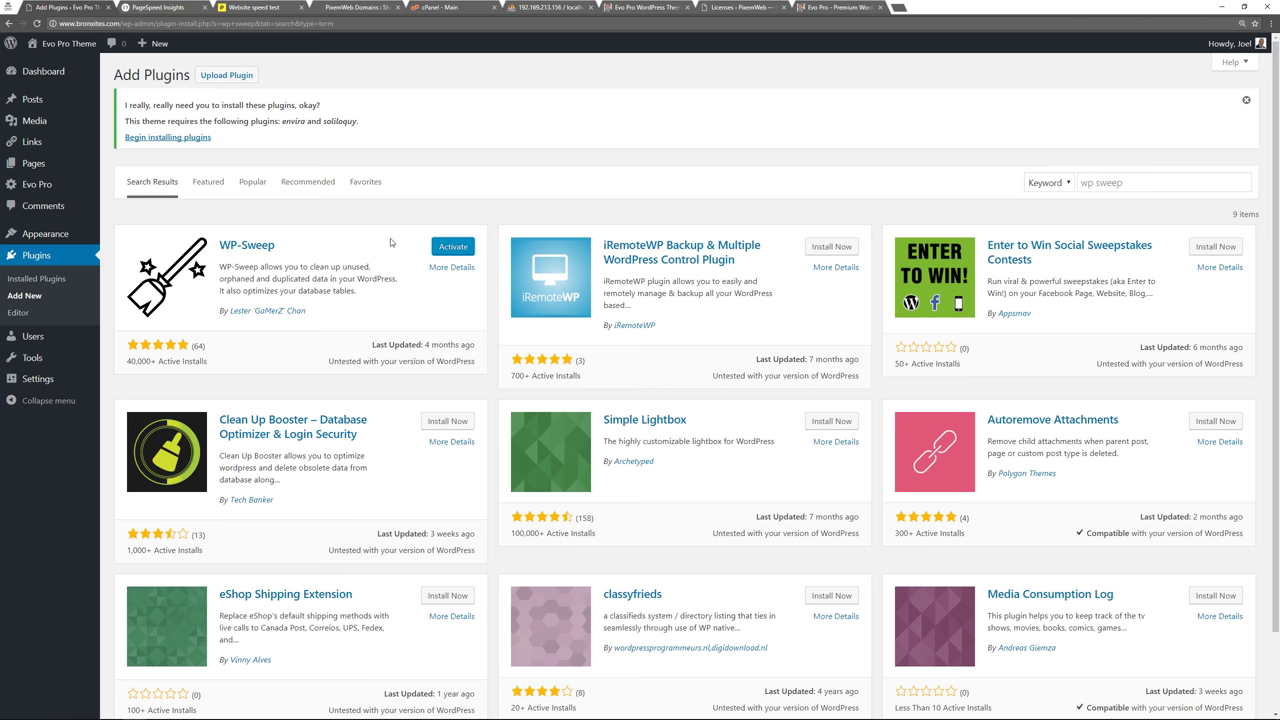
pyautogui.moveTo(60, 234)
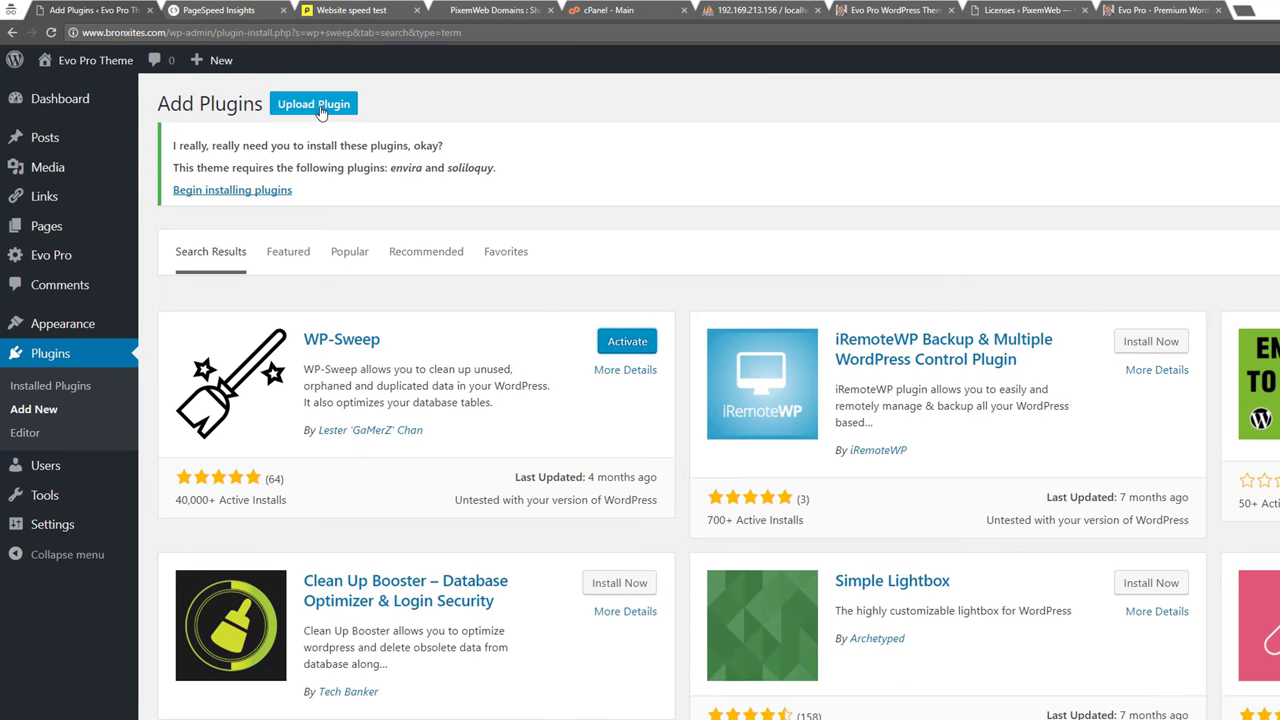
# - Upload and install the backupbuddy-8.0.0.0.zip plugin
pyautogui.click(231, 80)
pyautogui.click(825, 358)
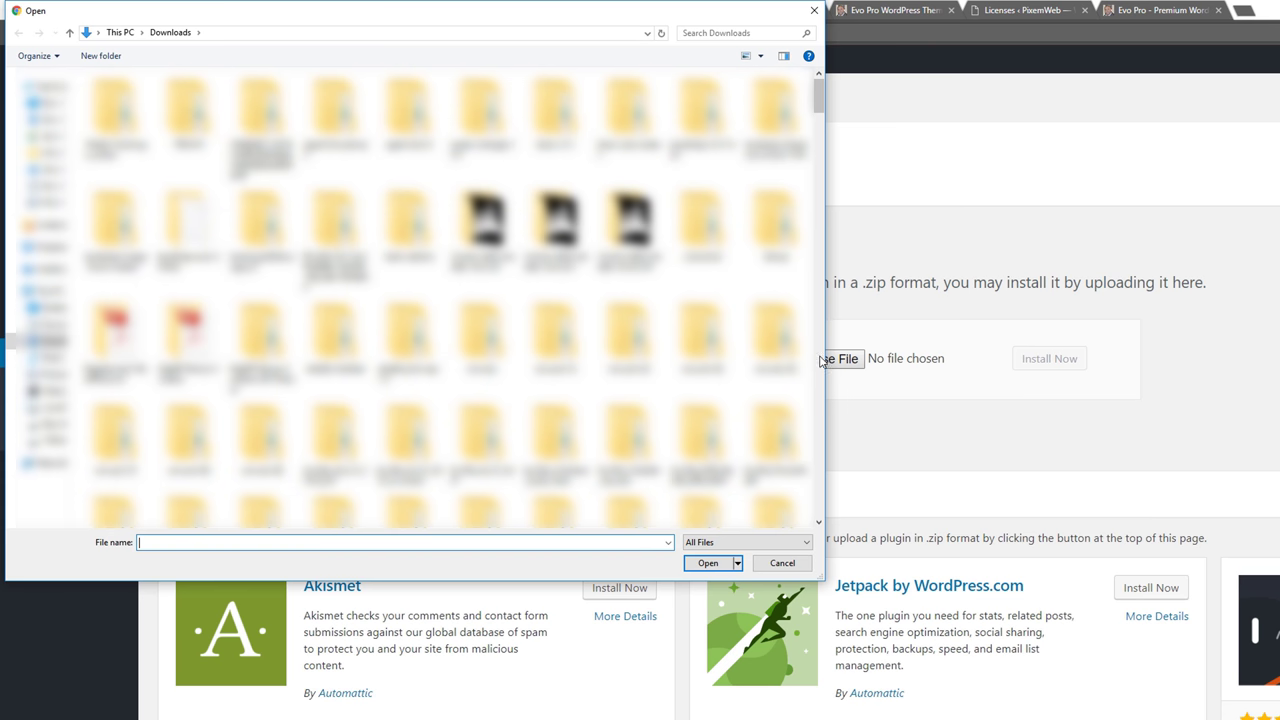
pyautogui.click(333, 515)
pyautogui.click(707, 564)
pyautogui.click(1047, 360)
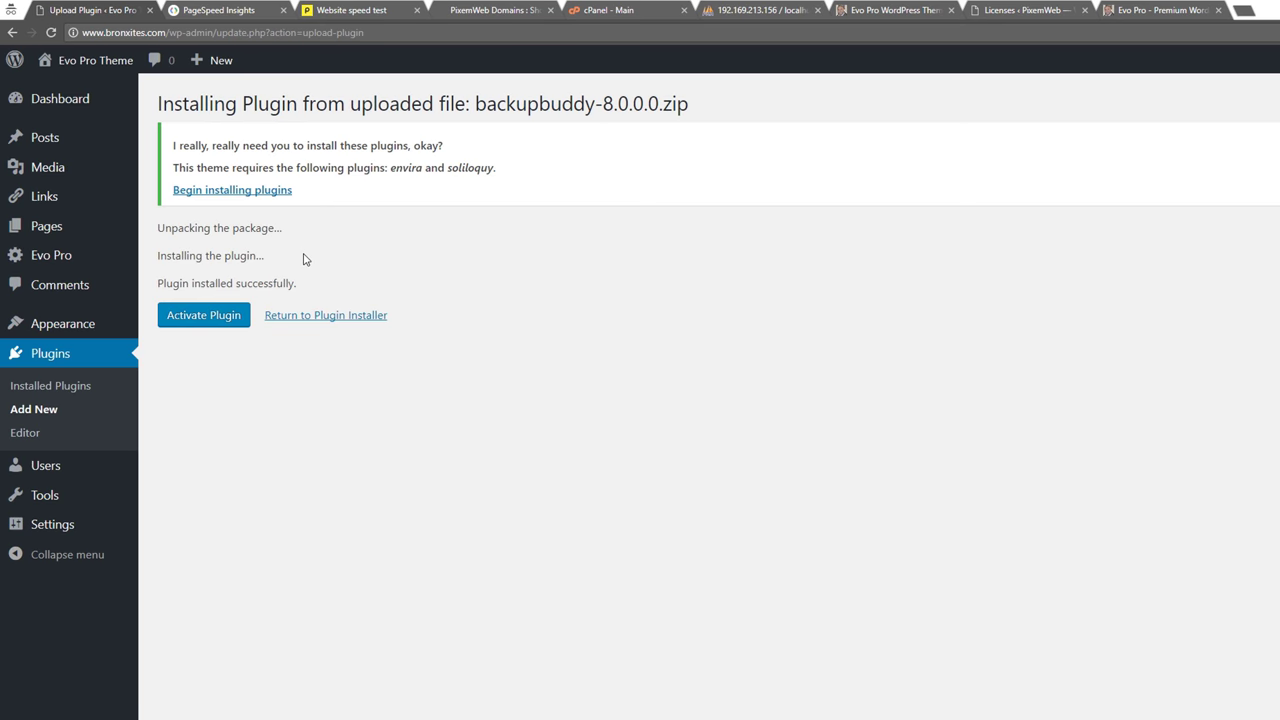
pyautogui.click(354, 317)
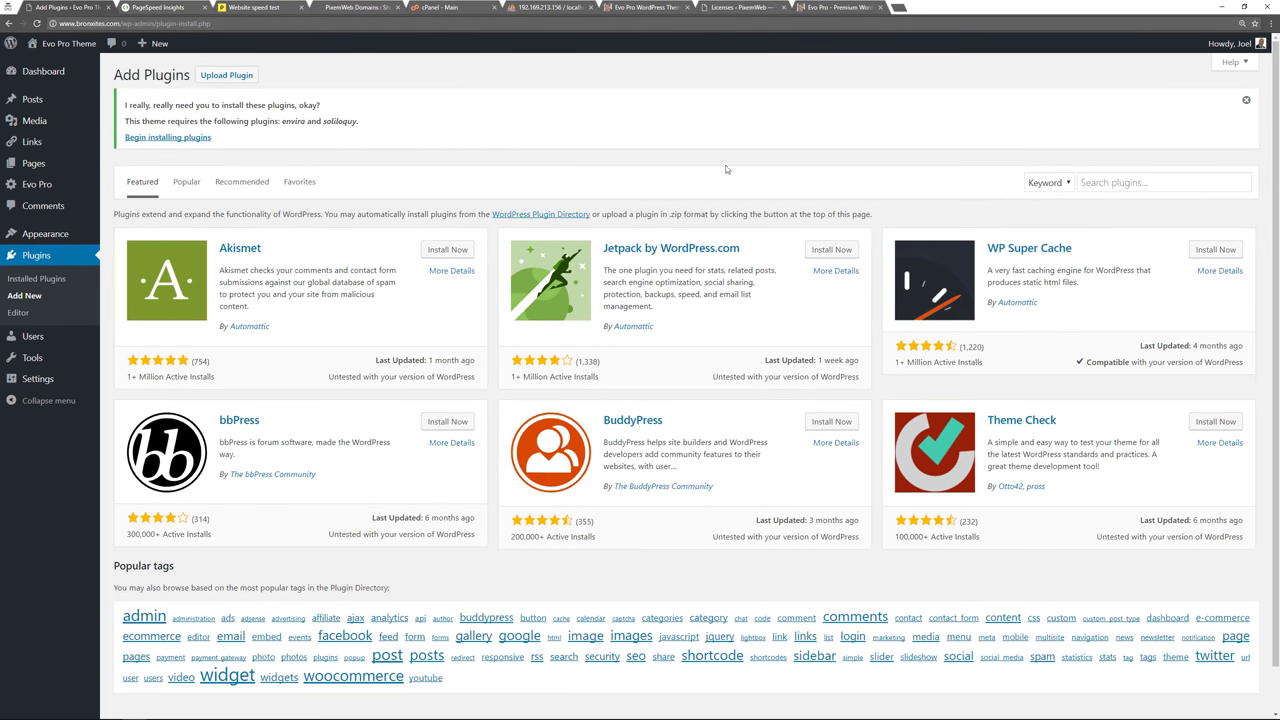
# - Upload and install the gravityforms_2.2.3.6.zip plugin
pyautogui.click(226, 75)
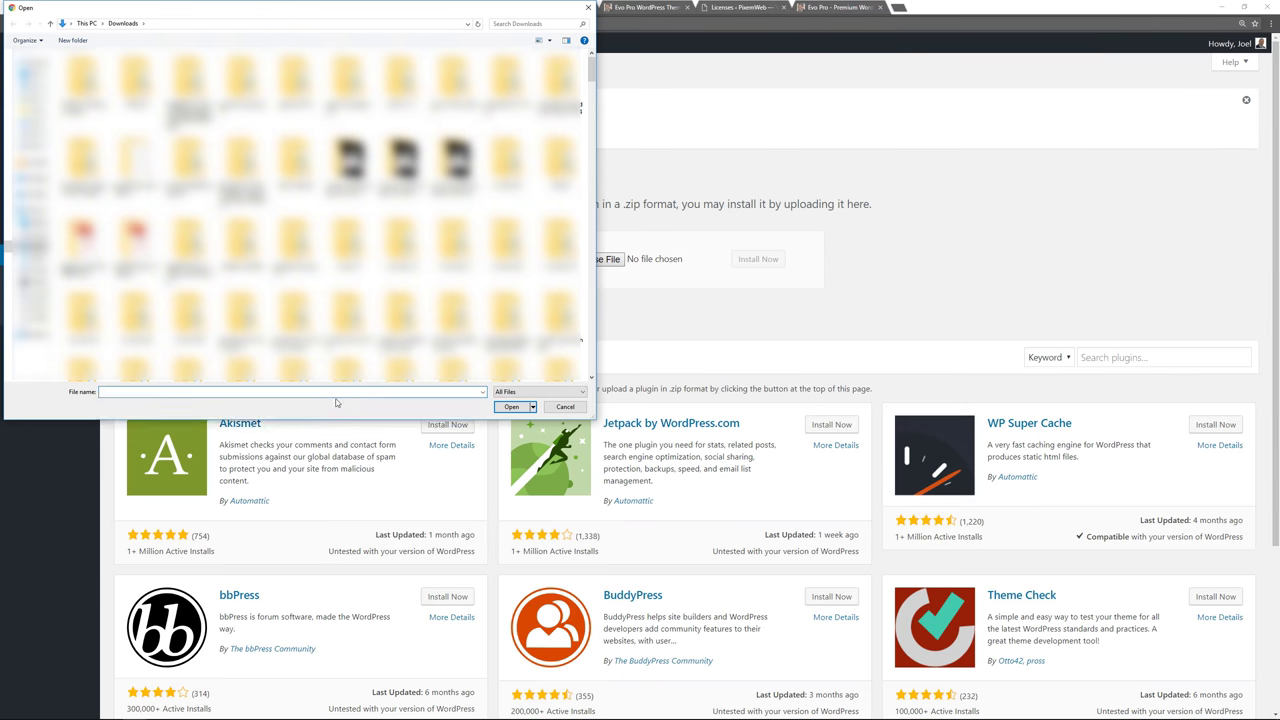
pyautogui.click(511, 406)
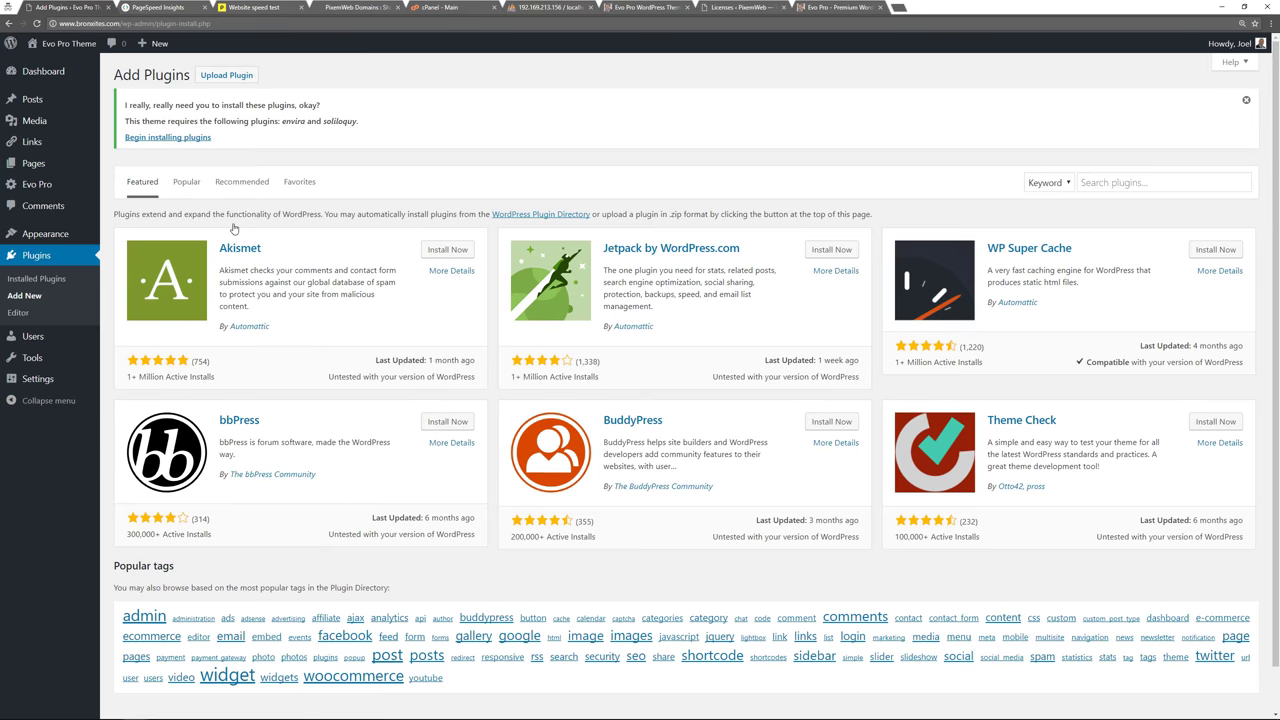
pyautogui.click(1104, 183)
# - Search the plugin directory for 'wp smush', then go to the Installed Plugins list
pyautogui.write('w')
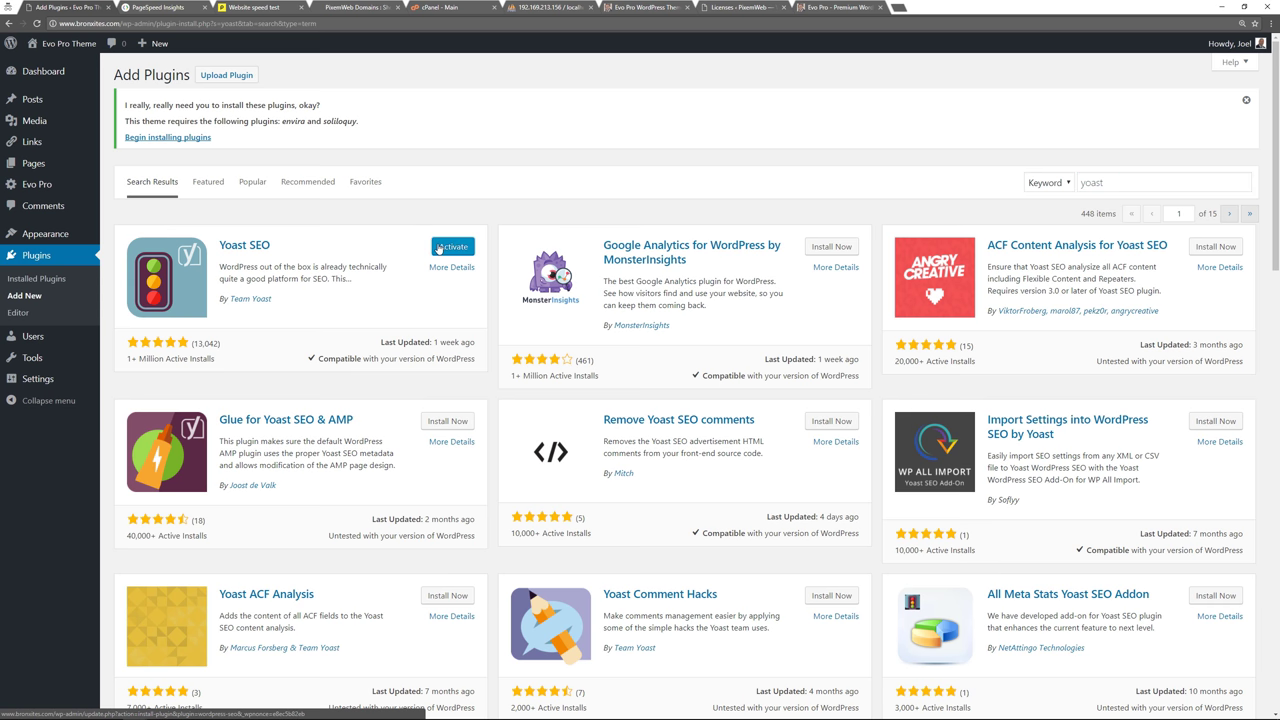
pyautogui.moveTo(1110, 183); pyautogui.dragTo(1023, 183)
pyautogui.write('wp smush')
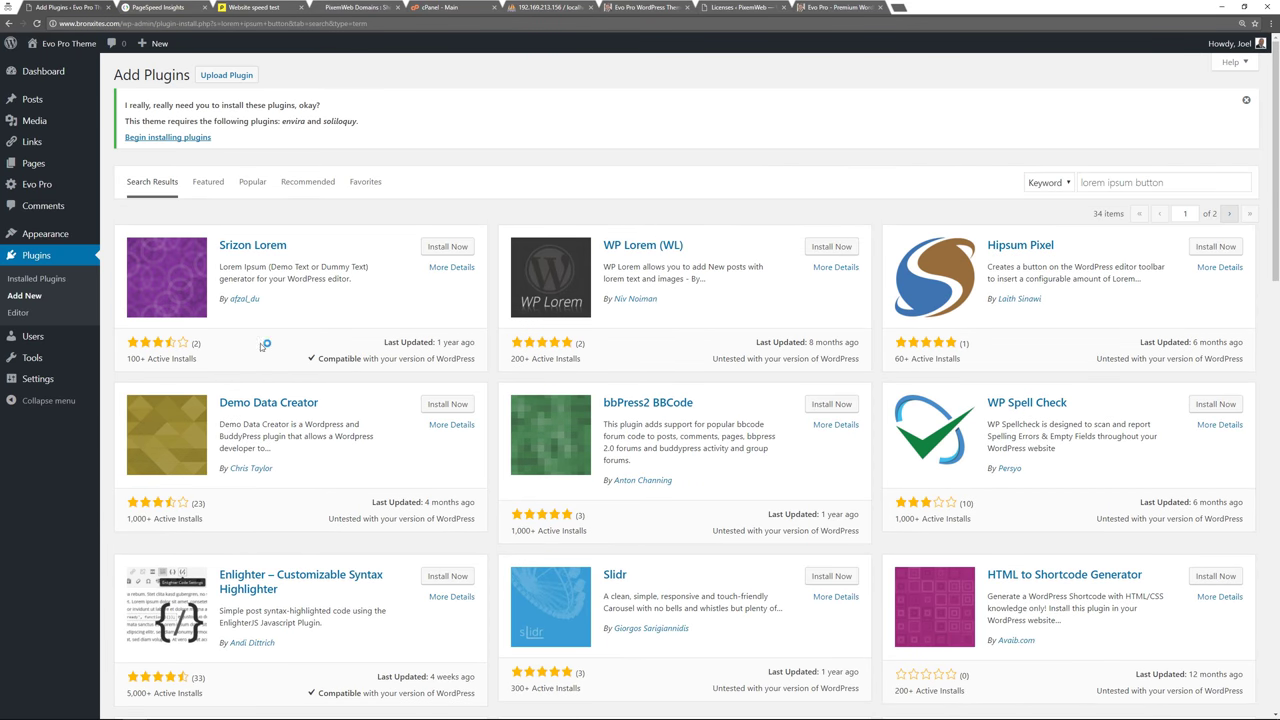
pyautogui.click(46, 283)
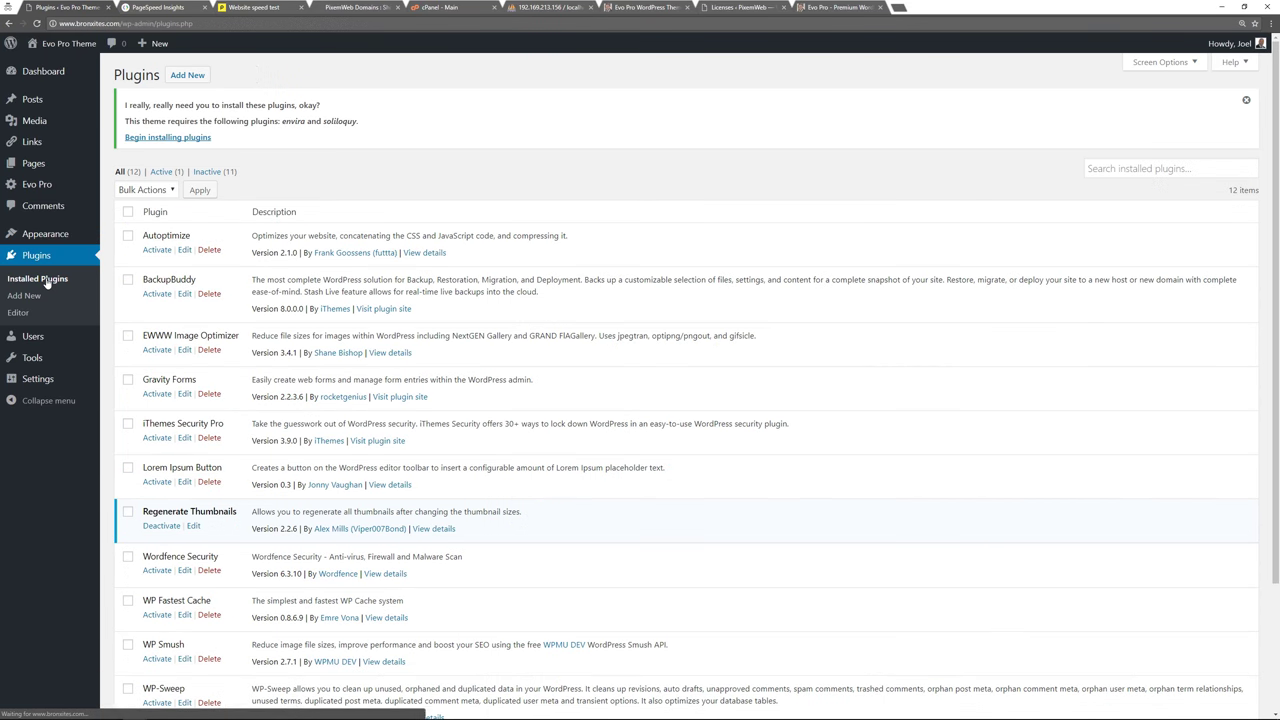
# - Bulk-install both required theme plugins, Envira Gallery and Soliloquy
pyautogui.click(177, 140)
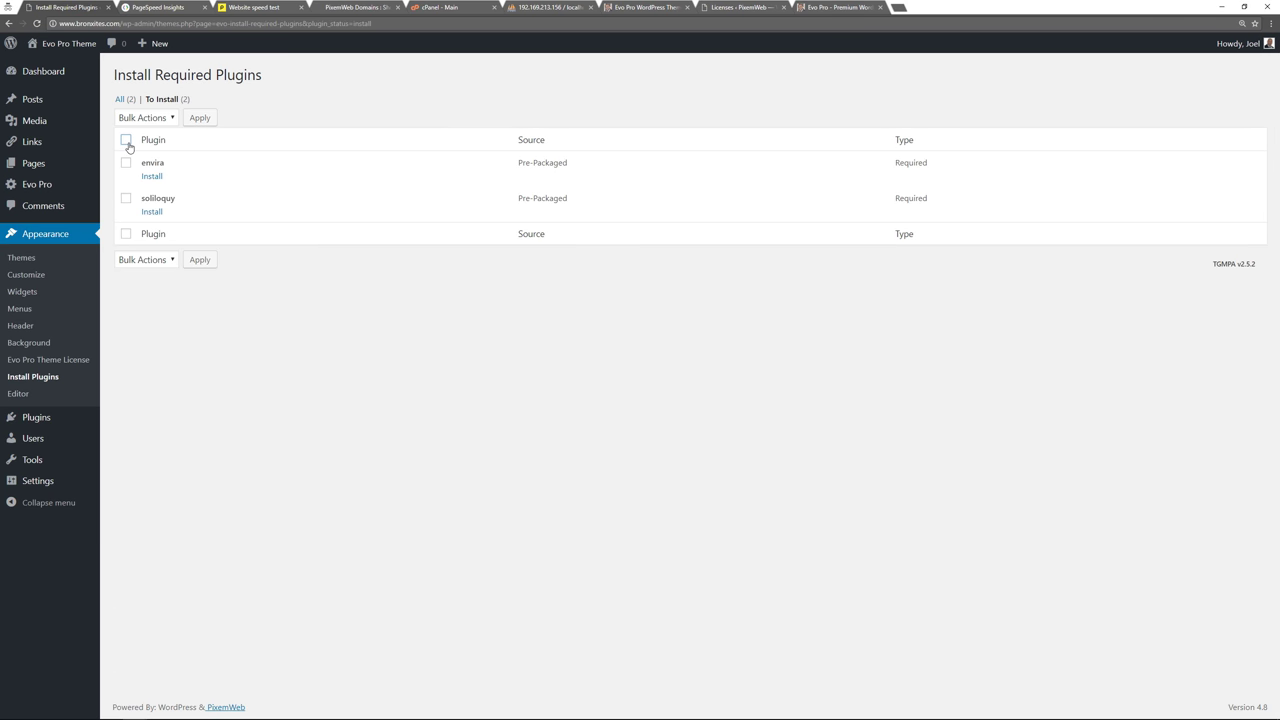
pyautogui.click(126, 140)
pyautogui.click(145, 118)
pyautogui.click(146, 144)
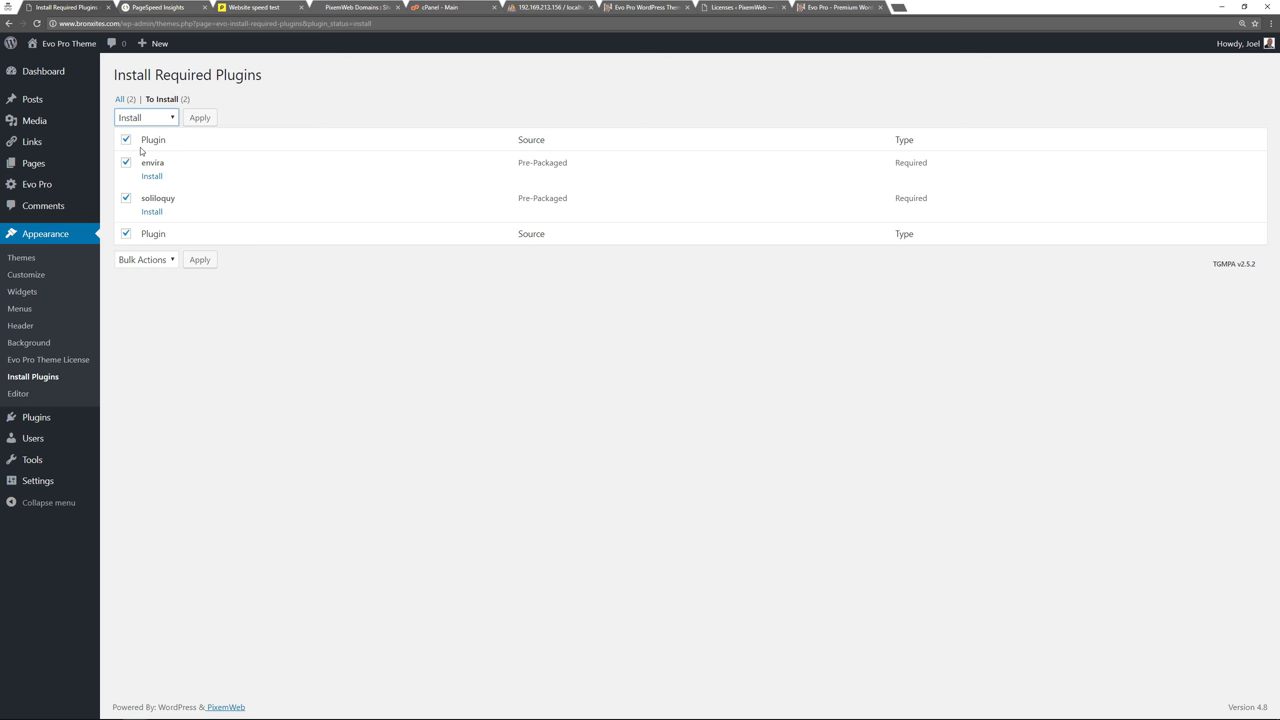
pyautogui.click(207, 121)
pyautogui.moveTo(129, 408)
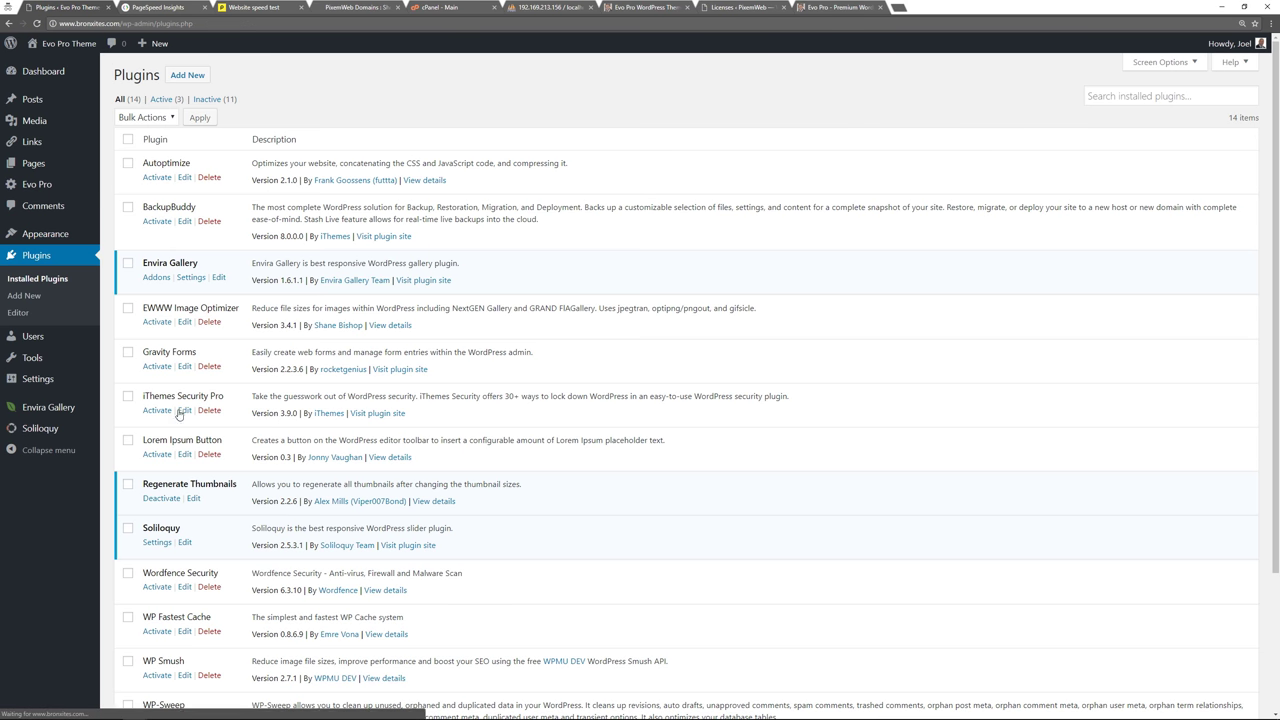
pyautogui.scroll(-1, 473, 577)
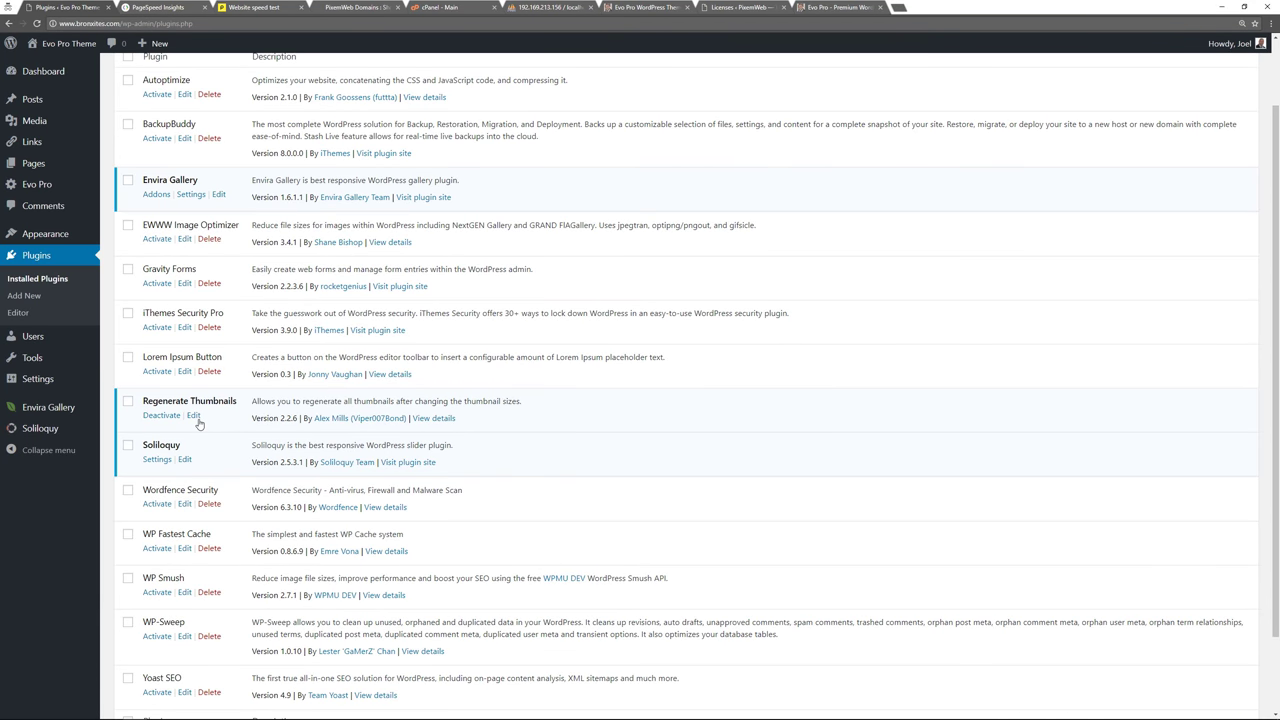
# - Deactivate Regenerate Thumbnails, then review the inactive and full plugin lists
pyautogui.click(162, 416)
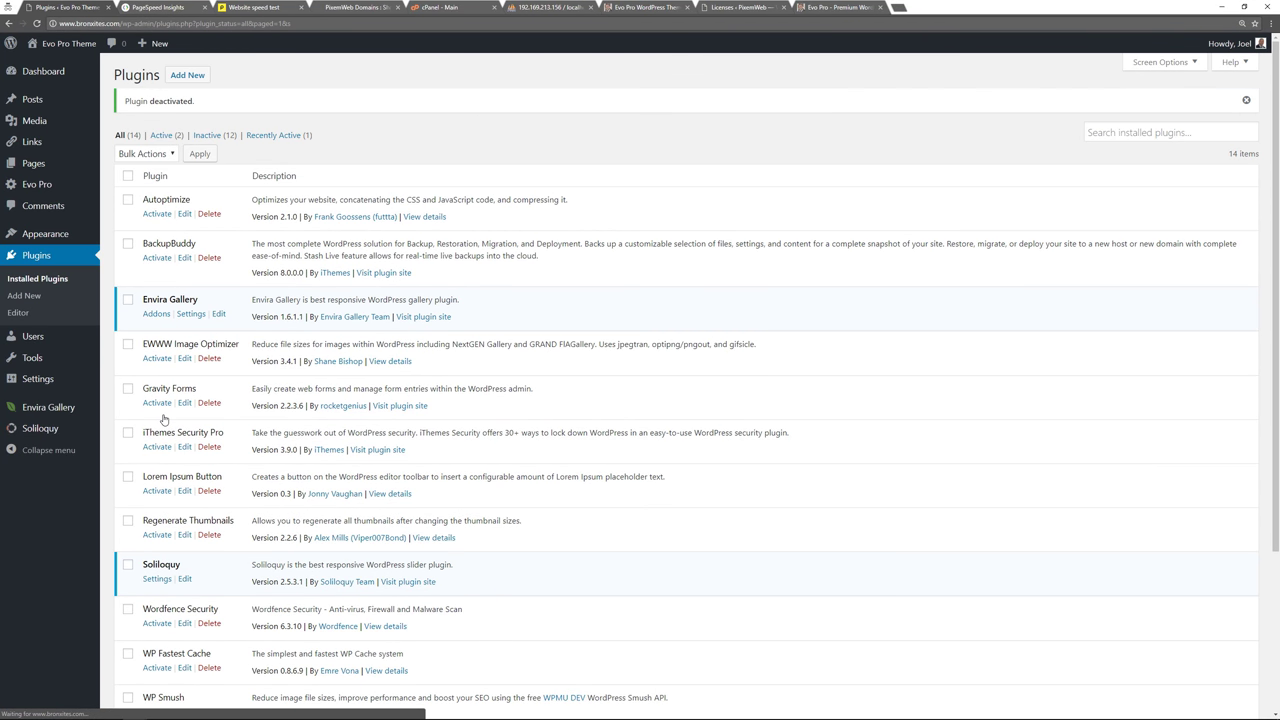
pyautogui.click(217, 139)
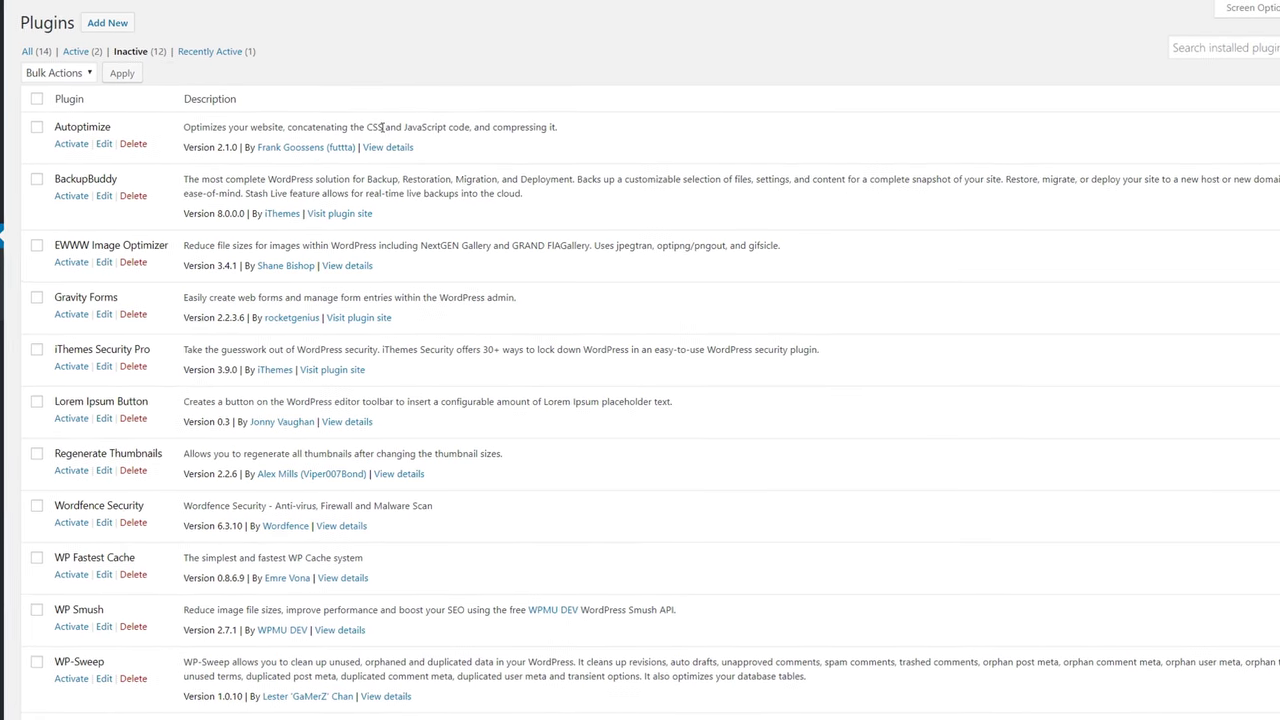
pyautogui.click(127, 99)
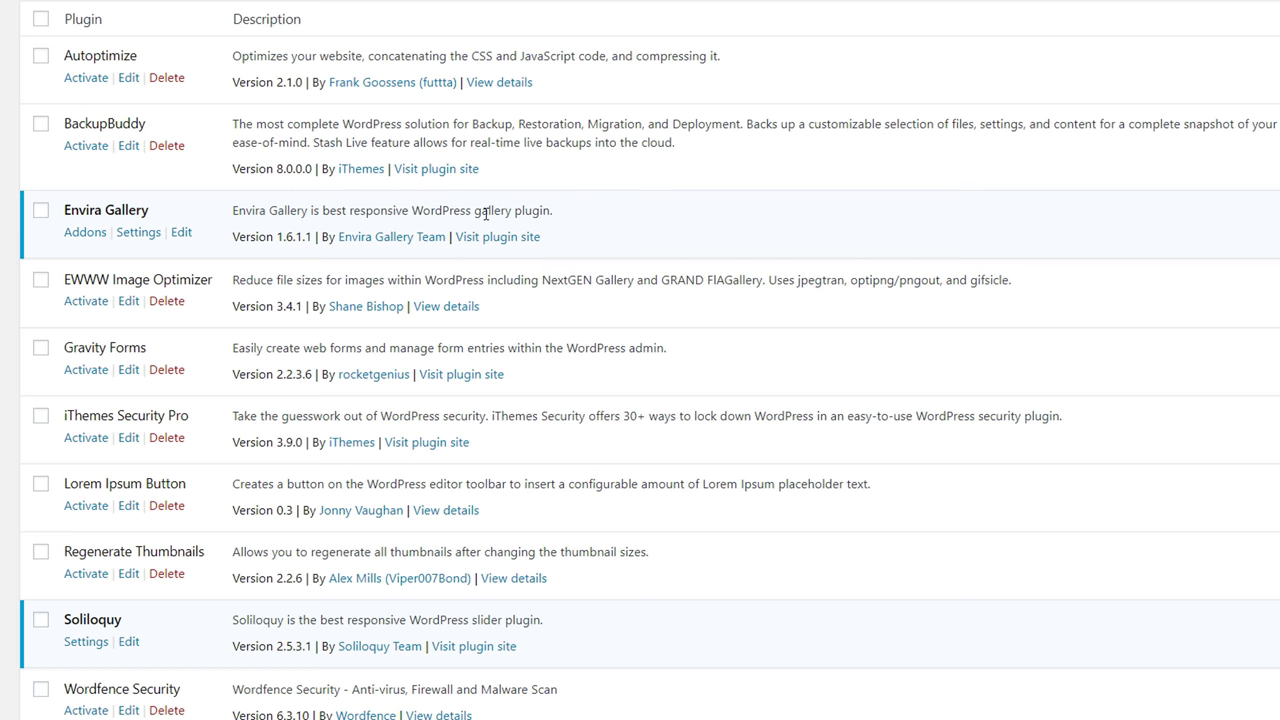
pyautogui.scroll(-1, 486, 213)
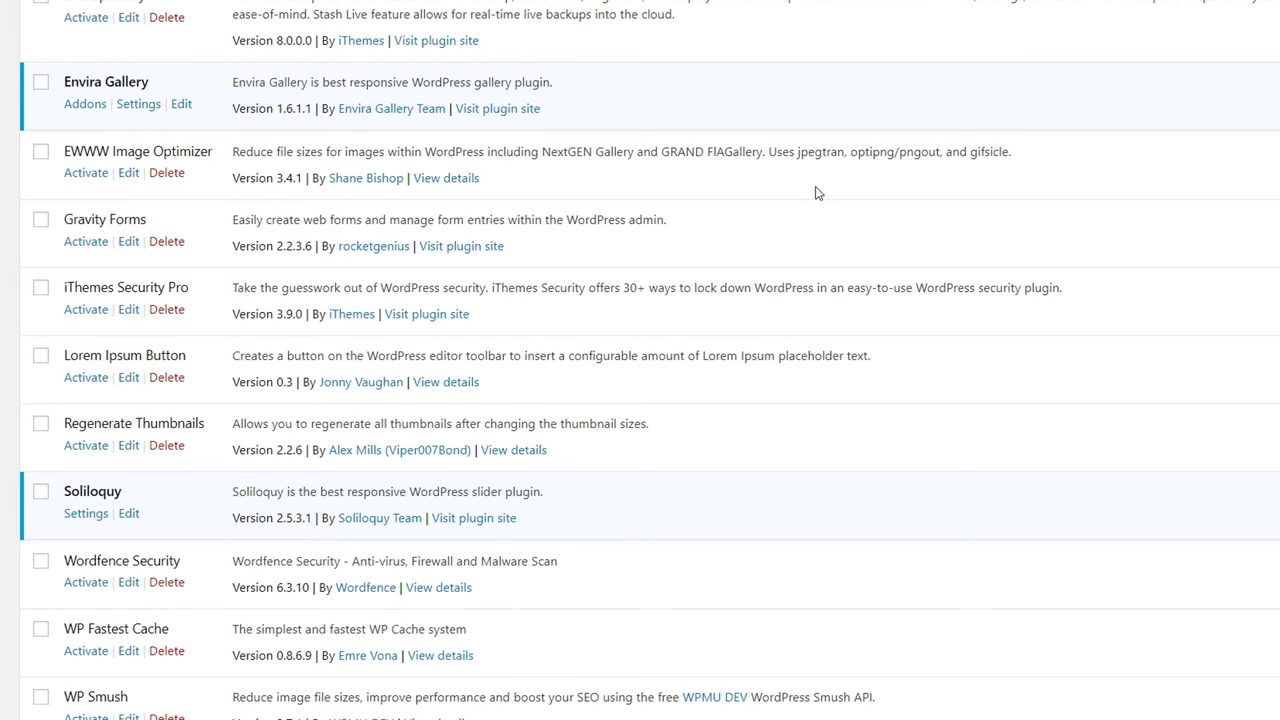
pyautogui.scroll(-1, 860, 185)
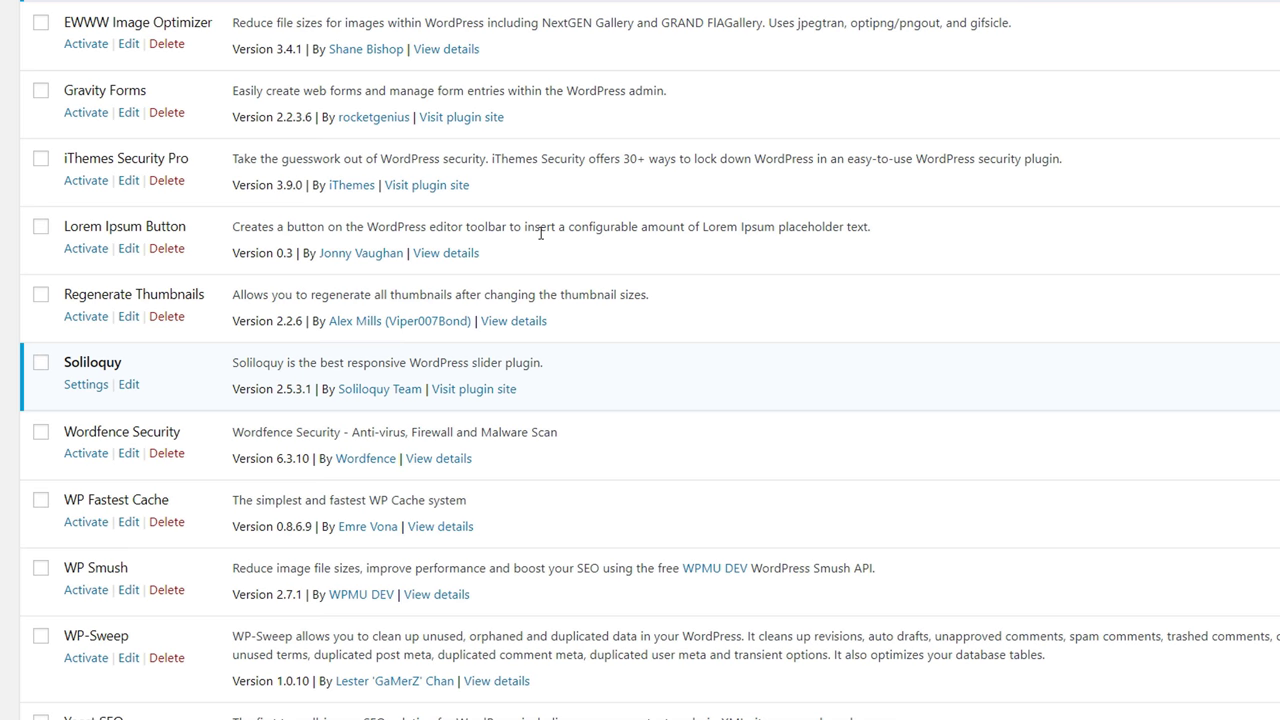
pyautogui.scroll(-1, 540, 233)
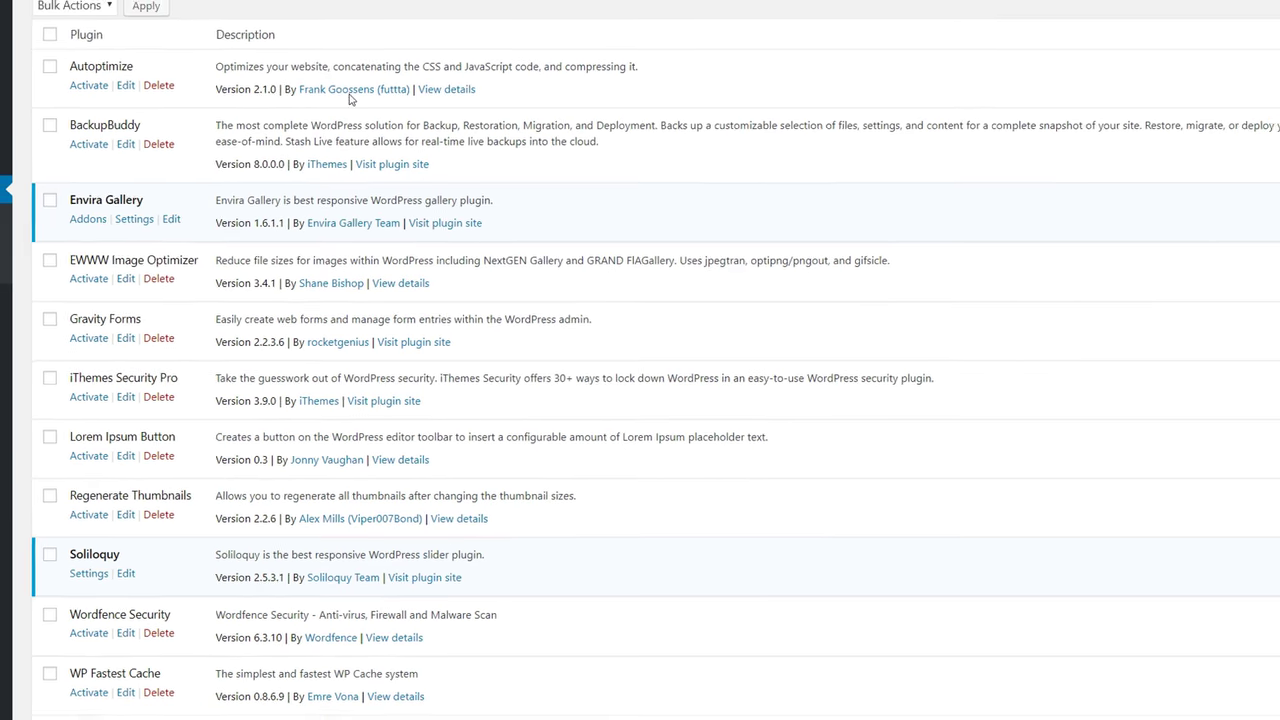
# - Filter to Inactive plugins, select all twelve, and apply the Activate bulk action
pyautogui.click(215, 100)
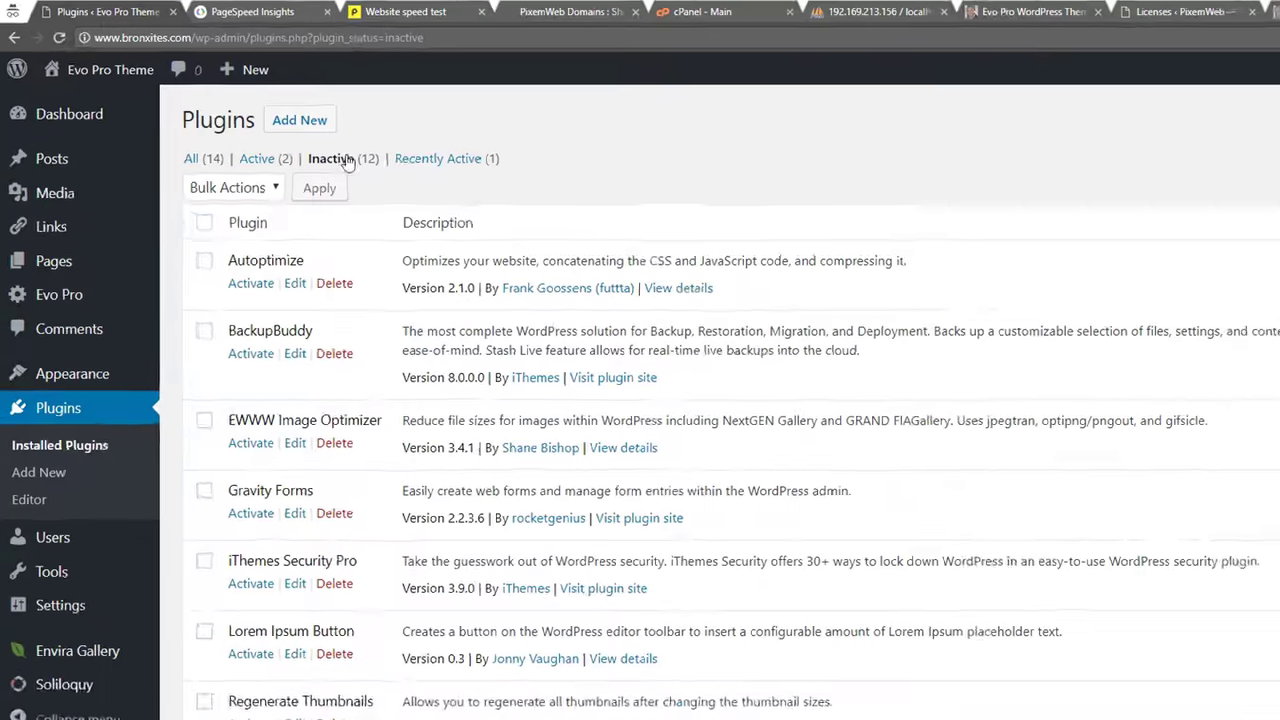
pyautogui.click(127, 139)
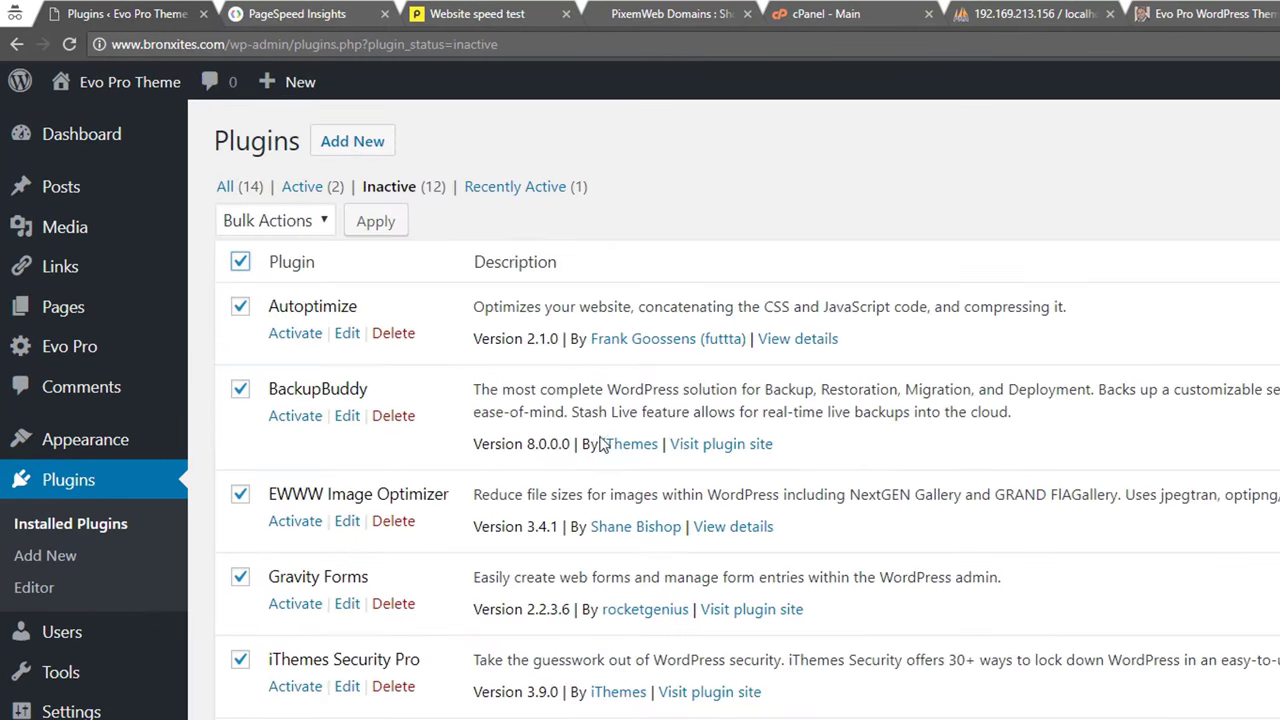
pyautogui.scroll(-1, 605, 444)
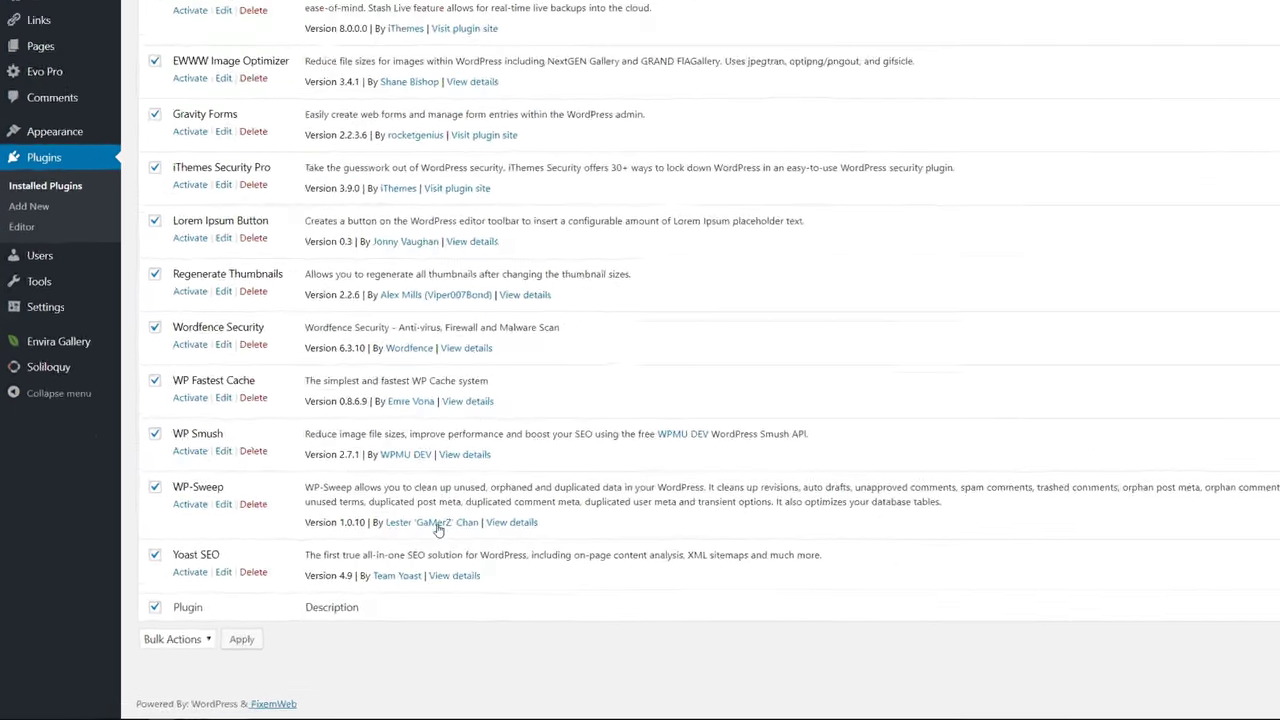
pyautogui.click(132, 657)
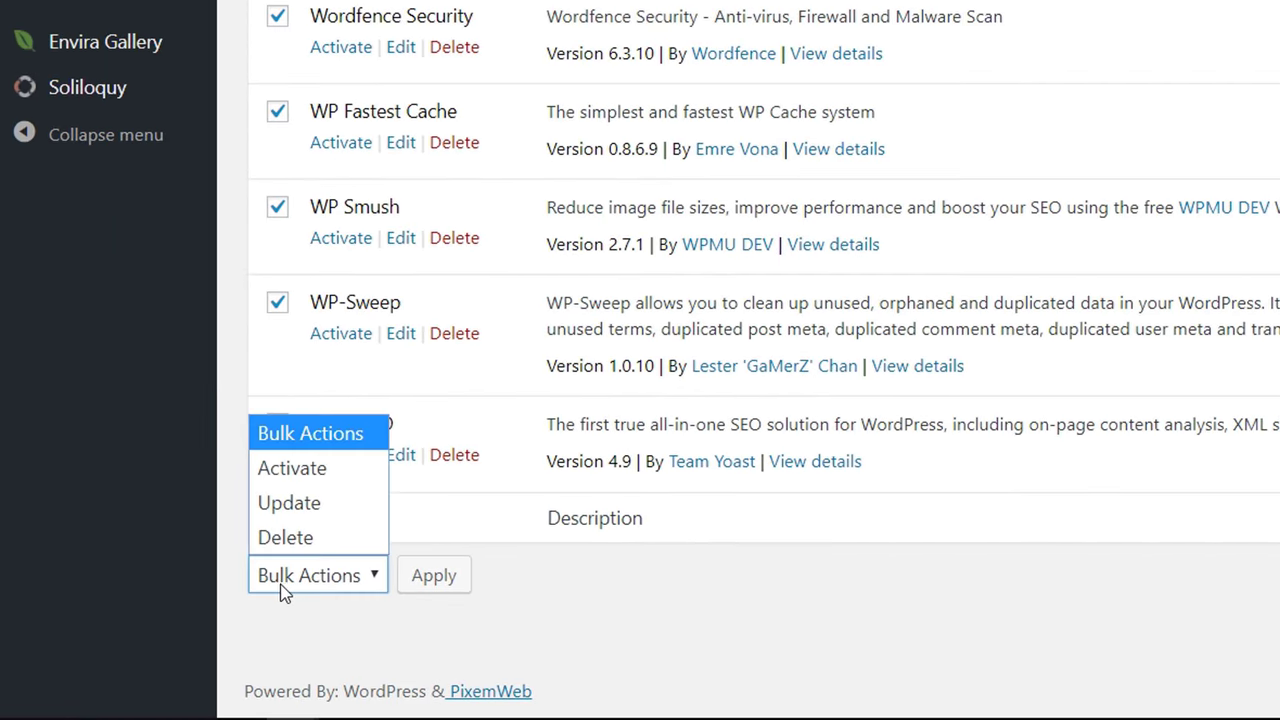
pyautogui.click(300, 468)
pyautogui.click(434, 578)
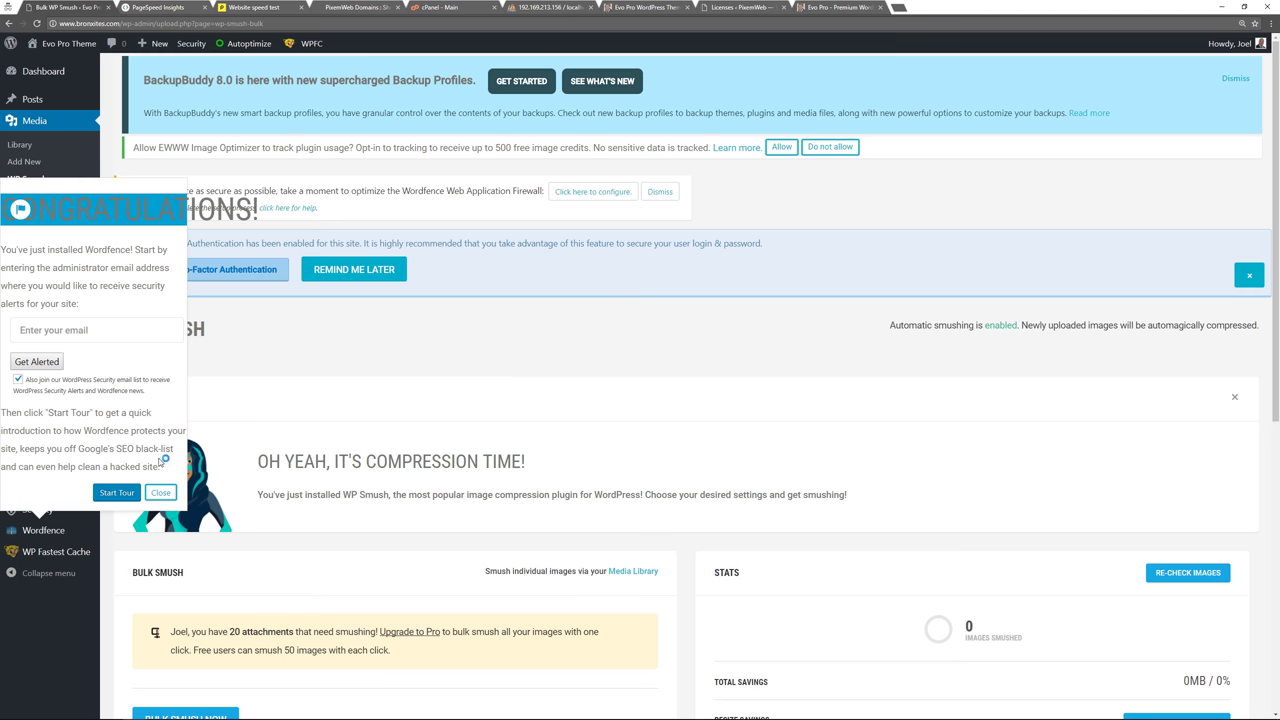
# - Close the Wordfence welcome popup and dismiss the two-factor authentication notice
pyautogui.click(160, 493)
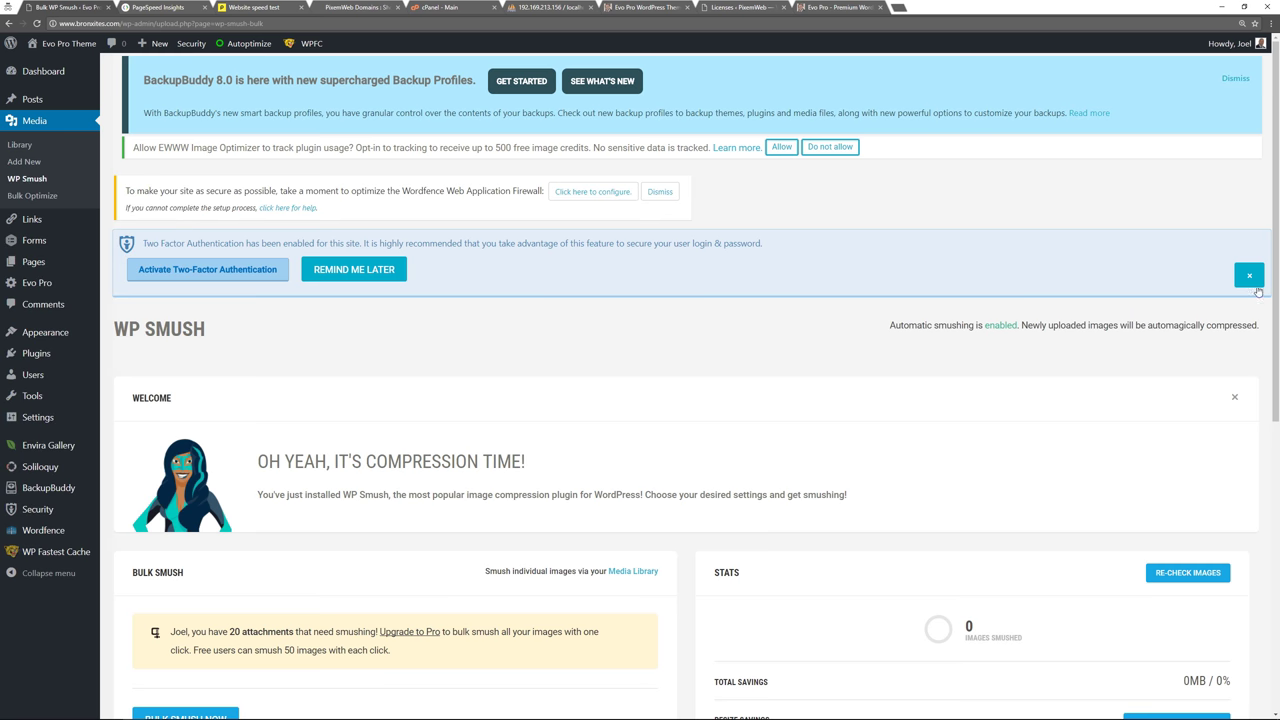
pyautogui.click(1249, 283)
pyautogui.scroll(-4, 1239, 83)
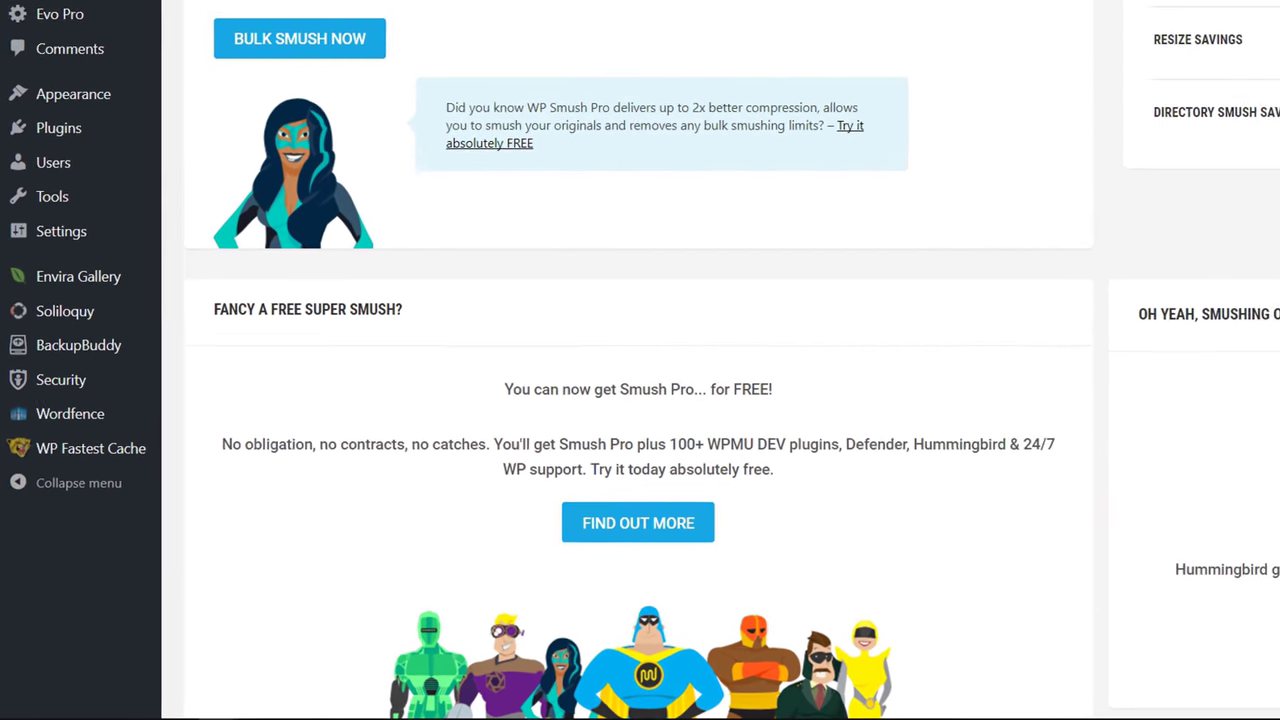
pyautogui.moveTo(140, 235)
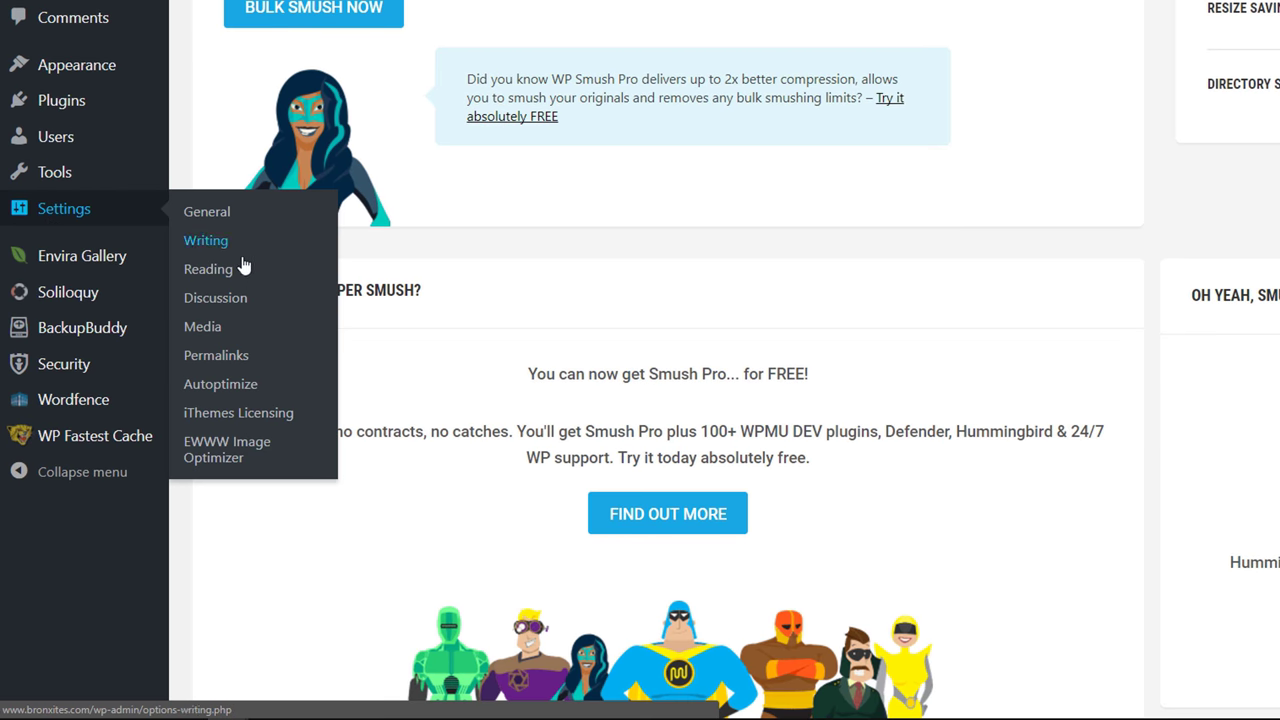
# - In EWWW advanced settings, set optipng to Level 4: 24 trials and enable Resize Existing Images
pyautogui.click(232, 458)
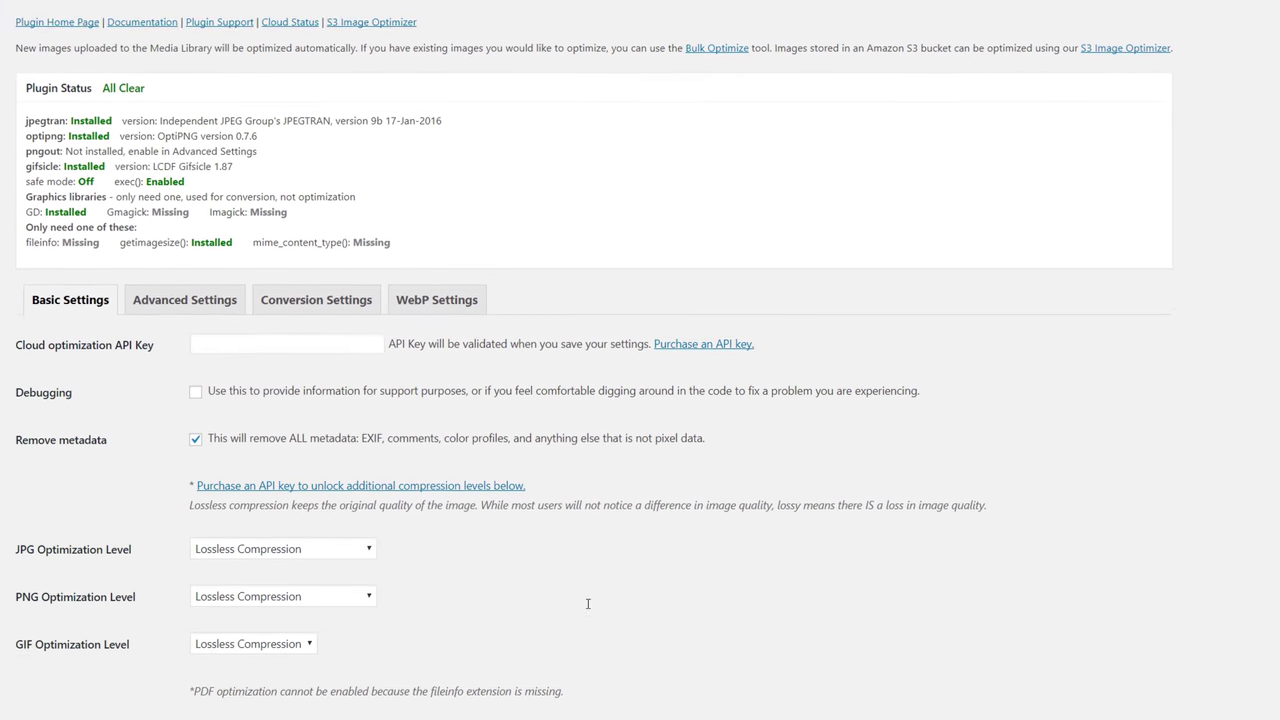
pyautogui.scroll(-2, 565, 622)
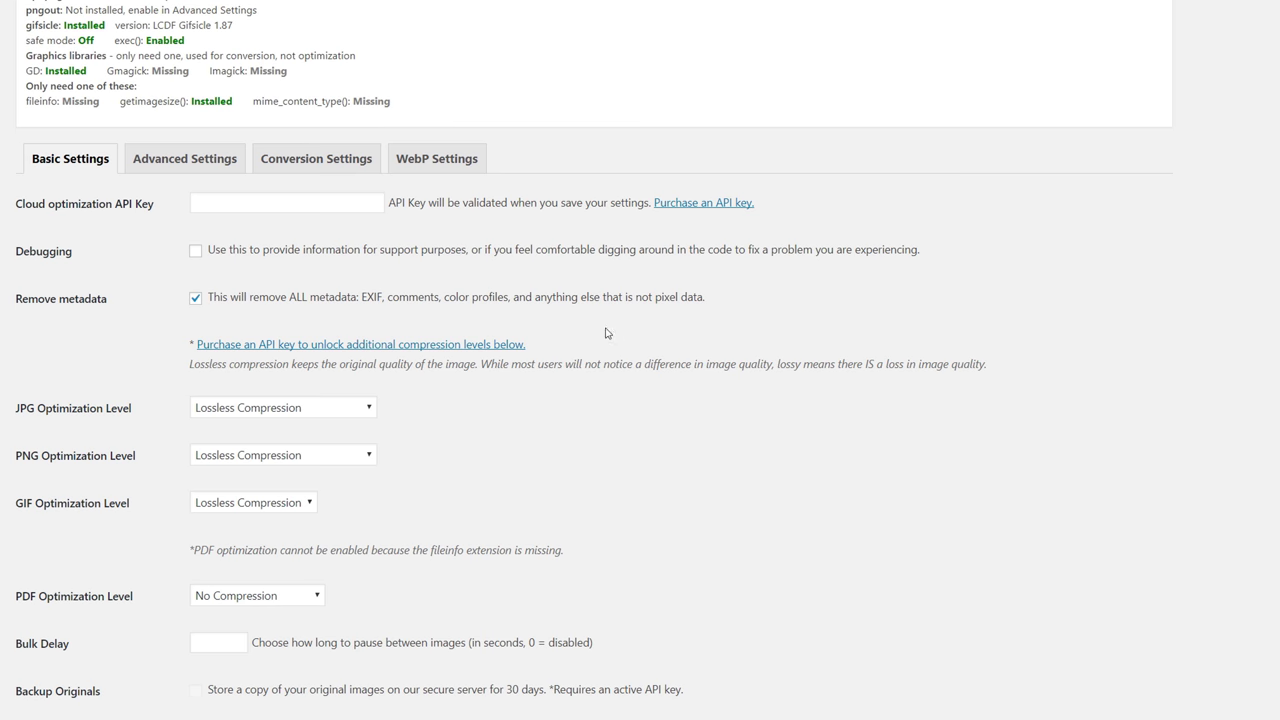
pyautogui.click(215, 168)
pyautogui.click(240, 203)
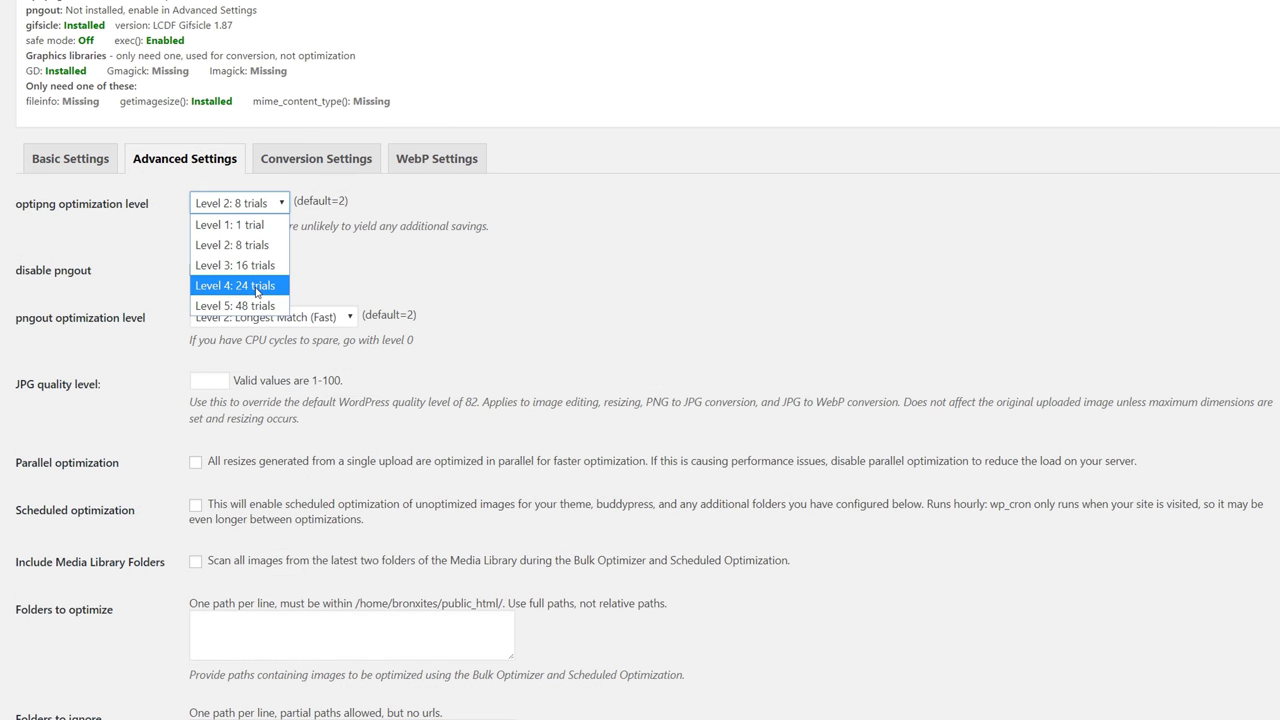
pyautogui.click(257, 288)
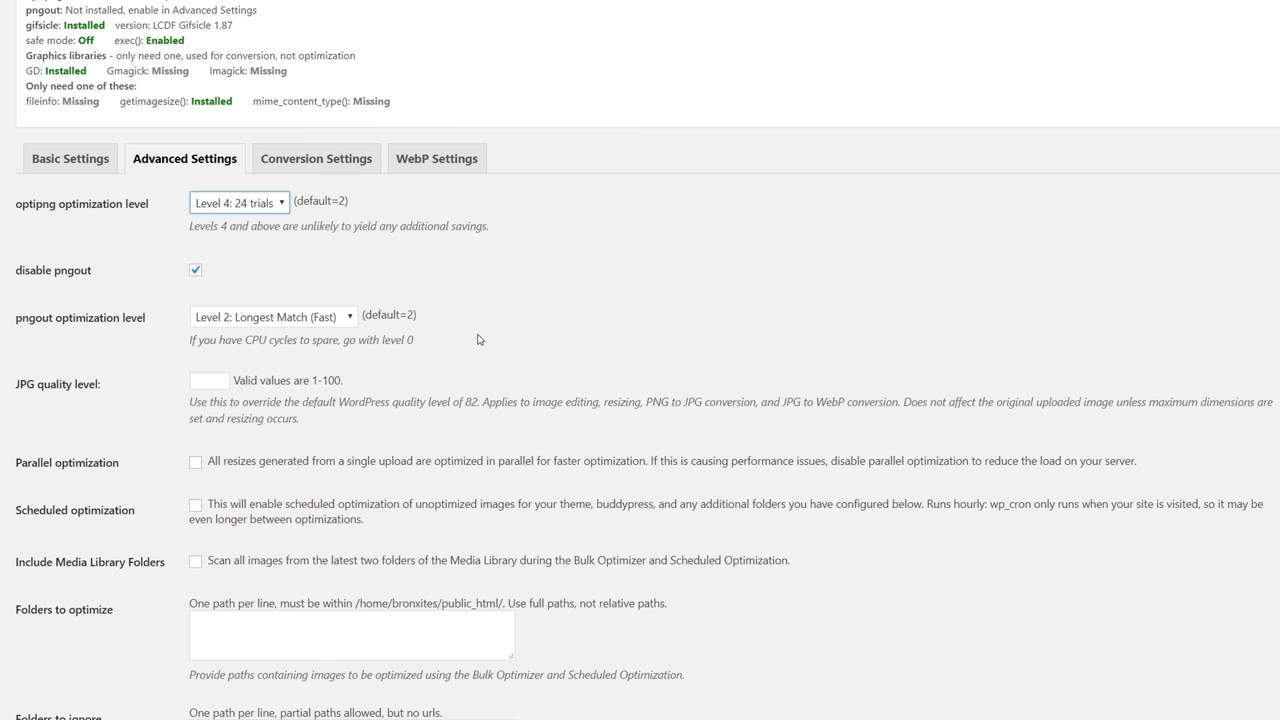
pyautogui.scroll(-2, 500, 400)
pyautogui.scroll(-2, 357, 412)
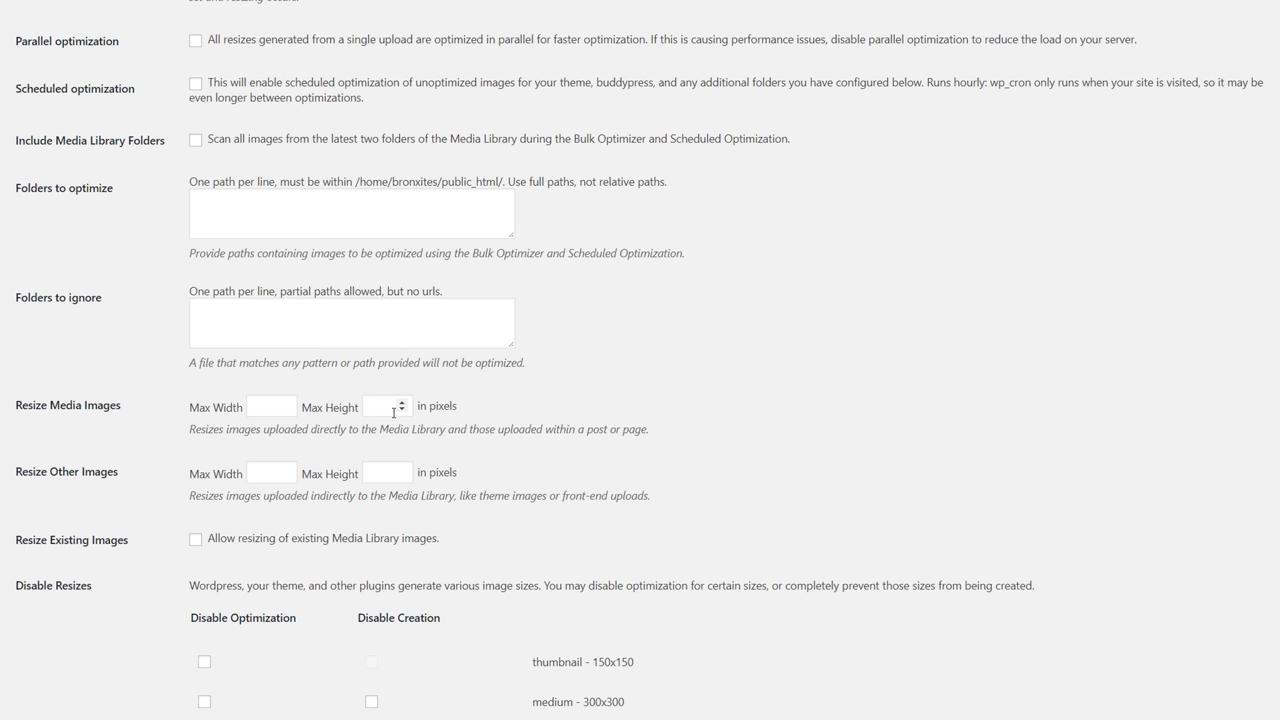
pyautogui.scroll(-1, 336, 452)
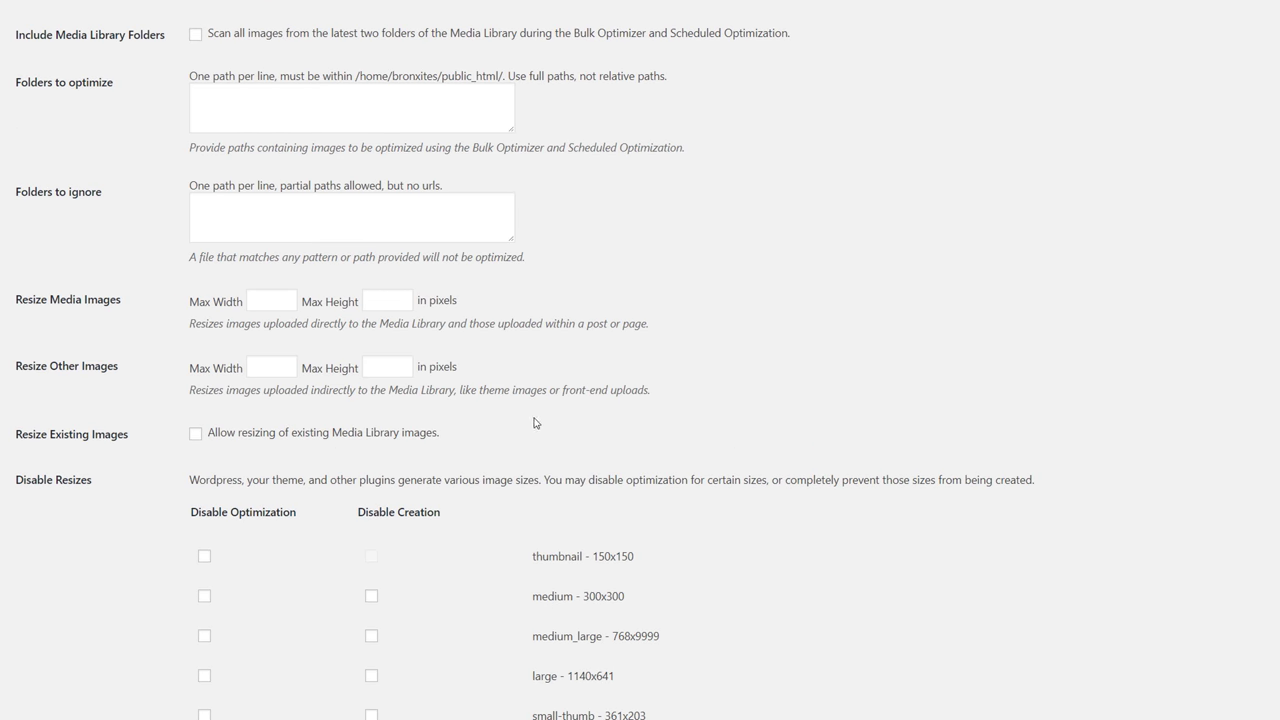
pyautogui.click(417, 432)
# - Enable GIF to PNG, JPG/PNG to WebP and Force WebP conversion, then save
pyautogui.scroll(-5, 400, 450)
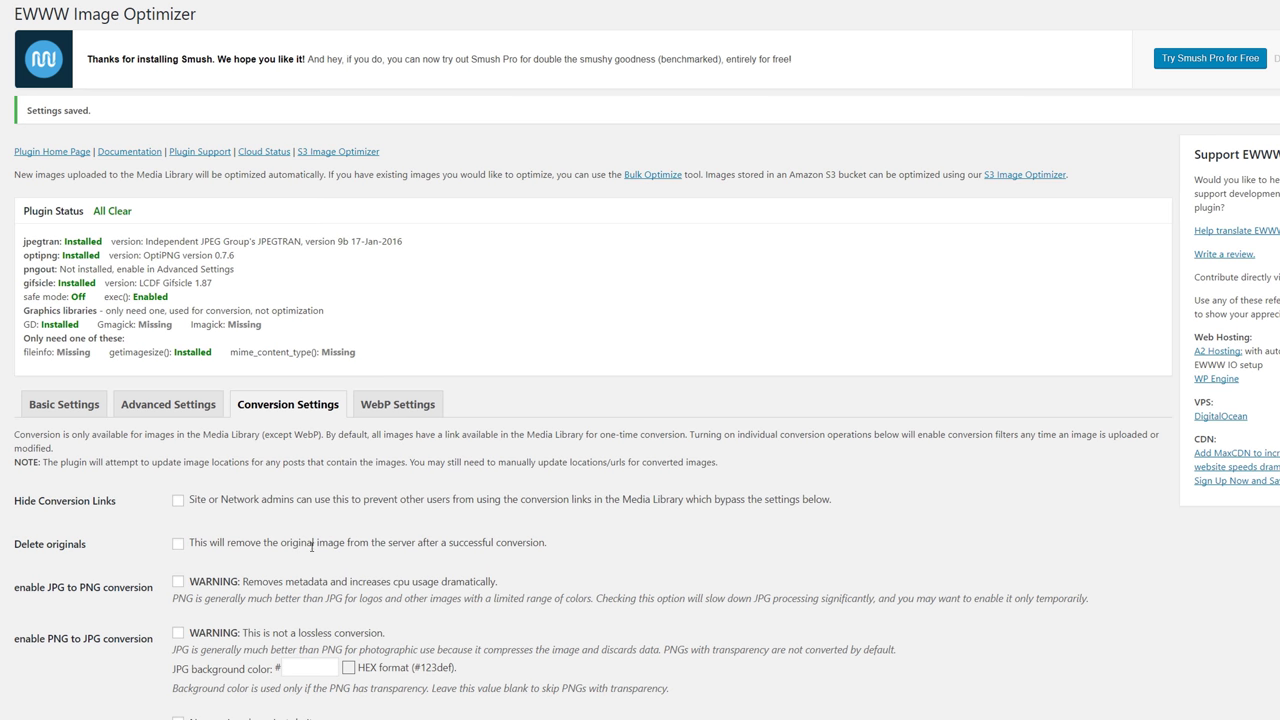
pyautogui.scroll(-2, 700, 558)
pyautogui.click(178, 617)
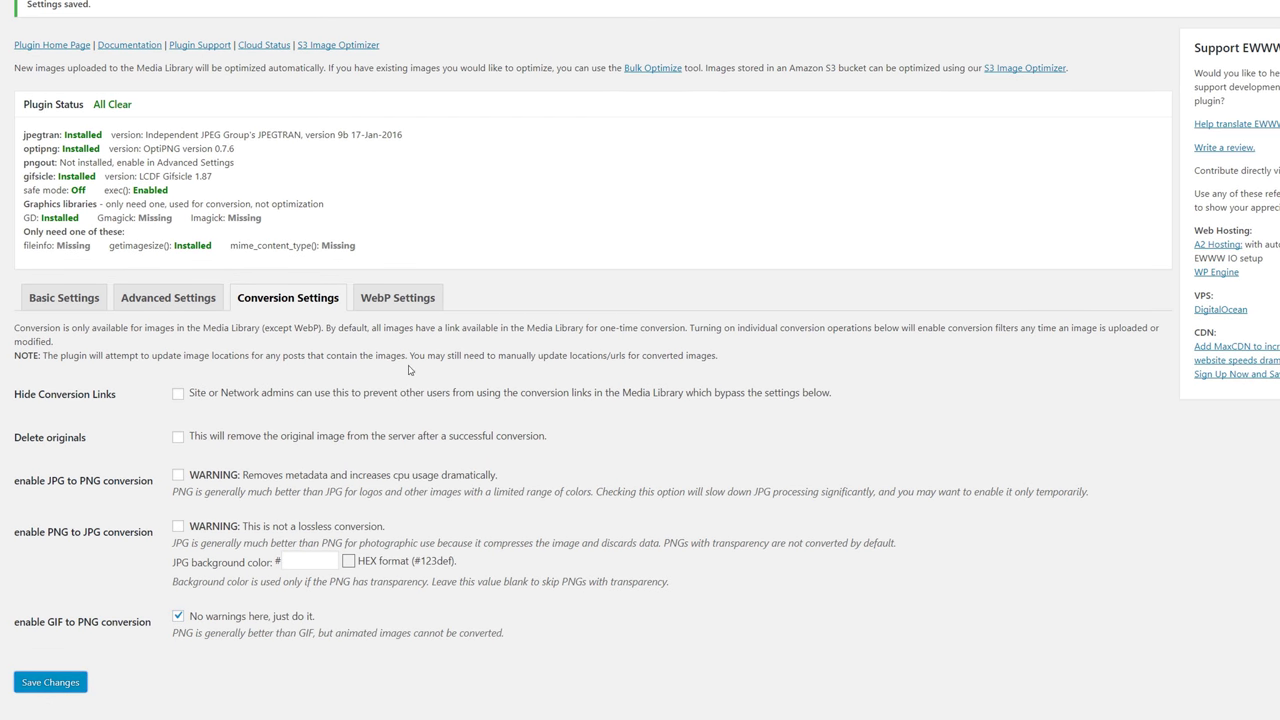
pyautogui.scroll(2, 420, 360)
pyautogui.click(400, 405)
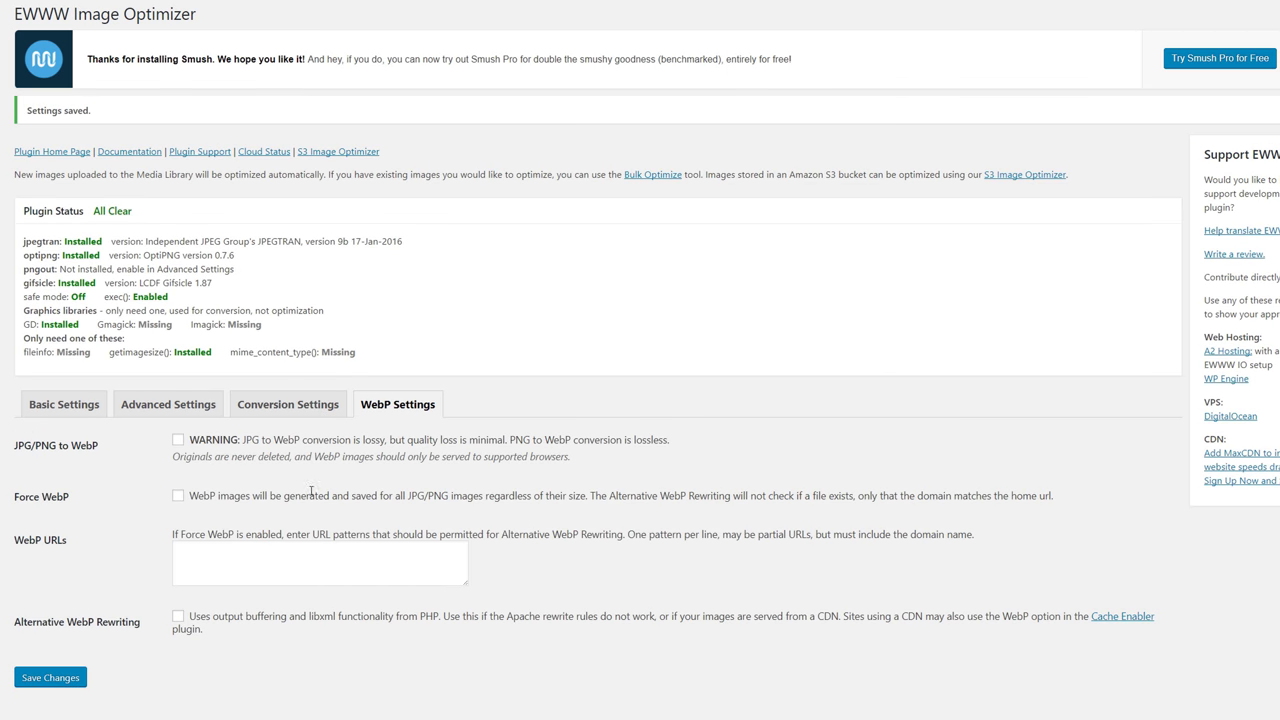
pyautogui.click(178, 441)
pyautogui.click(178, 496)
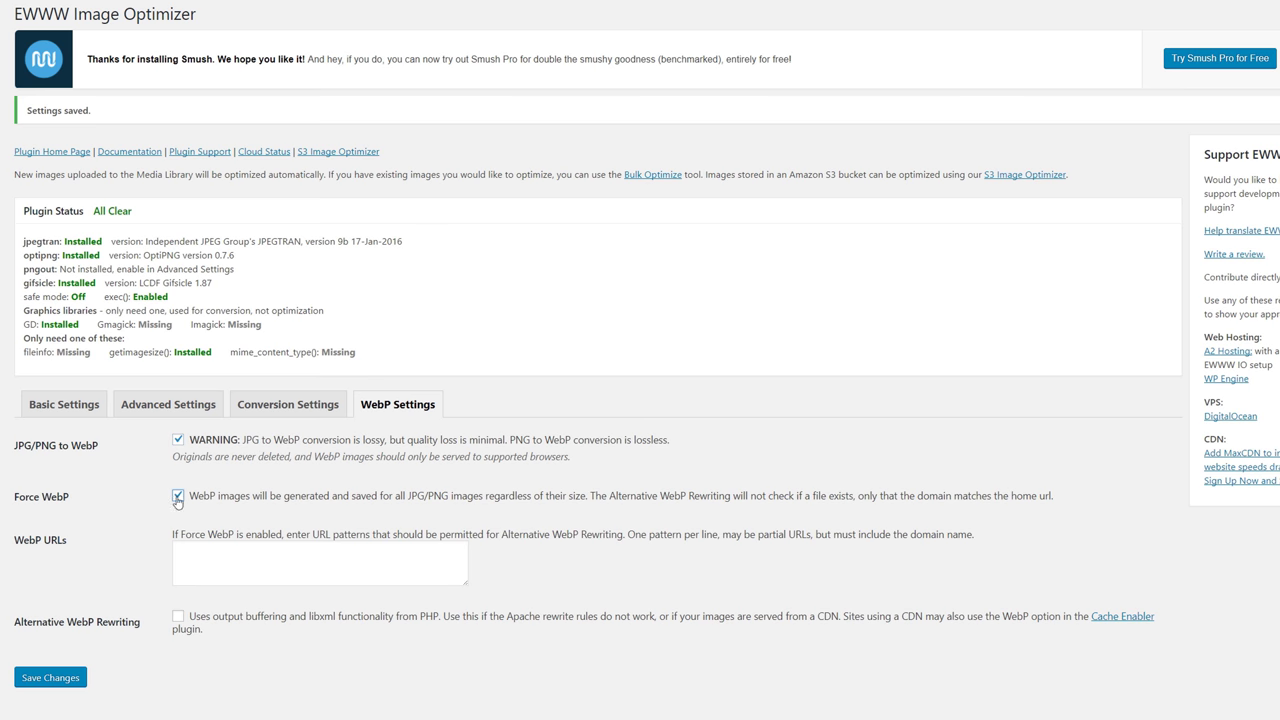
pyautogui.click(50, 678)
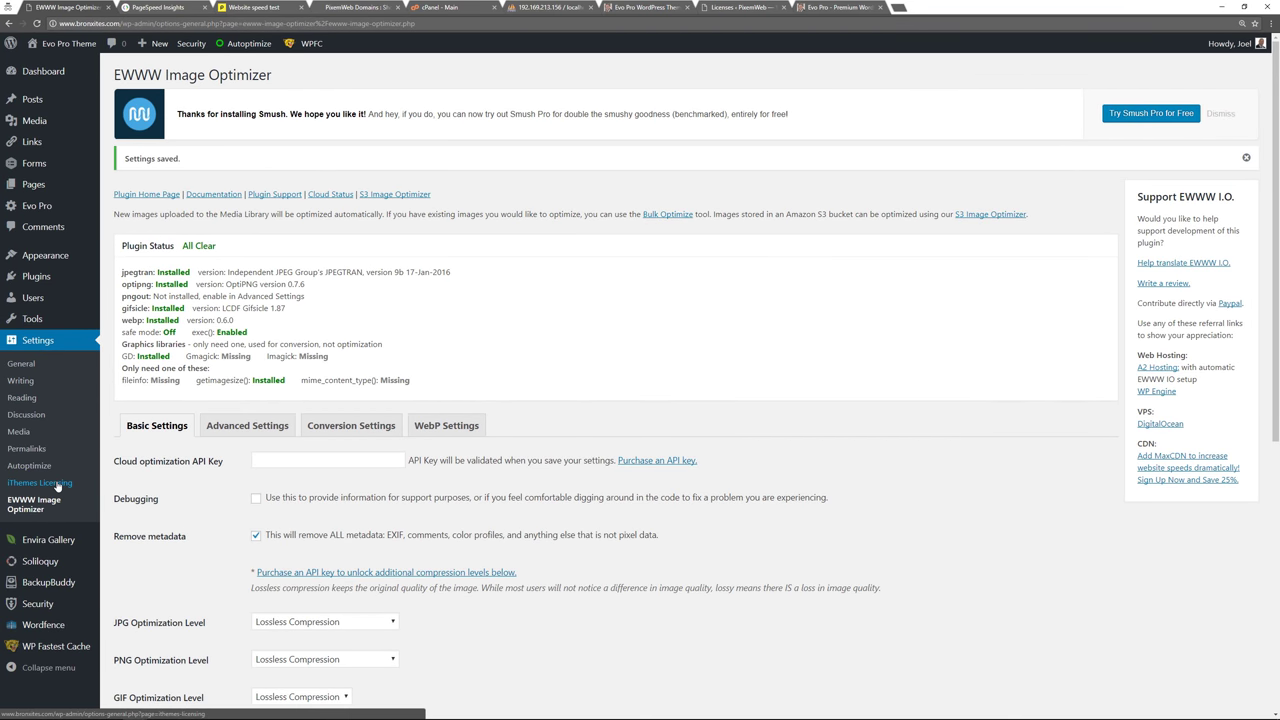
# - License BackupBuddy and iThemes Security Pro, enable quick release updates, and save
pyautogui.click(57, 484)
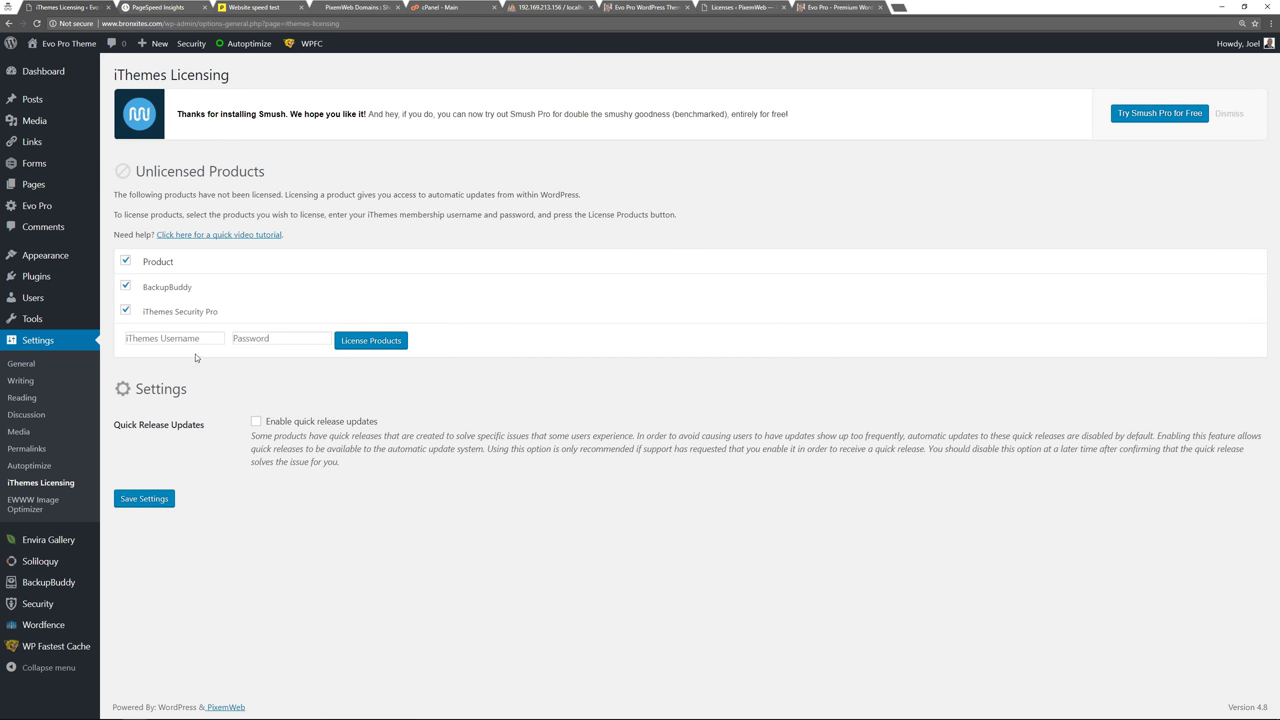
pyautogui.click(371, 340)
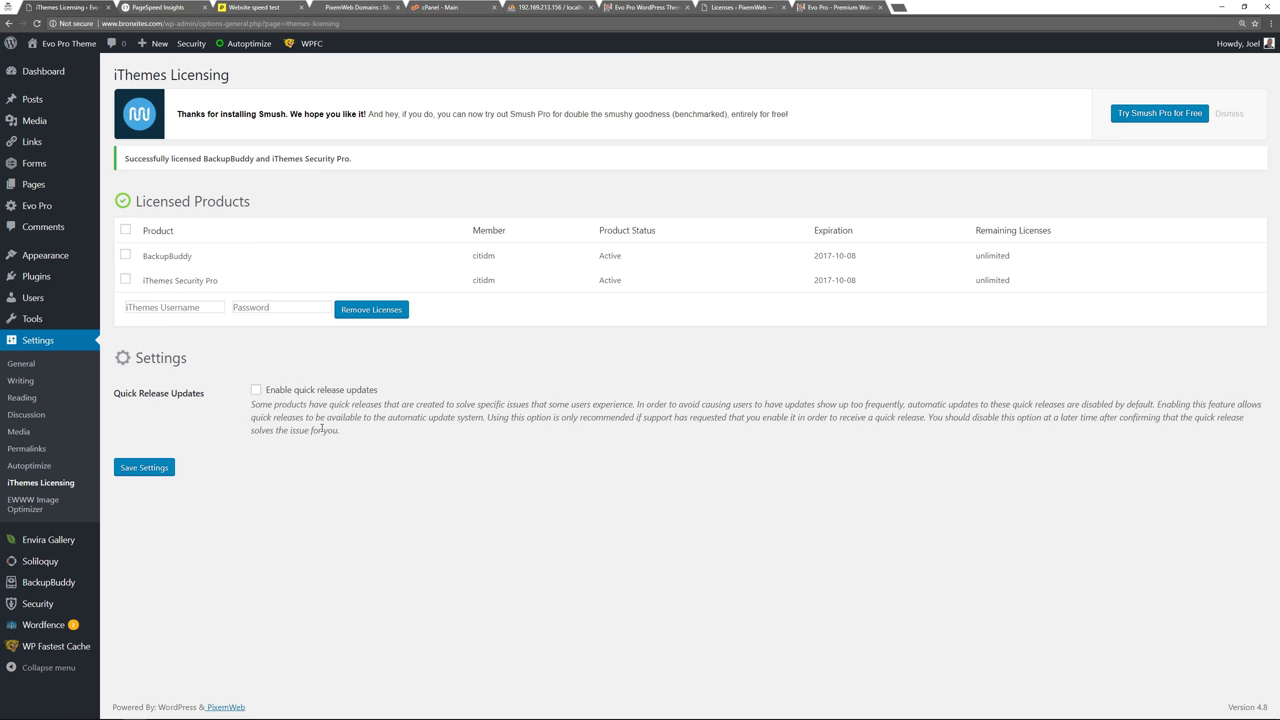
pyautogui.click(257, 391)
pyautogui.click(148, 468)
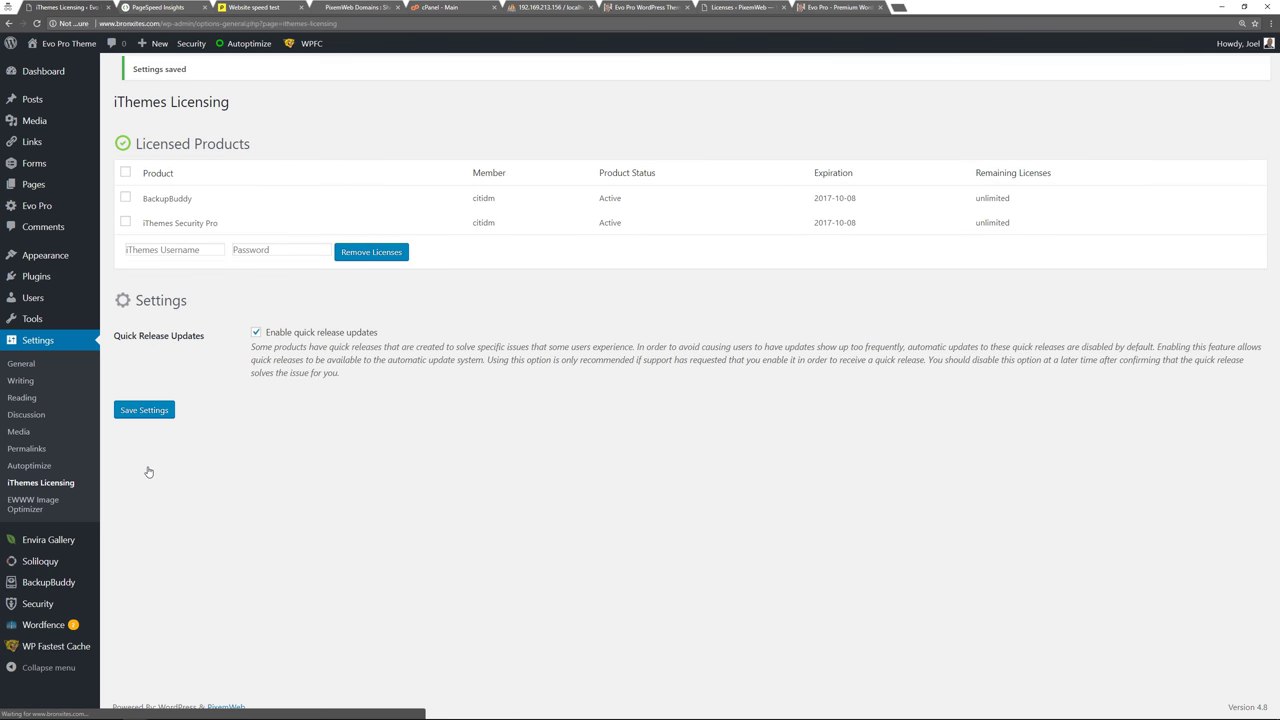
pyautogui.moveTo(55, 542)
pyautogui.moveTo(52, 566)
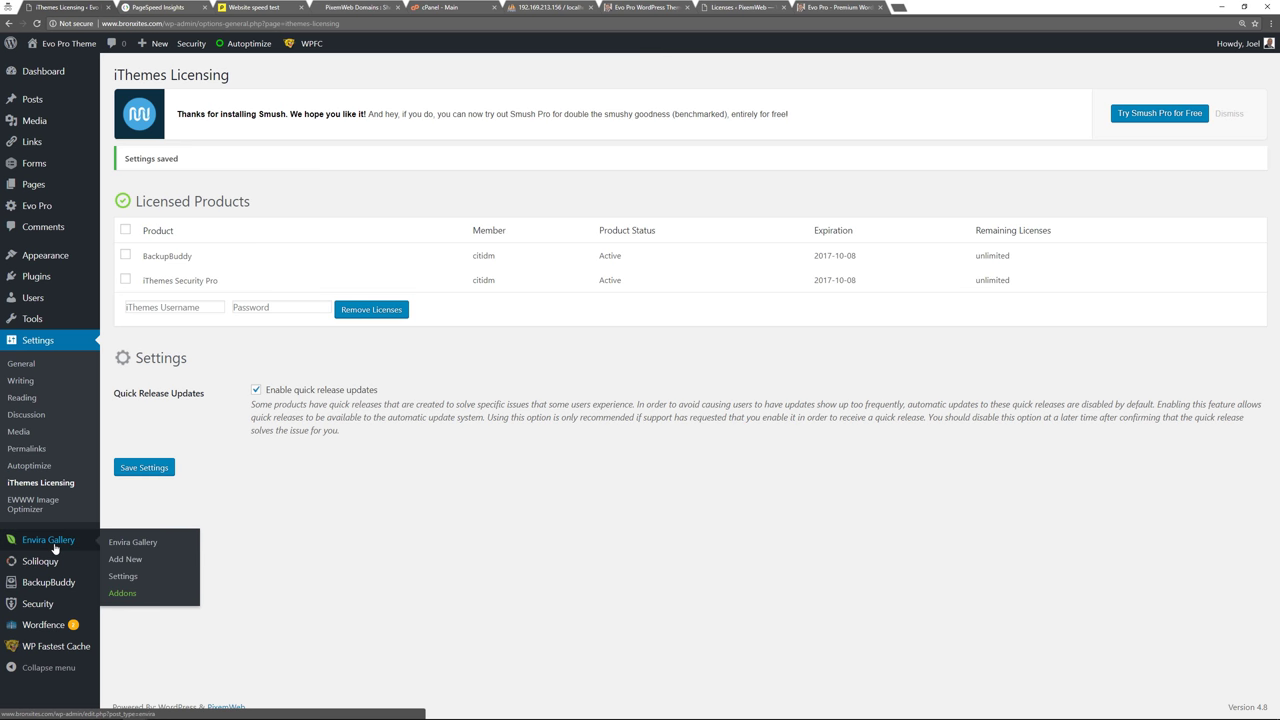
# - Complete the Gravity Forms wizard with the pasted licence key, background updates on, and U.S. Dollar currency
pyautogui.moveTo(68, 166)
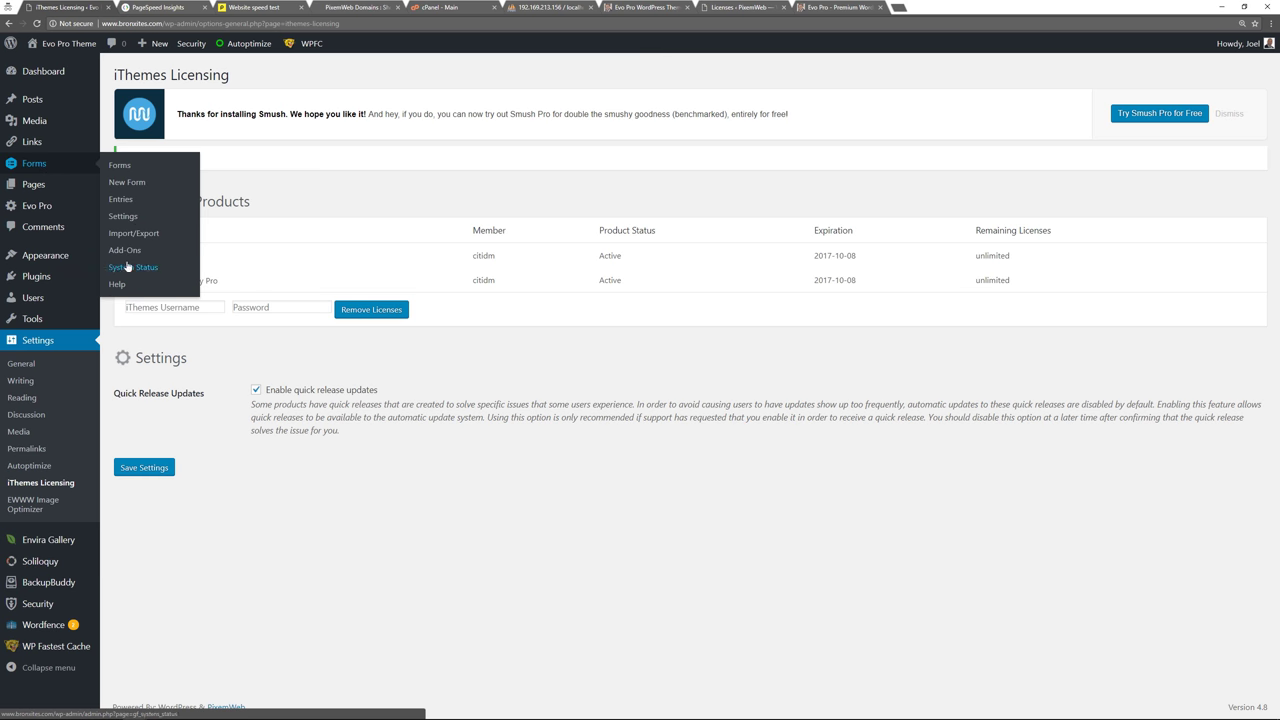
pyautogui.click(133, 217)
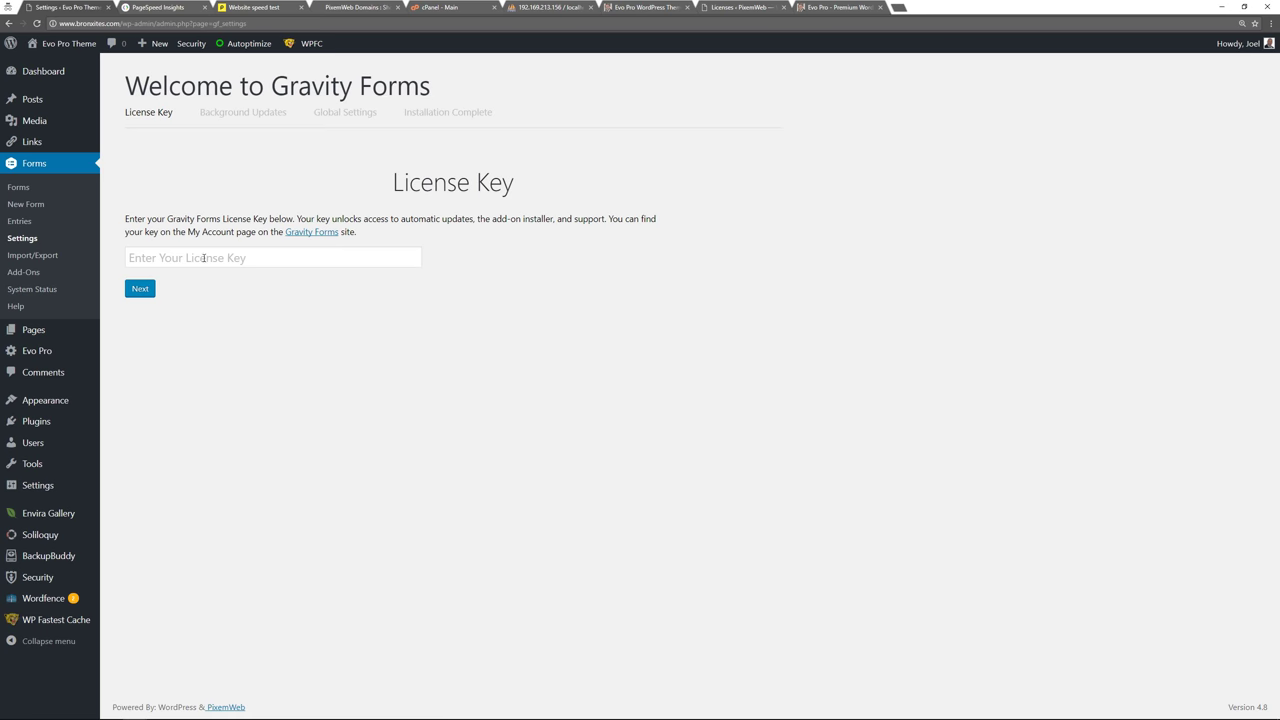
pyautogui.hotkey('ctrl', 'v')
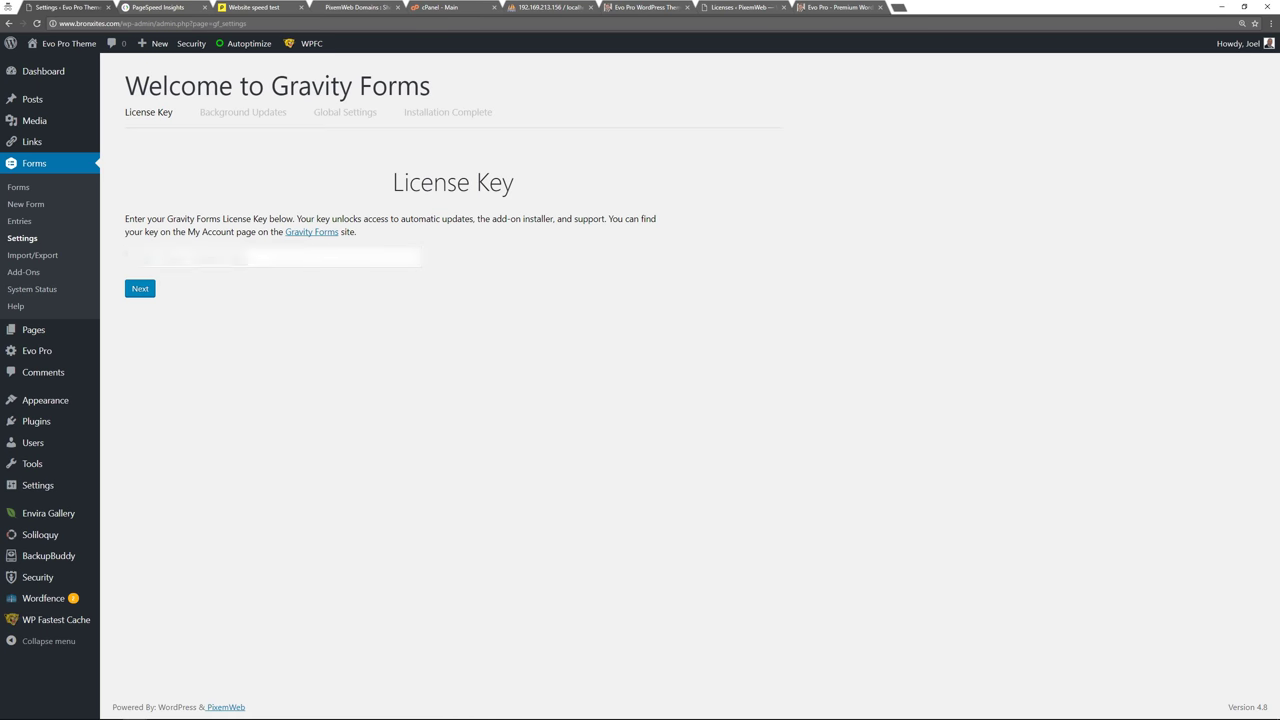
pyautogui.click(146, 290)
pyautogui.click(190, 345)
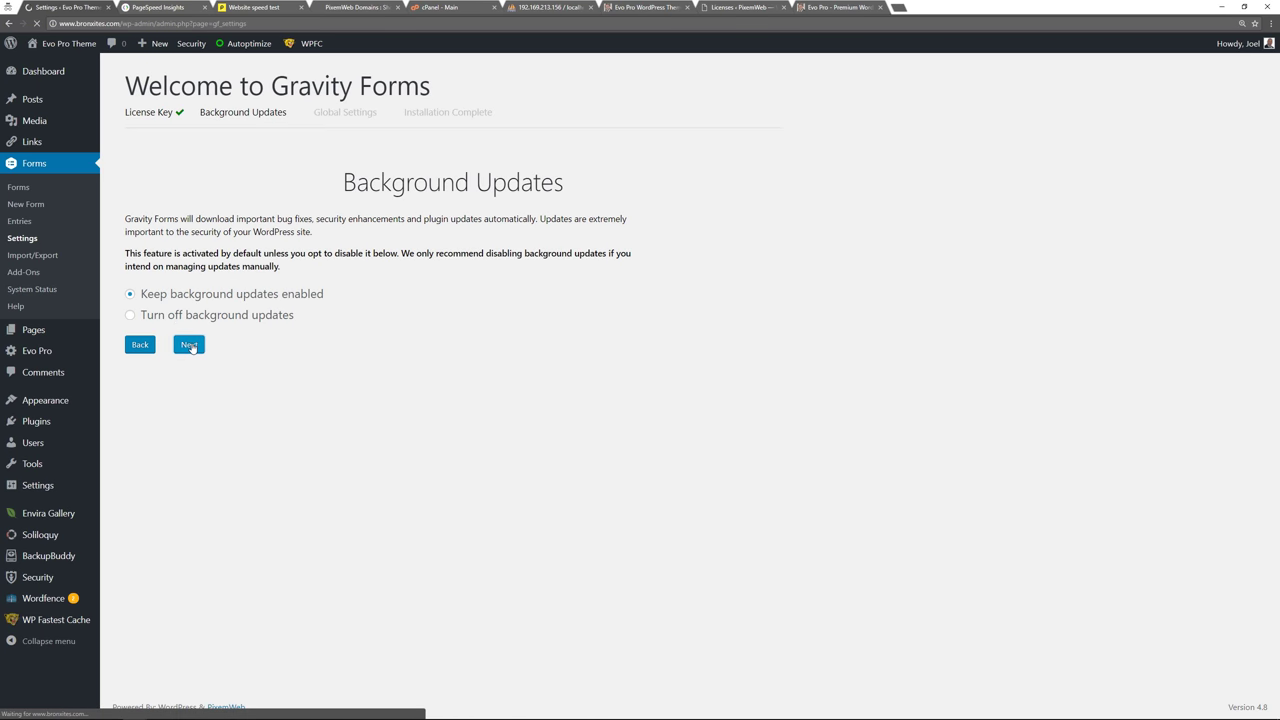
pyautogui.click(336, 232)
pyautogui.click(318, 265)
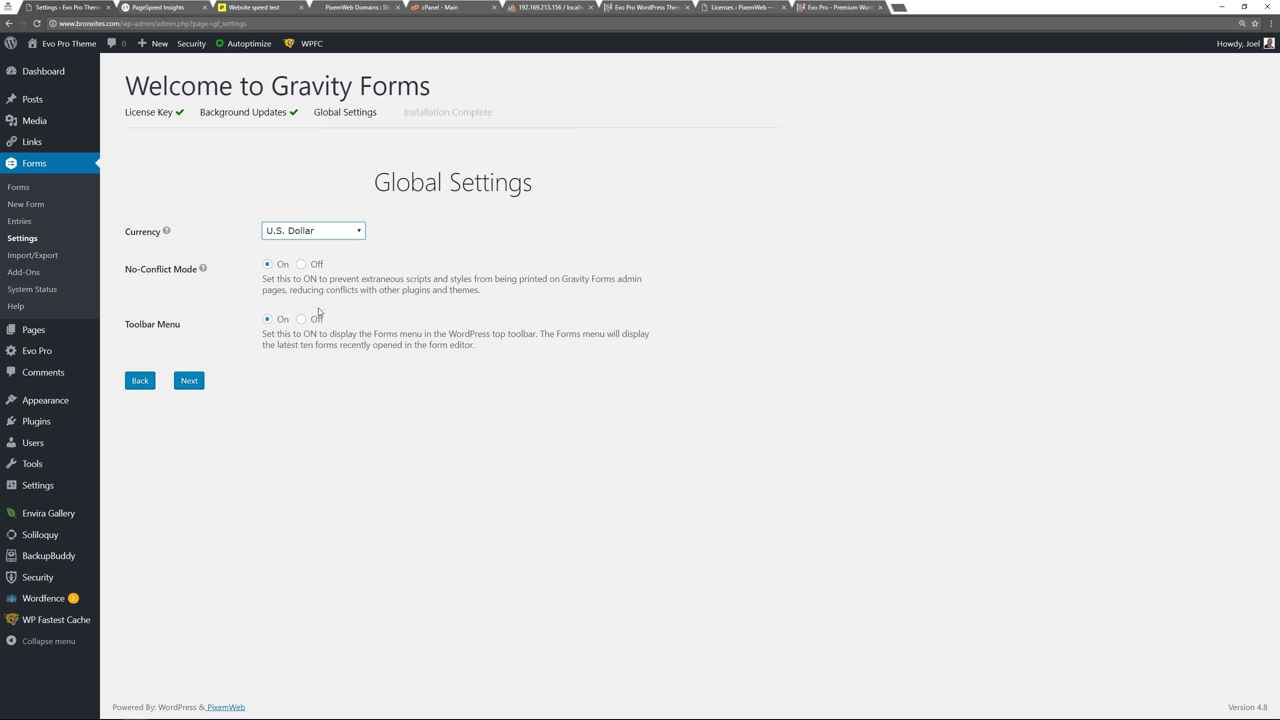
pyautogui.click(189, 380)
pyautogui.click(185, 272)
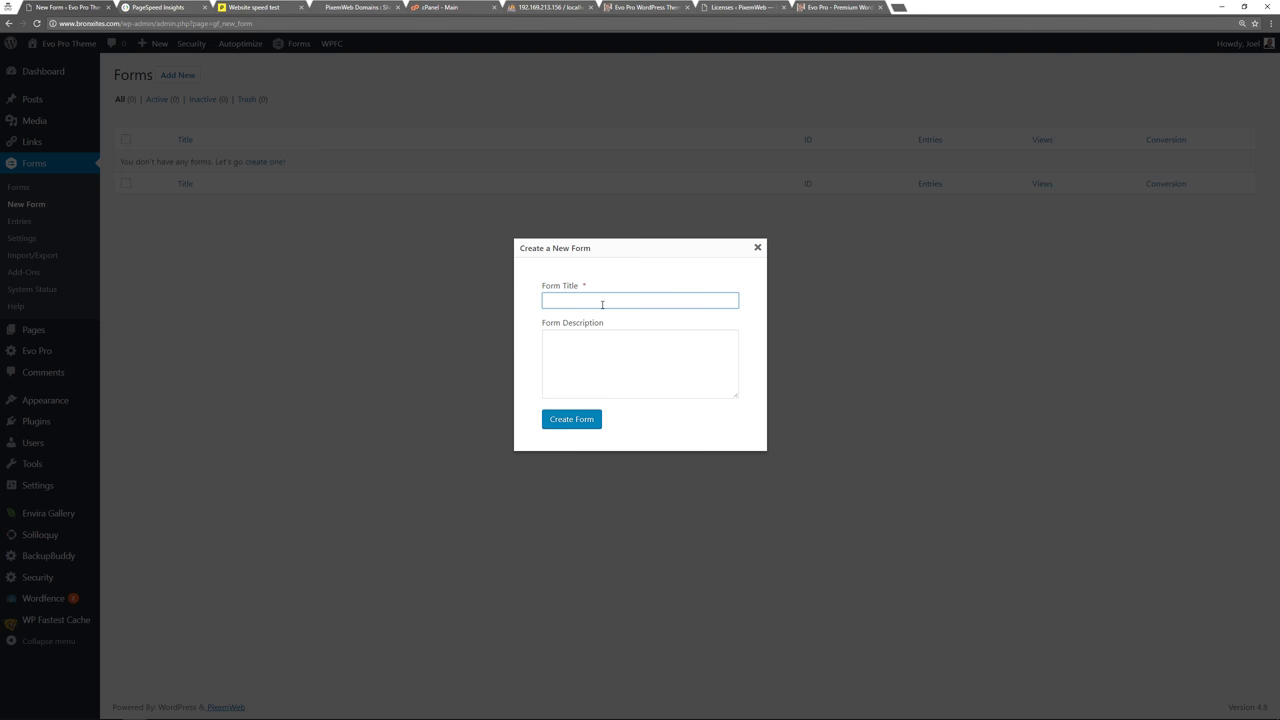
# - Create the 'Contact' form with Name, Email, Website and Paragraph Text fields
pyautogui.write('Contact')
pyautogui.click(571, 419)
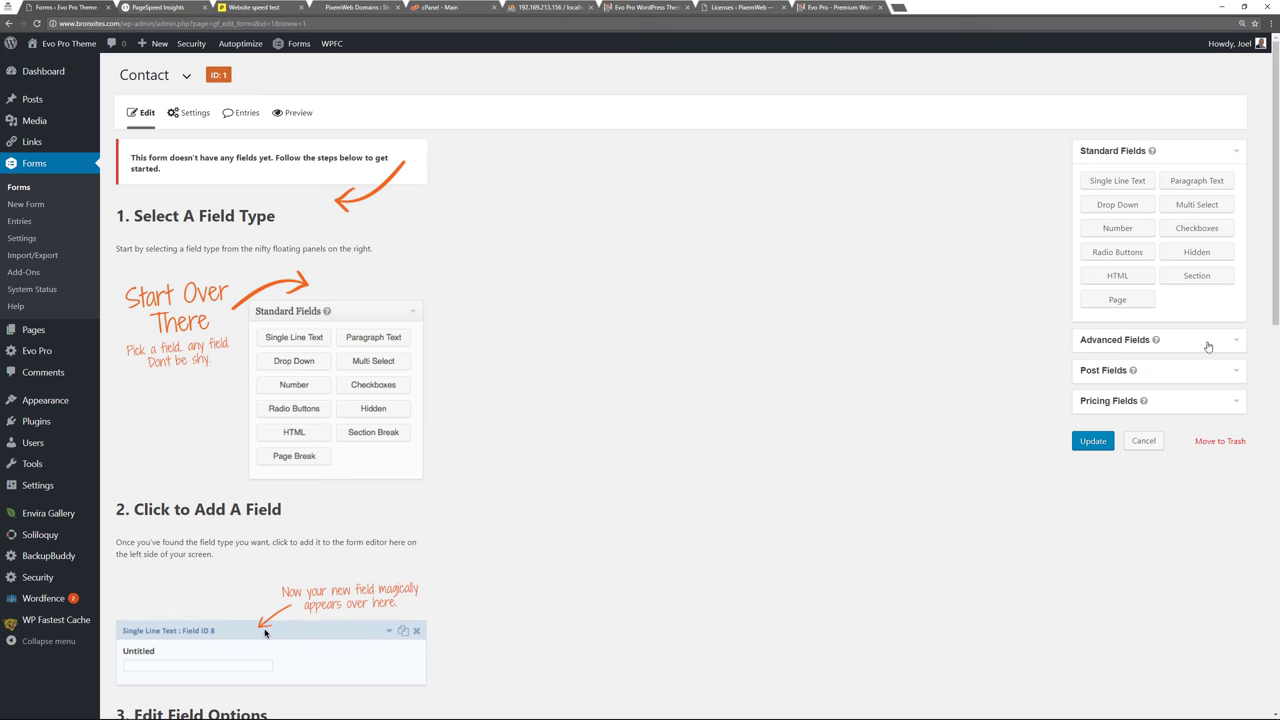
pyautogui.click(1231, 345)
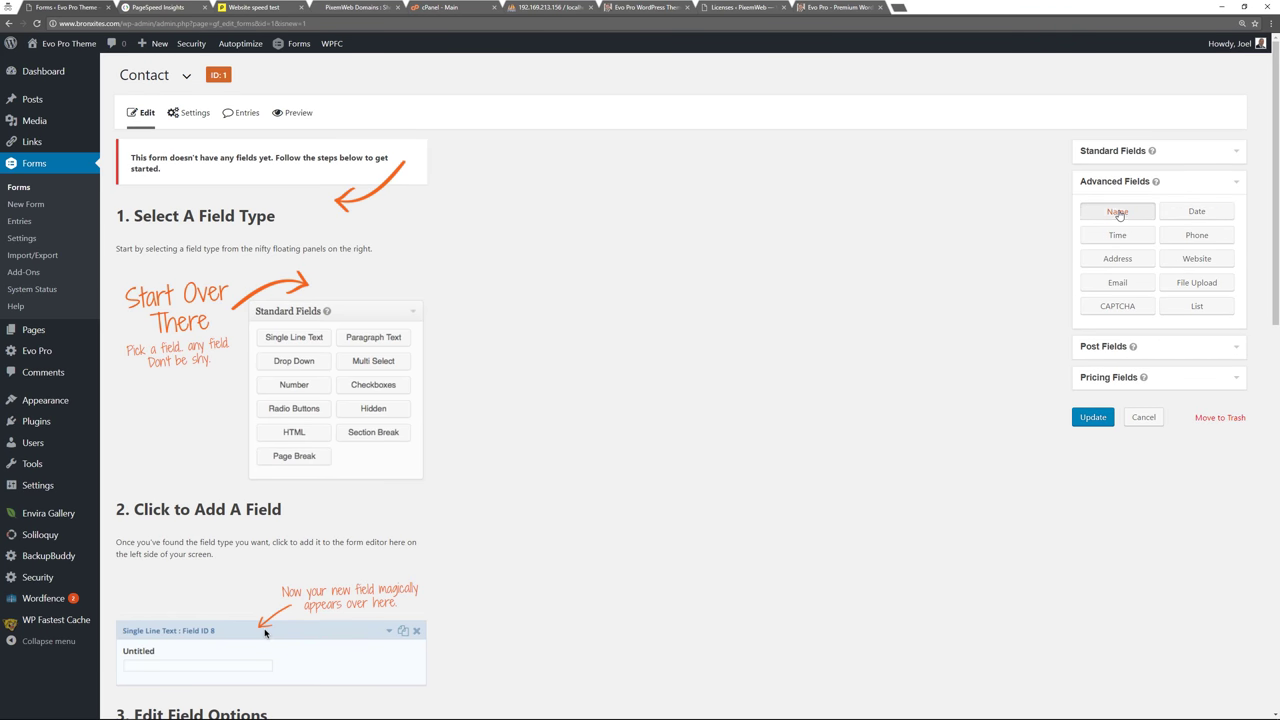
pyautogui.moveTo(1117, 211); pyautogui.dragTo(163, 161)
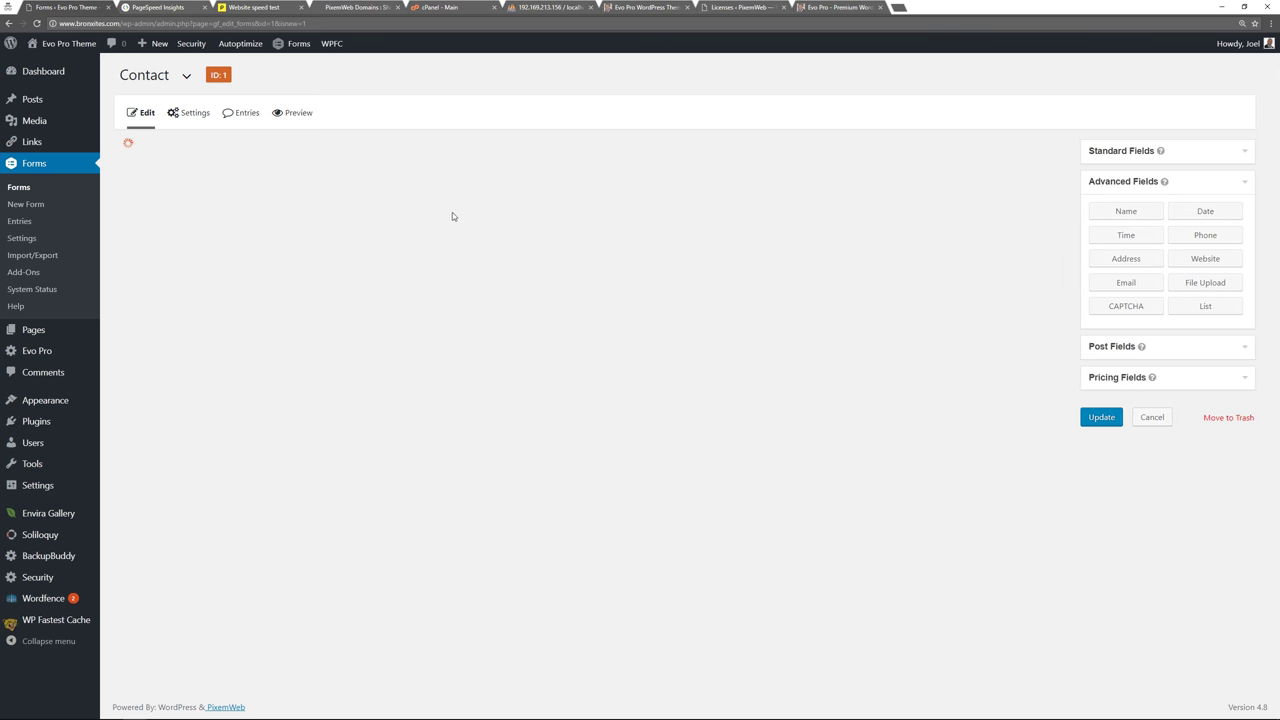
pyautogui.moveTo(1126, 282); pyautogui.dragTo(166, 228)
pyautogui.moveTo(1192, 262); pyautogui.dragTo(178, 340)
pyautogui.click(1194, 152)
pyautogui.moveTo(1210, 181); pyautogui.dragTo(157, 437)
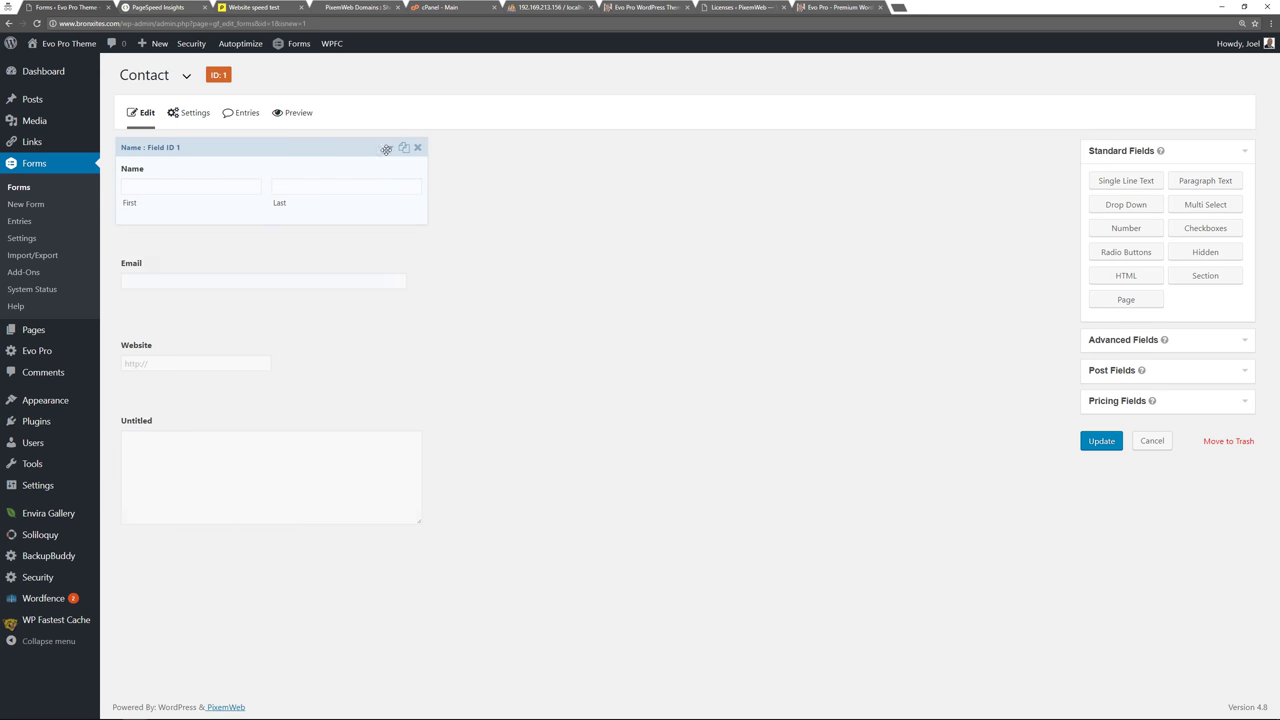
# - Make Name required, label the paragraph 'Message' with a 1000-character limit, and update the form
pyautogui.click(386, 149)
pyautogui.click(141, 561)
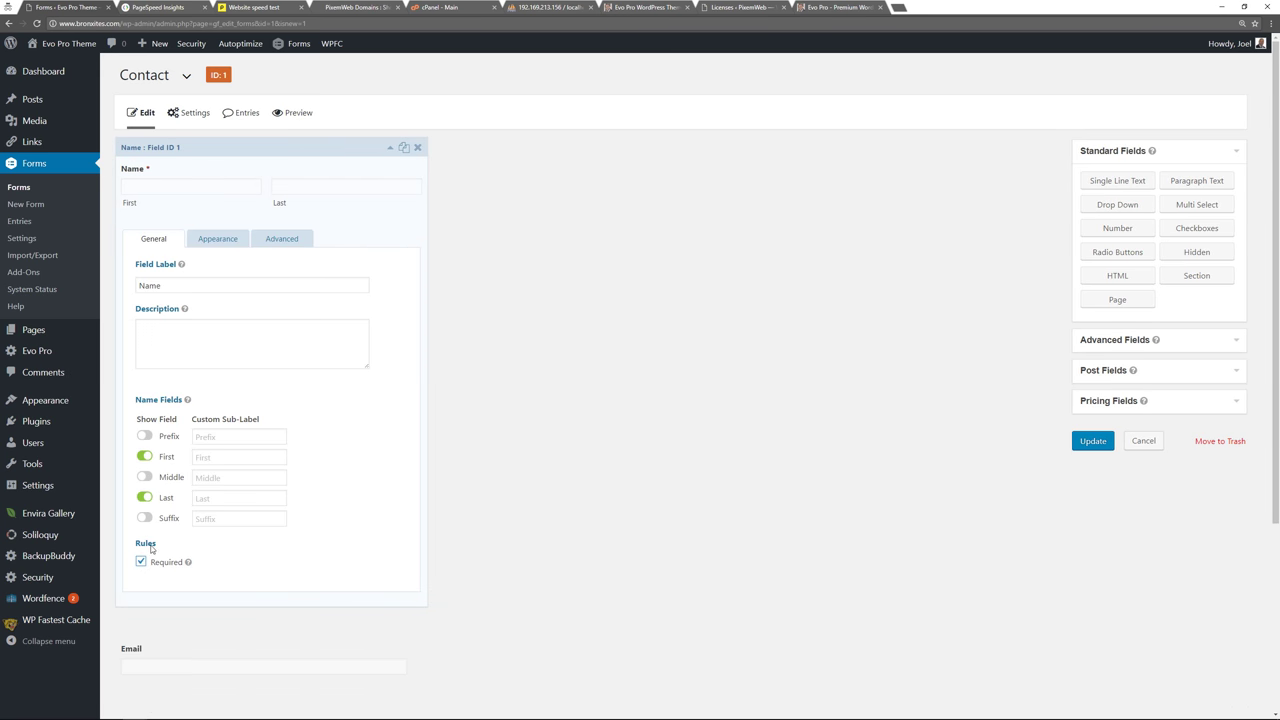
pyautogui.click(390, 147)
pyautogui.click(184, 470)
pyautogui.write('Mess')
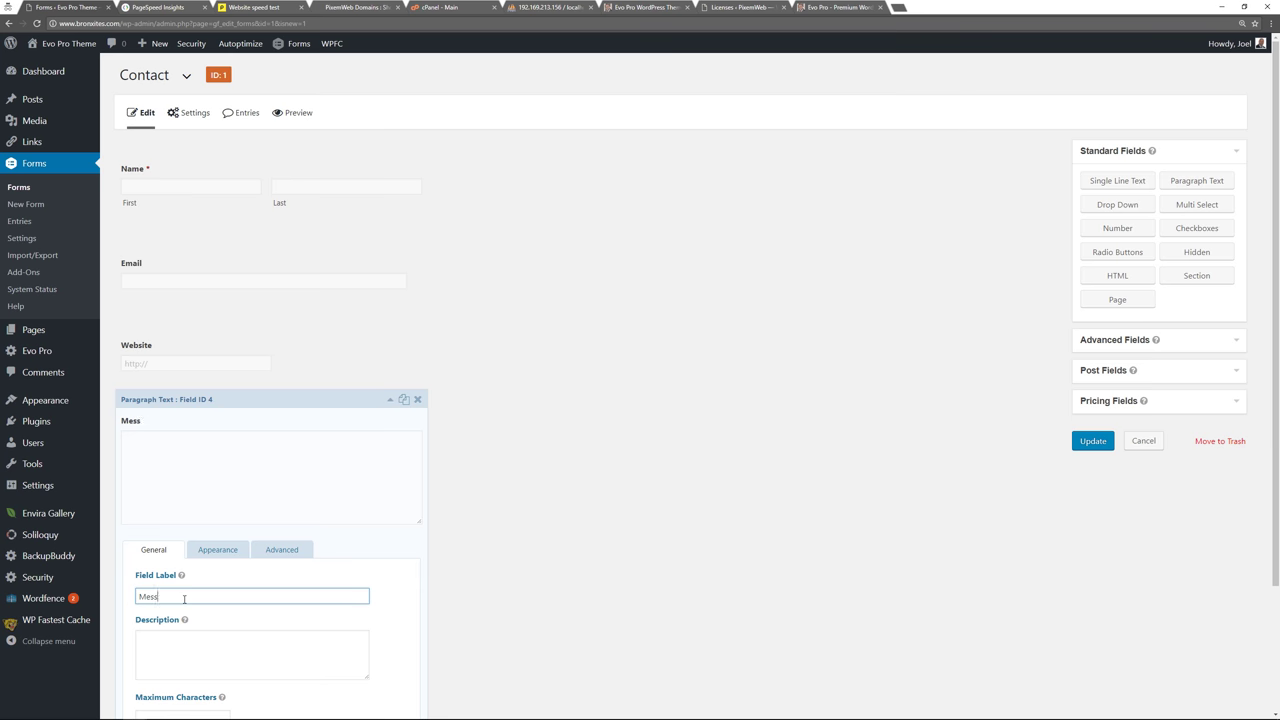
pyautogui.write('age')
pyautogui.scroll(-2, 200, 580)
pyautogui.click(213, 560)
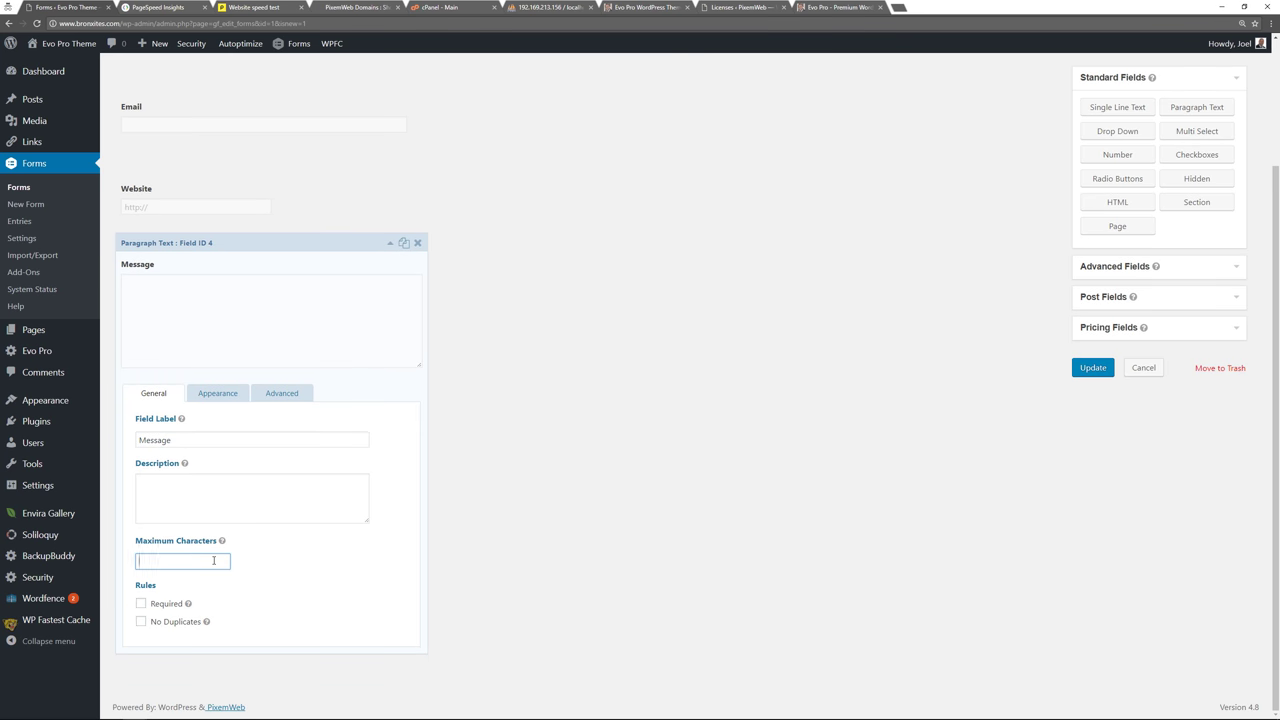
pyautogui.write('1000')
pyautogui.click(1093, 367)
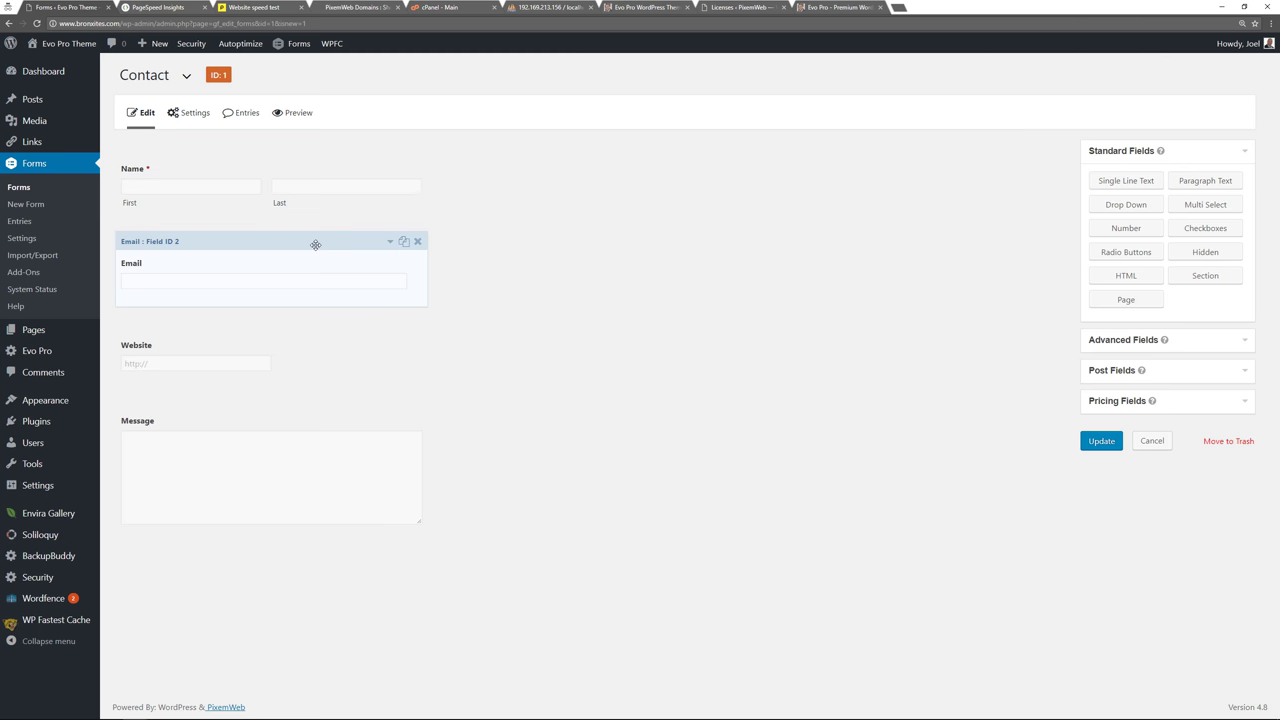
pyautogui.click(27, 272)
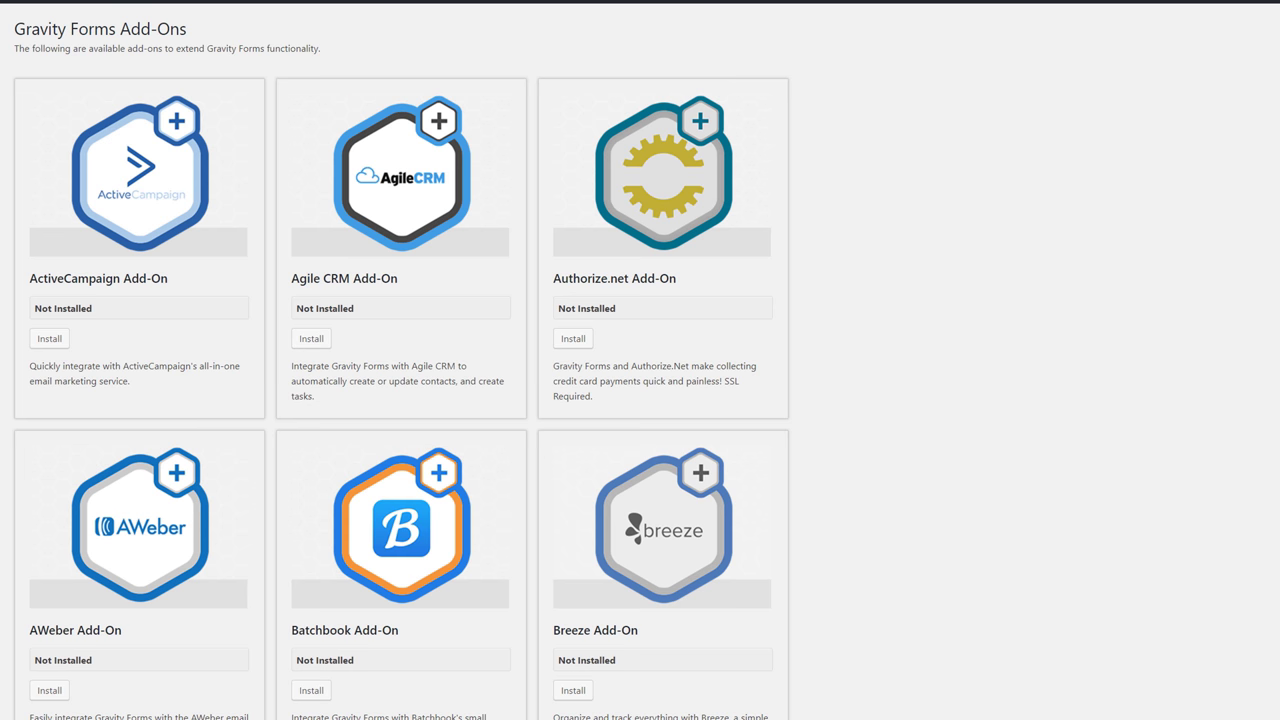
# - Scroll through the Gravity Forms add-ons, then go to Envira Gallery's Addons page
pyautogui.scroll(-3, 986, 257)
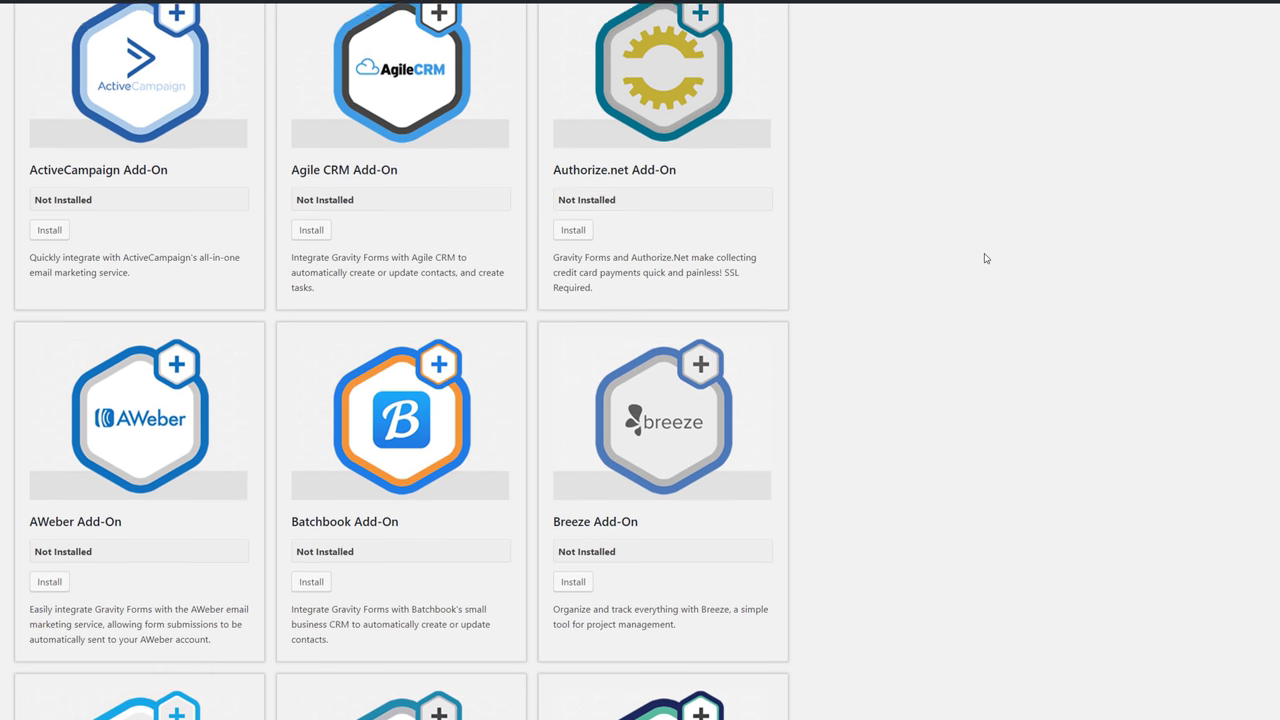
pyautogui.scroll(-4, 986, 258)
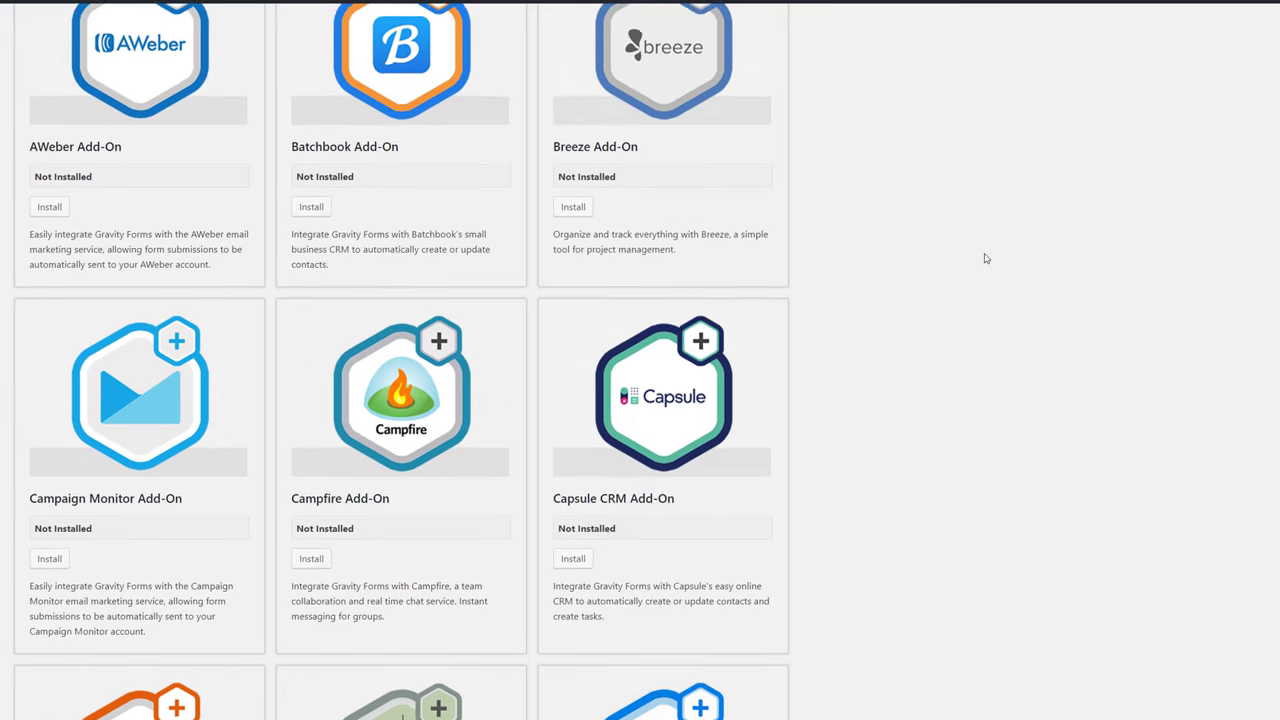
pyautogui.scroll(-8, 985, 258)
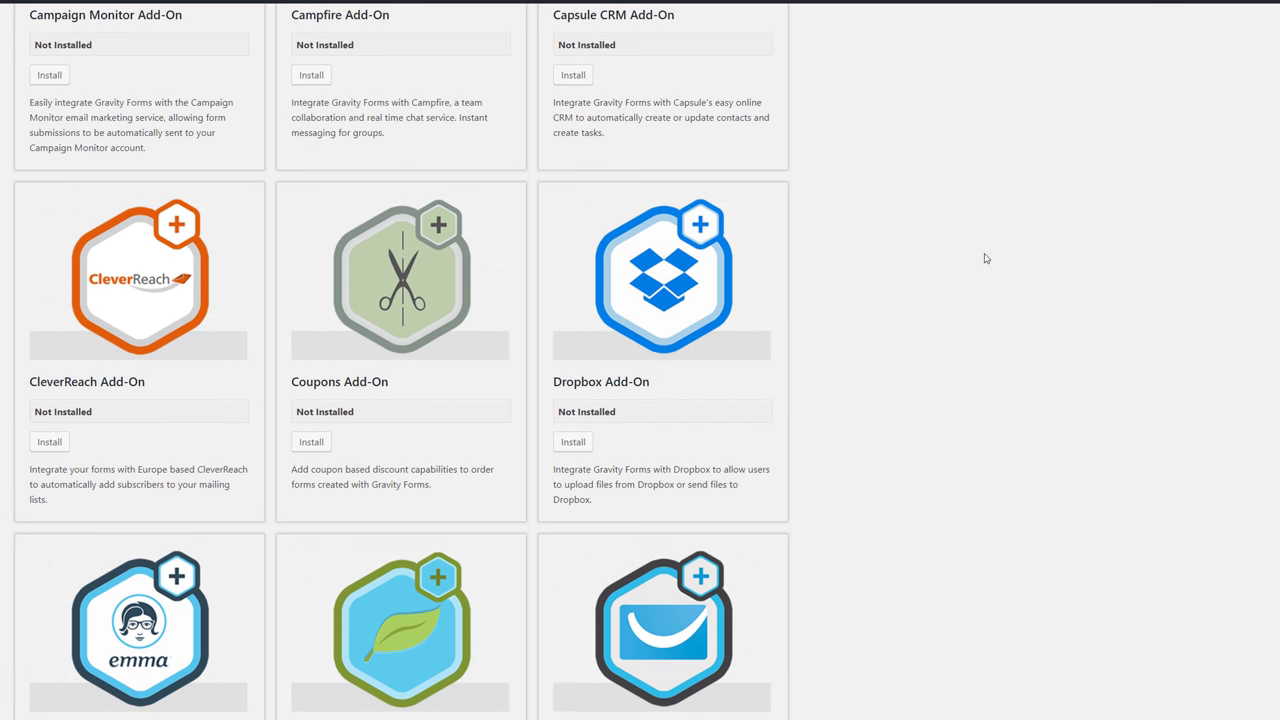
pyautogui.scroll(-9, 985, 260)
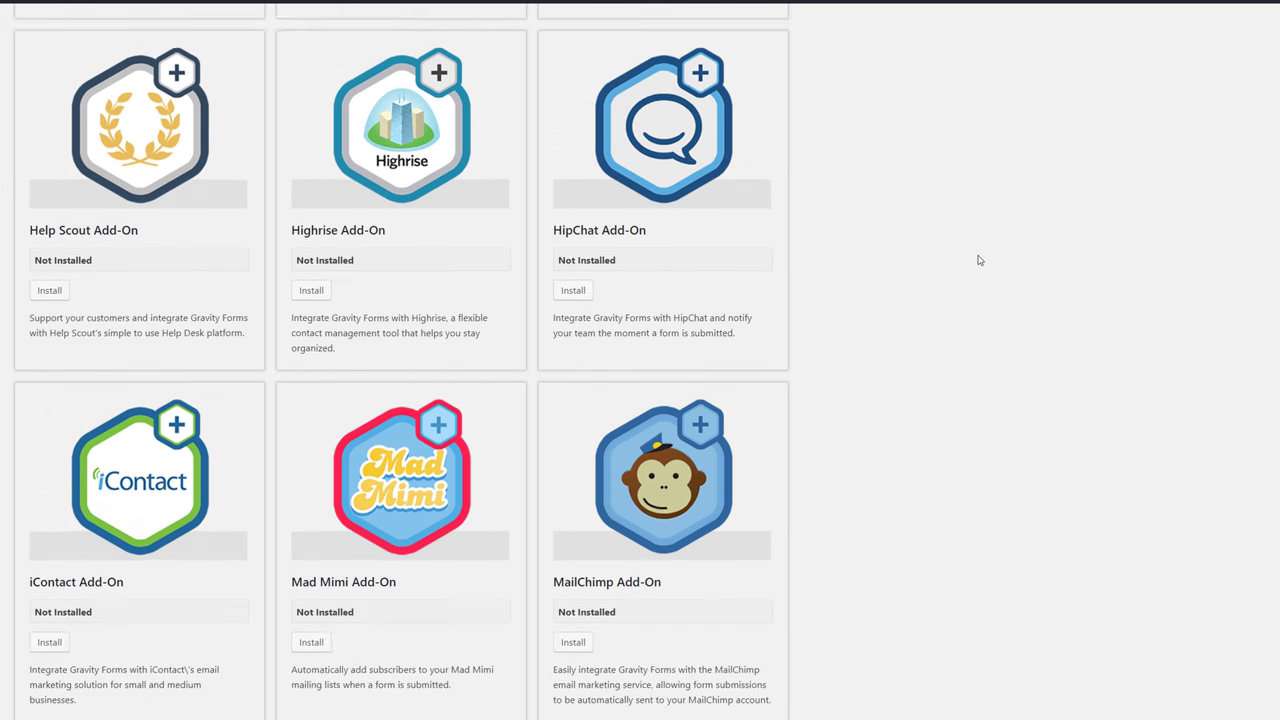
pyautogui.scroll(-5, 979, 260)
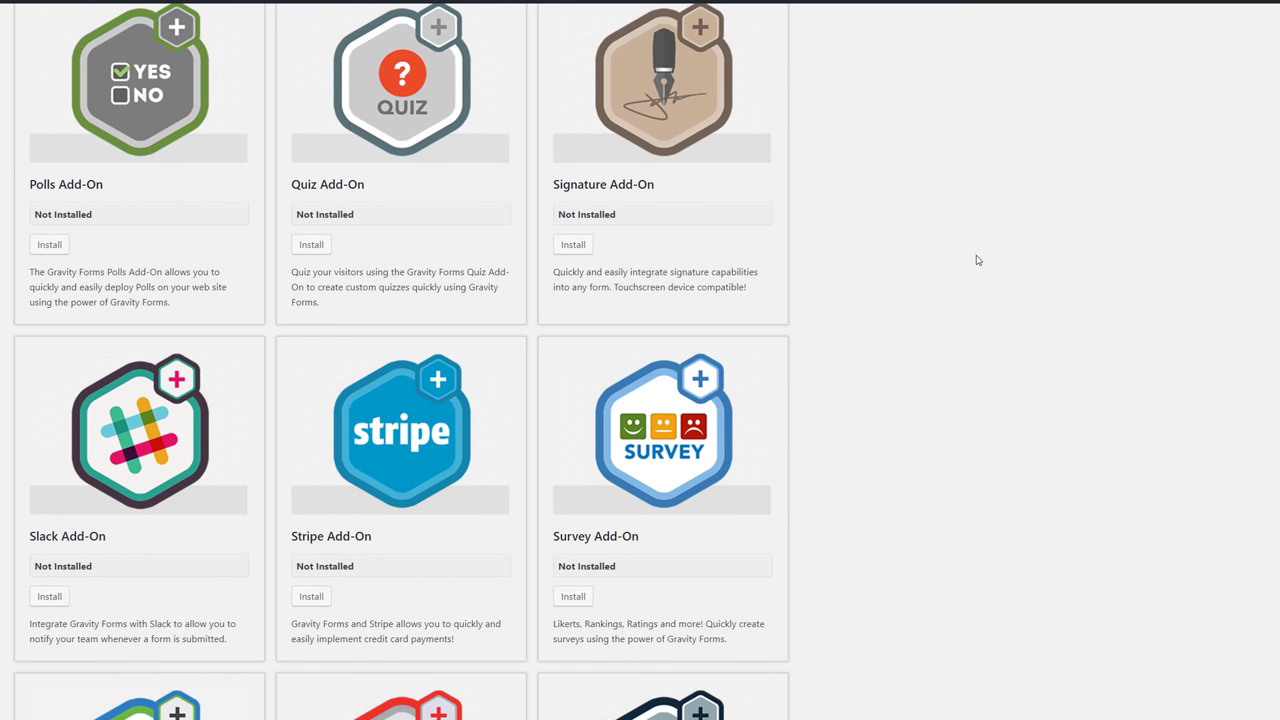
pyautogui.scroll(-3, 978, 260)
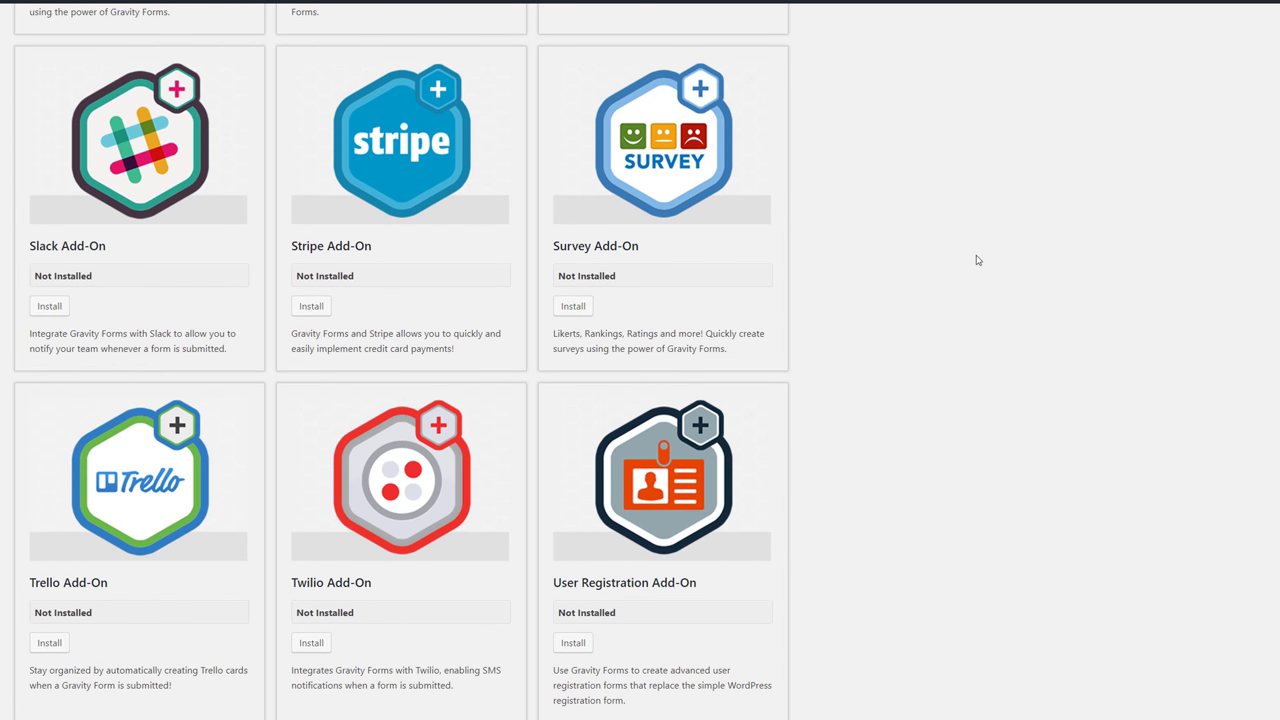
pyautogui.scroll(-2, 978, 260)
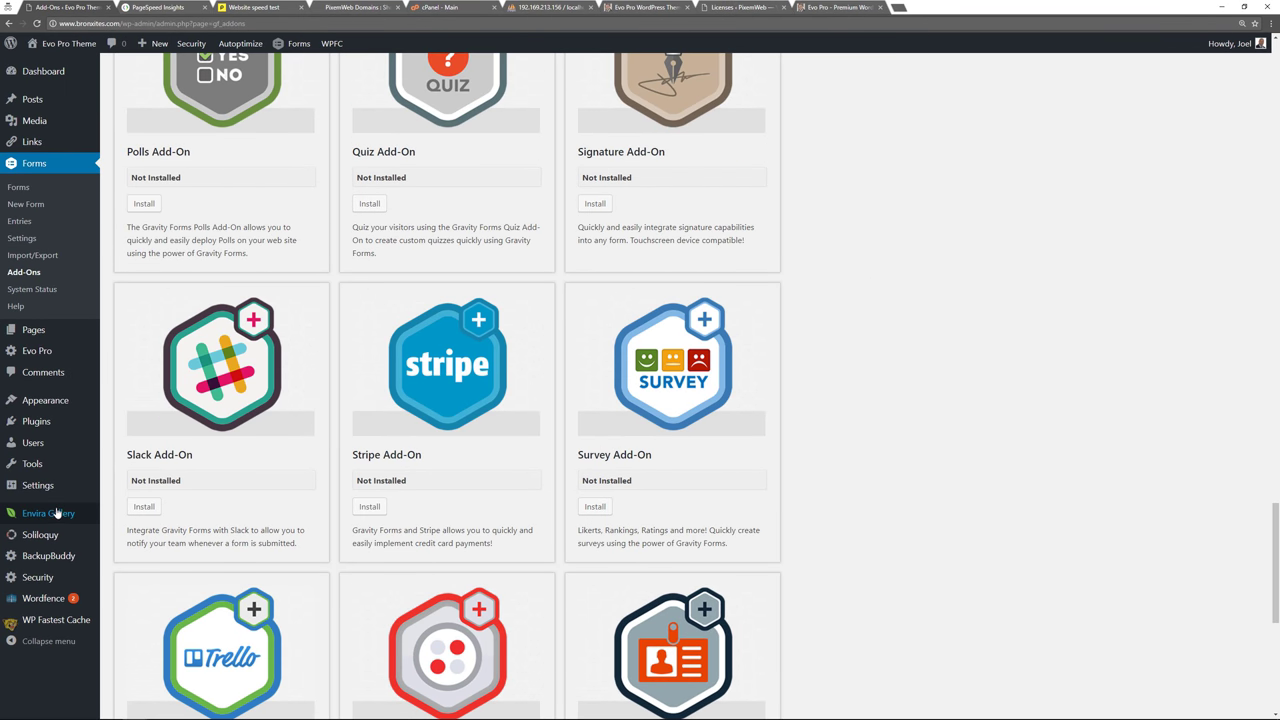
pyautogui.moveTo(95, 518)
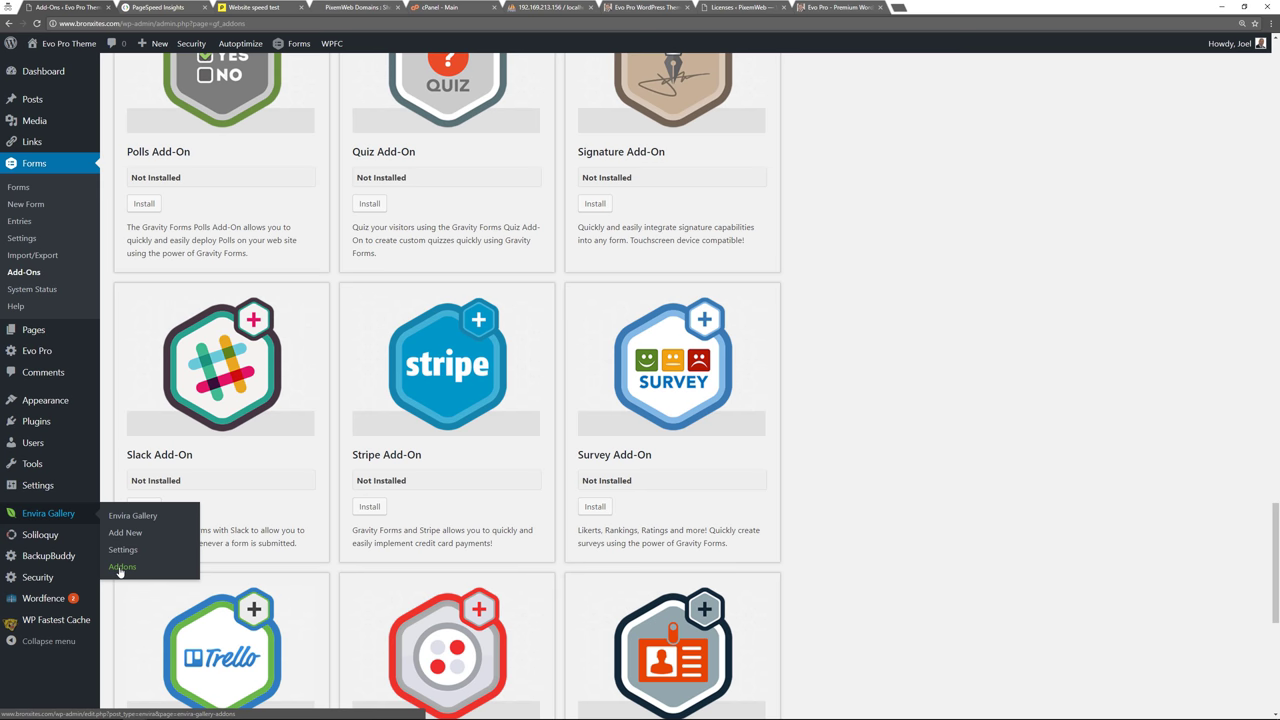
pyautogui.click(121, 567)
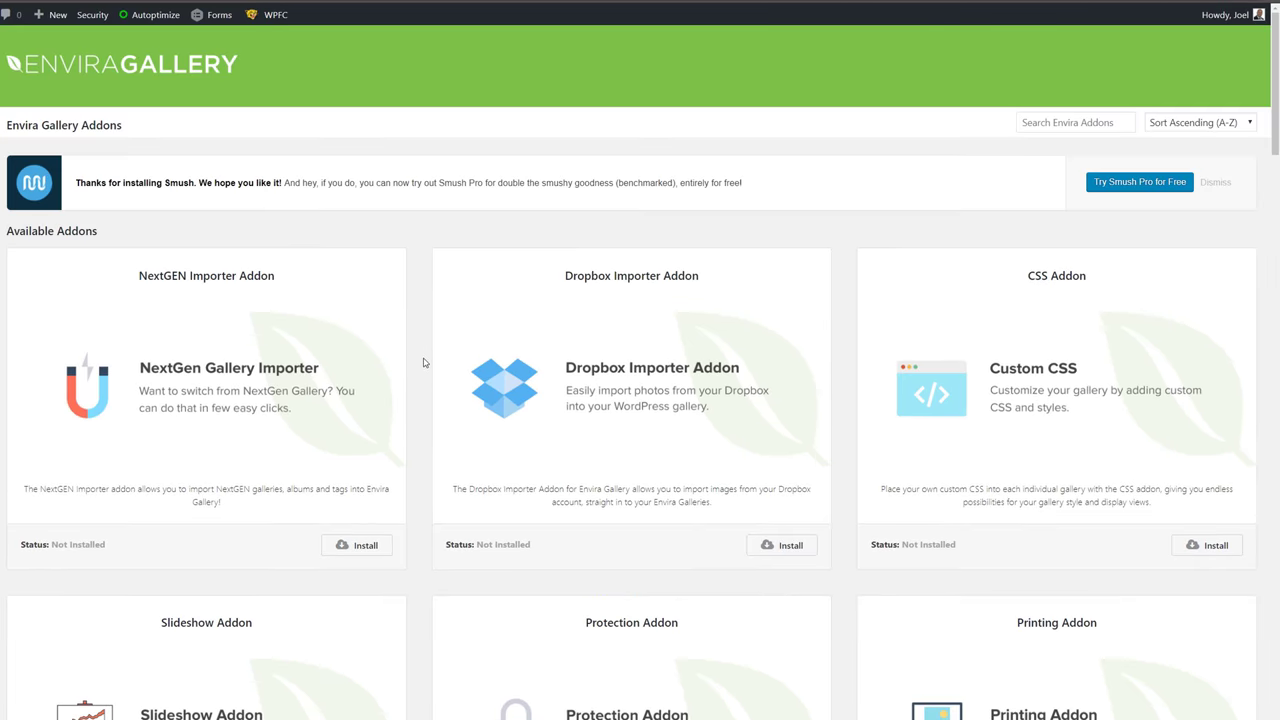
# - Scroll through the Envira Gallery addons list
pyautogui.scroll(-6, 423, 362)
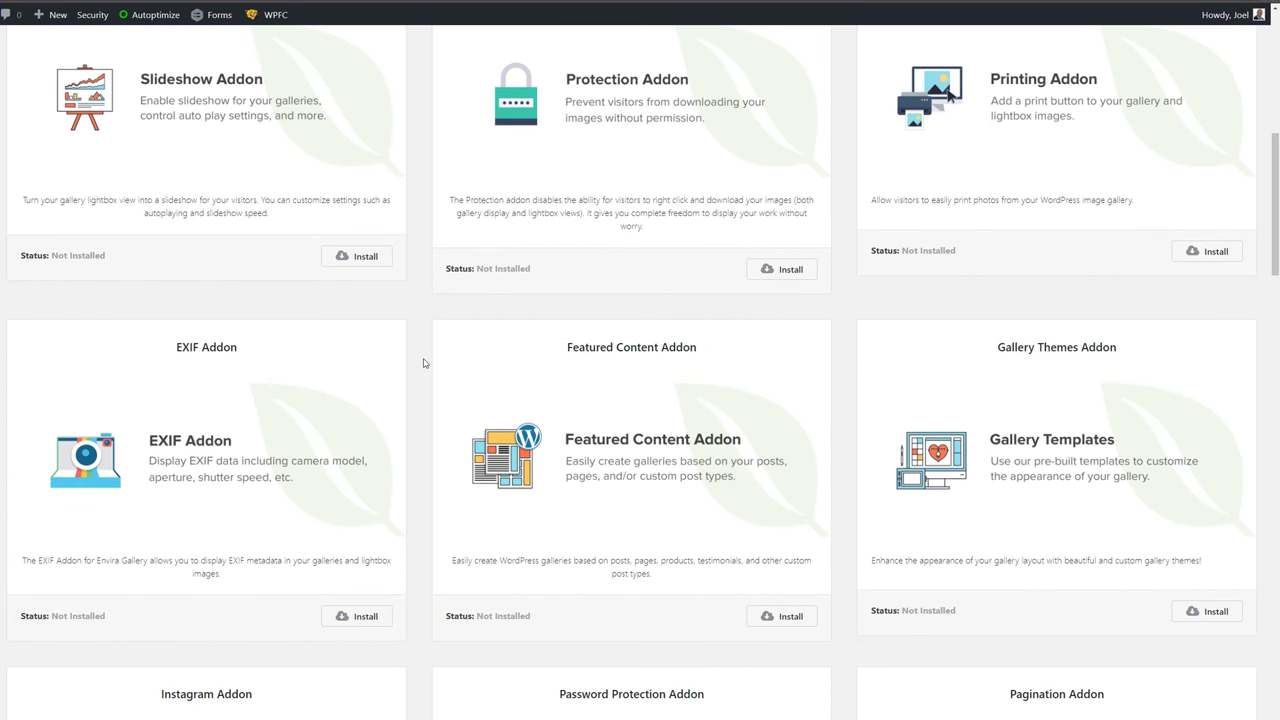
pyautogui.scroll(-3, 423, 362)
pyautogui.scroll(-1, 423, 362)
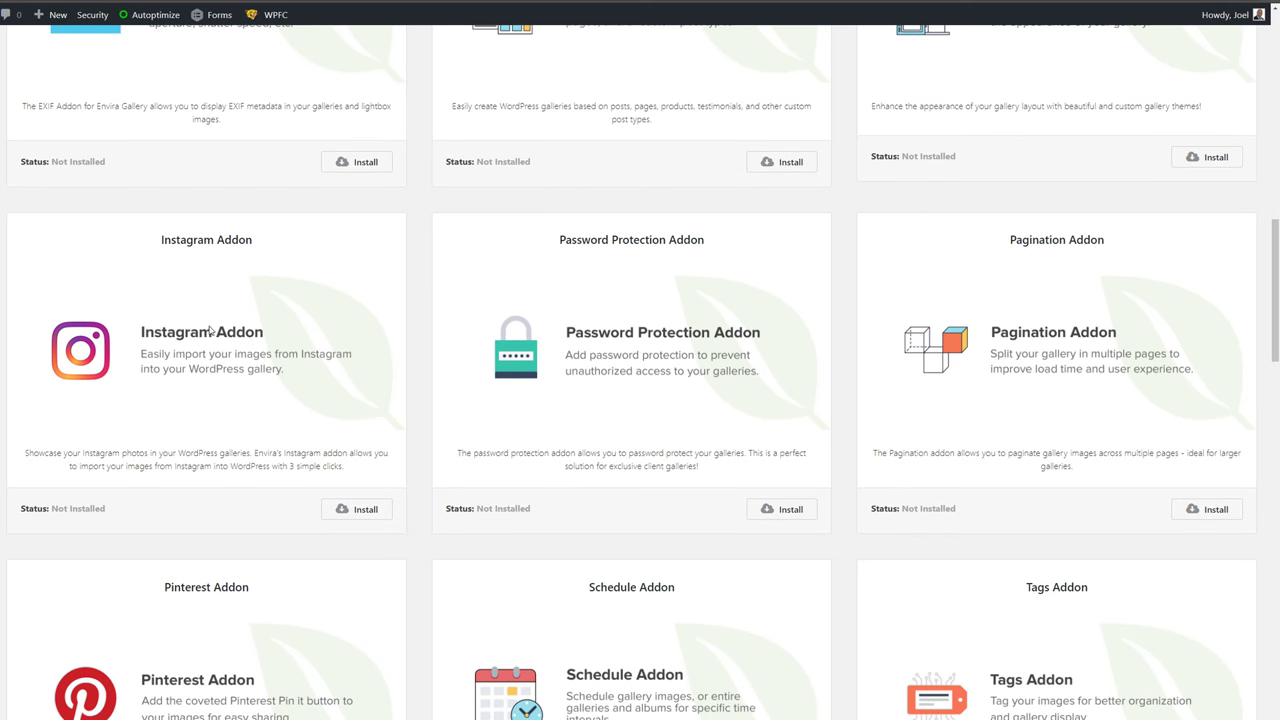
pyautogui.scroll(-5, 396, 368)
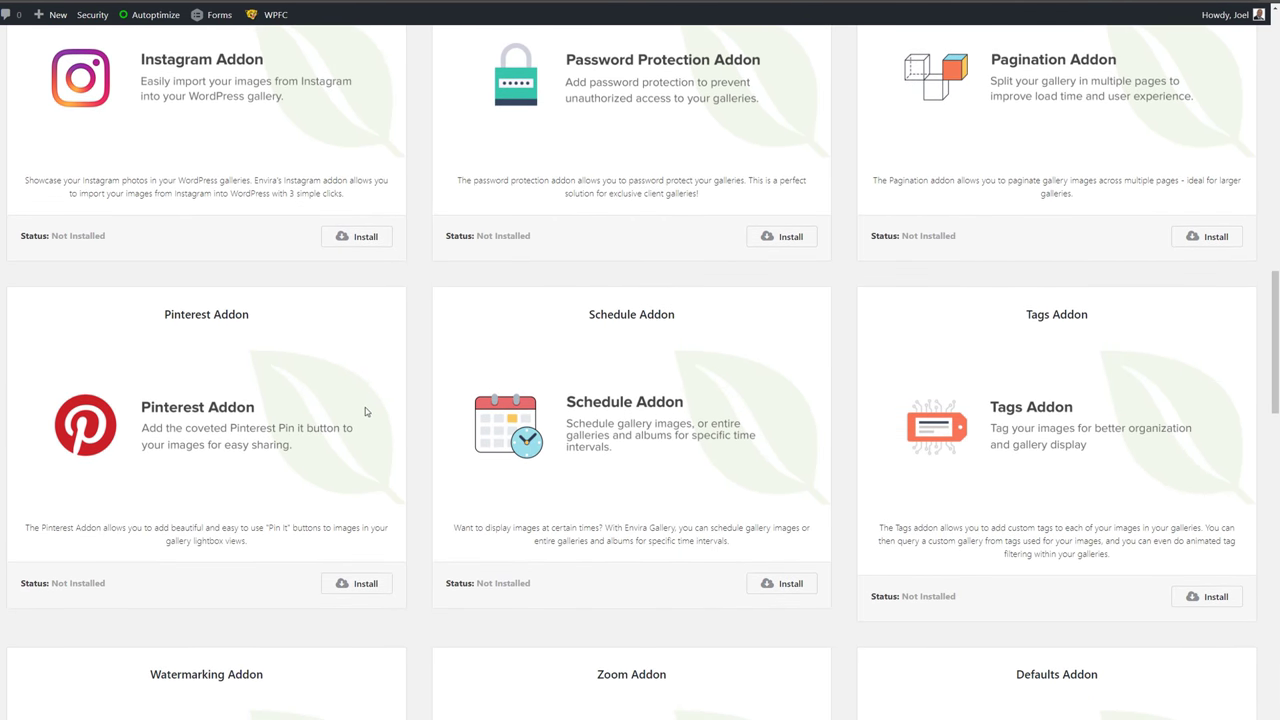
pyautogui.scroll(-3, 366, 412)
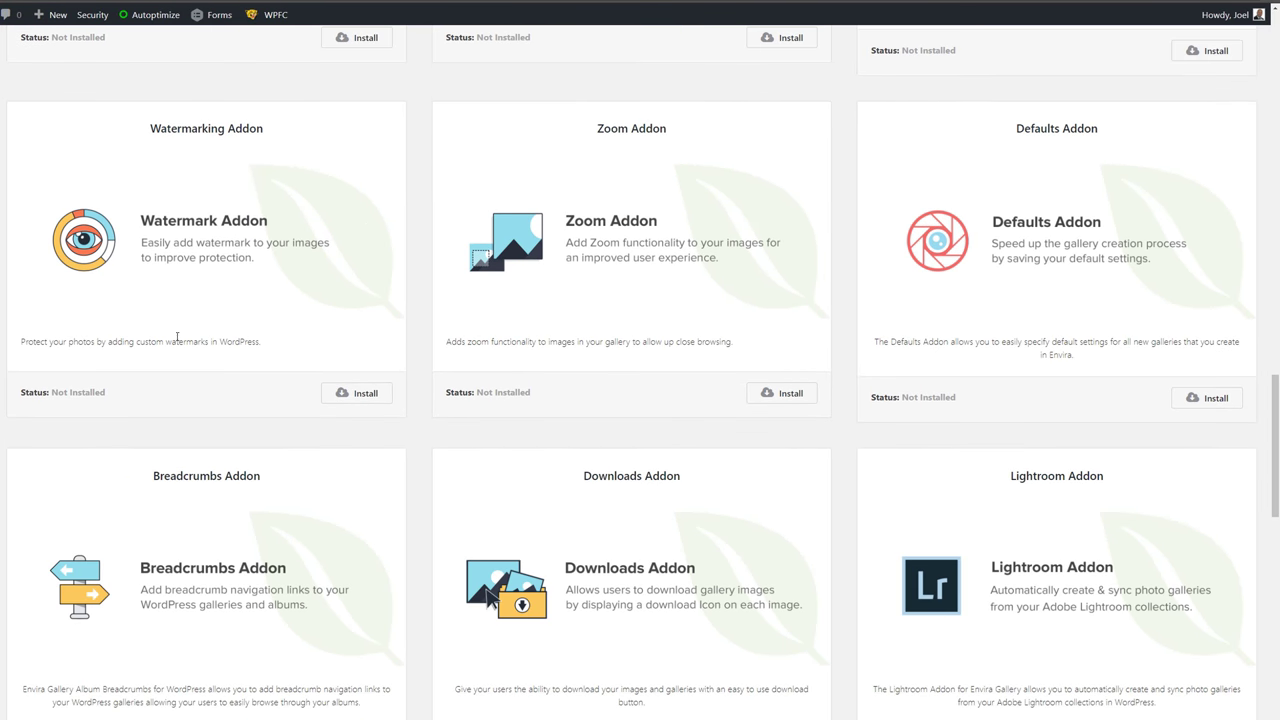
pyautogui.scroll(-2, 420, 363)
pyautogui.scroll(-3, 420, 363)
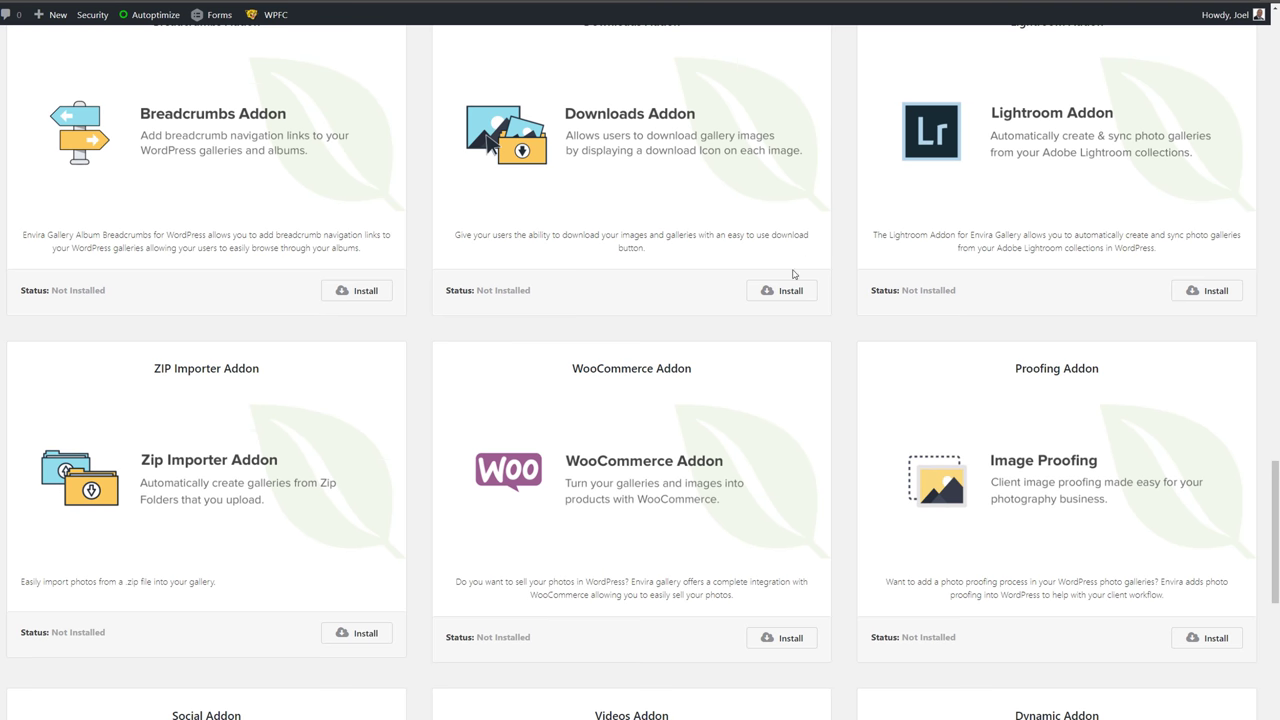
pyautogui.scroll(-4, 791, 277)
pyautogui.scroll(-3, 791, 277)
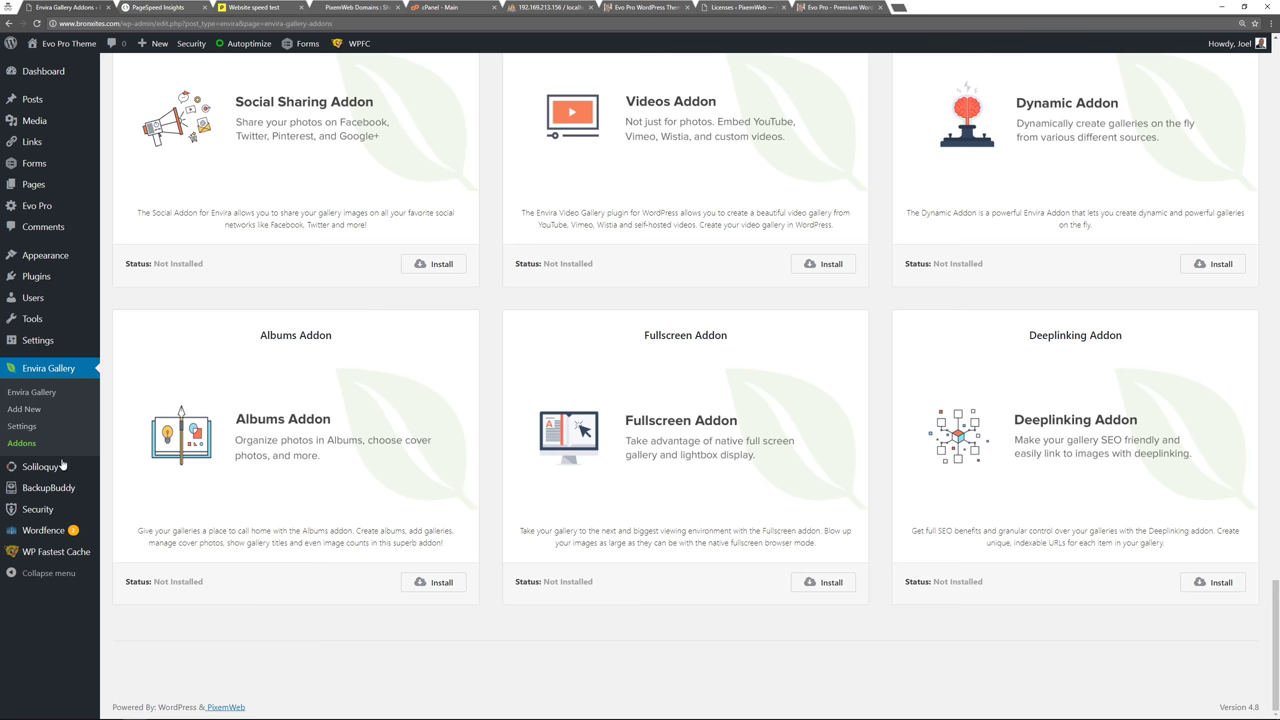
# - Open the Soliloquy Addons page and dismiss the Smush promotion notice
pyautogui.moveTo(62, 466)
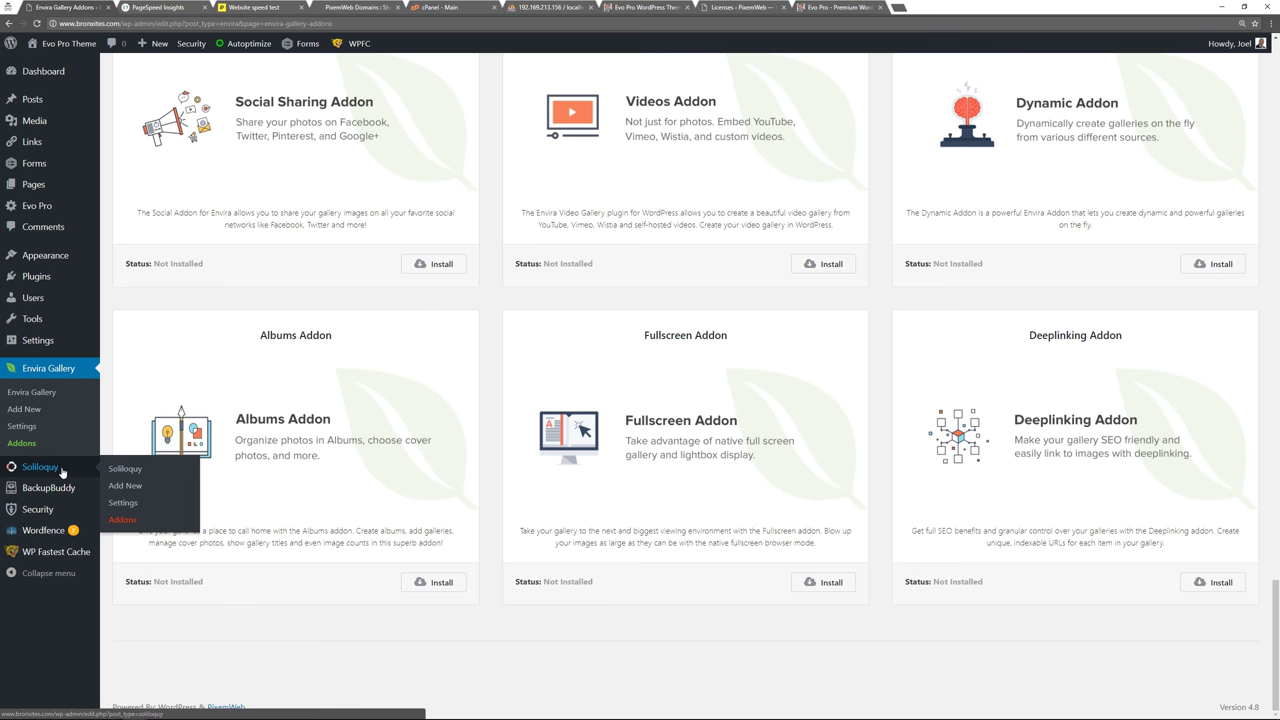
pyautogui.click(124, 524)
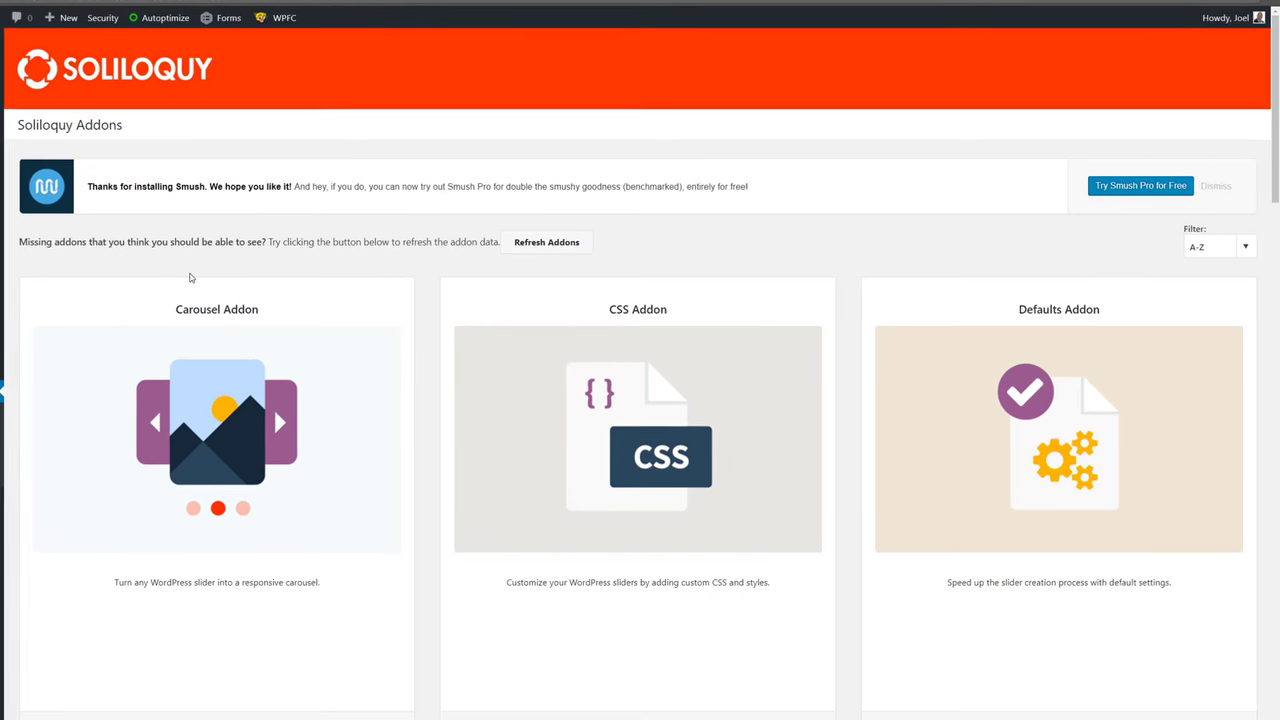
pyautogui.scroll(-5, 479, 305)
pyautogui.scroll(-10, 428, 305)
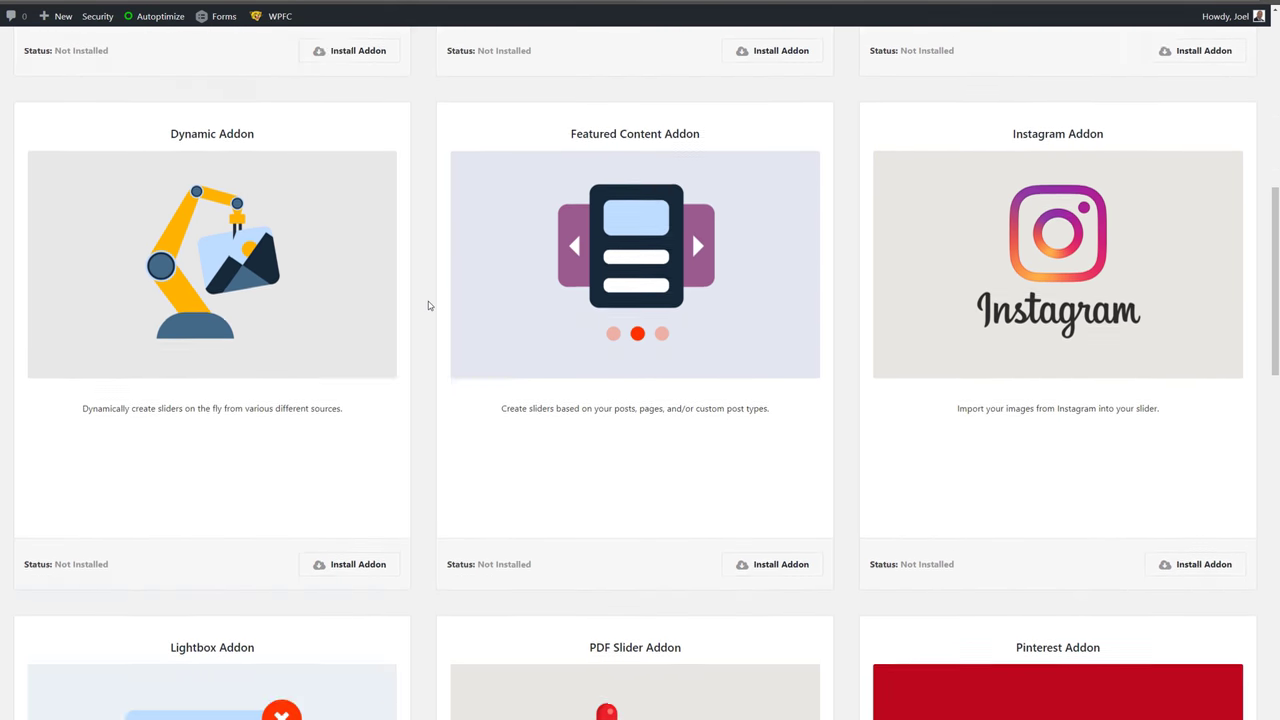
pyautogui.scroll(3, 428, 307)
pyautogui.scroll(10, 428, 307)
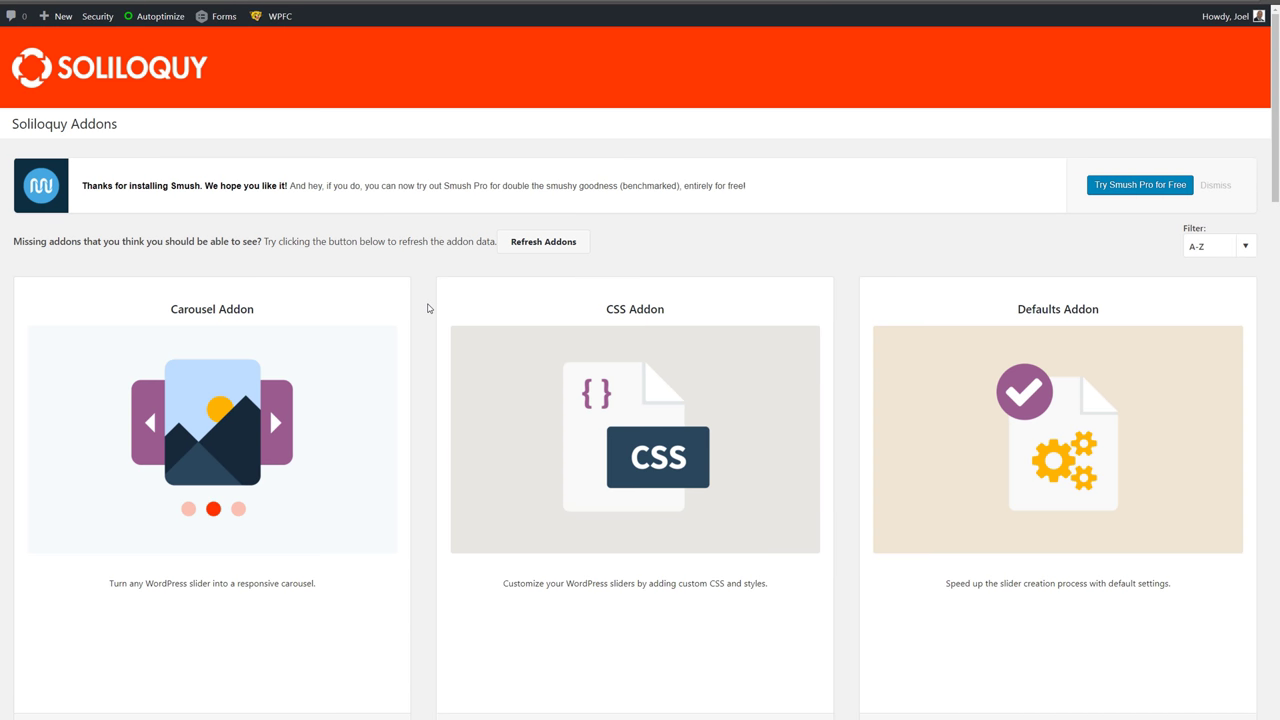
pyautogui.click(1215, 185)
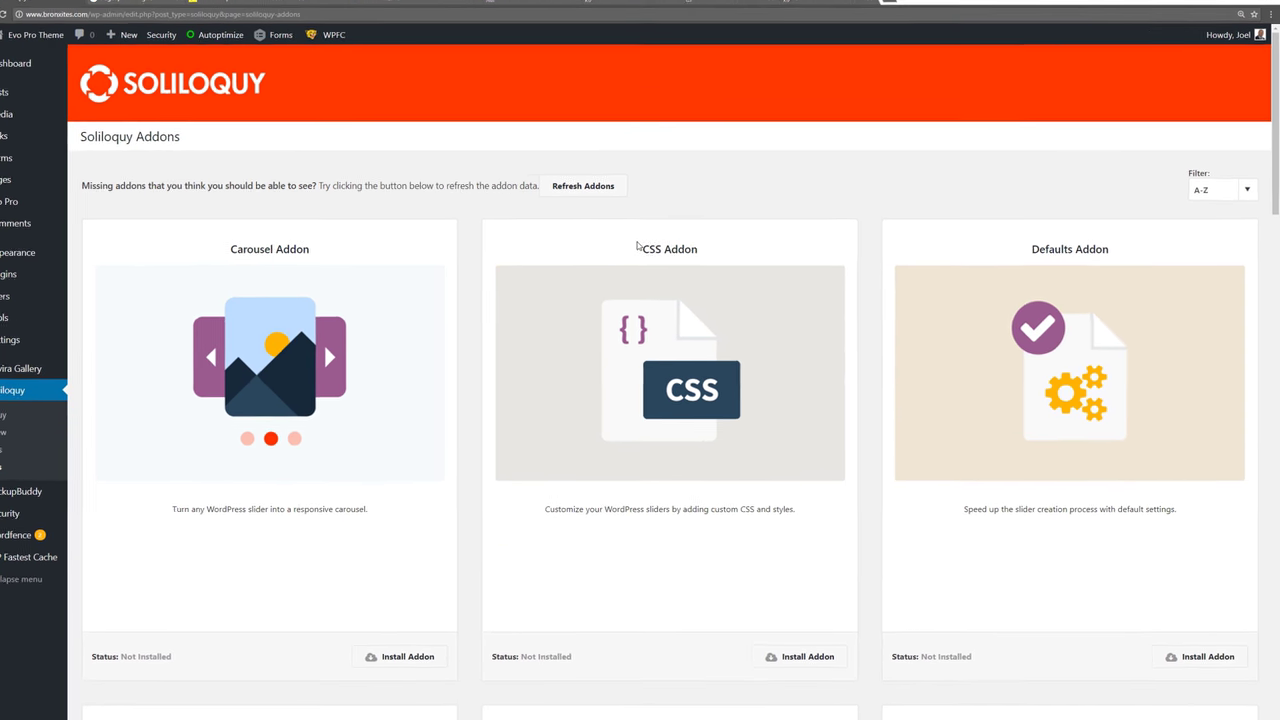
pyautogui.click(40, 490)
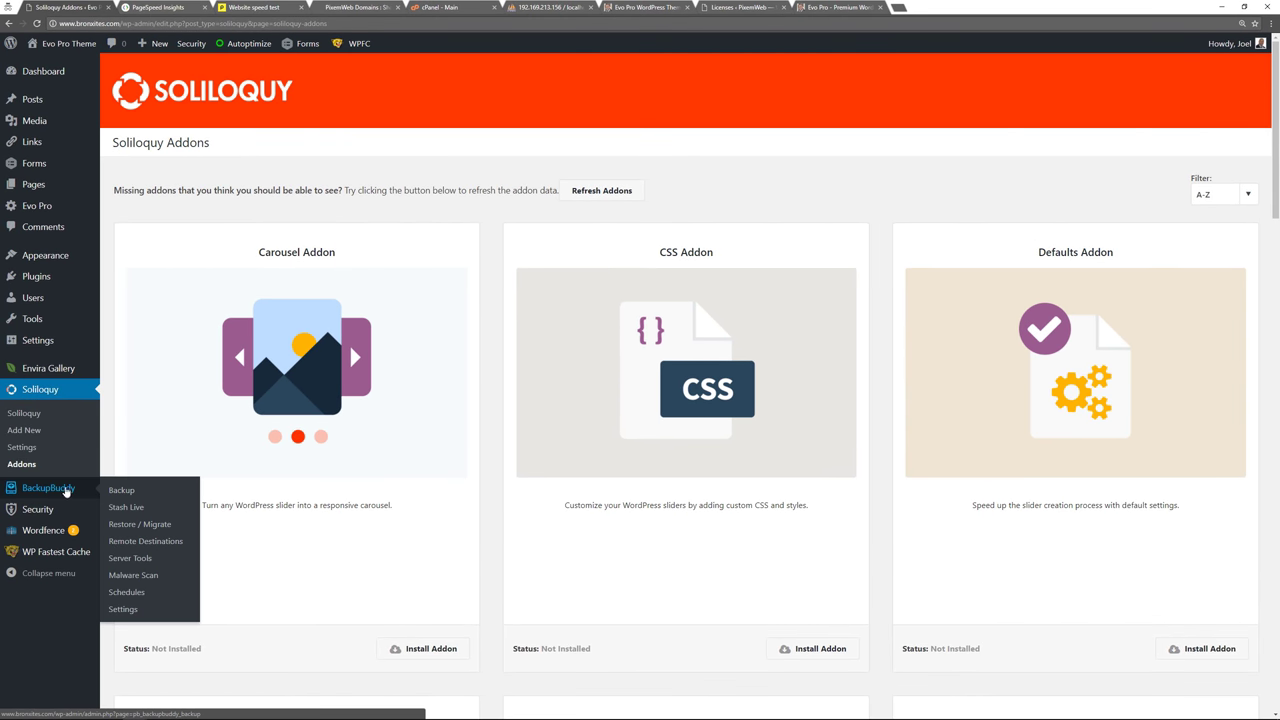
# - Check BackupBuddy's setup wizard, keeping BackupBuddy Stash (v2), then open iThemes Security settings
pyautogui.click(120, 609)
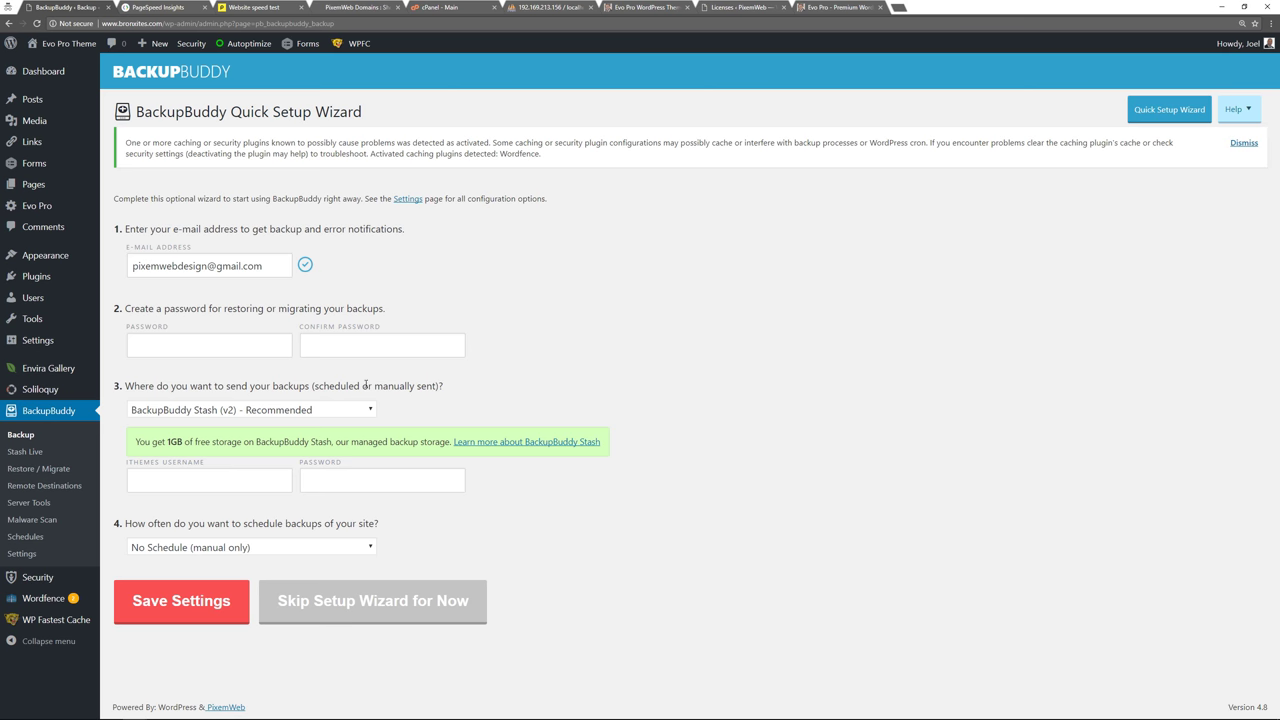
pyautogui.click(327, 411)
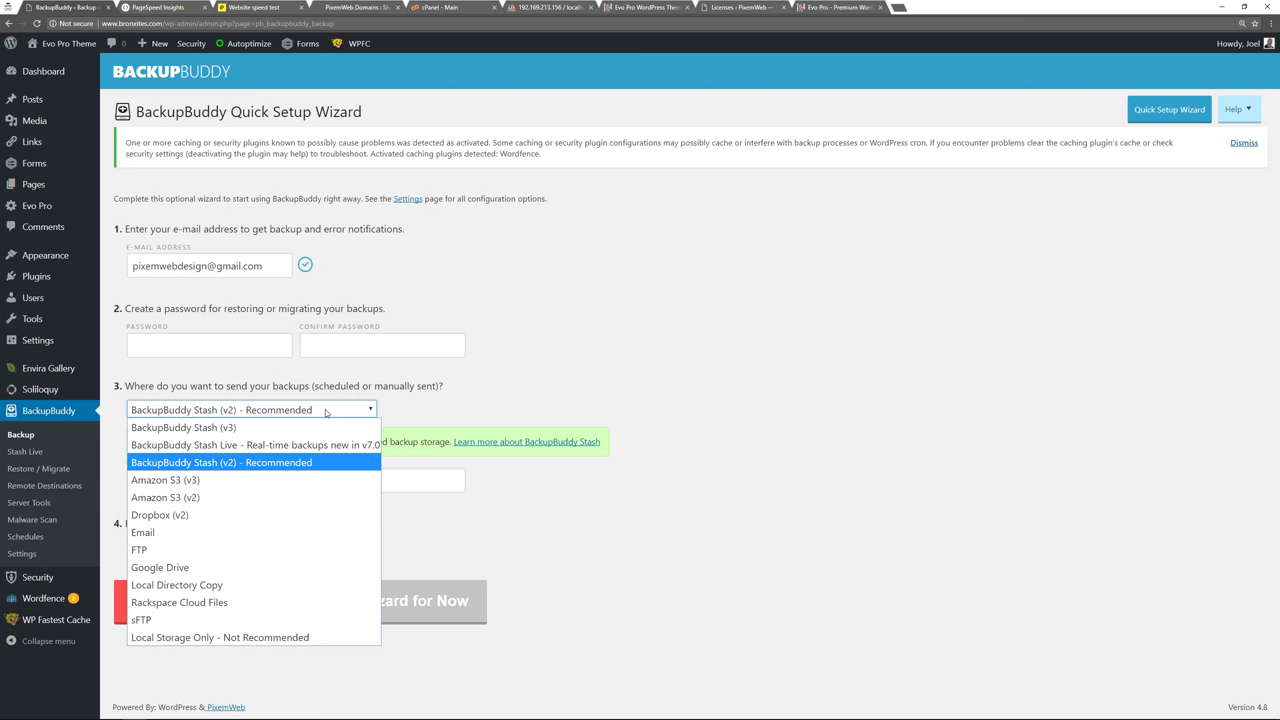
pyautogui.click(325, 412)
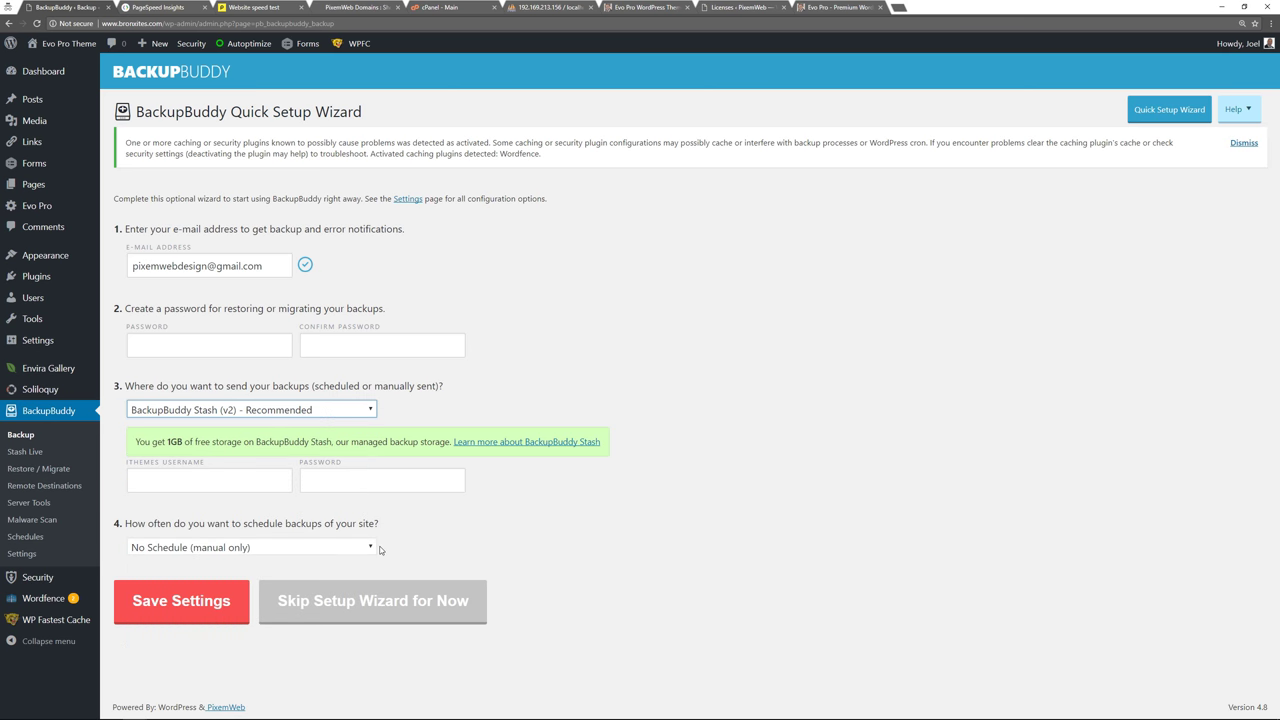
pyautogui.moveTo(60, 580)
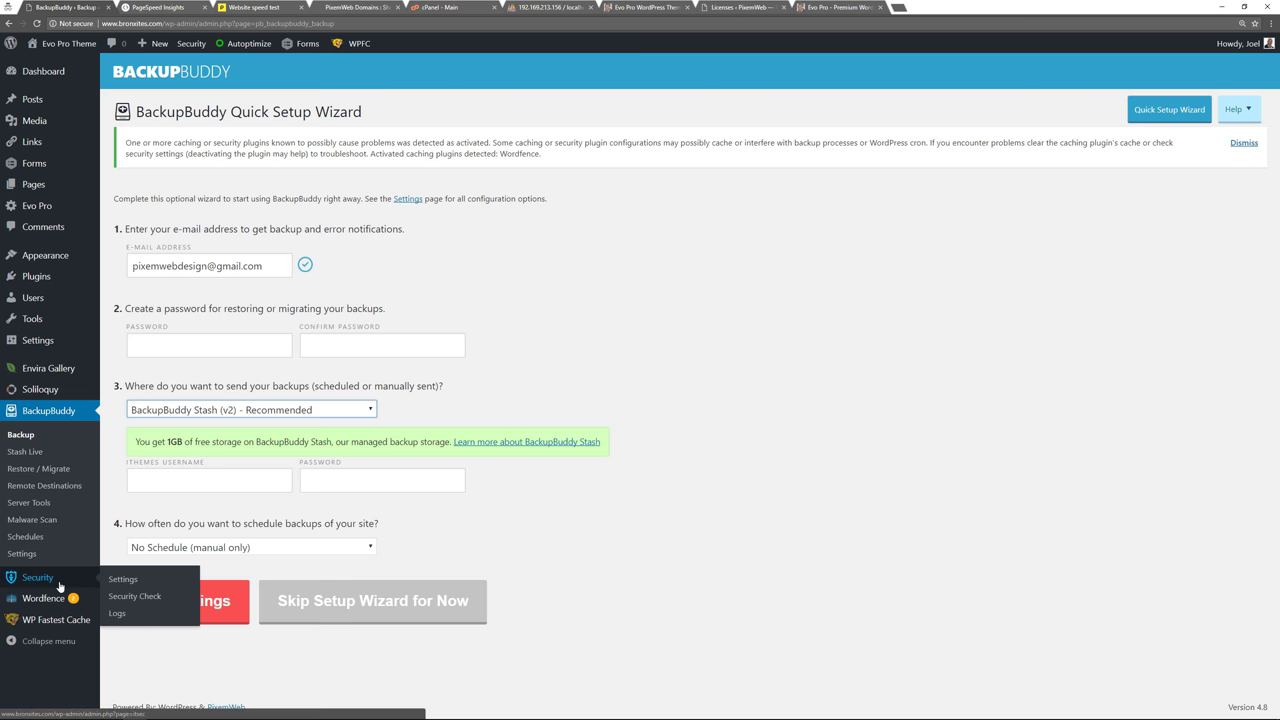
pyautogui.click(129, 582)
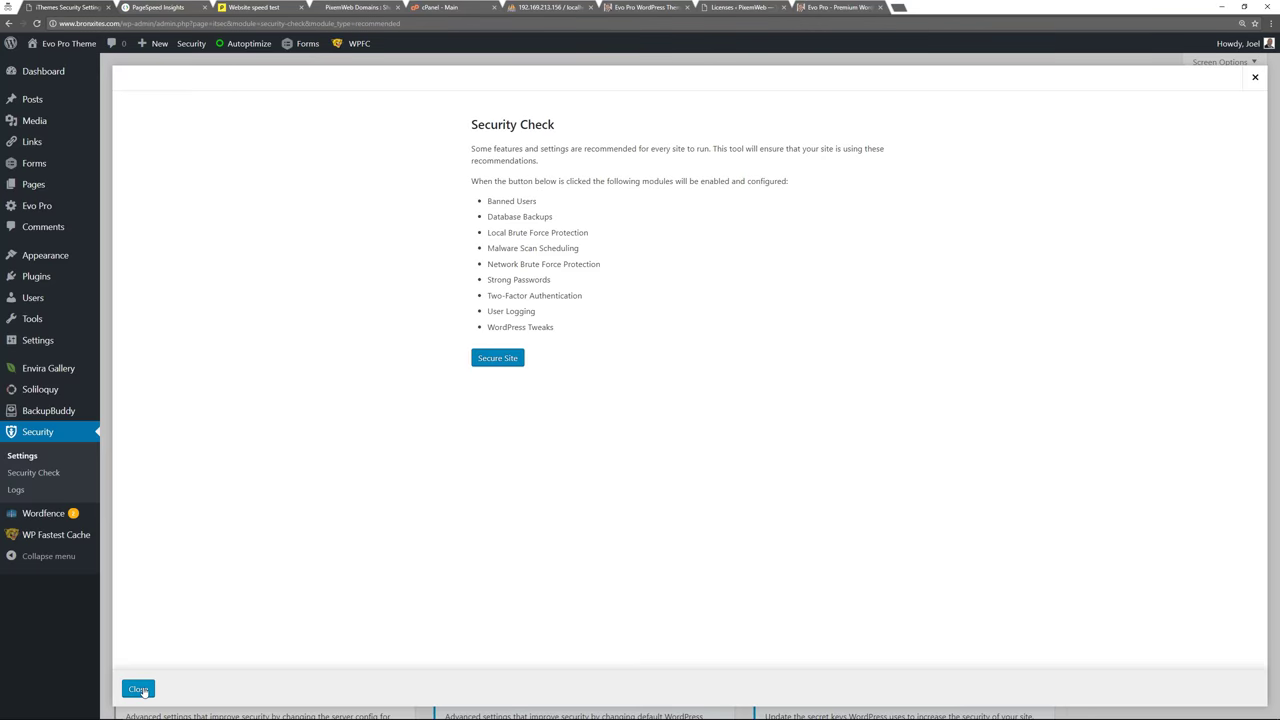
# - Close the Security Check overlay and disable the Banned Users and WordPress Tweaks modules
pyautogui.click(139, 689)
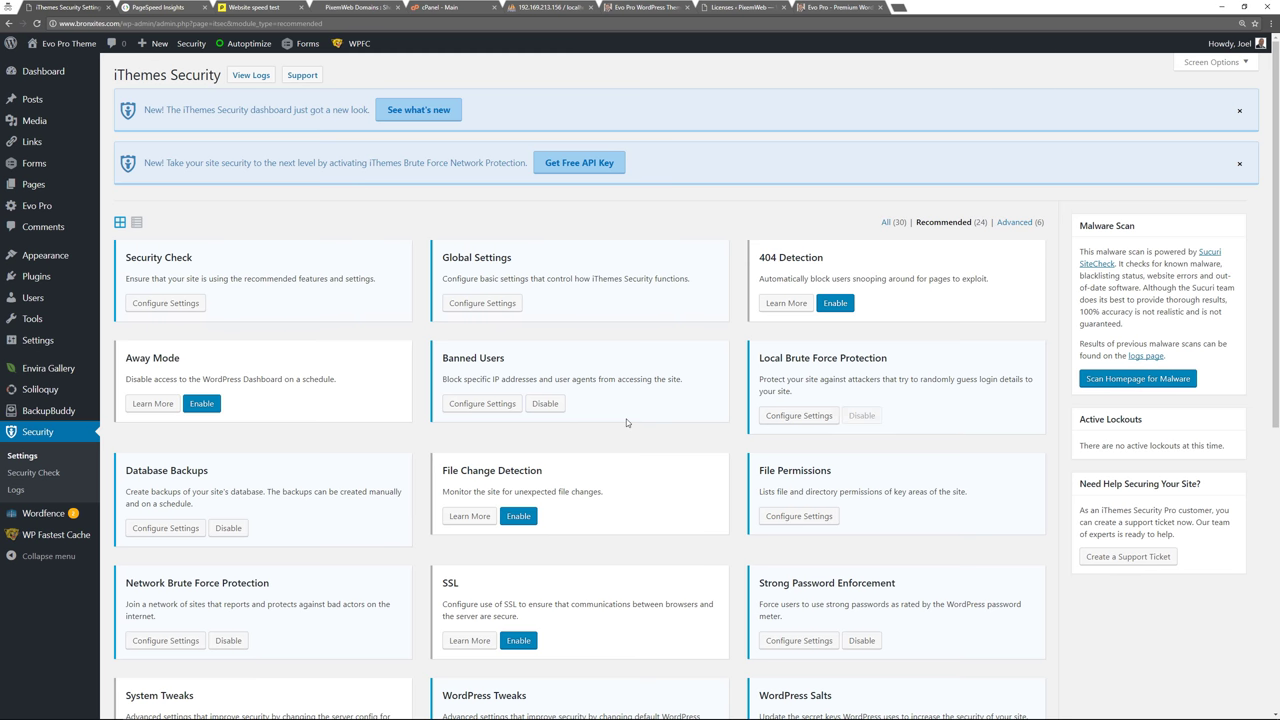
pyautogui.click(546, 405)
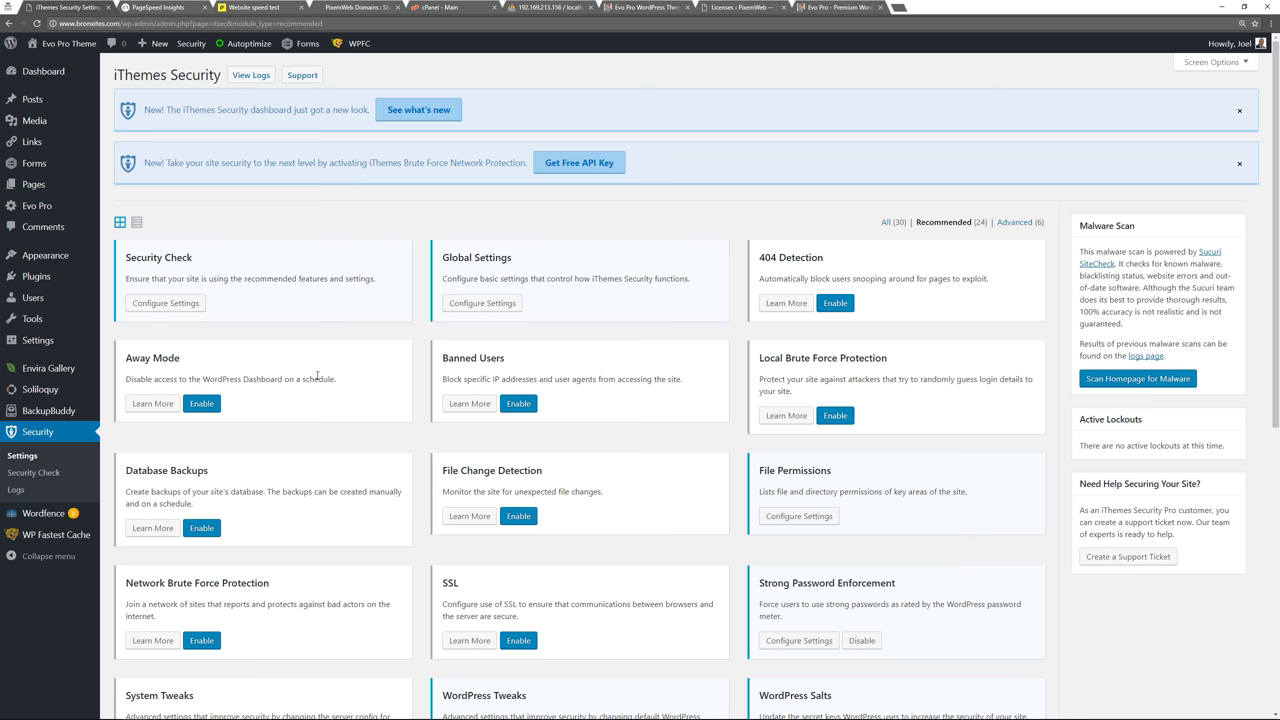
pyautogui.scroll(-1, 696, 362)
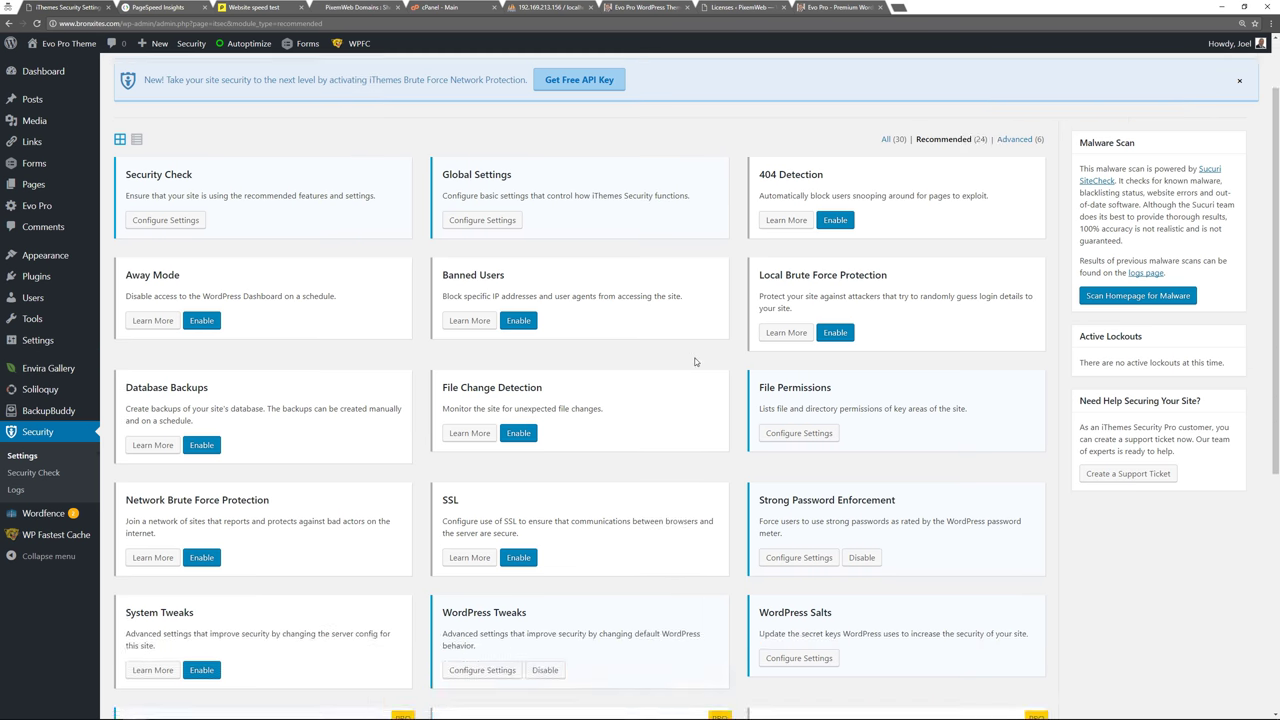
pyautogui.scroll(-1, 690, 358)
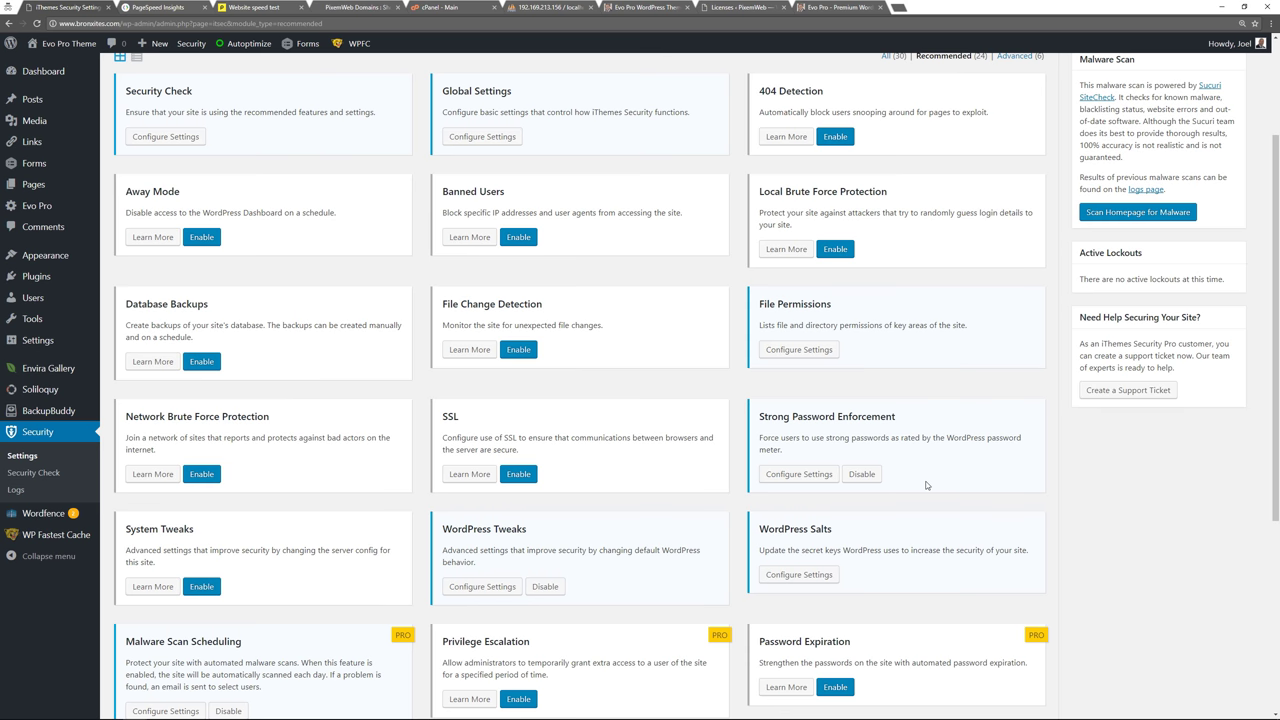
pyautogui.scroll(-2, 926, 485)
pyautogui.click(560, 422)
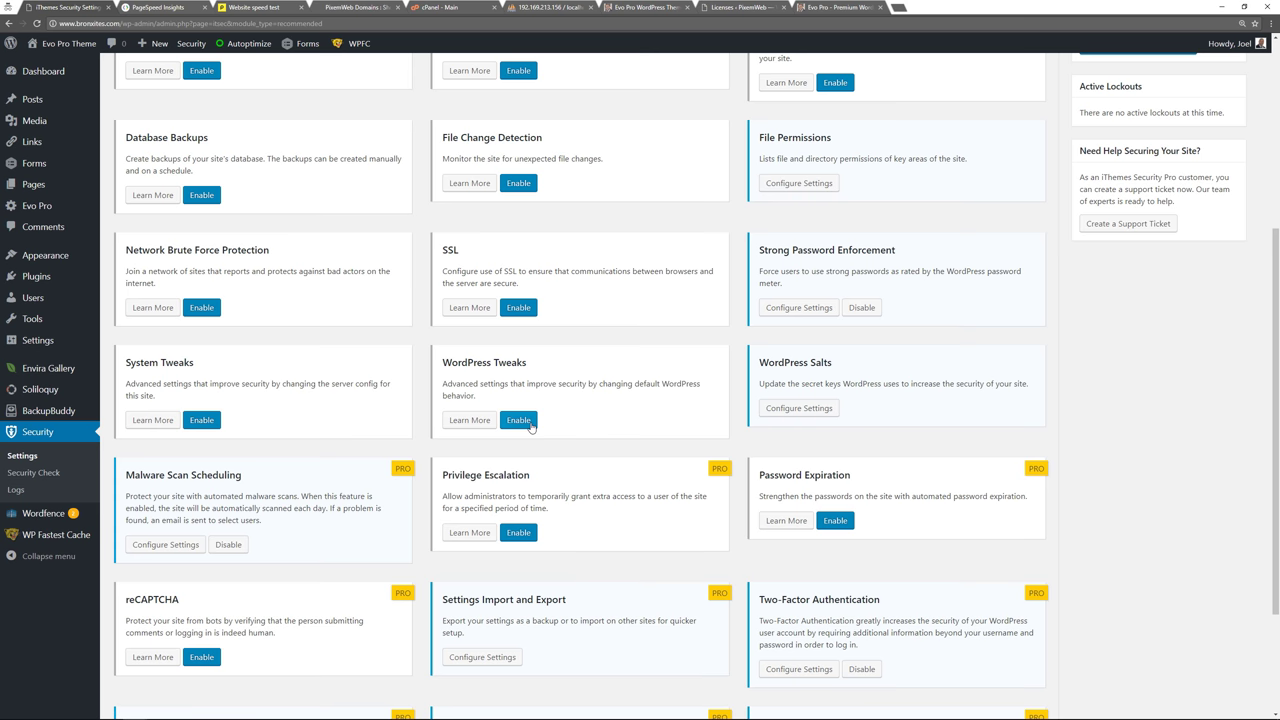
pyautogui.scroll(-2, 540, 427)
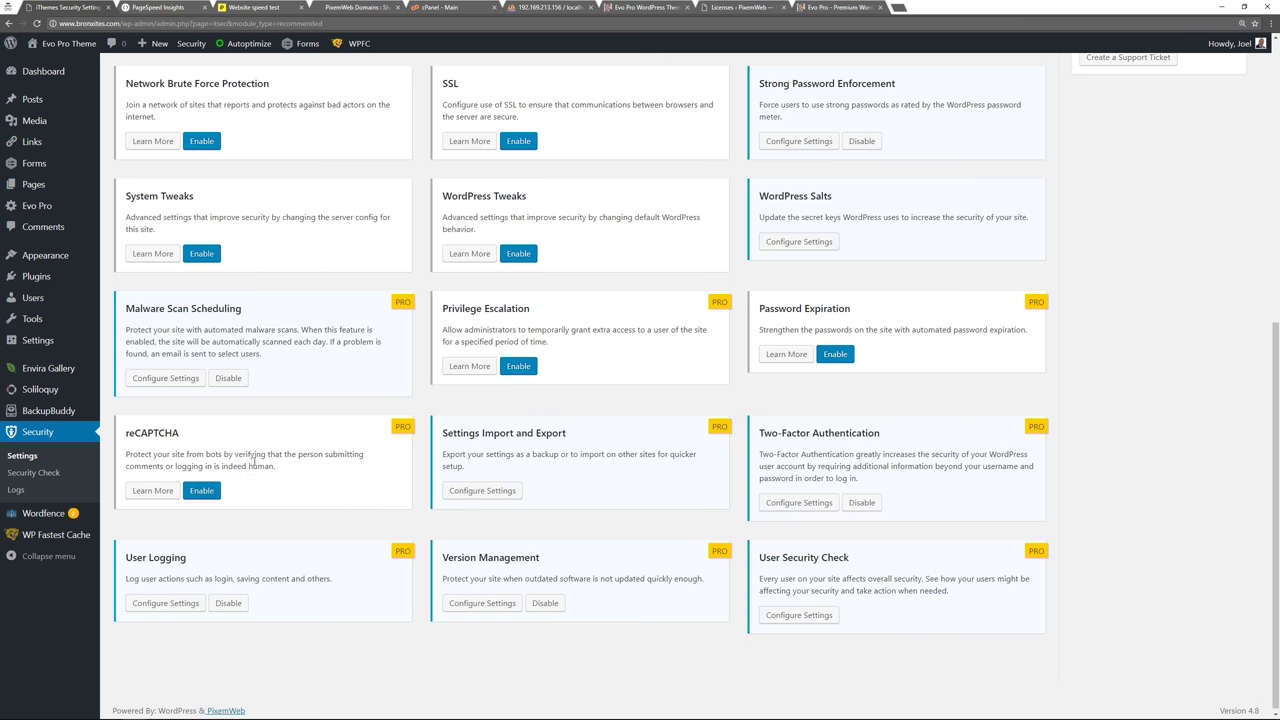
# - Turn off Wordfence Live Traffic View and save the Wordfence options
pyautogui.moveTo(60, 513)
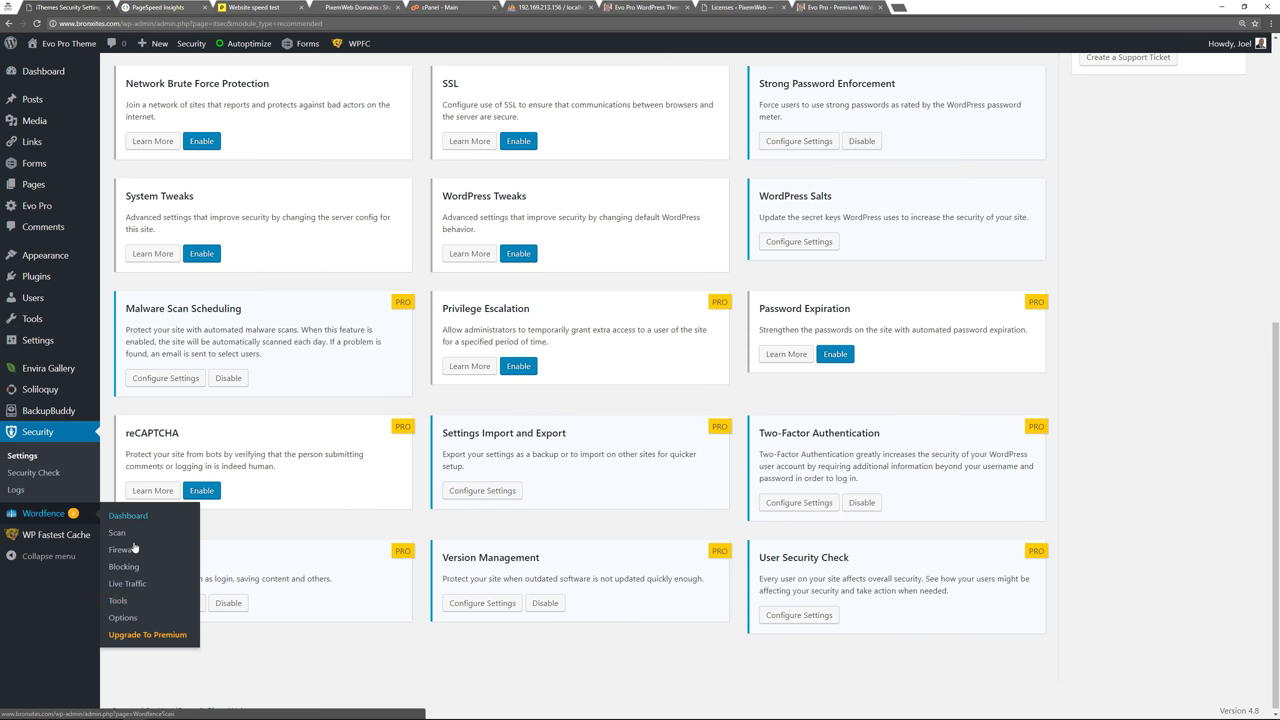
pyautogui.click(113, 620)
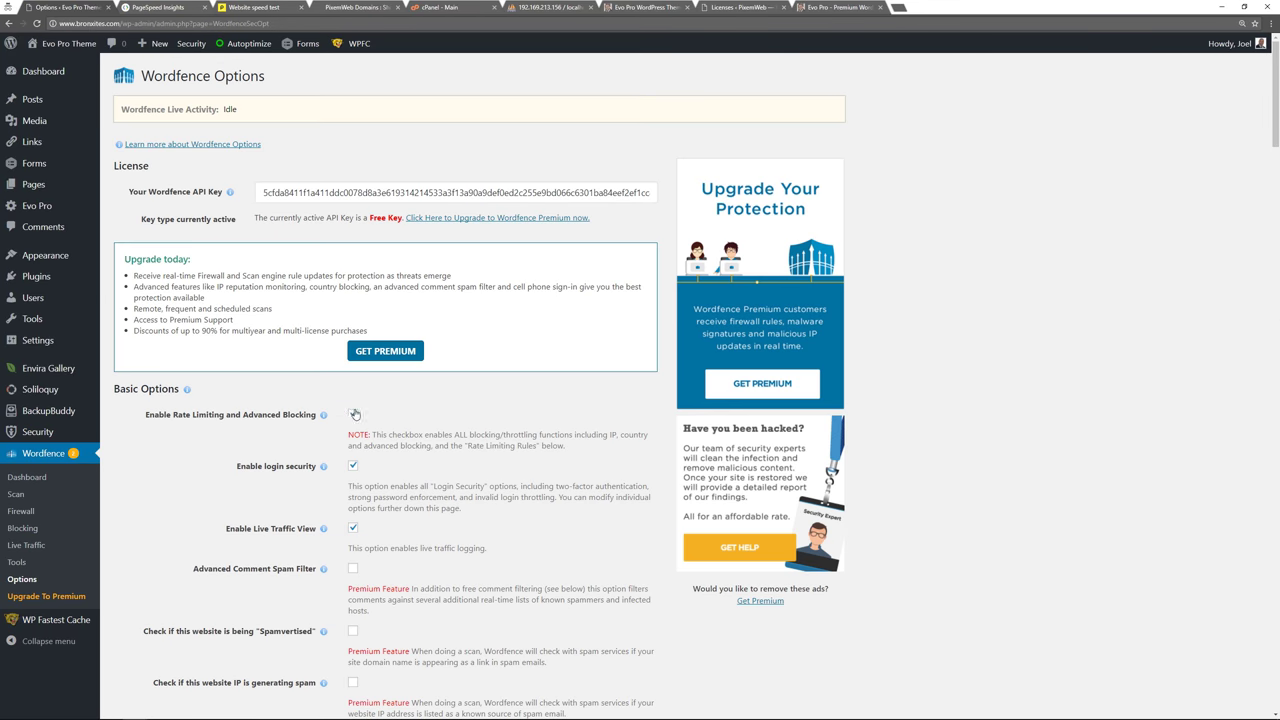
pyautogui.click(351, 528)
pyautogui.scroll(-3, 480, 494)
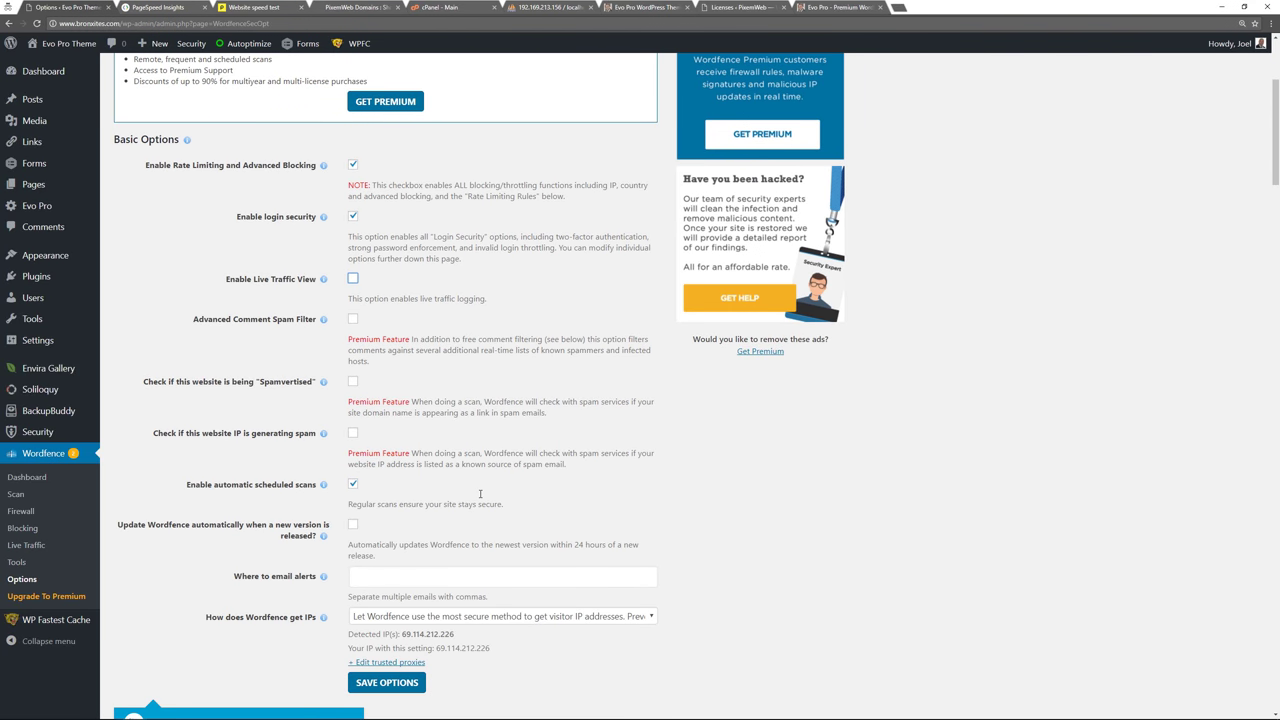
pyautogui.scroll(-1, 480, 494)
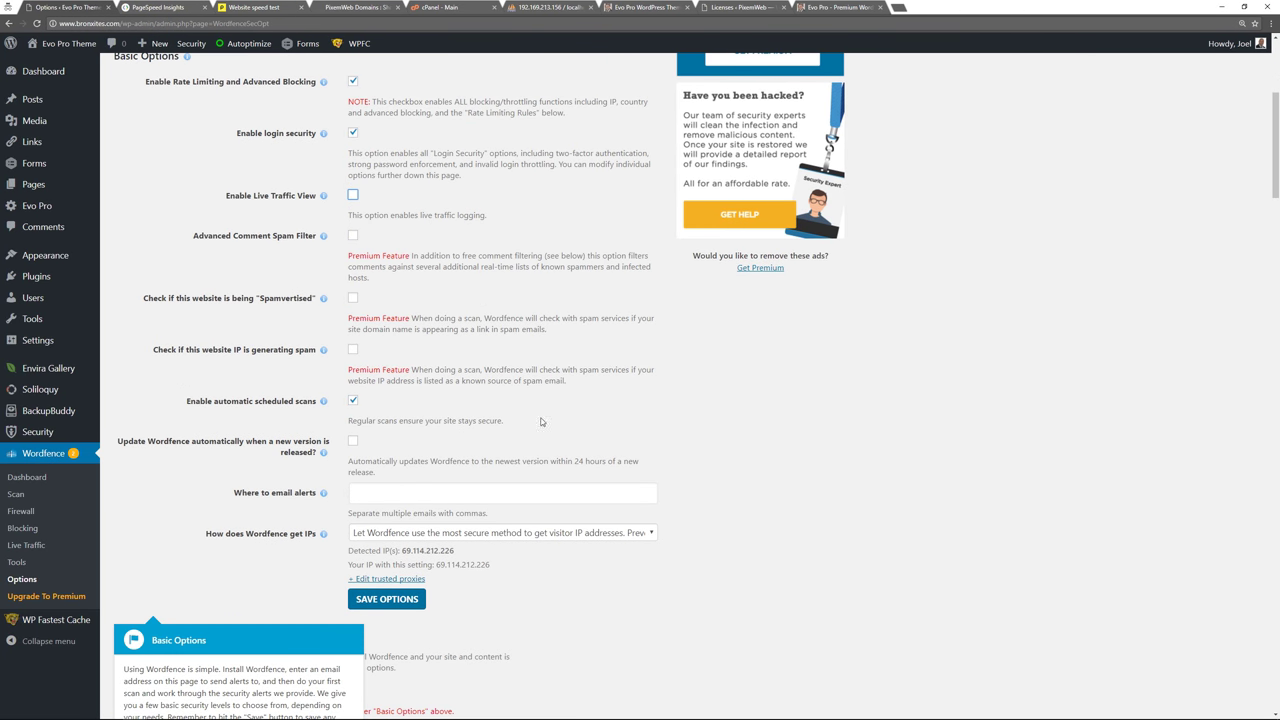
pyautogui.scroll(-1, 517, 367)
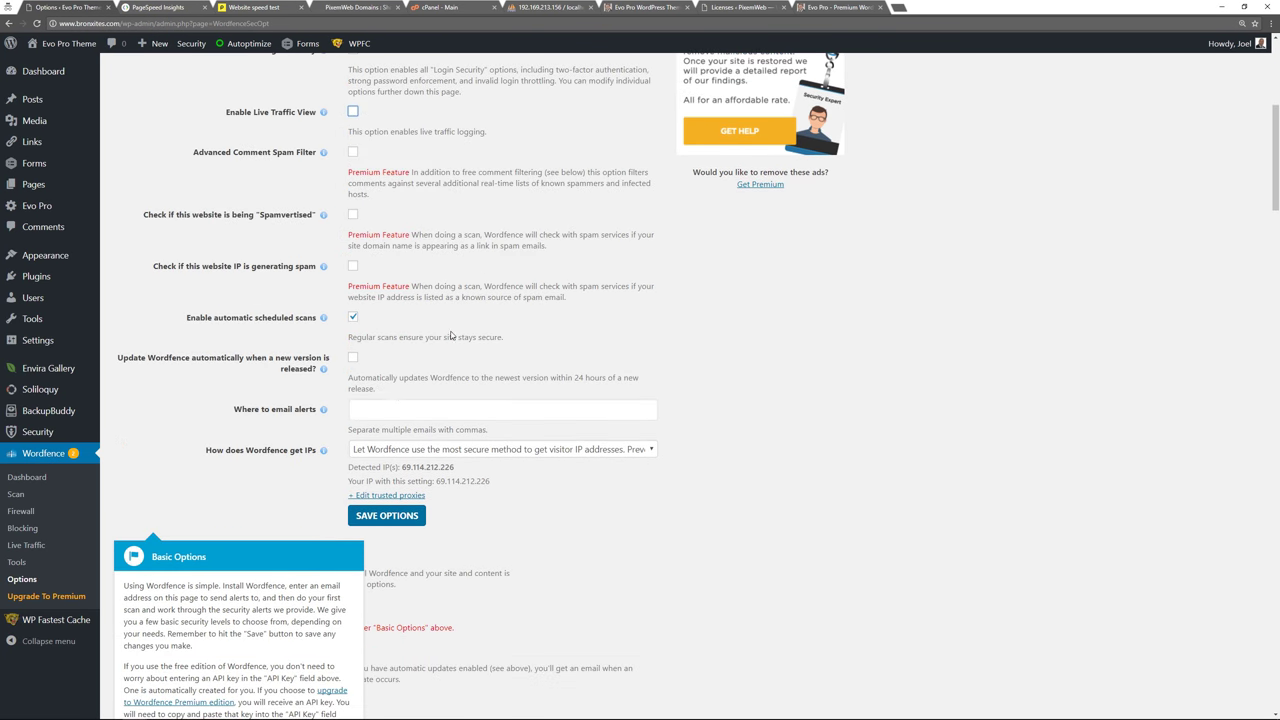
pyautogui.scroll(-3, 231, 455)
pyautogui.click(321, 508)
pyautogui.scroll(-1, 627, 421)
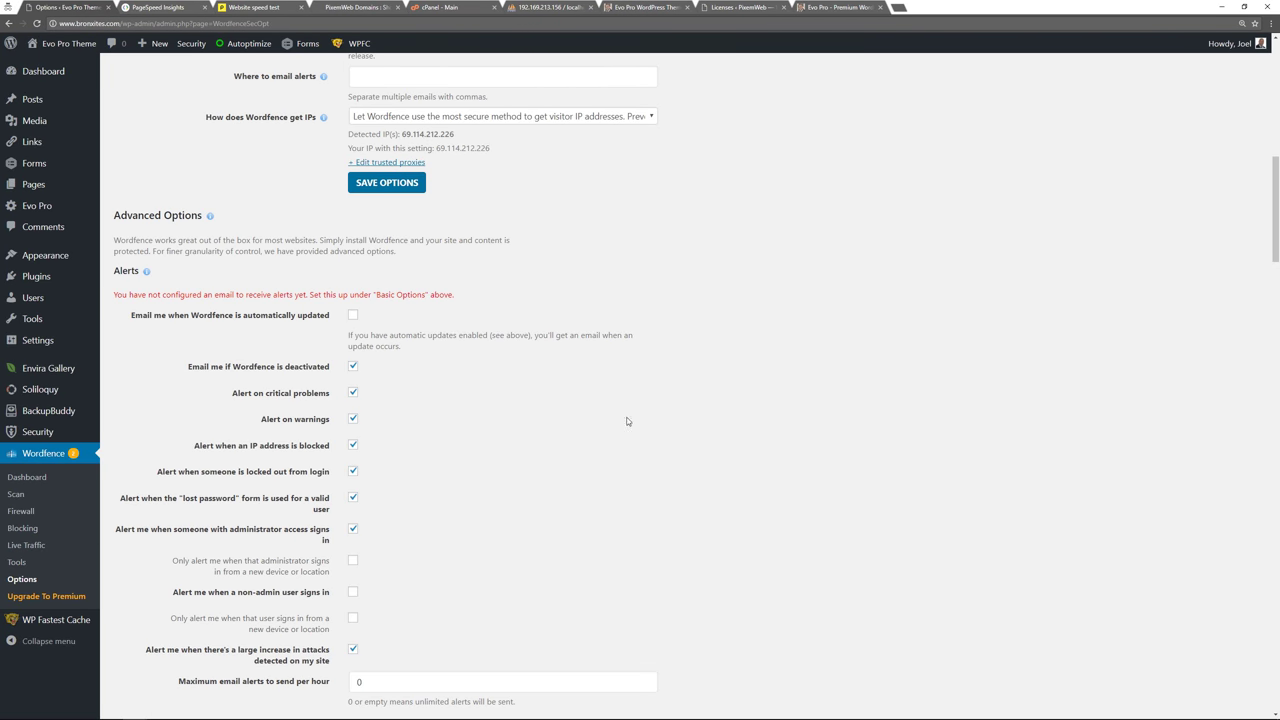
pyautogui.scroll(-2, 540, 420)
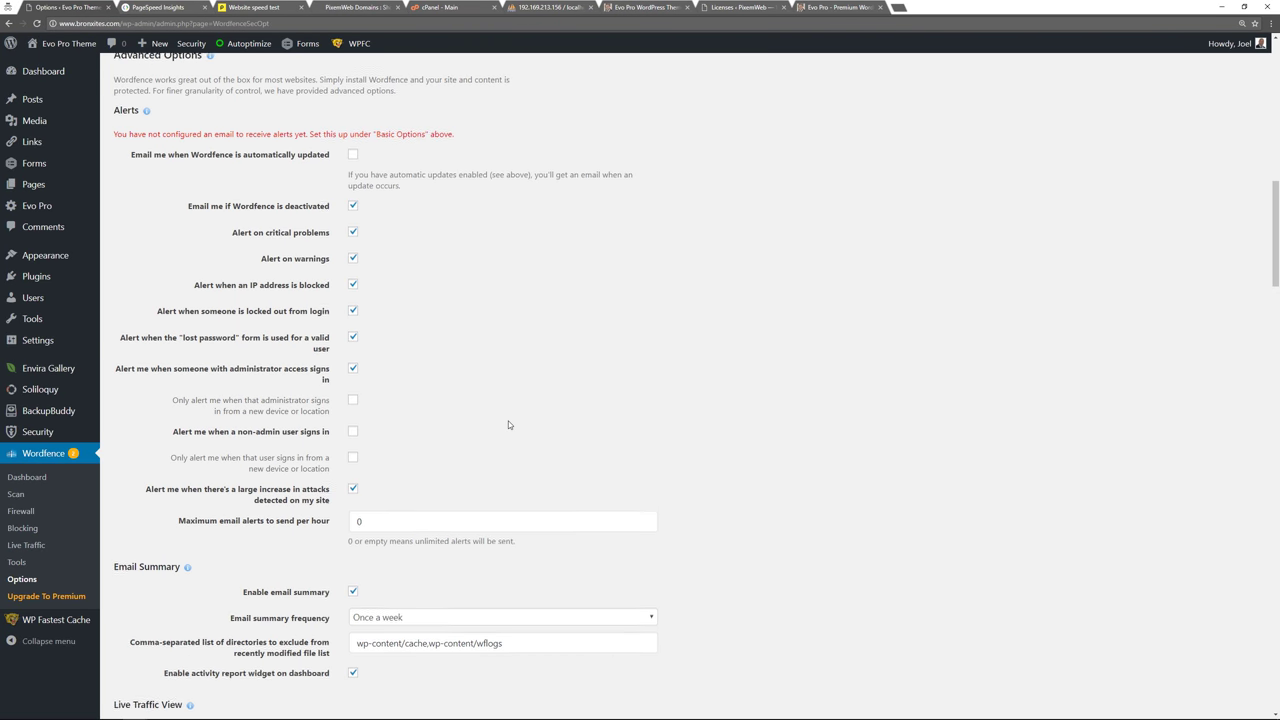
pyautogui.scroll(-1, 412, 318)
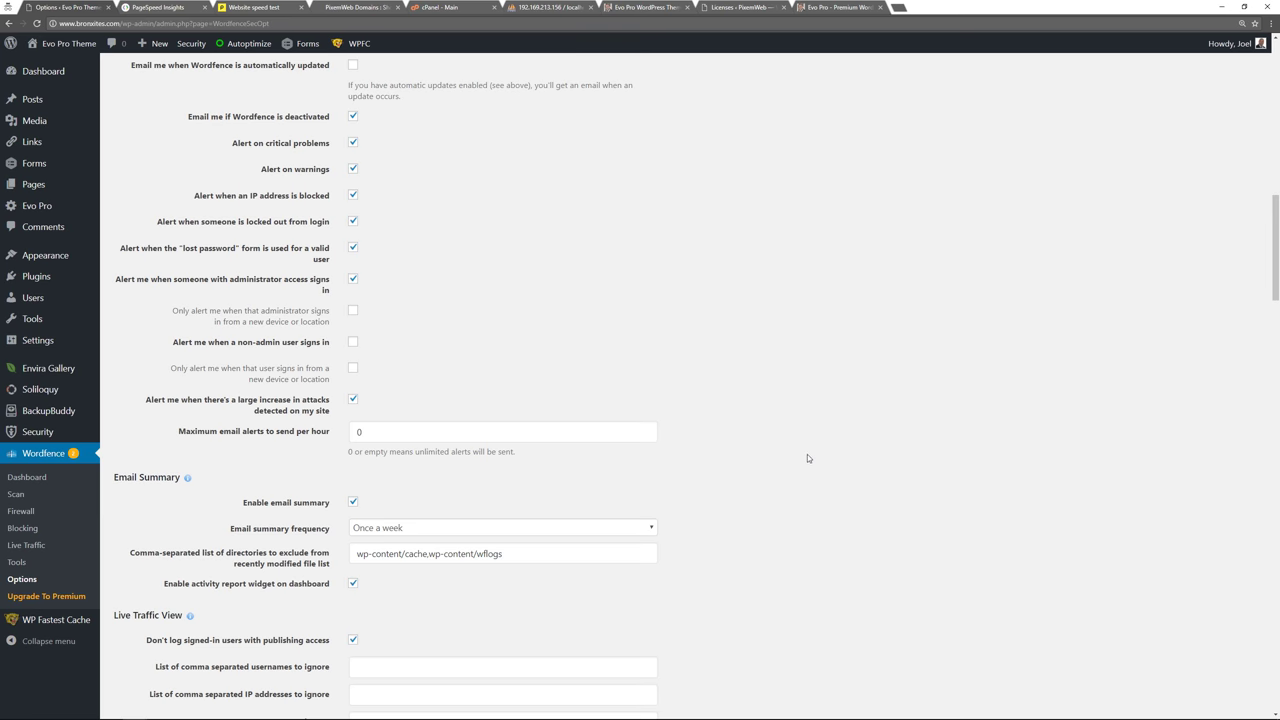
pyautogui.scroll(-5, 807, 455)
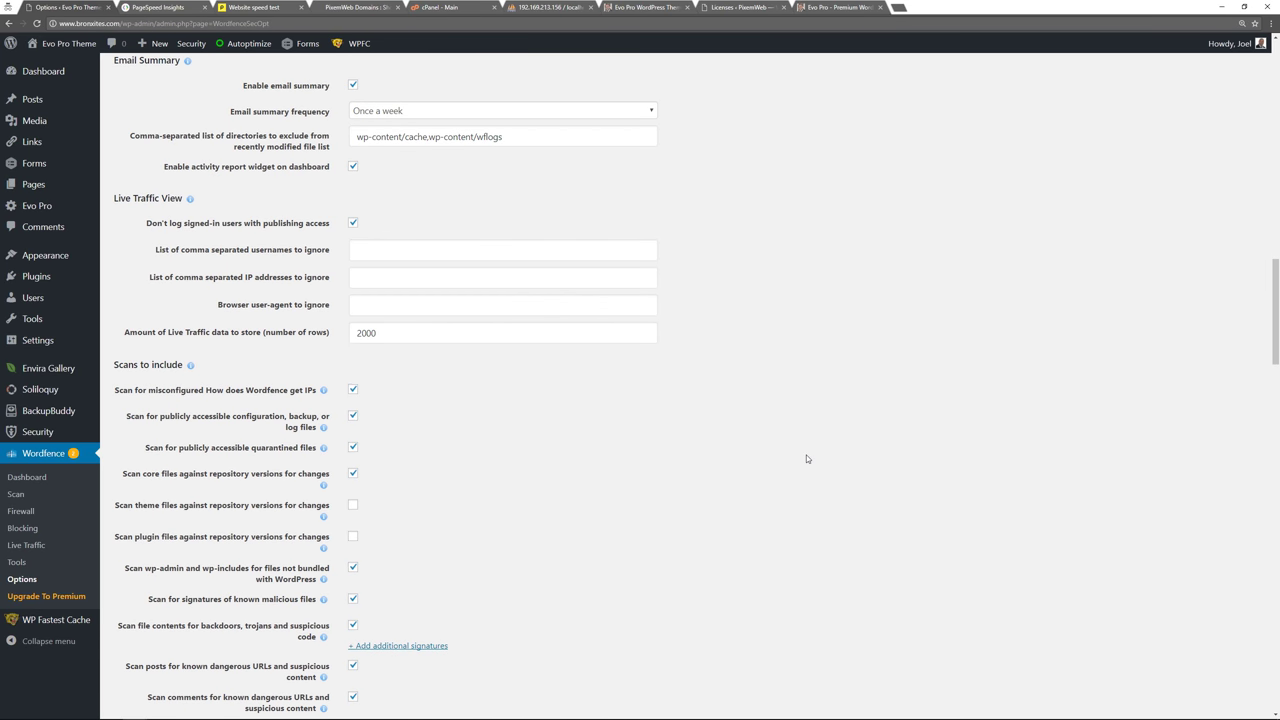
pyautogui.scroll(-2, 806, 458)
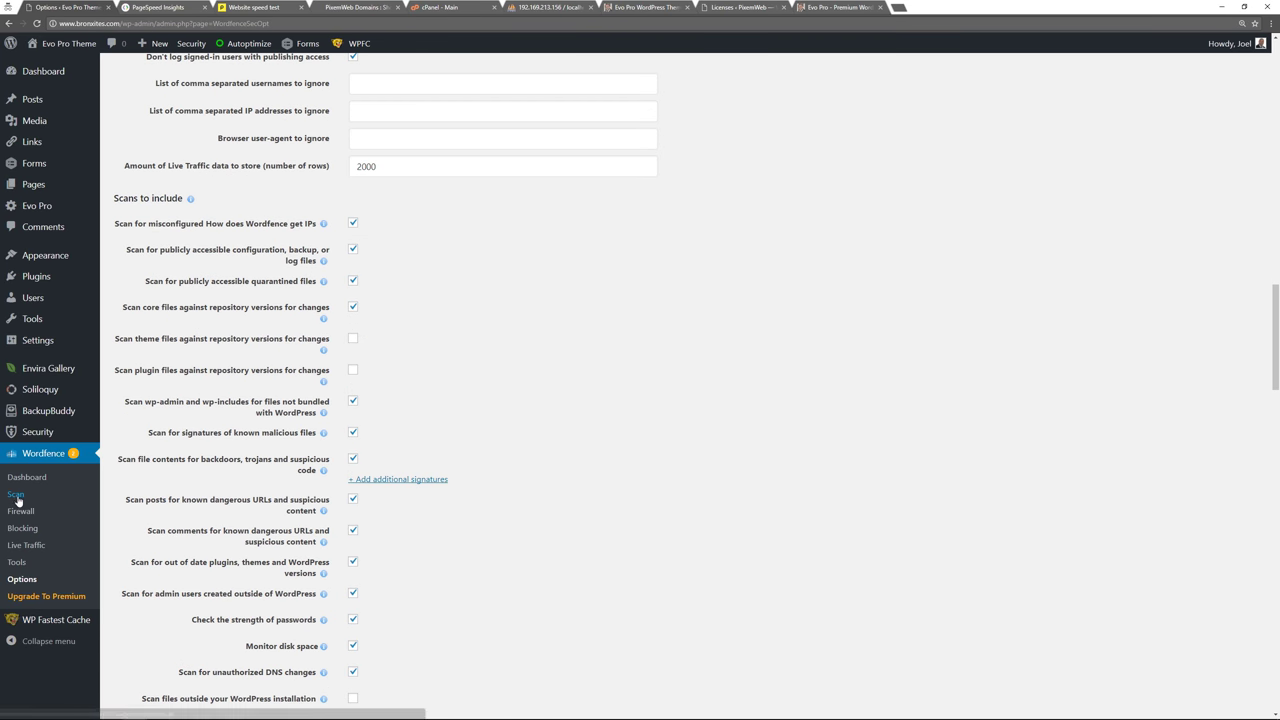
pyautogui.scroll(-1, 586, 475)
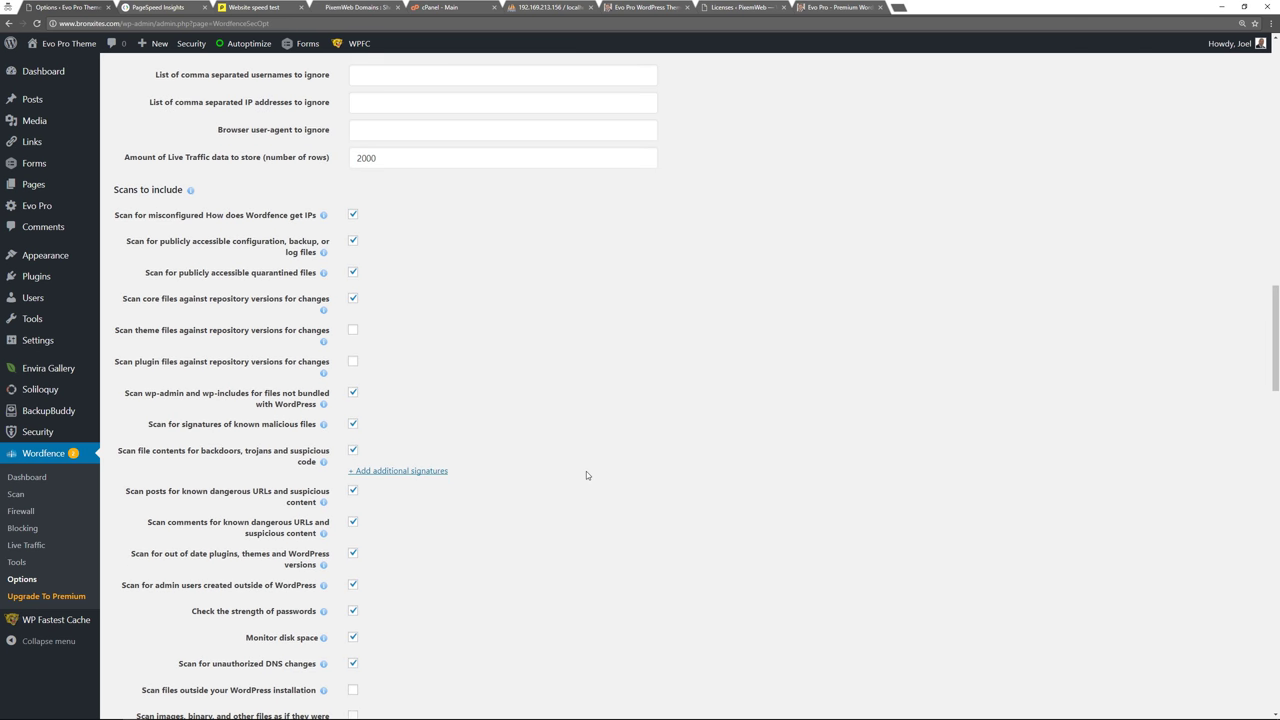
pyautogui.scroll(-3, 586, 471)
pyautogui.scroll(-3, 586, 471)
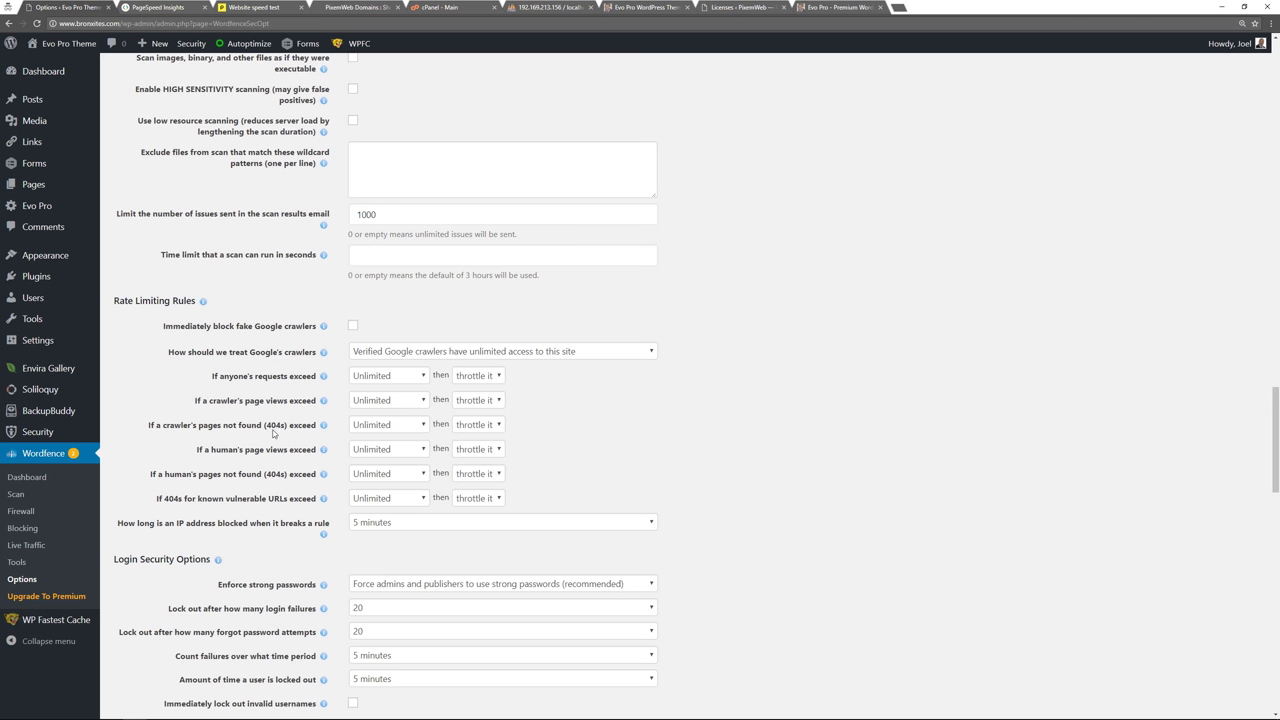
pyautogui.scroll(-9, 781, 412)
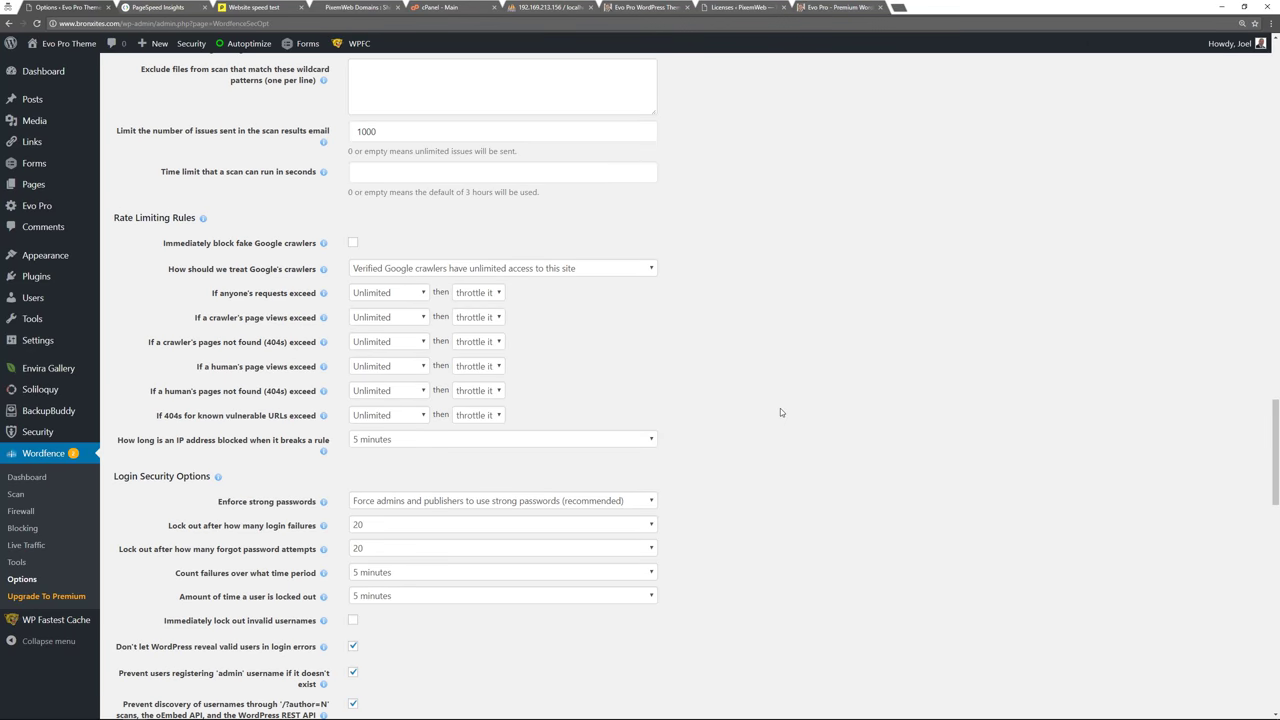
pyautogui.scroll(-4, 836, 399)
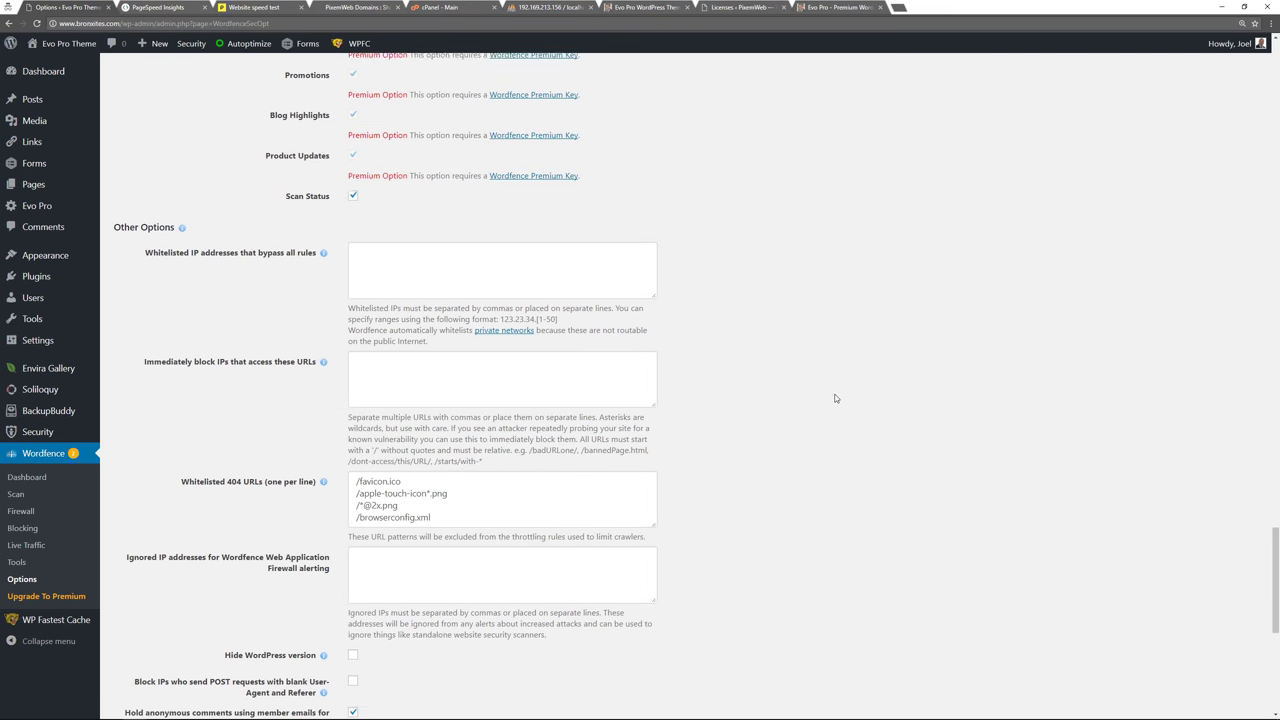
pyautogui.scroll(-3, 836, 399)
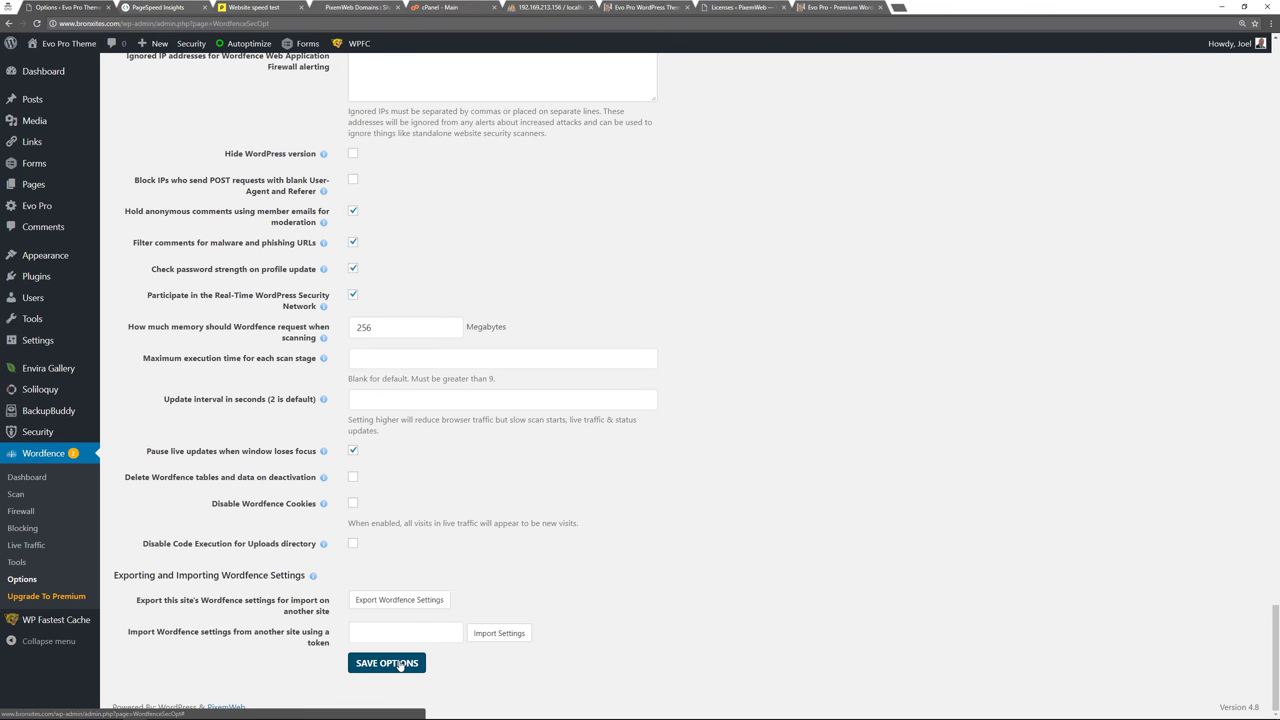
pyautogui.click(399, 665)
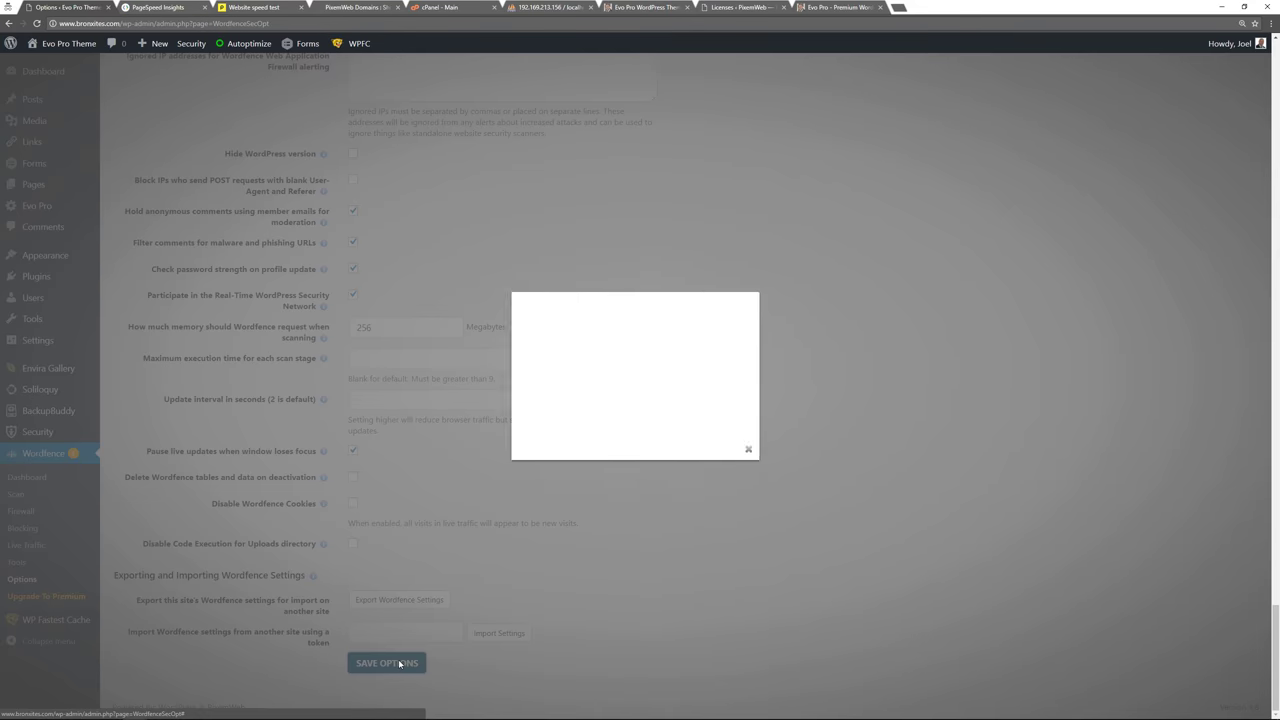
pyautogui.click(628, 408)
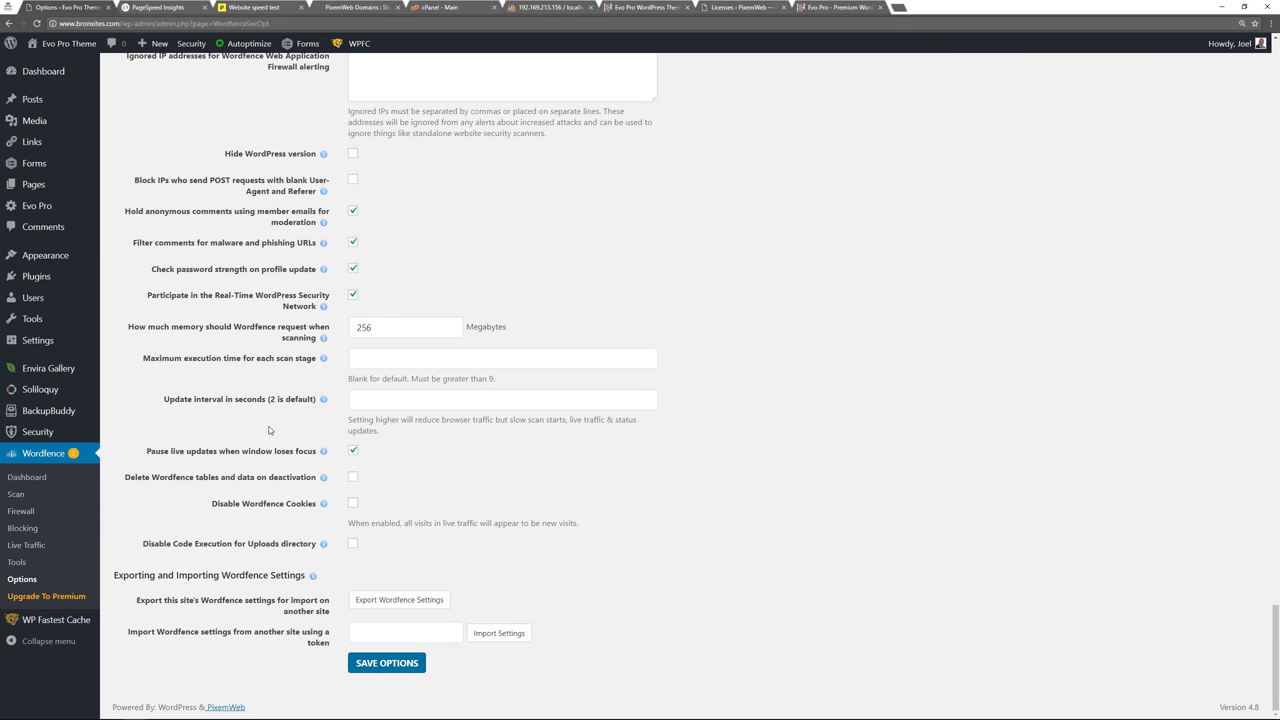
# - Bulk-activate the WP-Sweep and Yoast SEO plugins from the Plugins list
pyautogui.click(36, 278)
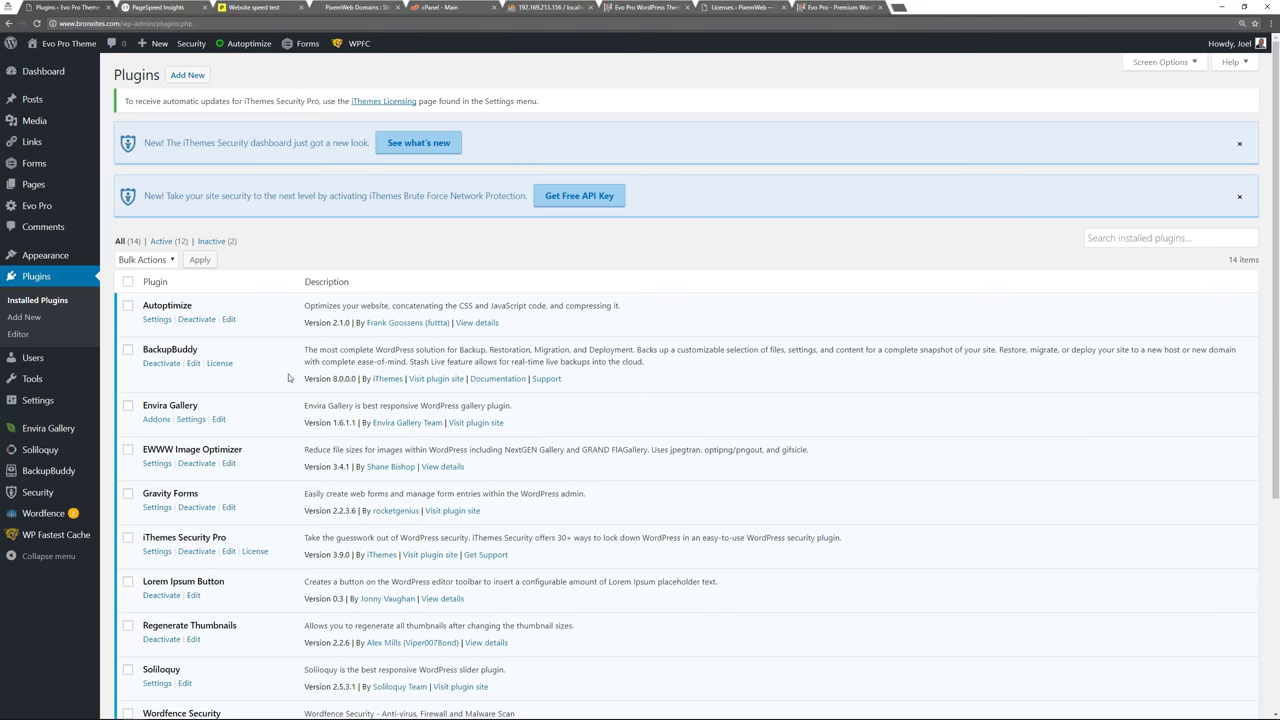
pyautogui.scroll(-5, 128, 532)
pyautogui.click(128, 532)
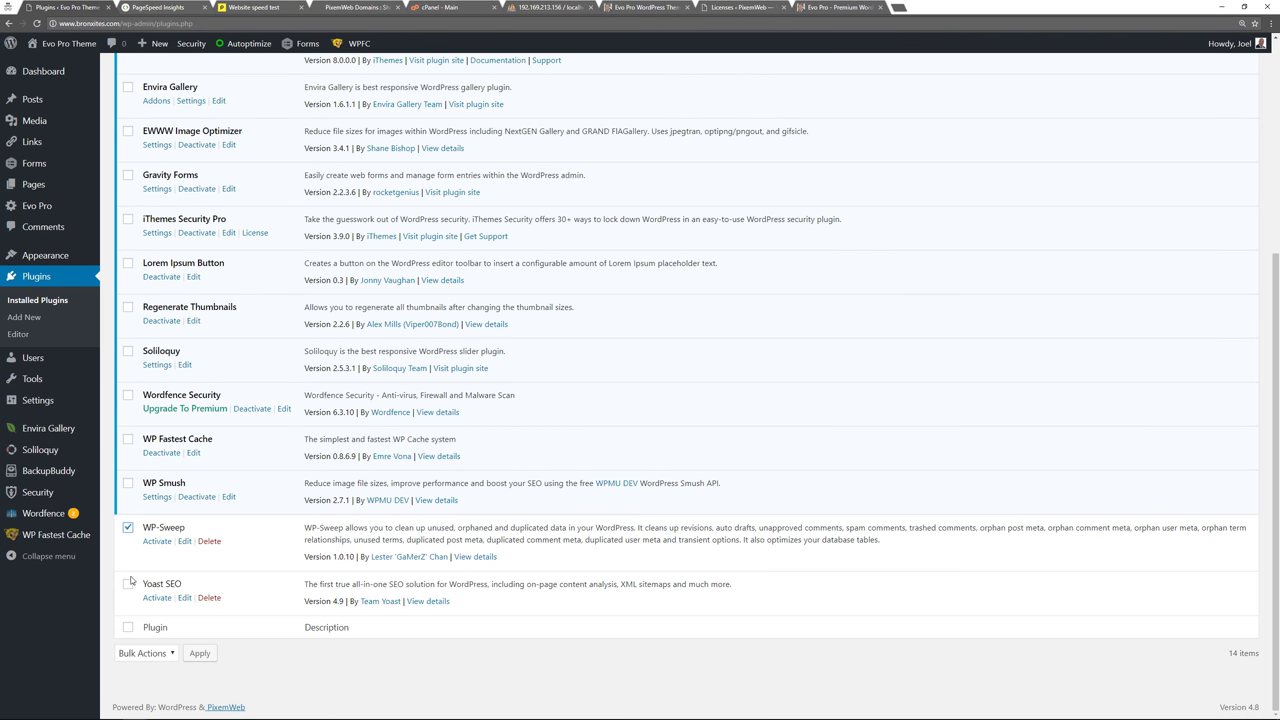
pyautogui.click(128, 584)
pyautogui.click(150, 659)
pyautogui.click(142, 676)
pyautogui.click(200, 653)
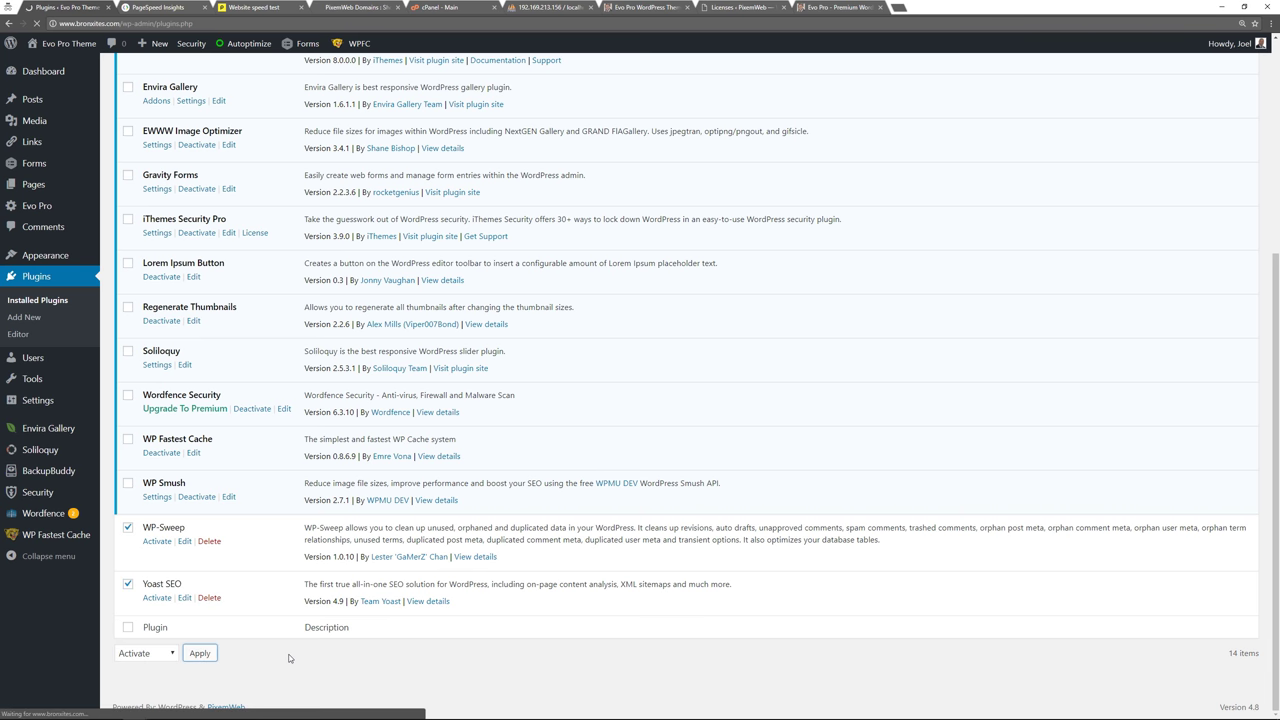
# - Enable the Advanced settings pages feature on Yoast SEO's Features tab
pyautogui.moveTo(27, 429)
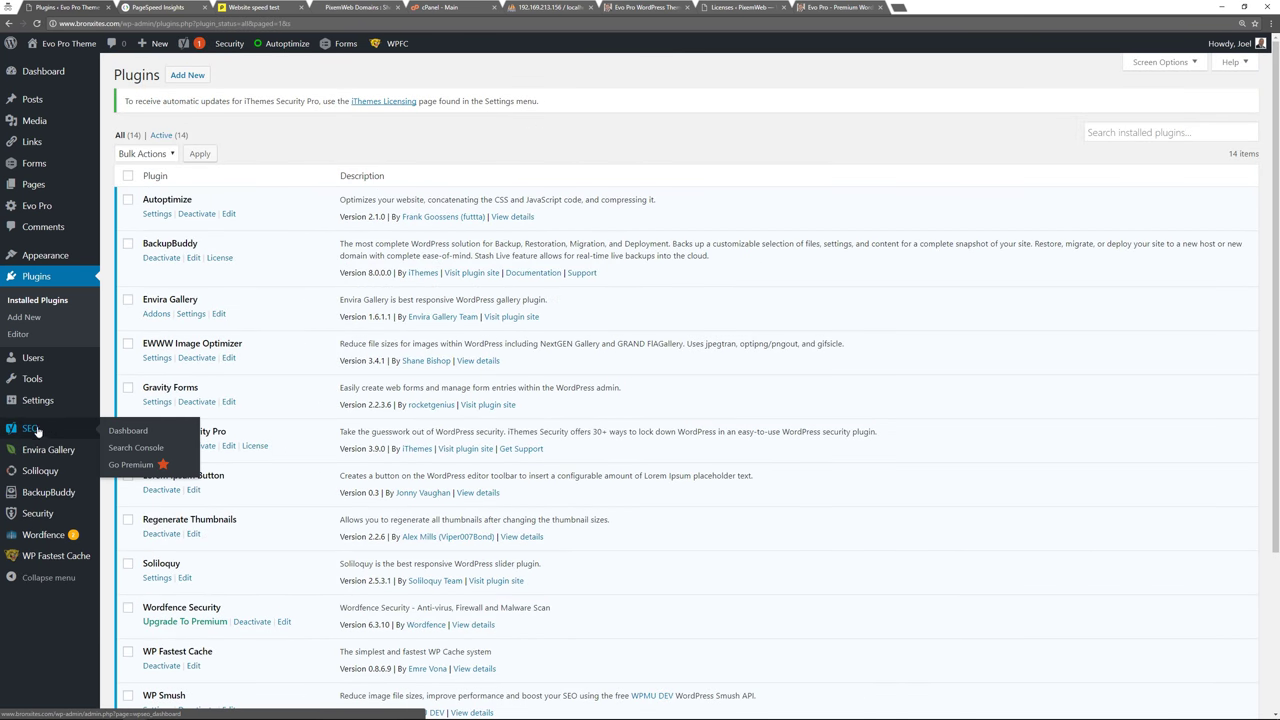
pyautogui.click(122, 432)
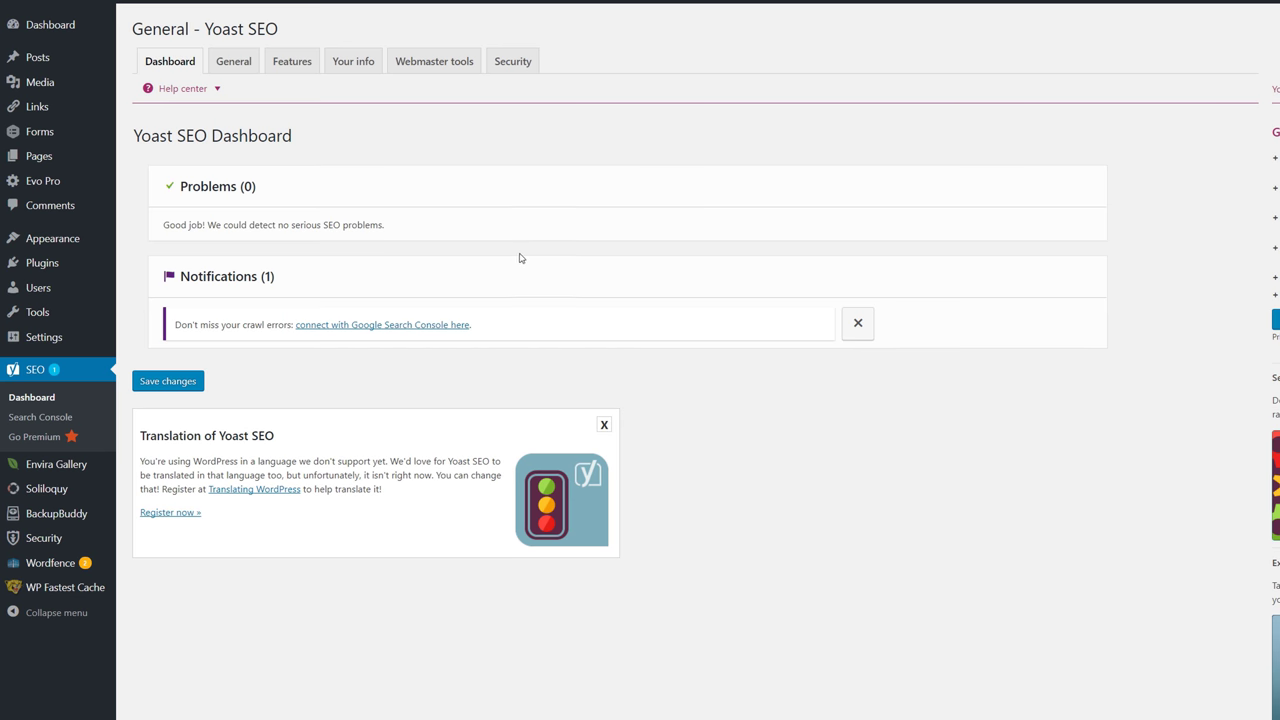
pyautogui.click(228, 64)
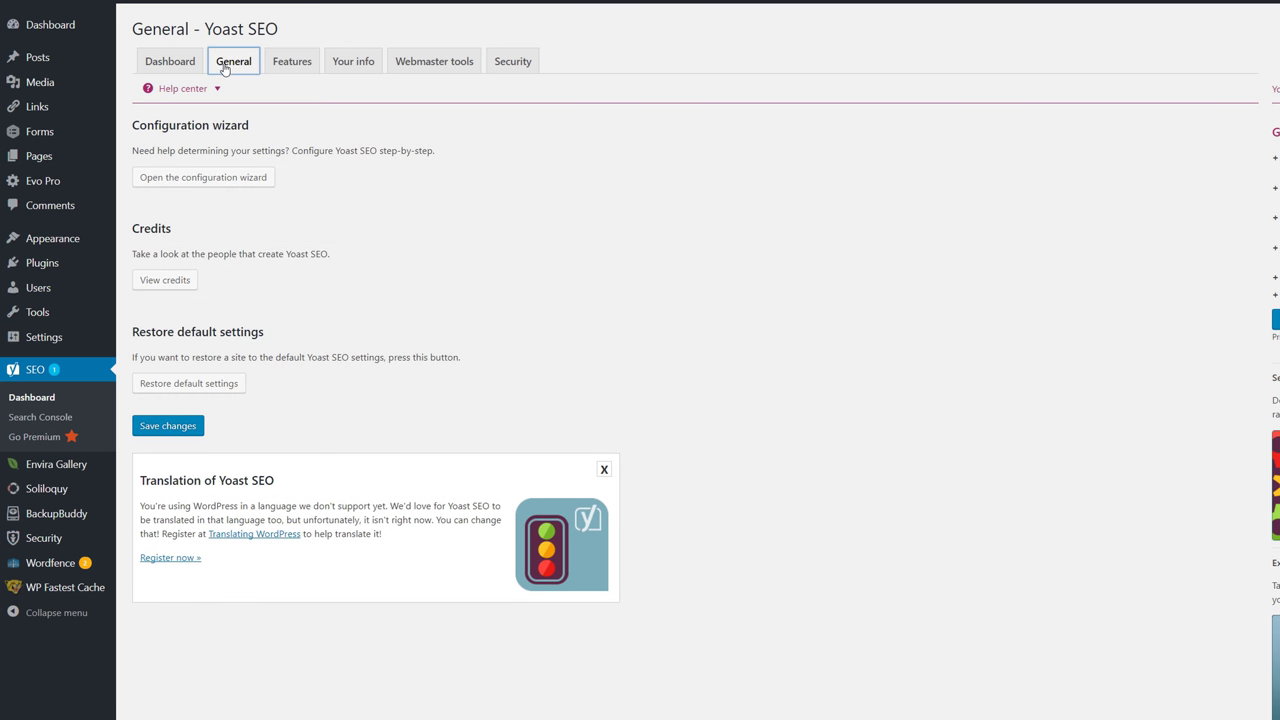
pyautogui.click(288, 72)
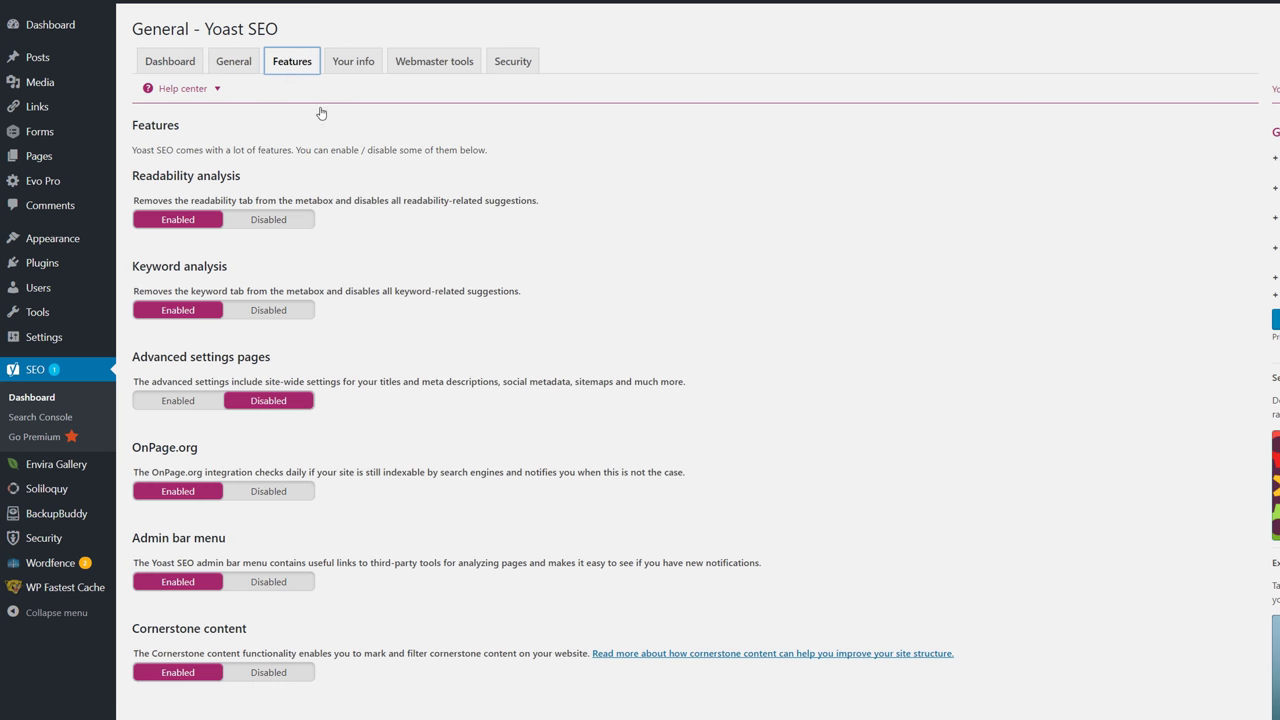
pyautogui.click(176, 404)
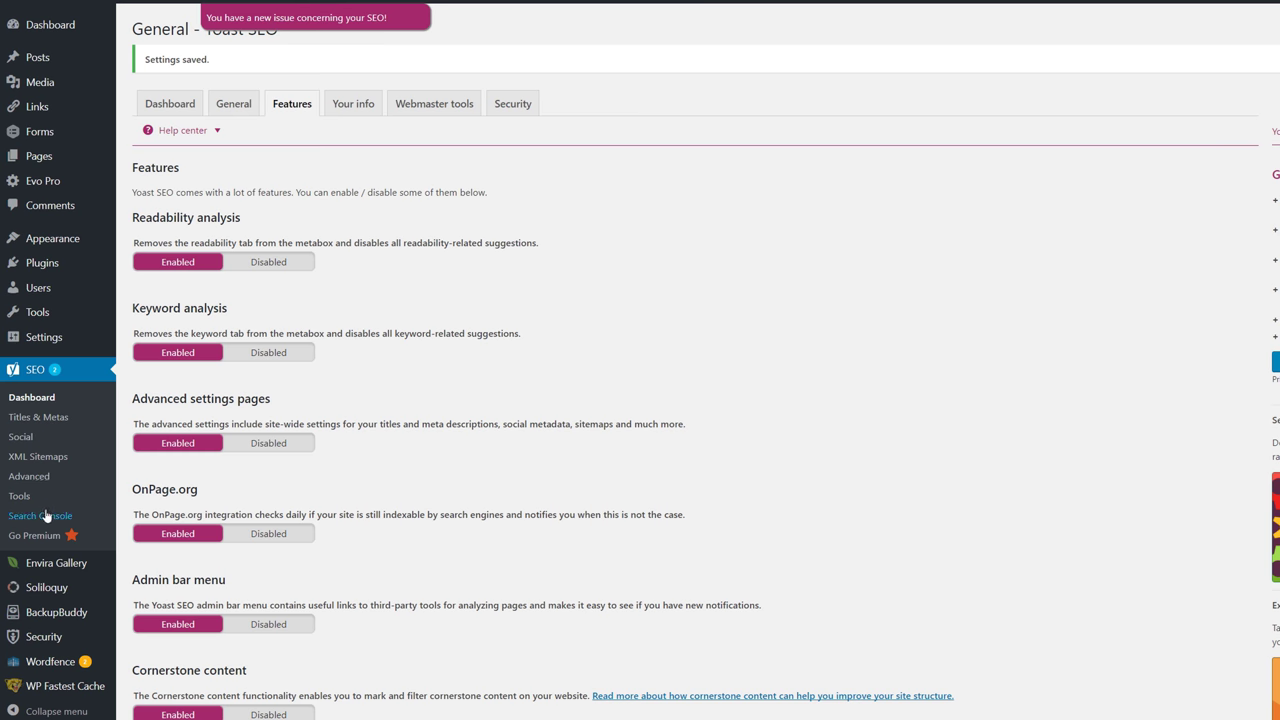
# - Review Yoast's company info, webmaster, security, XML sitemap and social settings, then open SEO Tools
pyautogui.click(347, 112)
pyautogui.click(395, 111)
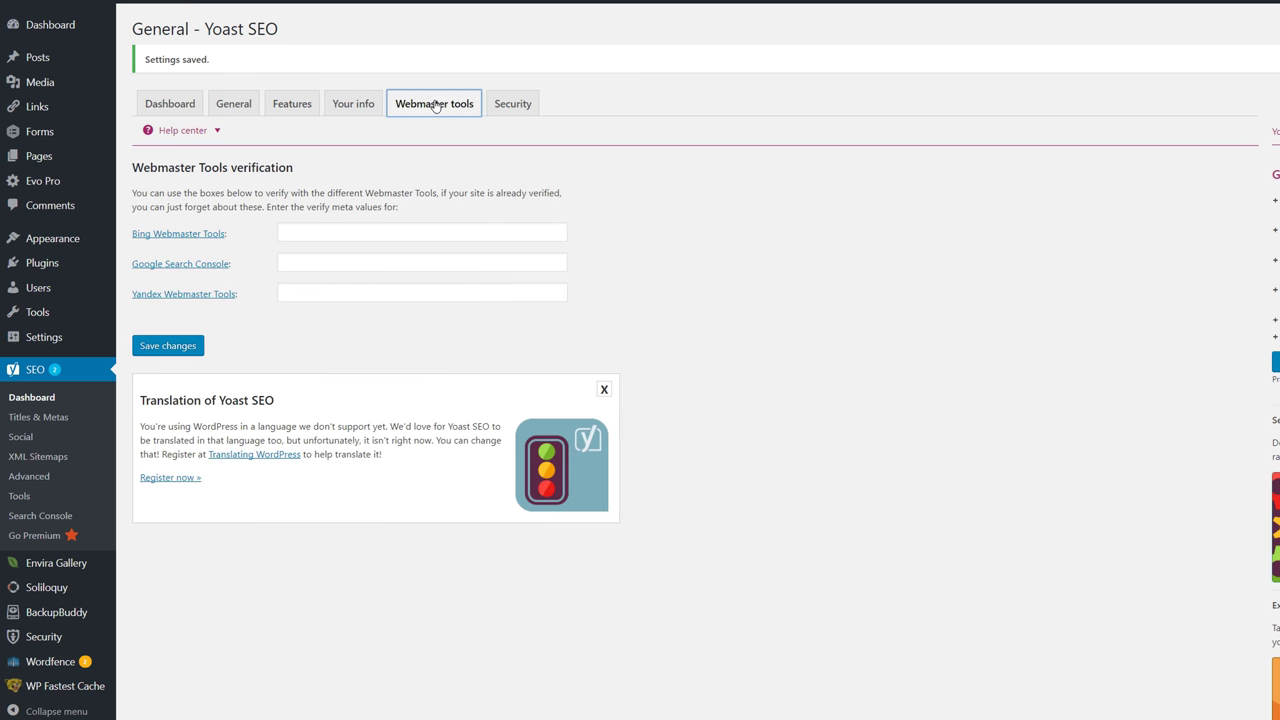
pyautogui.click(510, 104)
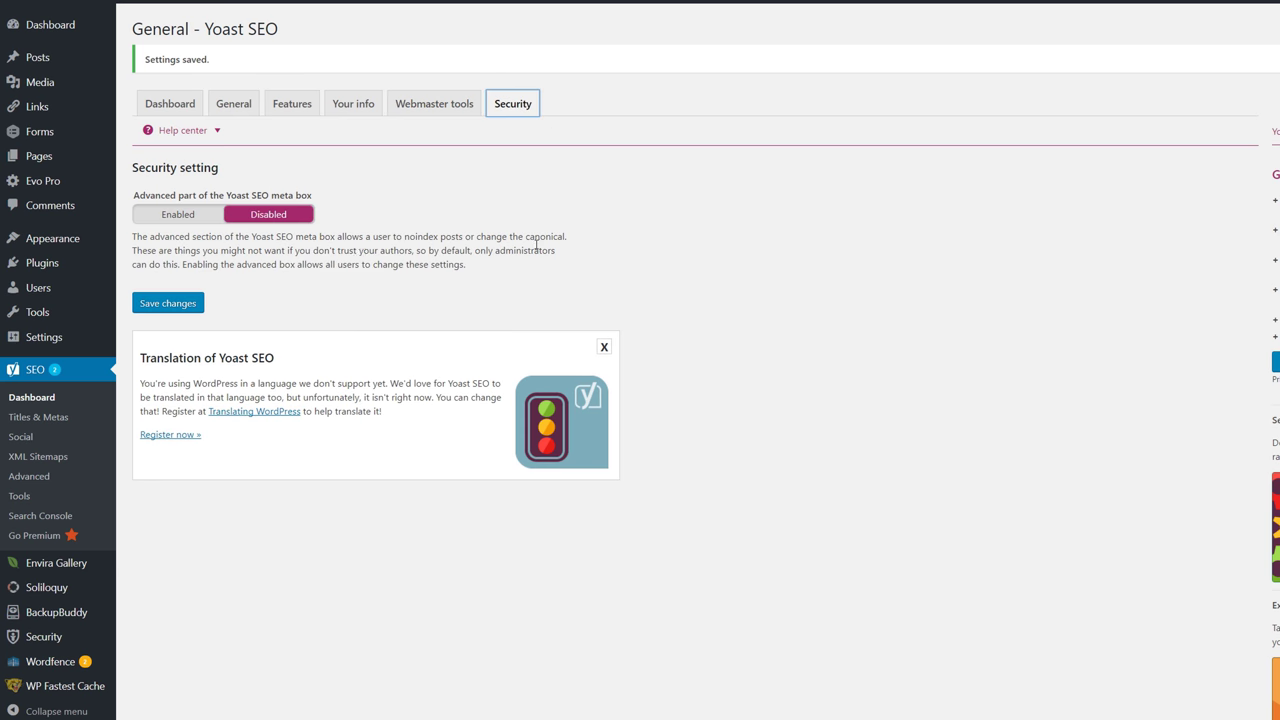
pyautogui.click(28, 460)
pyautogui.click(22, 437)
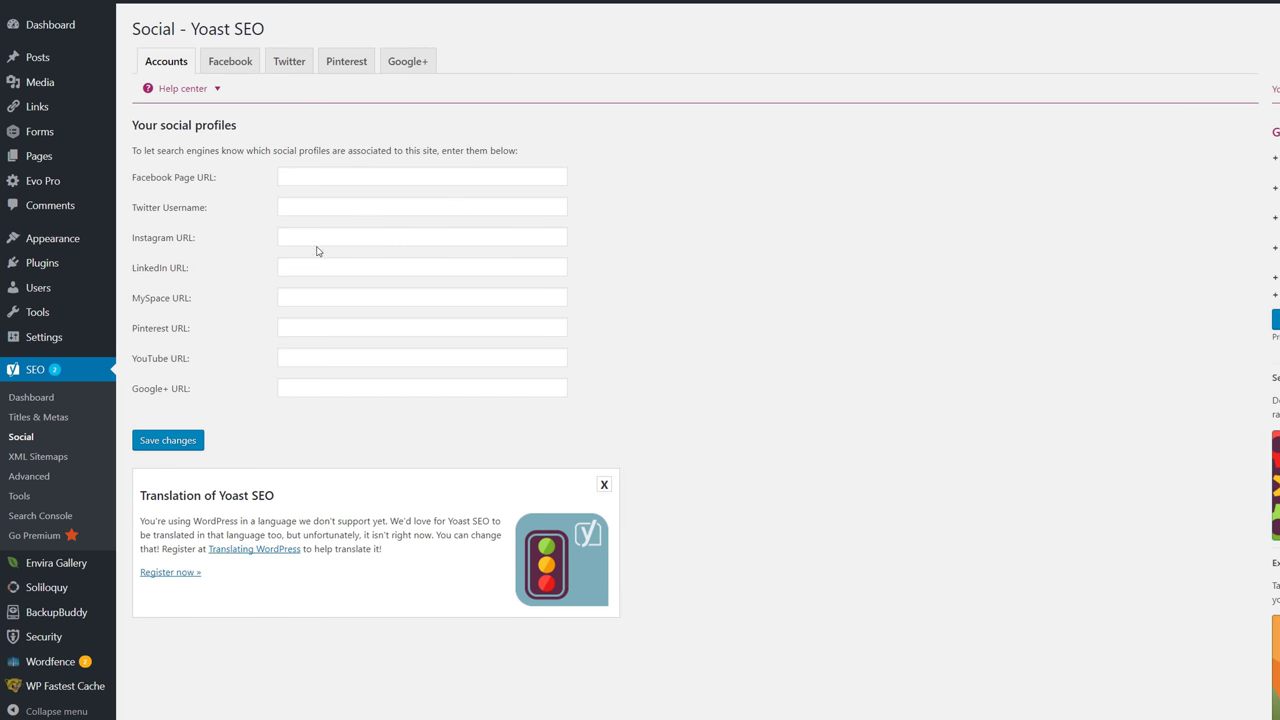
pyautogui.click(22, 500)
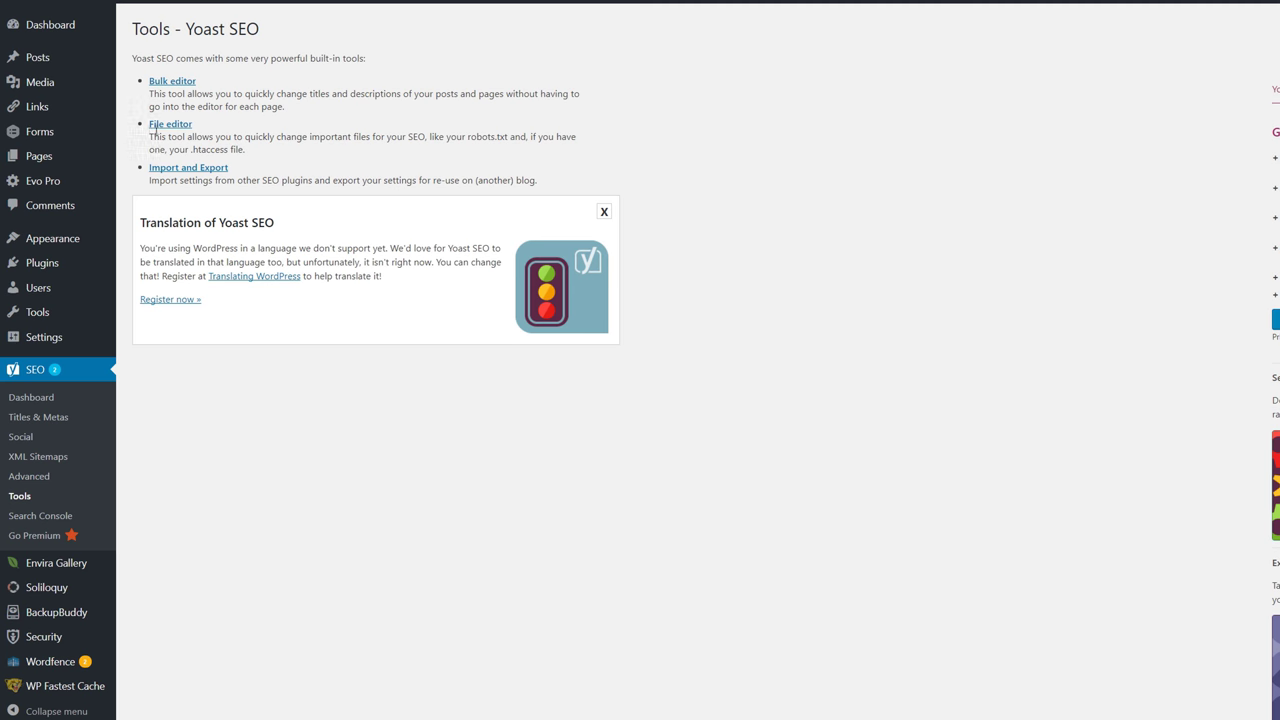
# - Paste the expires-caching and Accept-Encoding header rules atop .htaccess in the File editor and save
pyautogui.click(157, 124)
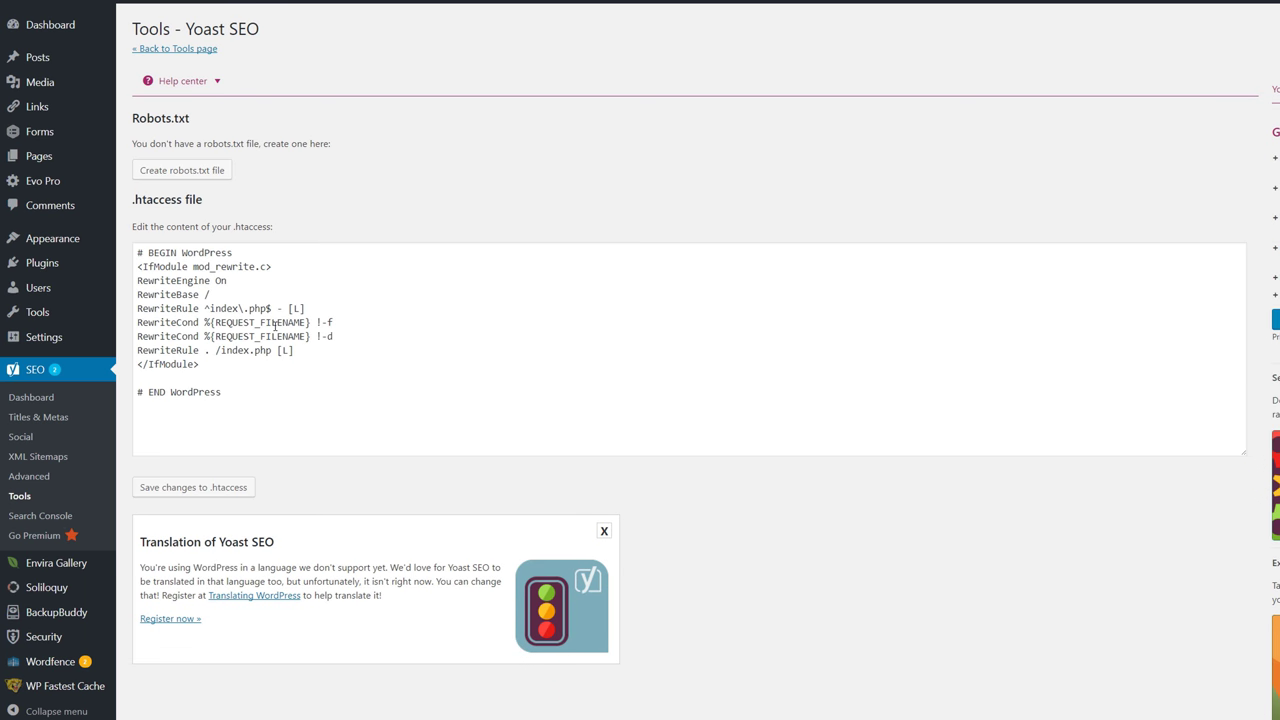
pyautogui.click(155, 253)
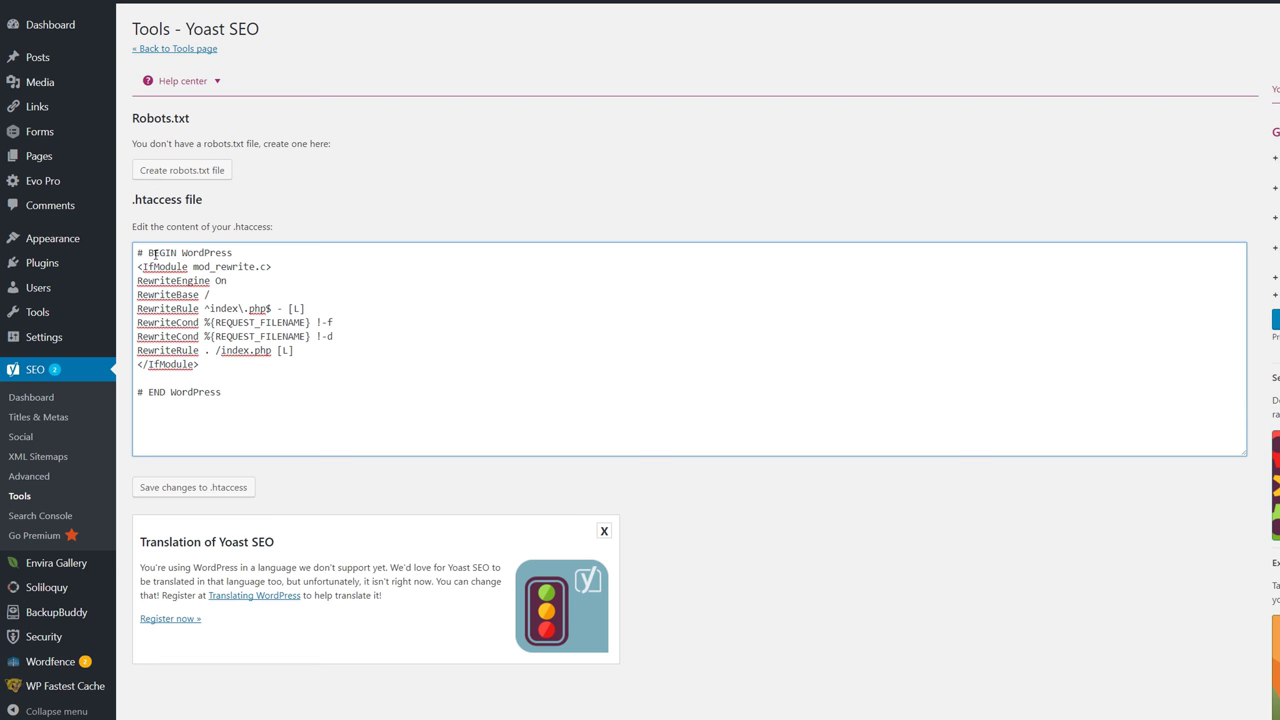
pyautogui.press('Return')
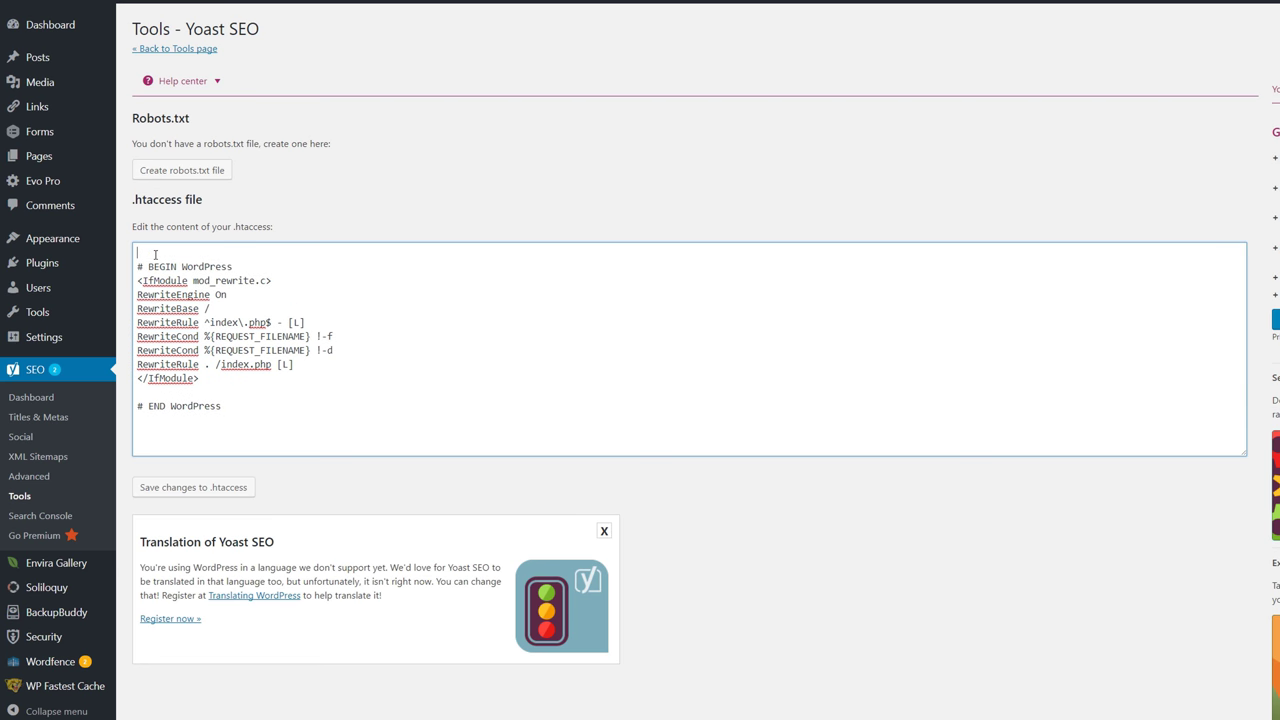
pyautogui.hotkey('ctrl', 'v')
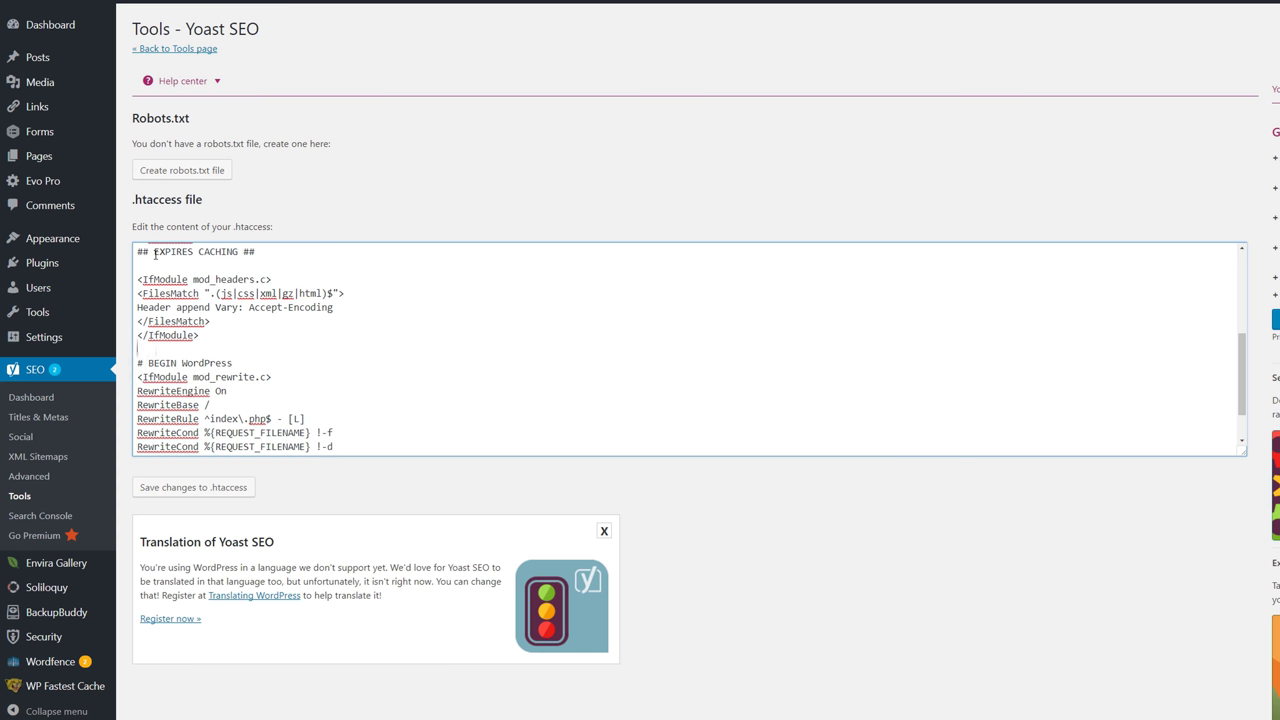
pyautogui.moveTo(1239, 453); pyautogui.dragTo(1239, 715)
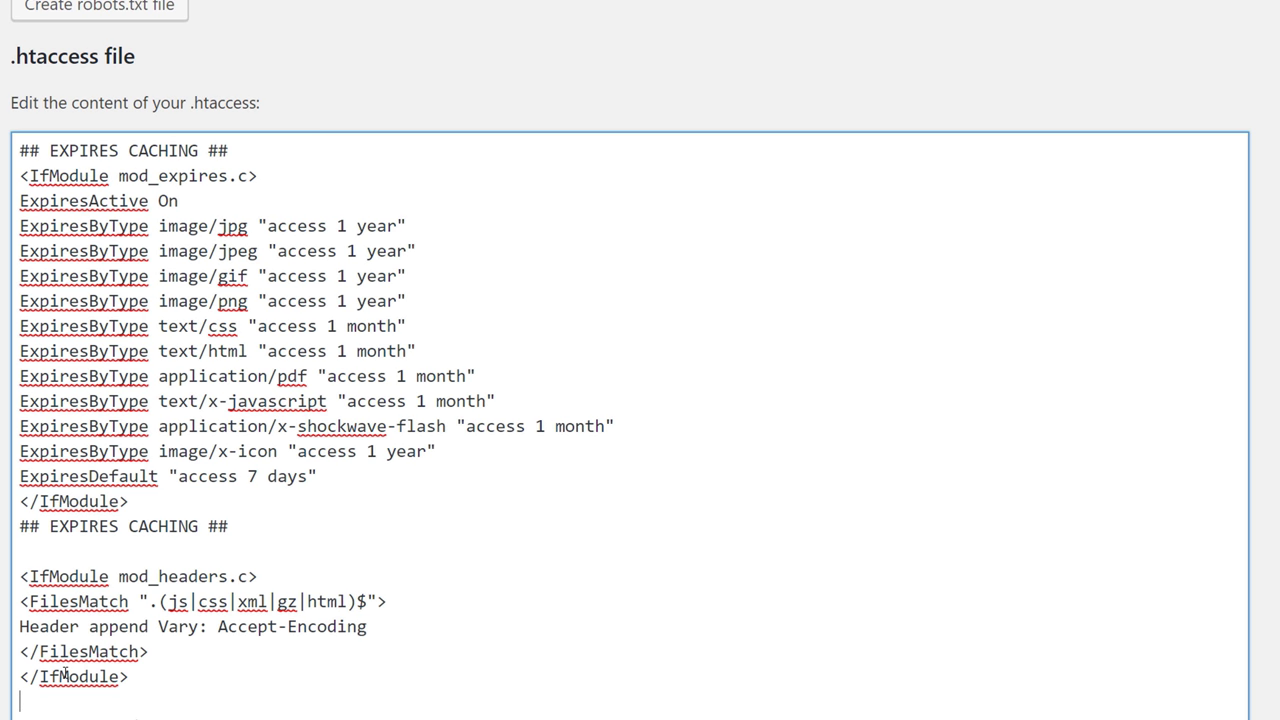
pyautogui.scroll(-5, 409, 466)
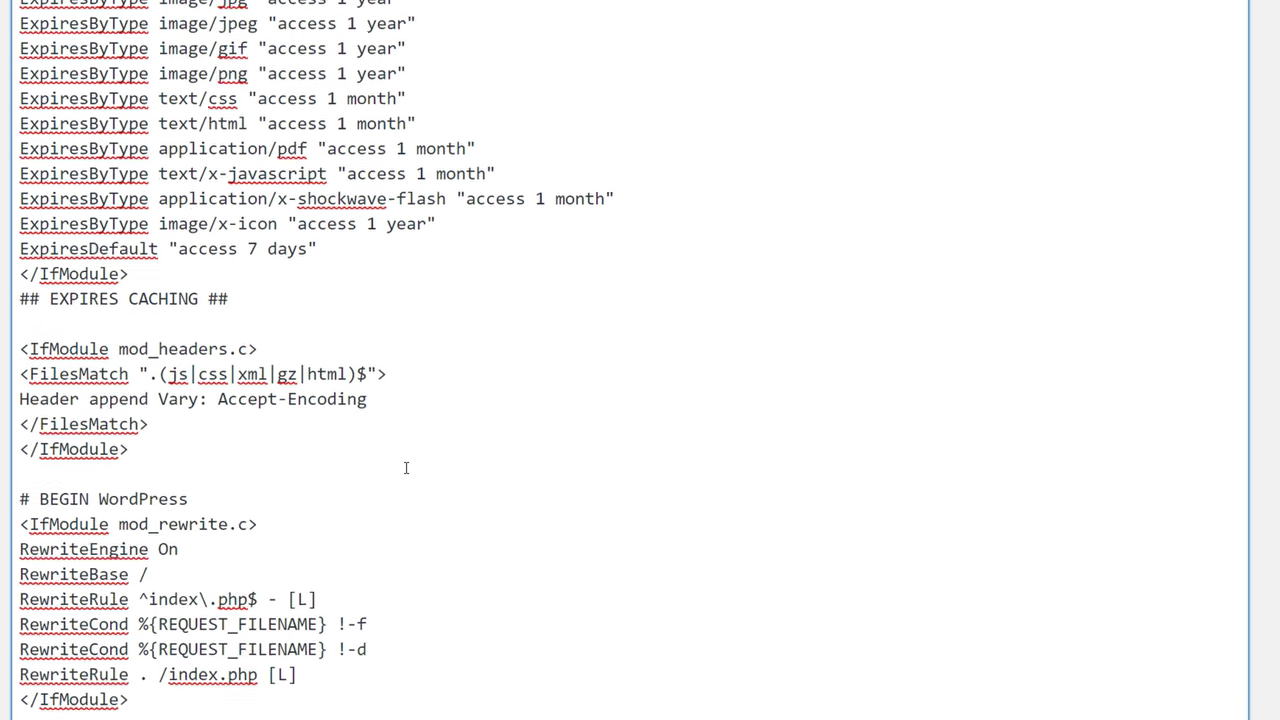
pyautogui.click(98, 640)
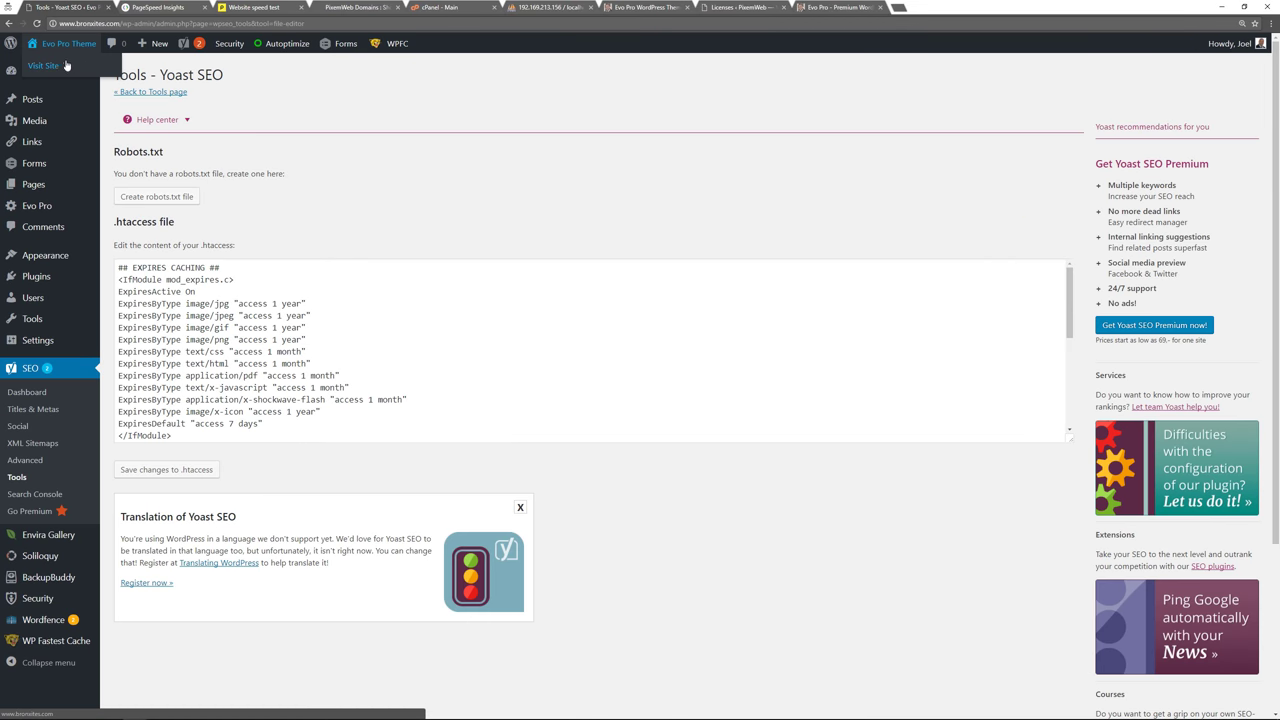
# - Visit the live site, return to the Dashboard, and open the WP Fastest Cache settings
pyautogui.click(63, 66)
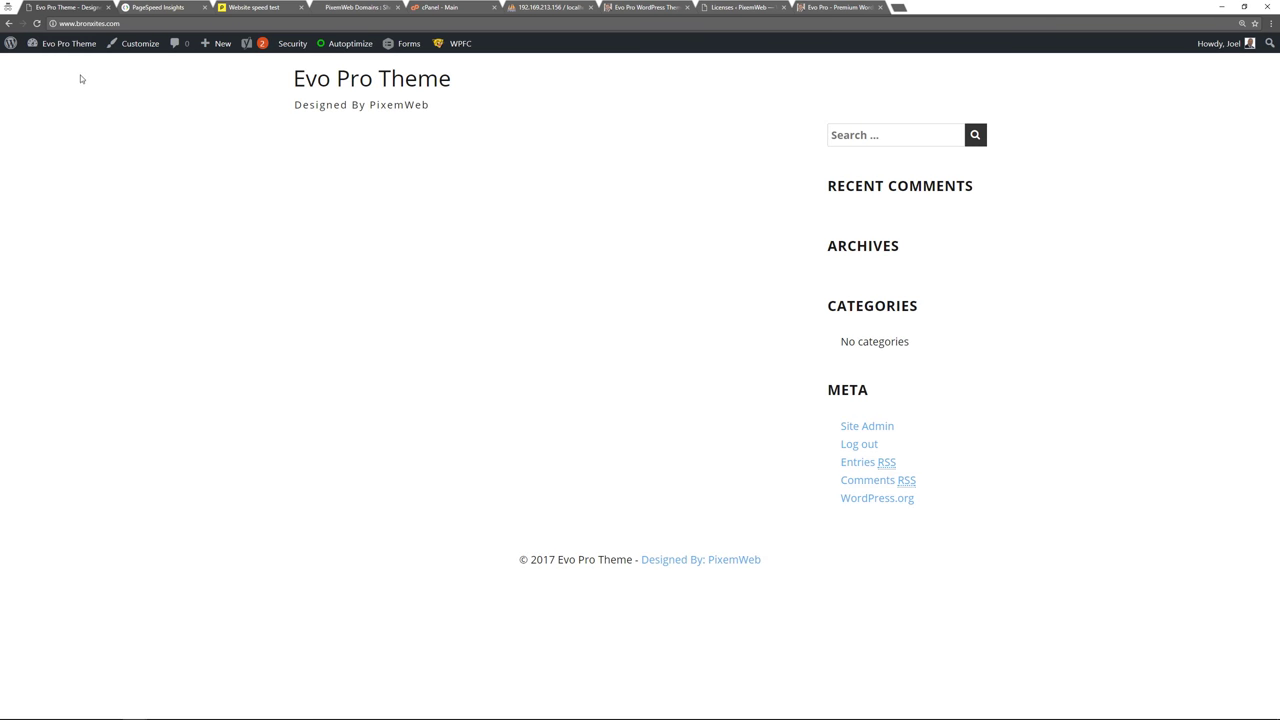
pyautogui.click(74, 63)
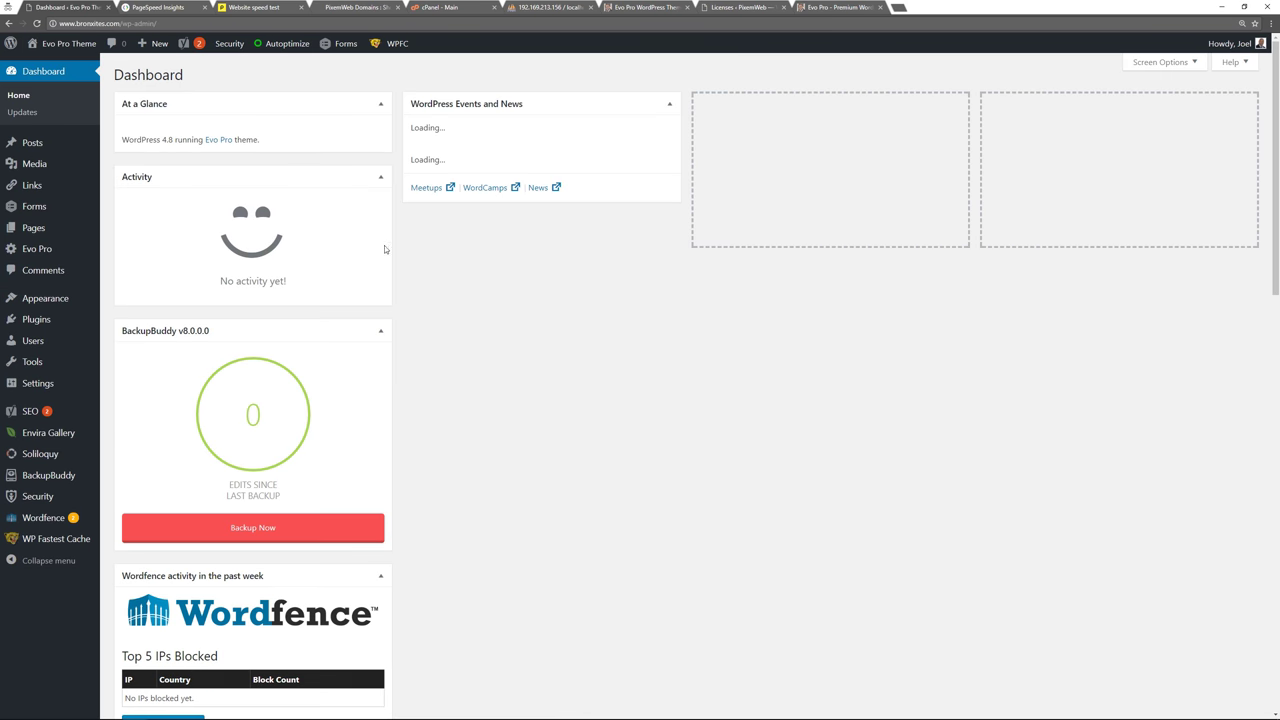
pyautogui.click(50, 540)
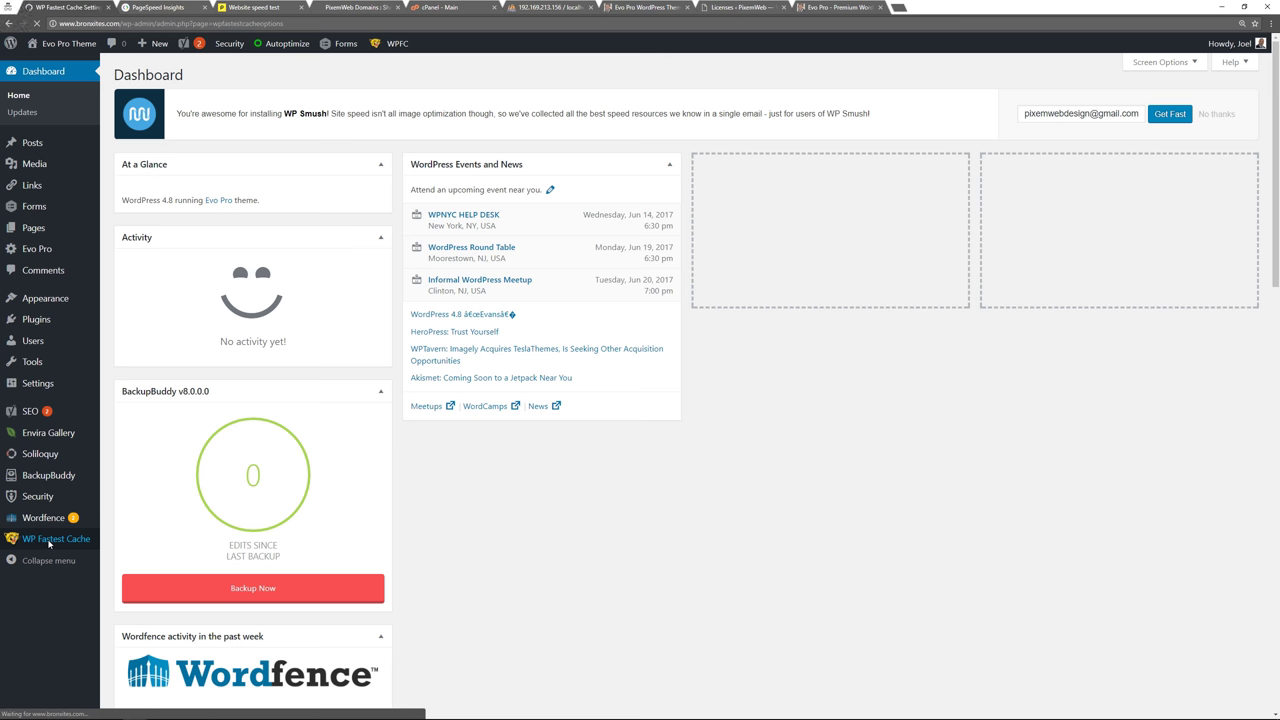
# - Enable the cache with homepage/posts/pages preloading, logged-in user exclusion, and clearing on new or updated posts
pyautogui.click(206, 121)
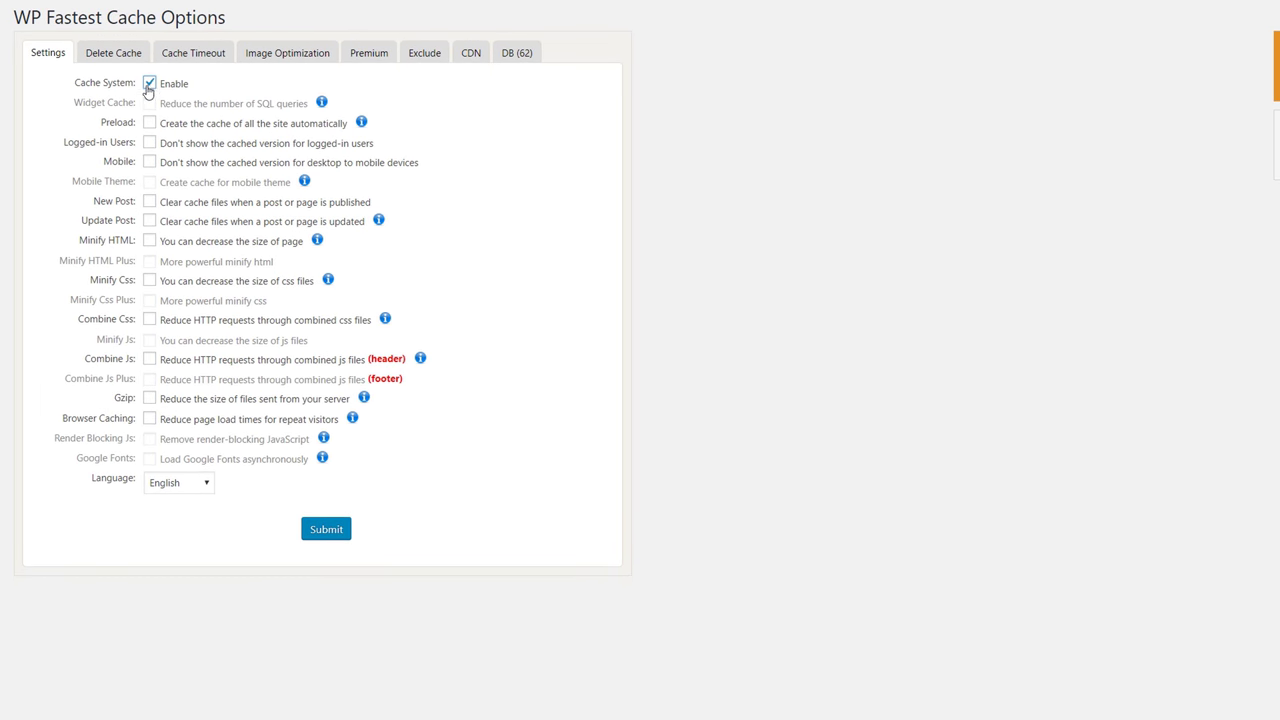
pyautogui.click(149, 122)
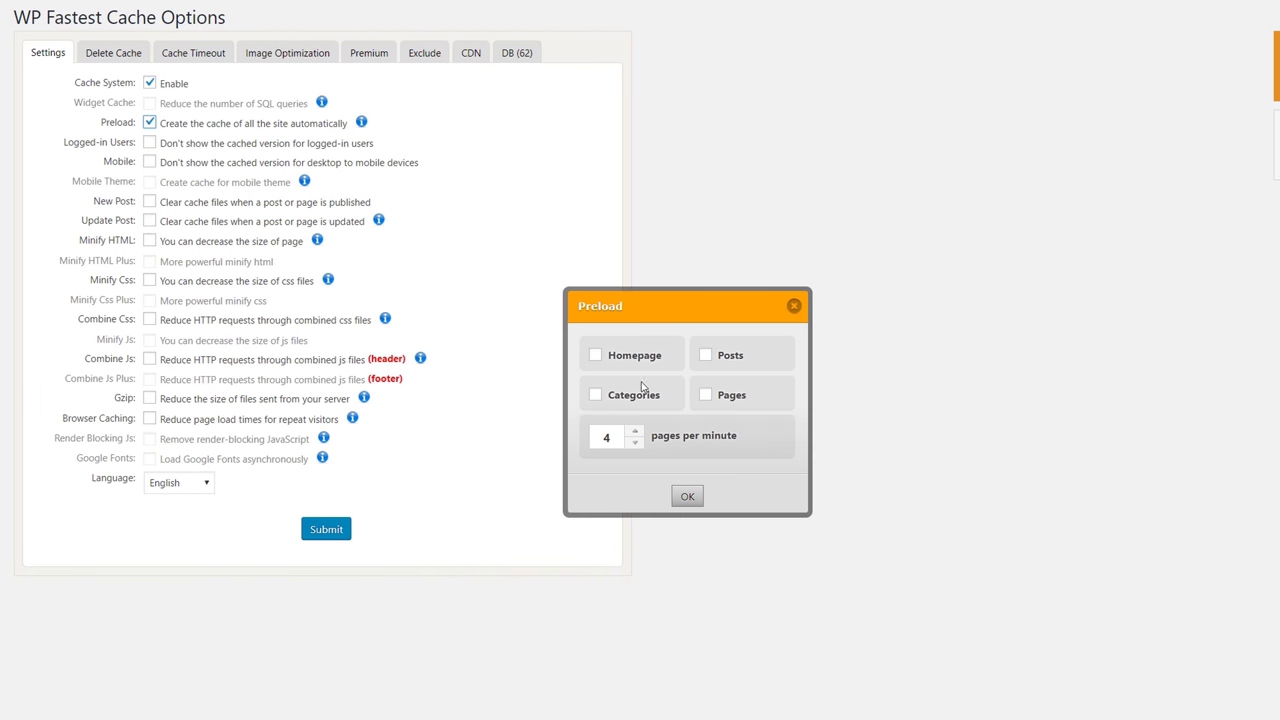
pyautogui.click(595, 360)
pyautogui.click(705, 355)
pyautogui.click(705, 395)
pyautogui.click(687, 496)
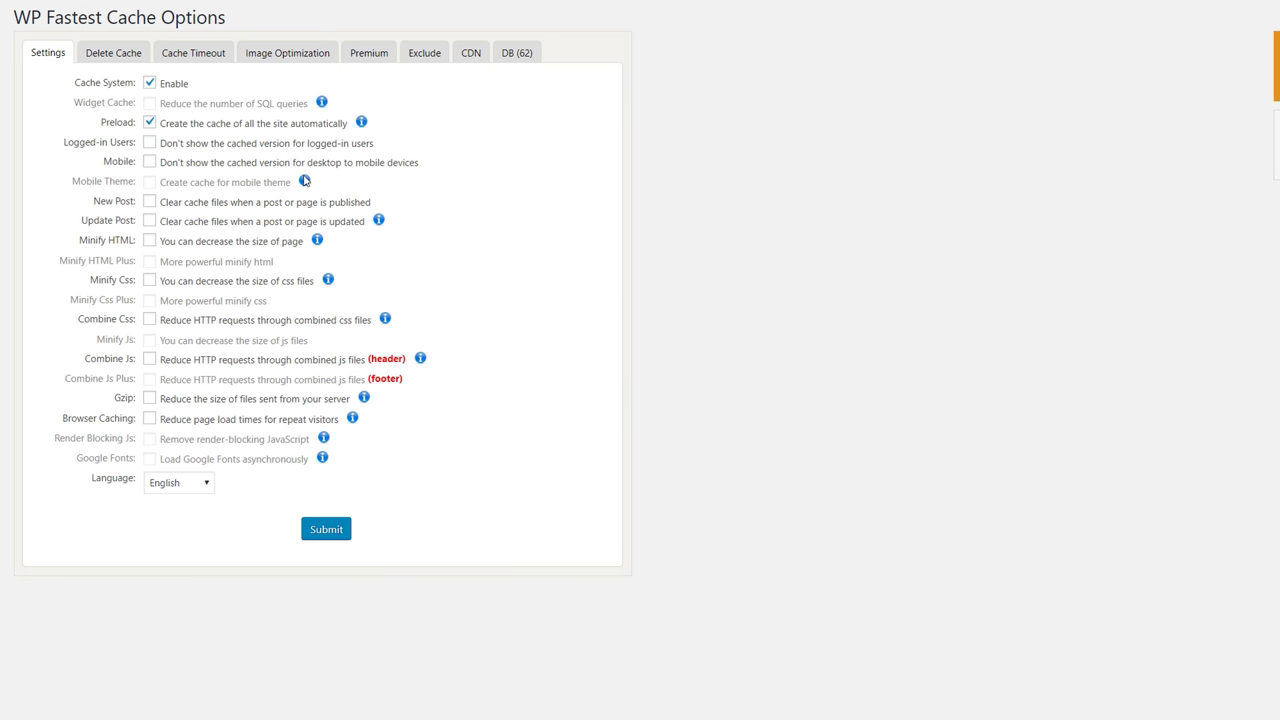
pyautogui.click(149, 143)
pyautogui.click(149, 202)
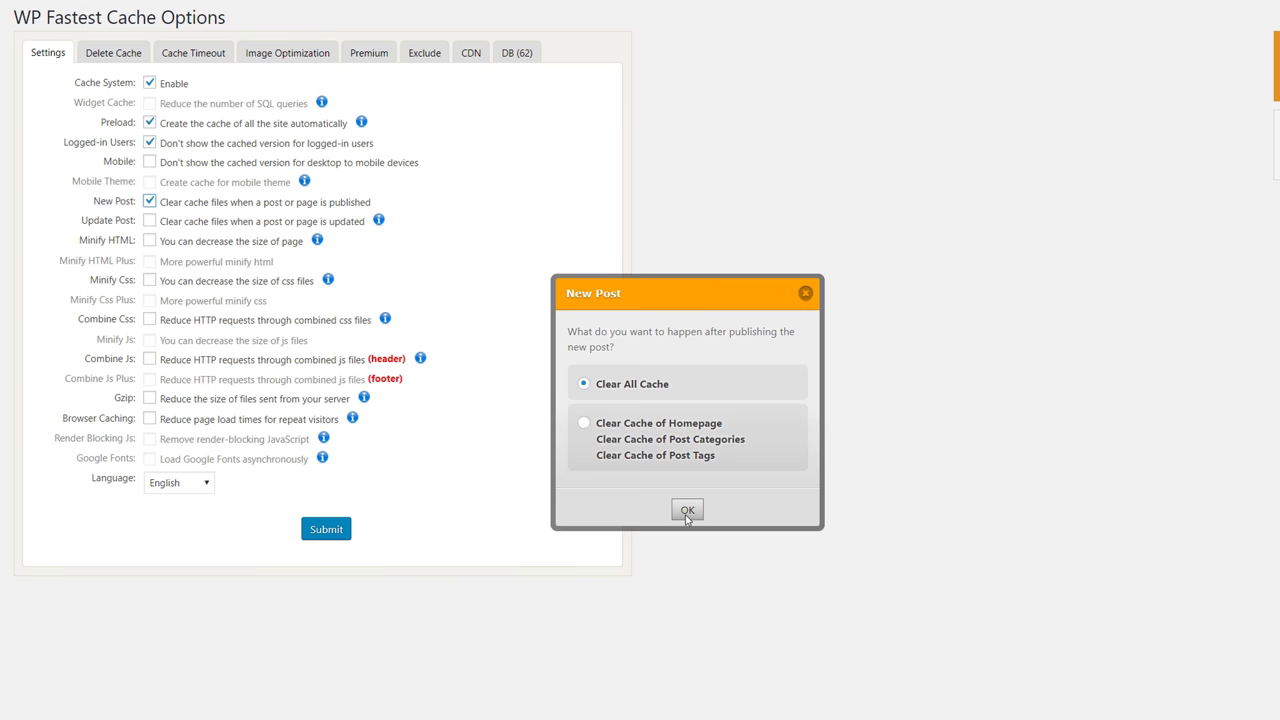
pyautogui.click(687, 512)
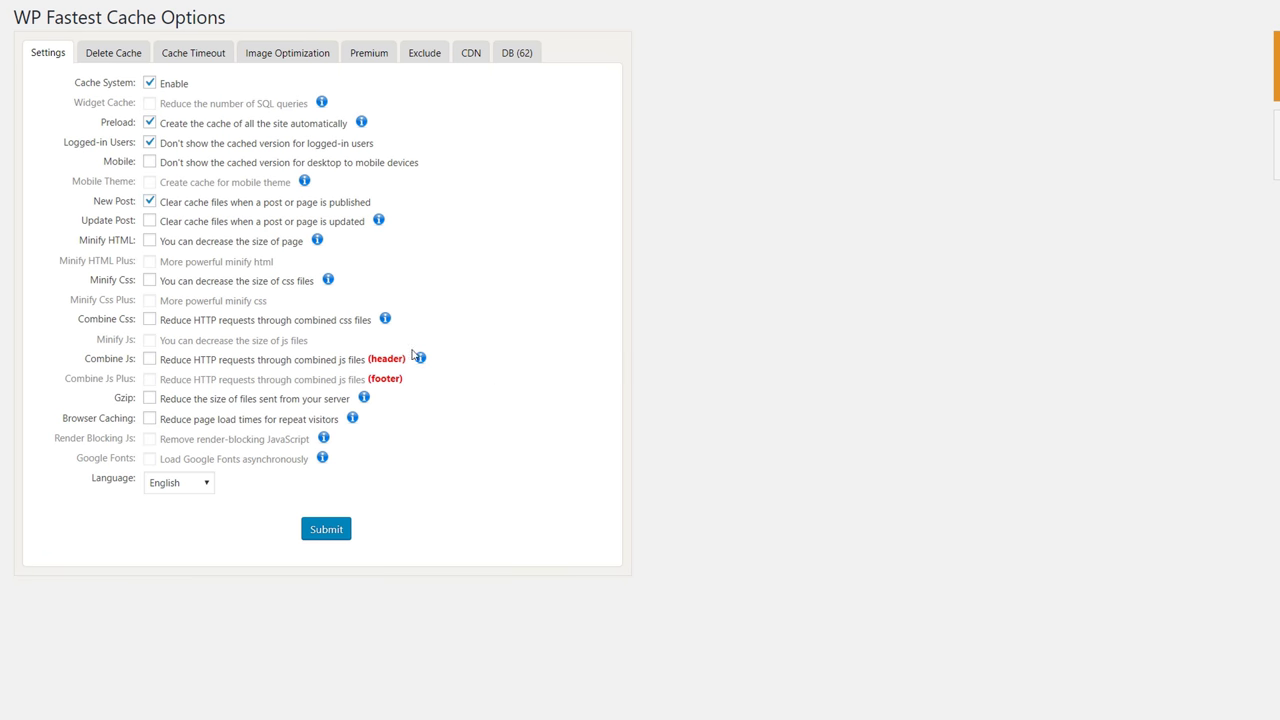
pyautogui.click(149, 221)
pyautogui.click(687, 517)
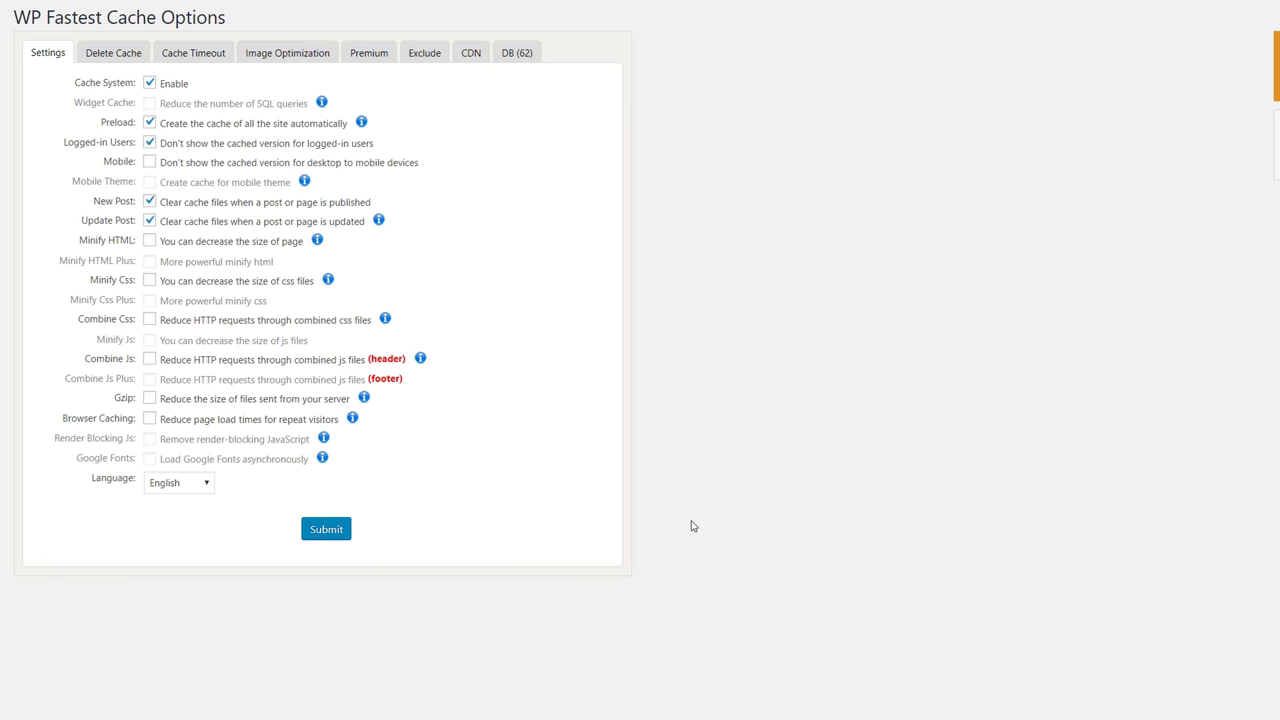
# - Turn on HTML/CSS minify, CSS/JS combining, Gzip and browser caching, then submit
pyautogui.click(149, 241)
pyautogui.click(149, 282)
pyautogui.click(149, 321)
pyautogui.click(149, 359)
pyautogui.click(149, 399)
pyautogui.click(149, 419)
pyautogui.click(318, 532)
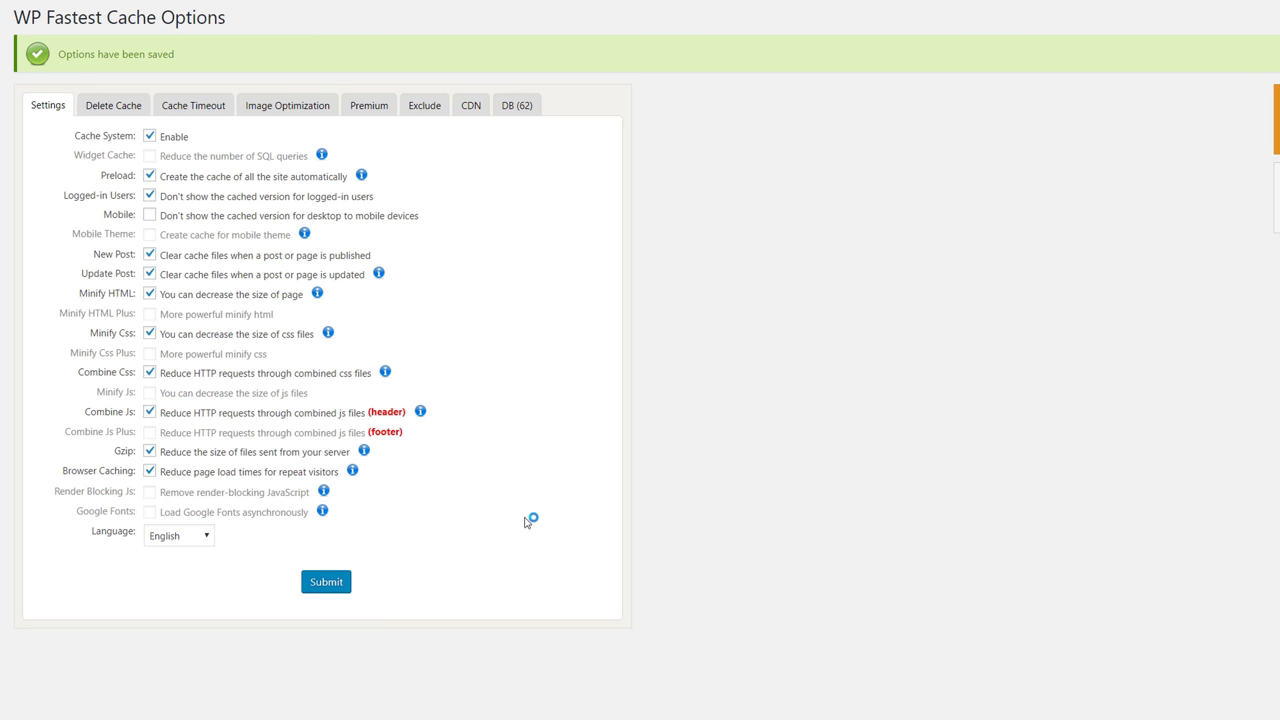
# - In Autoptimize, tick Optimize HTML, Optimize JavaScript with inline JS aggregation, Optimize CSS and Inline all CSS
pyautogui.moveTo(58, 342)
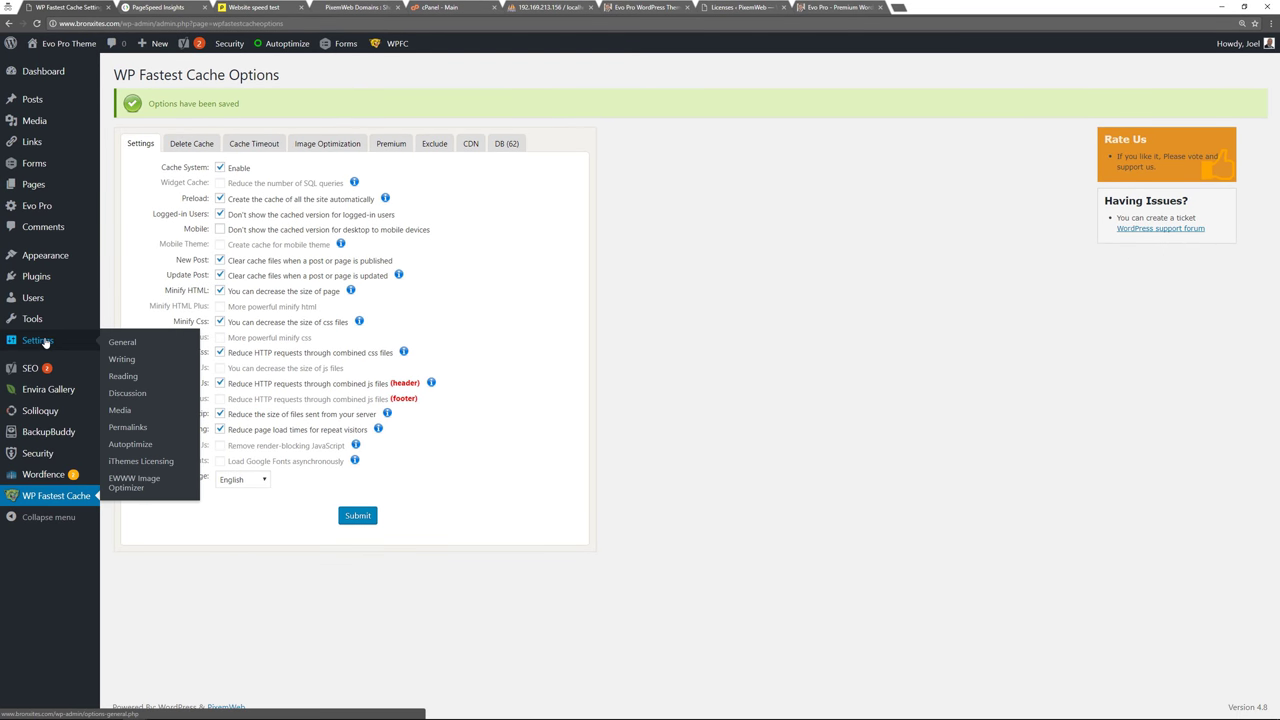
pyautogui.click(129, 447)
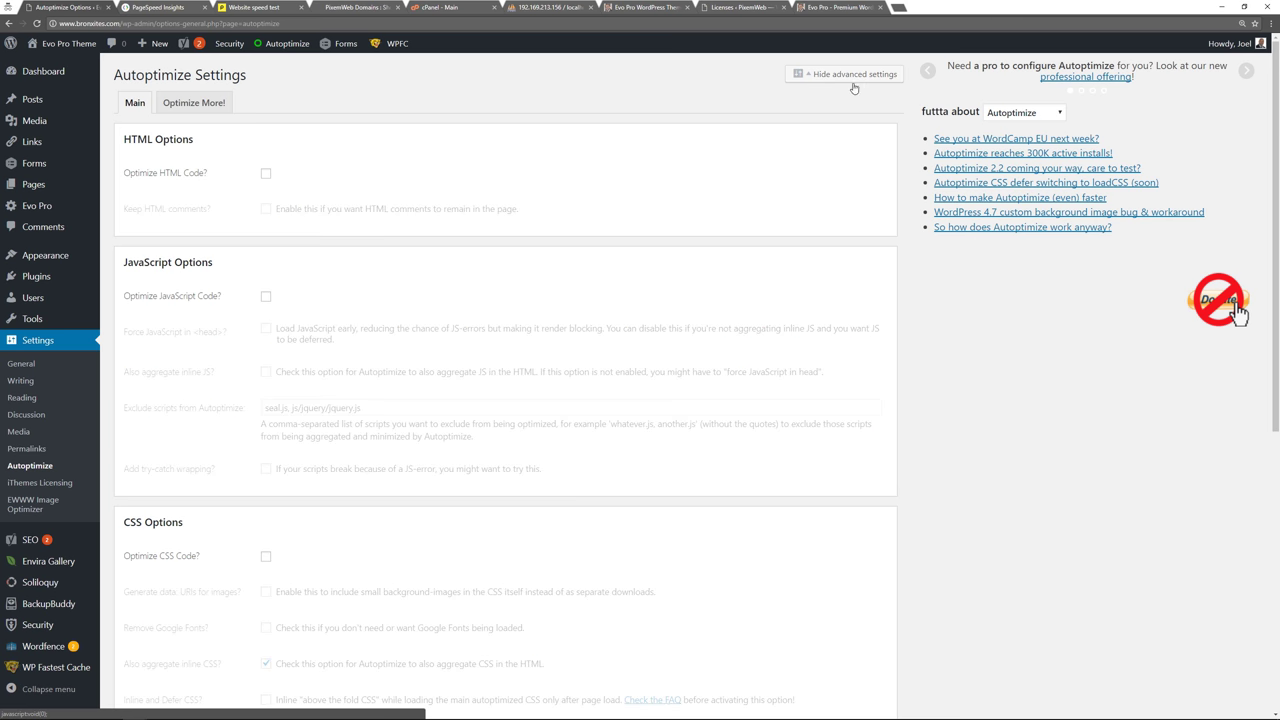
pyautogui.click(280, 183)
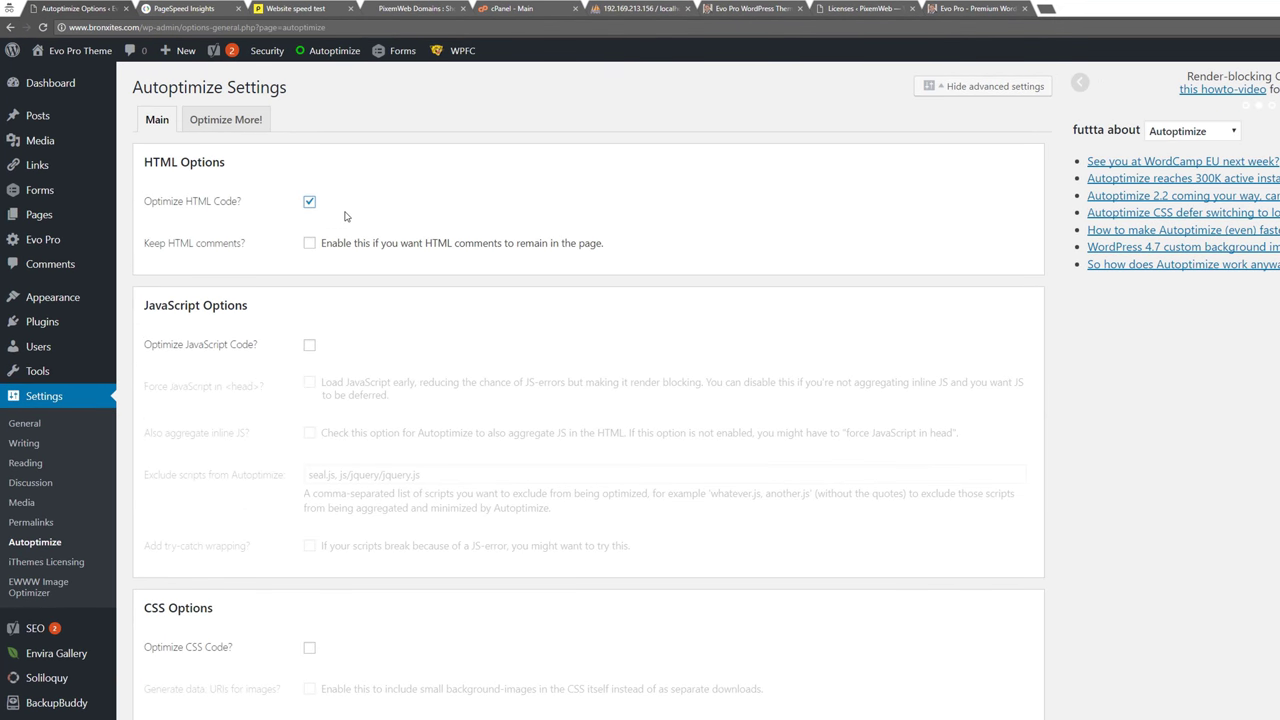
pyautogui.scroll(-1, 345, 216)
pyautogui.click(309, 247)
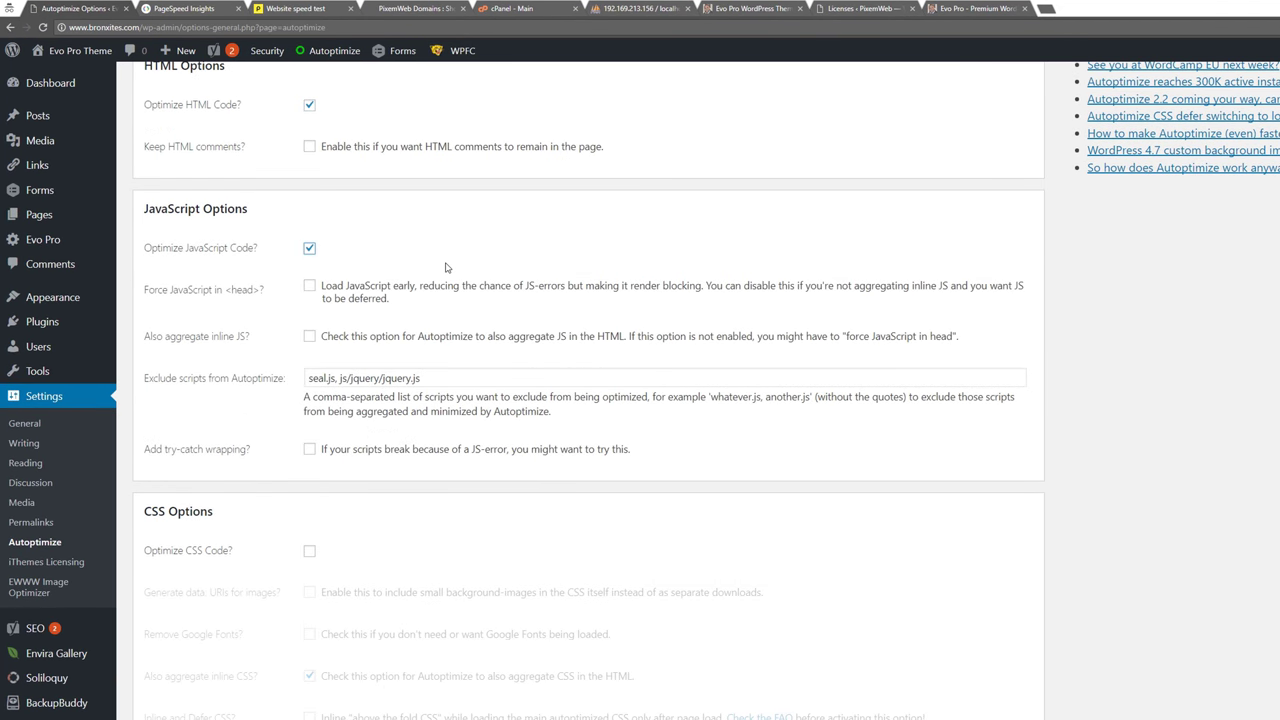
pyautogui.click(311, 339)
pyautogui.scroll(-1, 600, 400)
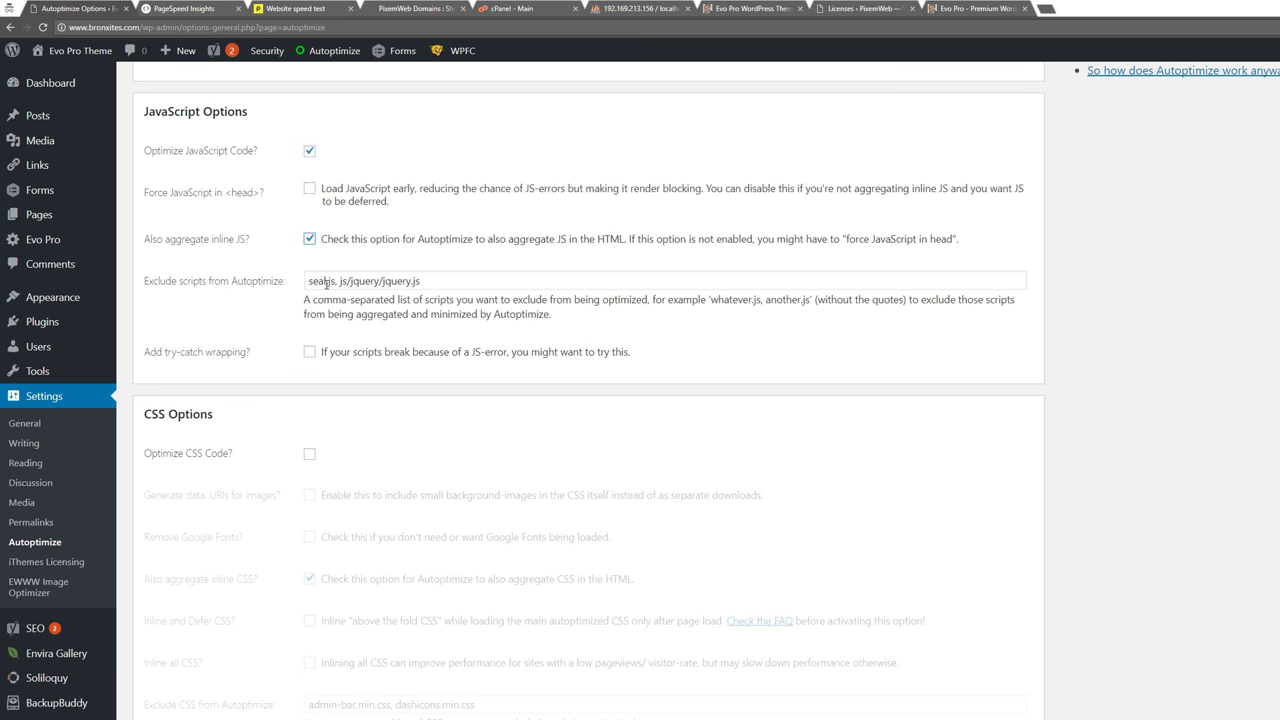
pyautogui.scroll(-2, 440, 370)
pyautogui.click(309, 260)
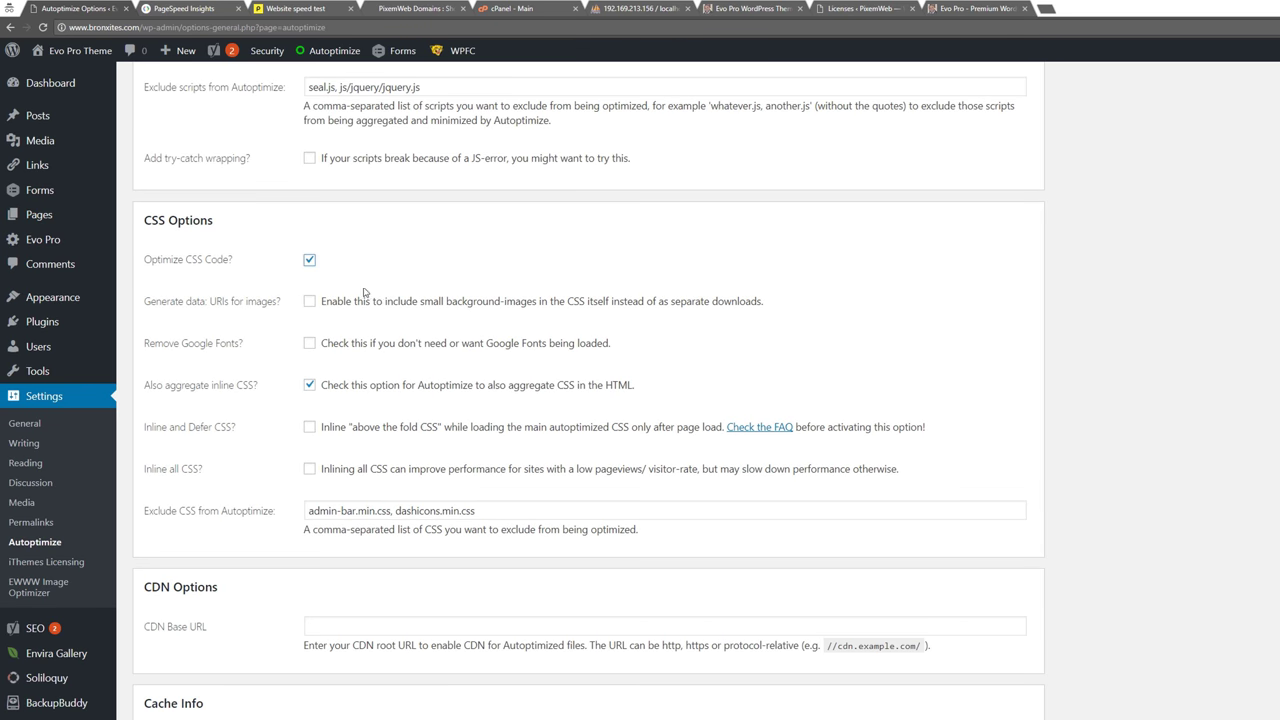
pyautogui.click(322, 469)
pyautogui.scroll(-2, 525, 437)
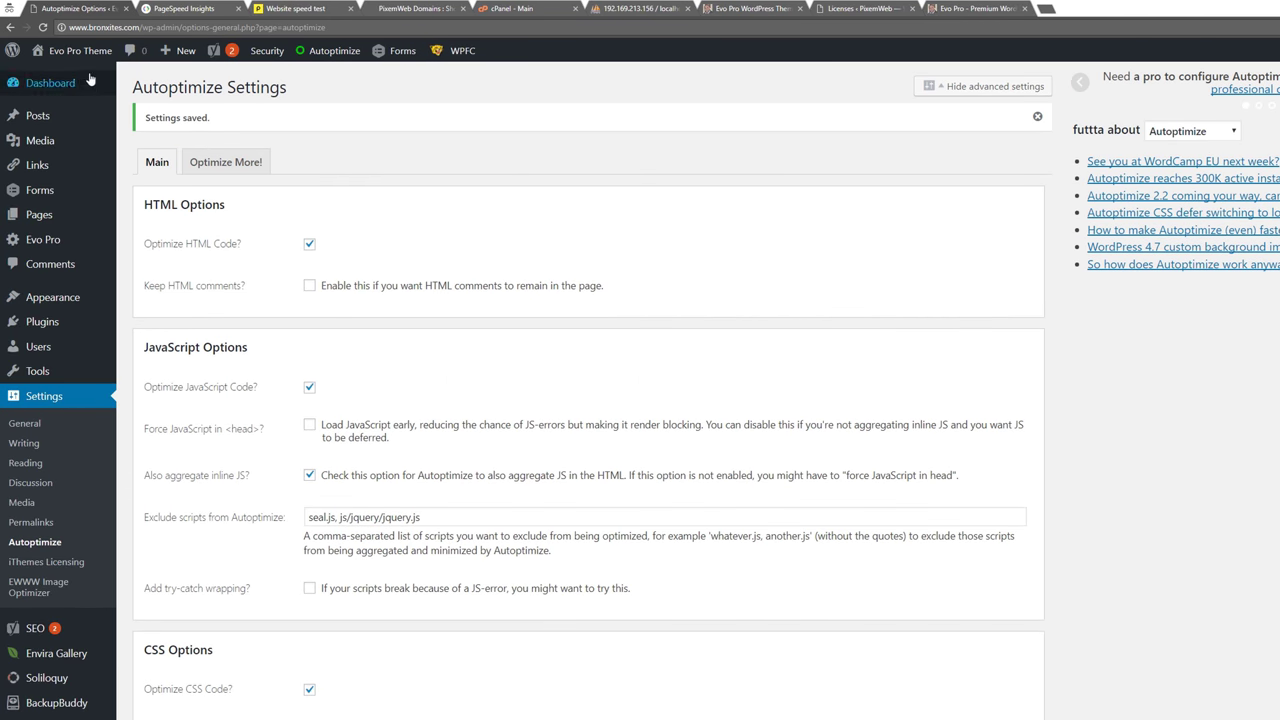
# - Visit the live site, return to the Dashboard, and decline the WP Smush e-mail signup banner
pyautogui.click(52, 77)
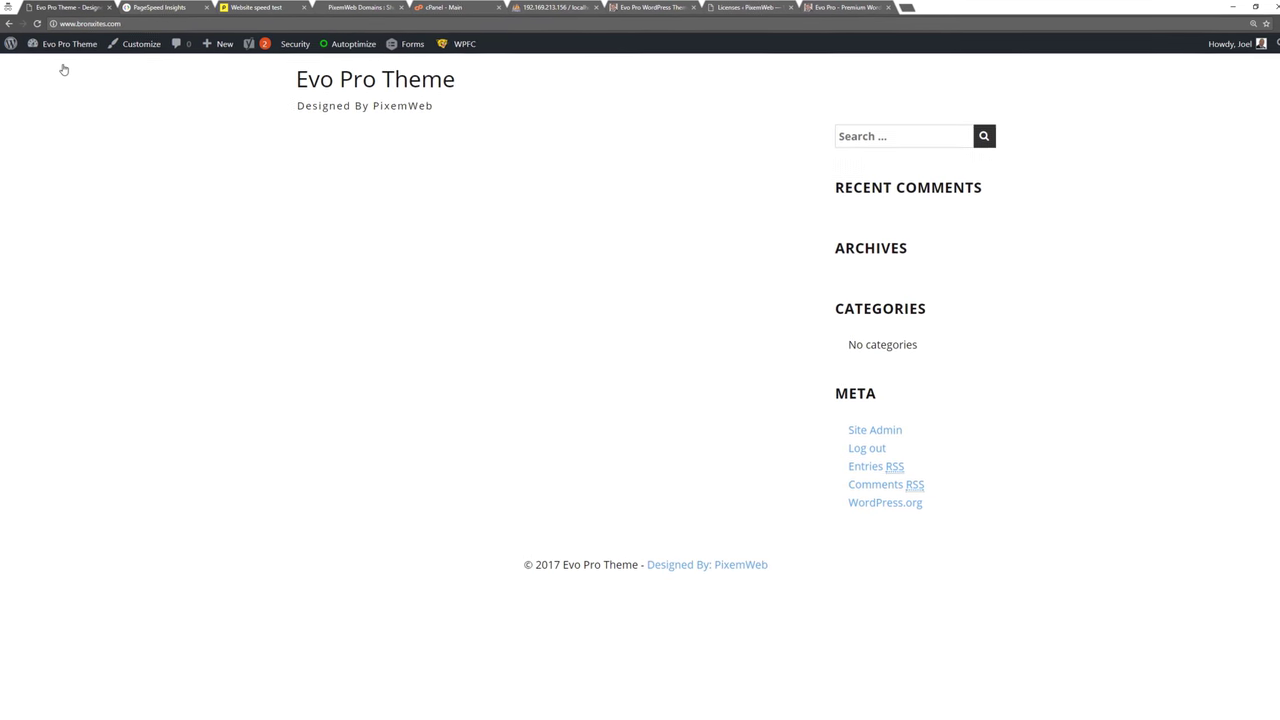
pyautogui.click(61, 68)
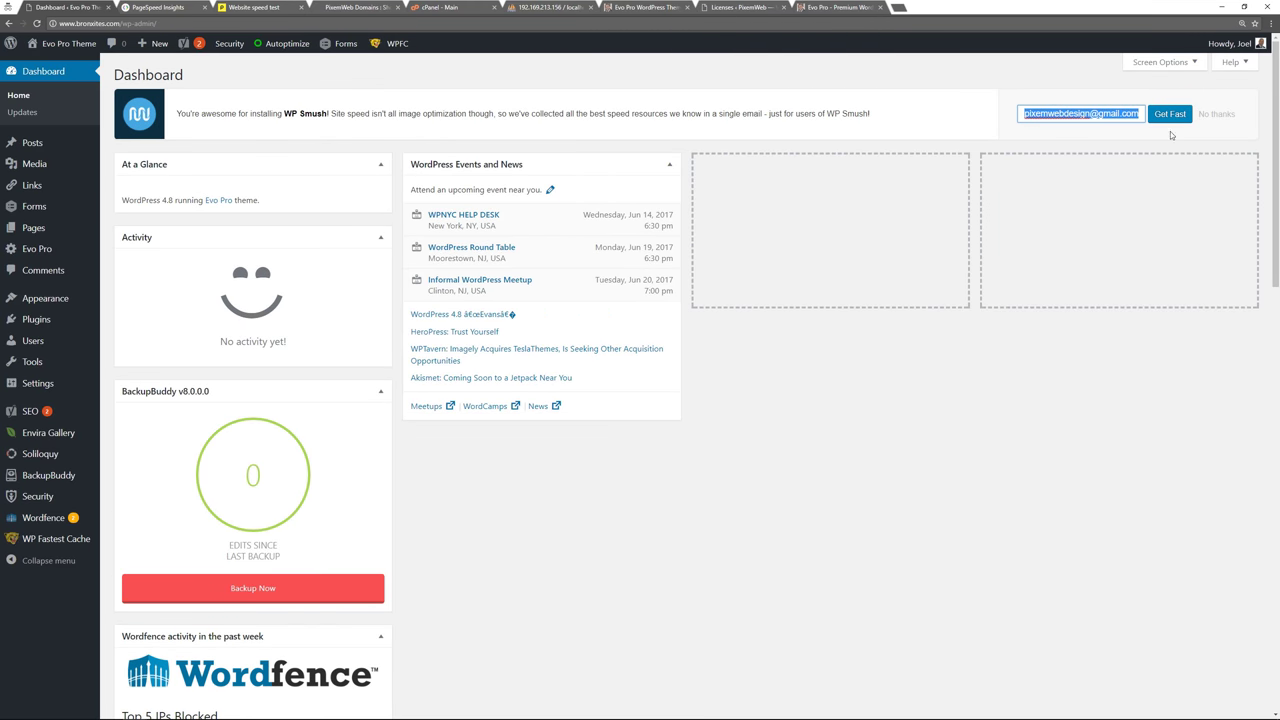
pyautogui.click(1213, 115)
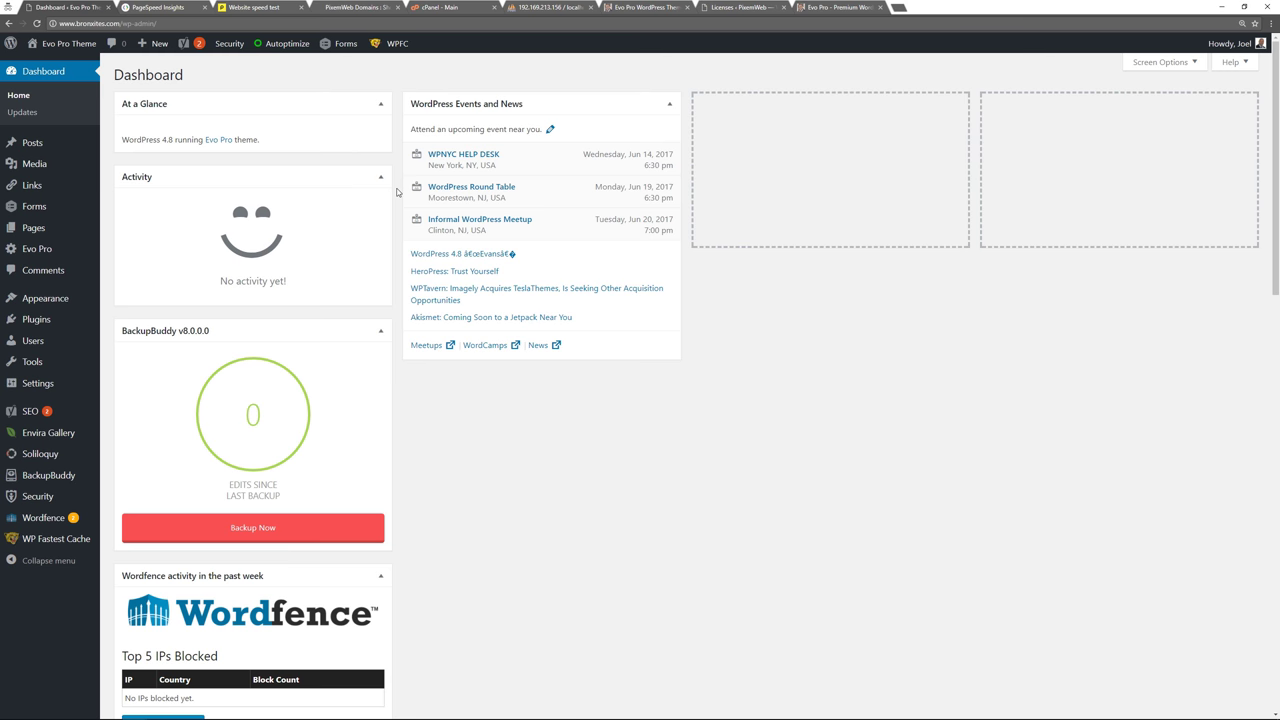
# - Launch WP Smush's Bulk Smush Now to compress the 20 unoptimized media attachments
pyautogui.moveTo(56, 166)
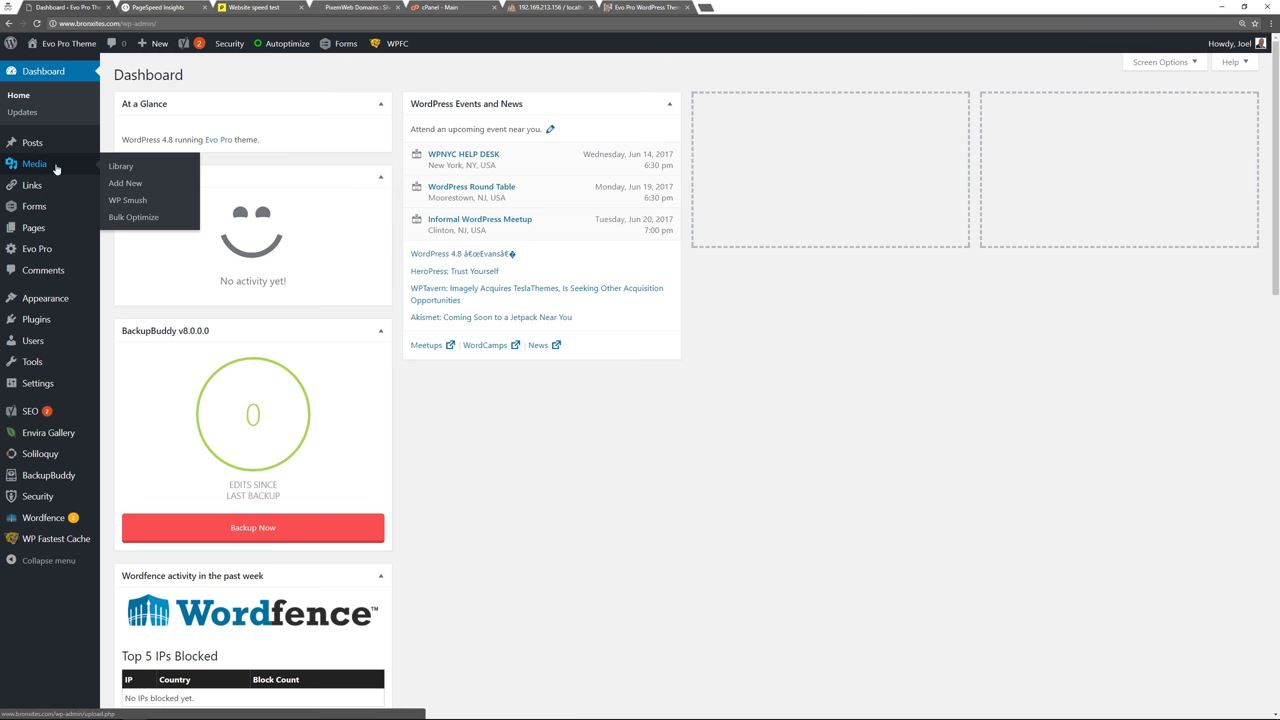
pyautogui.click(127, 200)
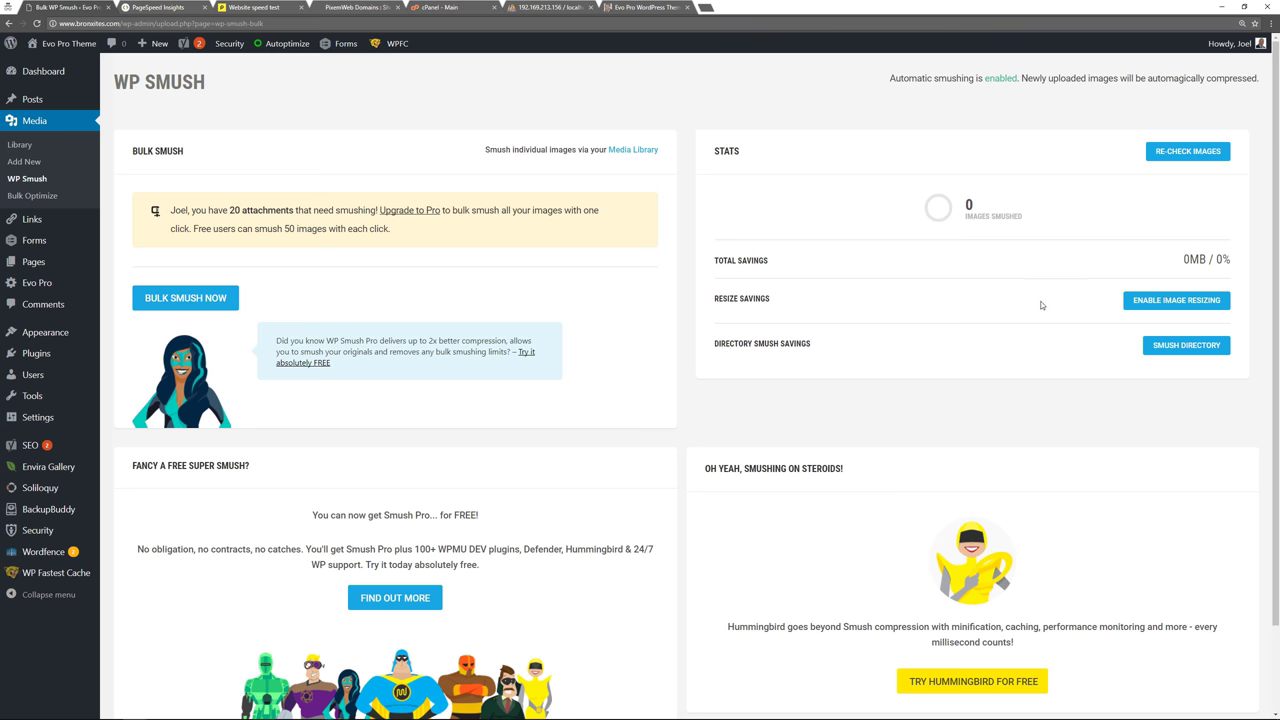
pyautogui.click(194, 300)
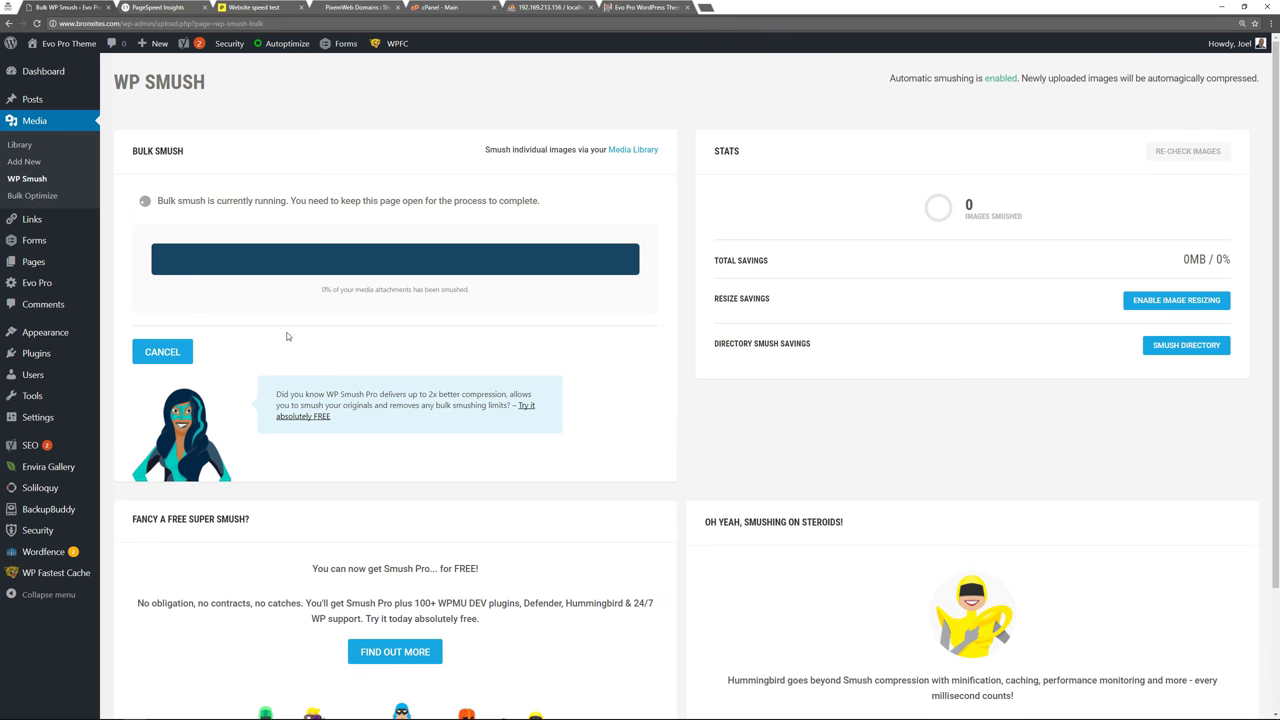
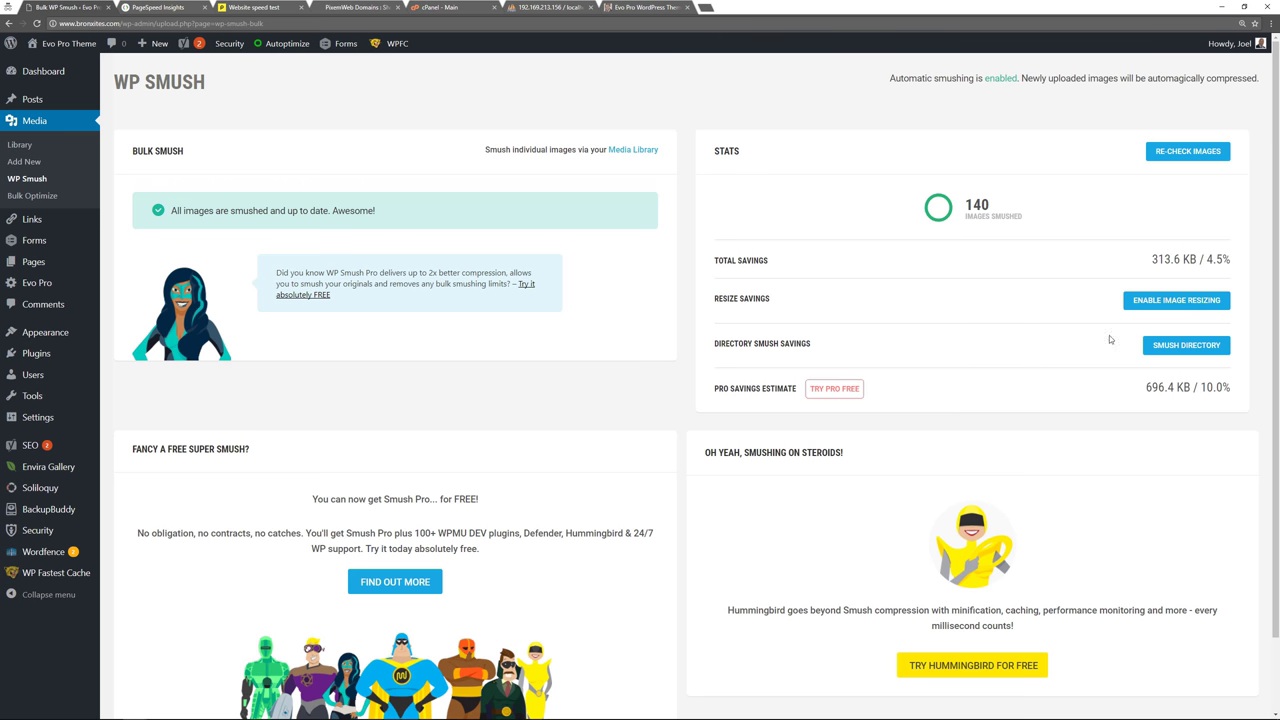
# - Start a new Soliloquy slider and insert images from the existing media library
pyautogui.scroll(-1, 670, 339)
pyautogui.scroll(1, 670, 341)
pyautogui.moveTo(70, 492)
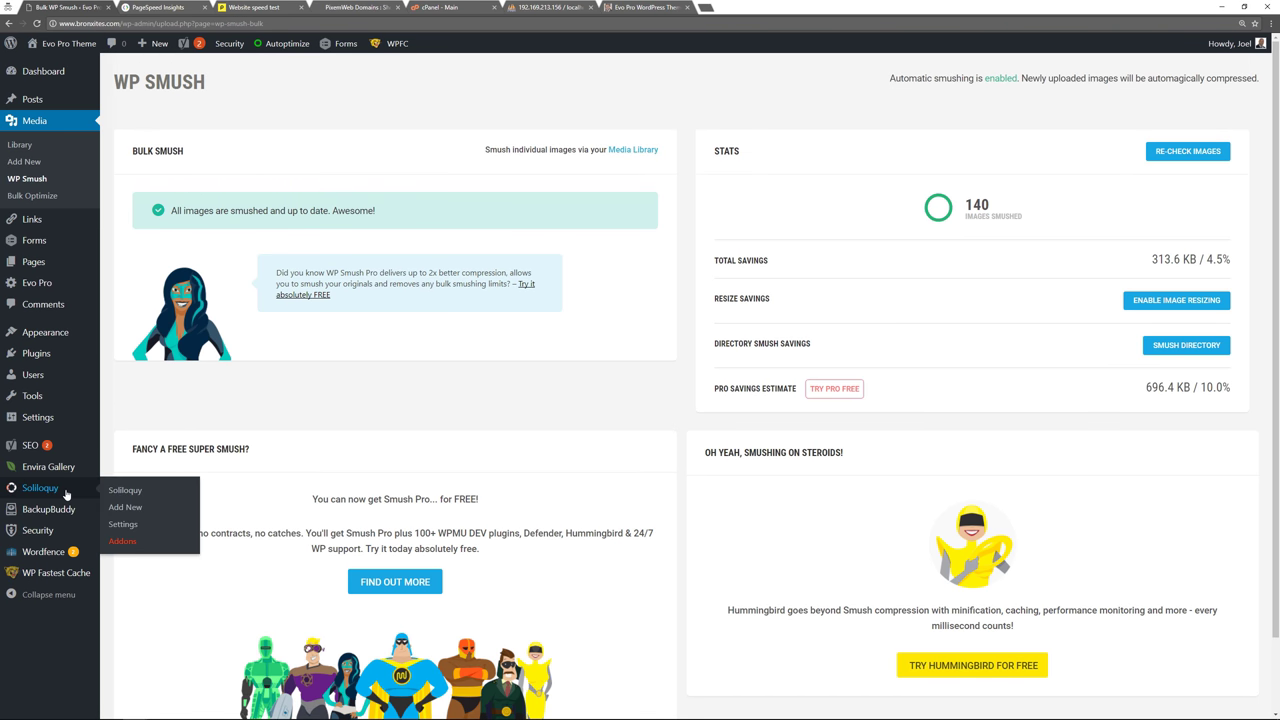
pyautogui.click(125, 494)
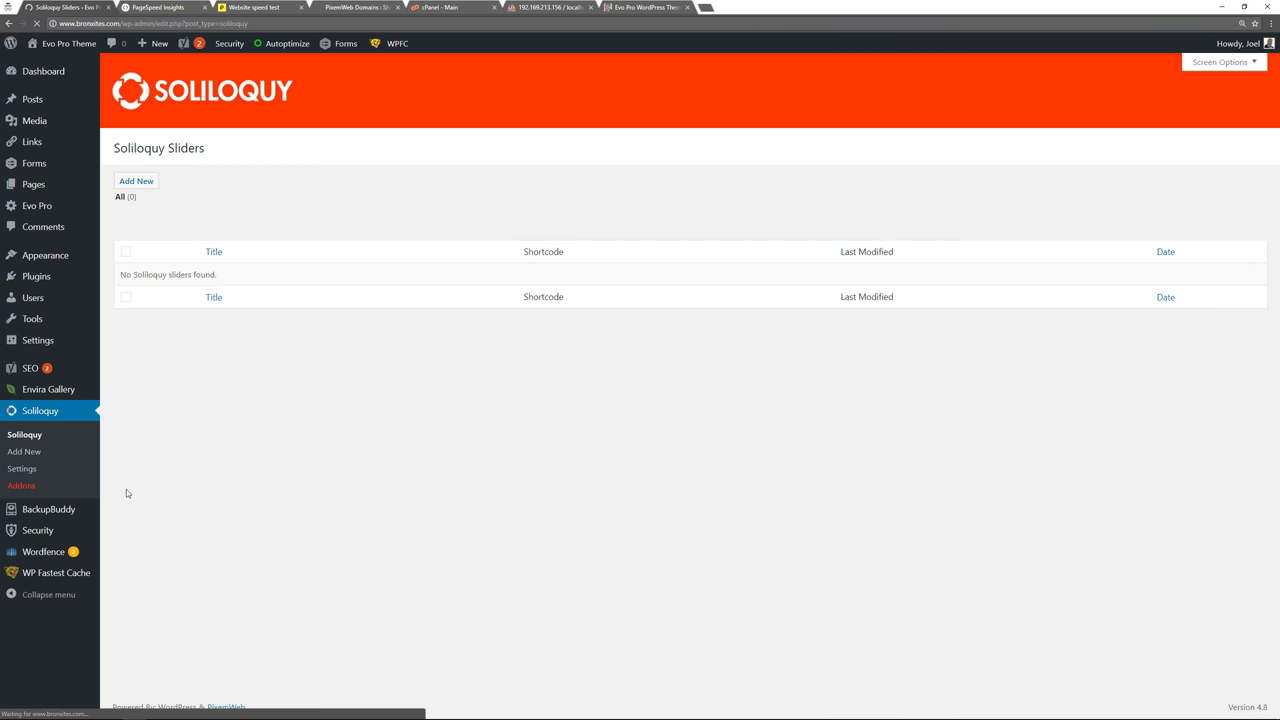
pyautogui.click(26, 453)
pyautogui.click(643, 508)
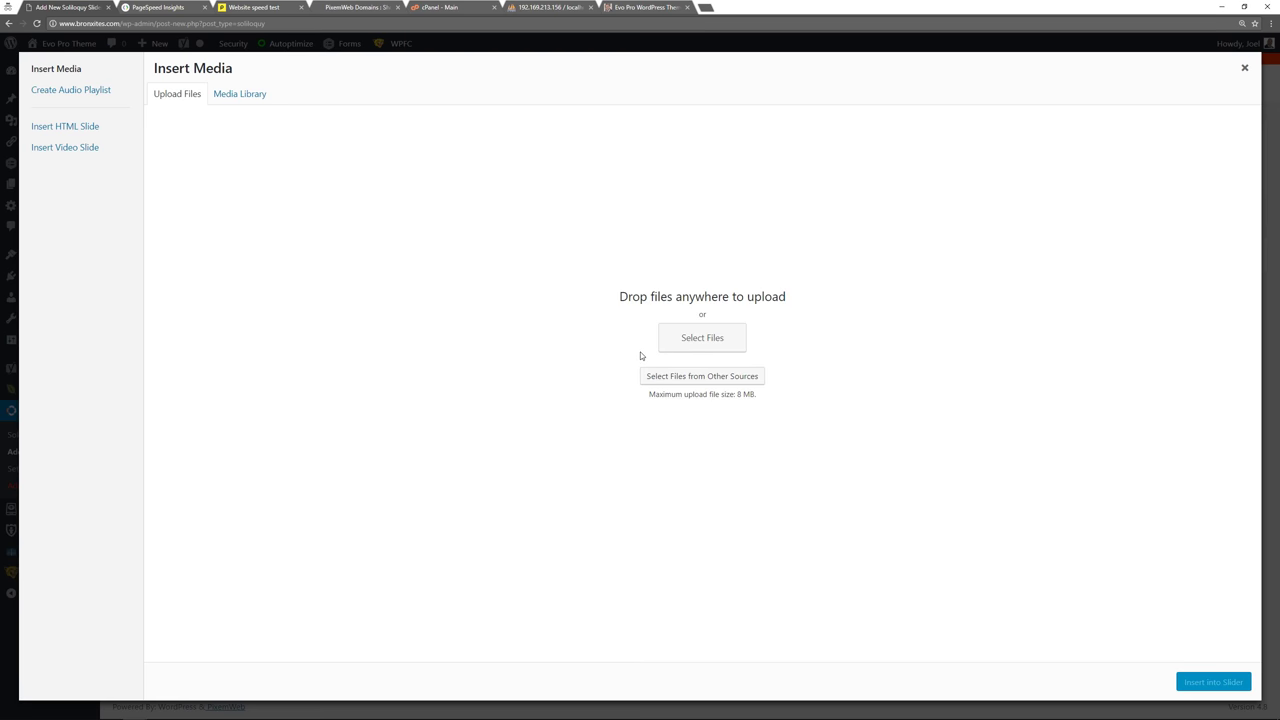
pyautogui.click(258, 96)
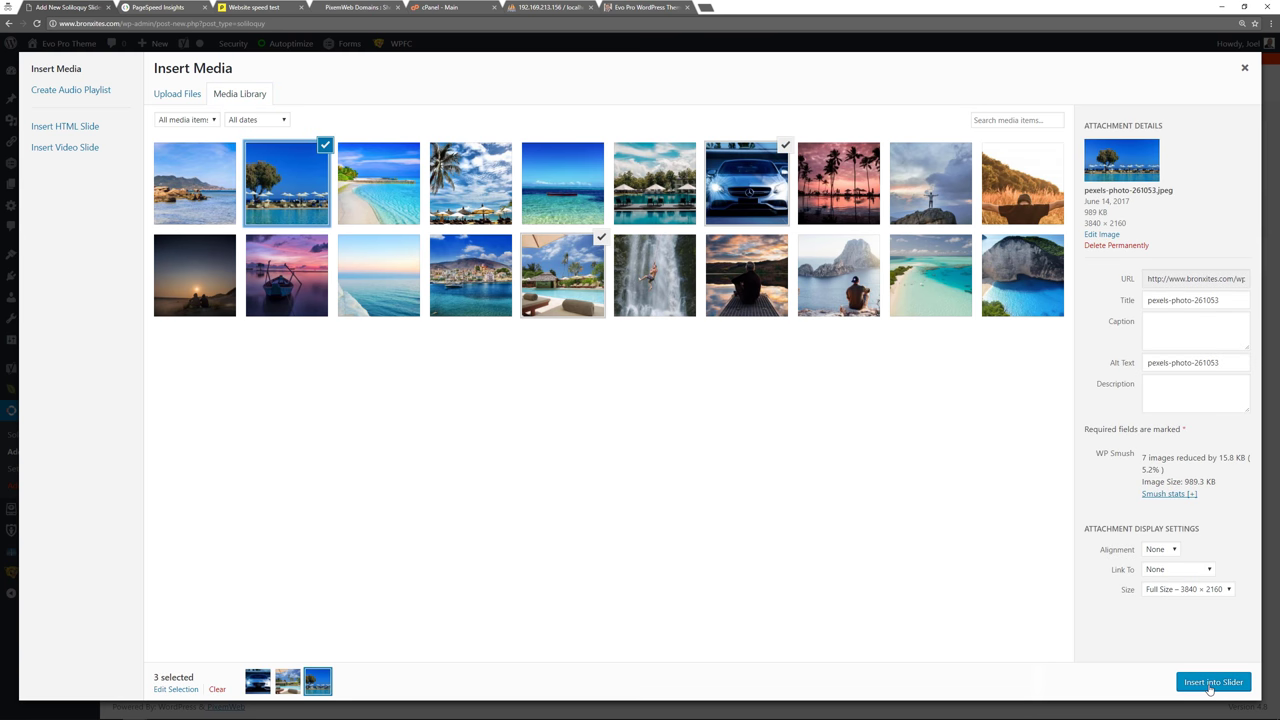
pyautogui.click(1212, 684)
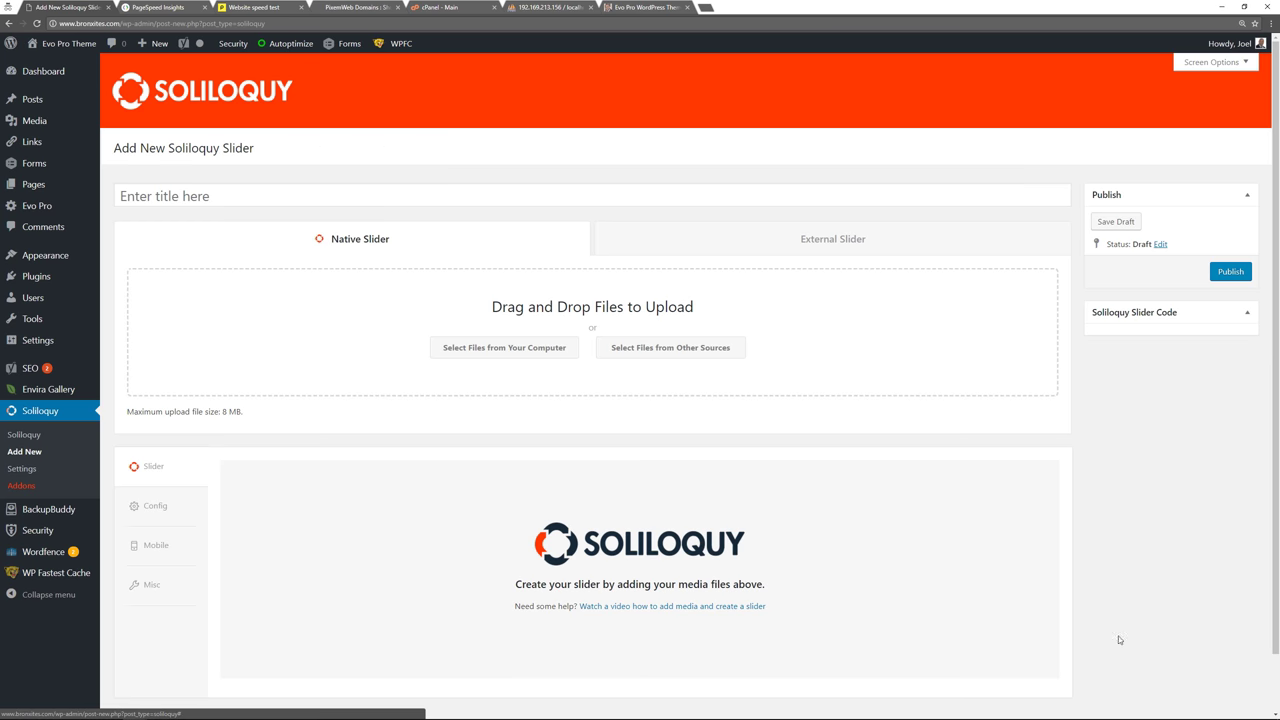
# - Review the inserted slides' details one by one, then close the slide editor
pyautogui.click(307, 529)
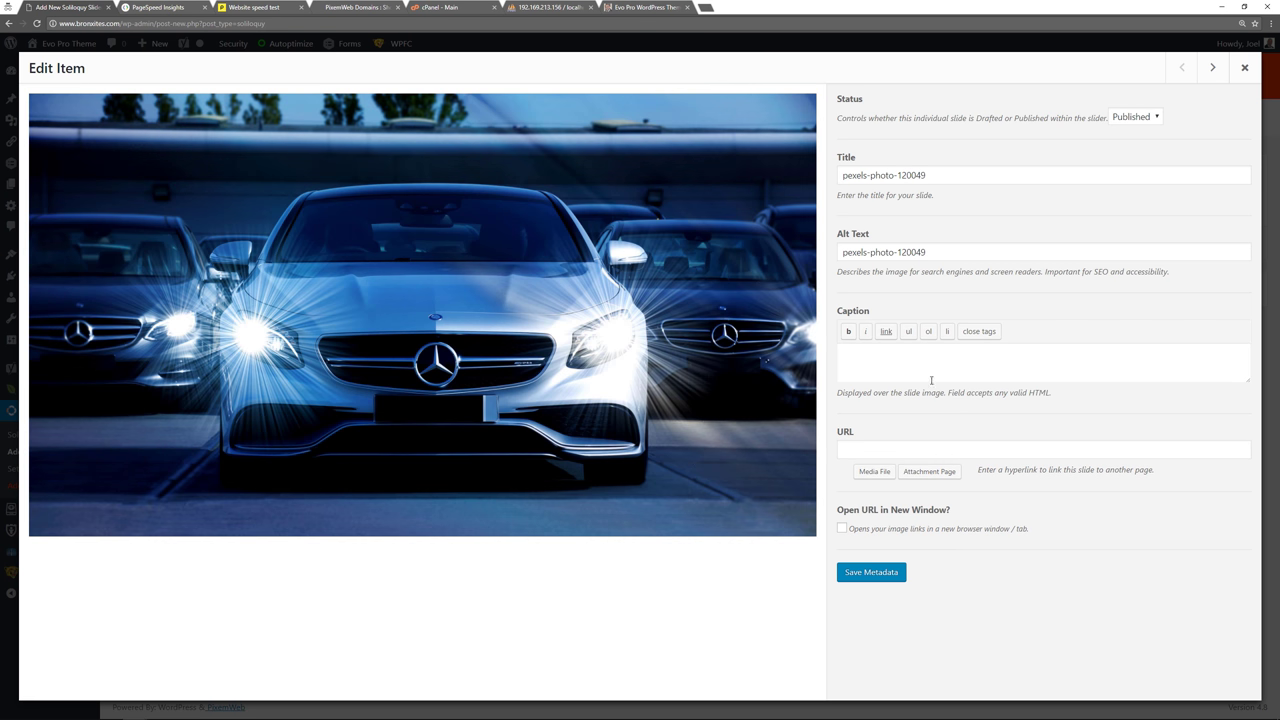
pyautogui.click(1212, 67)
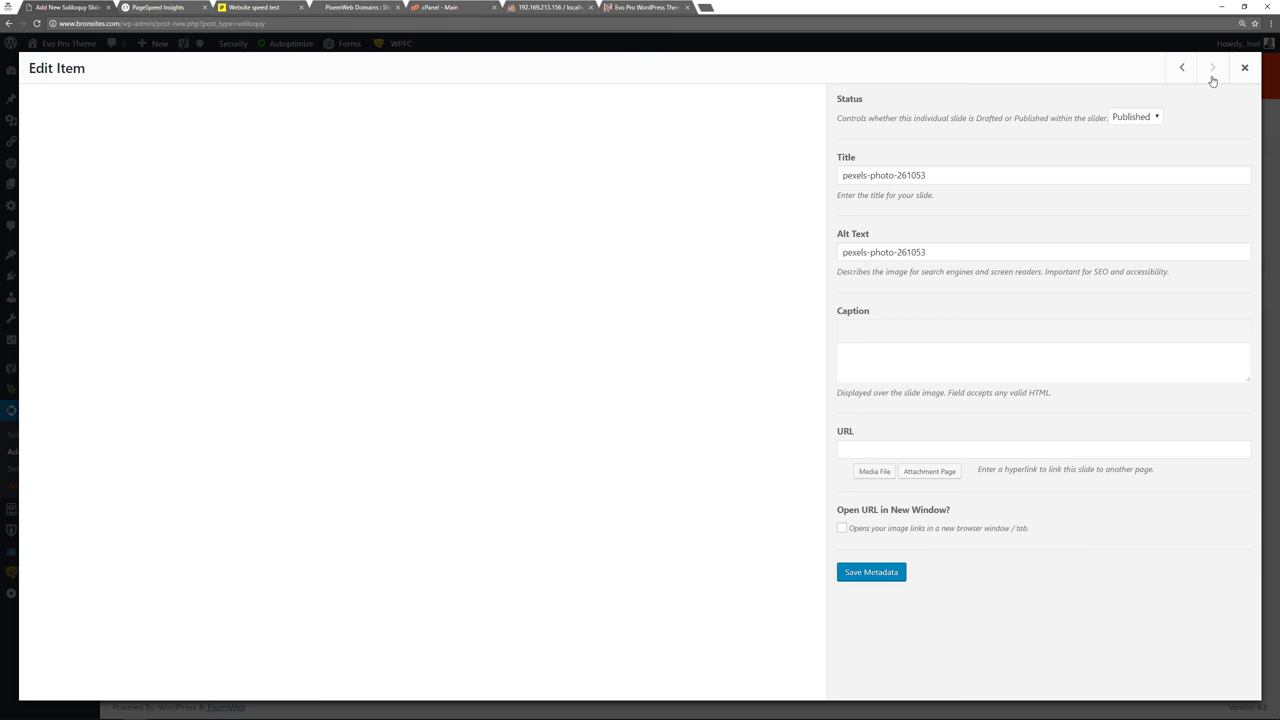
pyautogui.click(1244, 67)
# - Set the slider dimensions to 1140 × 500 px and enable Set Dimensions on Images
pyautogui.click(150, 505)
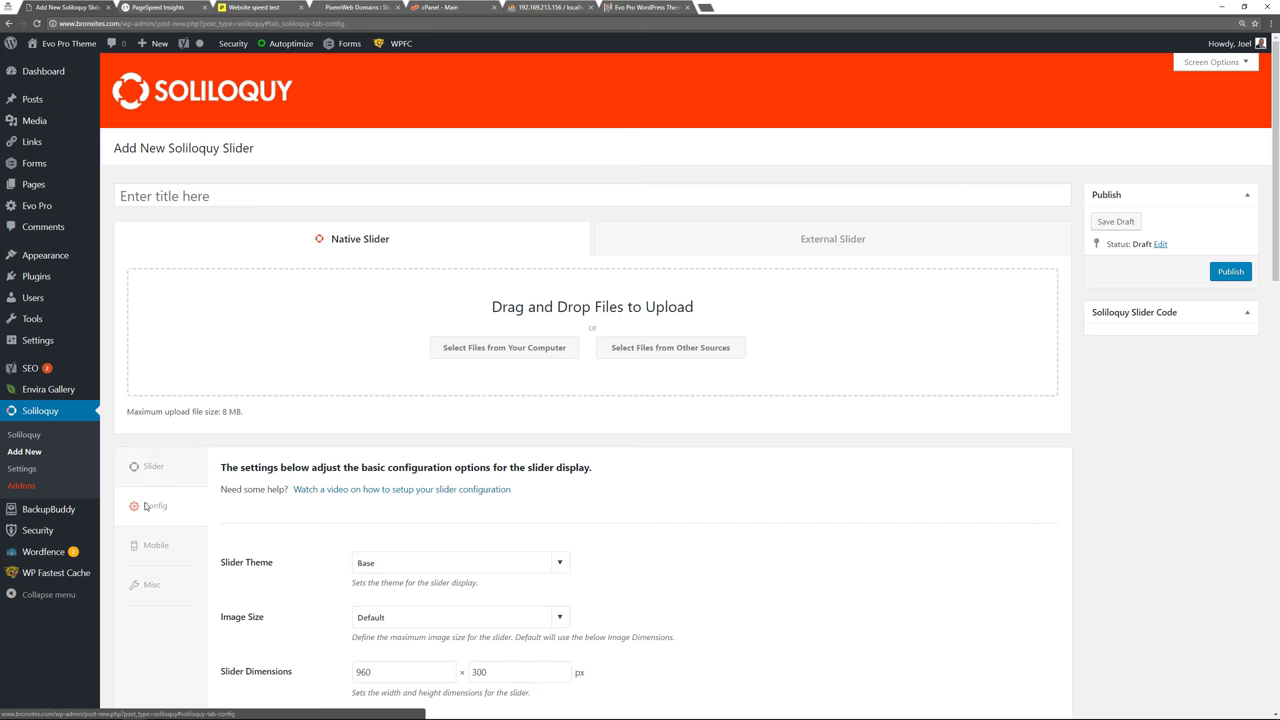
pyautogui.scroll(-1, 560, 495)
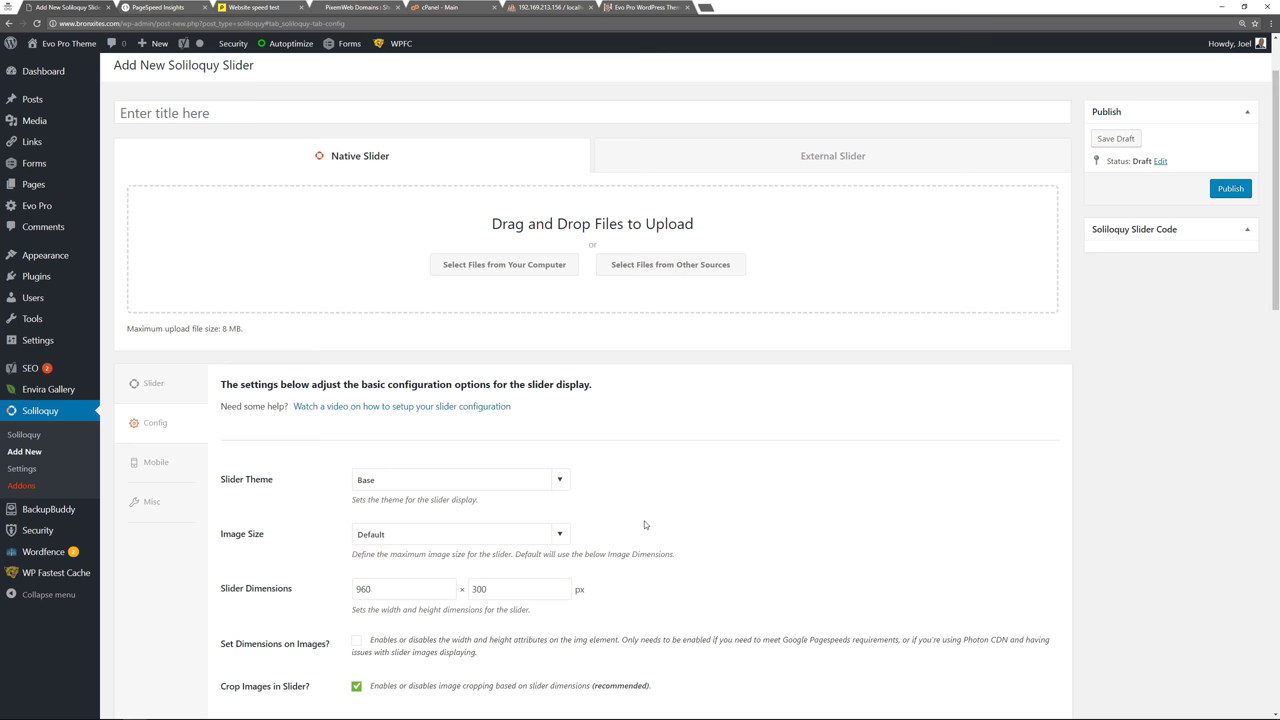
pyautogui.scroll(-2, 644, 525)
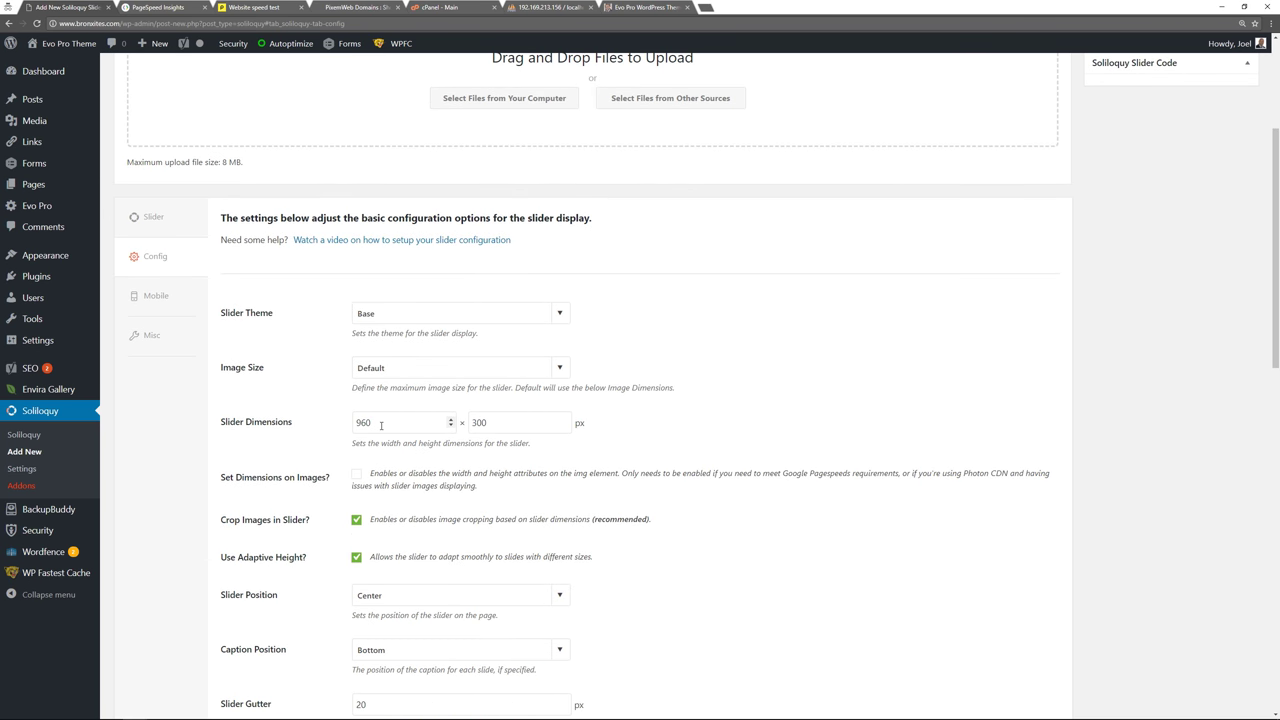
pyautogui.moveTo(380, 423); pyautogui.dragTo(343, 425)
pyautogui.write('1140')
pyautogui.click(501, 426)
pyautogui.scroll(-2, 843, 416)
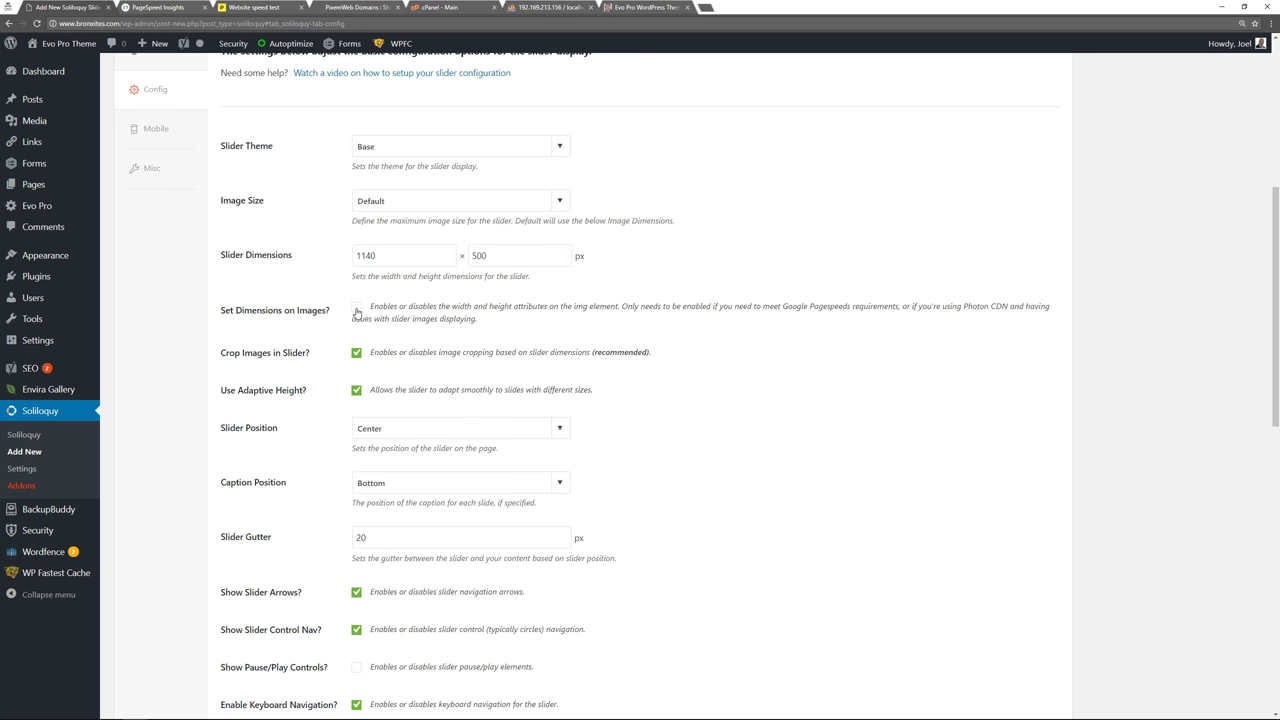
pyautogui.click(356, 307)
# - Choose Scroll Horizontal as the slider transition
pyautogui.scroll(-7, 589, 400)
pyautogui.click(562, 352)
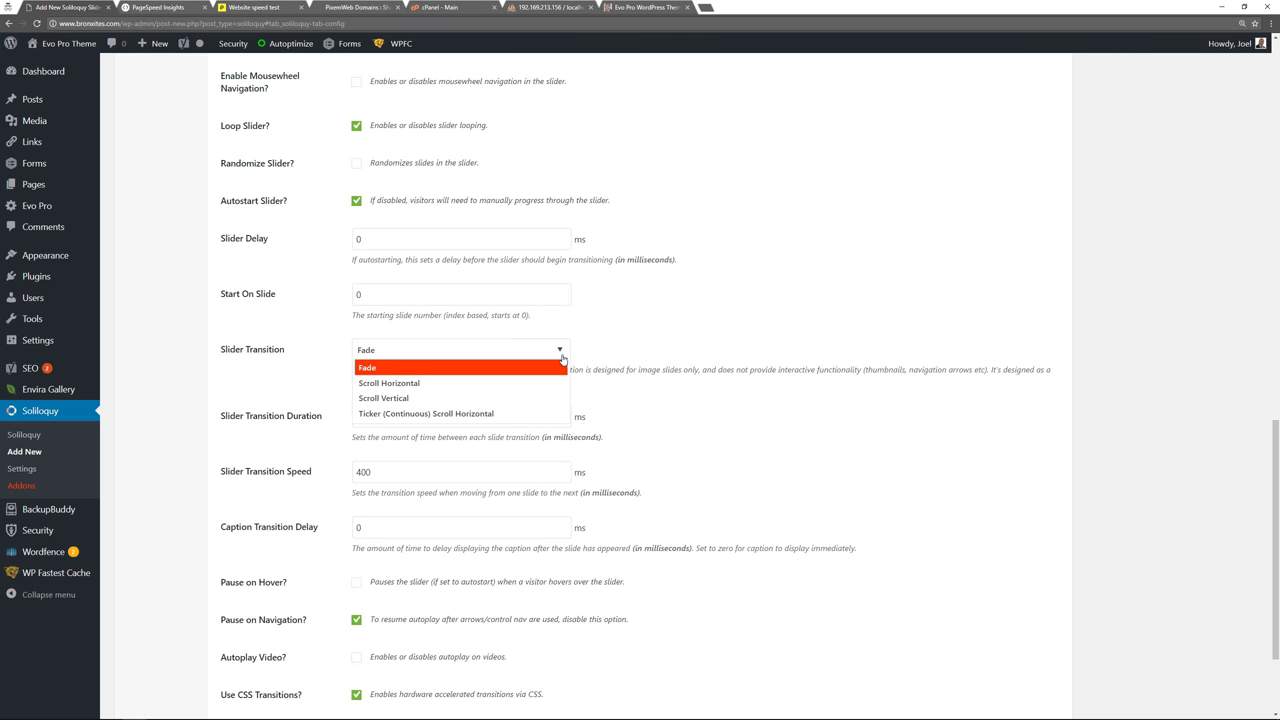
pyautogui.click(450, 383)
pyautogui.scroll(-2, 762, 353)
pyautogui.press('Home')
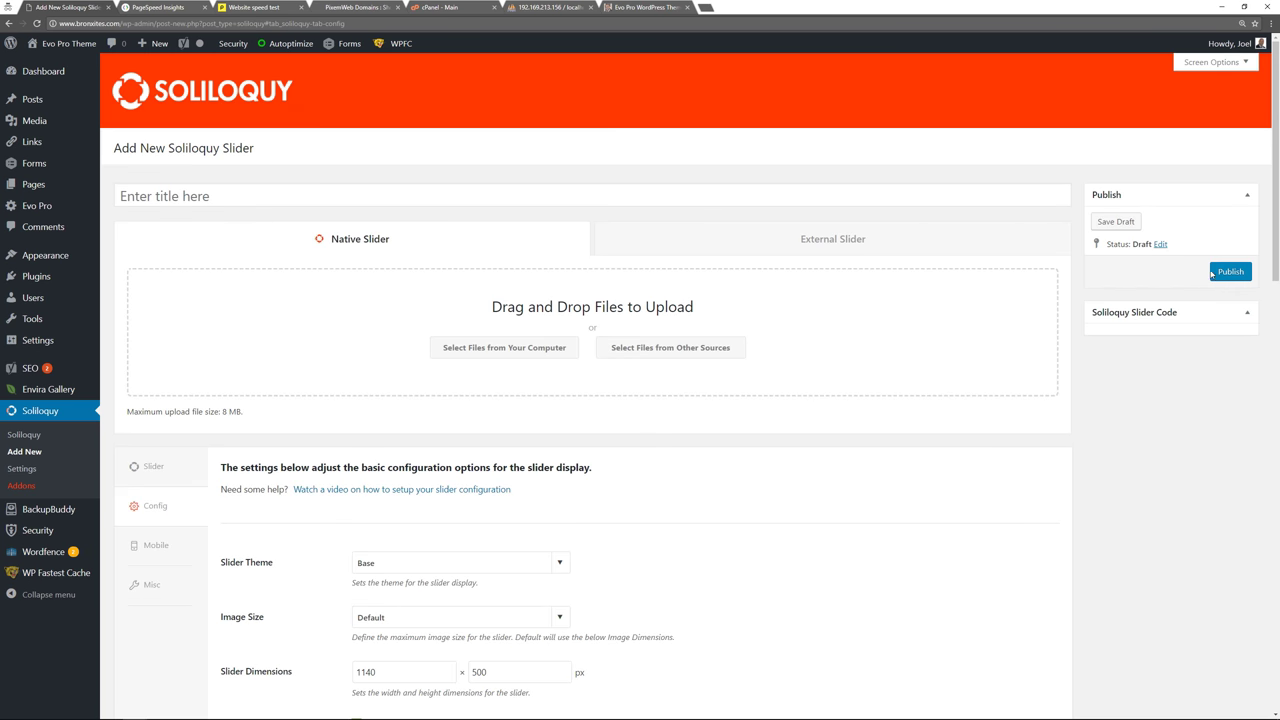
# - Publish the slider and save it under the title 'Main Slider'
pyautogui.click(1219, 278)
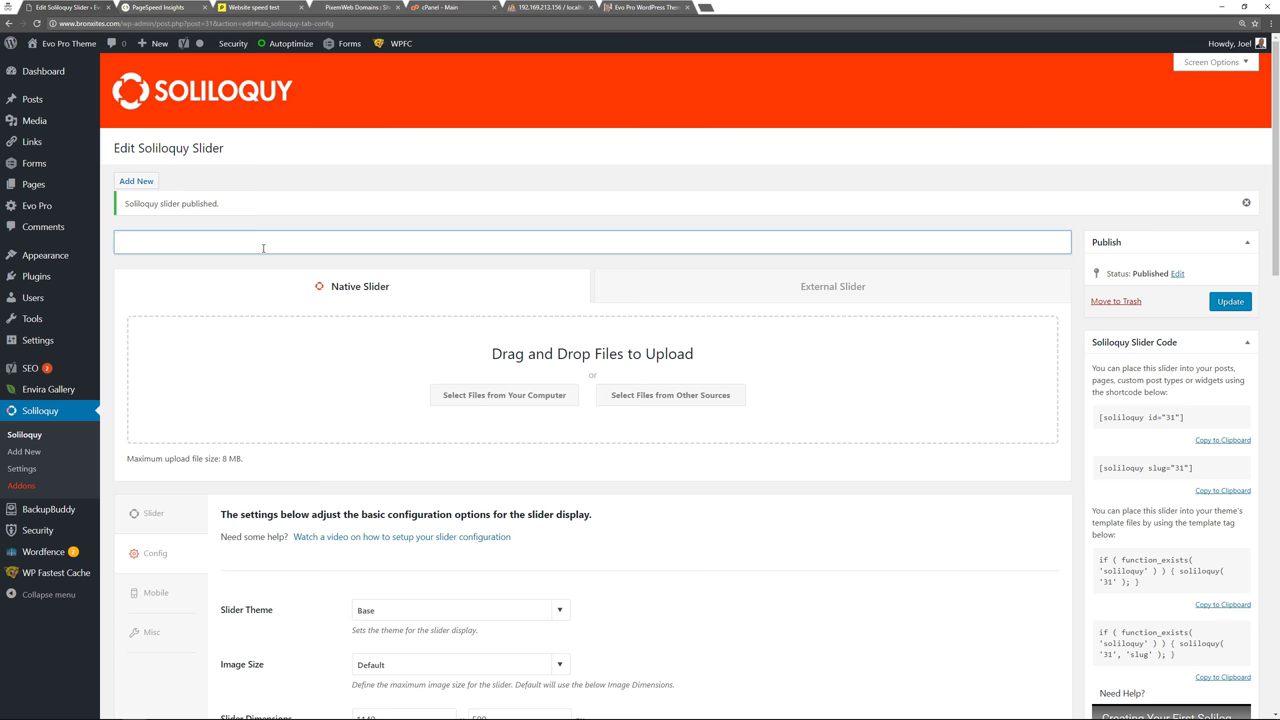
pyautogui.write('Main Slider')
pyautogui.click(1221, 302)
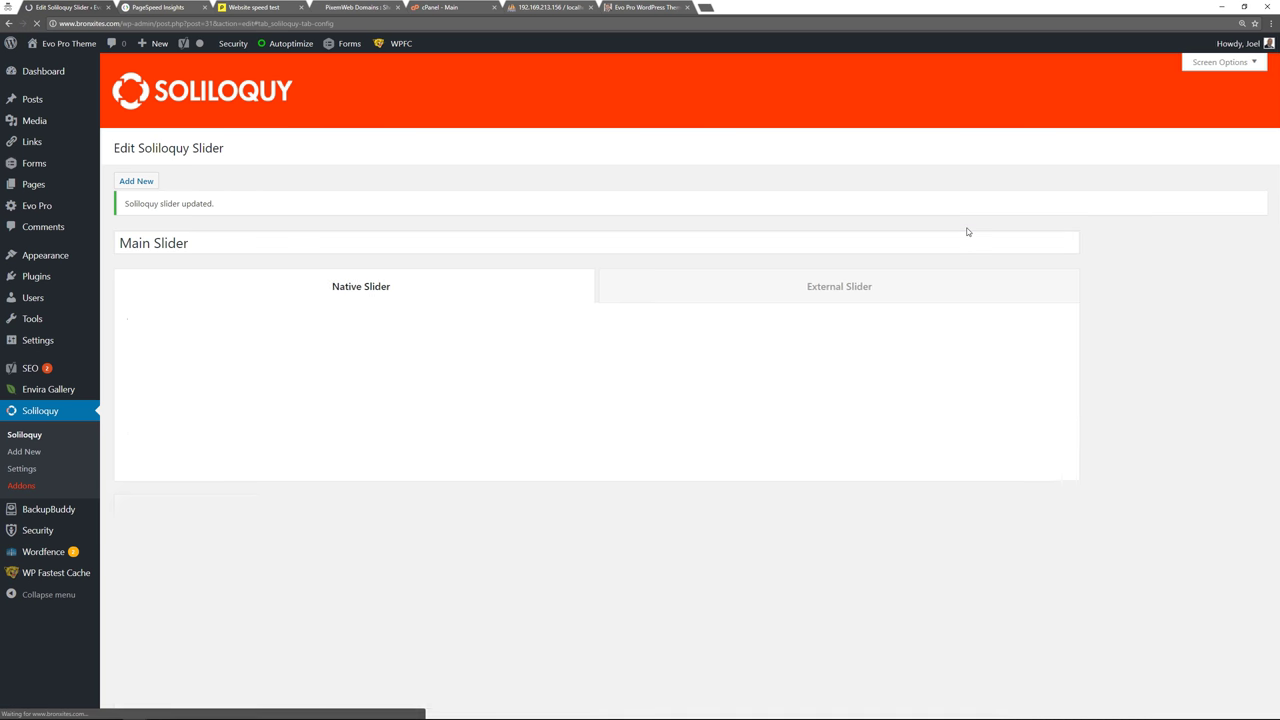
pyautogui.moveTo(80, 389)
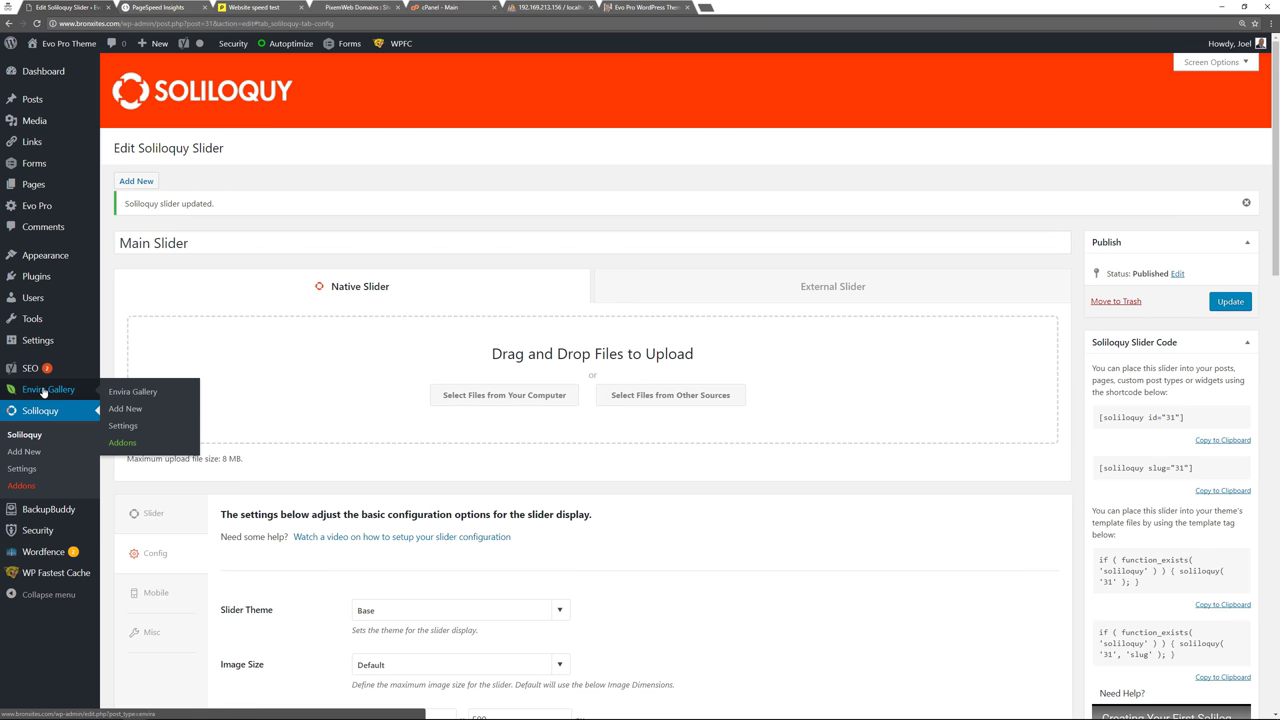
pyautogui.click(129, 392)
# - Create an Envira gallery titled 'Main Gallery' and add ten images from the media library
pyautogui.click(231, 141)
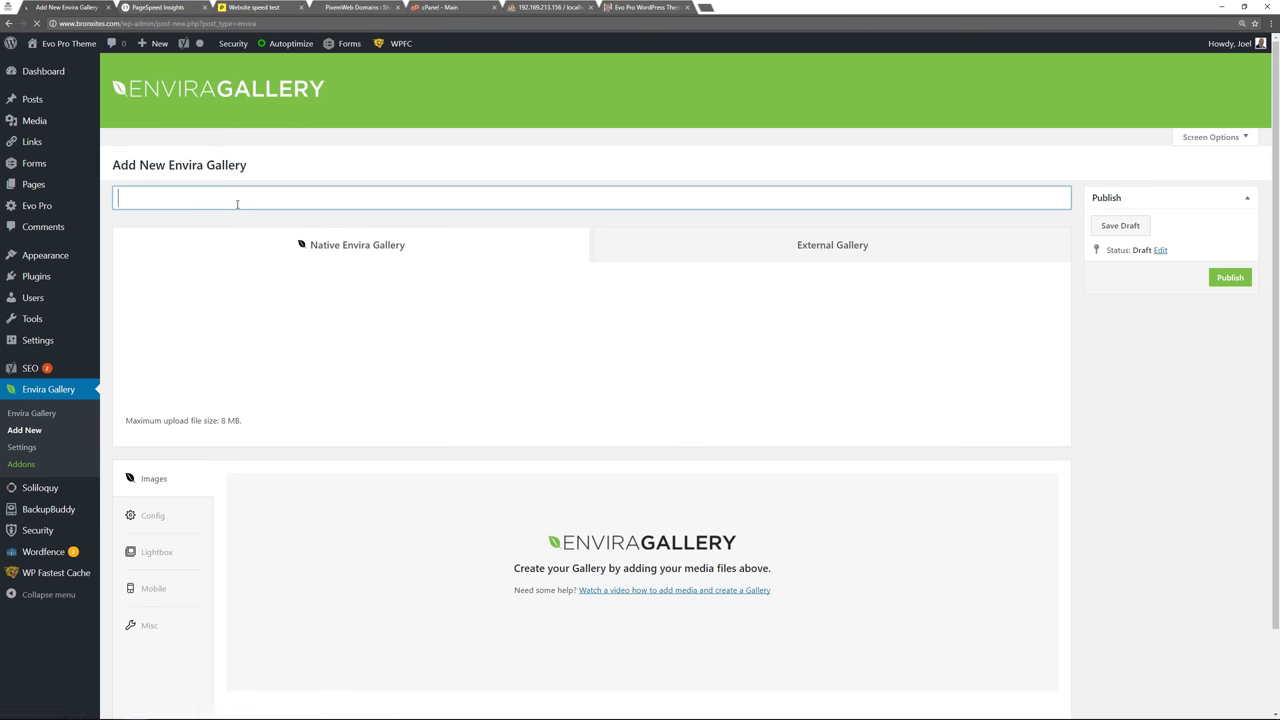
pyautogui.write('Main ')
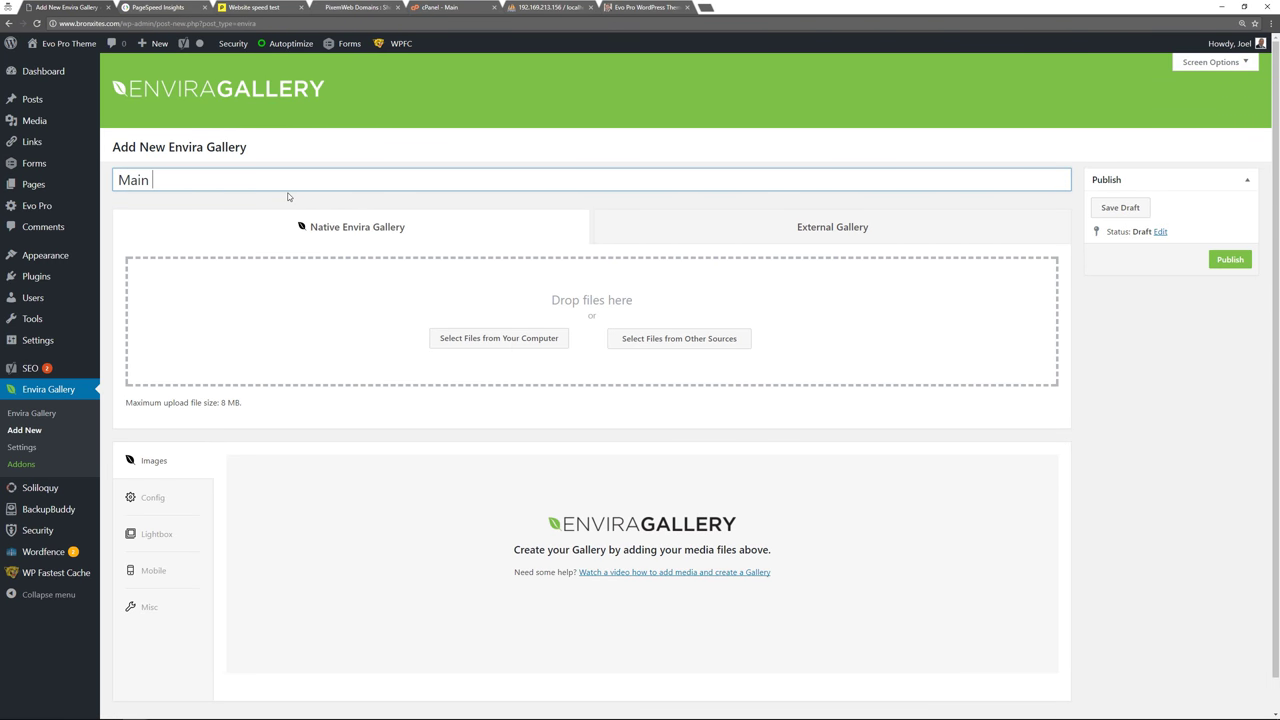
pyautogui.write('Gallery')
pyautogui.click(677, 340)
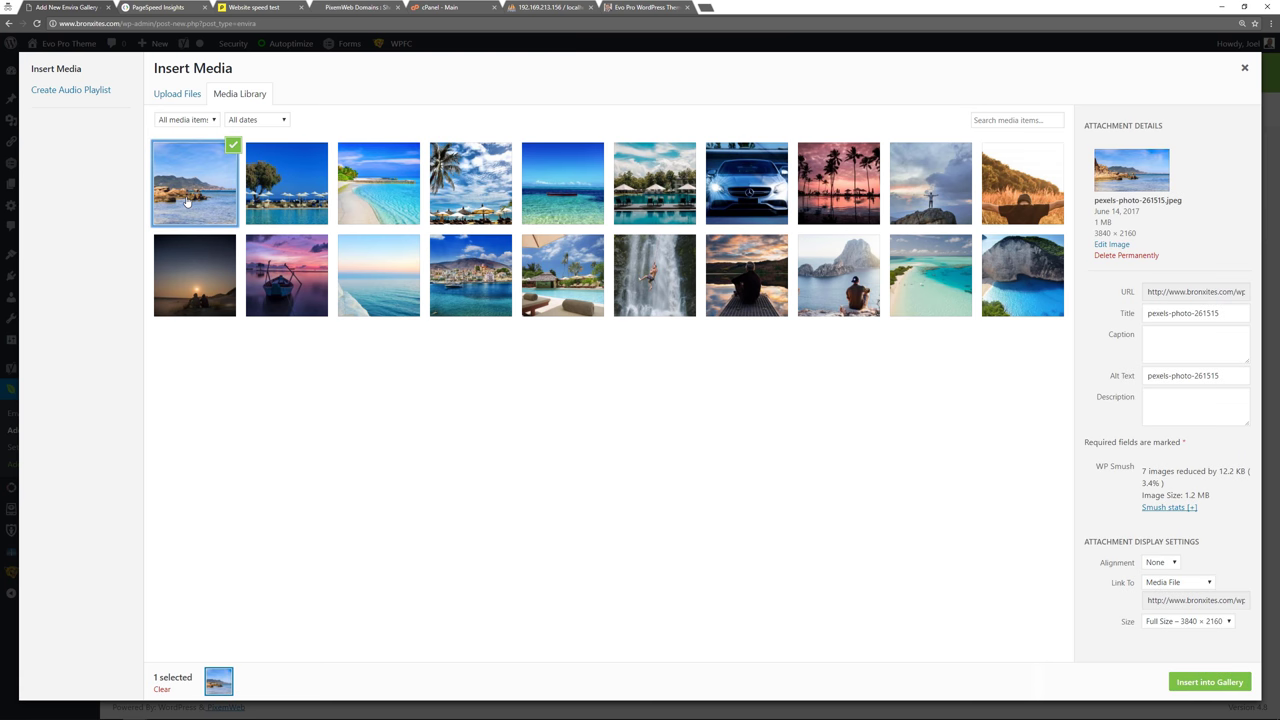
pyautogui.click(1191, 683)
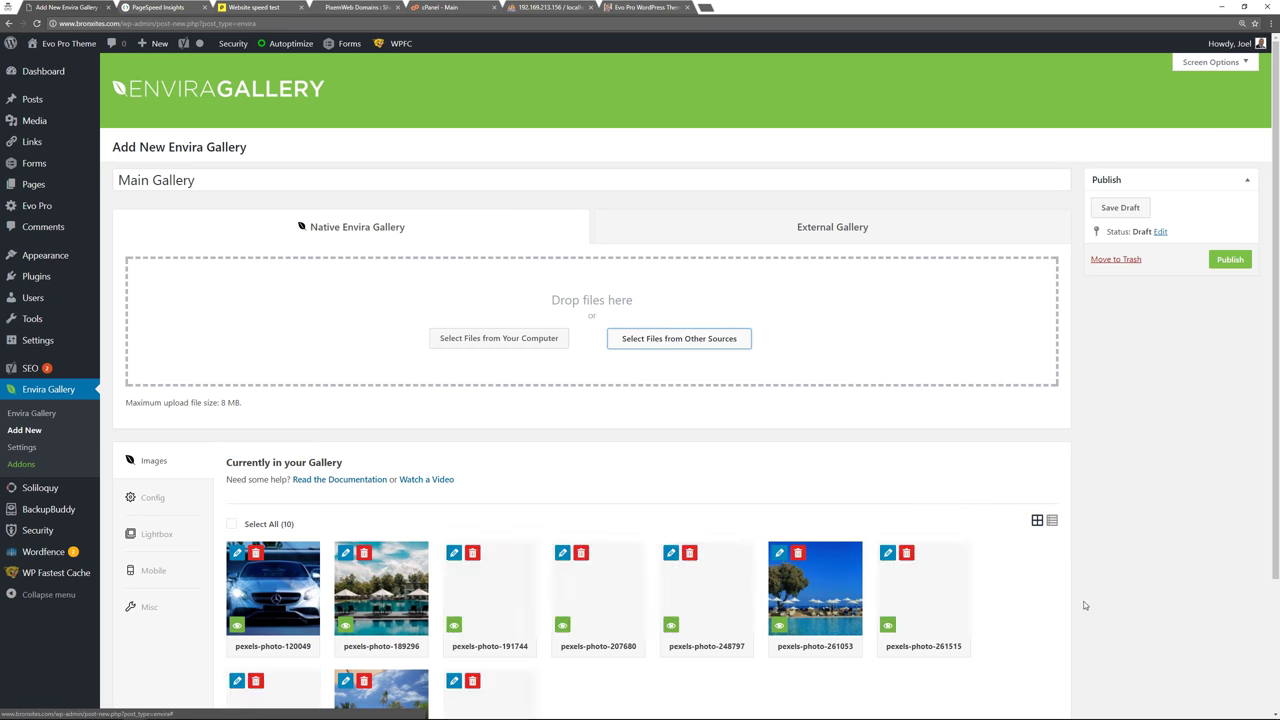
pyautogui.scroll(-2, 552, 446)
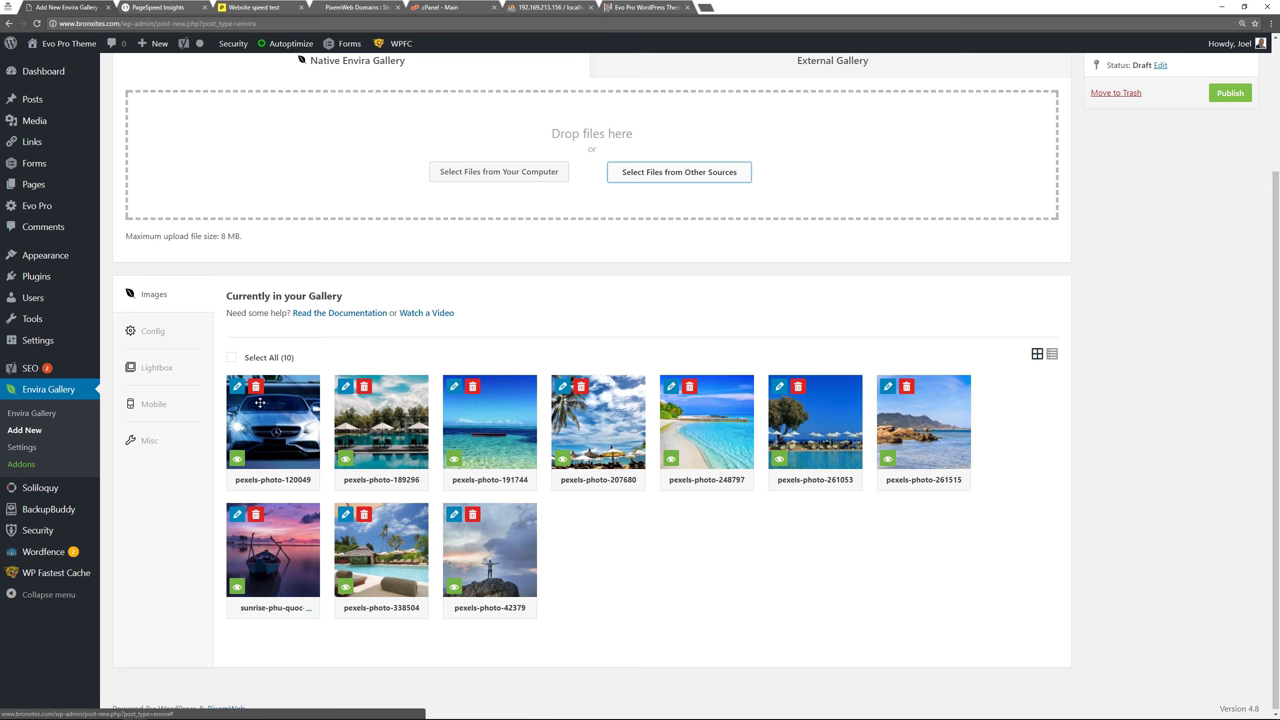
# - Set gallery images to 227 × 171 with Crop Images and Set Dimensions on, then publish
pyautogui.click(158, 332)
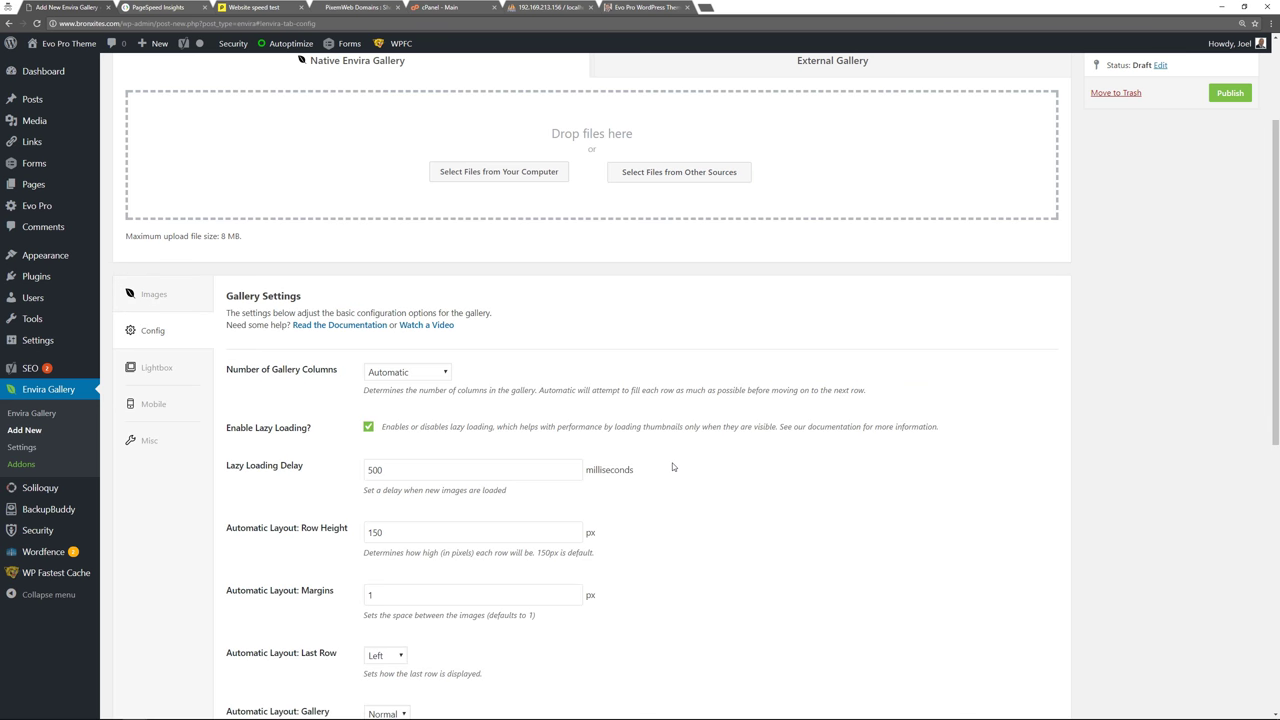
pyautogui.scroll(-2, 745, 449)
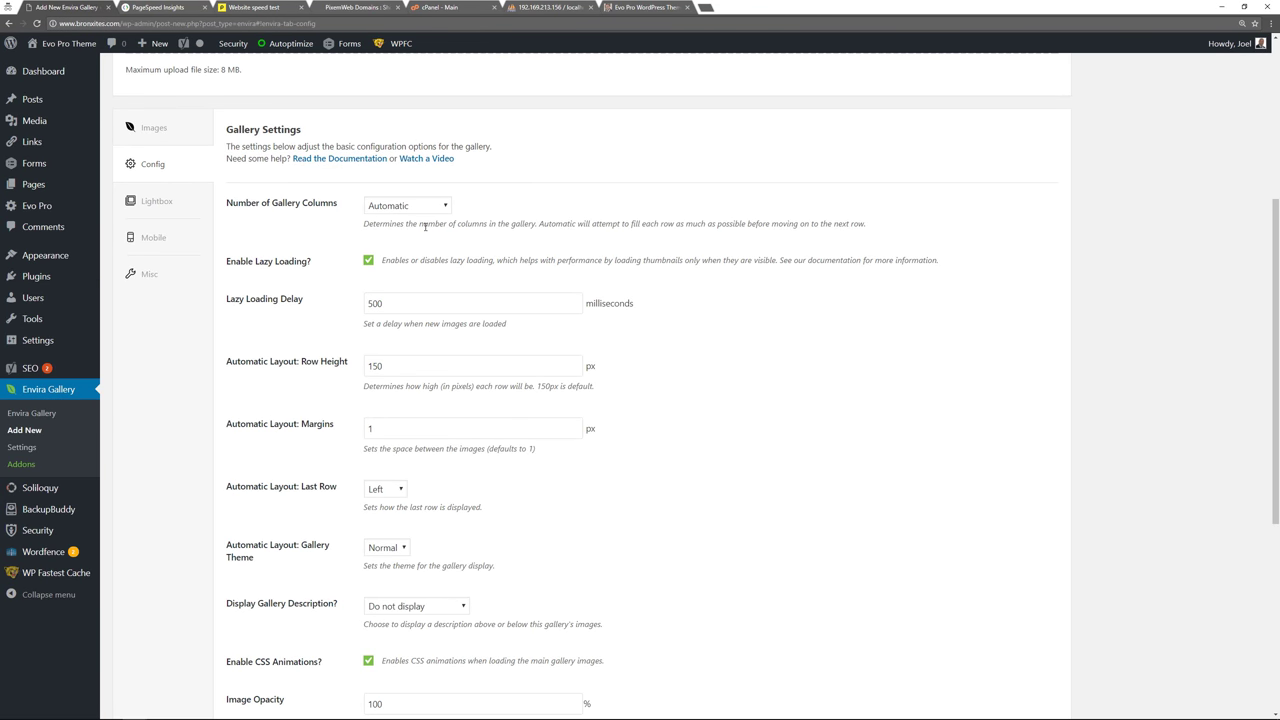
pyautogui.scroll(-2, 771, 336)
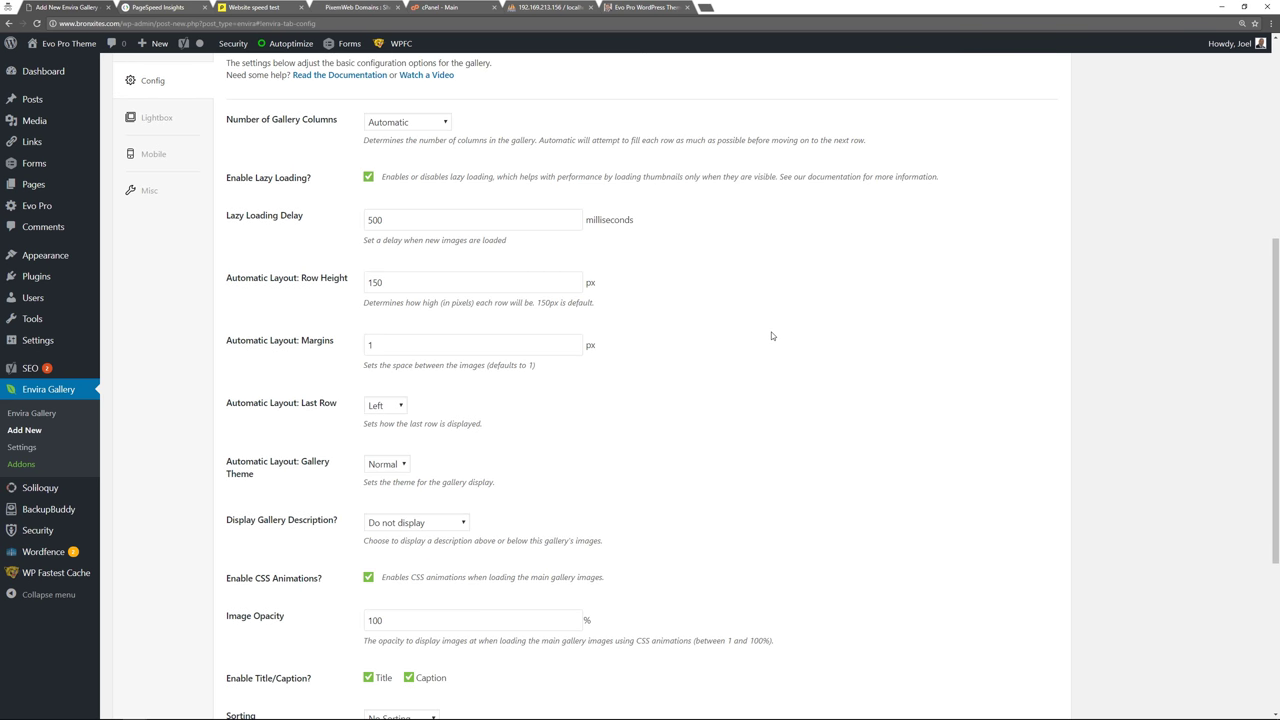
pyautogui.scroll(-1, 738, 280)
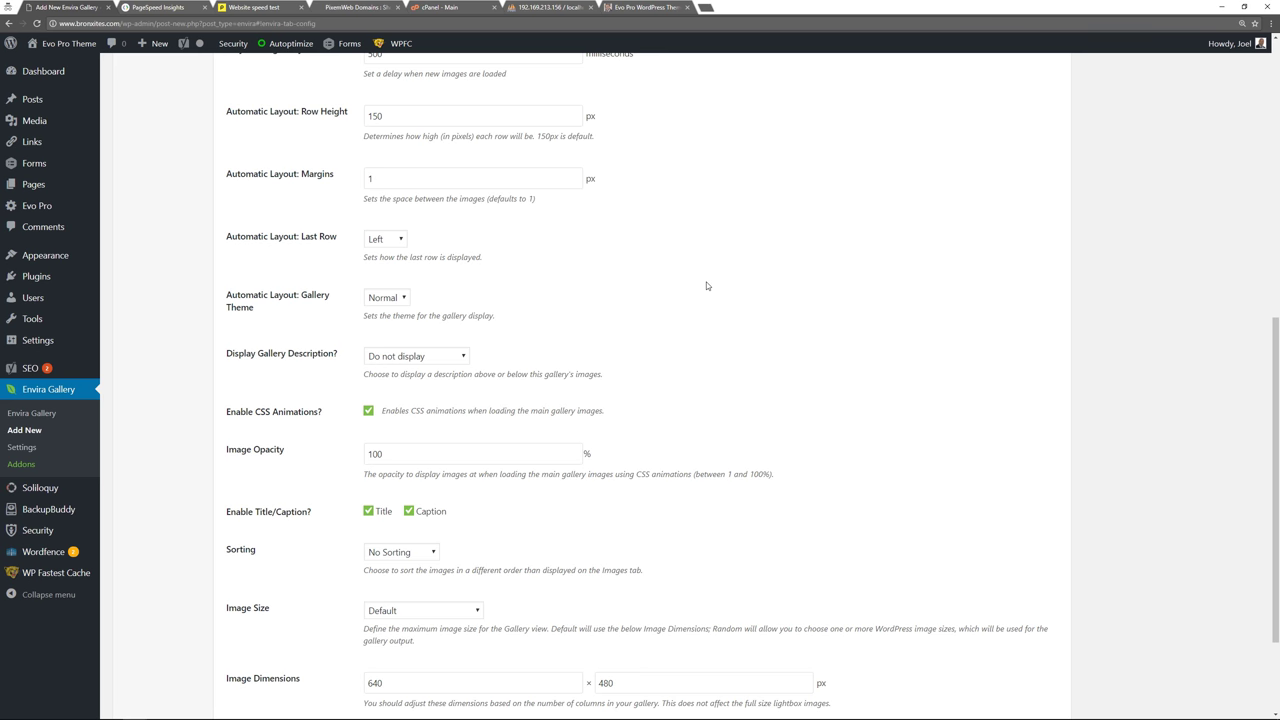
pyautogui.scroll(-2, 706, 286)
pyautogui.doubleClick(374, 539)
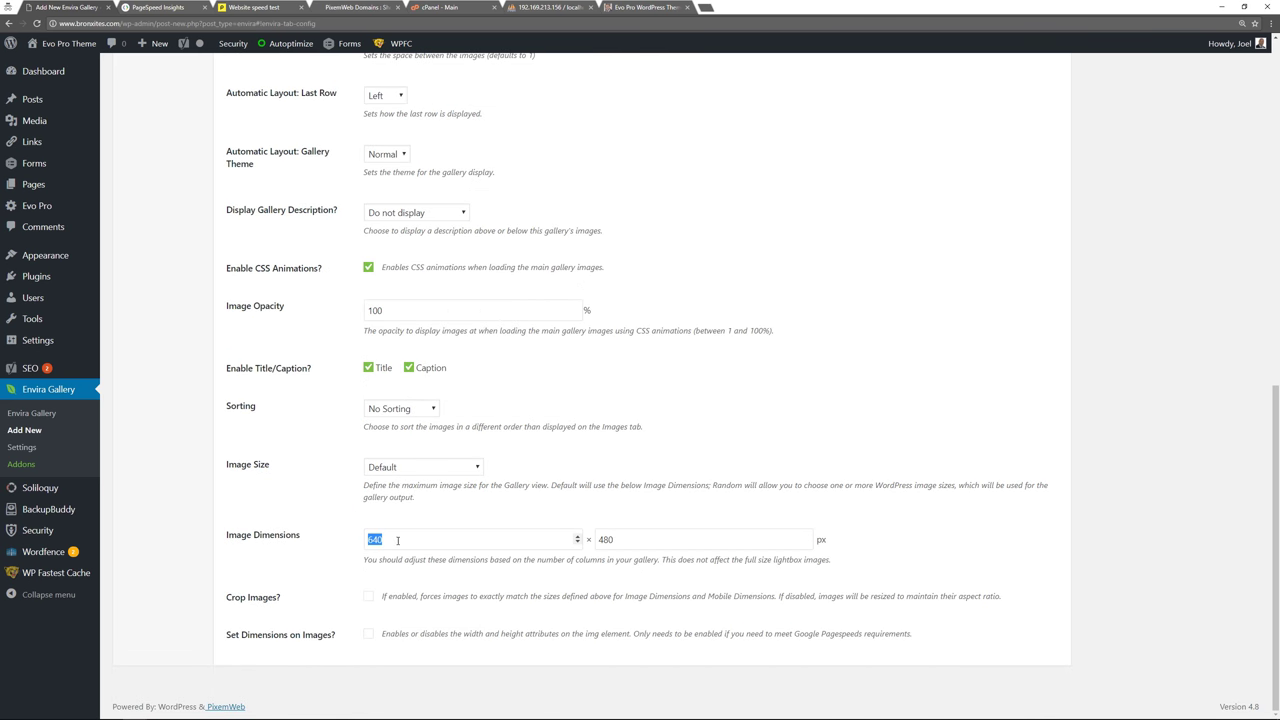
pyautogui.write('227')
pyautogui.press('Tab')
pyautogui.write('171')
pyautogui.click(368, 597)
pyautogui.click(368, 634)
pyautogui.scroll(7, 789, 582)
pyautogui.click(1229, 259)
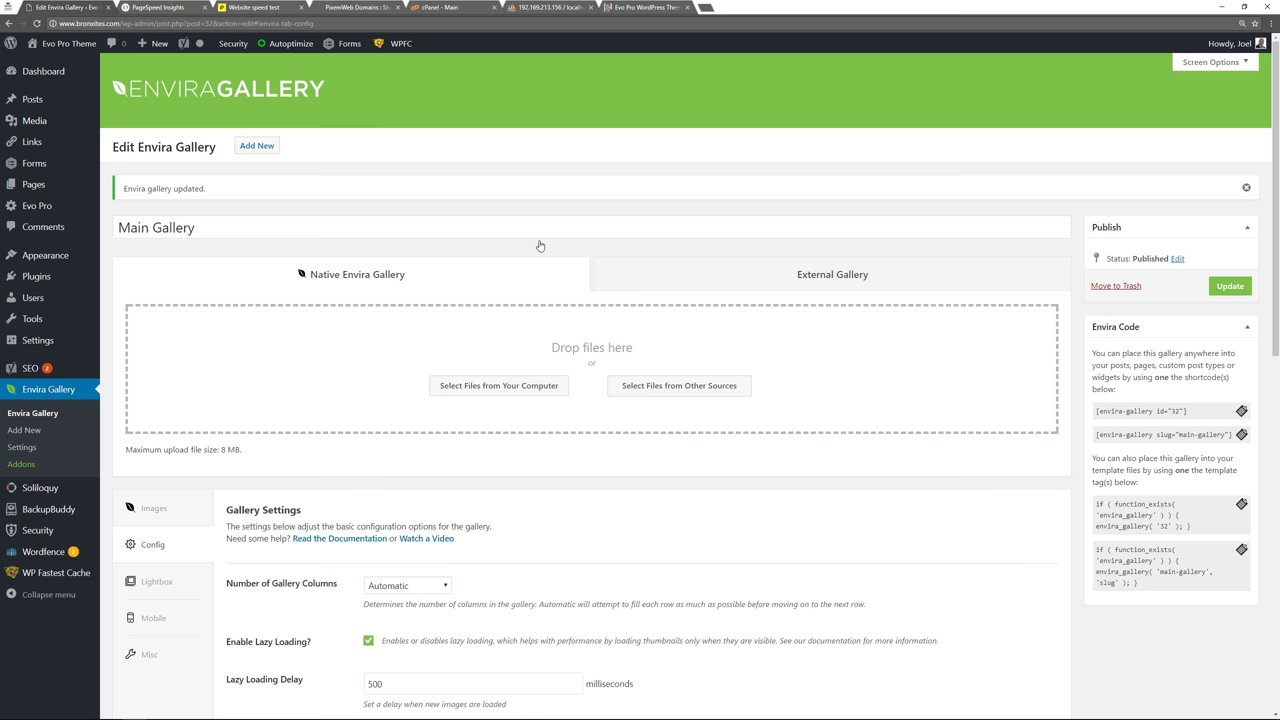
# - Start a new page titled 'Home'
pyautogui.moveTo(88, 184)
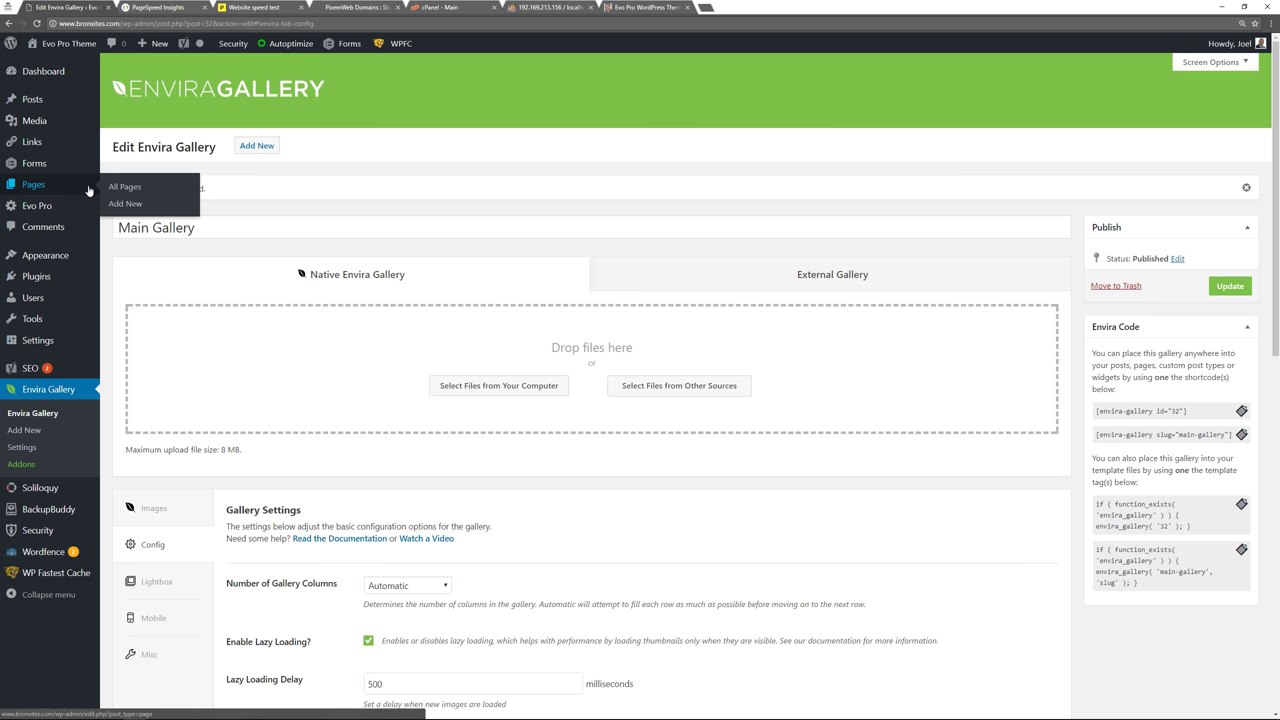
pyautogui.click(132, 206)
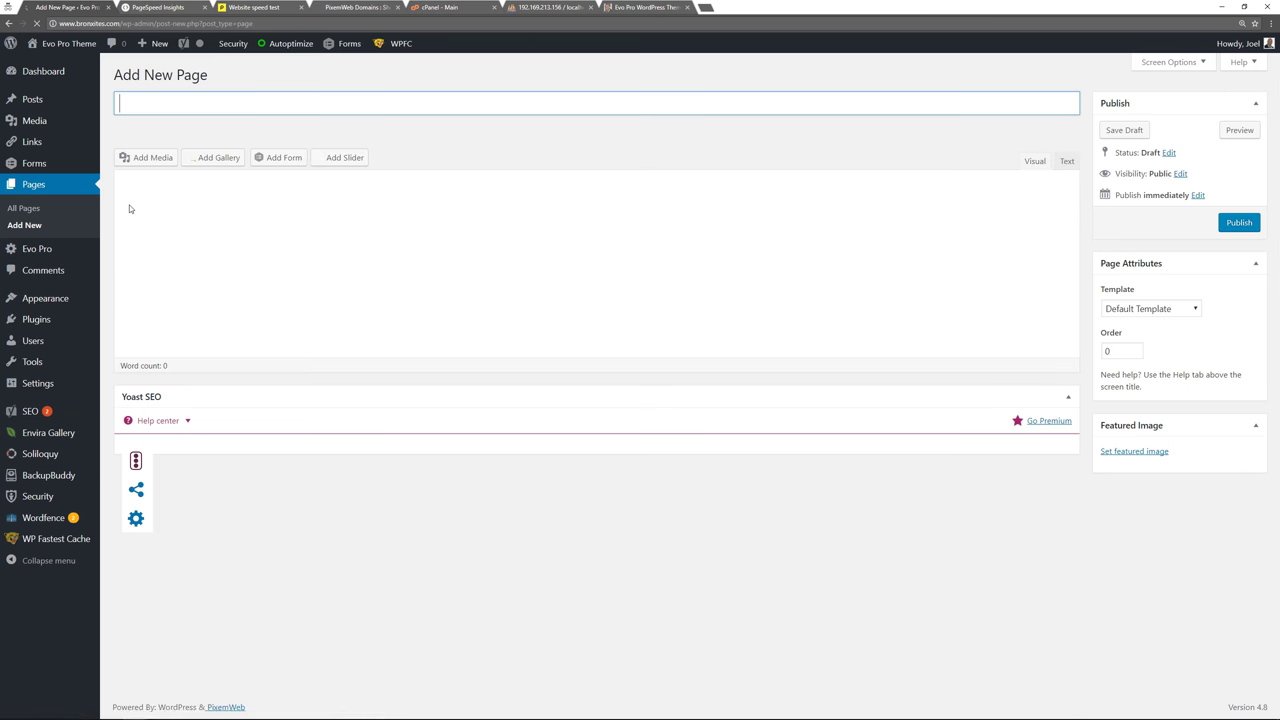
pyautogui.click(322, 101)
pyautogui.write('Home')
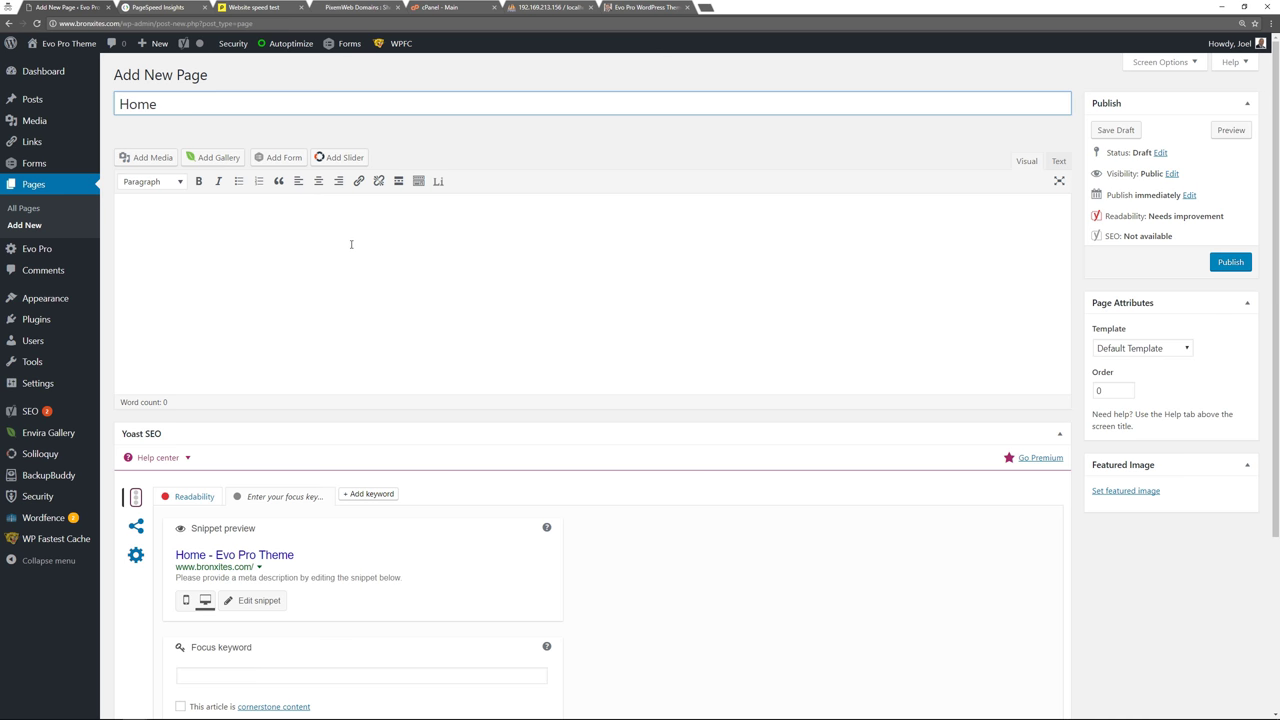
# - Write the meta description 'This is the main homepage for our demo website…' and copy it
pyautogui.scroll(-2, 650, 456)
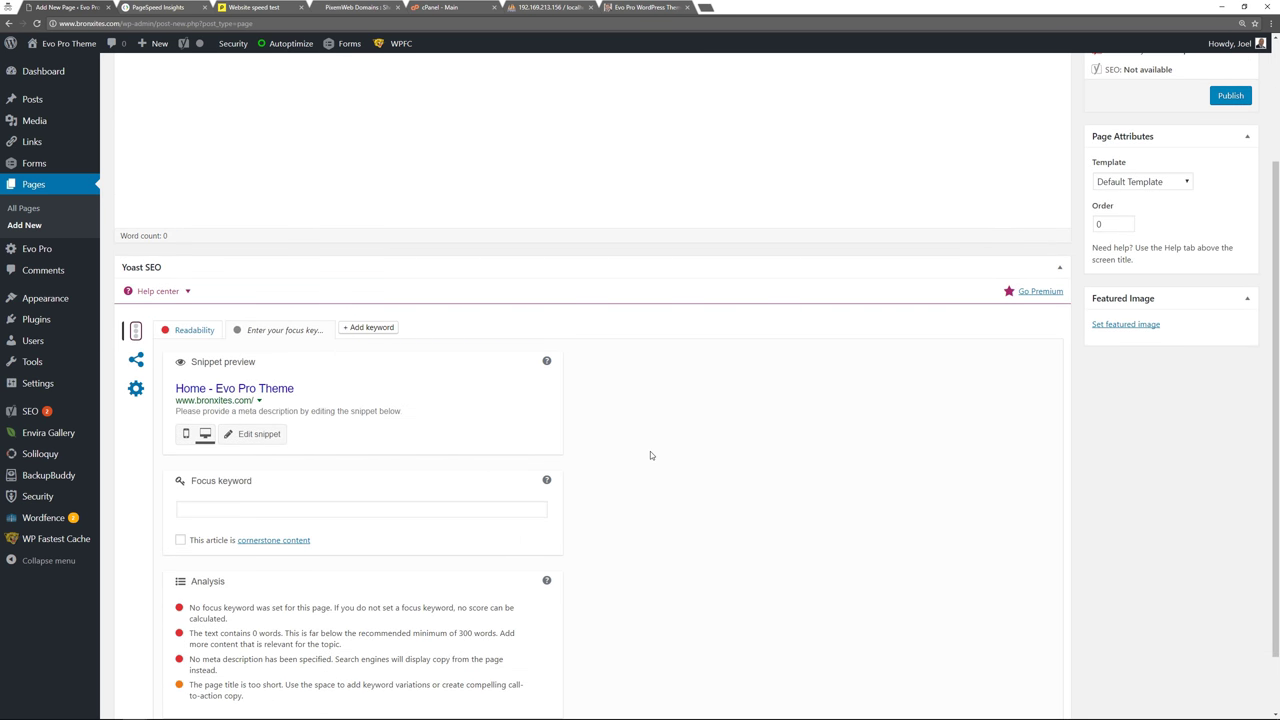
pyautogui.click(257, 434)
pyautogui.scroll(-2, 389, 366)
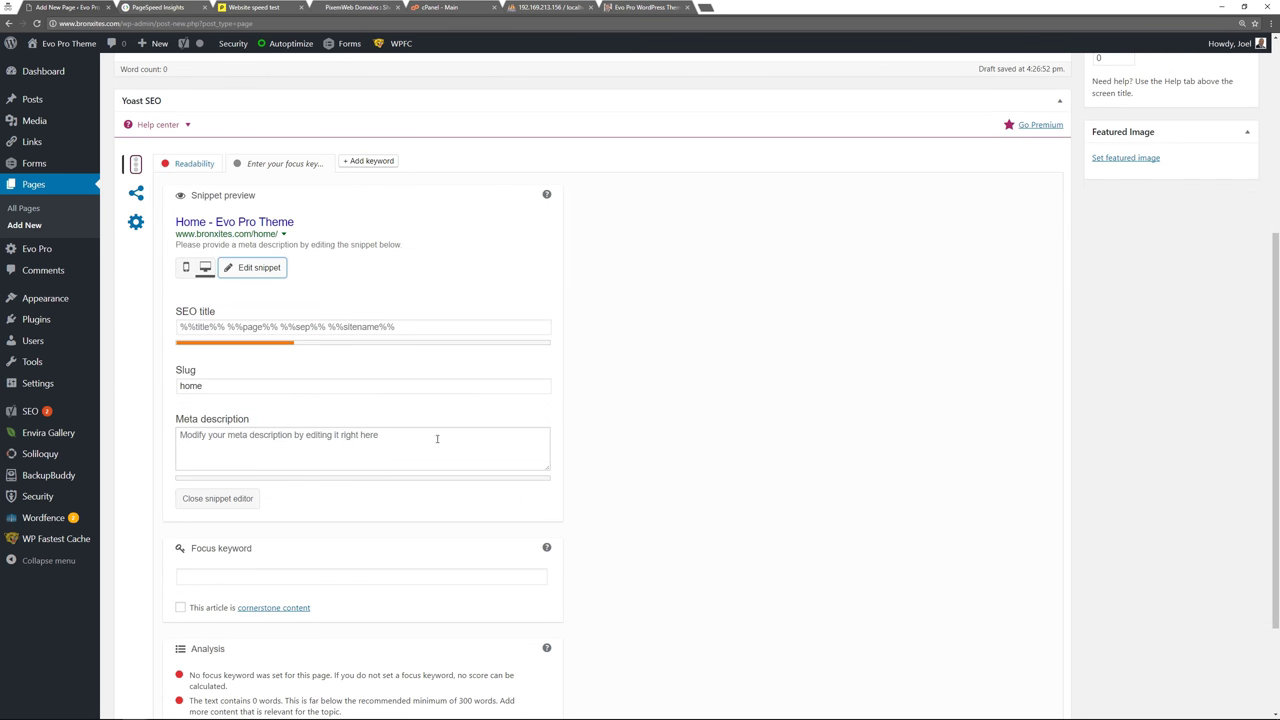
pyautogui.click(425, 440)
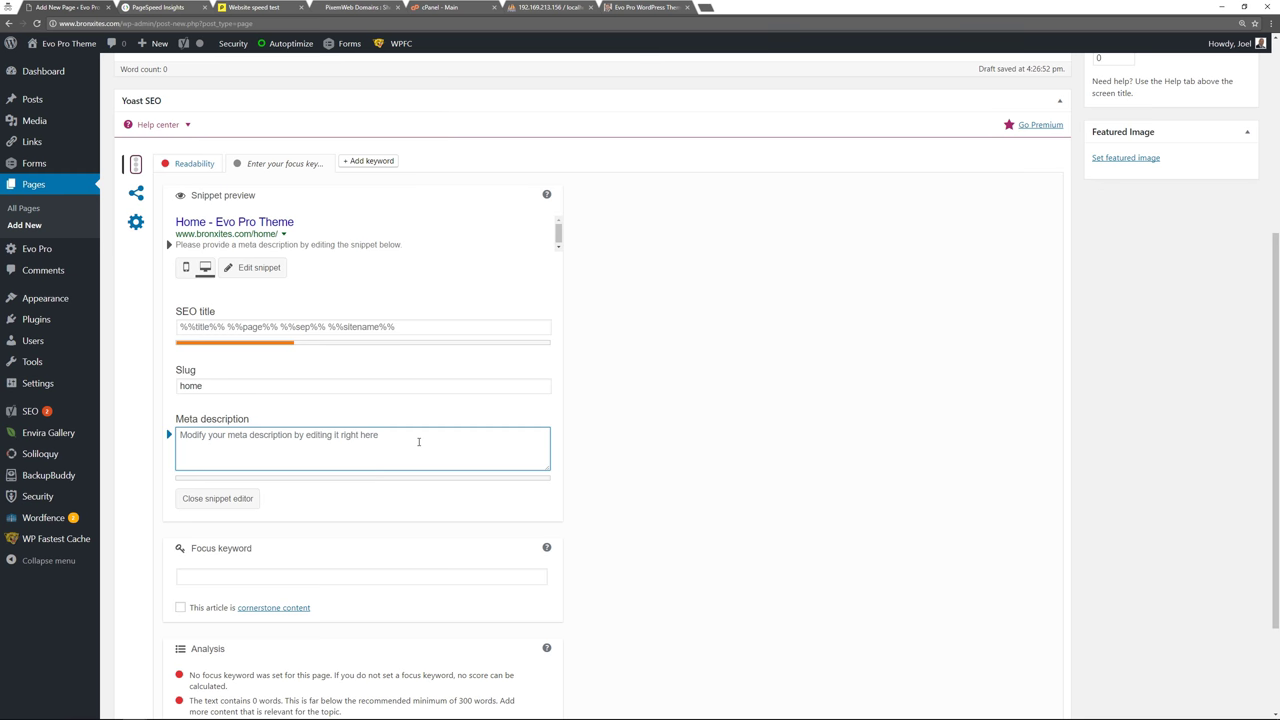
pyautogui.write('This')
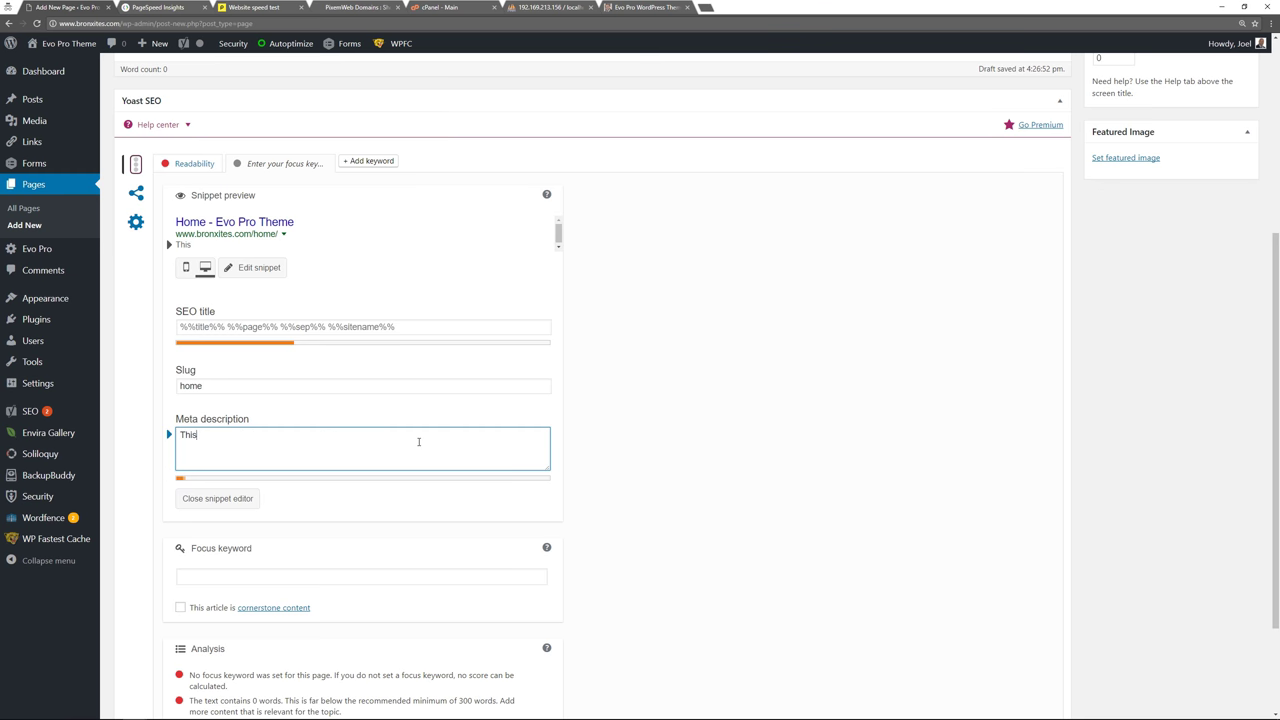
pyautogui.write(' is the main homepage for our demo website. Make sure you make it descriptive. and get to the ')
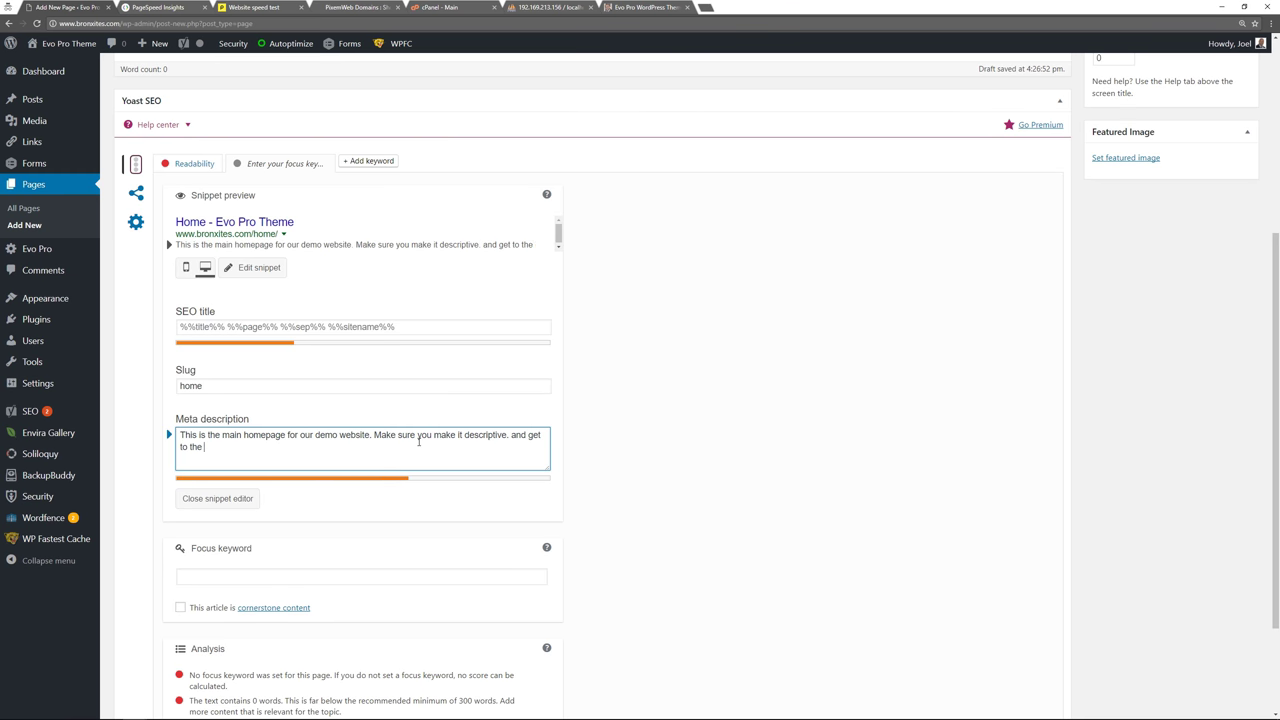
pyautogui.write('green mark below when it finally comes.')
pyautogui.click(509, 444)
pyautogui.press('BackSpace')
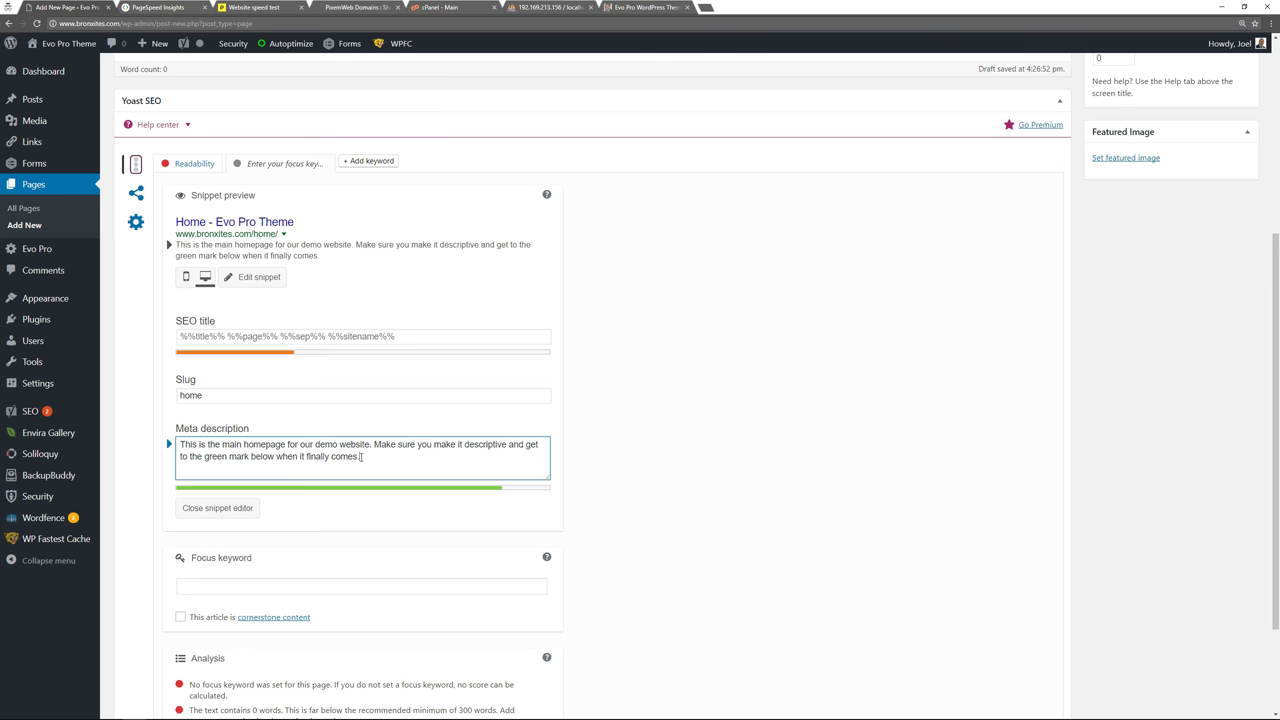
pyautogui.moveTo(362, 456); pyautogui.dragTo(180, 444)
pyautogui.hotkey('ctrl', 'c')
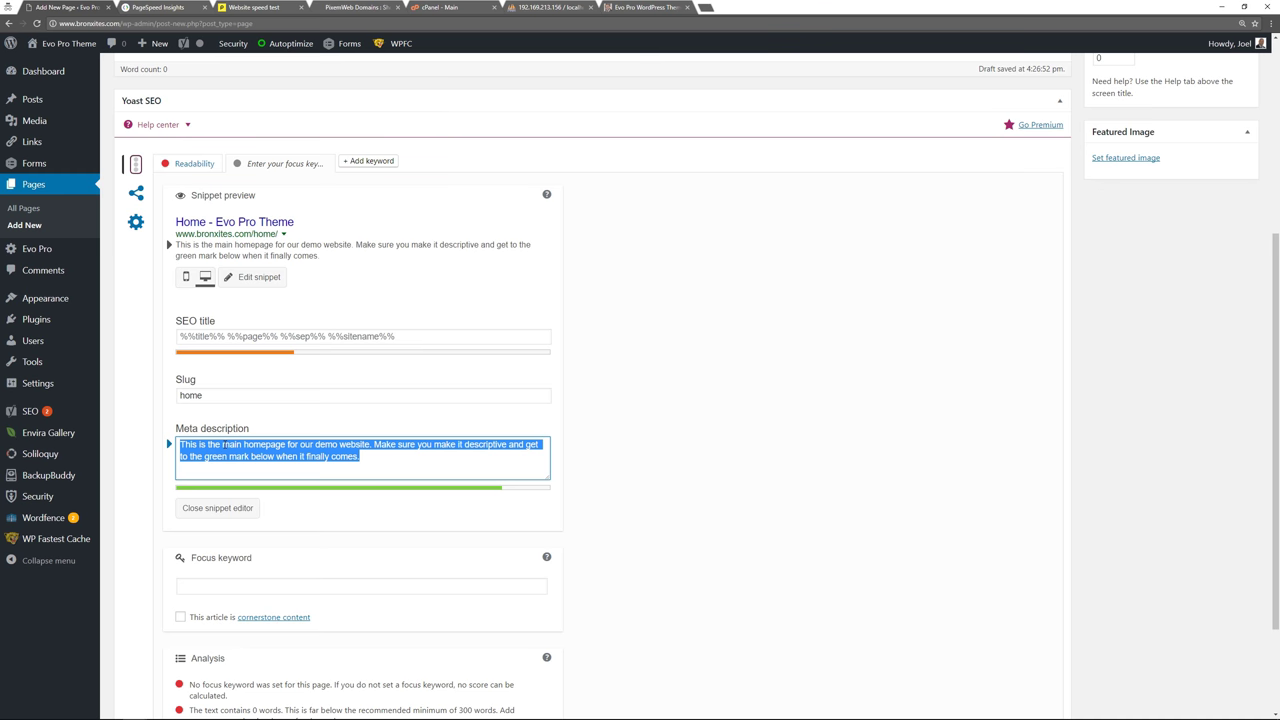
# - Keep the Default Template and publish the Home page
pyautogui.scroll(5, 1162, 350)
pyautogui.click(1162, 348)
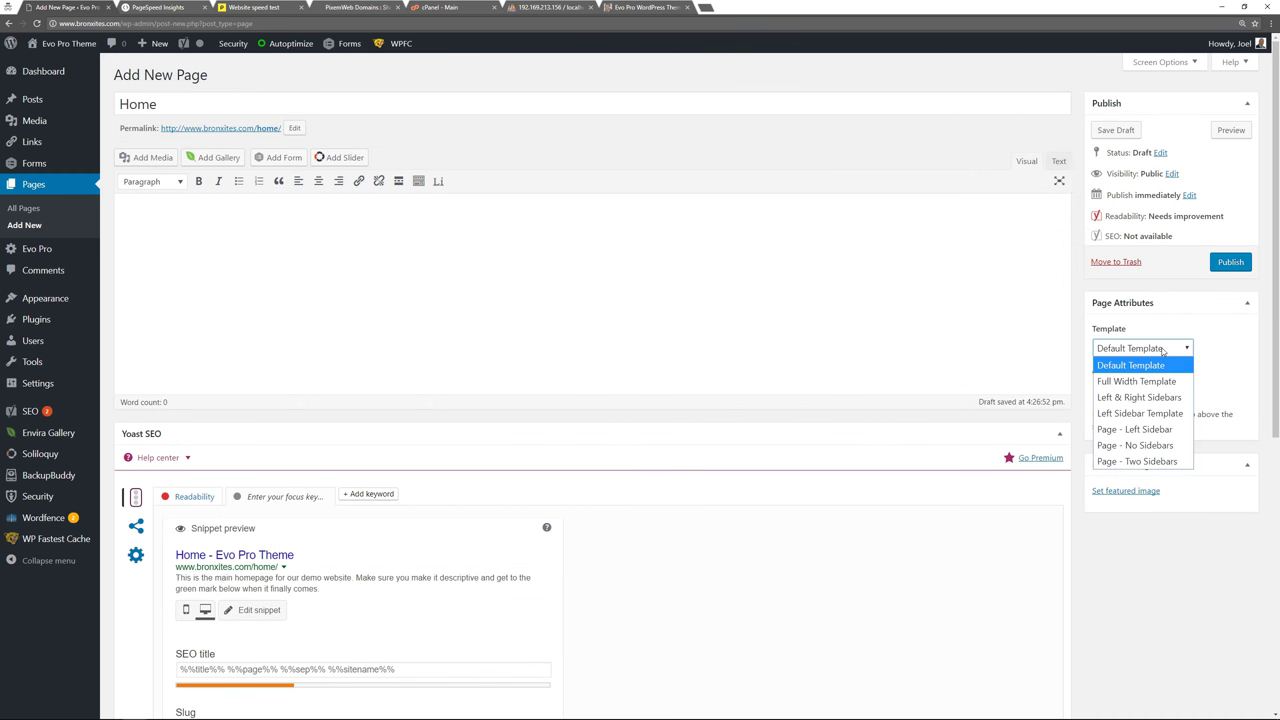
pyautogui.click(1162, 348)
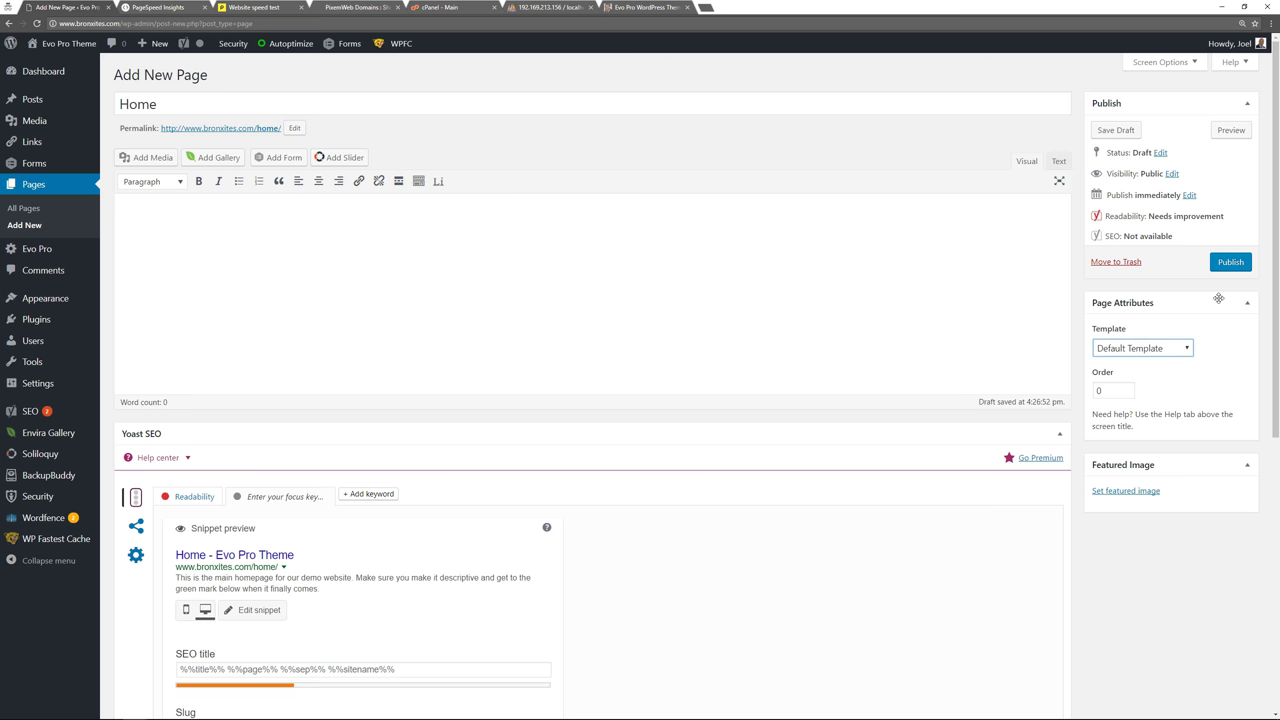
pyautogui.click(1230, 262)
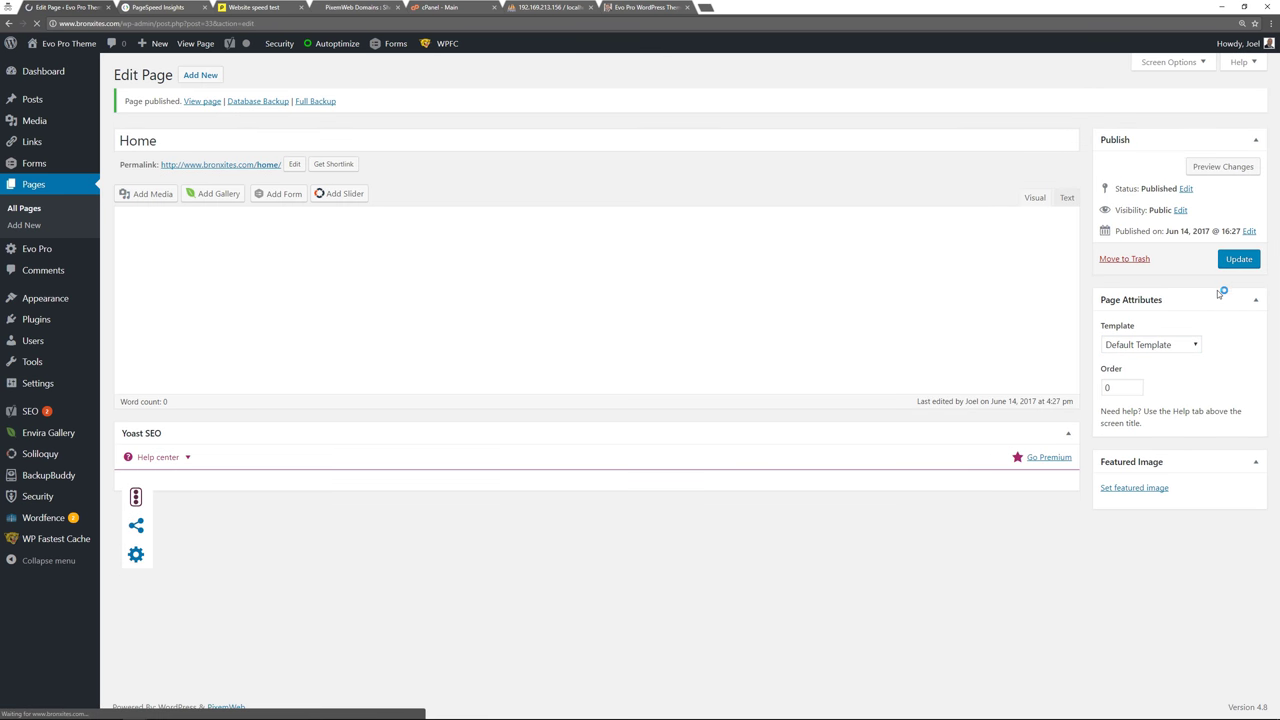
# - Title a new page 'Blog' and paste the meta description, changing 'homepage' to 'blog roll page'
pyautogui.click(207, 76)
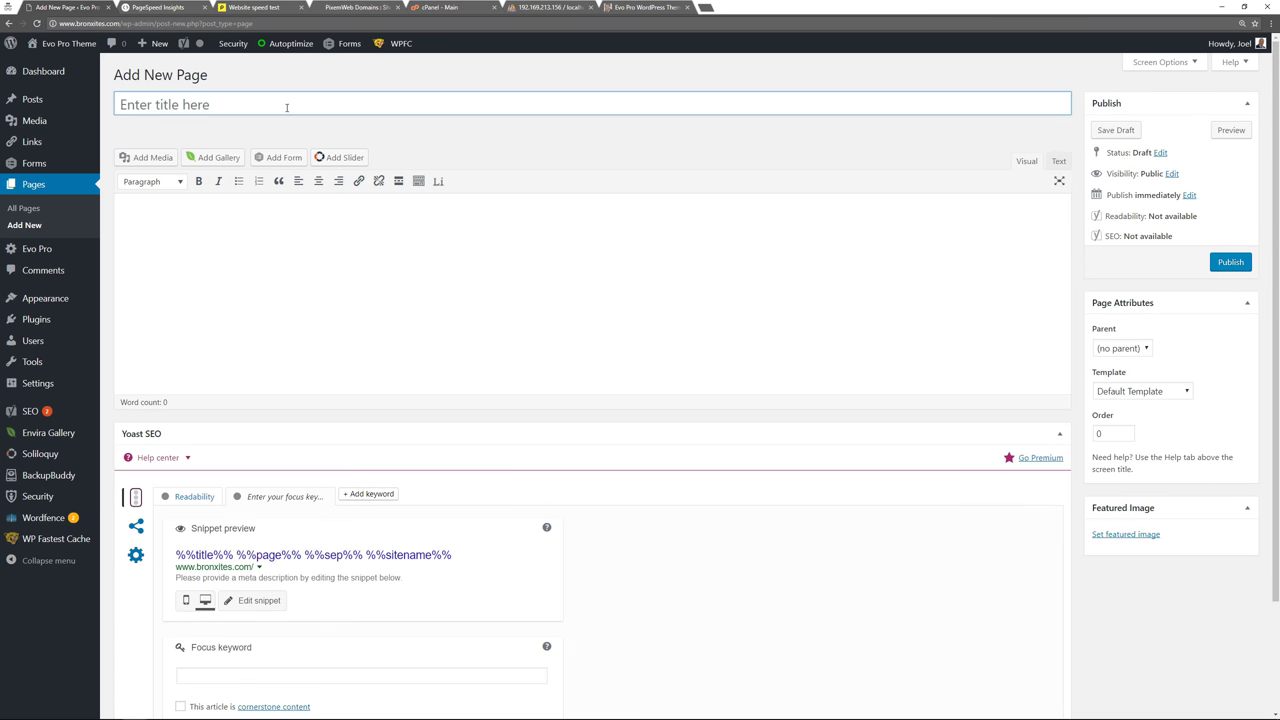
pyautogui.write('Blog')
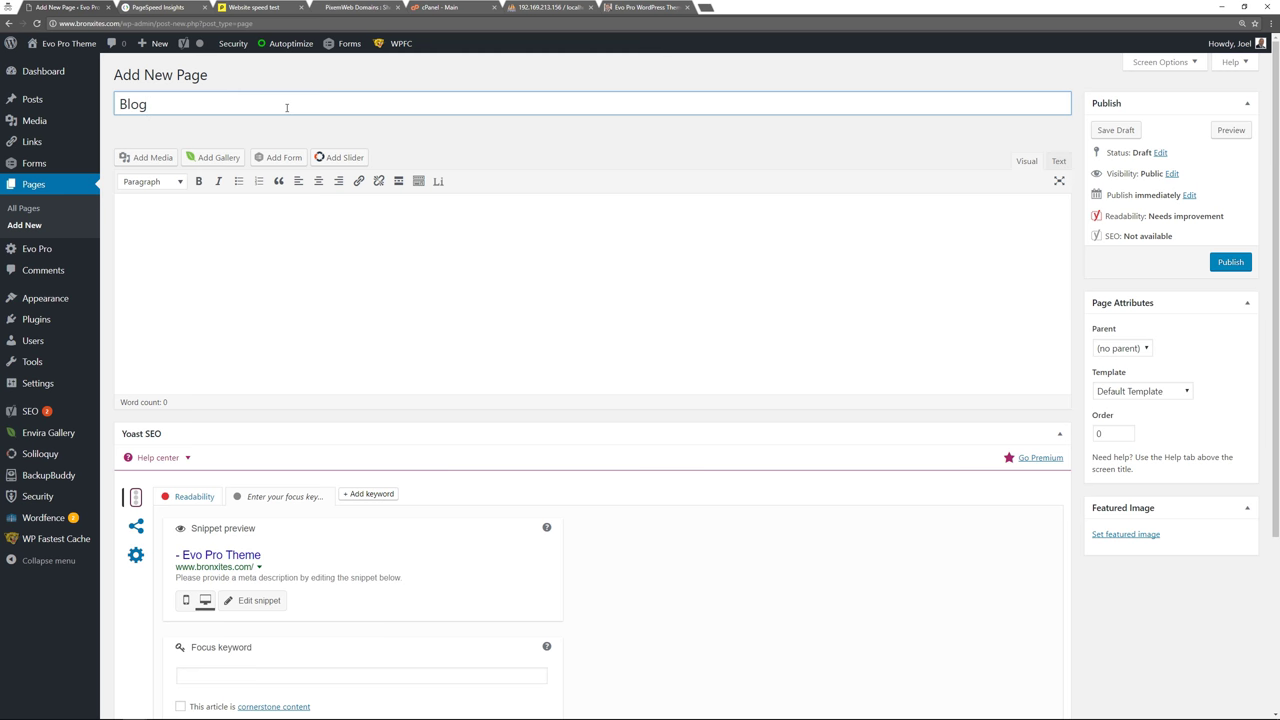
pyautogui.scroll(-3, 712, 500)
pyautogui.click(245, 362)
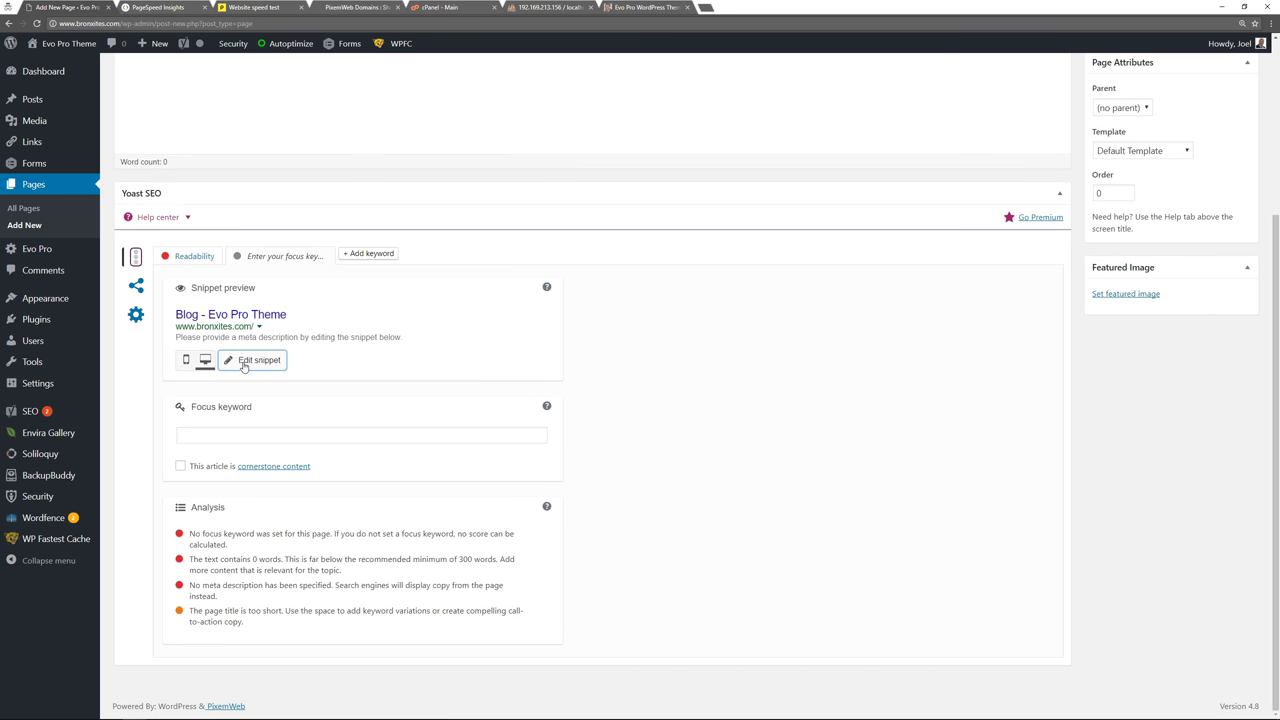
pyautogui.click(250, 535)
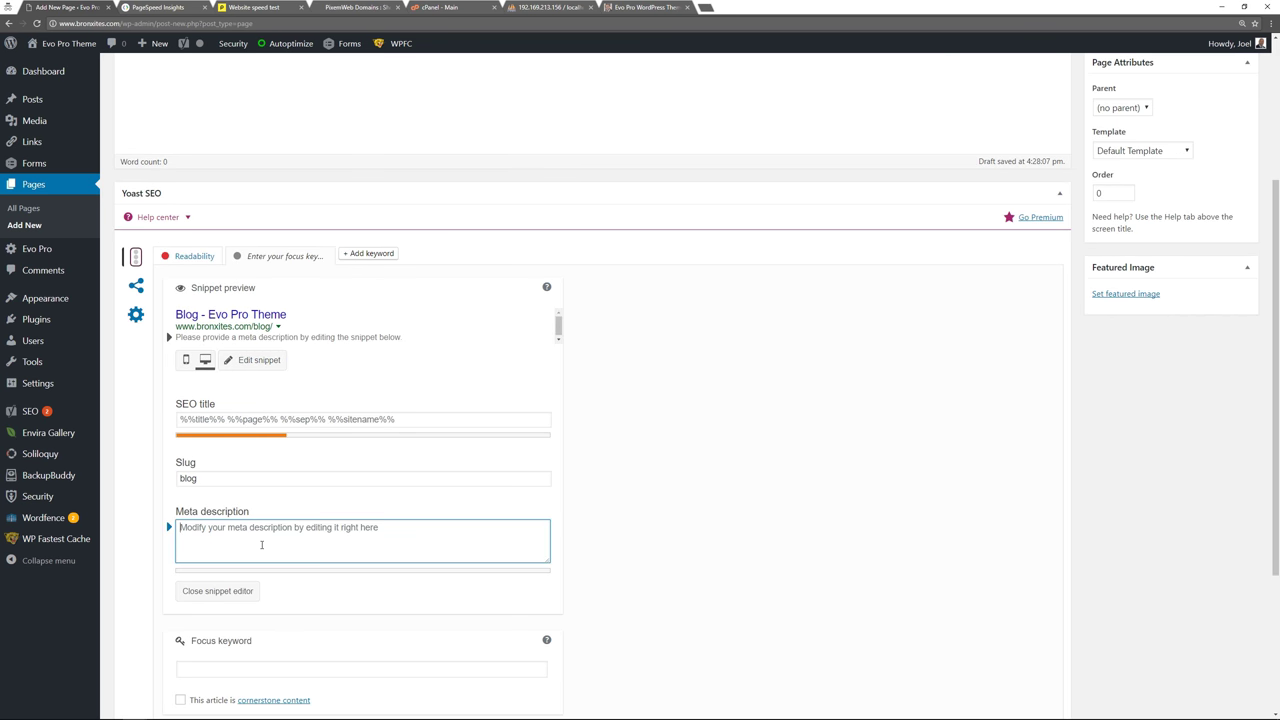
pyautogui.hotkey('ctrl', 'v')
pyautogui.doubleClick(232, 537)
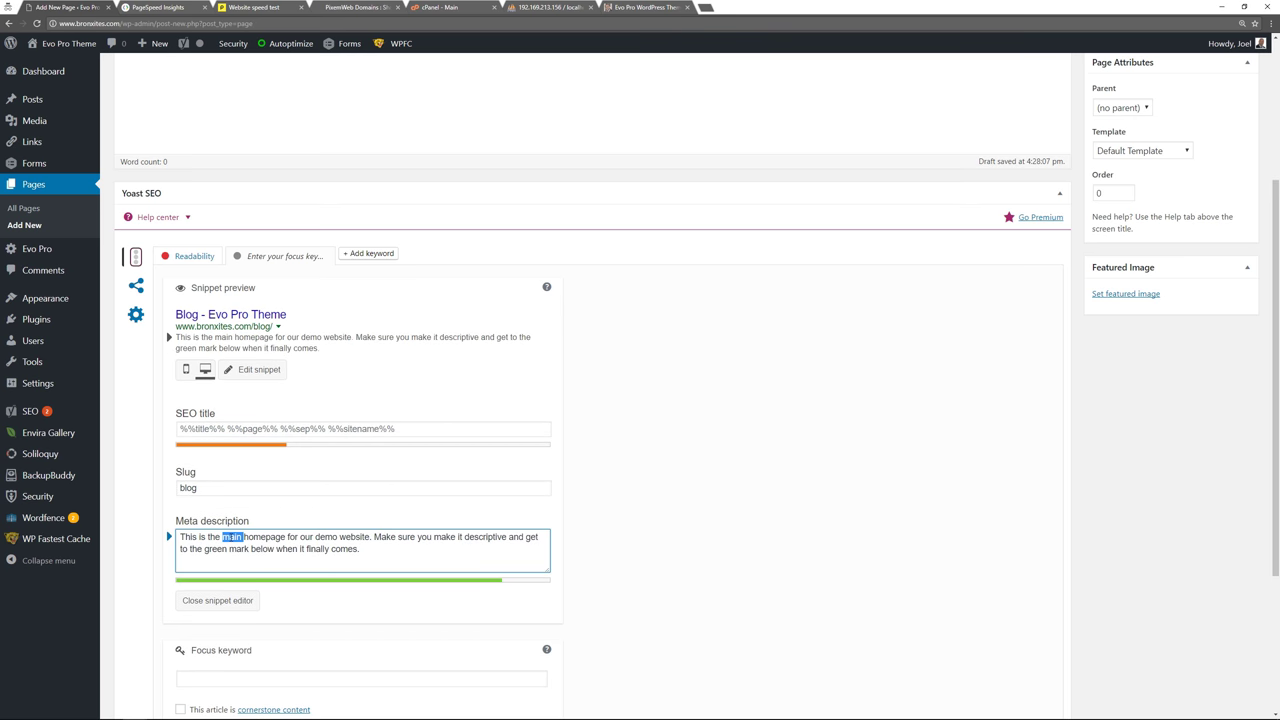
pyautogui.doubleClick(262, 537)
pyautogui.write('blog roll page')
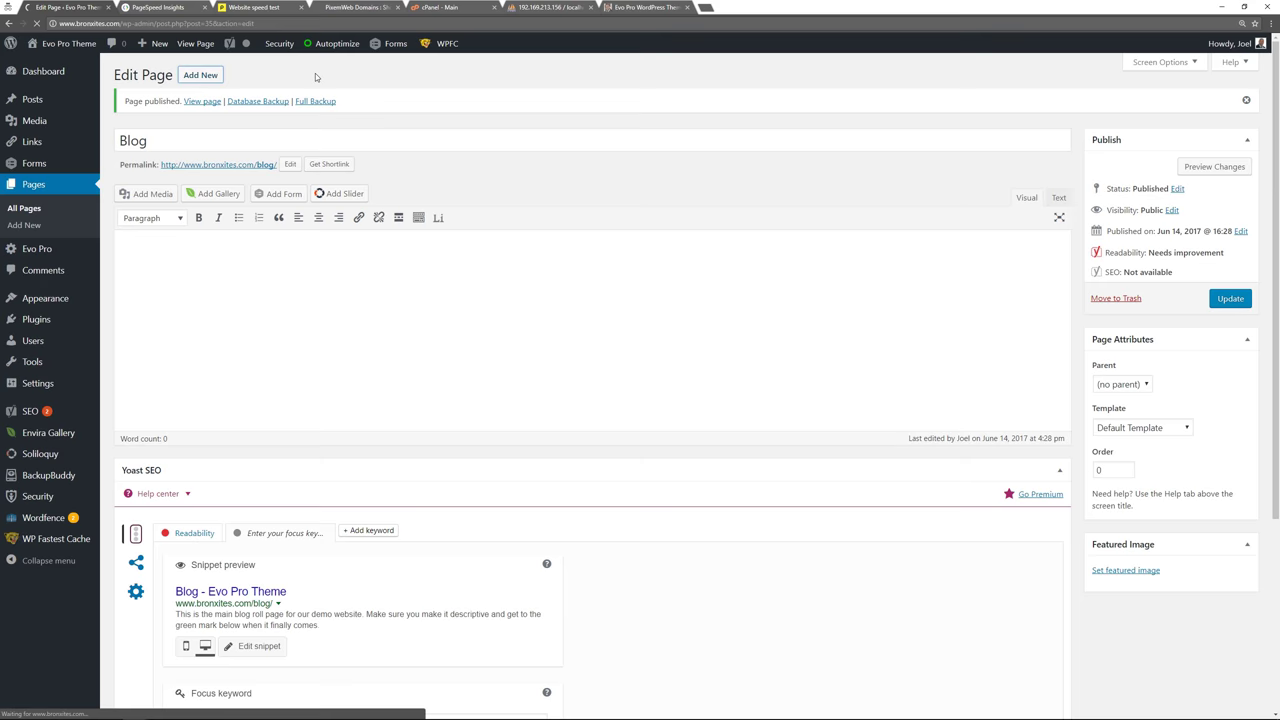
# - Publish the Blog page and title a new page 'Services'
pyautogui.click(270, 75)
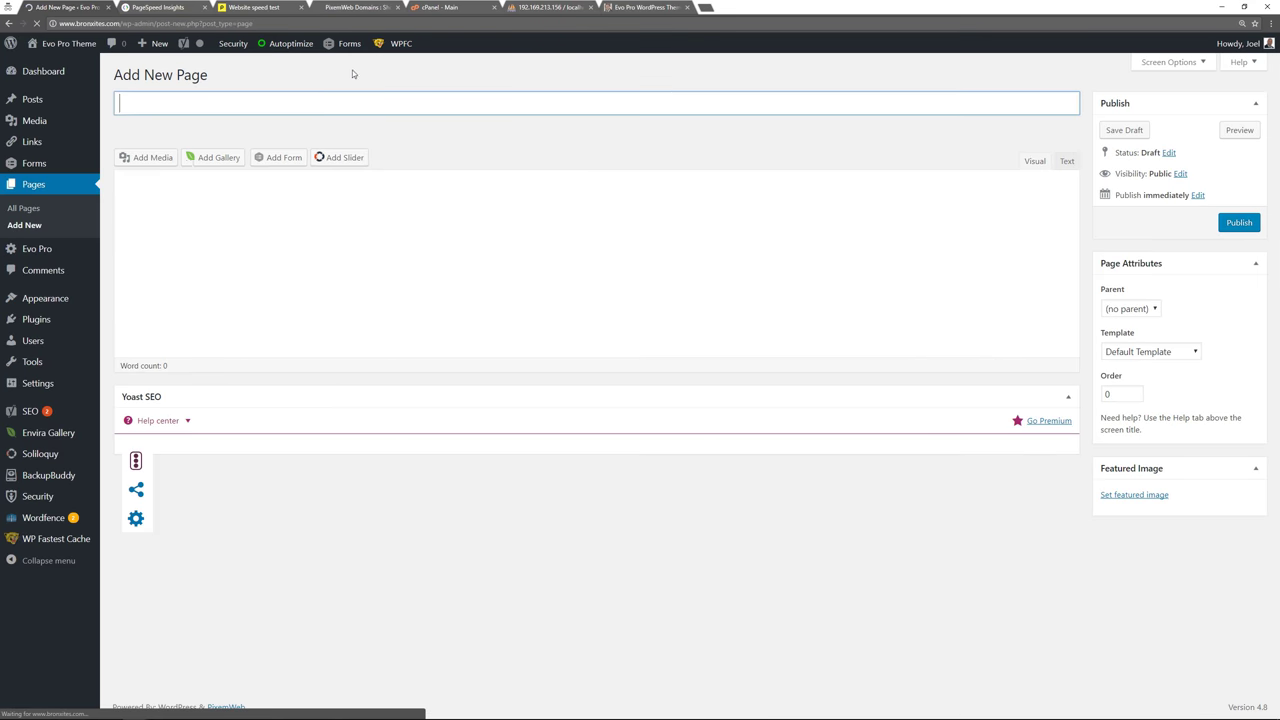
pyautogui.write('Services')
pyautogui.click(278, 218)
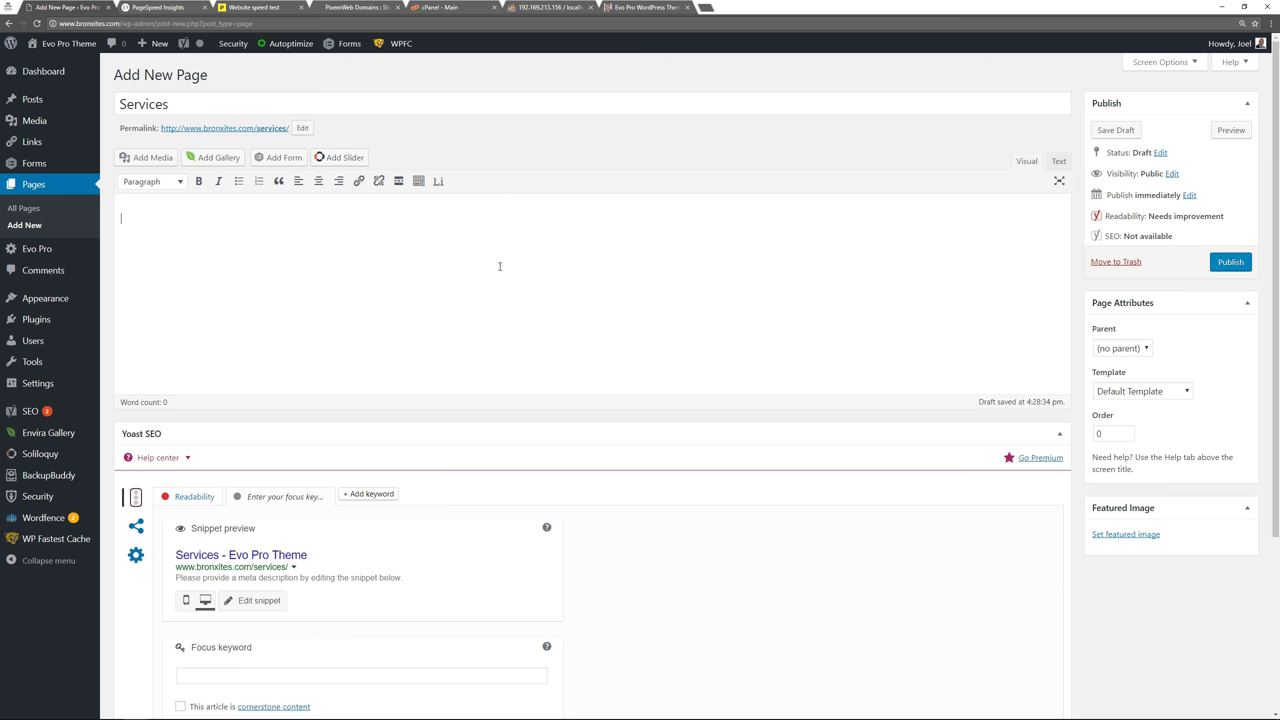
# - Insert 130 words of lorem ipsum with an empty line above it
pyautogui.hotkey('ctrl', 'shift', 'l')
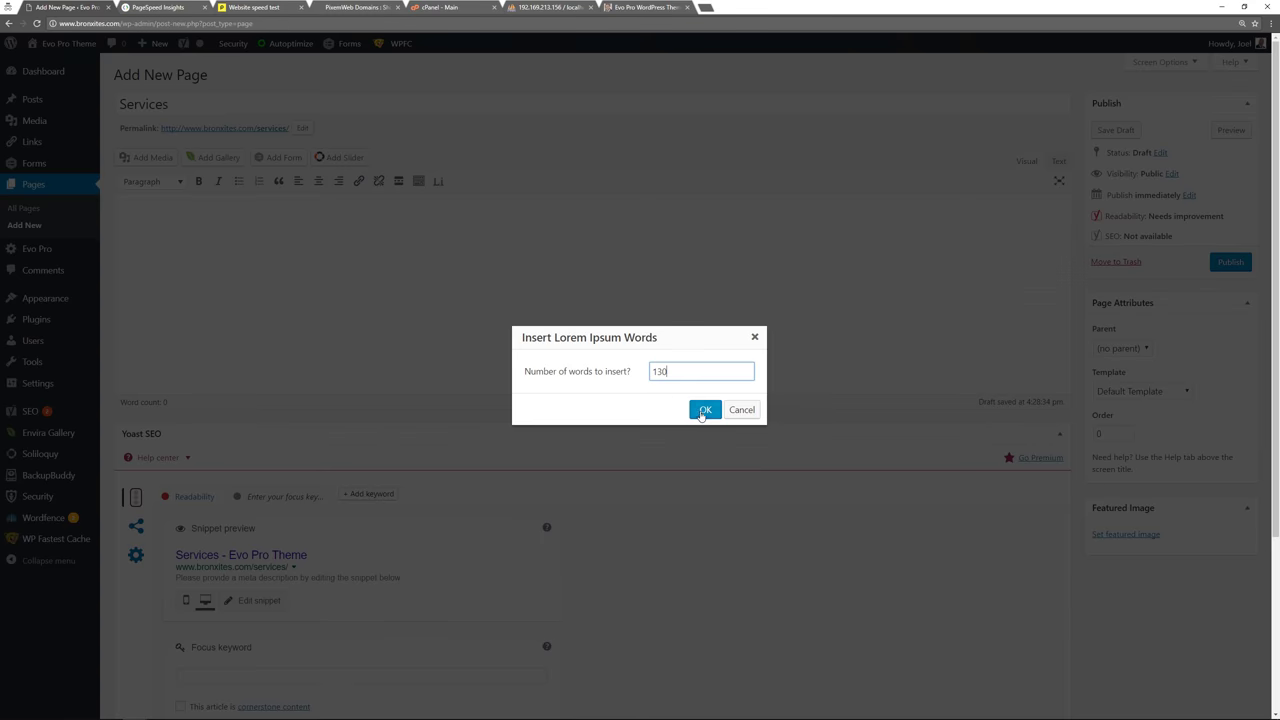
pyautogui.click(703, 411)
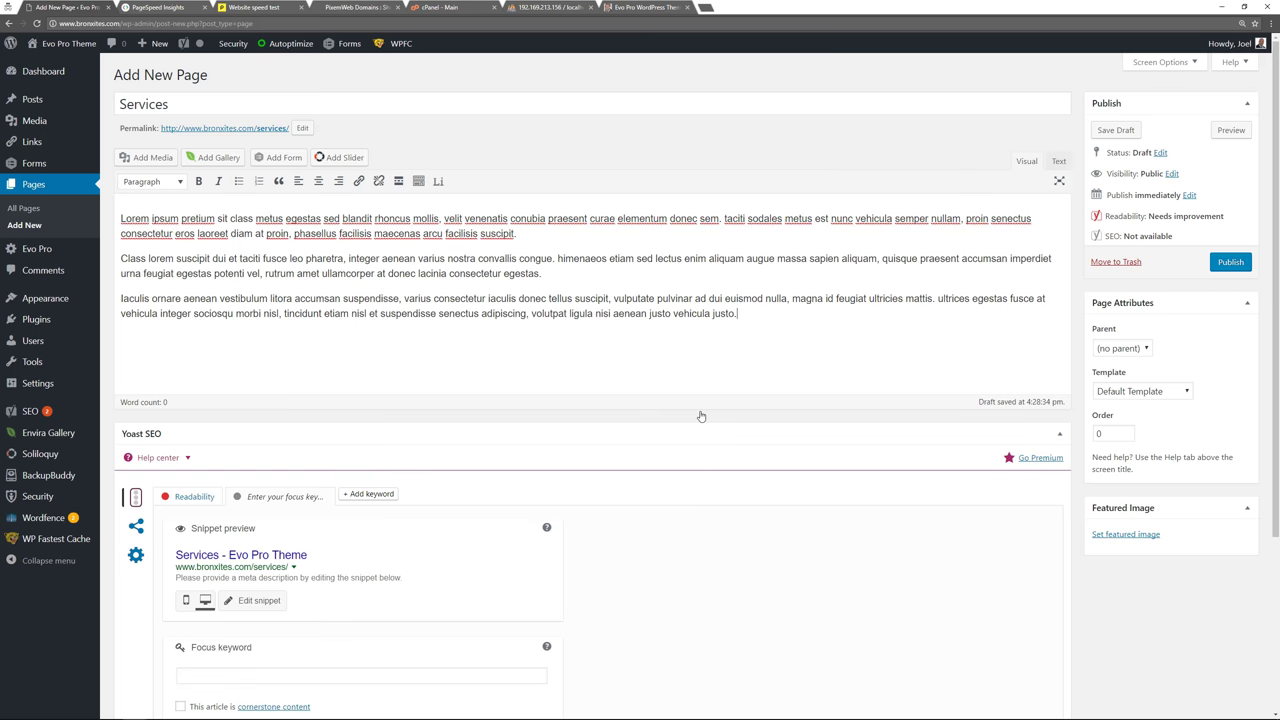
pyautogui.click(122, 218)
pyautogui.press('Return')
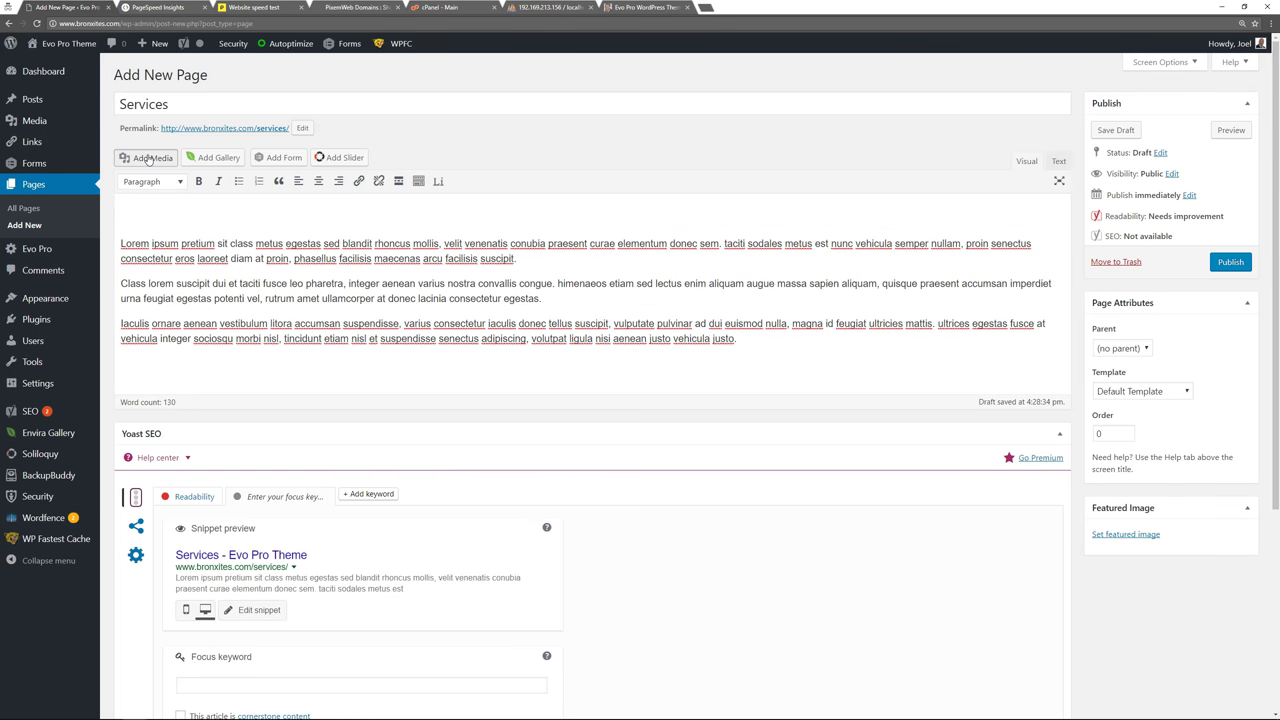
# - Insert the cliff-lined blue cove photo at the top of the Services page
pyautogui.click(146, 157)
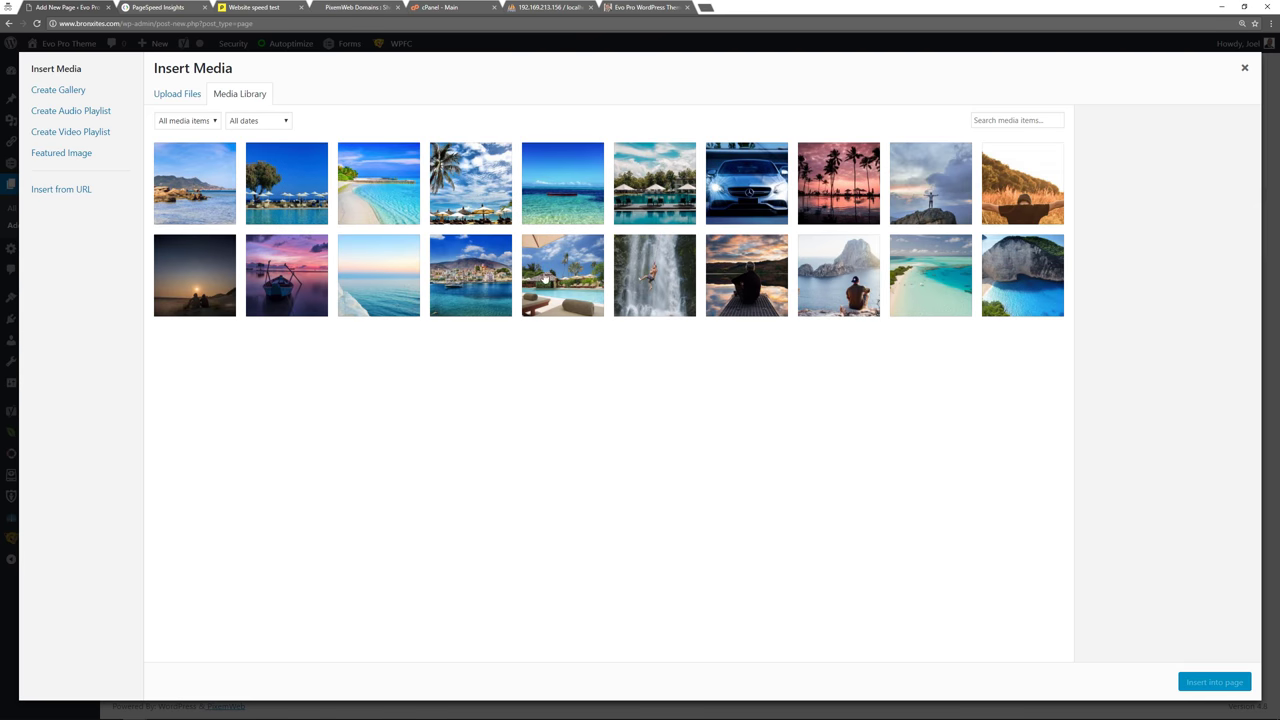
pyautogui.click(1022, 275)
pyautogui.click(1213, 683)
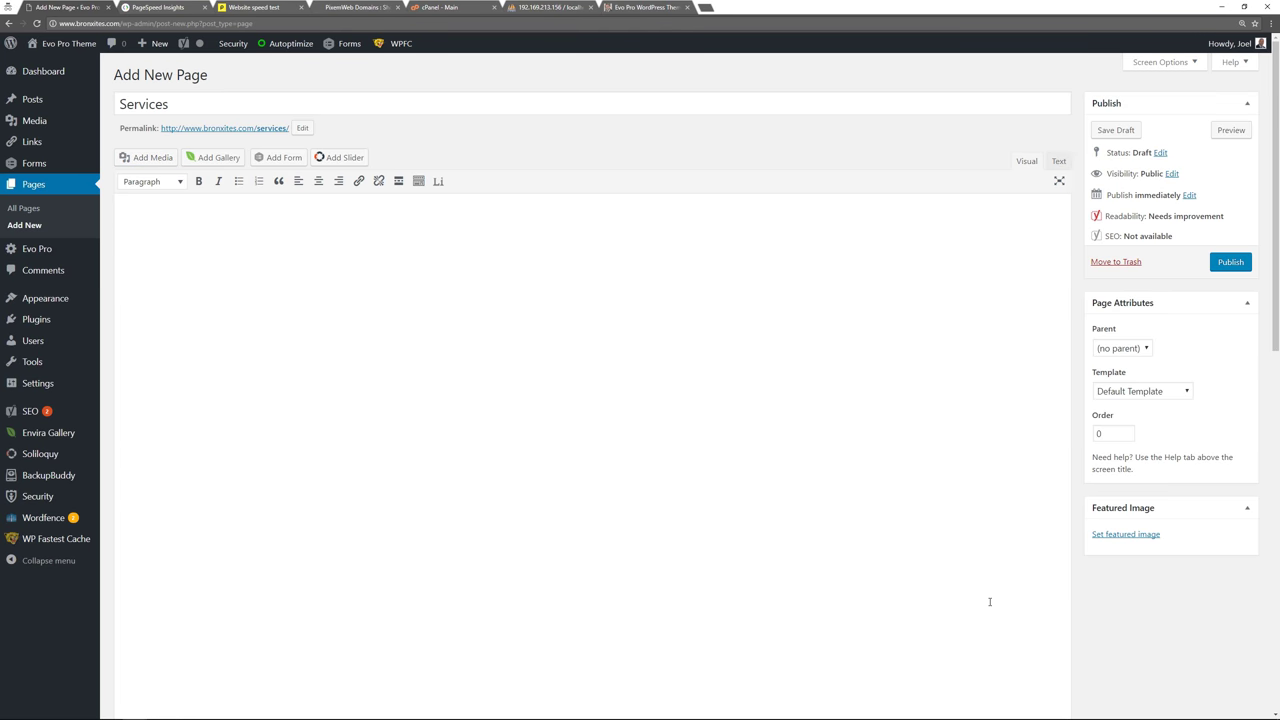
pyautogui.scroll(-5, 211, 459)
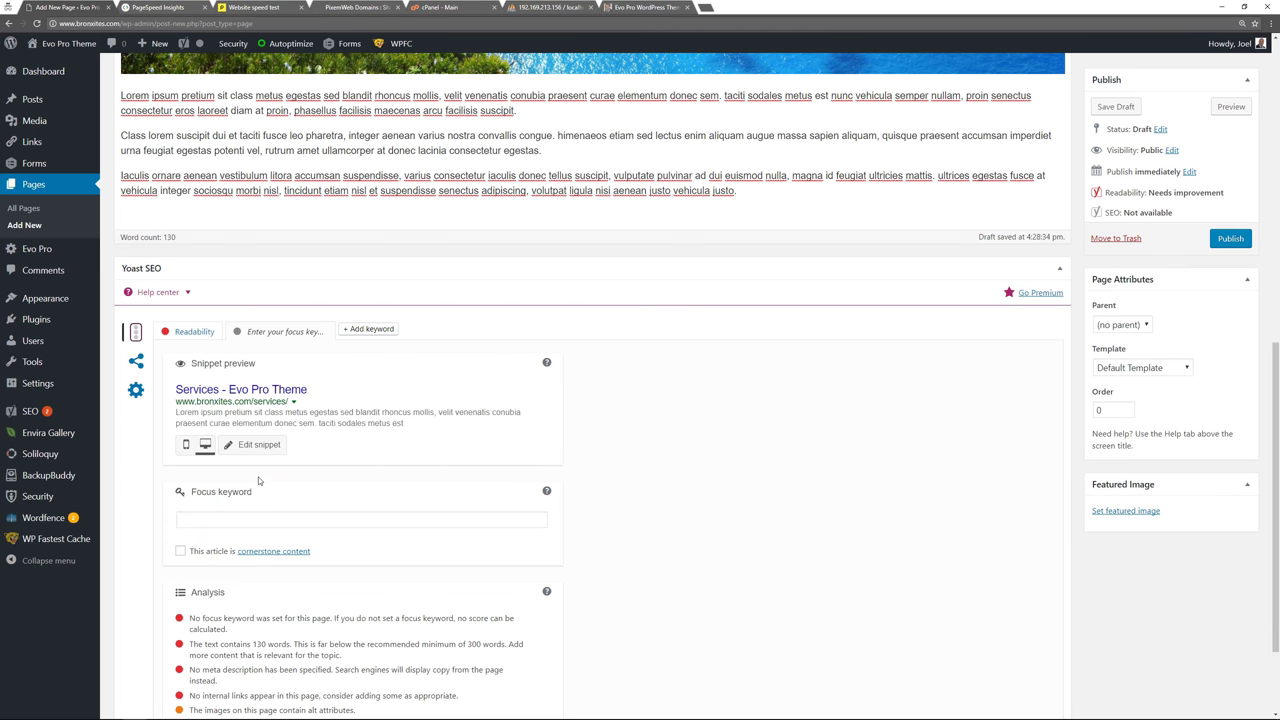
pyautogui.moveTo(738, 196); pyautogui.dragTo(404, 178)
# - Paste the meta description, set the Page - No Sidebars template, and publish Services
pyautogui.click(254, 444)
pyautogui.click(242, 617)
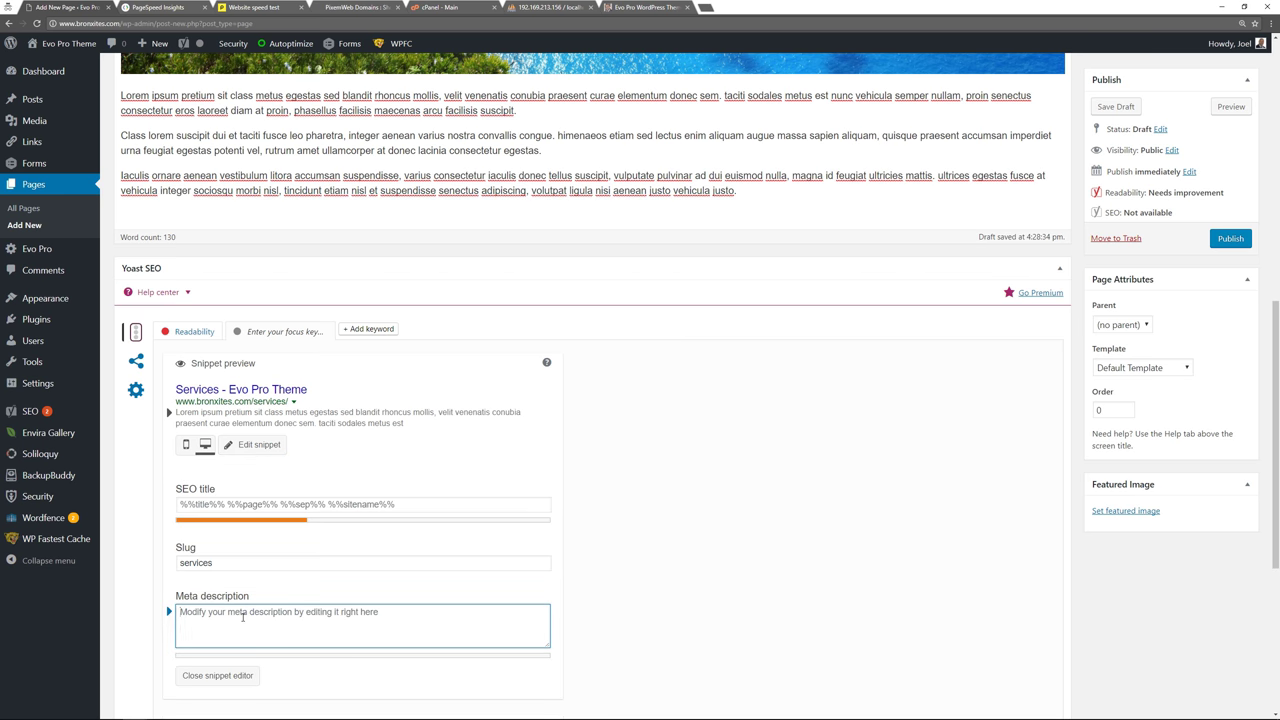
pyautogui.write('This is the main homepage for our demo website. Make sure you make it descriptive and get to the green mark below when it finally comes.')
pyautogui.scroll(1, 812, 462)
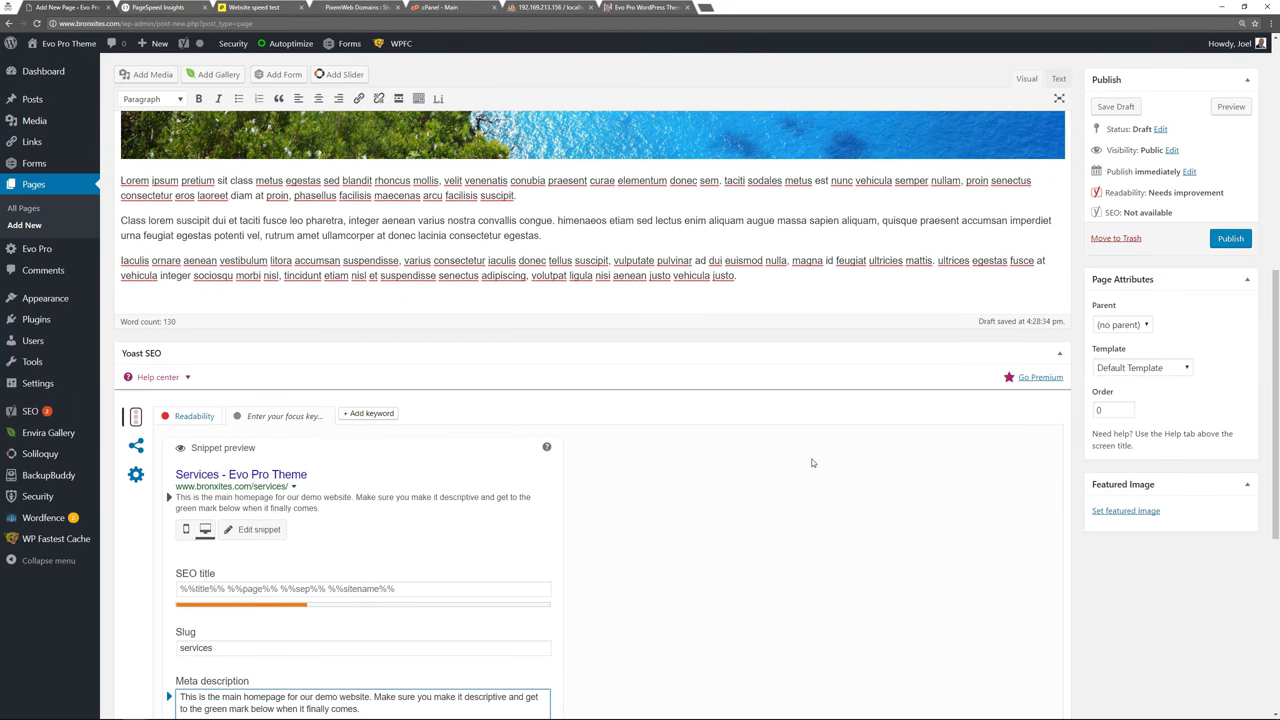
pyautogui.click(1142, 367)
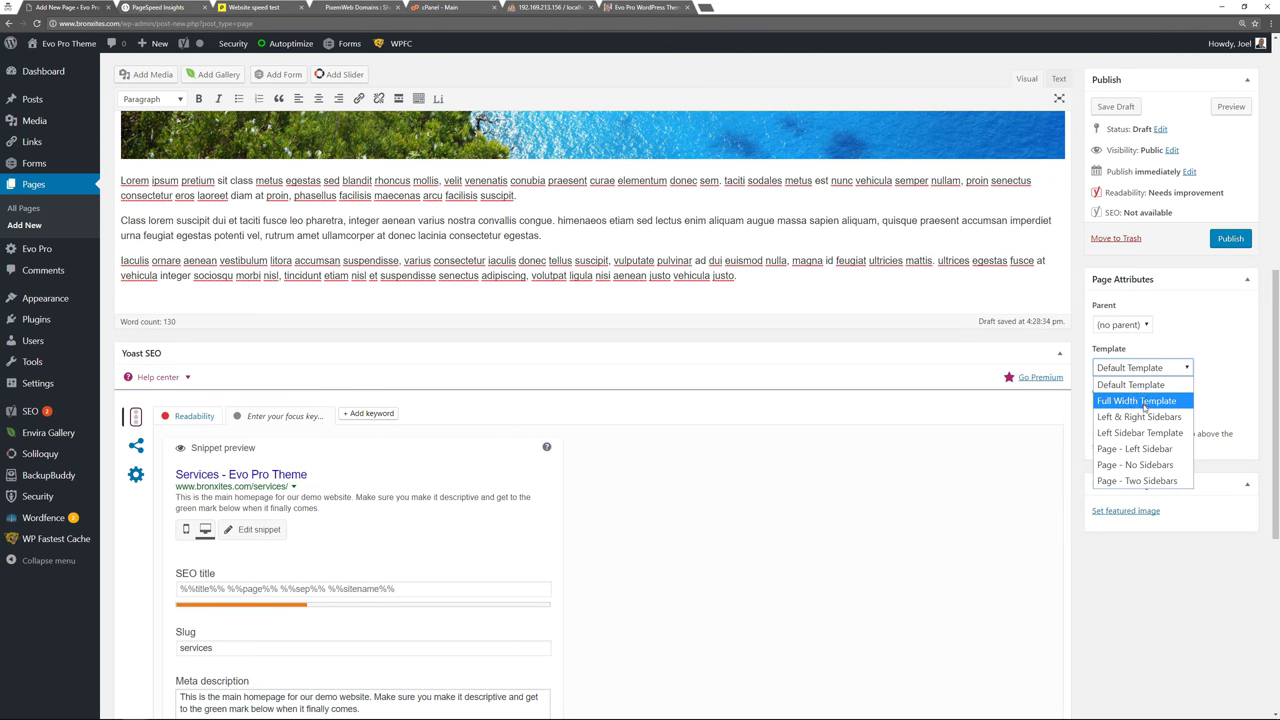
pyautogui.click(1135, 464)
pyautogui.click(1230, 238)
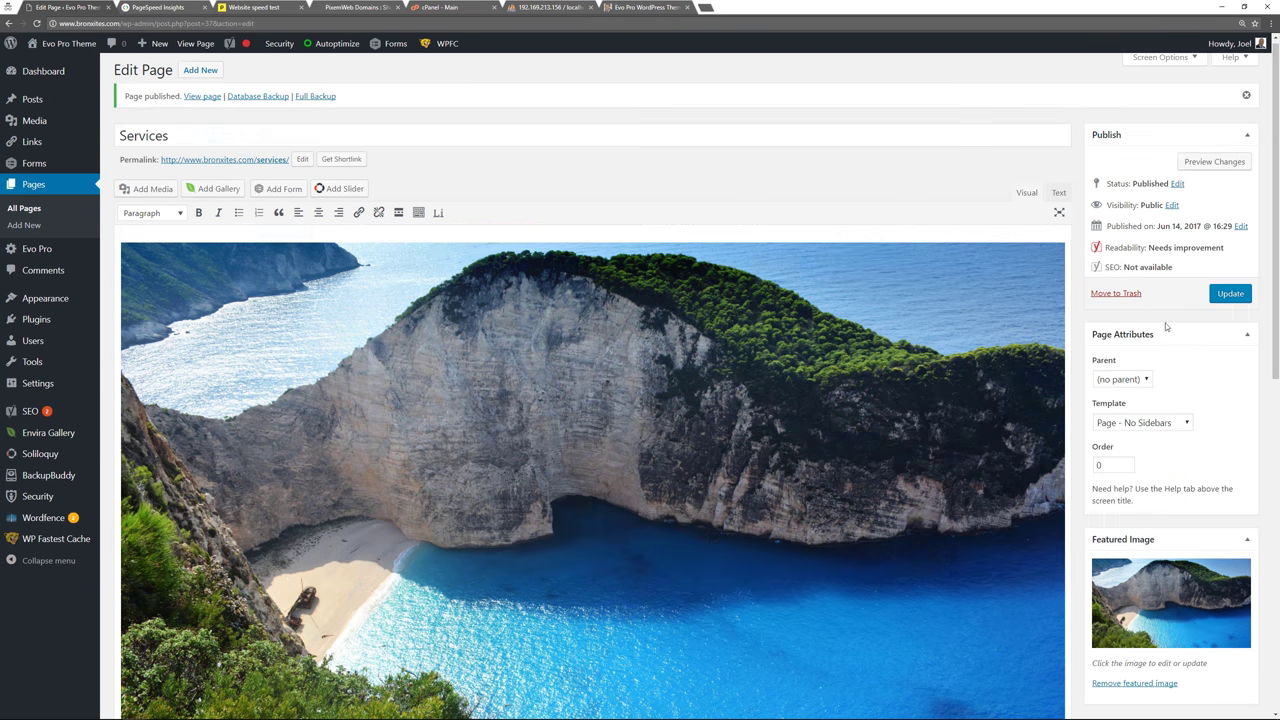
# - Update the Services page and begin a fresh blank page
pyautogui.scroll(-1, 1174, 363)
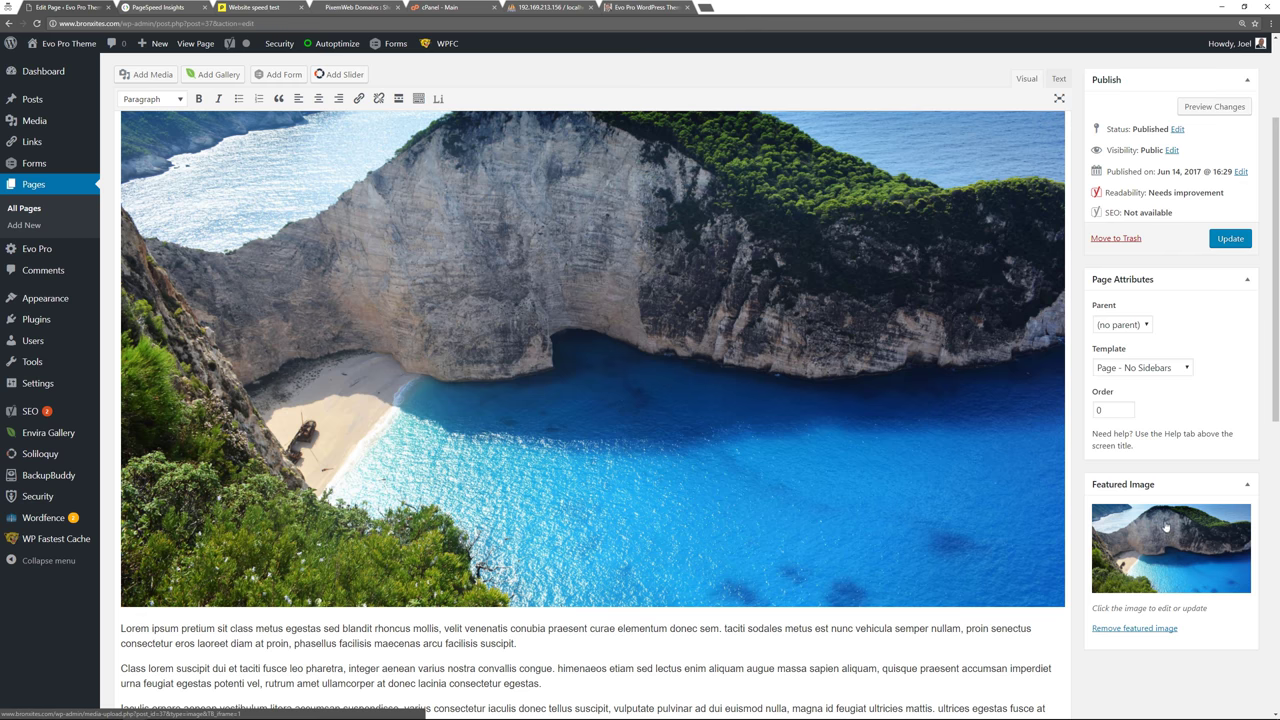
pyautogui.click(1224, 238)
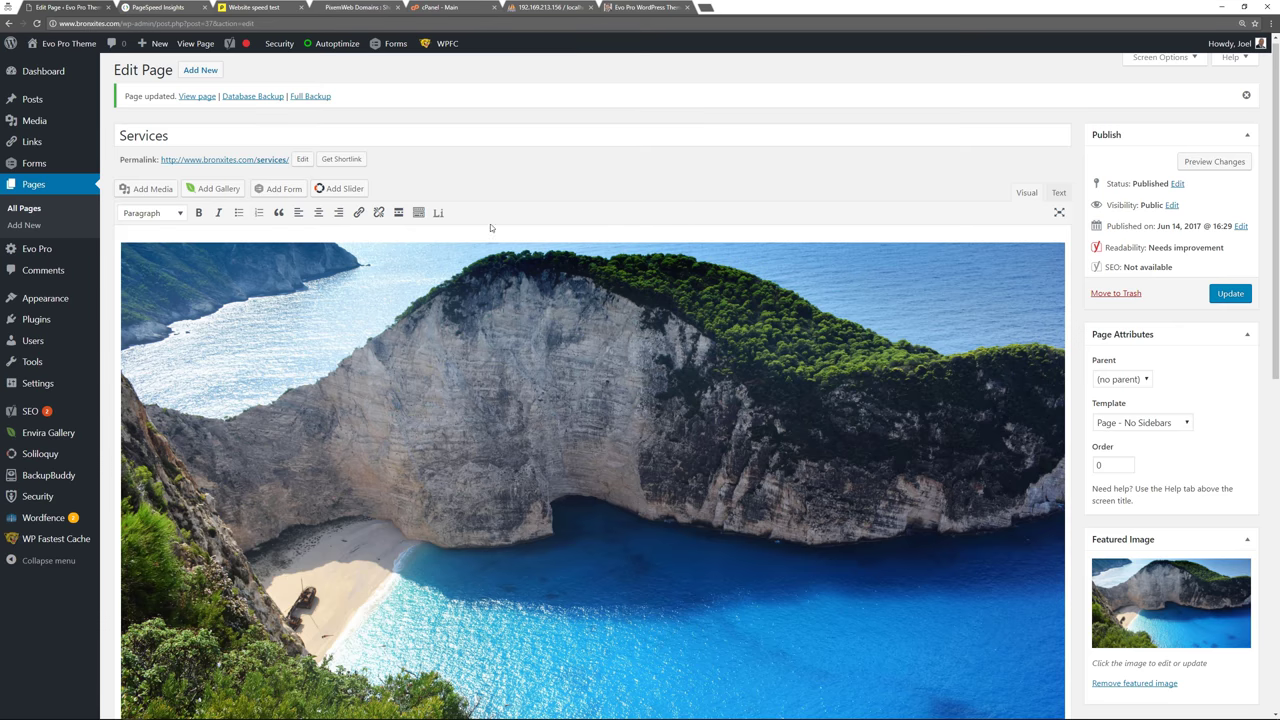
pyautogui.click(200, 72)
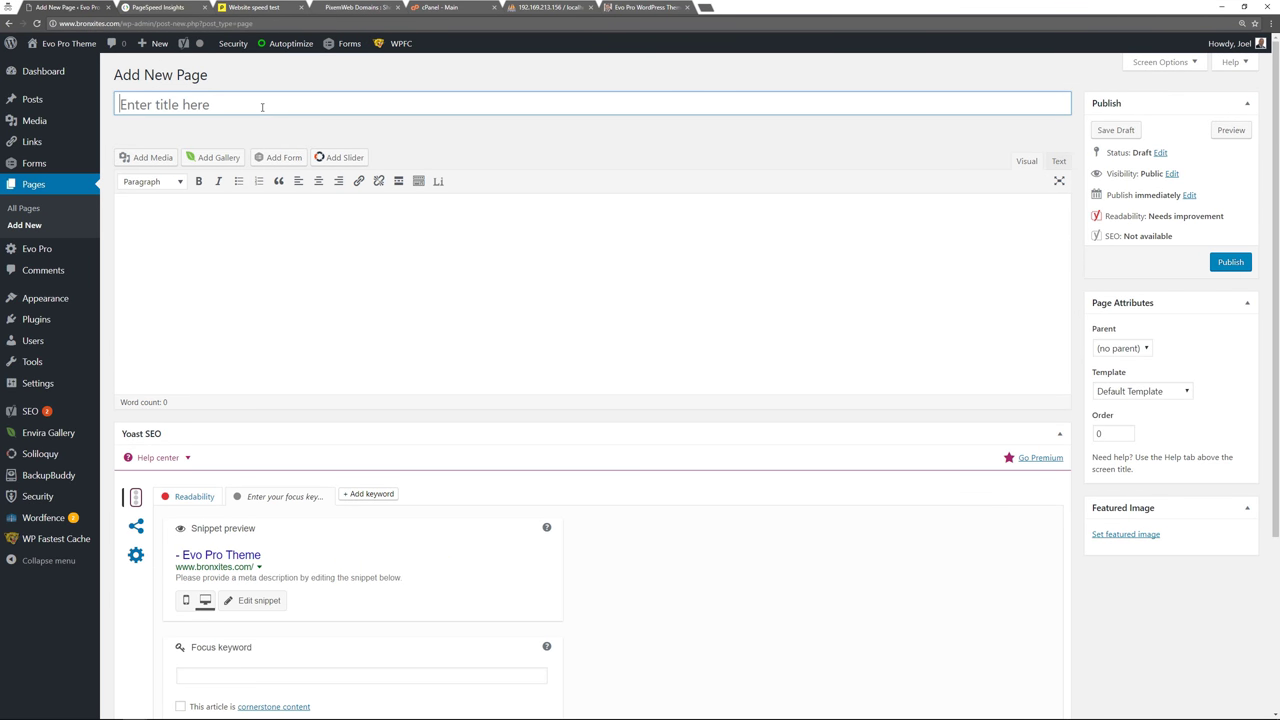
# - Title the page 'About', embed the Contact form without title or description, and update it
pyautogui.write('About')
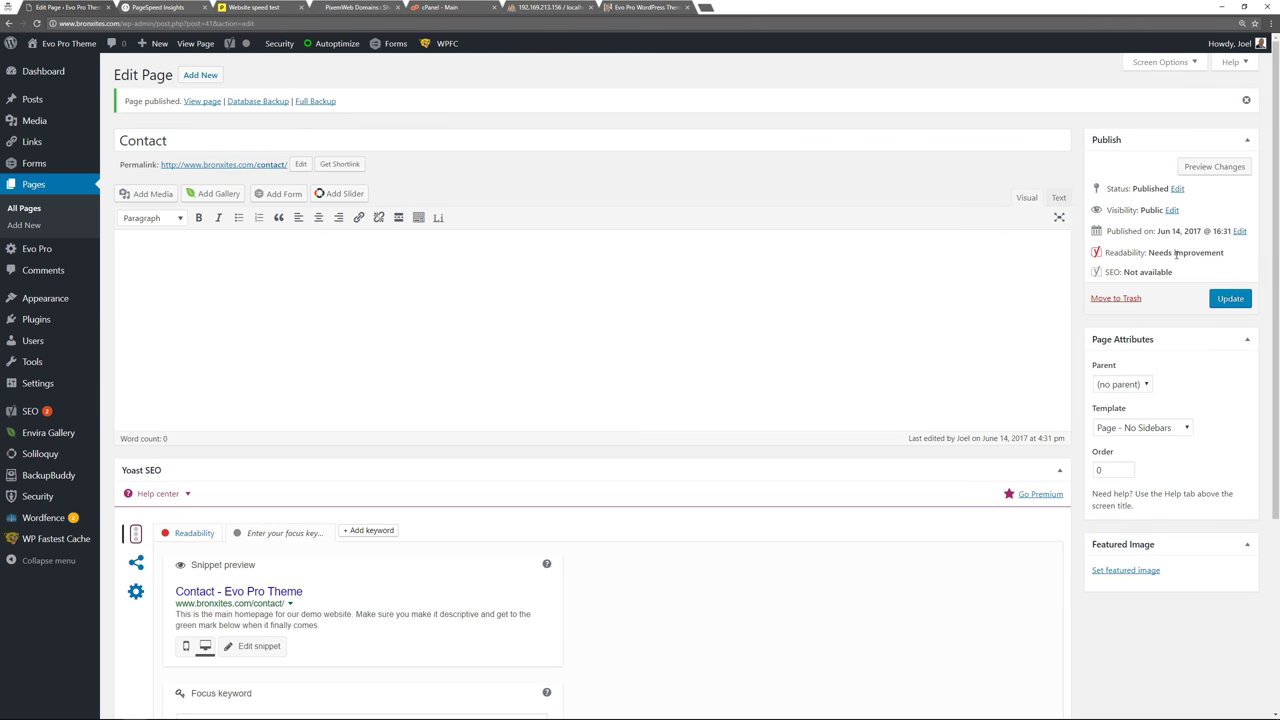
pyautogui.click(282, 194)
pyautogui.click(448, 162)
pyautogui.click(435, 189)
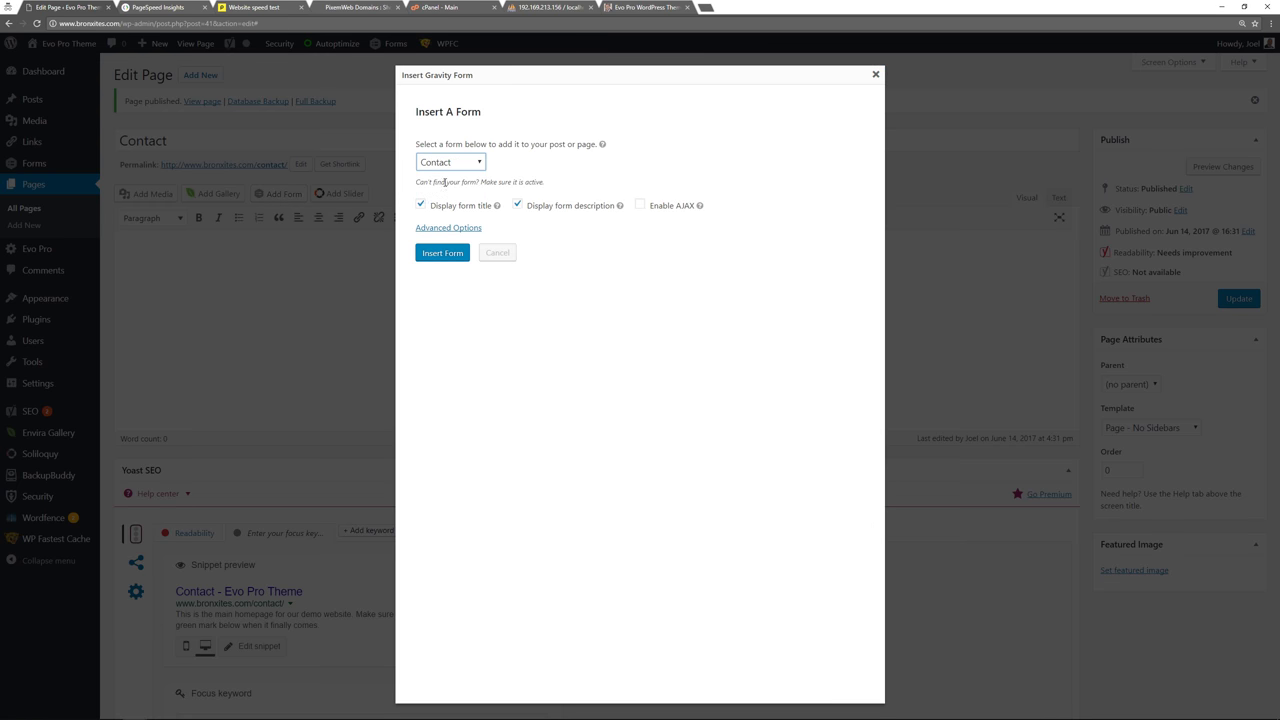
pyautogui.click(421, 205)
pyautogui.click(517, 205)
pyautogui.click(462, 253)
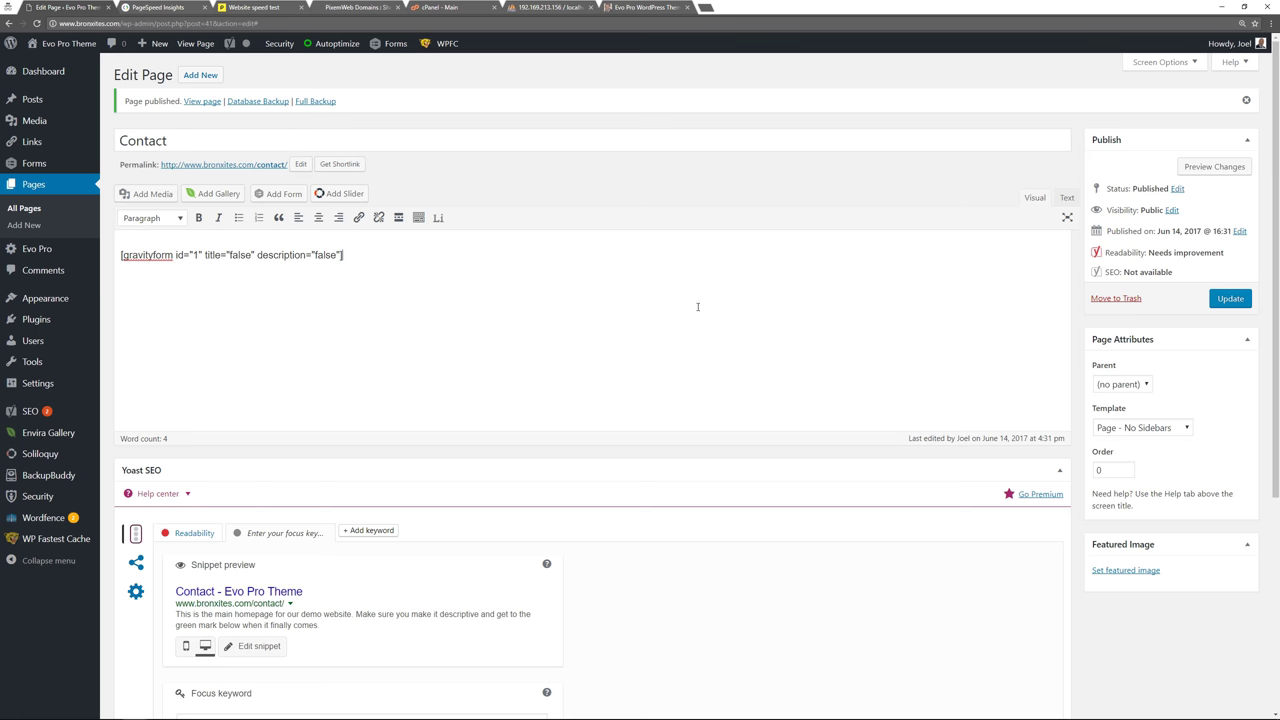
pyautogui.click(1226, 299)
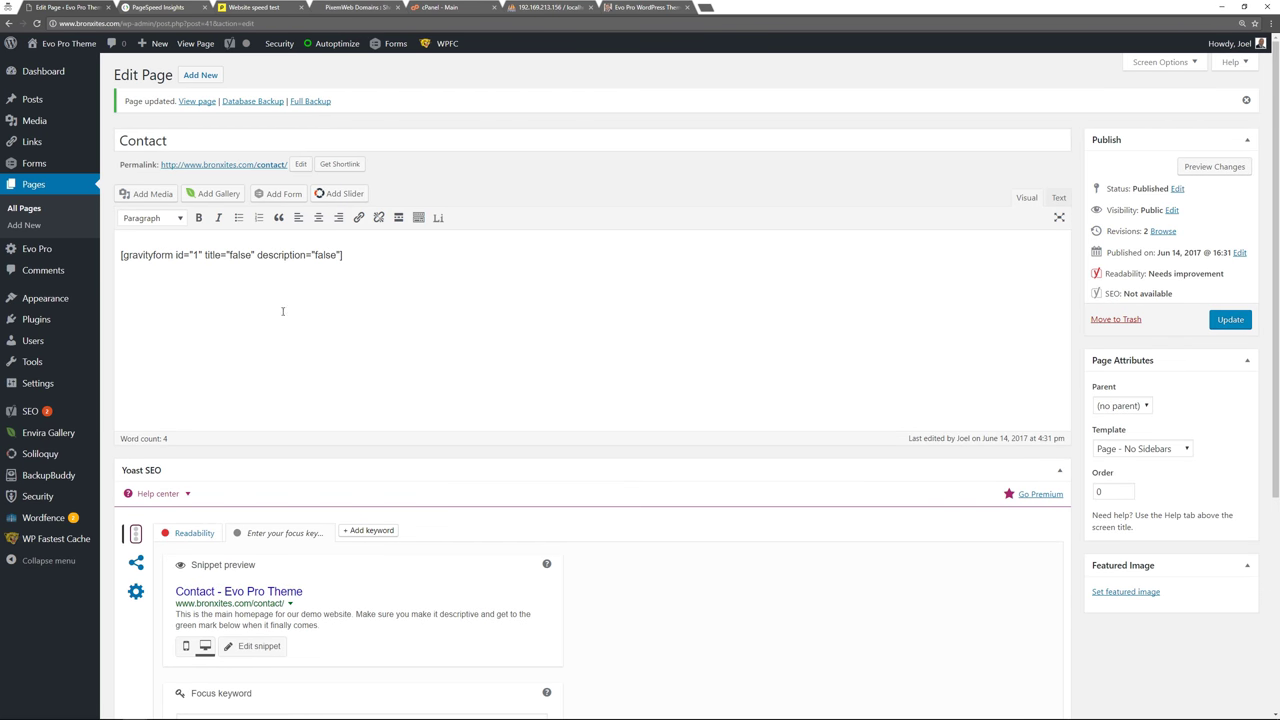
# - Set static front page Home, posts page Blog, 9 posts per page, and Summary in feeds
pyautogui.moveTo(60, 383)
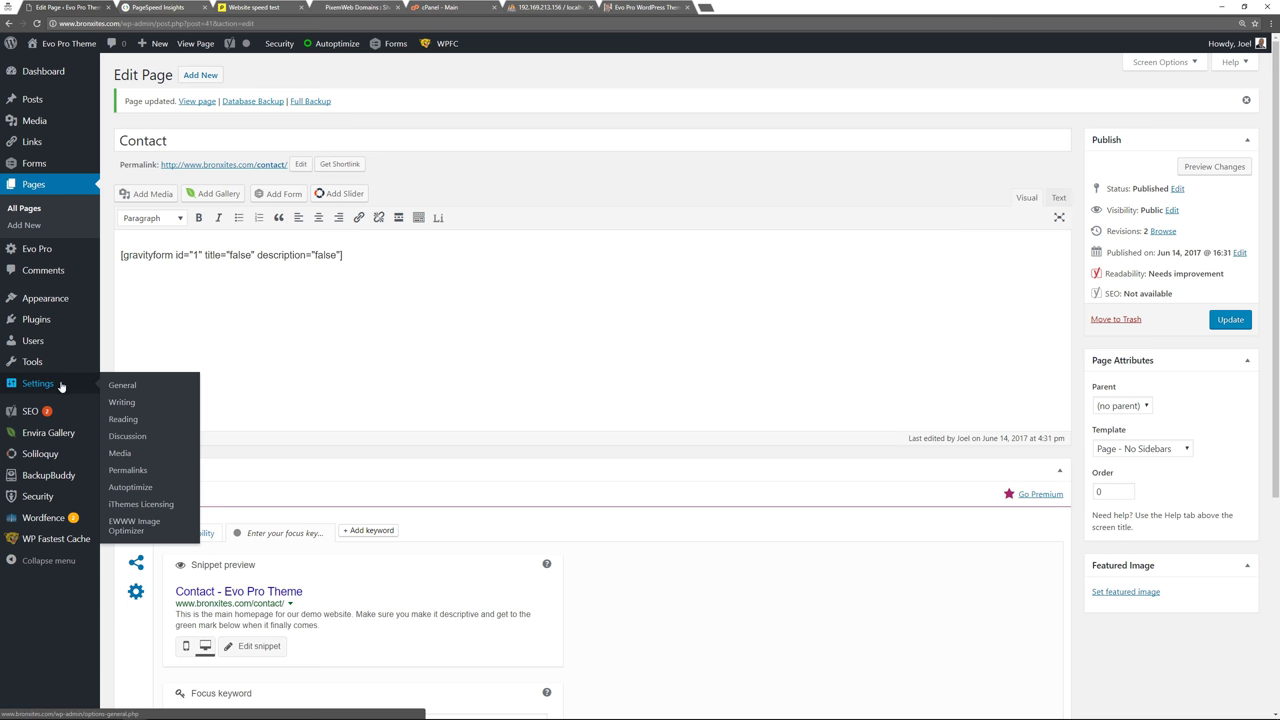
pyautogui.click(153, 500)
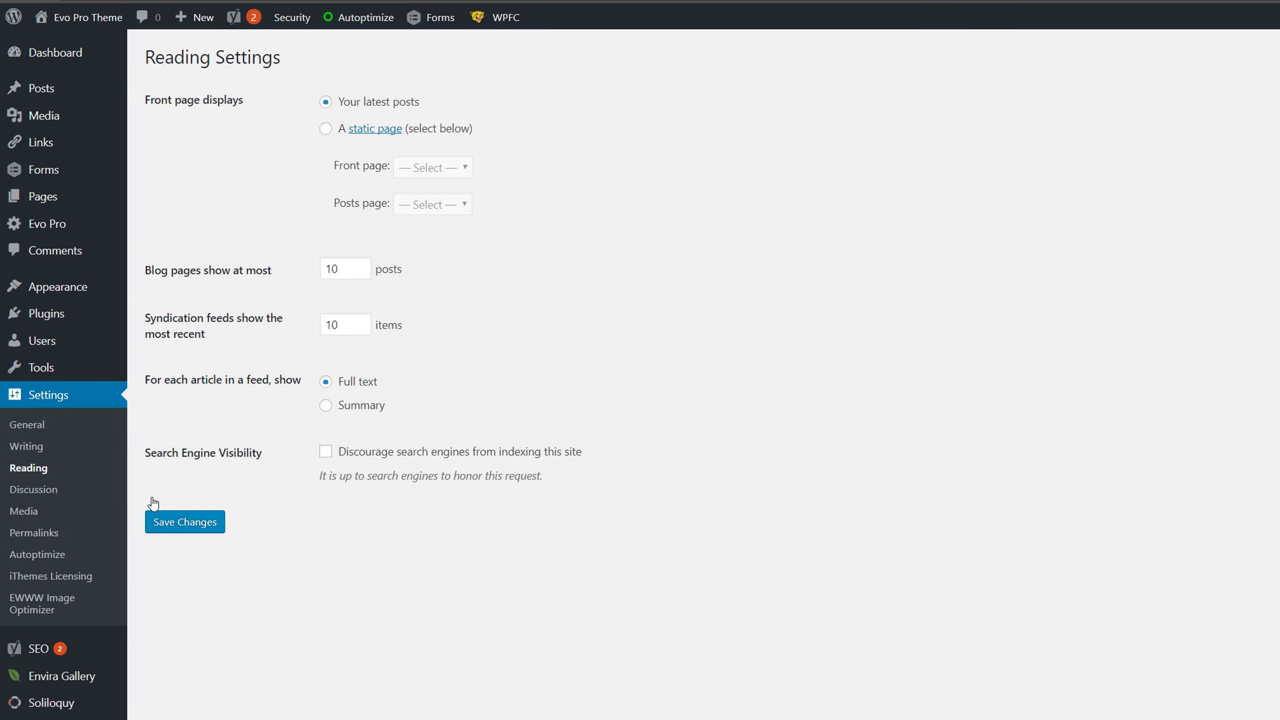
pyautogui.click(326, 130)
pyautogui.click(425, 168)
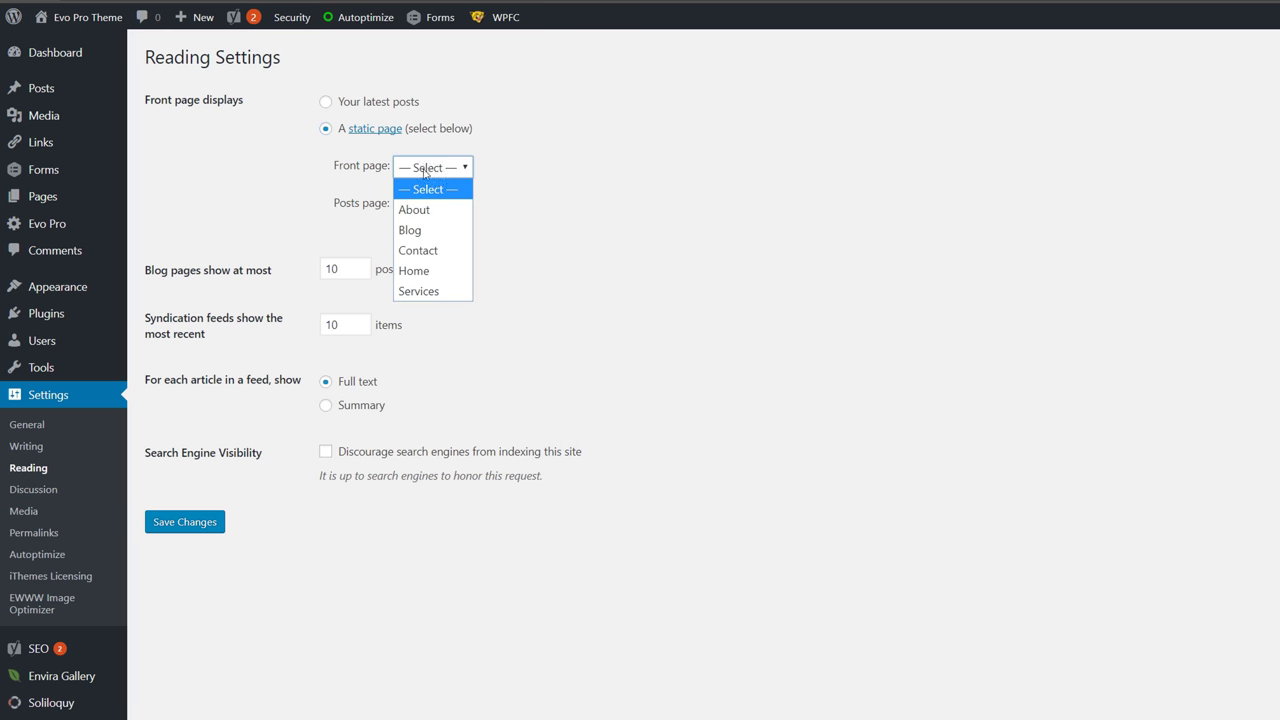
pyautogui.click(419, 280)
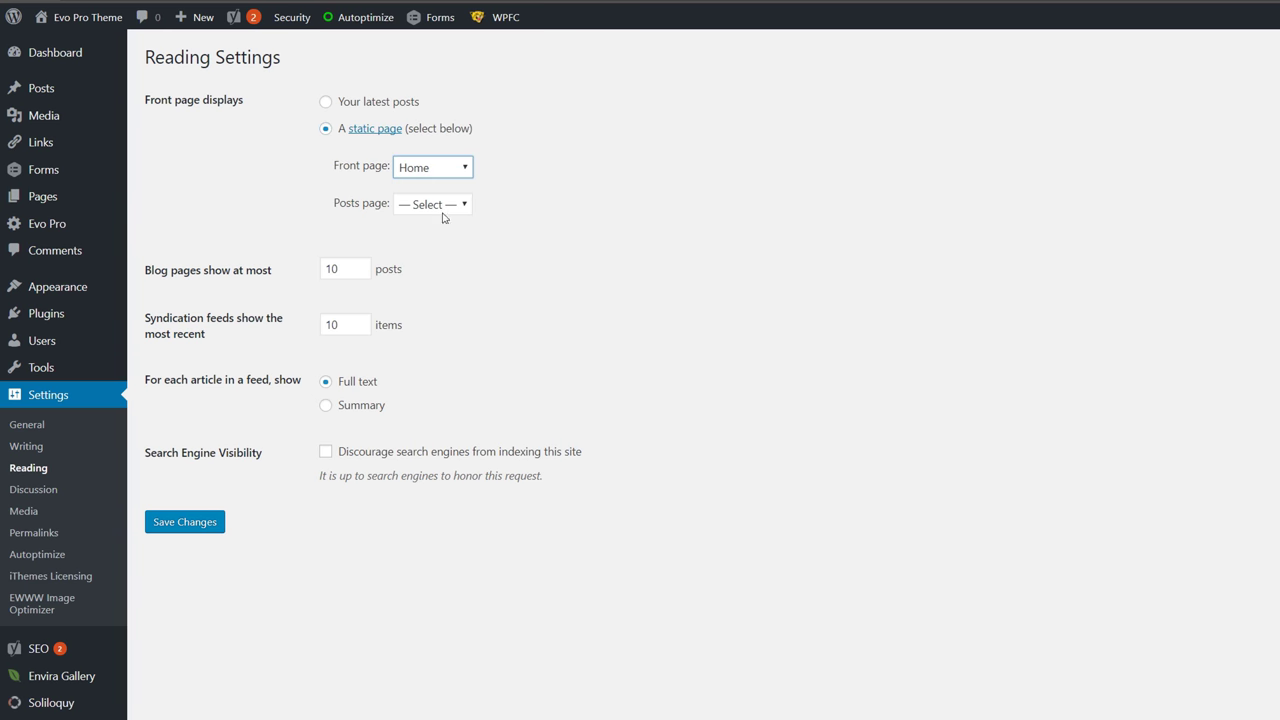
pyautogui.click(444, 210)
pyautogui.click(425, 268)
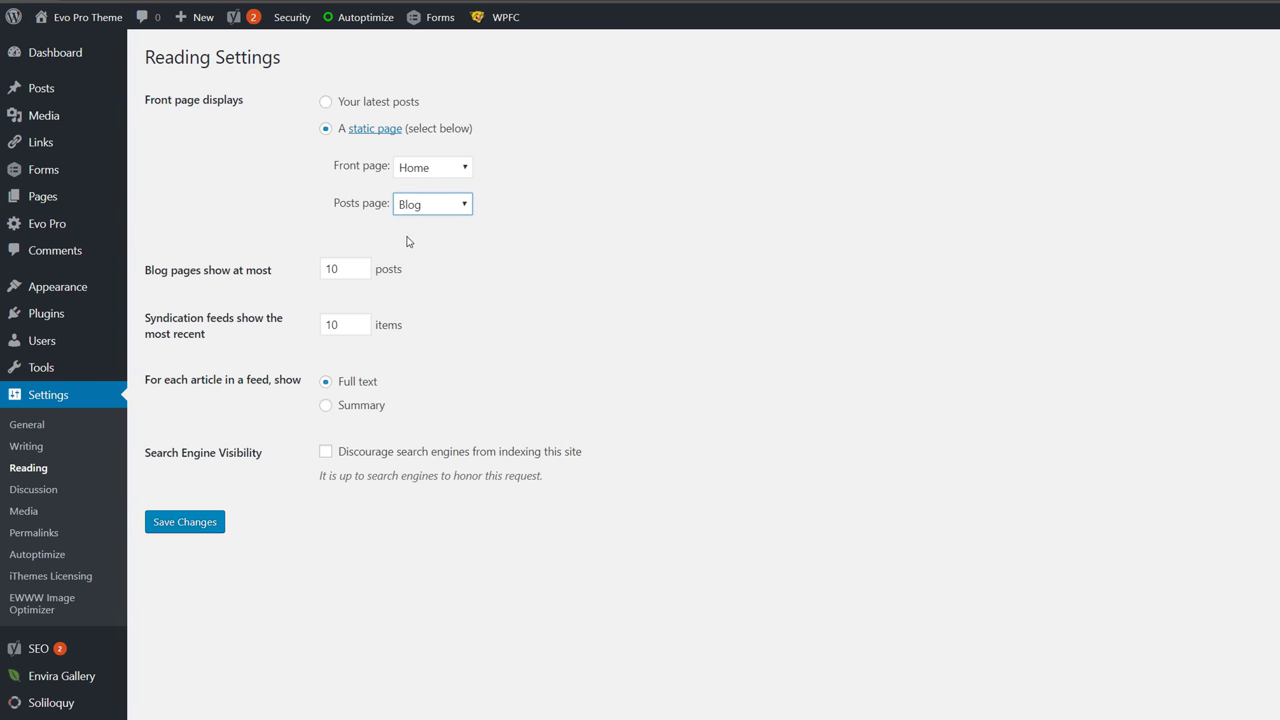
pyautogui.click(327, 407)
pyautogui.click(364, 274)
pyautogui.press('Return')
pyautogui.moveTo(70, 290)
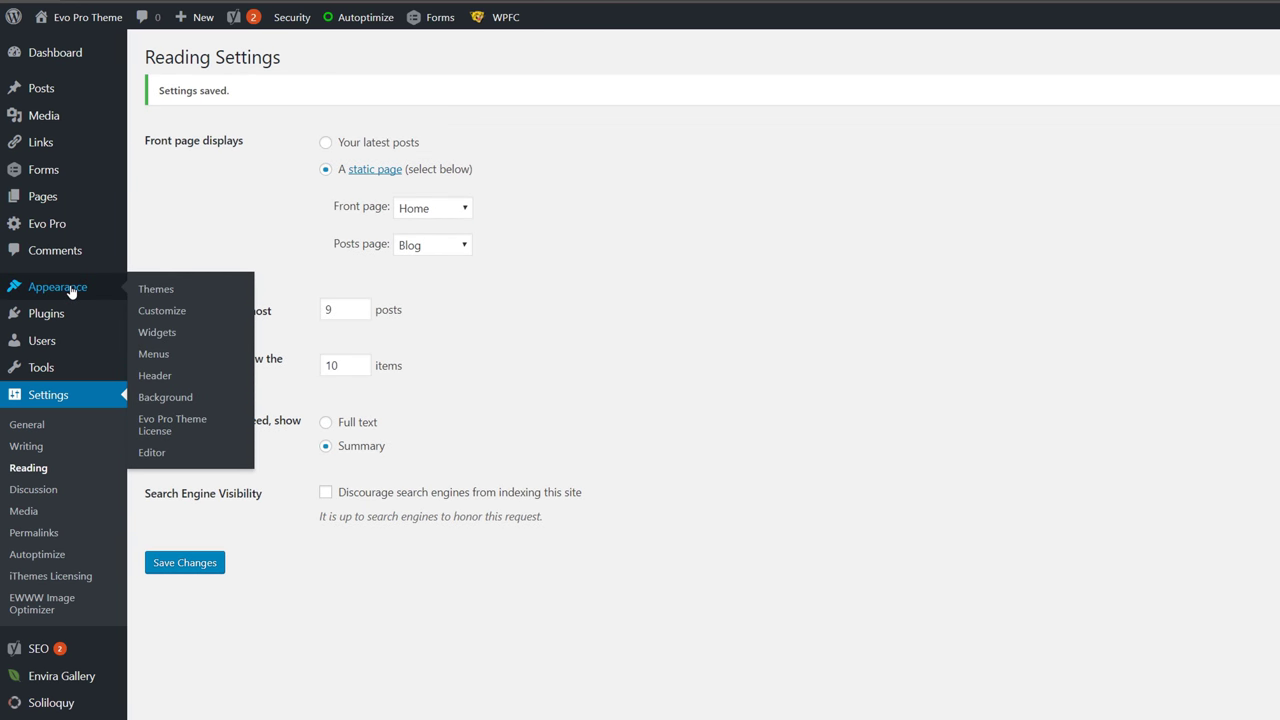
# - Build the primary 'Main Menu' ordered Home, About, Services, Contact, Blog and save it
pyautogui.click(155, 355)
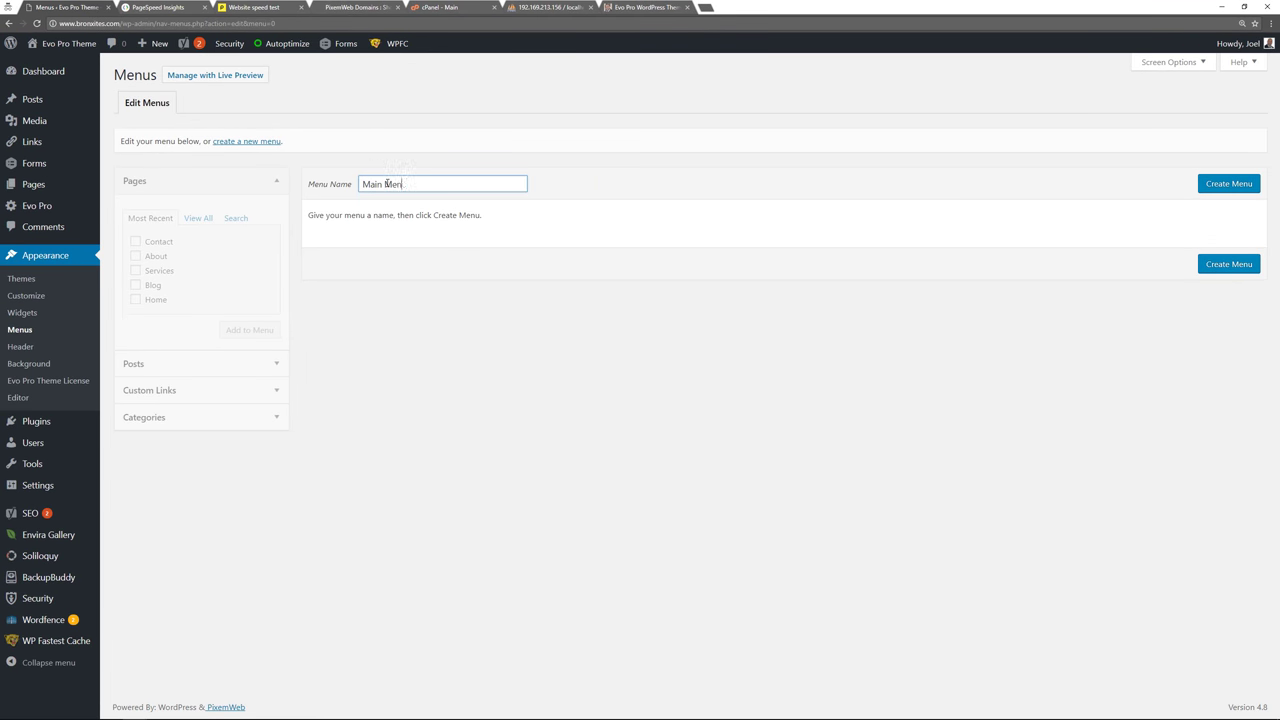
pyautogui.click(1228, 184)
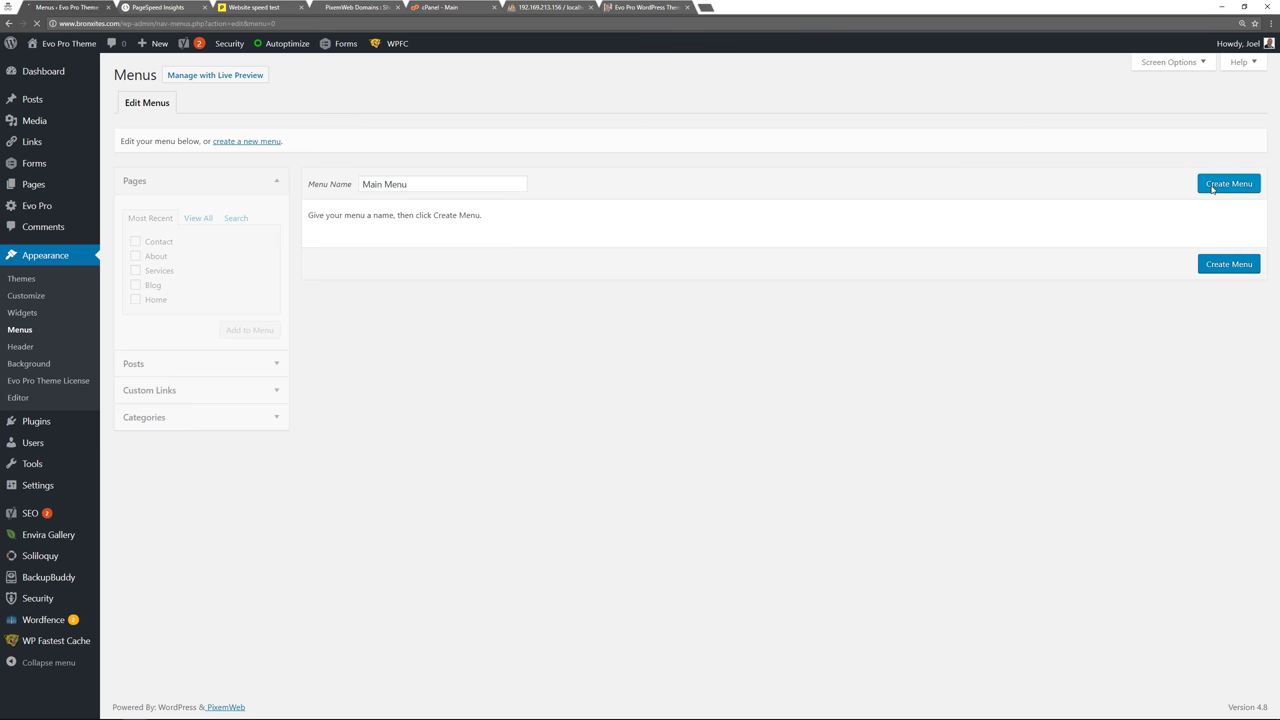
pyautogui.click(522, 326)
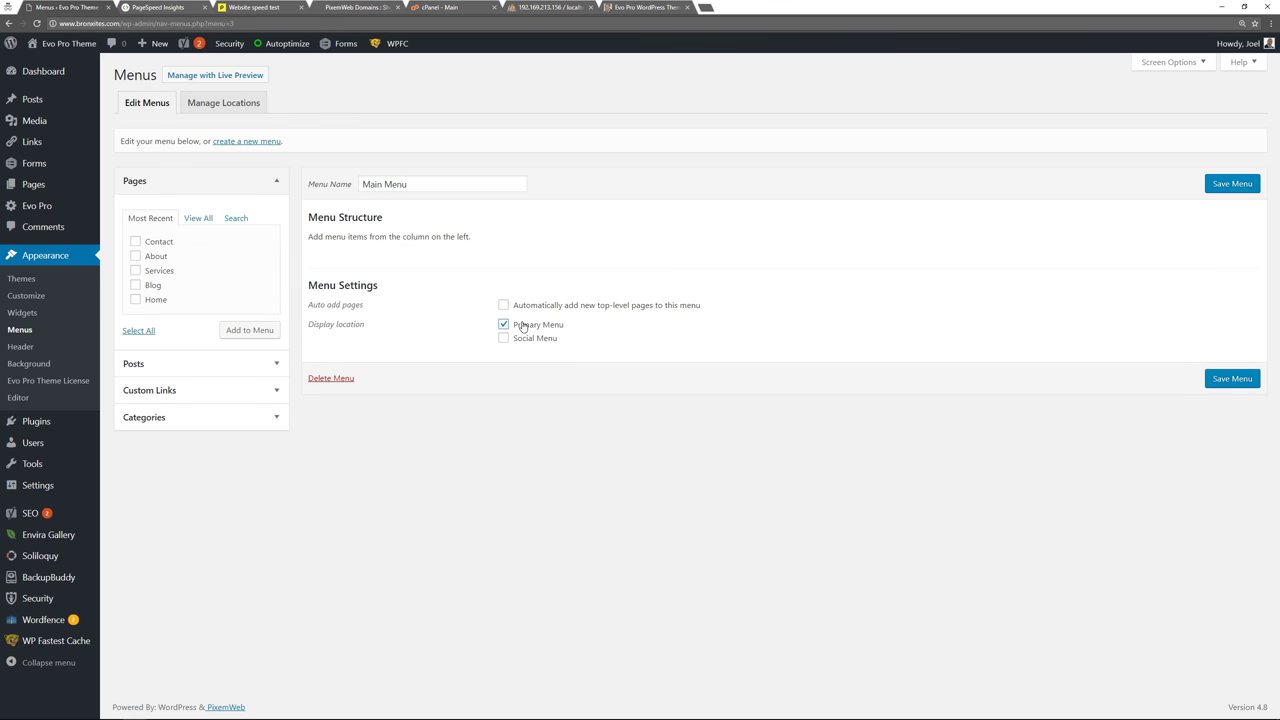
pyautogui.click(140, 331)
pyautogui.click(249, 330)
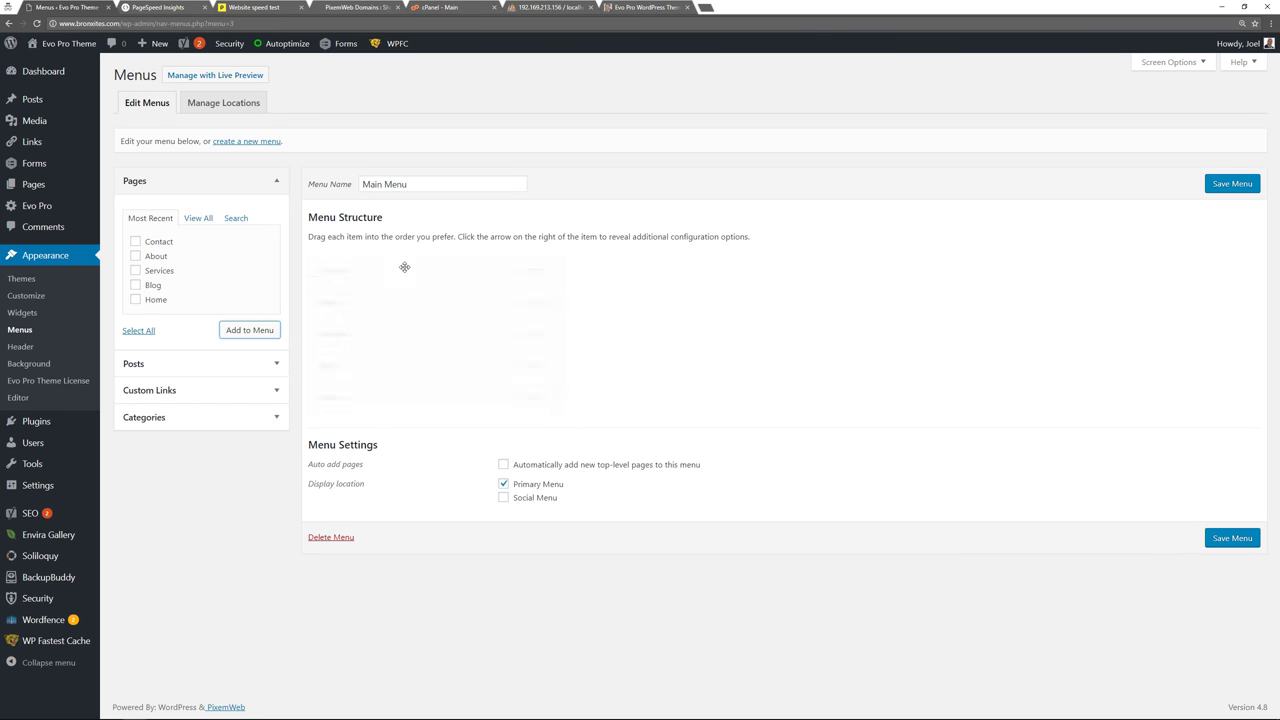
pyautogui.moveTo(394, 397); pyautogui.dragTo(363, 261)
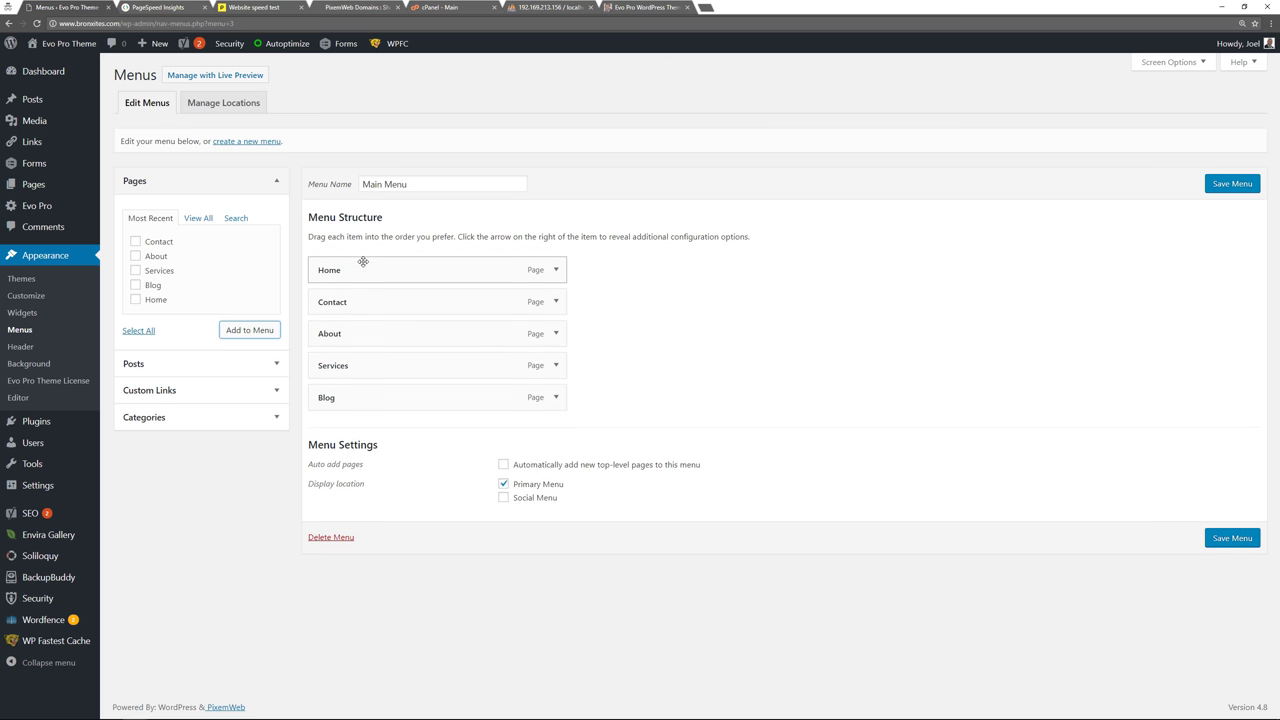
pyautogui.moveTo(364, 310); pyautogui.dragTo(366, 369)
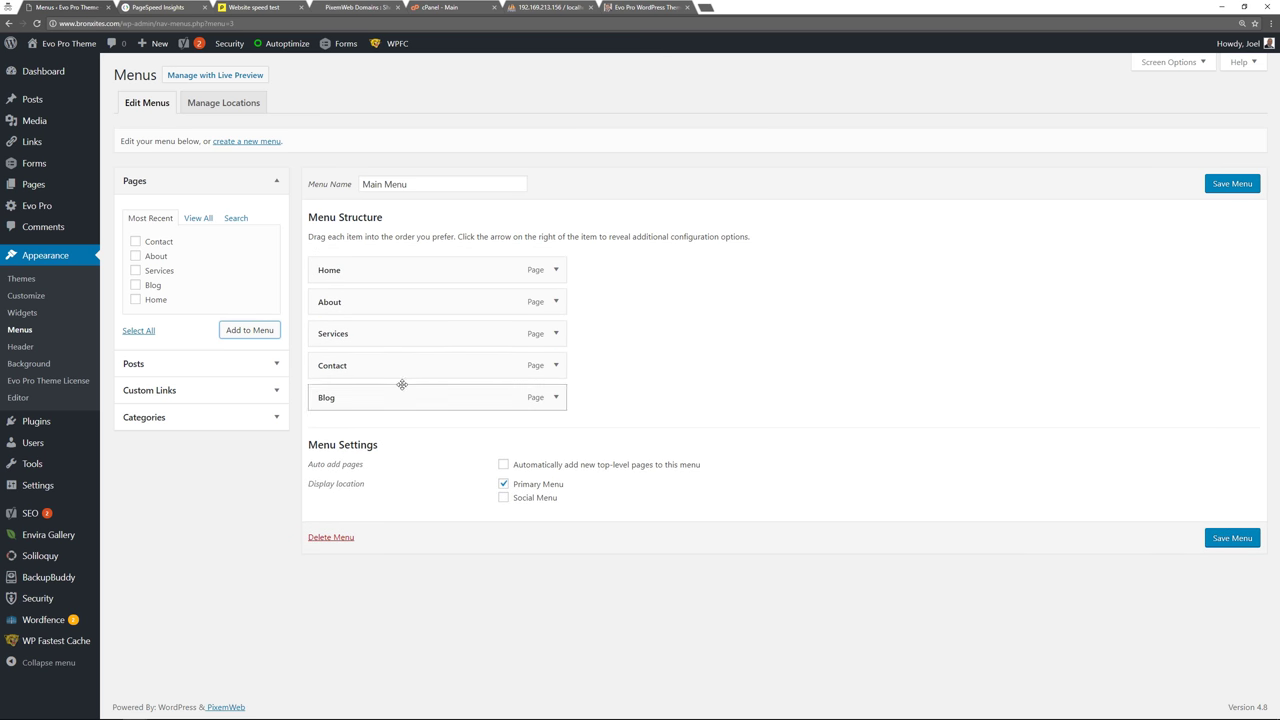
pyautogui.click(1226, 184)
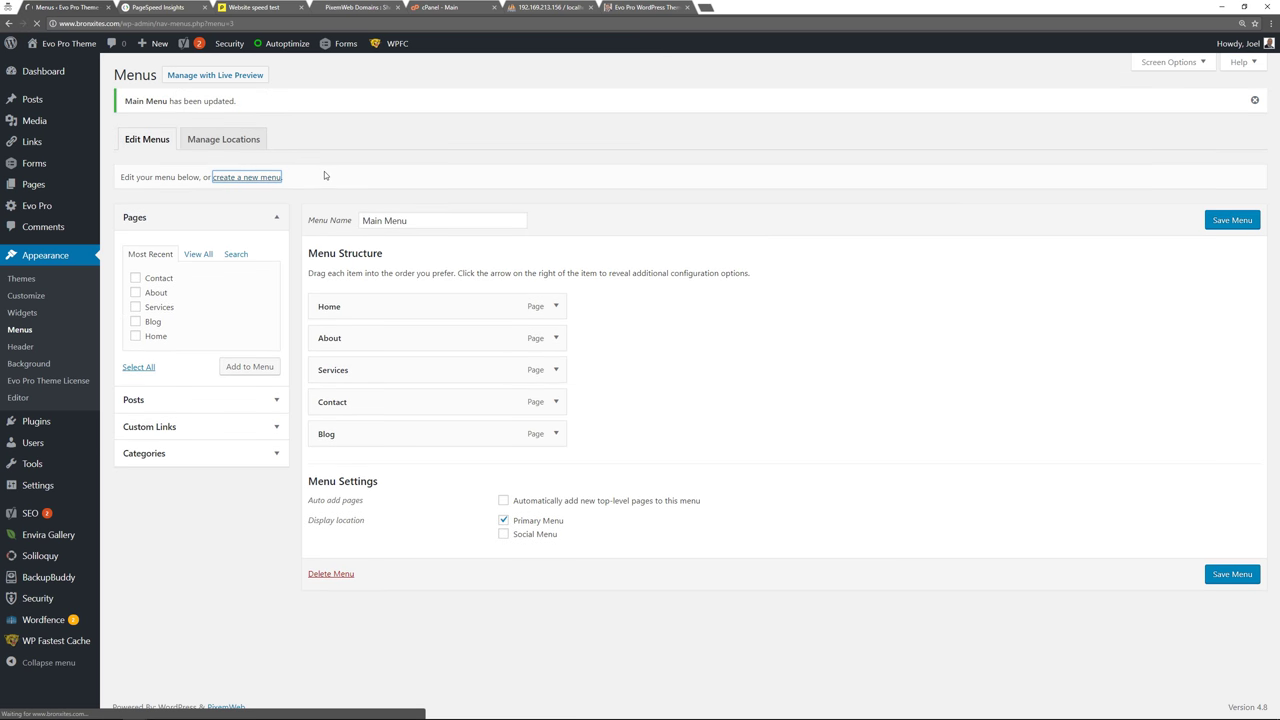
pyautogui.click(278, 174)
# - Create a new menu named 'Social Menu' and assign it to the Social Menu location
pyautogui.click(395, 187)
pyautogui.write('Social Menu')
pyautogui.press('Return')
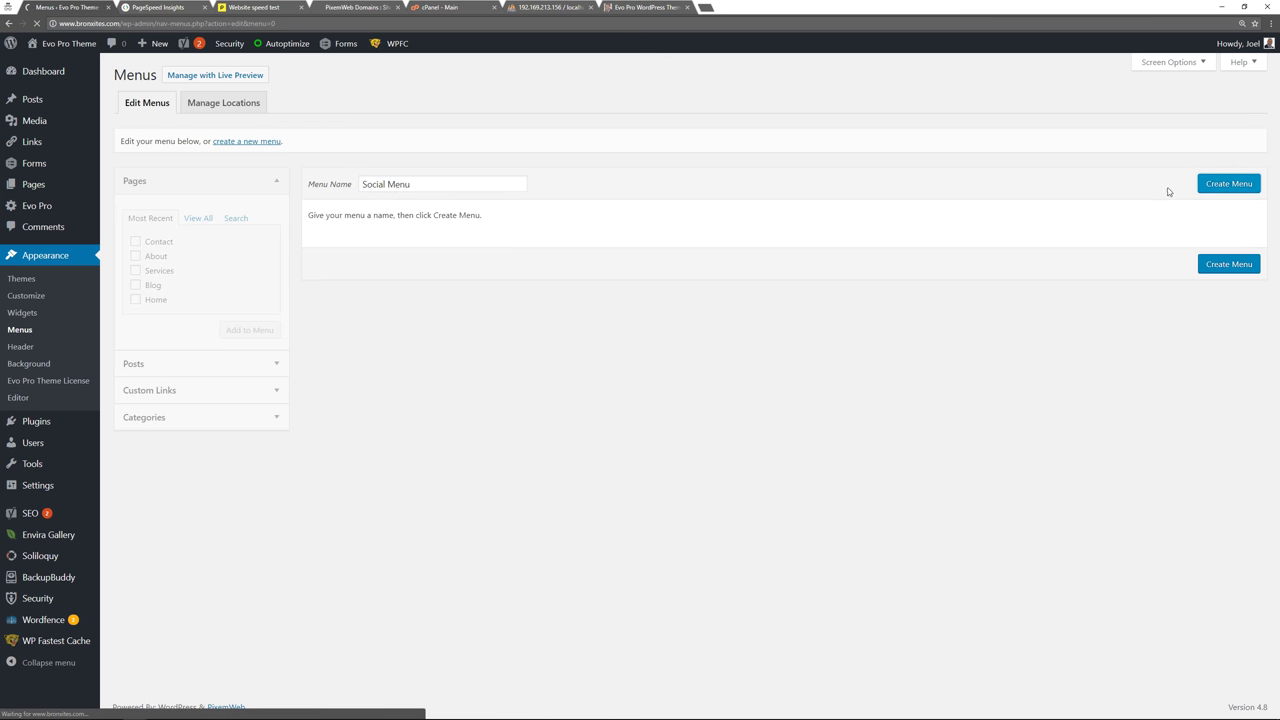
pyautogui.click(535, 350)
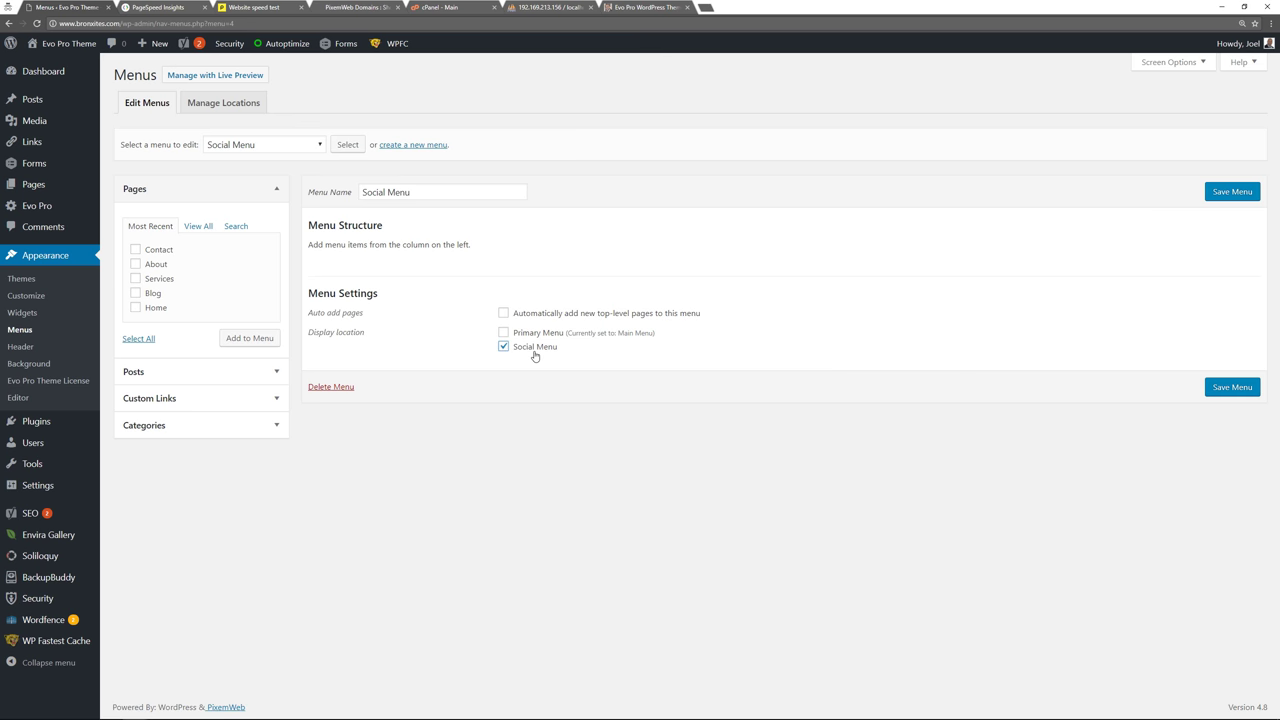
# - Add Facebook (facebook.com) and Twitter (twitter.com) custom links to the menu
pyautogui.click(200, 398)
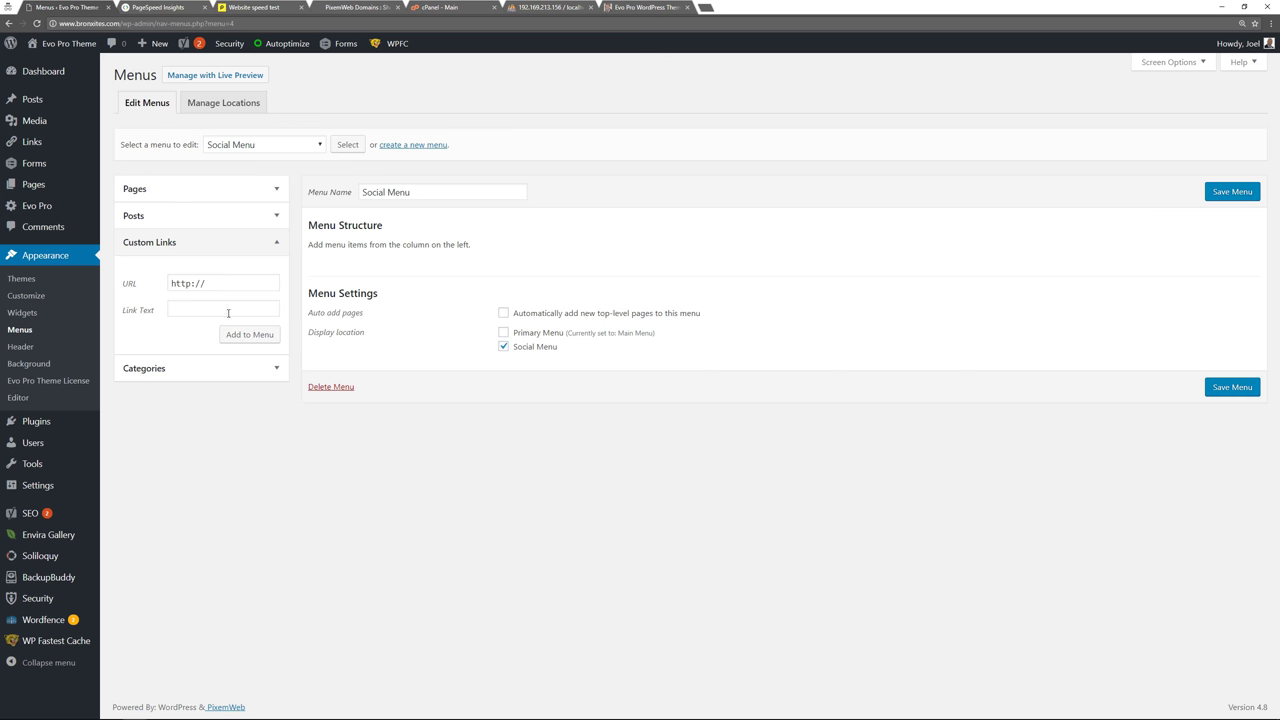
pyautogui.click(239, 279)
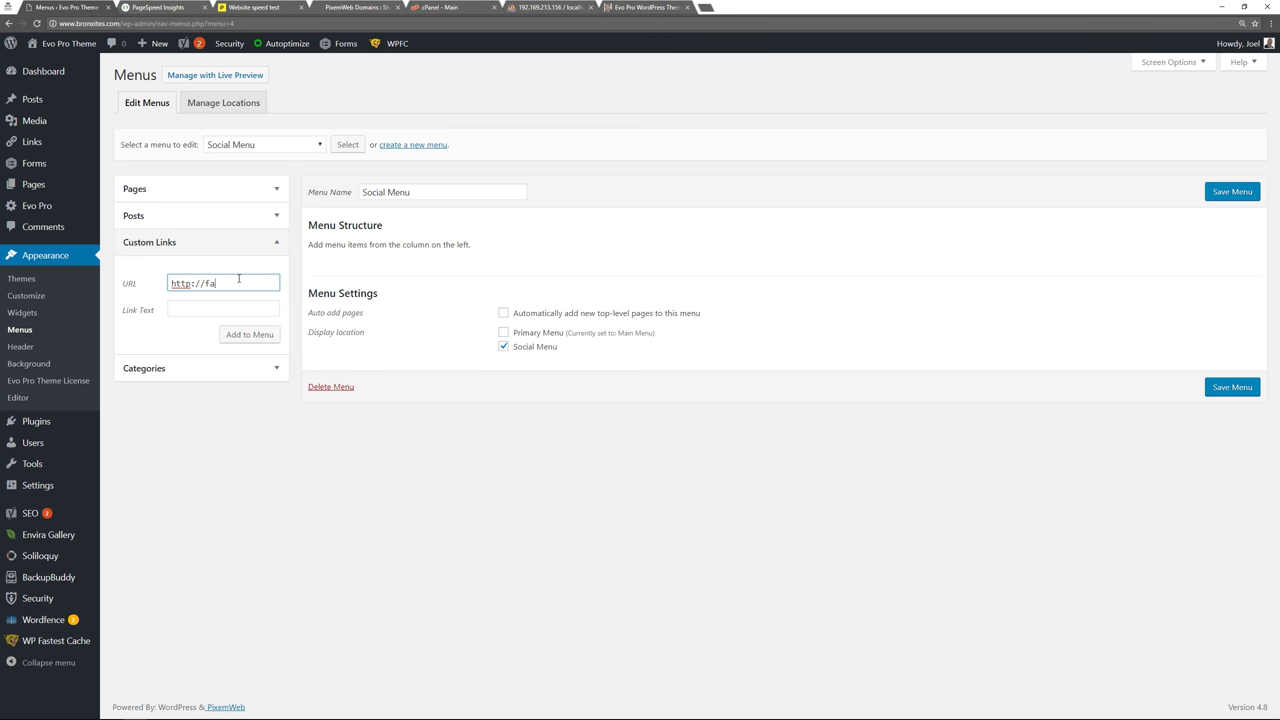
pyautogui.write('facebook.com')
pyautogui.press('Tab')
pyautogui.write('Facebook')
pyautogui.click(250, 334)
pyautogui.write('twitter.')
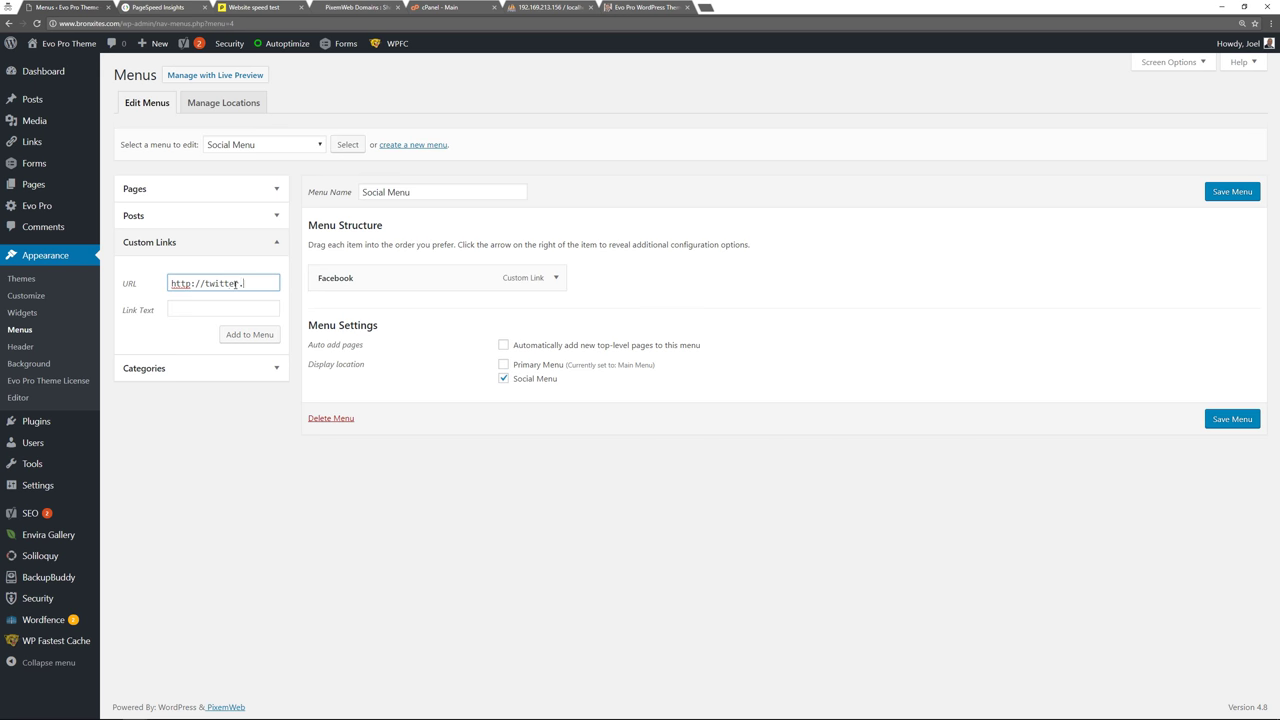
pyautogui.write('comTwitter')
pyautogui.click(241, 338)
# - Add LinkedIn (linkedin.com) and YouTube (youtube.com/c/pixemweb) custom links, then save the menu
pyautogui.write('linkedin.com')
pyautogui.press('Tab')
pyautogui.write('LinkedIn')
pyautogui.click(250, 334)
pyautogui.write('youtube')
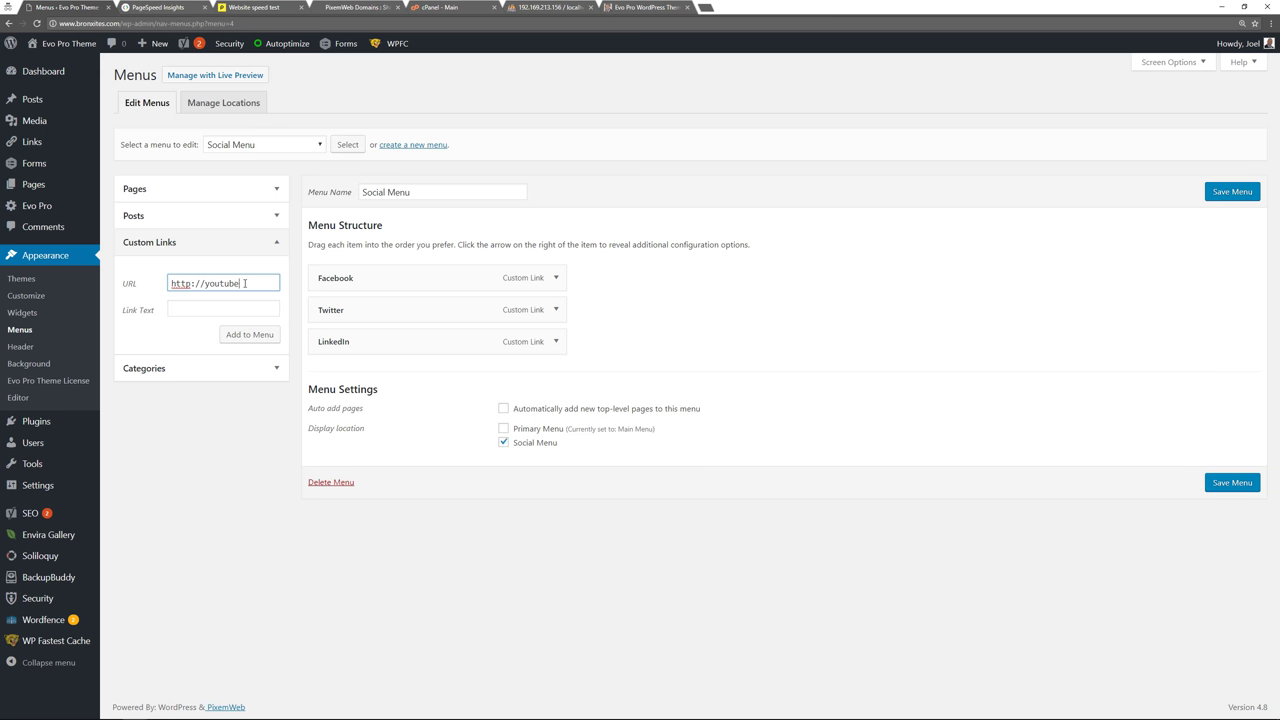
pyautogui.write('.com/c/pixemweb')
pyautogui.press('Tab')
pyautogui.write('YouTube')
pyautogui.click(250, 334)
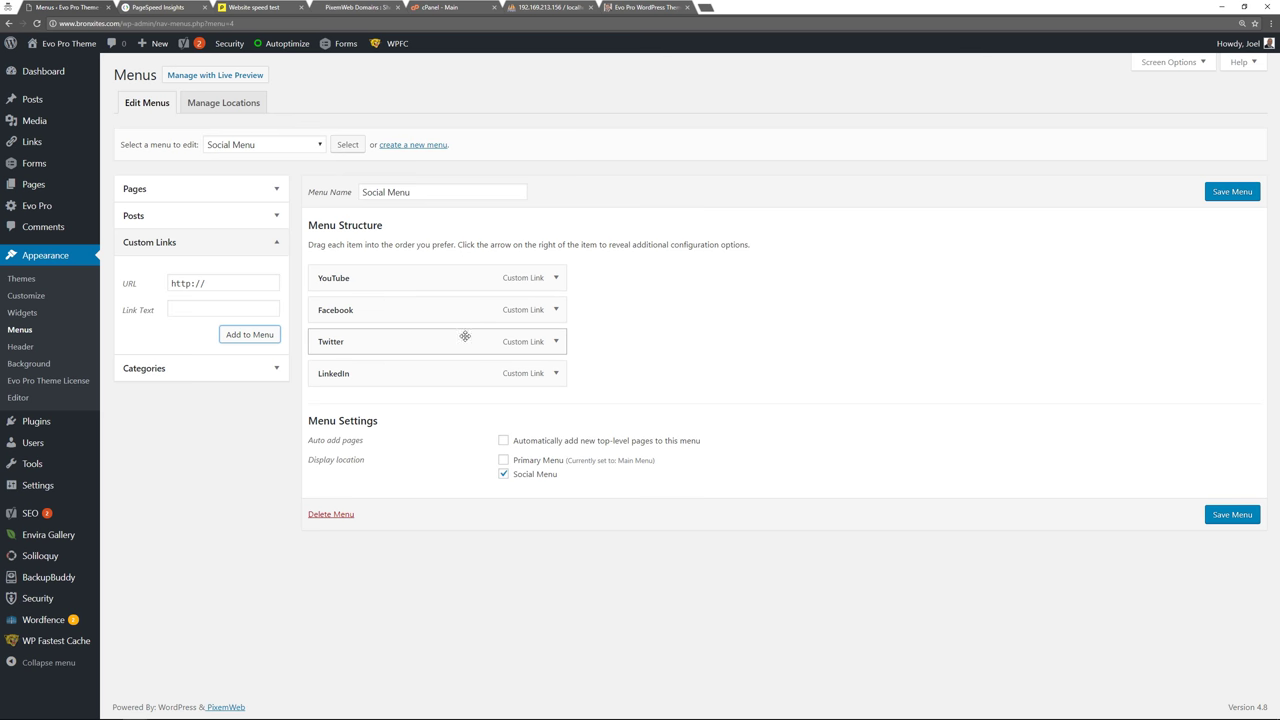
pyautogui.click(1231, 197)
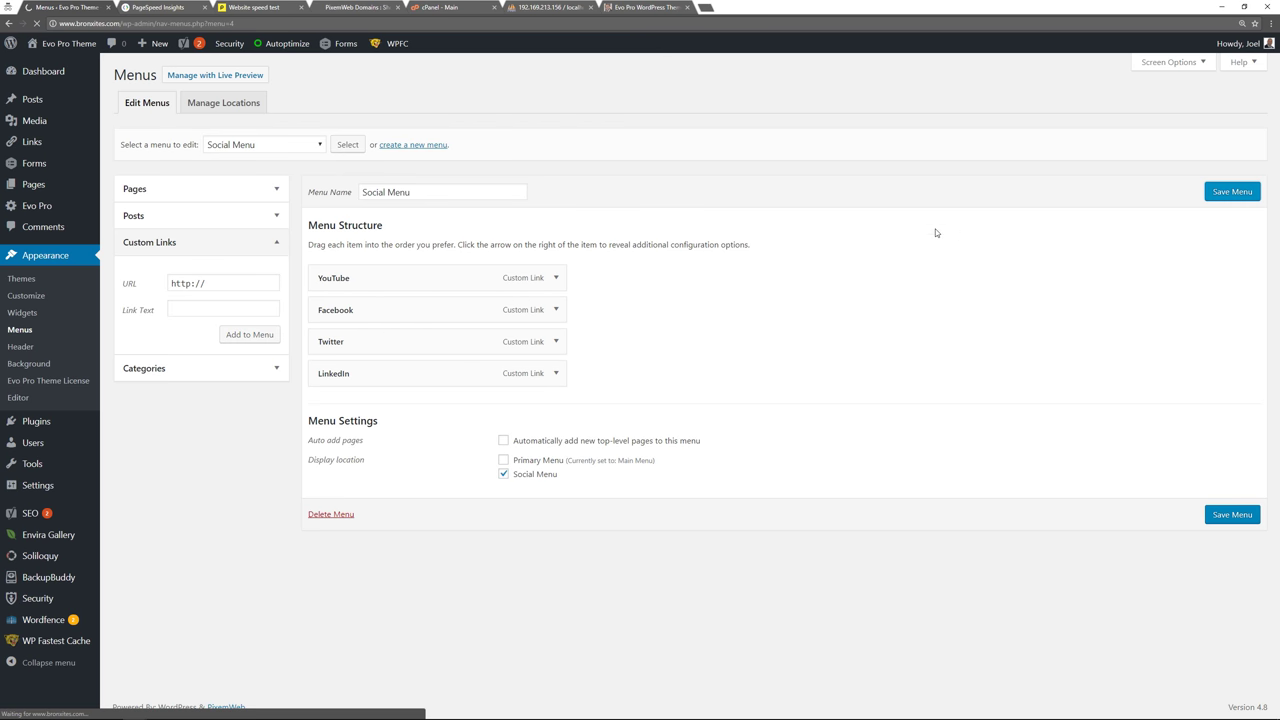
# - Check the live site's navigation, then start a blank new post from the admin bar
pyautogui.click(60, 63)
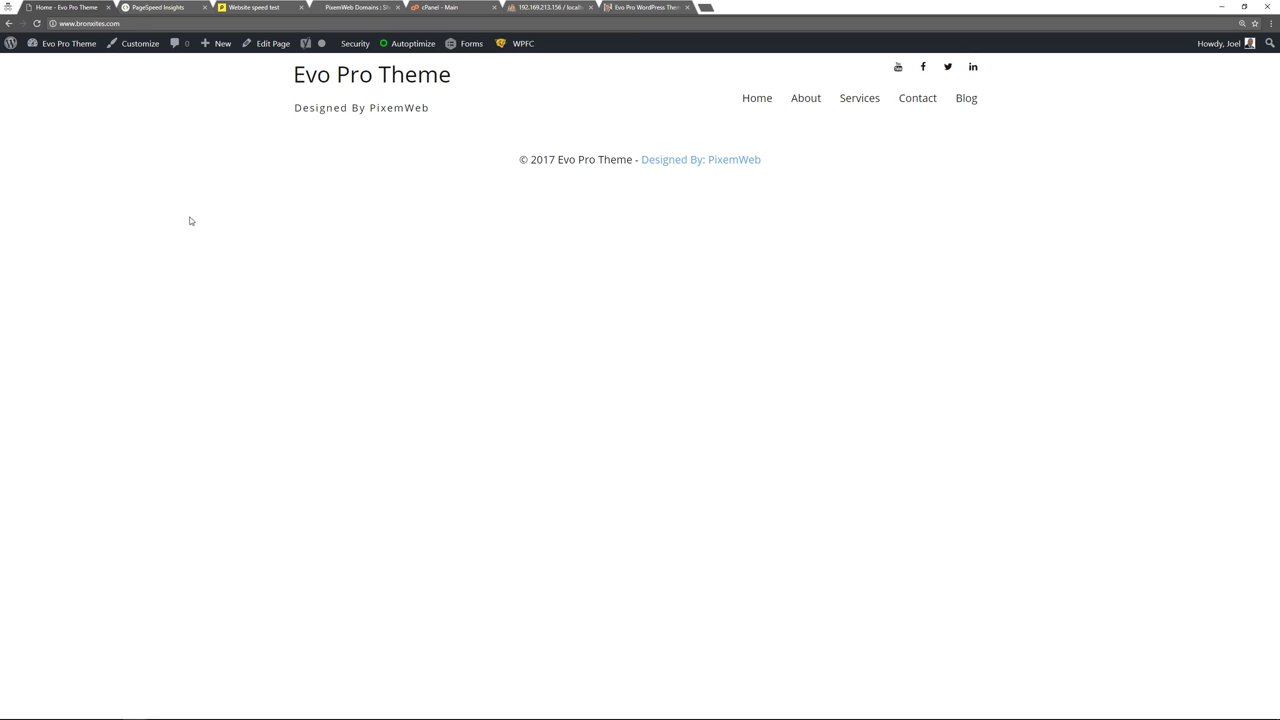
pyautogui.moveTo(216, 43)
pyautogui.click(210, 67)
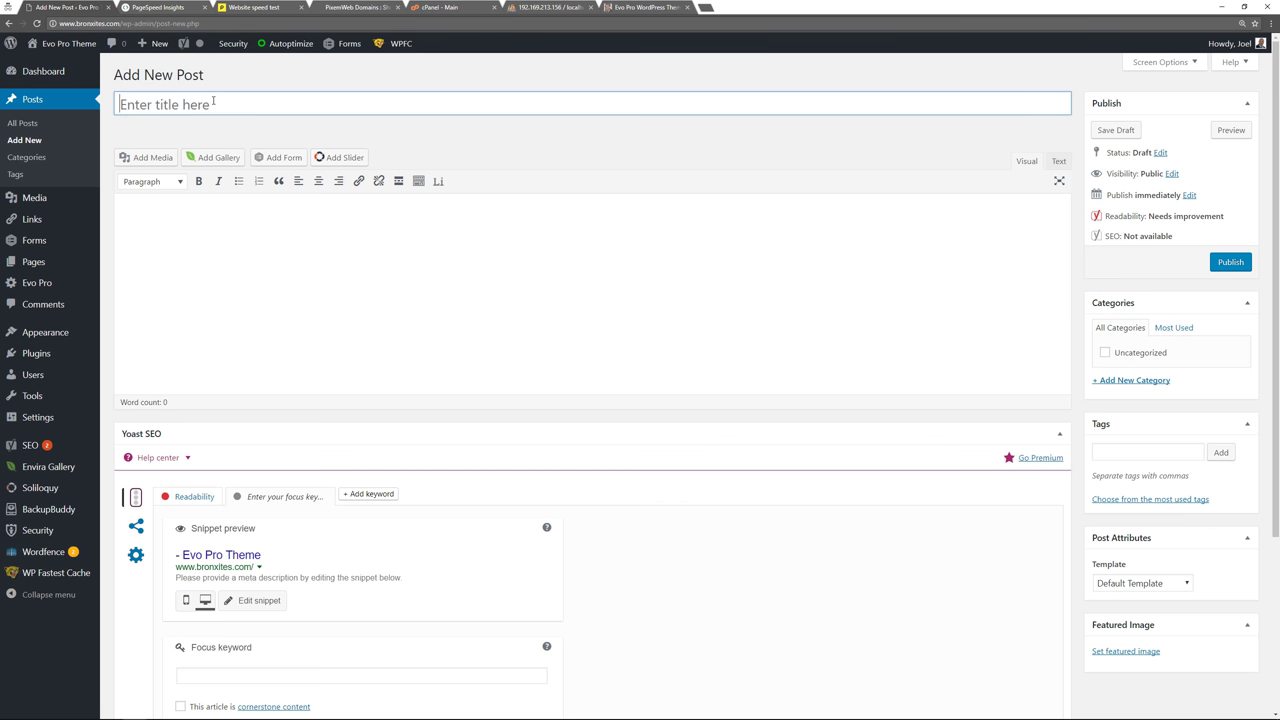
# - Title the post 'Demo Blog Post', fill in its body, and begin adding a new category
pyautogui.click(213, 100)
pyautogui.write('Demo Blog P')
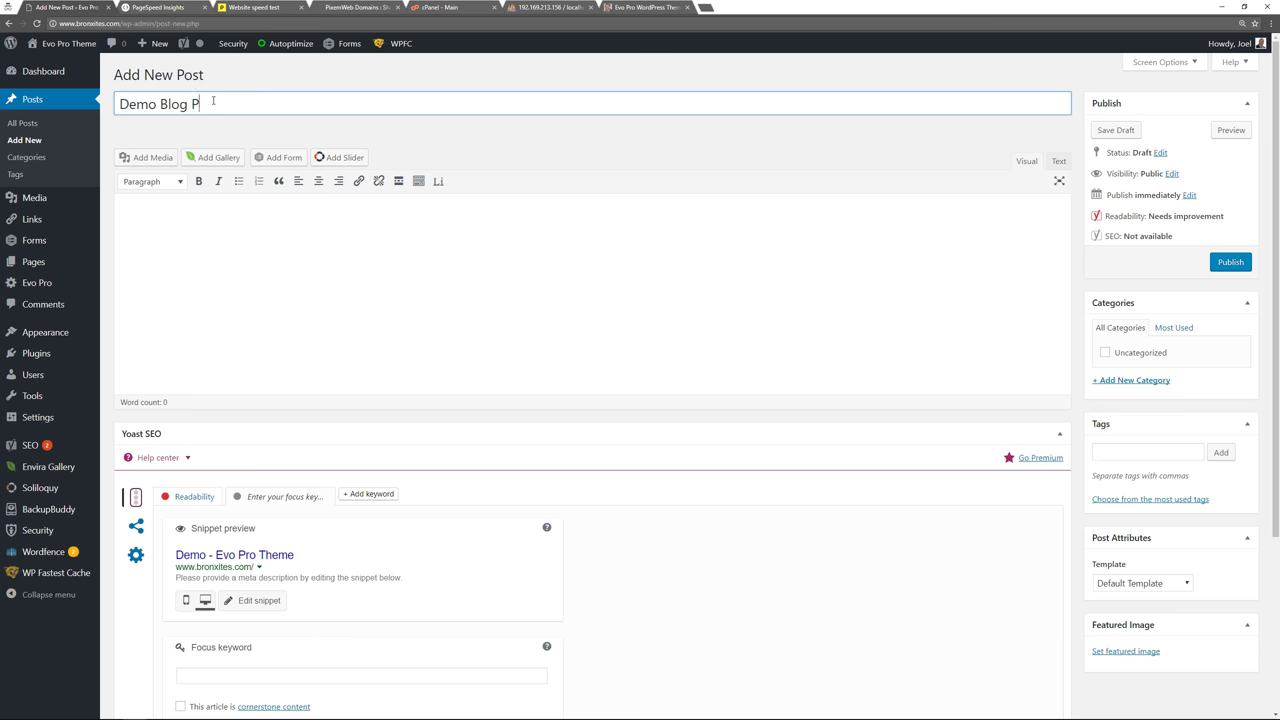
pyautogui.write('ost')
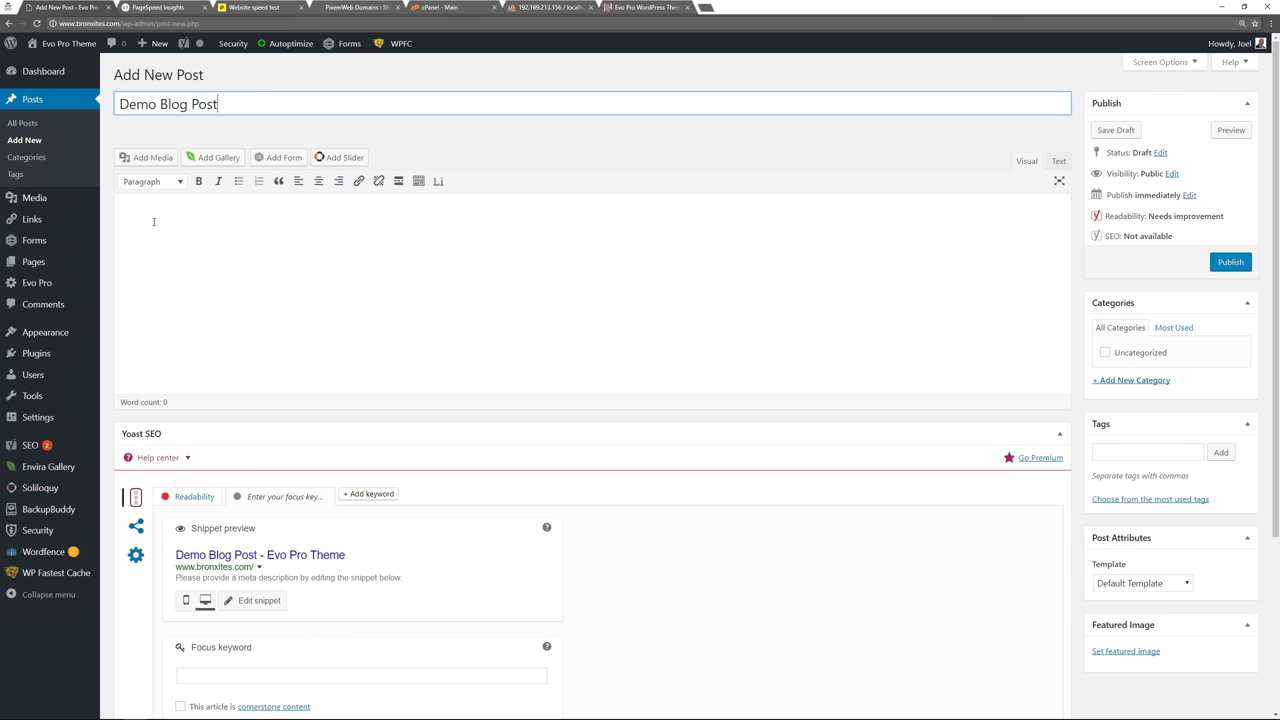
pyautogui.press('Tab')
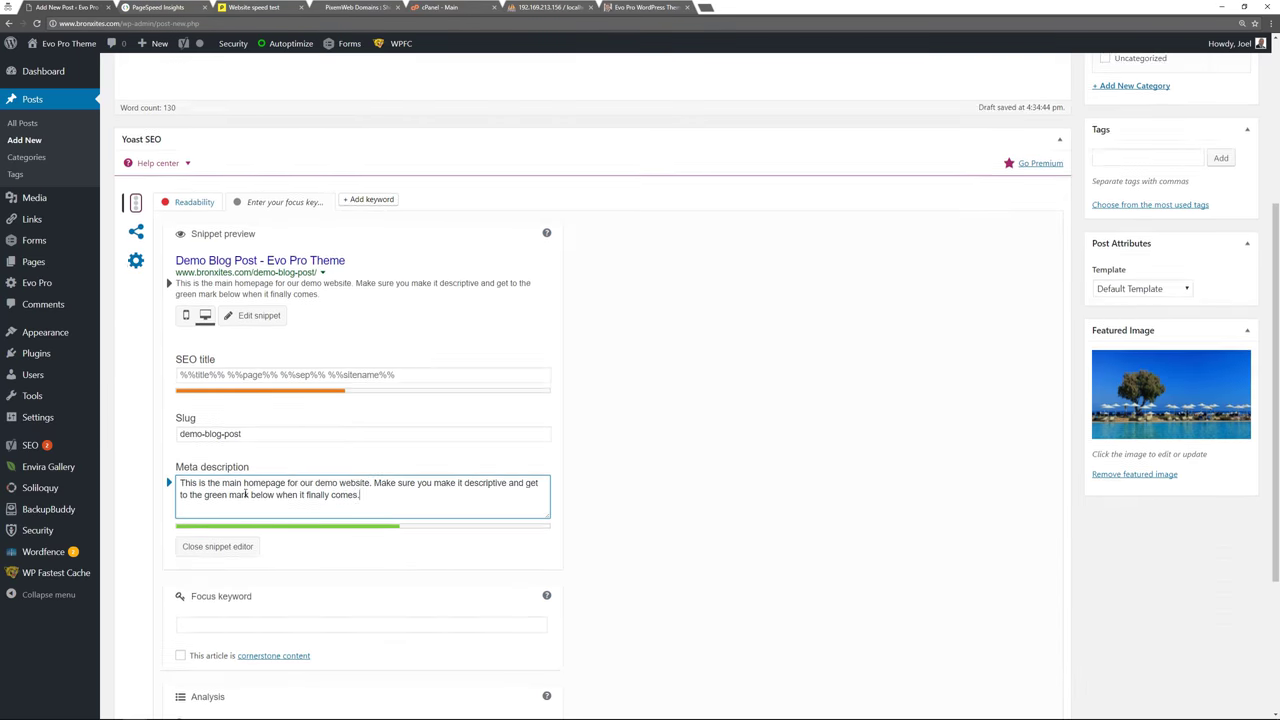
pyautogui.scroll(2, 1135, 533)
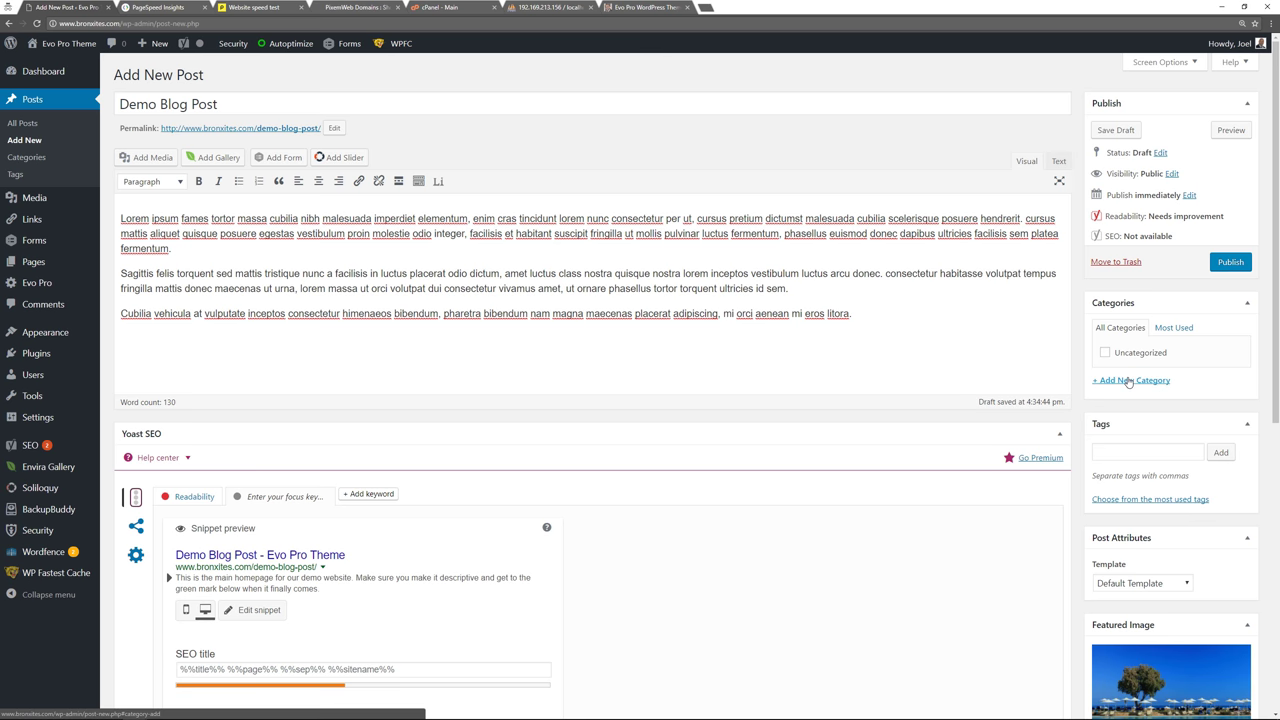
pyautogui.click(1128, 381)
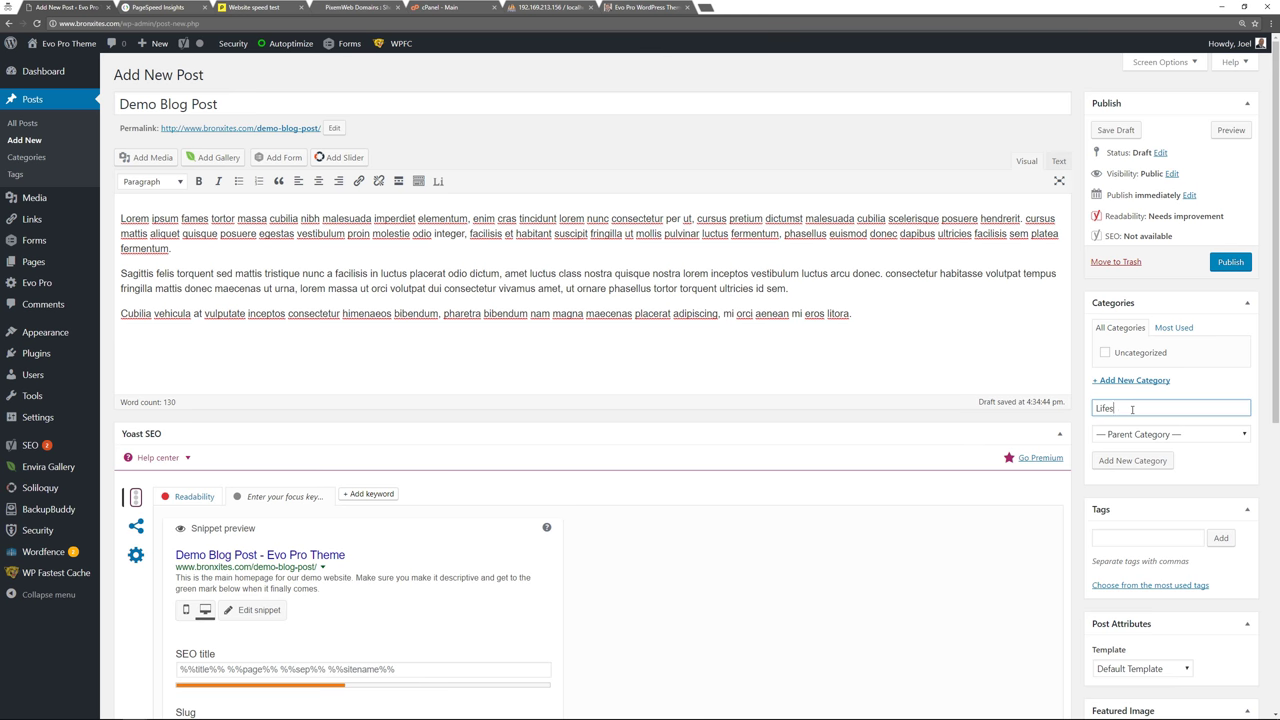
# - Add the Lifestyle category to the post and tag it 'fun' and 'family'
pyautogui.click(1129, 460)
pyautogui.click(1124, 553)
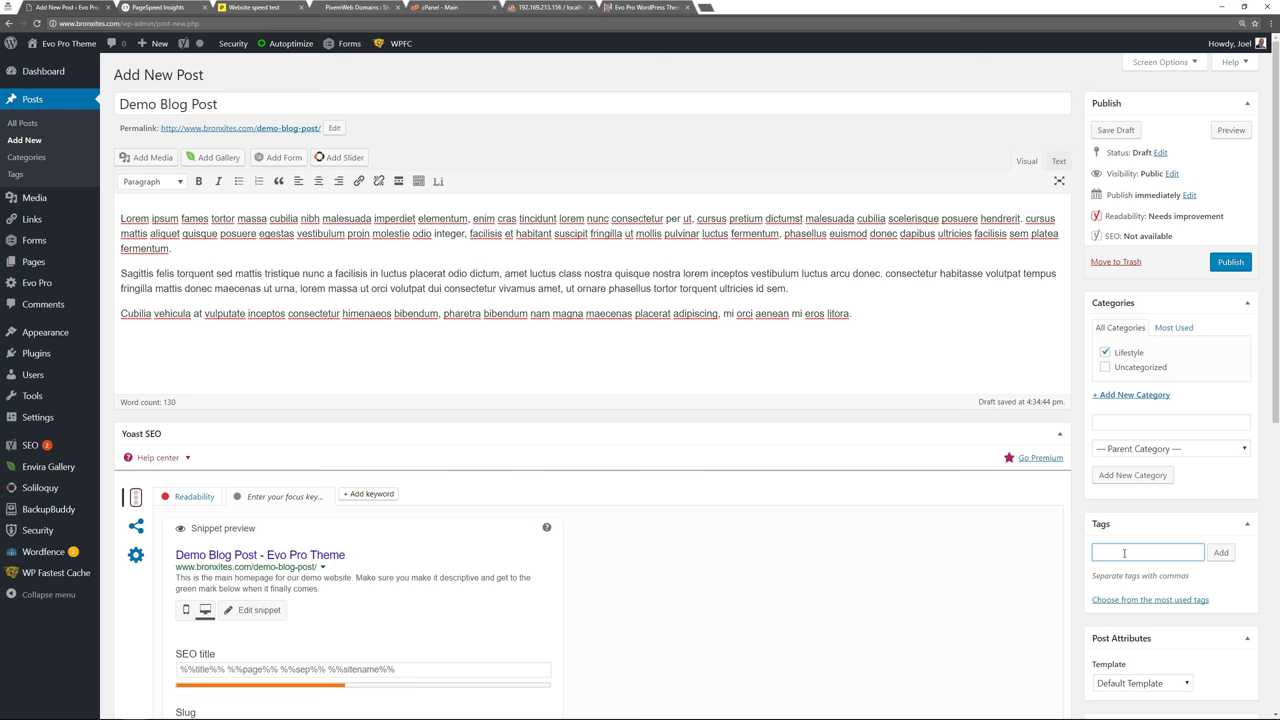
pyautogui.write('fun')
pyautogui.click(1219, 553)
pyautogui.write('family')
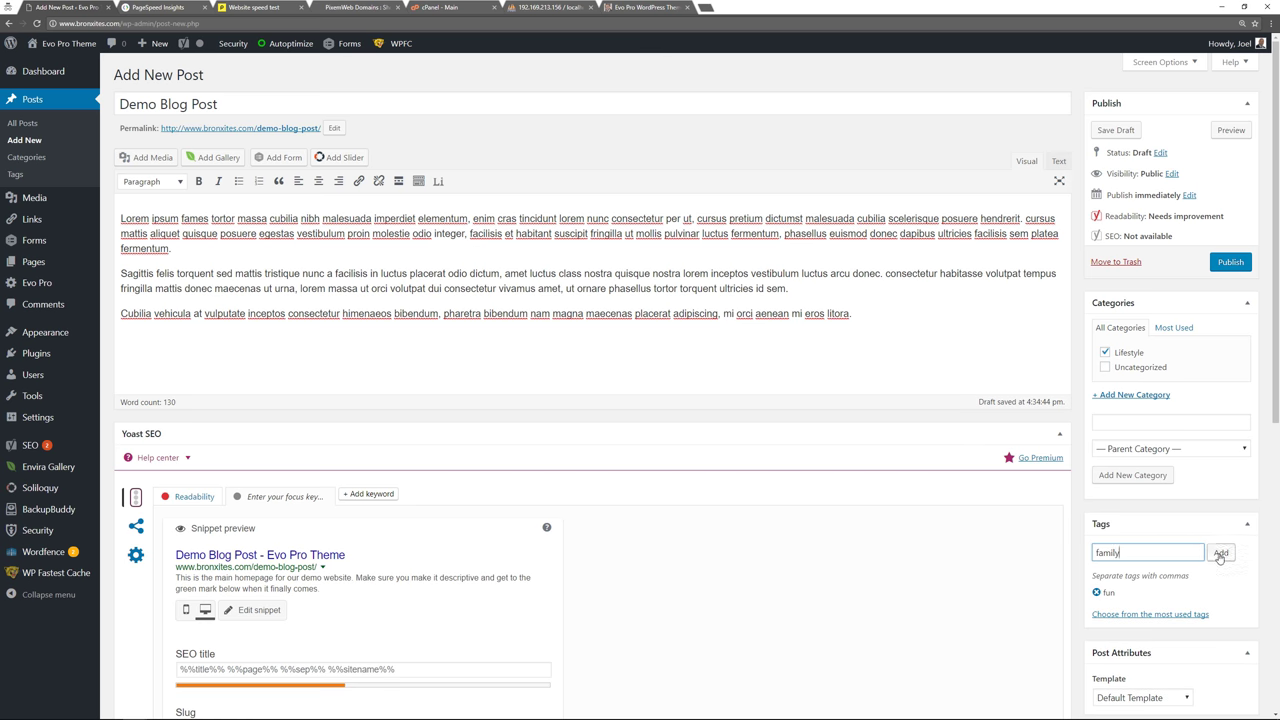
pyautogui.click(1221, 553)
pyautogui.scroll(-1, 379, 309)
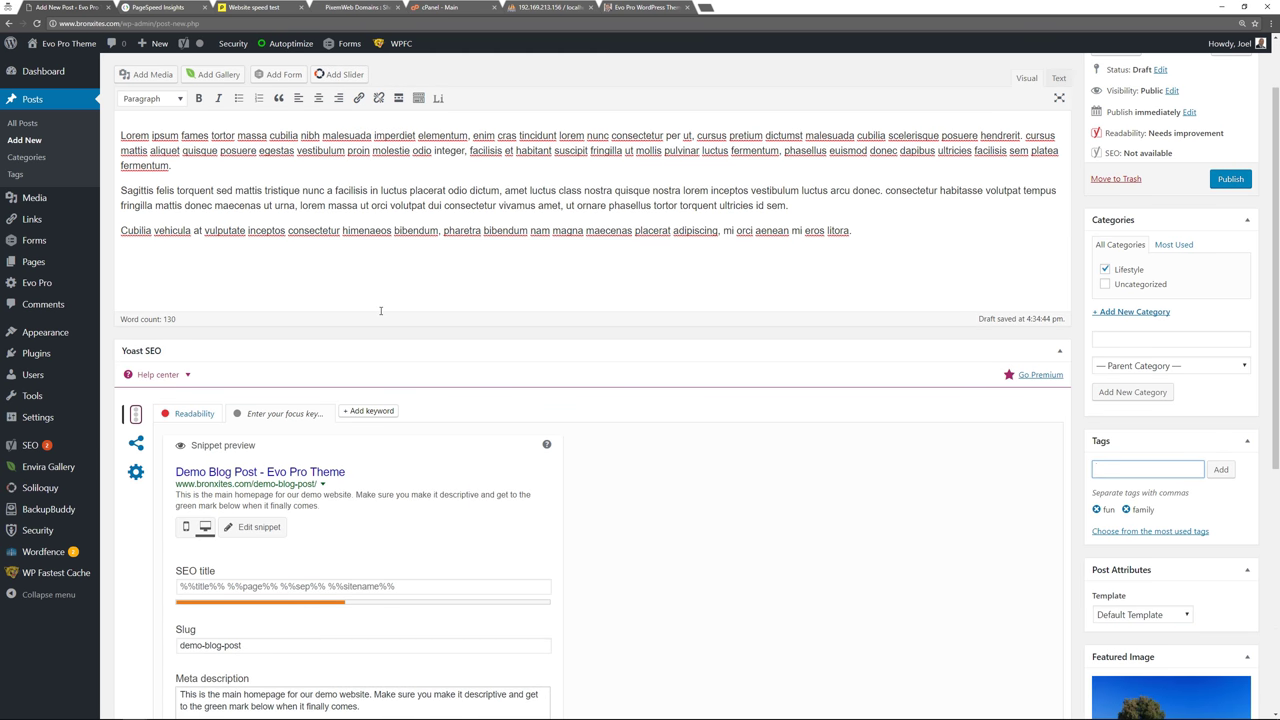
pyautogui.scroll(1, 380, 309)
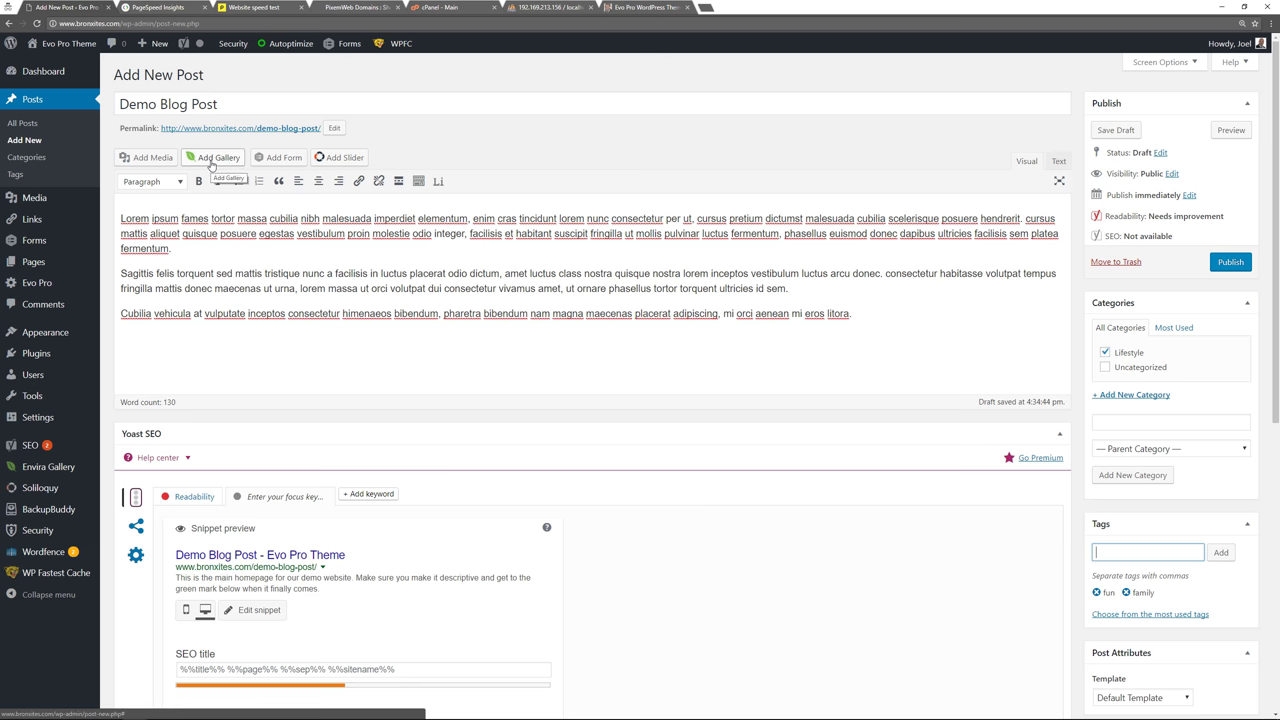
# - Insert the Main Gallery after the post's last paragraph
pyautogui.click(890, 317)
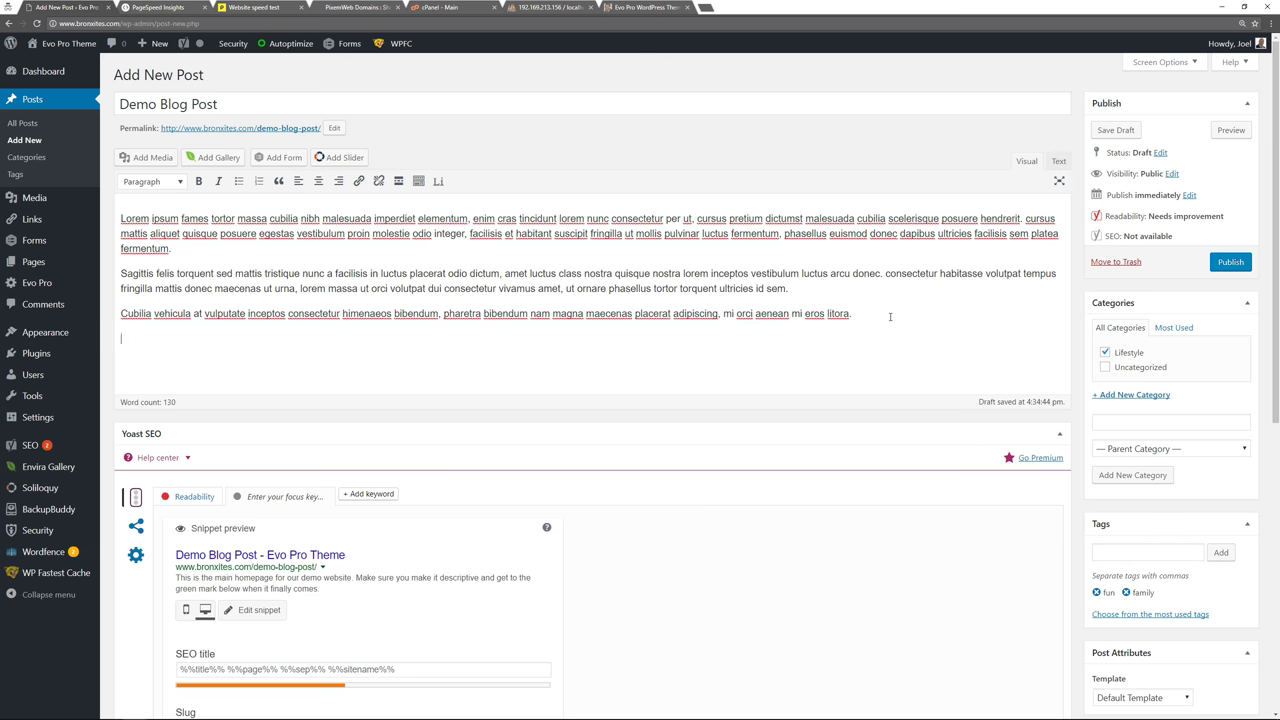
pyautogui.click(212, 157)
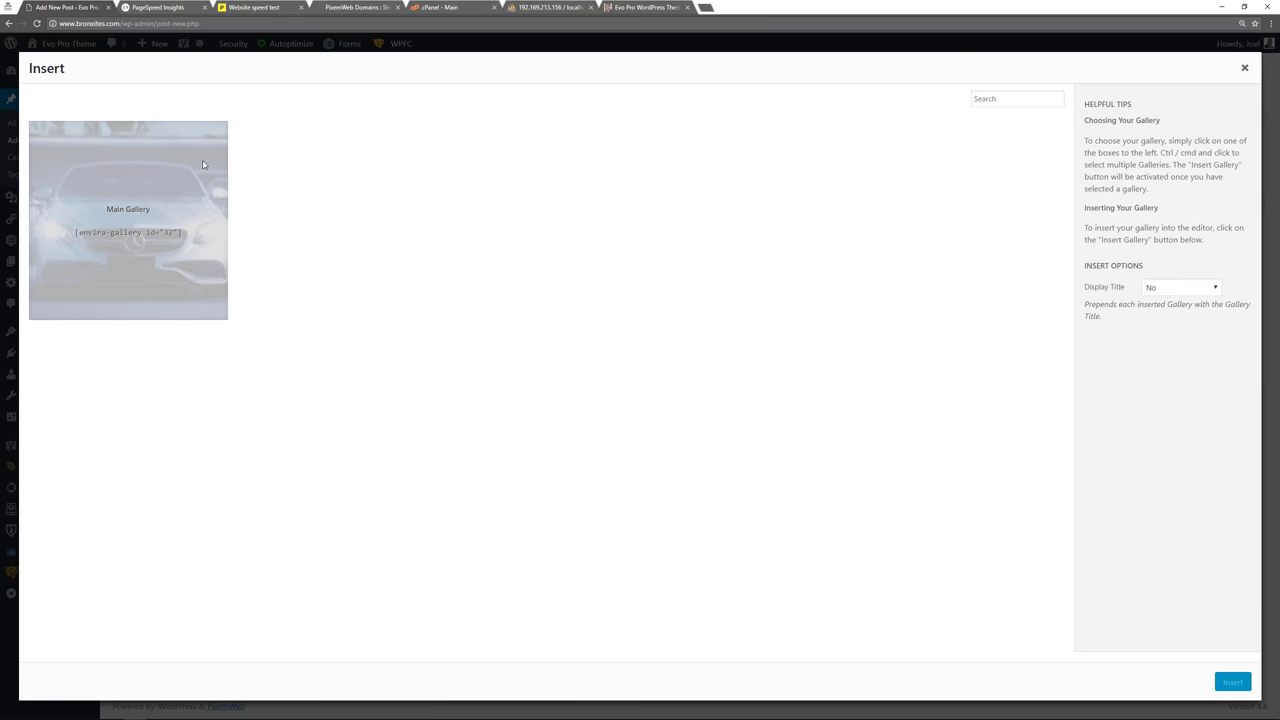
pyautogui.click(203, 164)
pyautogui.click(1232, 682)
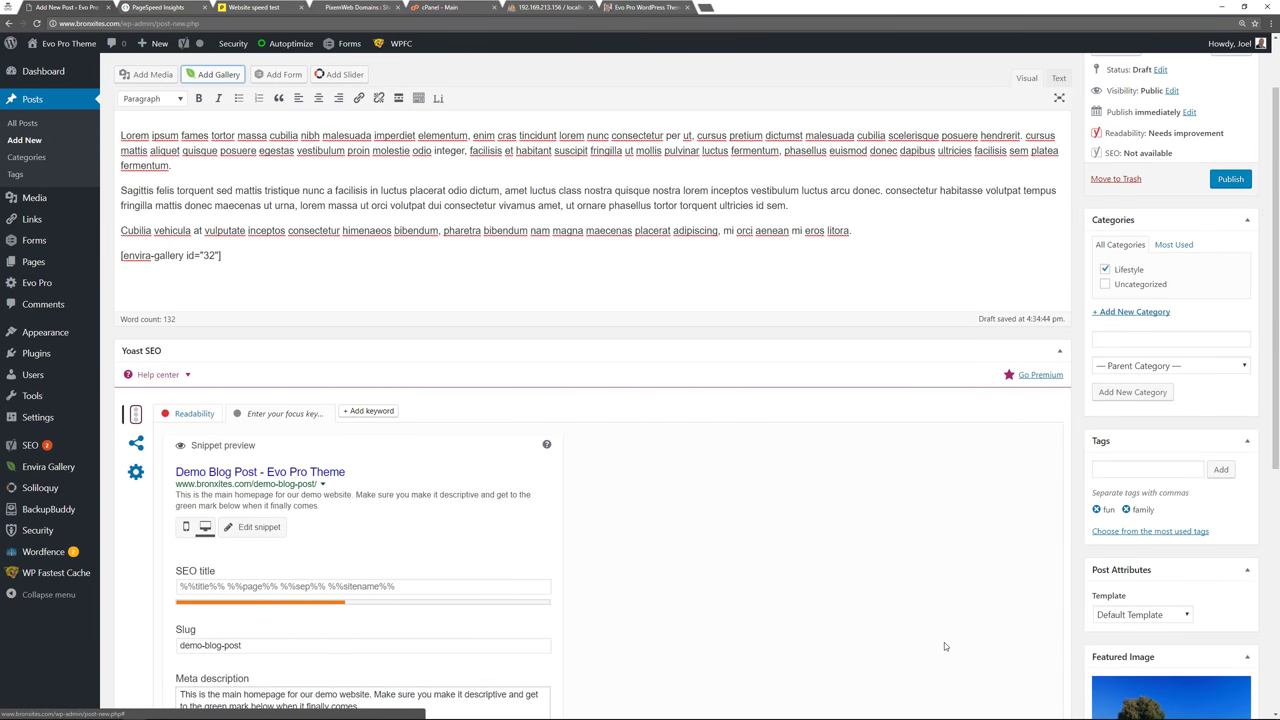
# - Set the Full Width Template, publish Demo Blog Post, and view it live
pyautogui.scroll(-1, 1024, 637)
pyautogui.click(1146, 533)
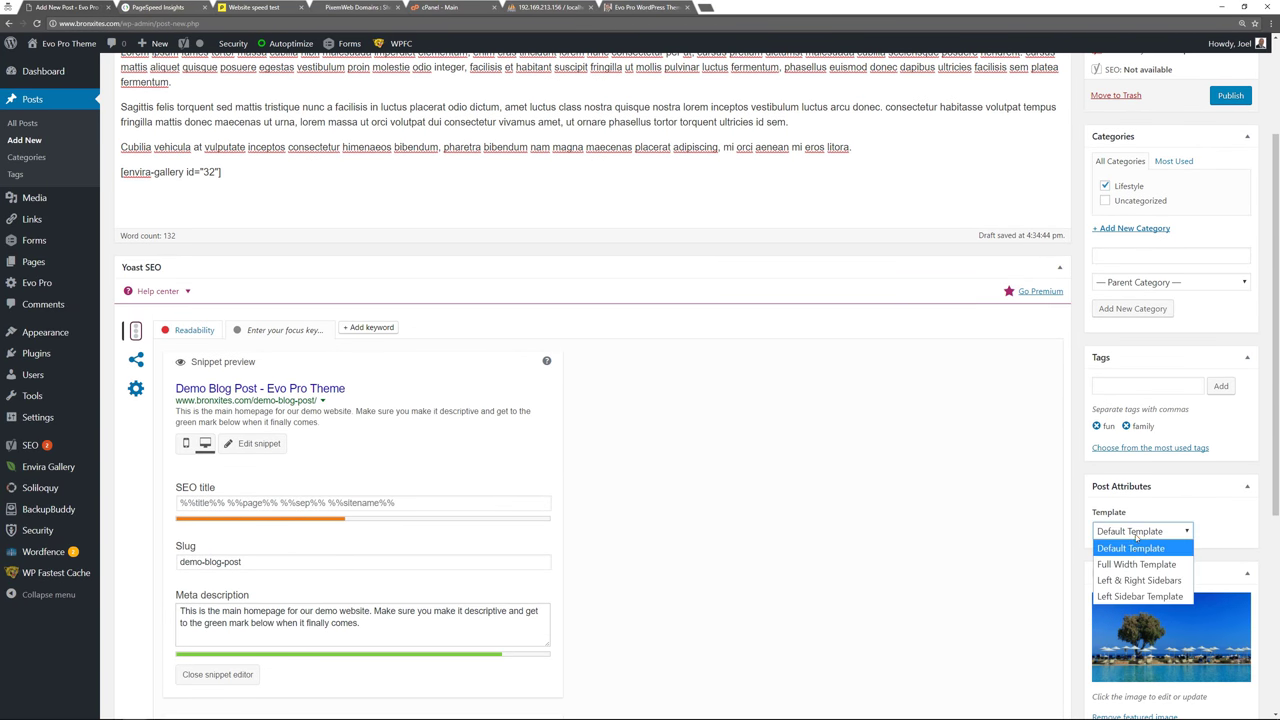
pyautogui.click(1136, 565)
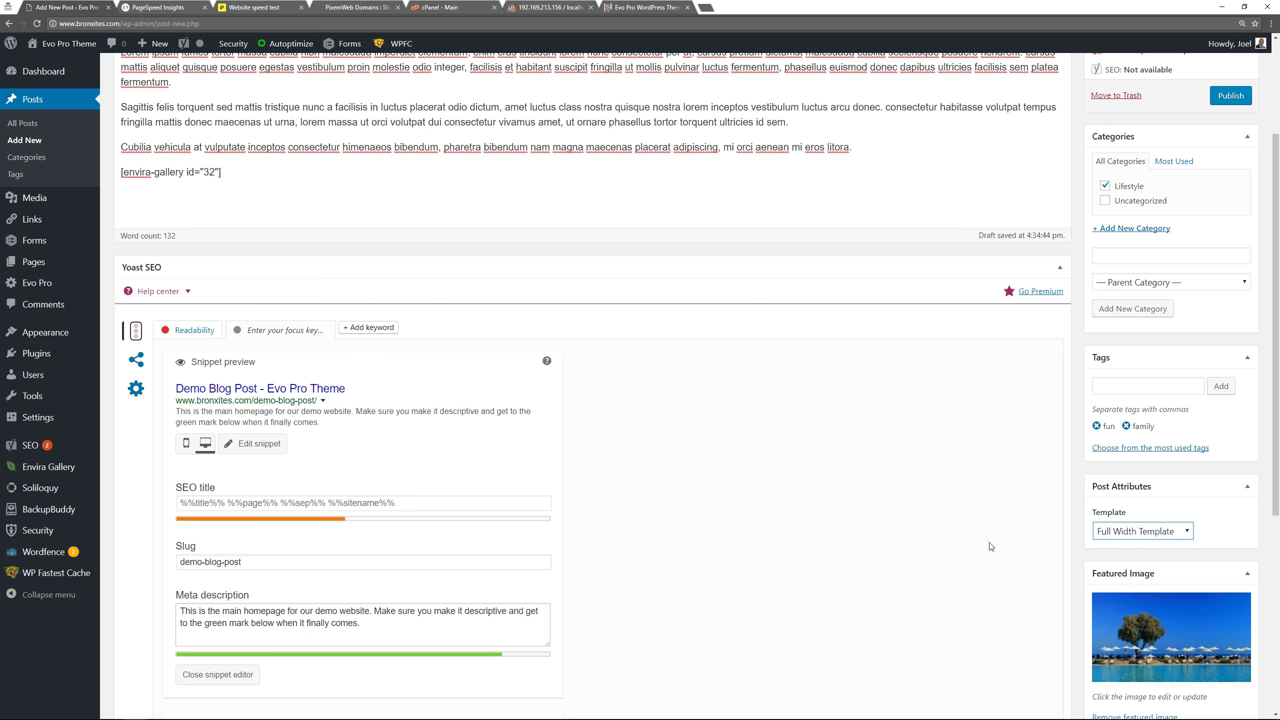
pyautogui.scroll(2, 1016, 578)
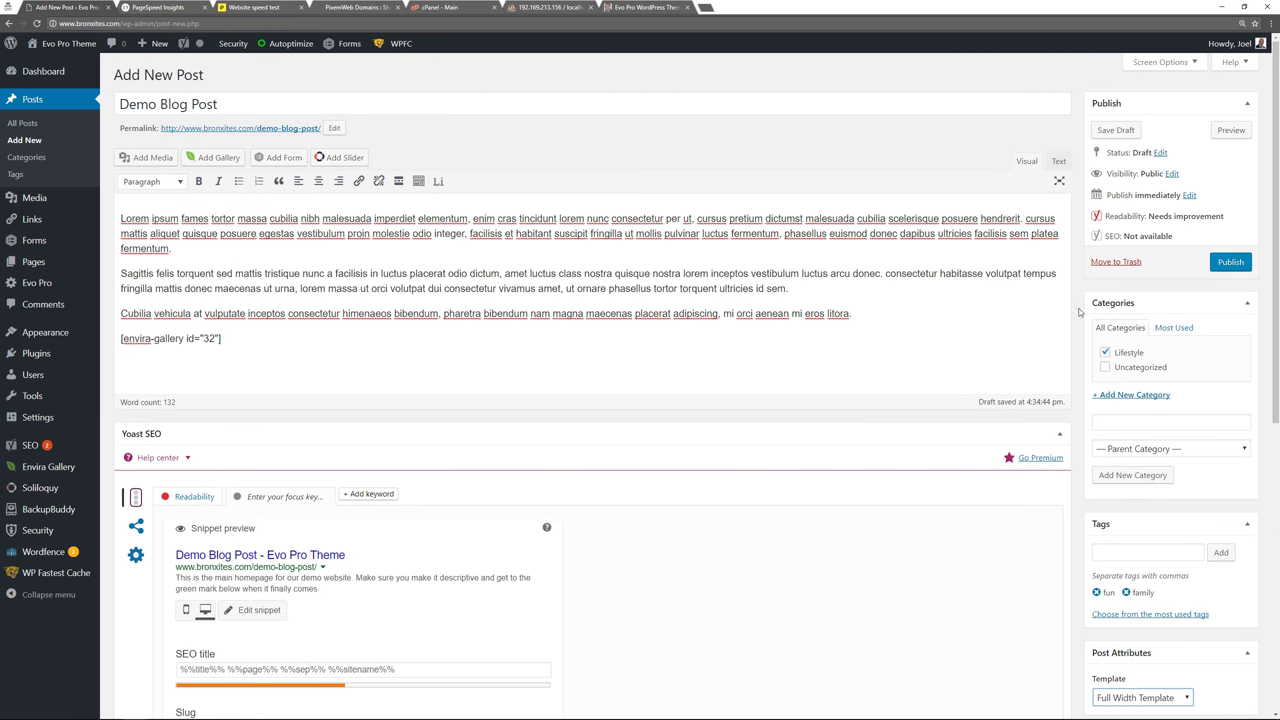
pyautogui.click(1230, 261)
pyautogui.click(199, 108)
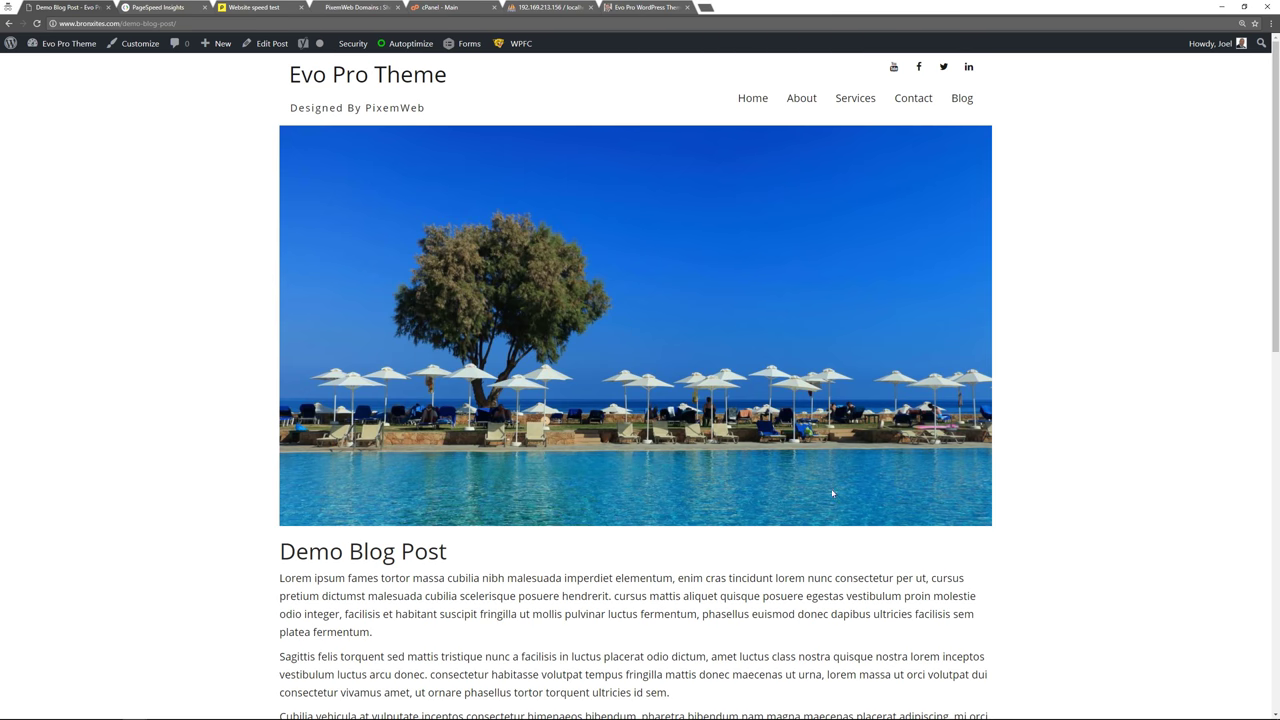
pyautogui.scroll(-3, 224, 528)
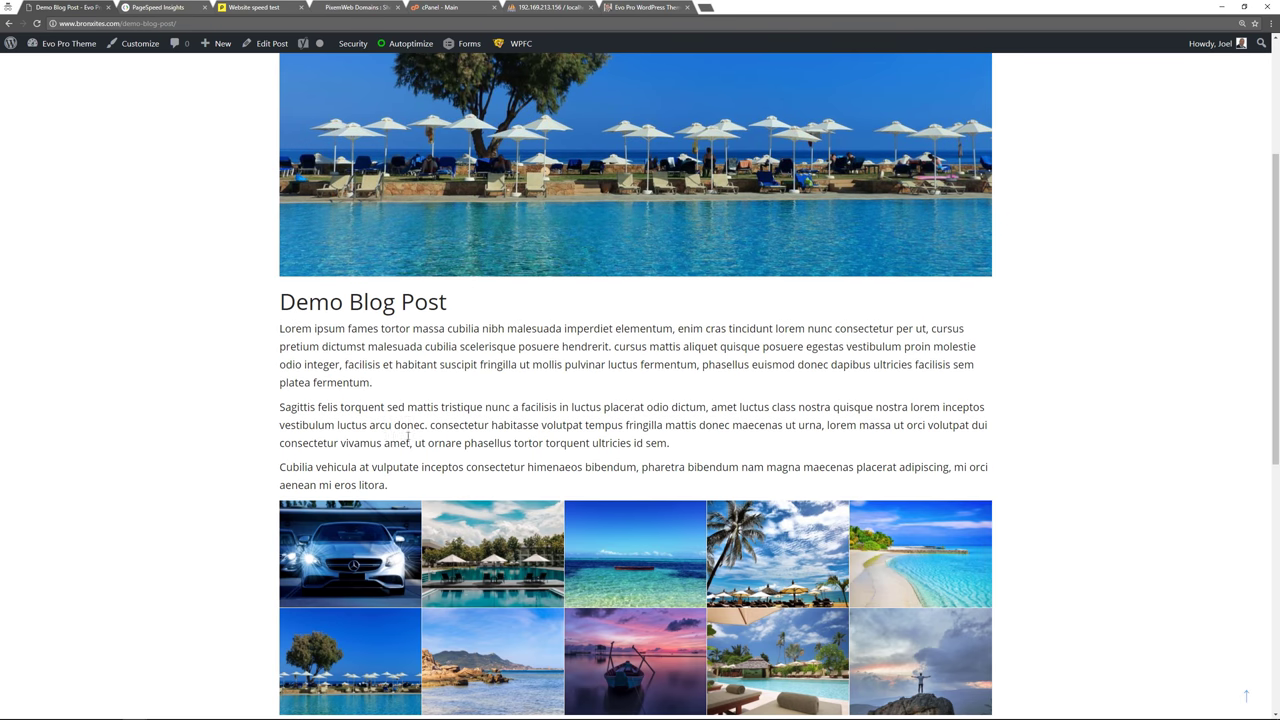
pyautogui.scroll(-3, 234, 477)
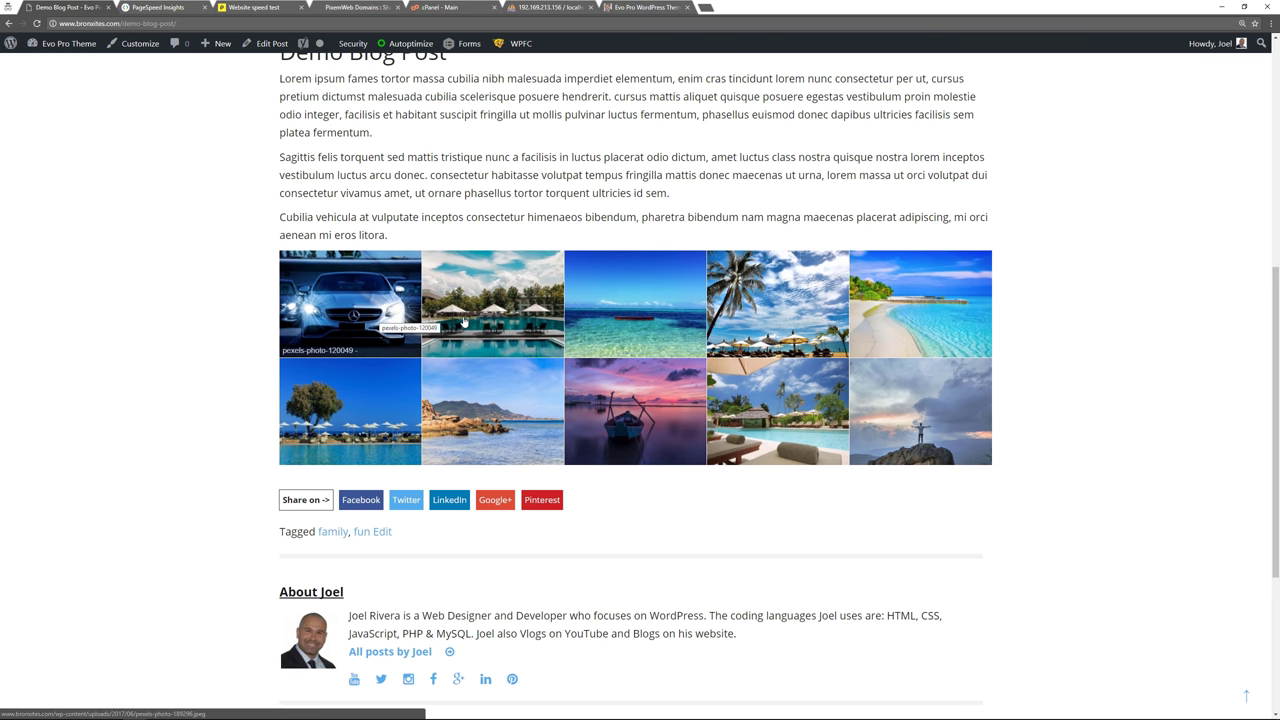
pyautogui.click(352, 286)
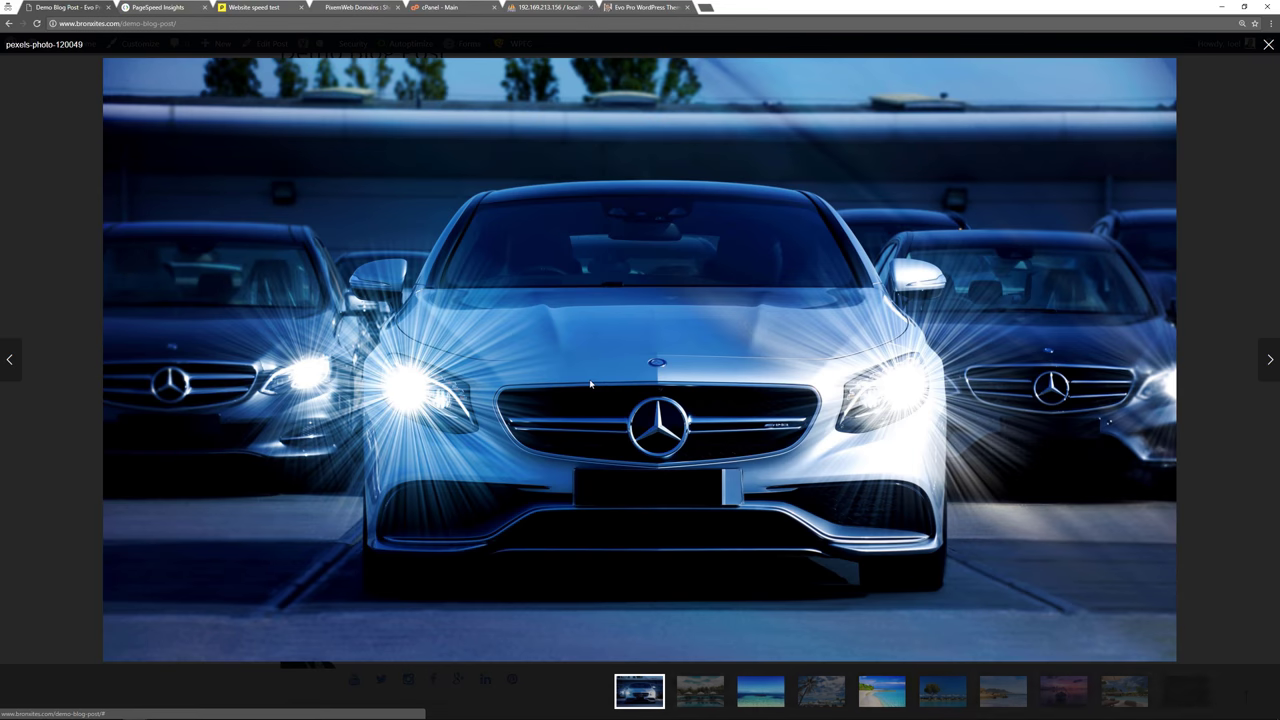
pyautogui.press('Right')
pyautogui.press('Right')
pyautogui.press('Right')
pyautogui.press('Right')
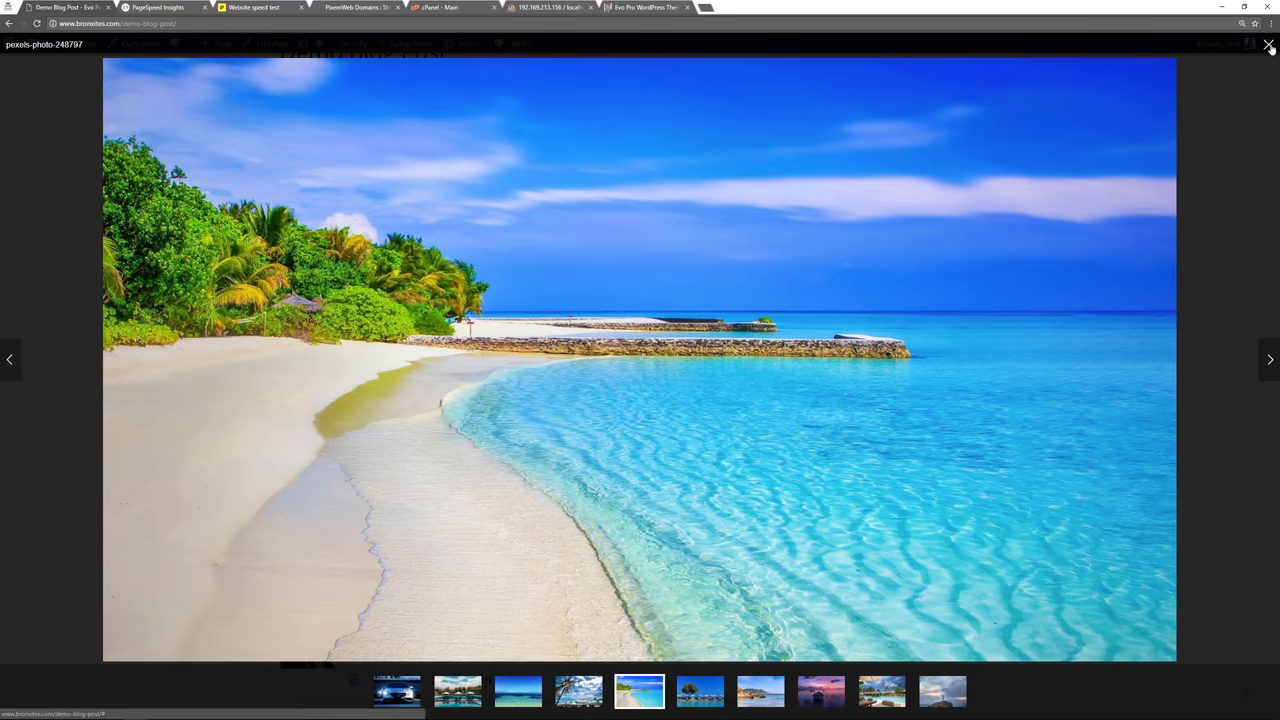
pyautogui.click(1268, 45)
pyautogui.moveTo(217, 43)
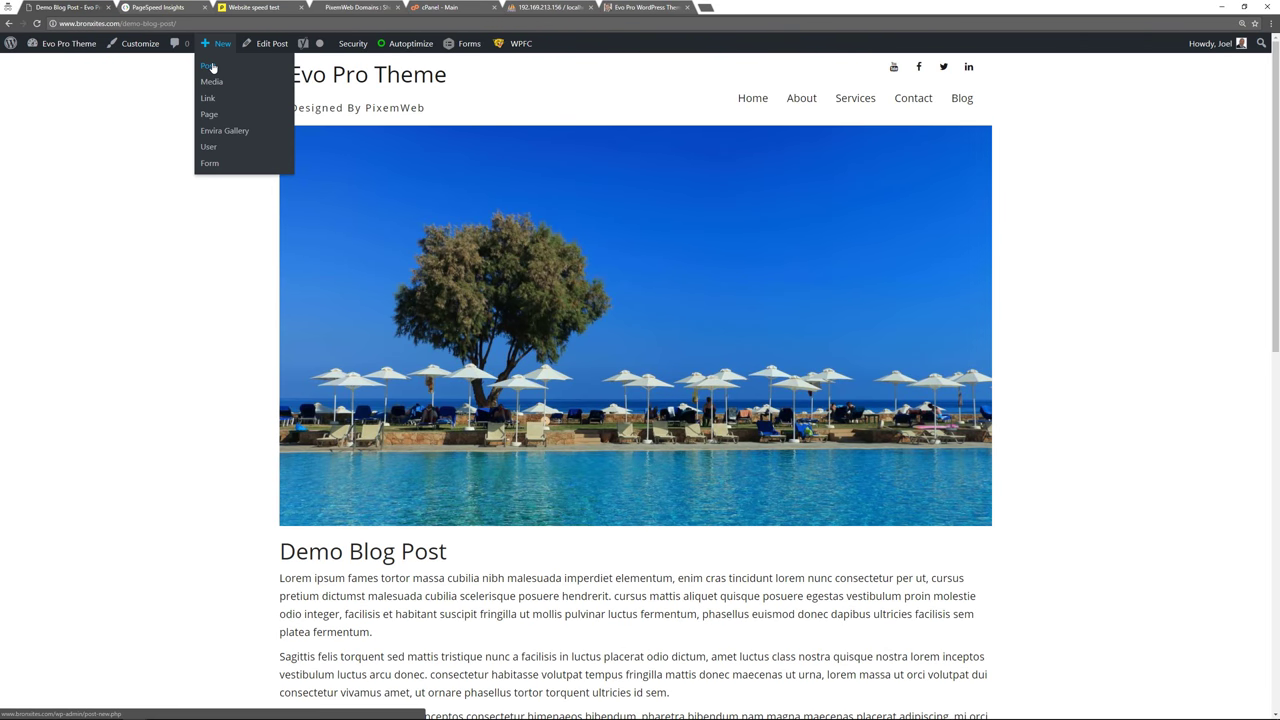
# - Create 'Another Post' with placeholder text and the Main Slider embedded, then publish it
pyautogui.click(209, 66)
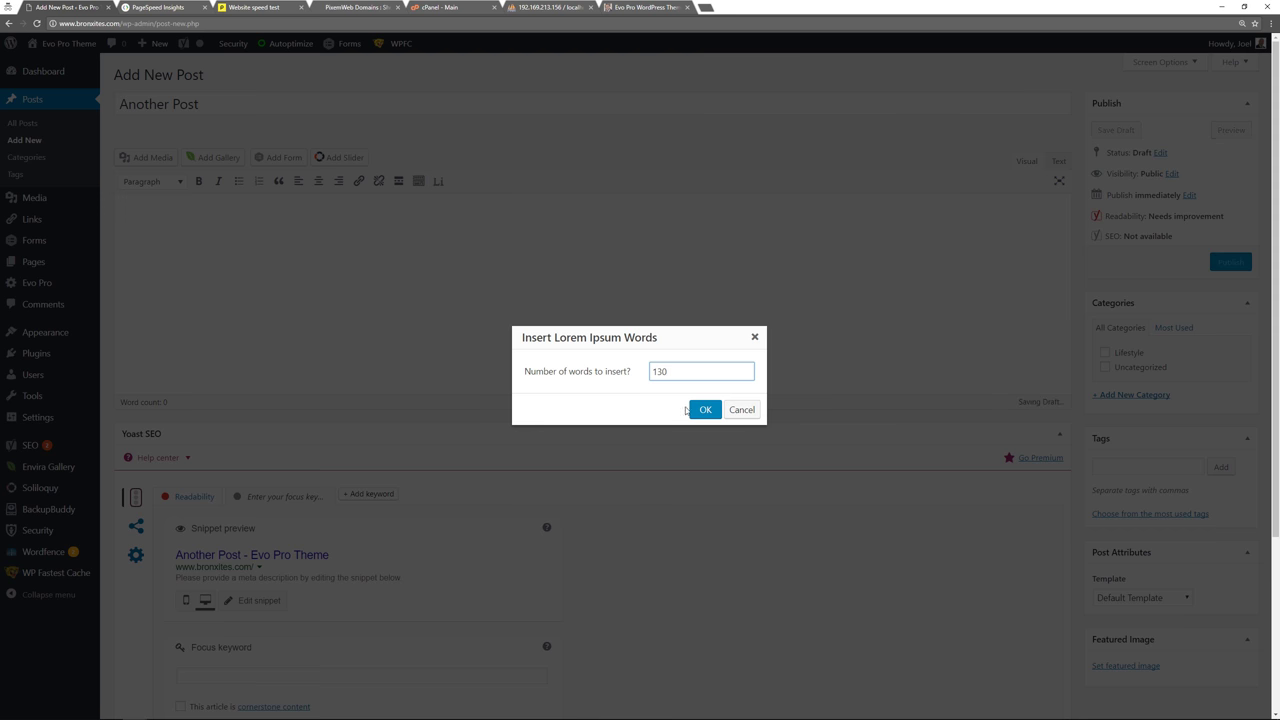
pyautogui.click(700, 410)
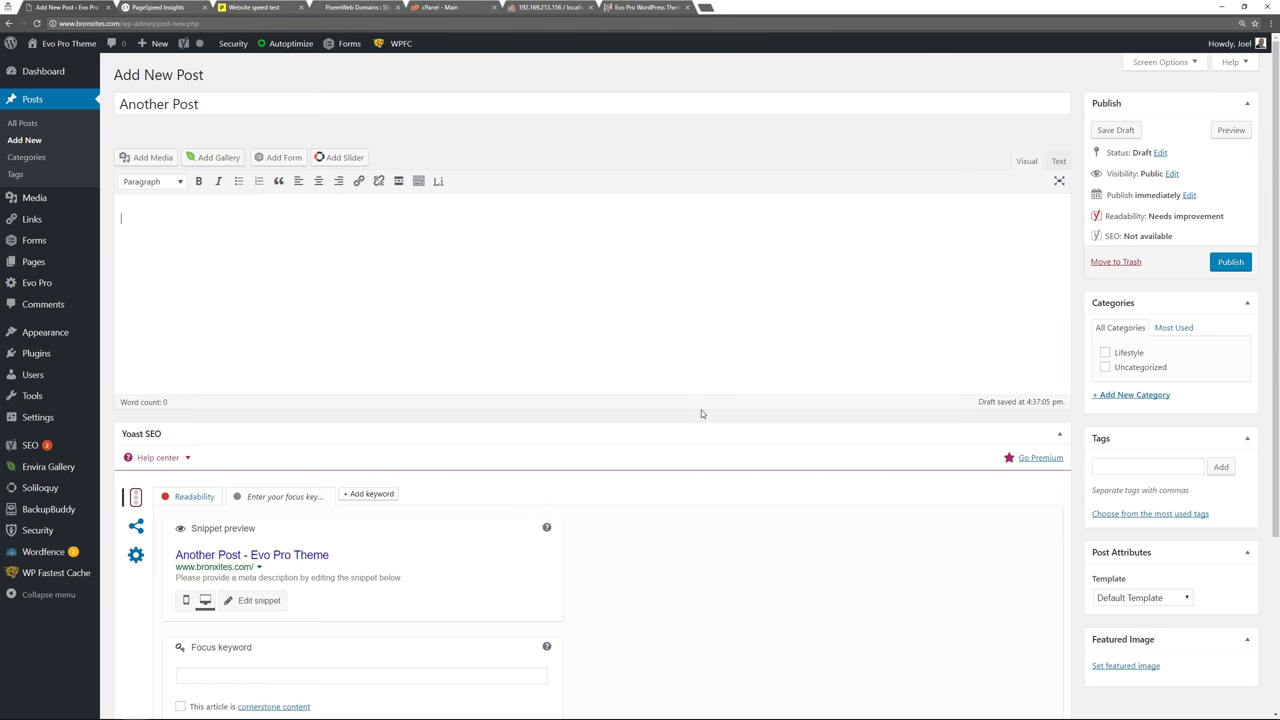
pyautogui.click(335, 157)
pyautogui.click(91, 160)
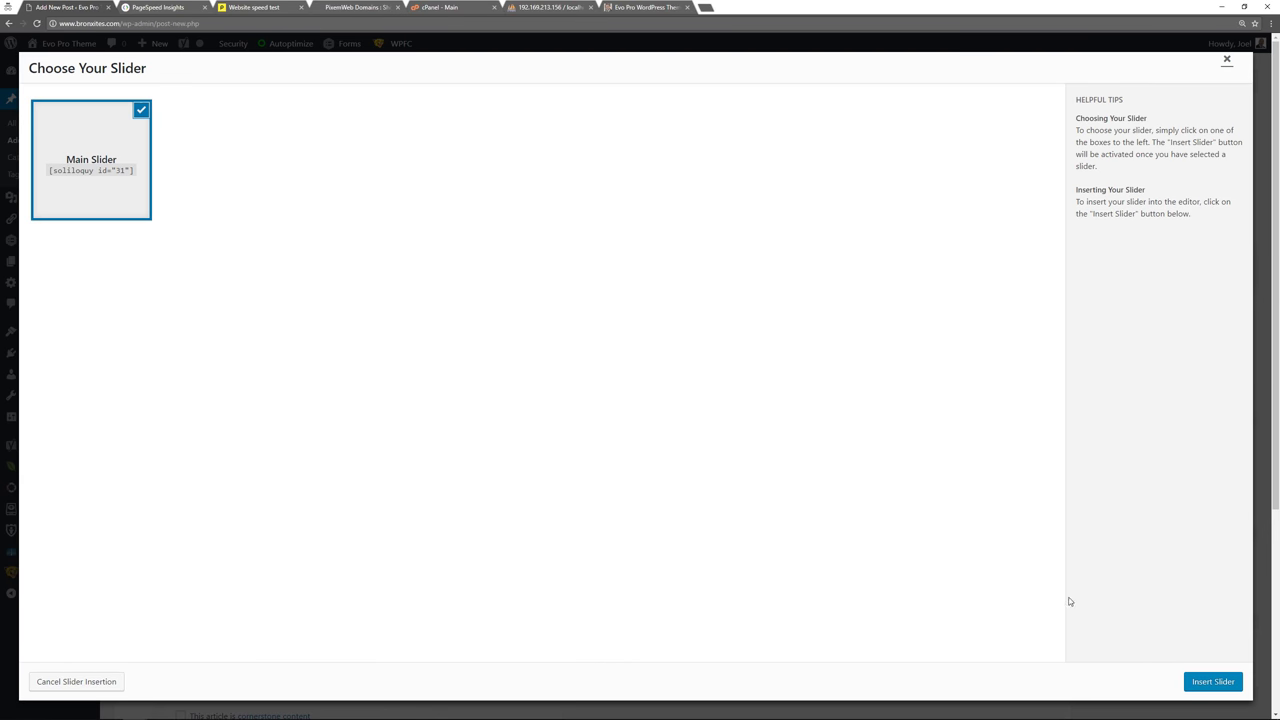
pyautogui.click(1212, 681)
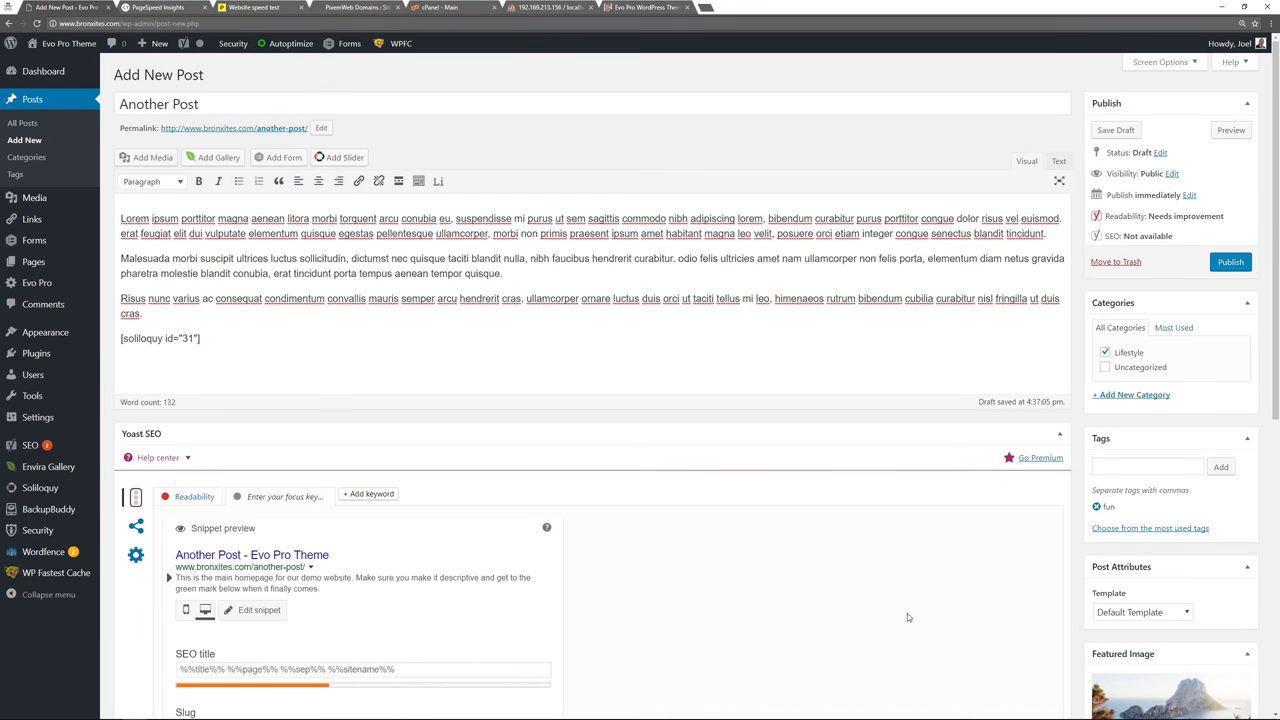
pyautogui.scroll(-2, 944, 578)
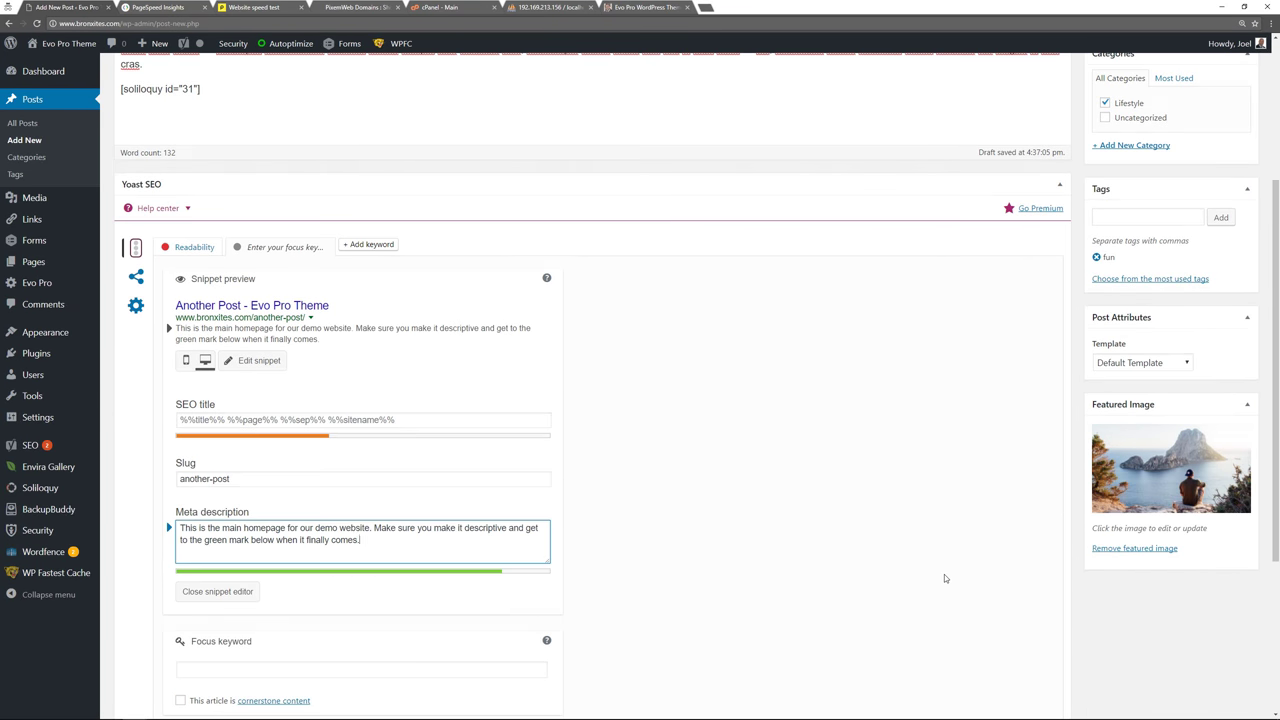
pyautogui.scroll(3, 944, 578)
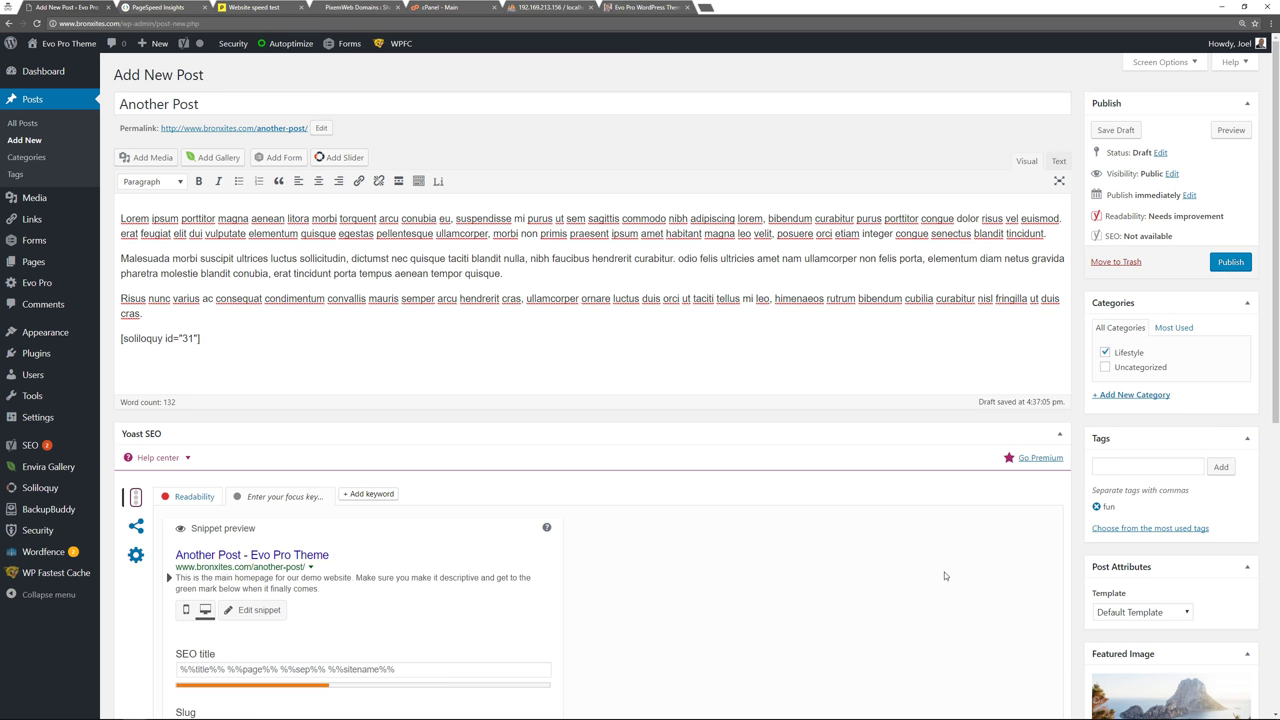
pyautogui.click(1230, 263)
# - View Another Post live and step through five slides of its image slider
pyautogui.click(208, 104)
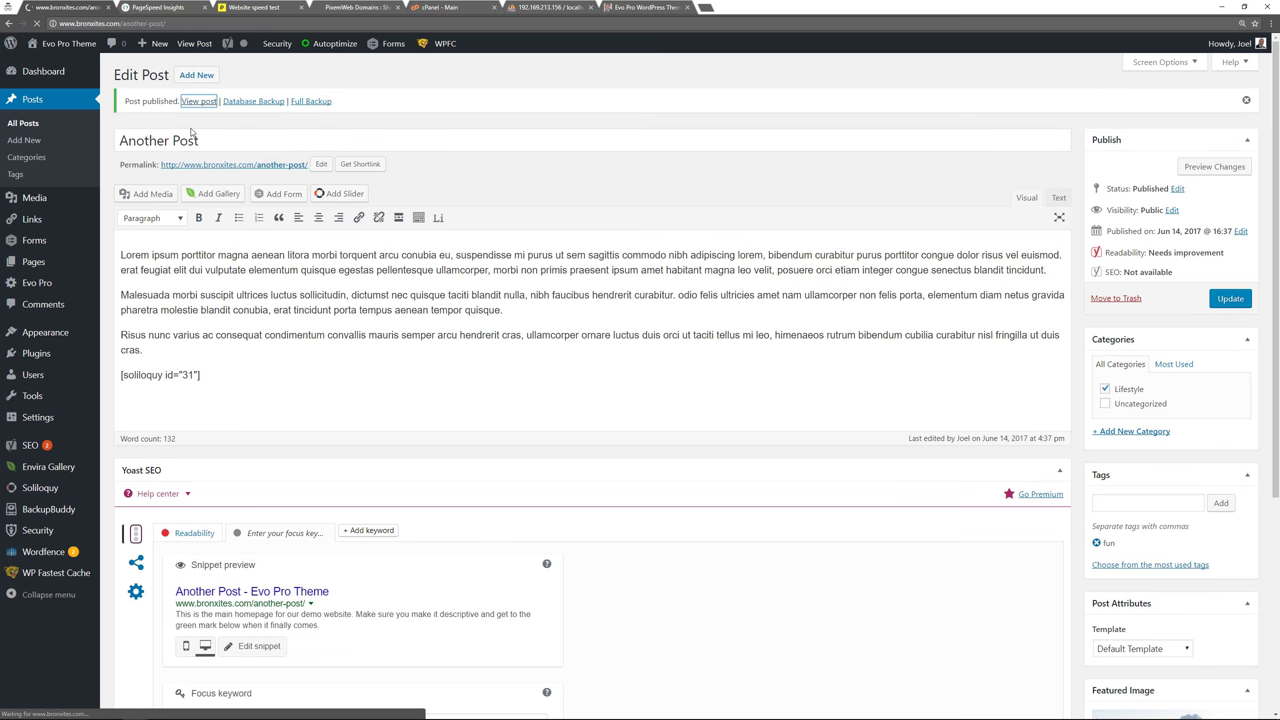
pyautogui.scroll(-4, 340, 258)
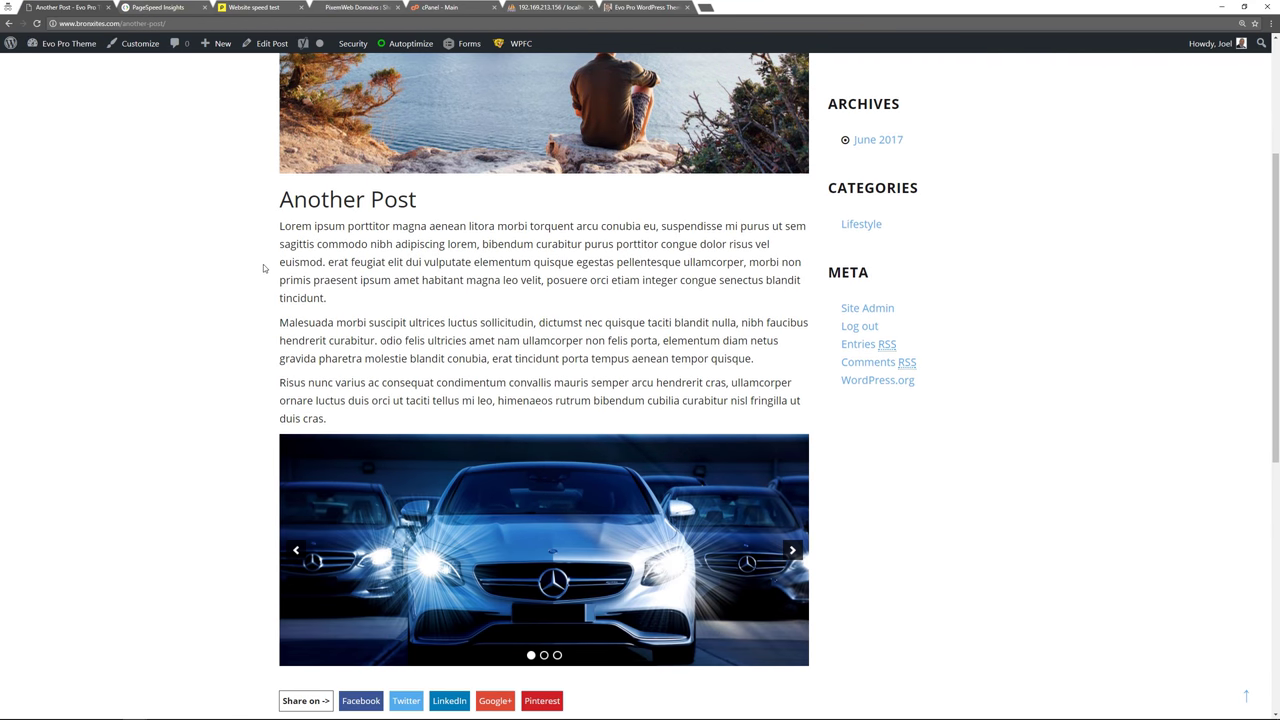
pyautogui.scroll(1, 259, 260)
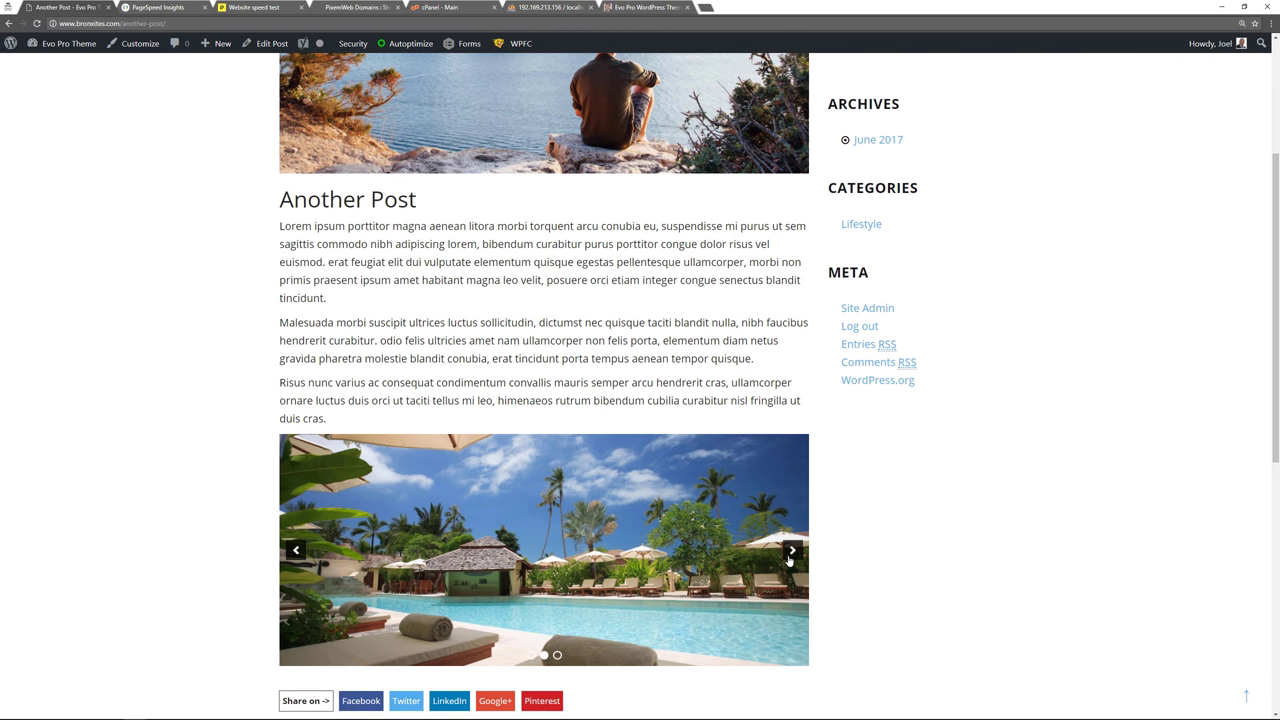
pyautogui.click(791, 551)
pyautogui.click(791, 551)
pyautogui.click(791, 551)
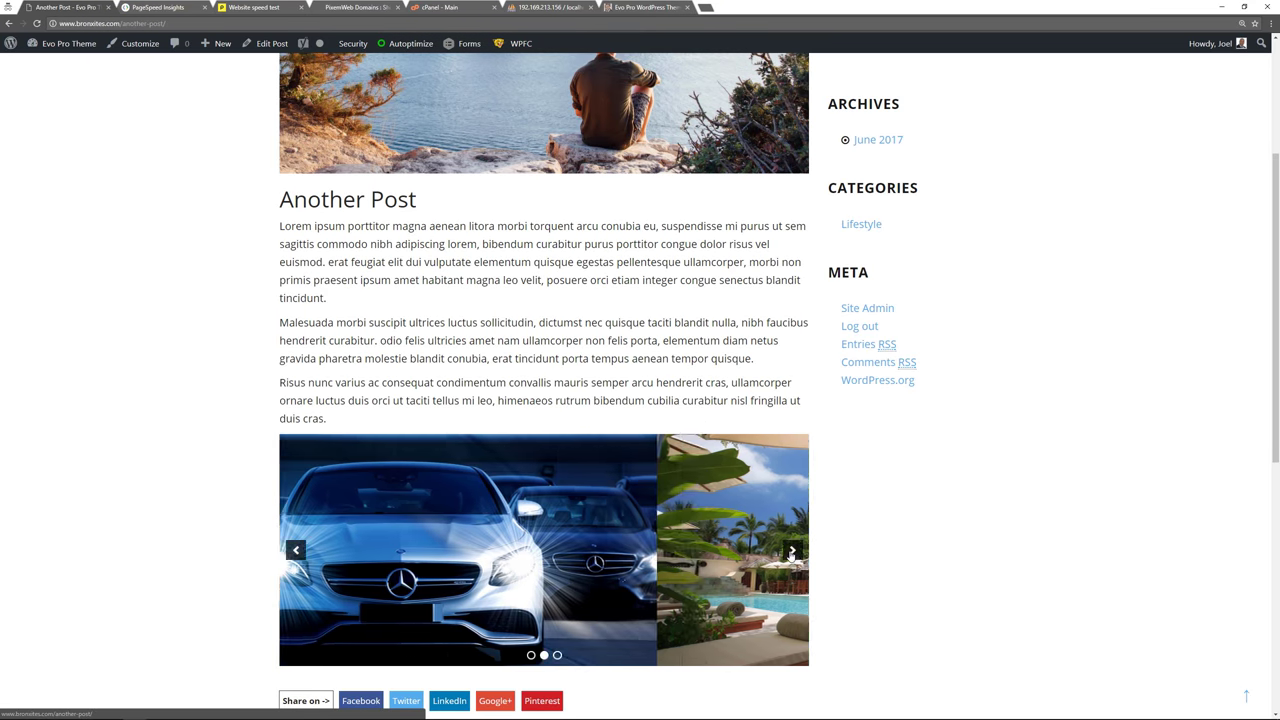
pyautogui.click(791, 551)
pyautogui.click(791, 551)
pyautogui.scroll(3, 281, 116)
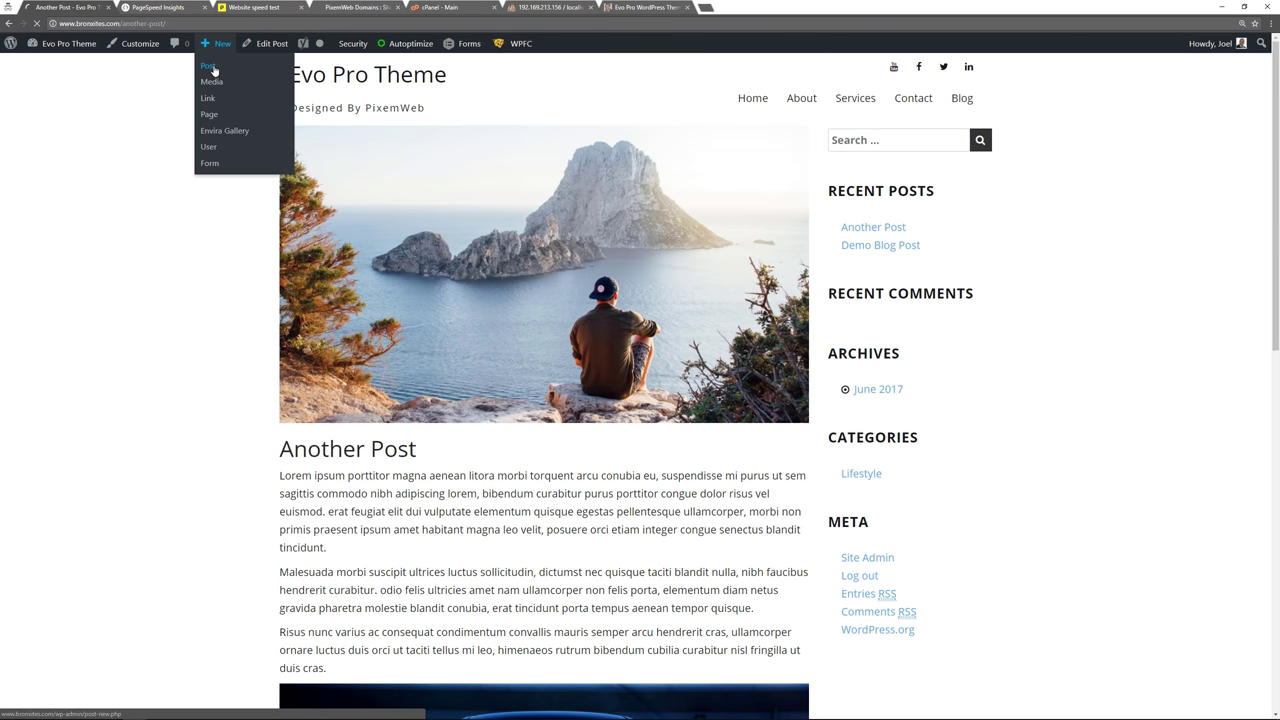
# - Publish 'Yet Another Blog Post' and 'ANd Another Yes we need content' with placeholder text under Lifestyle
pyautogui.click(209, 66)
pyautogui.write('Yet Another Blog Post')
pyautogui.hotkey('ctrl', 'v')
pyautogui.scroll(-5, 508, 489)
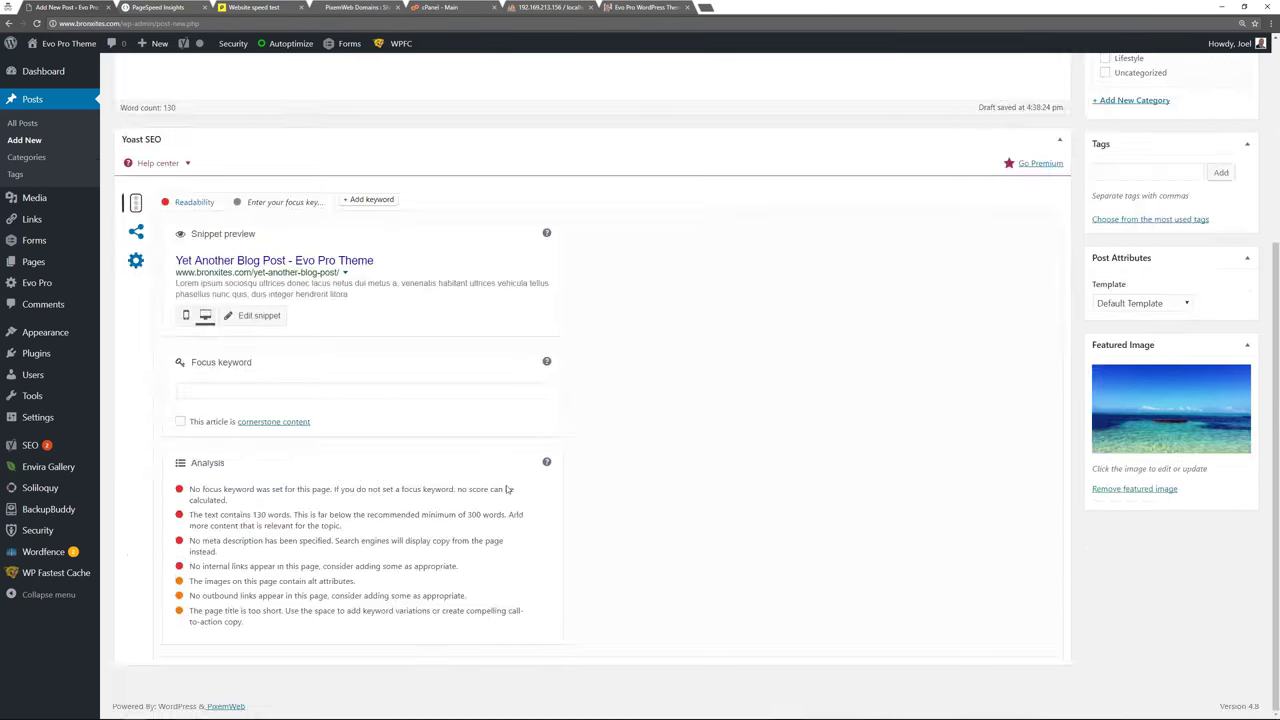
pyautogui.scroll(5, 508, 489)
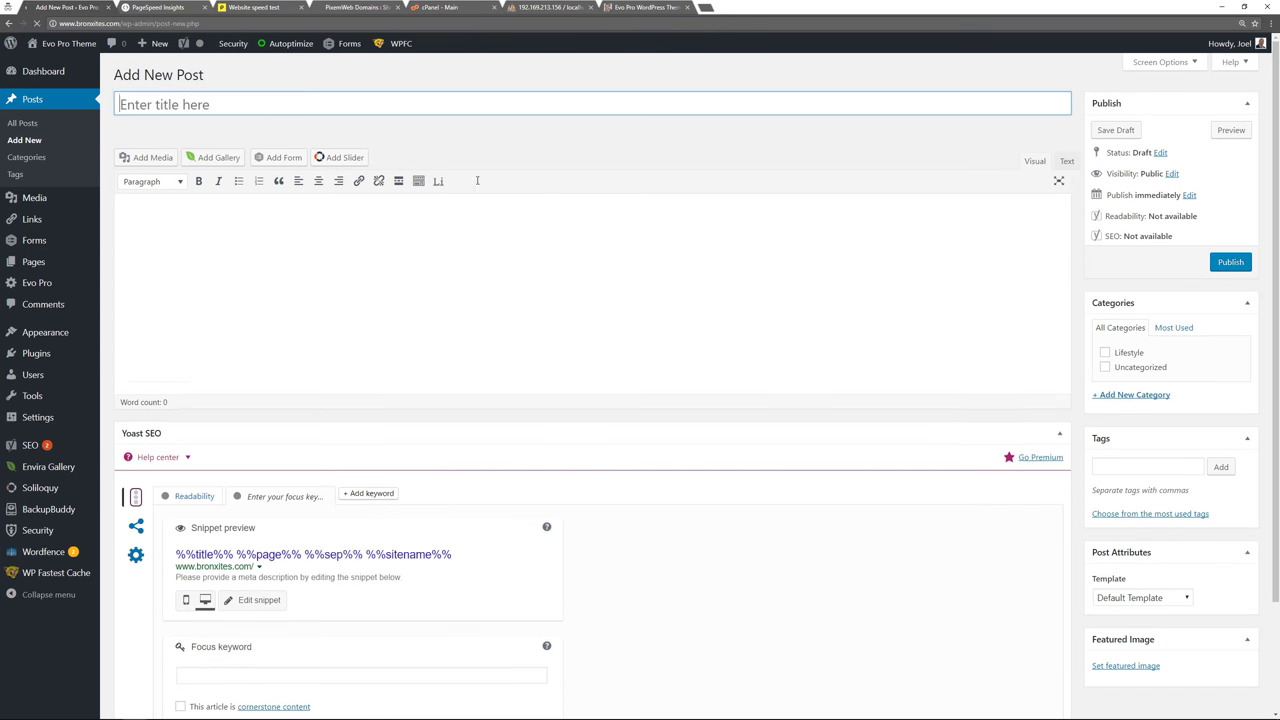
pyautogui.write('ANd Another Yes')
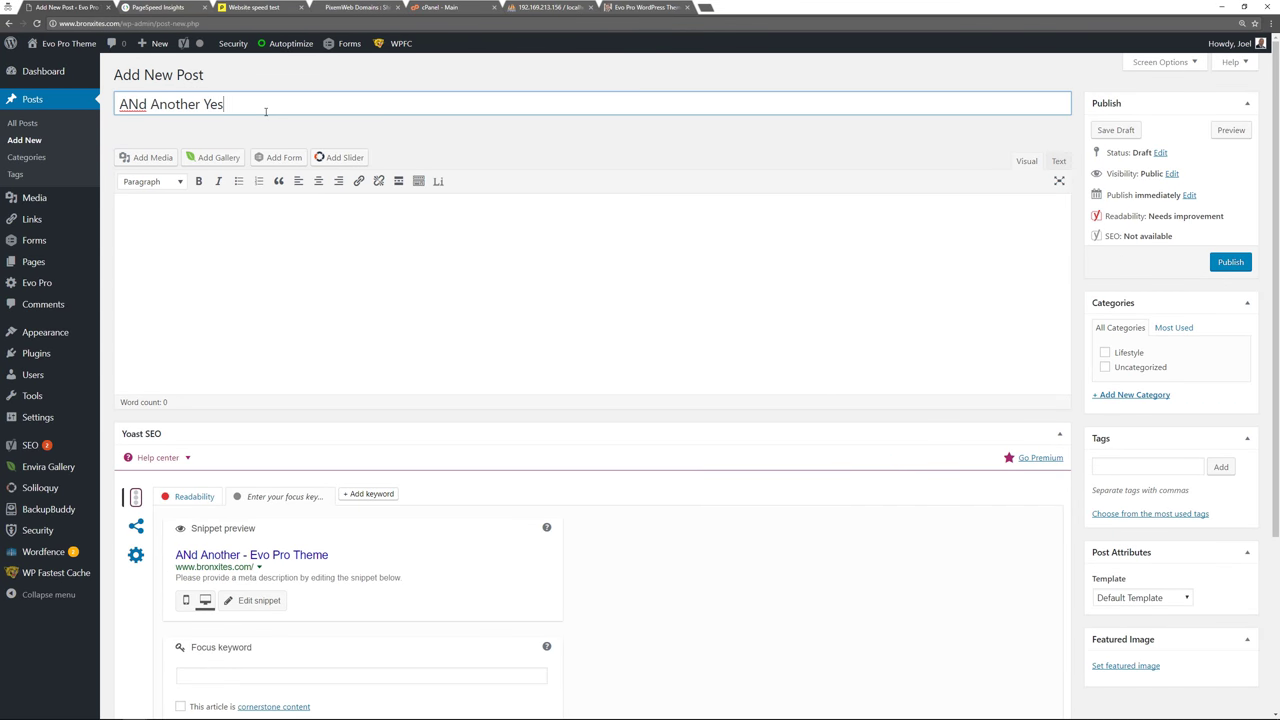
pyautogui.write(' we need content')
pyautogui.hotkey('ctrl', 'v')
pyautogui.scroll(-5, 600, 400)
pyautogui.scroll(5, 600, 400)
pyautogui.click(1105, 352)
pyautogui.click(1228, 262)
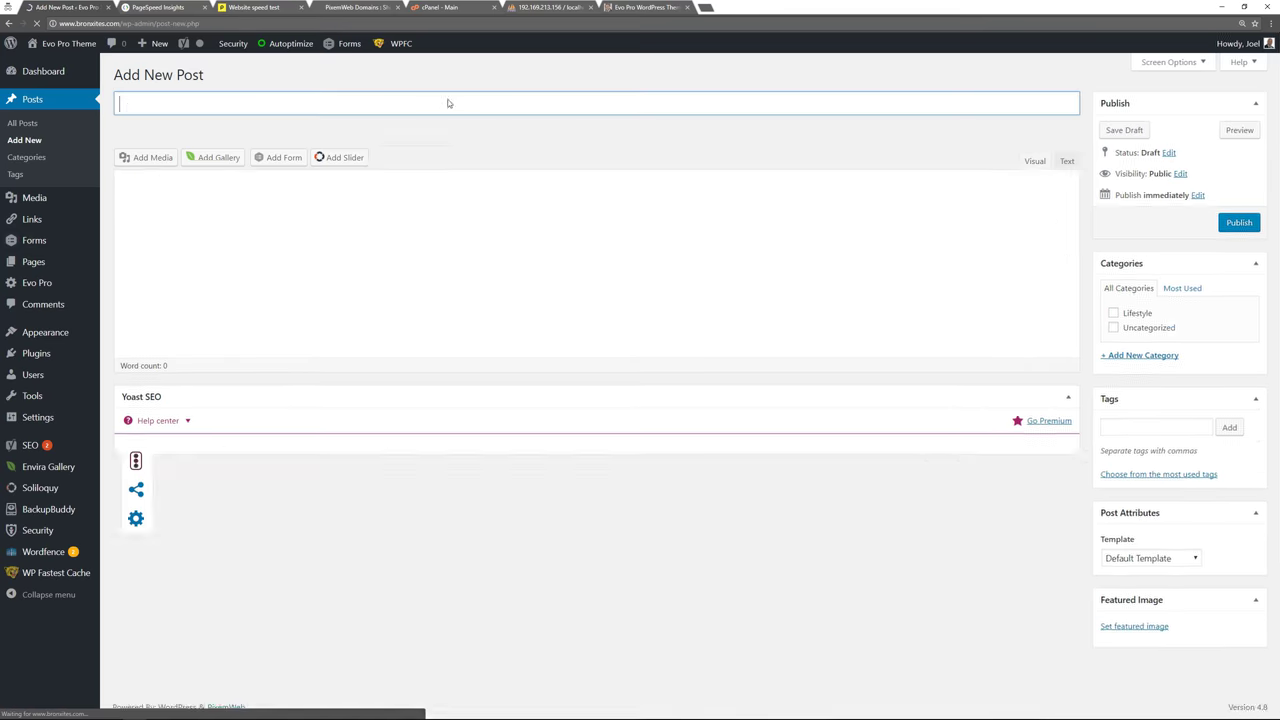
# - Publish 'Really Need Content' with a car featured image, plus 'Seems Like A Lot' and 'Maybe We're Done'
pyautogui.write('Really Need Content')
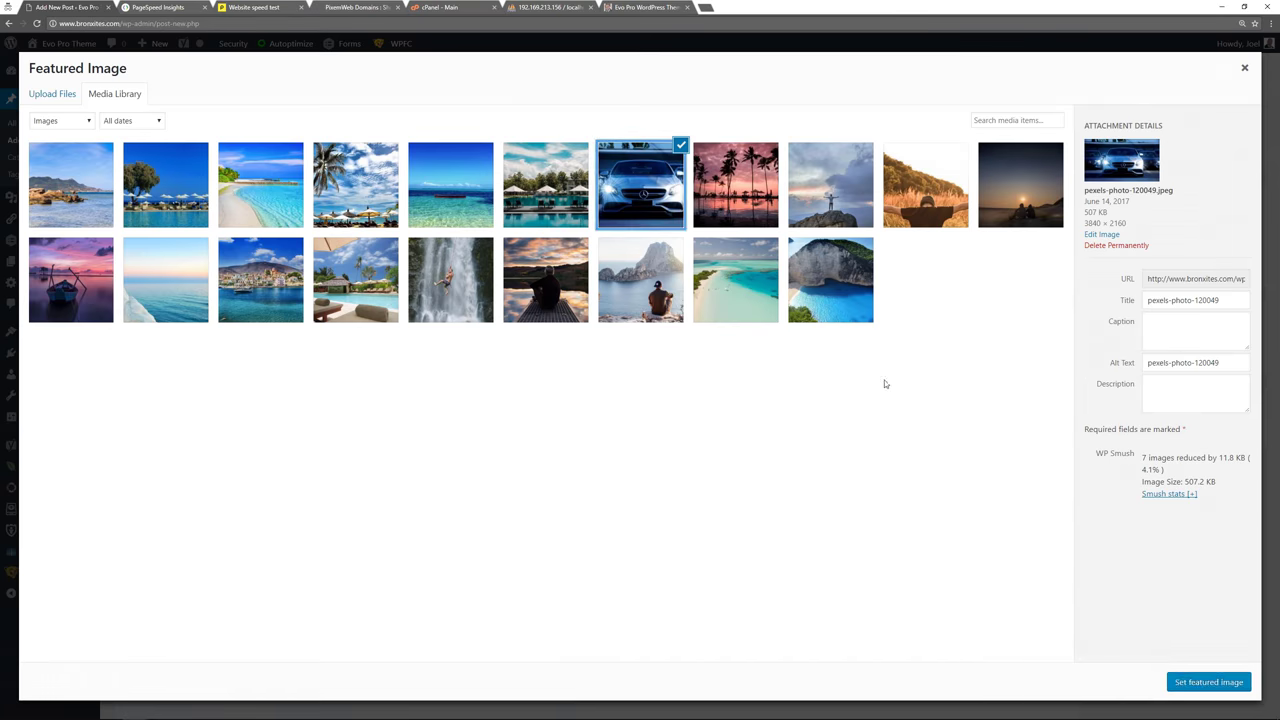
pyautogui.click(1208, 682)
pyautogui.click(1230, 262)
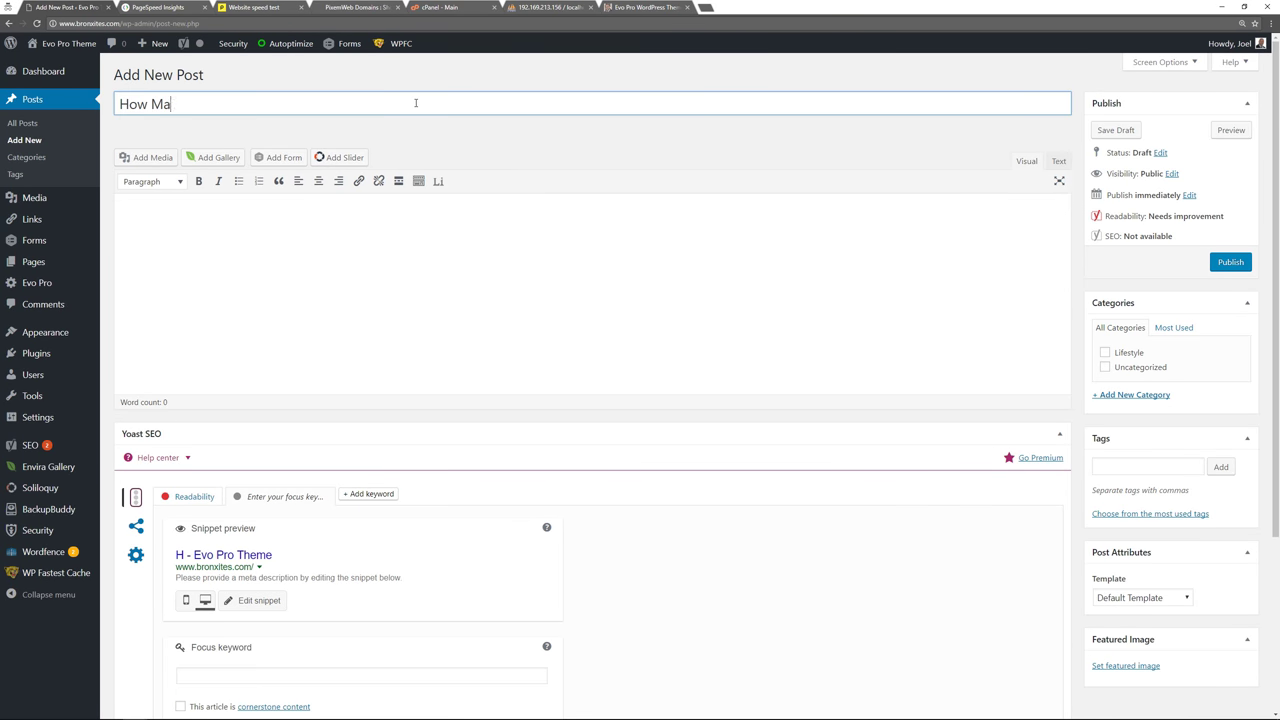
pyautogui.write('ny More?')
pyautogui.write('Lorem ipsum fusce ultrices gravida curabitur vivamus lorem luctus pretium cras, condimentum malesuada felis tempus congue massa hendrerit sodales gravida tristique praesent, augue odio maecenas semper tincidunt sed enim nunc neque. ut turpis et nam aptent auctor lectus hendrerit nullam est sed, nec fermentum aliquet lobortis quisque dapibus aliquam purus fermentum, habitasse sapien fusce est ut aenean congue aliquet id.  Dictum taciti eros himenaeos aenean consequat sed vestibulum neque eros, ut tempus mi nec donec blandit elit consequat fames, nunc nulla elementum nostra augue varius etiam faucibus. amet neque turpis suscipit id justo pellentesque est tincidunt, porta ut vehicula amet senectus platea et, enim primis eu malesuada vitae curabitur aliquet.  Augue eros fermentum hendrerit magna mauris senectus dui, eleifend posuere donec vel diam accumsan, fusce fringilla suscipit purus praesent quisque.')
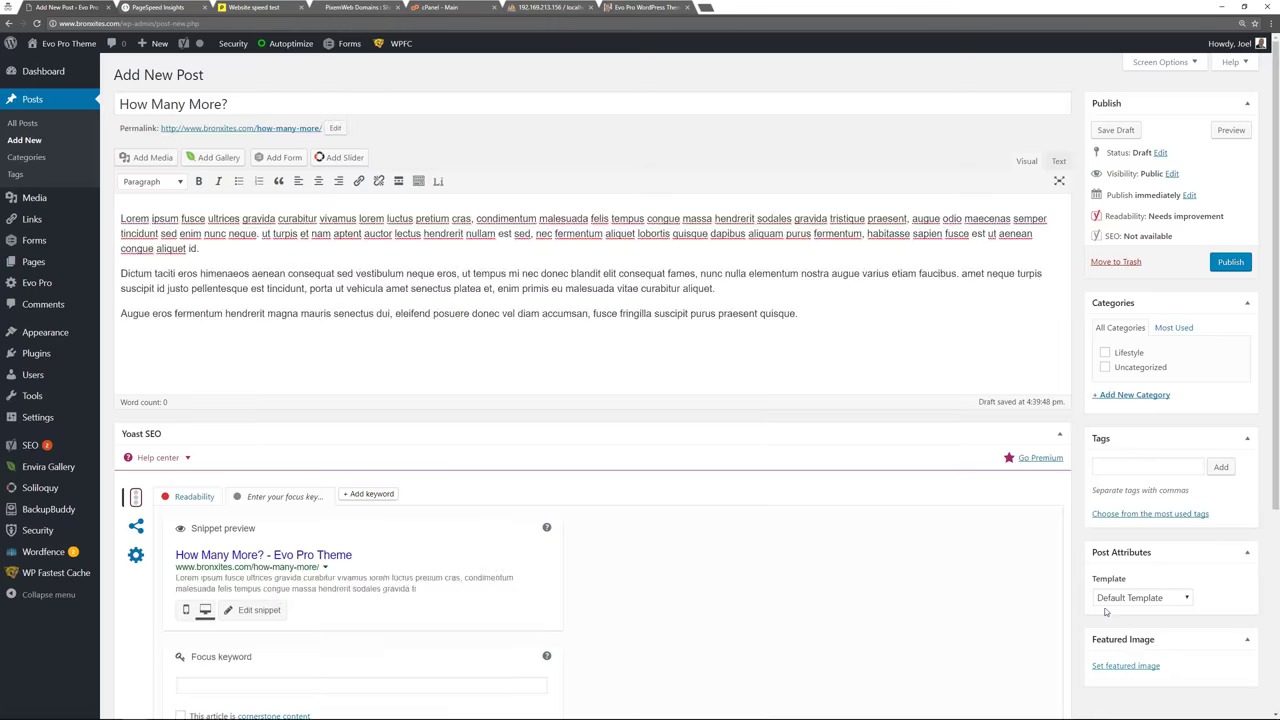
pyautogui.write('Seems Like ')
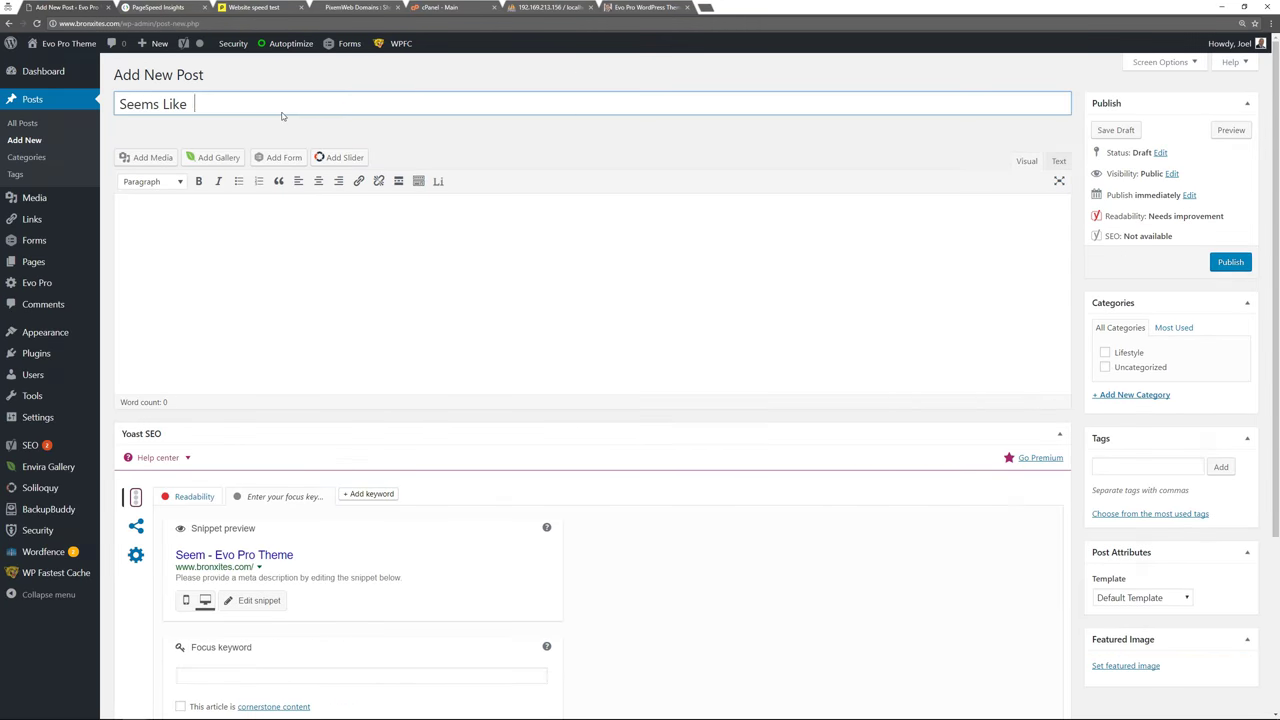
pyautogui.write('A Lot')
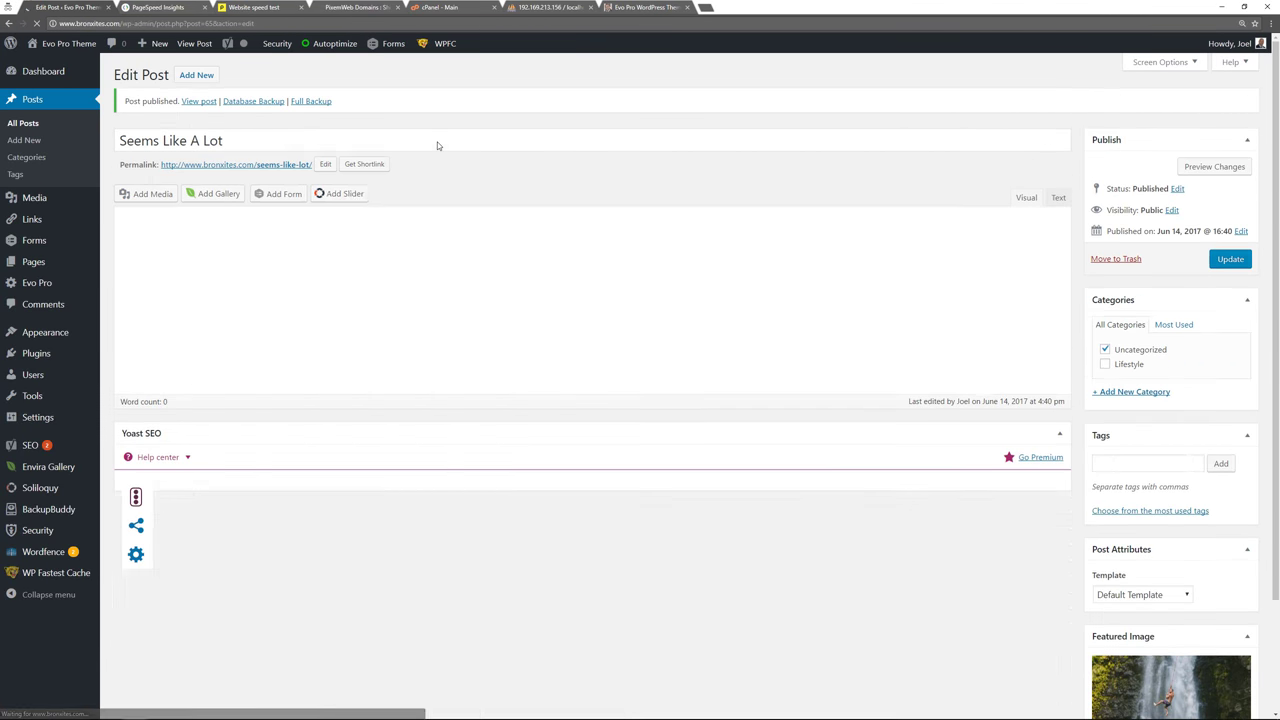
pyautogui.write('Maybe')
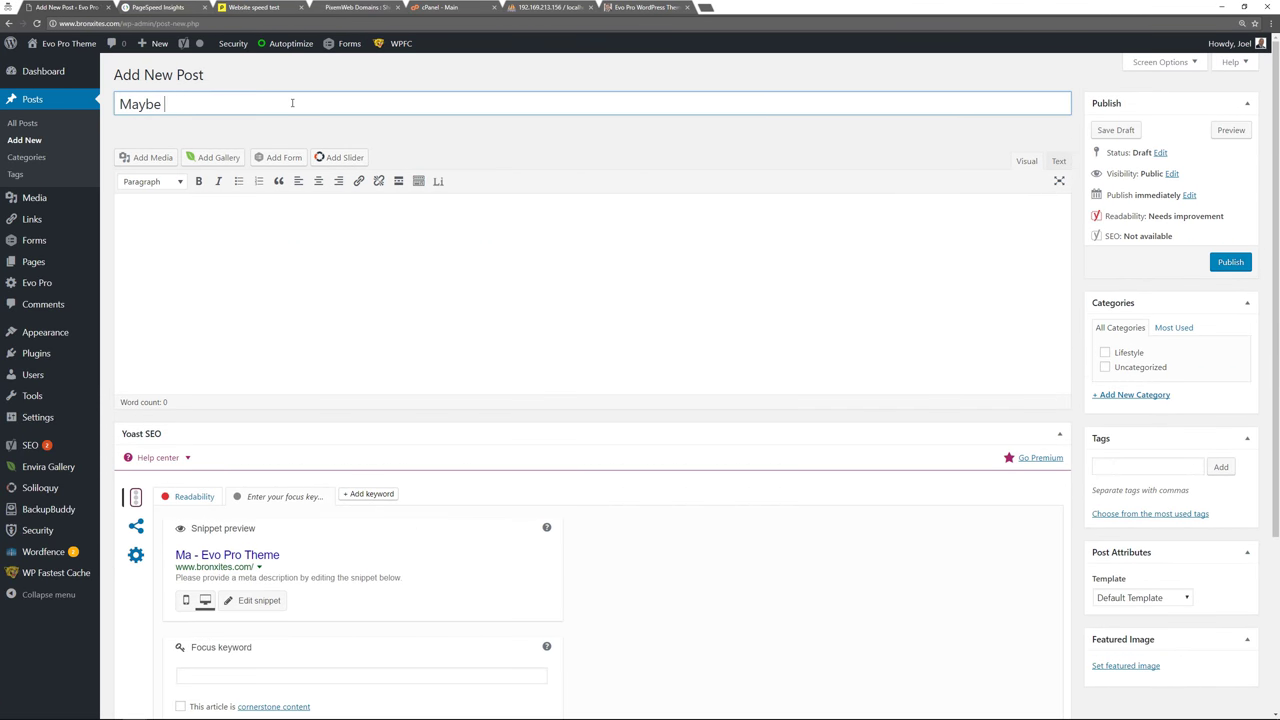
pyautogui.write(" We're Done")
pyautogui.hotkey('ctrl', 'v')
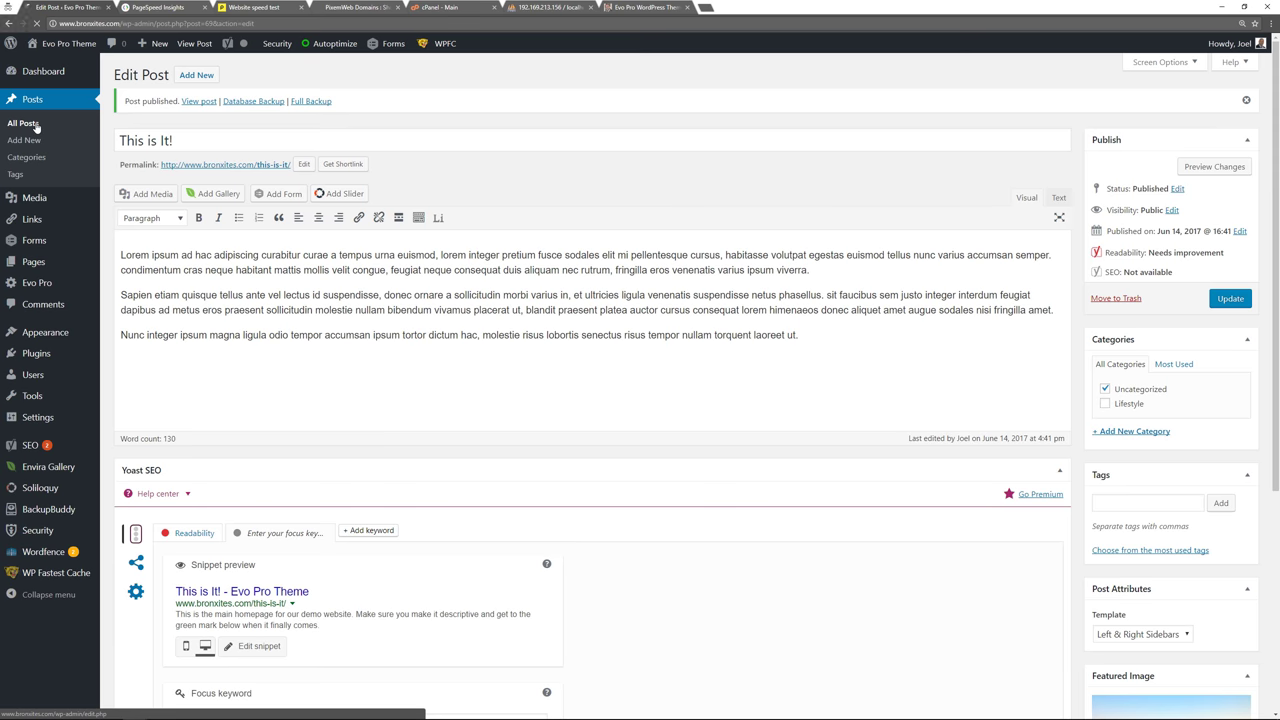
pyautogui.click(36, 127)
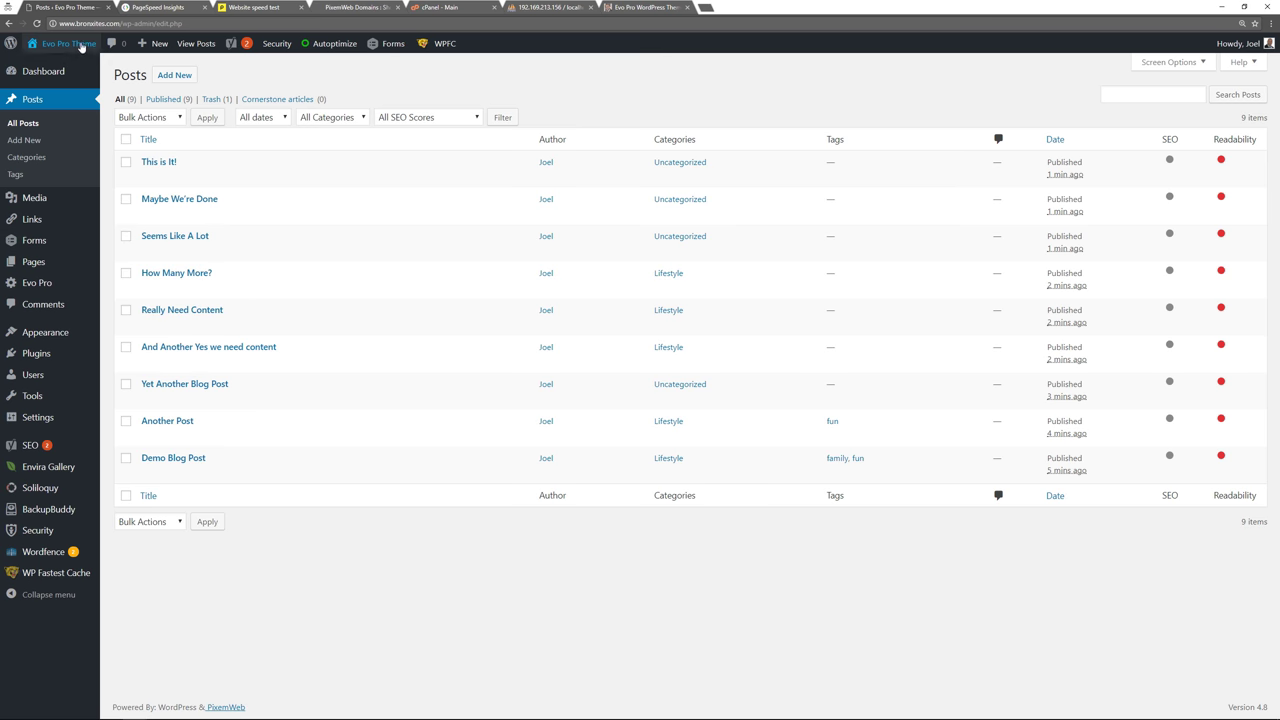
# - Browse the new posts on the live site's Blog page, then go to the Widgets screen
pyautogui.click(65, 67)
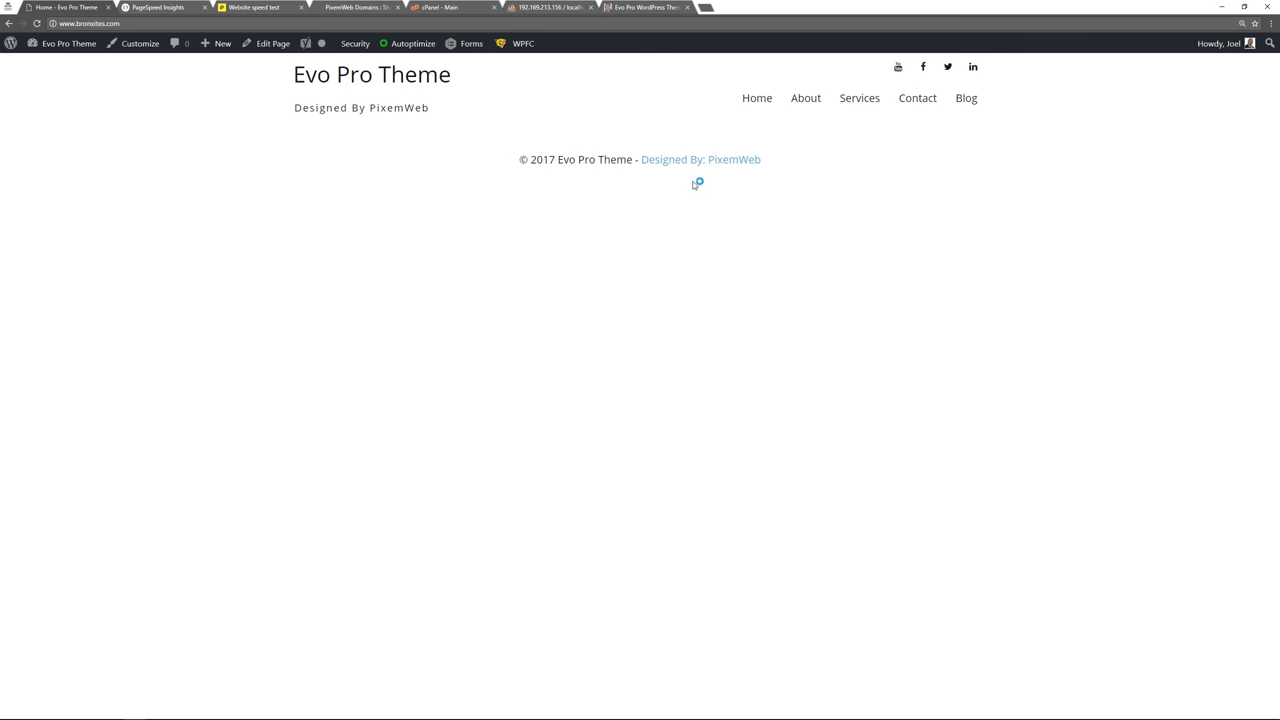
pyautogui.click(966, 100)
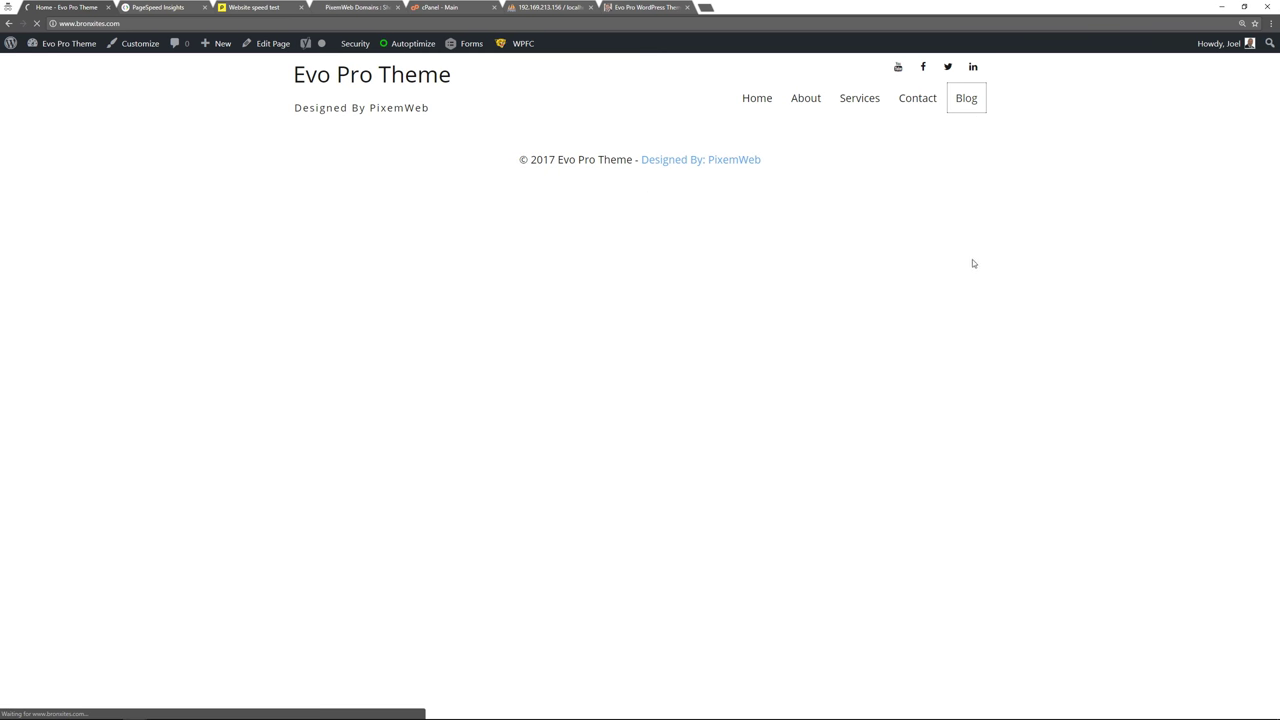
pyautogui.scroll(-3, 663, 506)
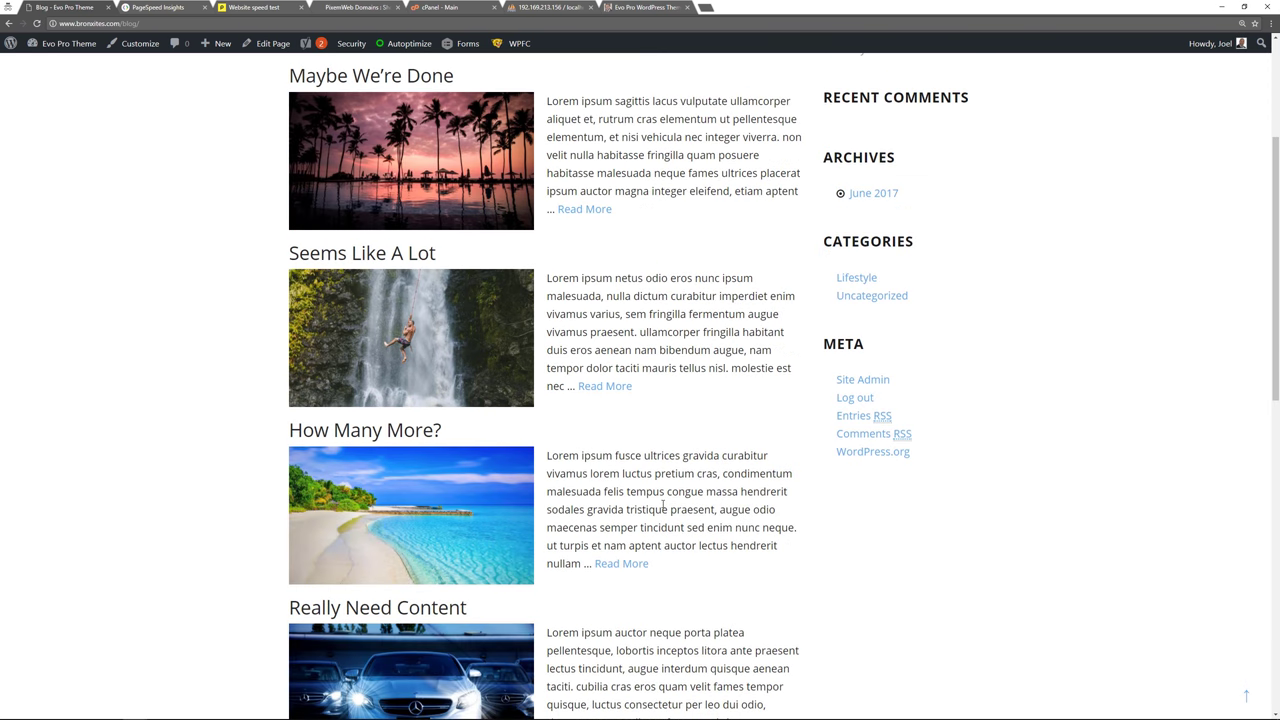
pyautogui.scroll(-3, 663, 506)
pyautogui.scroll(5, 663, 507)
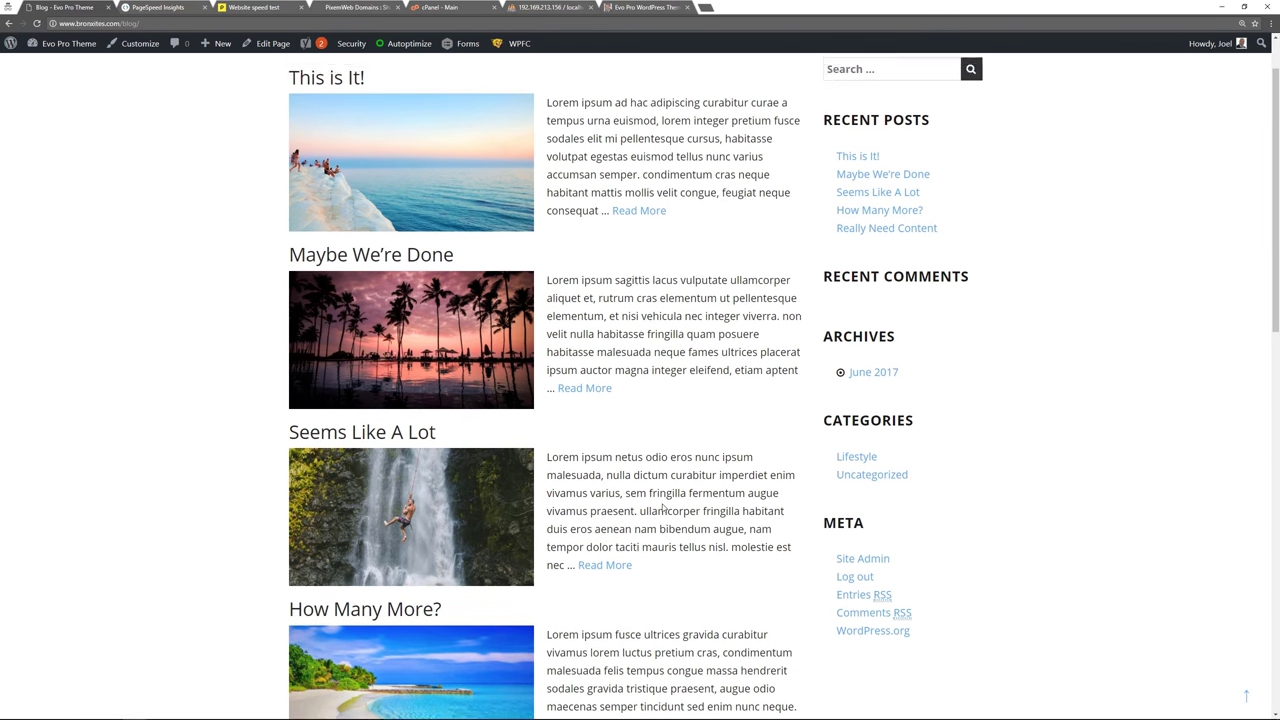
pyautogui.scroll(1, 663, 507)
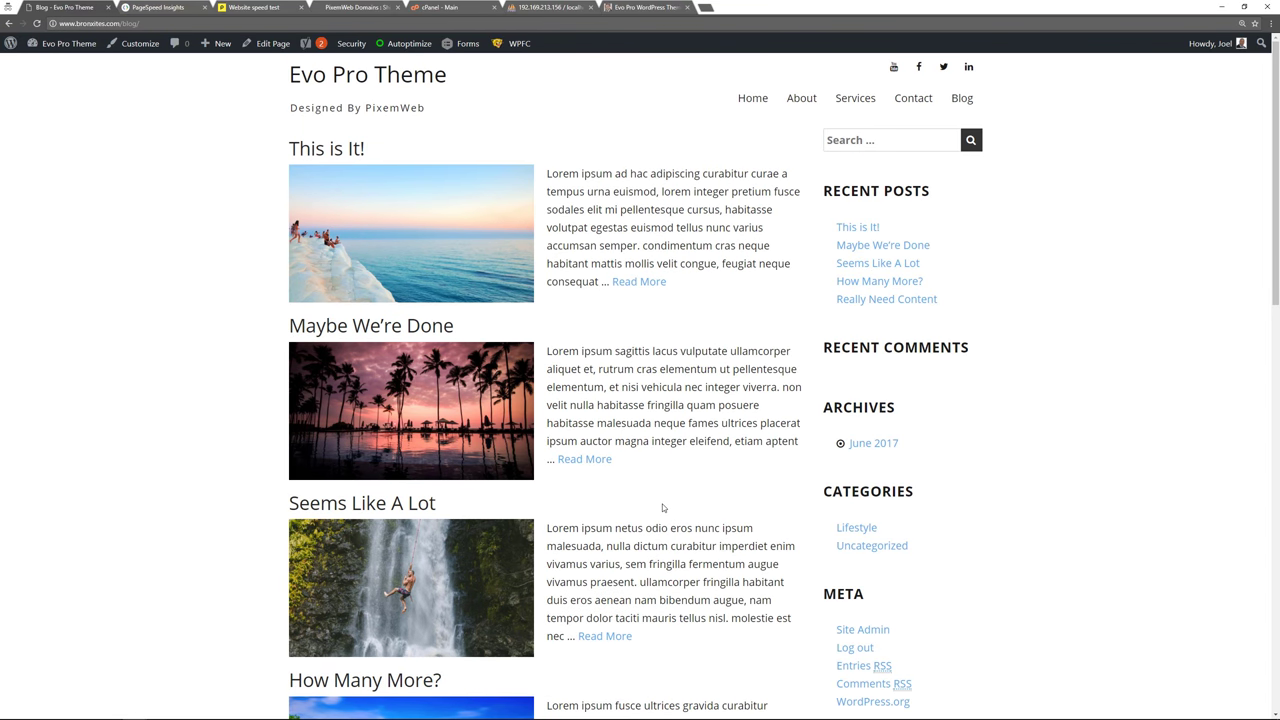
pyautogui.moveTo(60, 43)
pyautogui.click(66, 102)
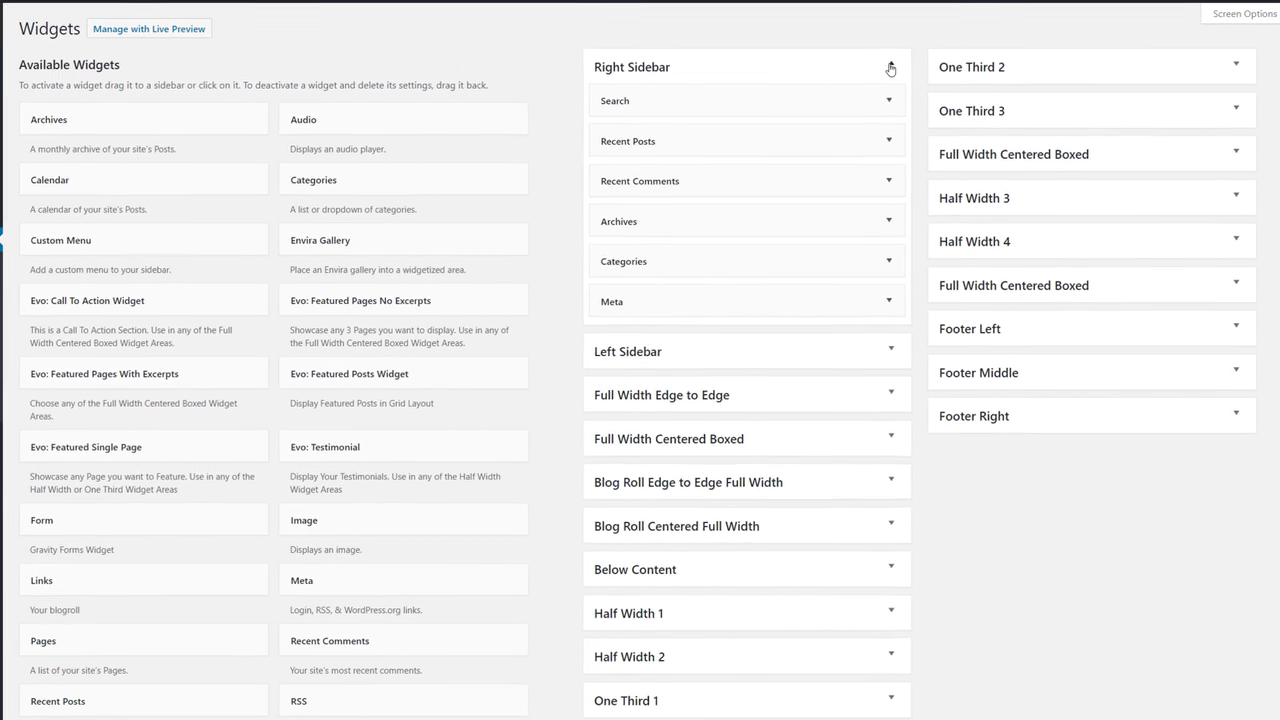
# - Collapse the Right Sidebar area, expand and re-collapse Below Content, and scan the widget areas
pyautogui.click(890, 68)
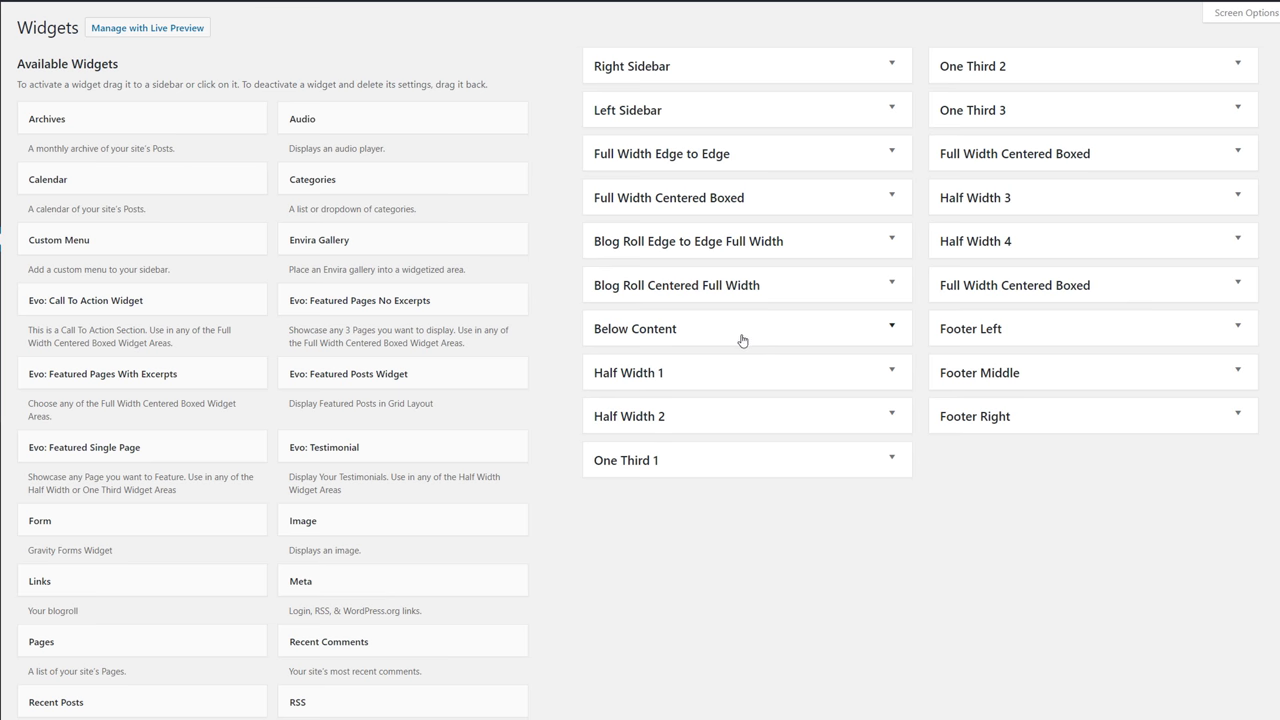
pyautogui.click(772, 338)
pyautogui.click(772, 338)
pyautogui.scroll(-2, 245, 348)
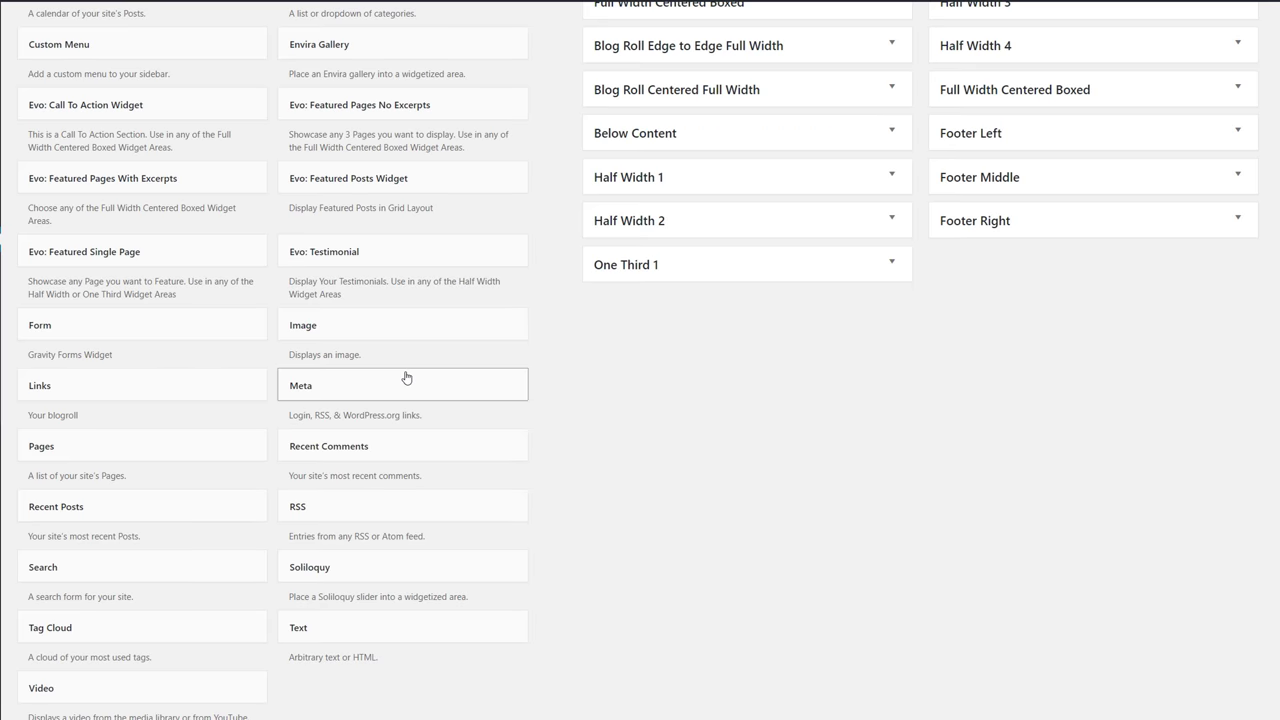
pyautogui.scroll(1, 410, 300)
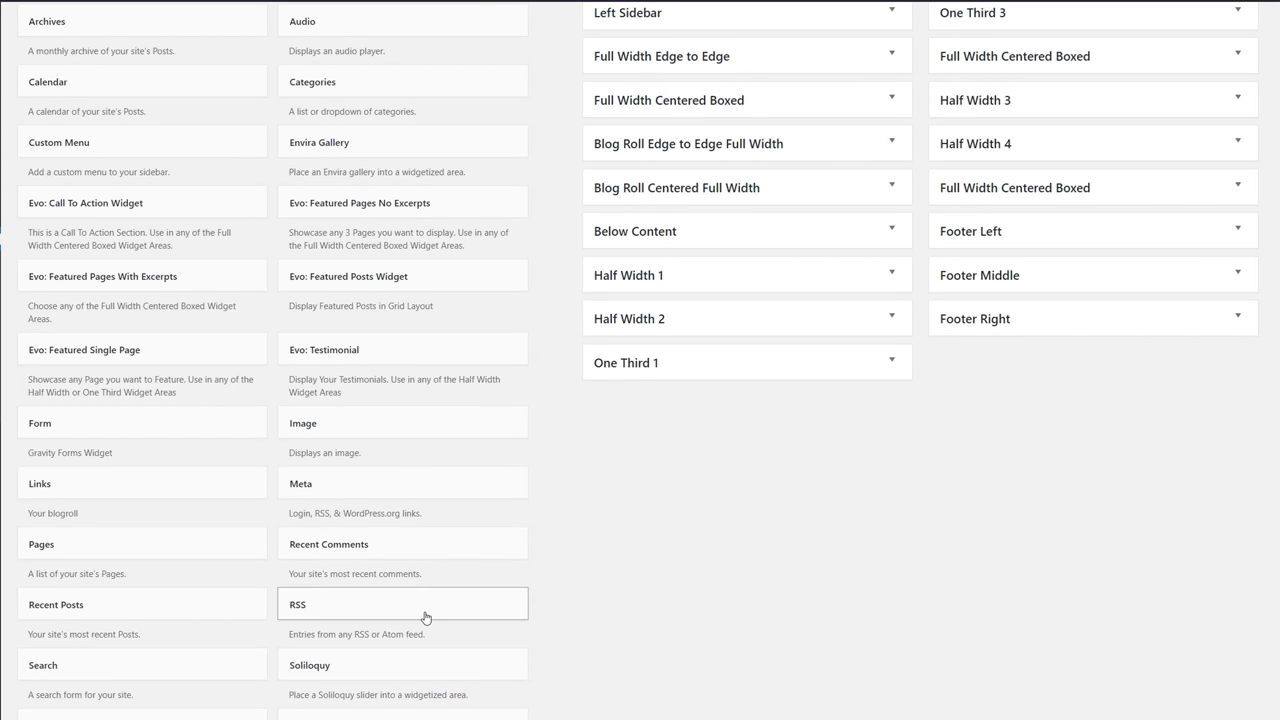
# - Add a Soliloquy slider and an Evo call-to-action with Evo Pro text, 'SEO Optimized' subtext and an 'Own Now' button
pyautogui.moveTo(383, 670); pyautogui.dragTo(703, 112)
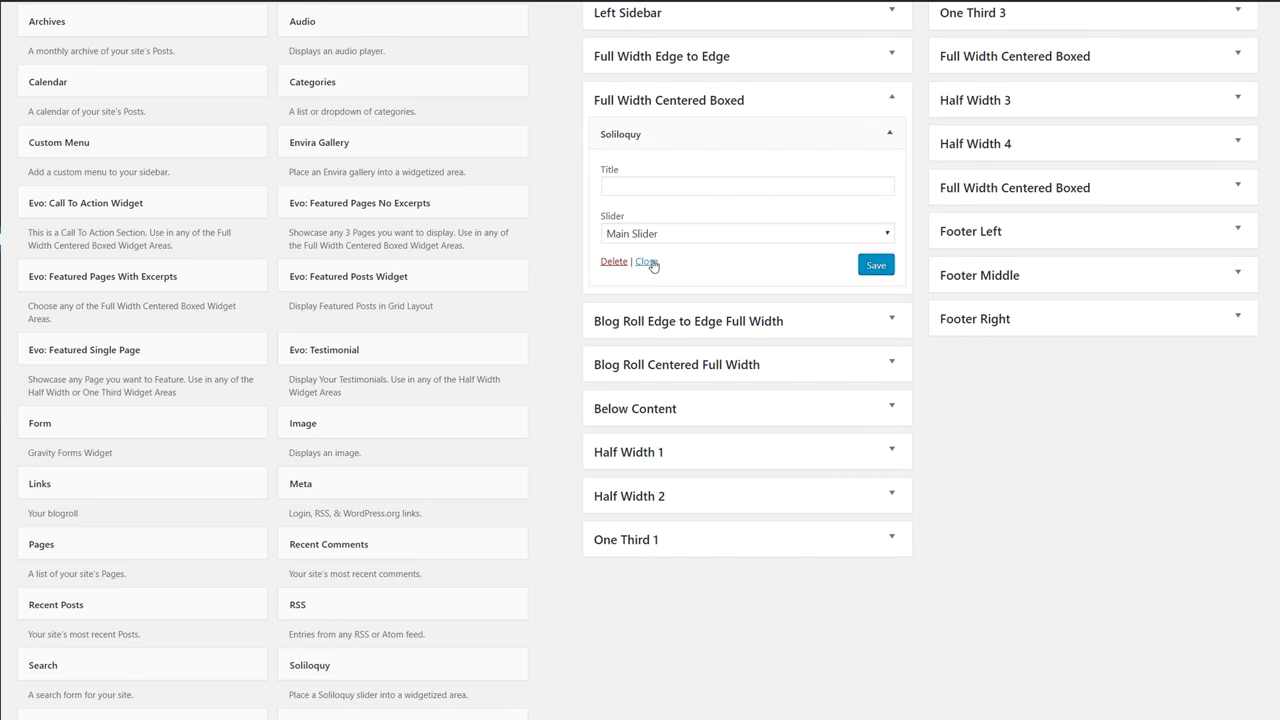
pyautogui.click(647, 262)
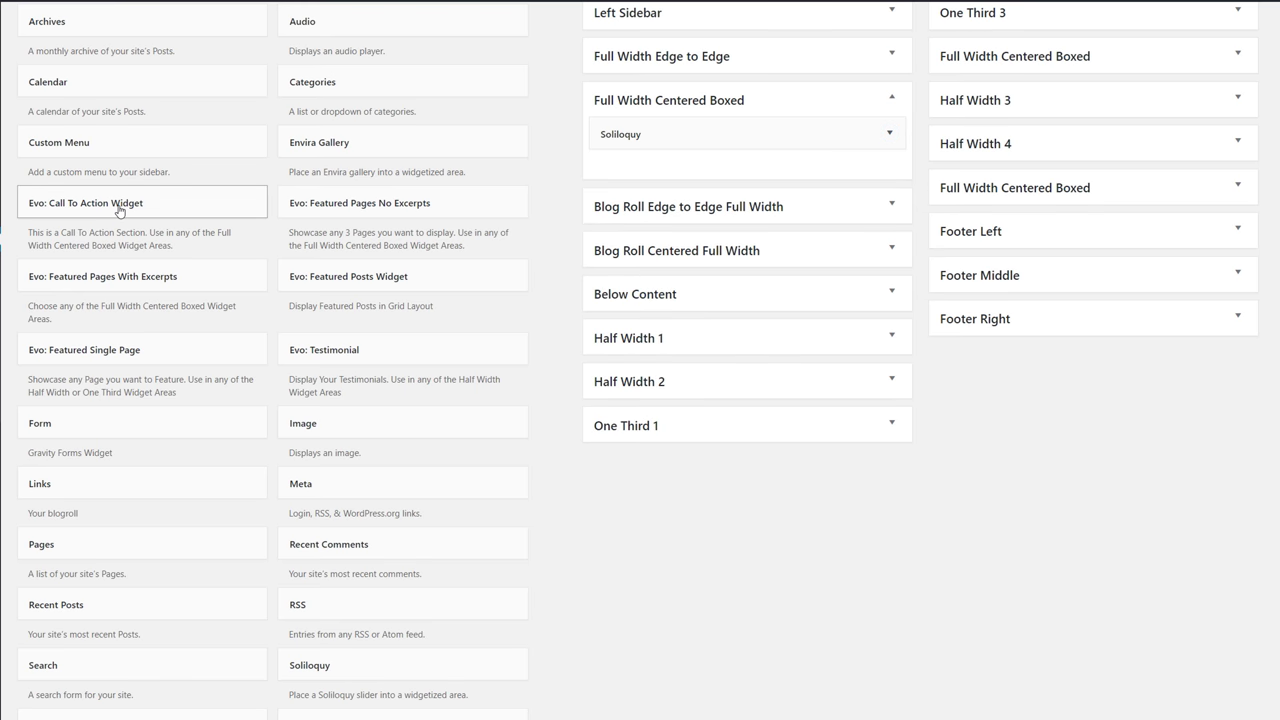
pyautogui.moveTo(119, 210); pyautogui.dragTo(703, 163)
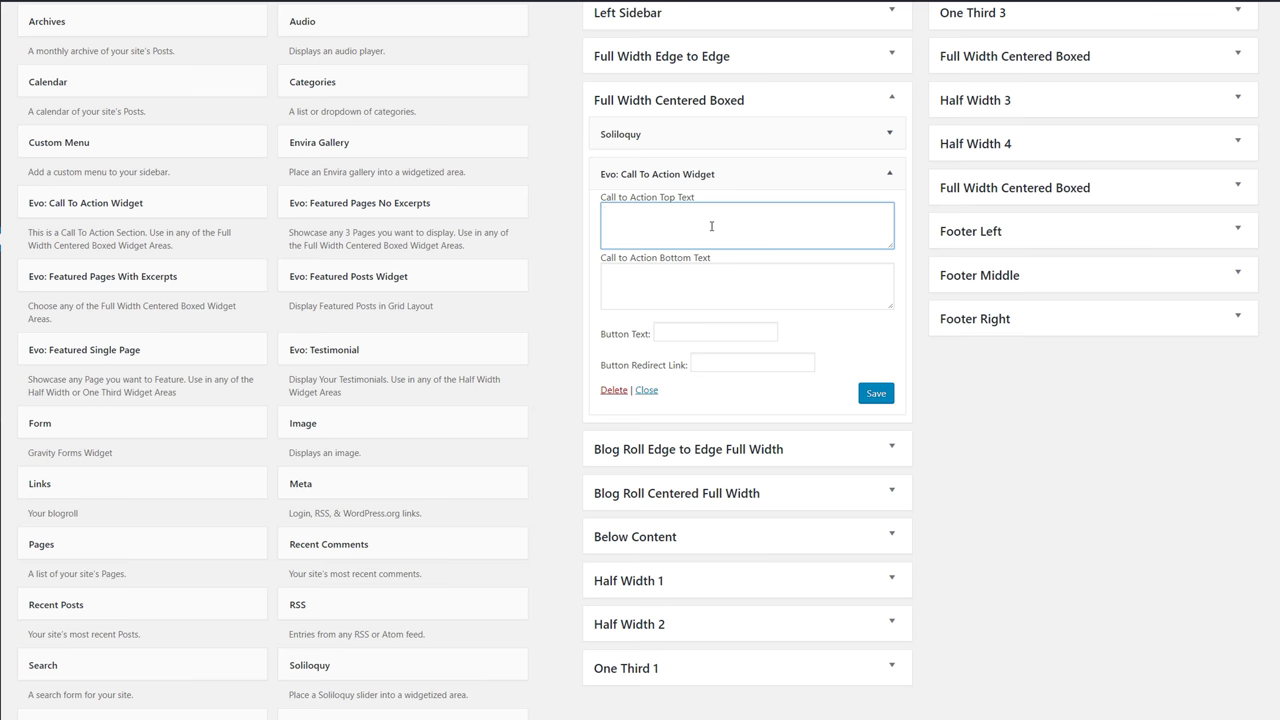
pyautogui.write("Evo Pro is a Premium WordPress Theme with lot's of features.")
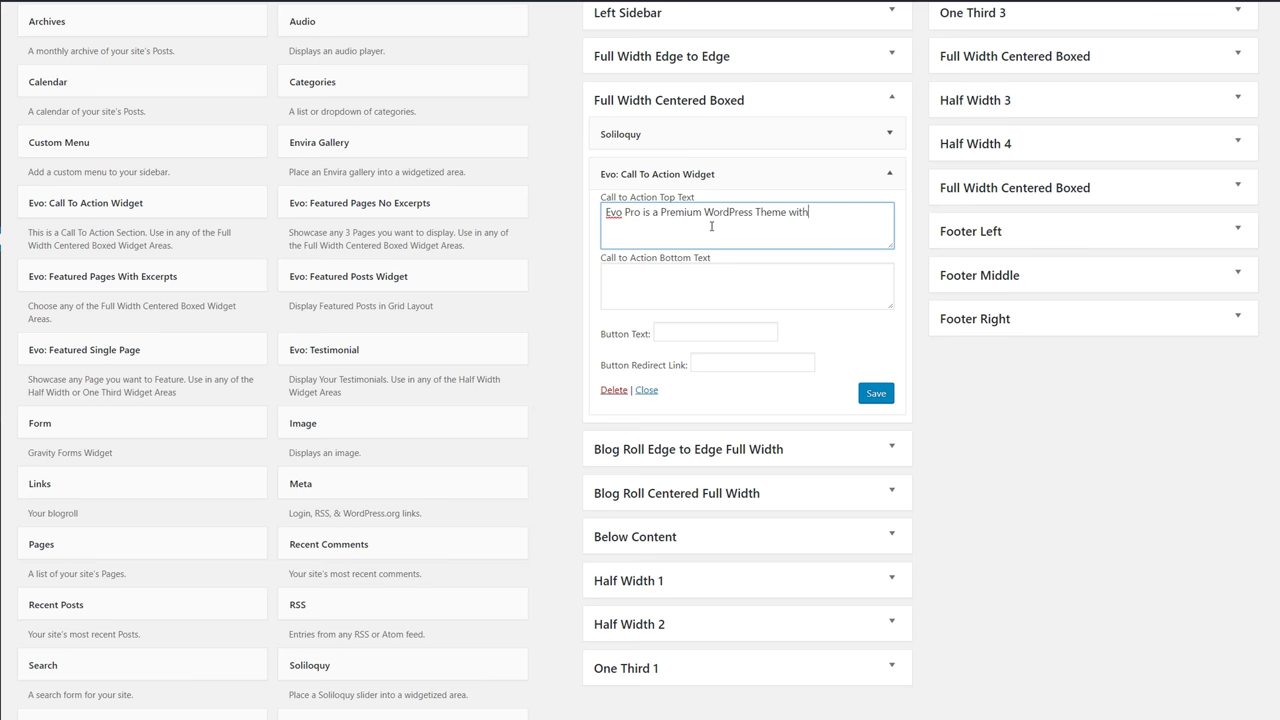
pyautogui.click(665, 275)
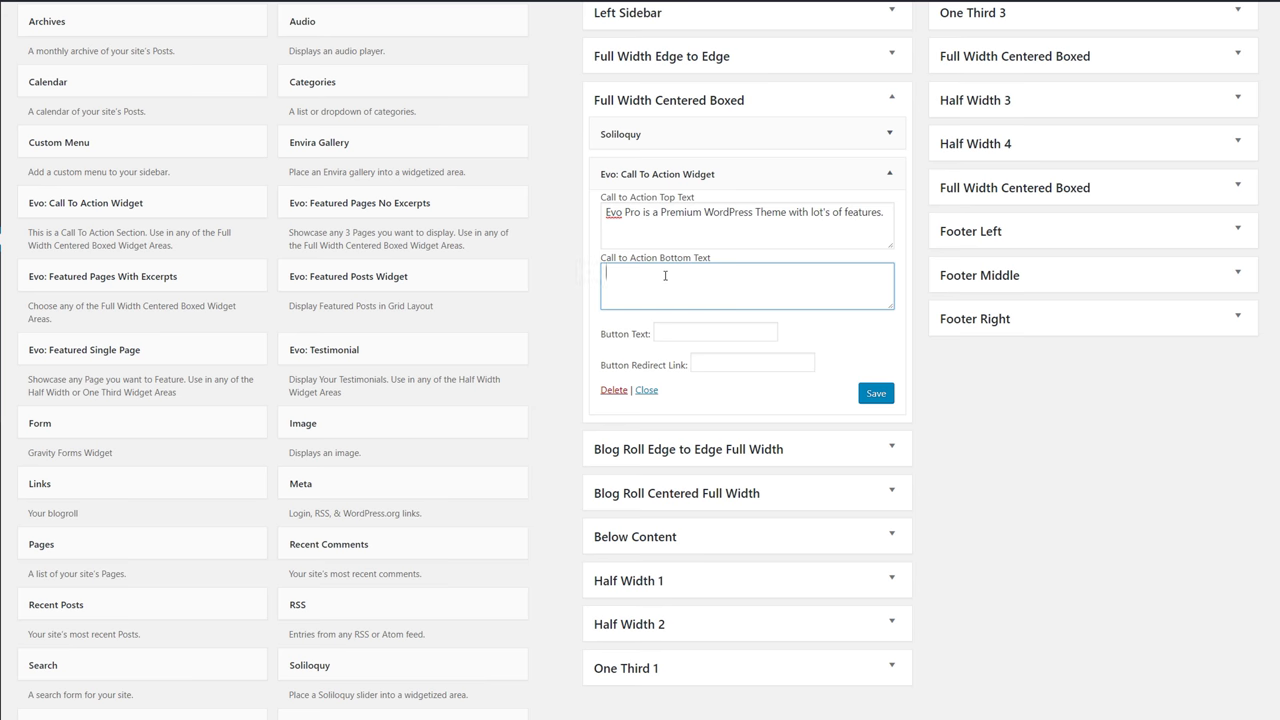
pyautogui.write('This theme is SEO Optimize')
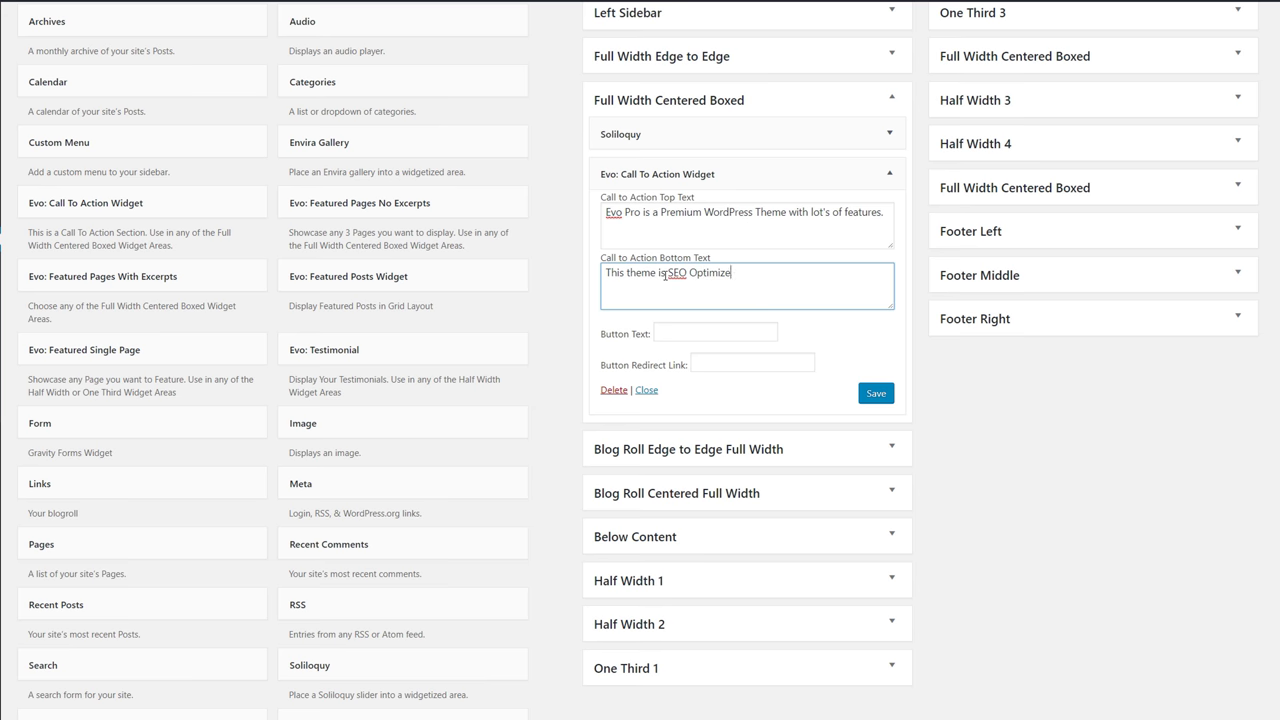
pyautogui.write('d.')
pyautogui.click(709, 330)
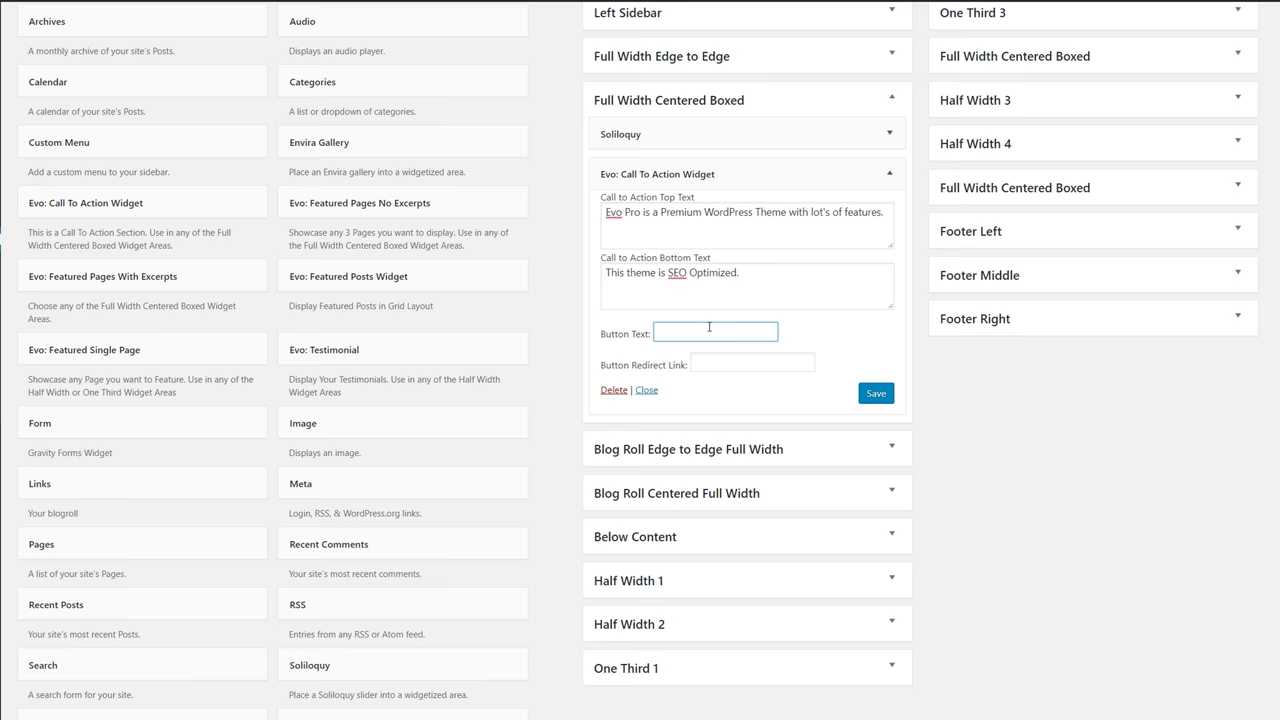
pyautogui.write('Own Now!')
pyautogui.click(742, 368)
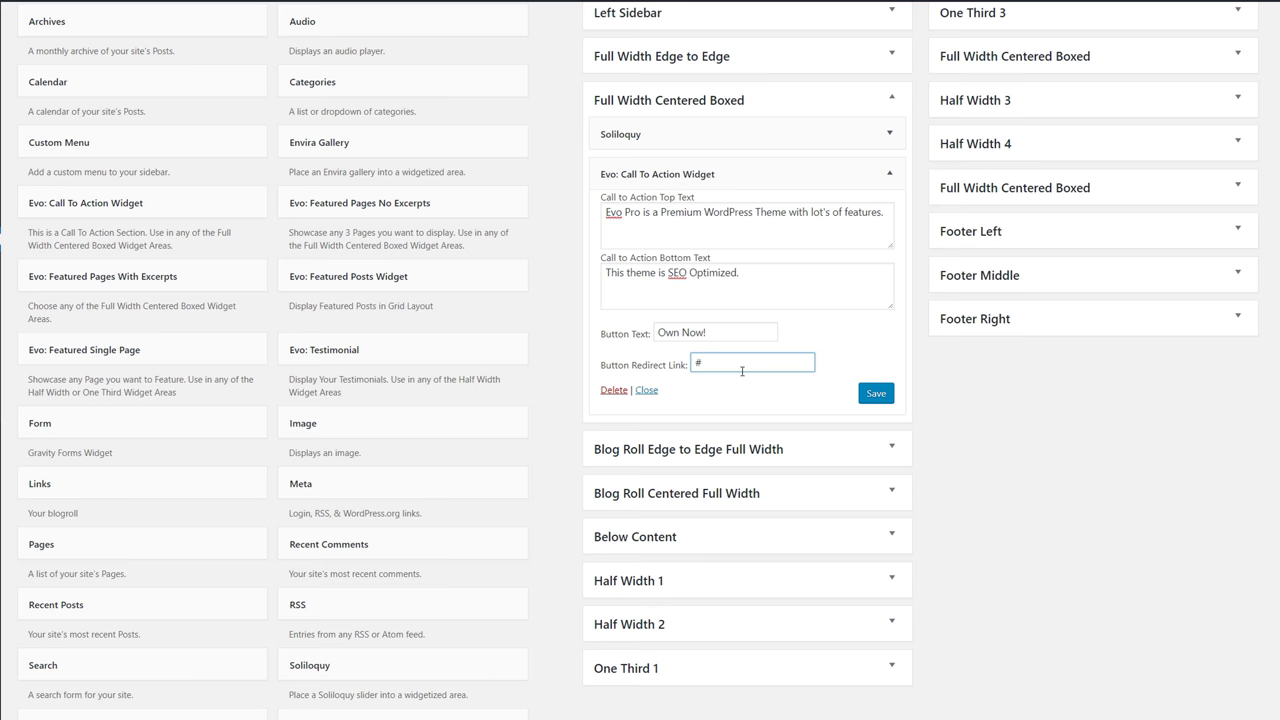
pyautogui.click(879, 396)
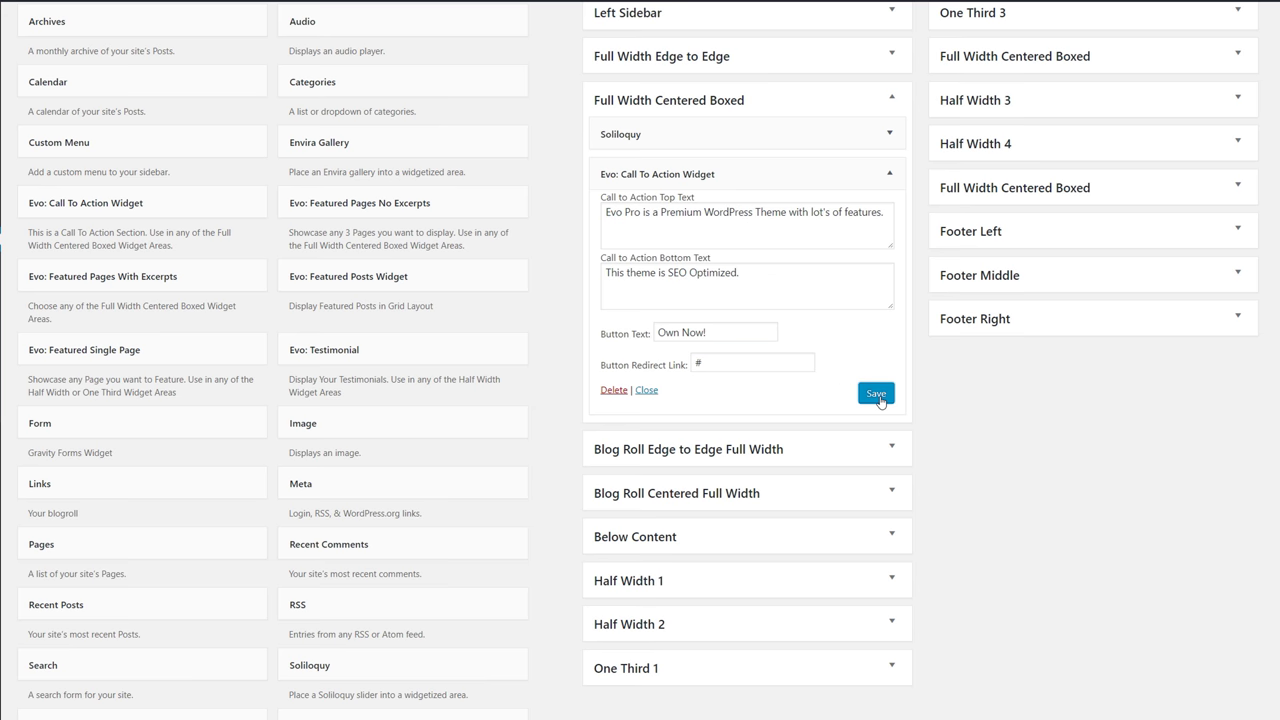
pyautogui.click(646, 390)
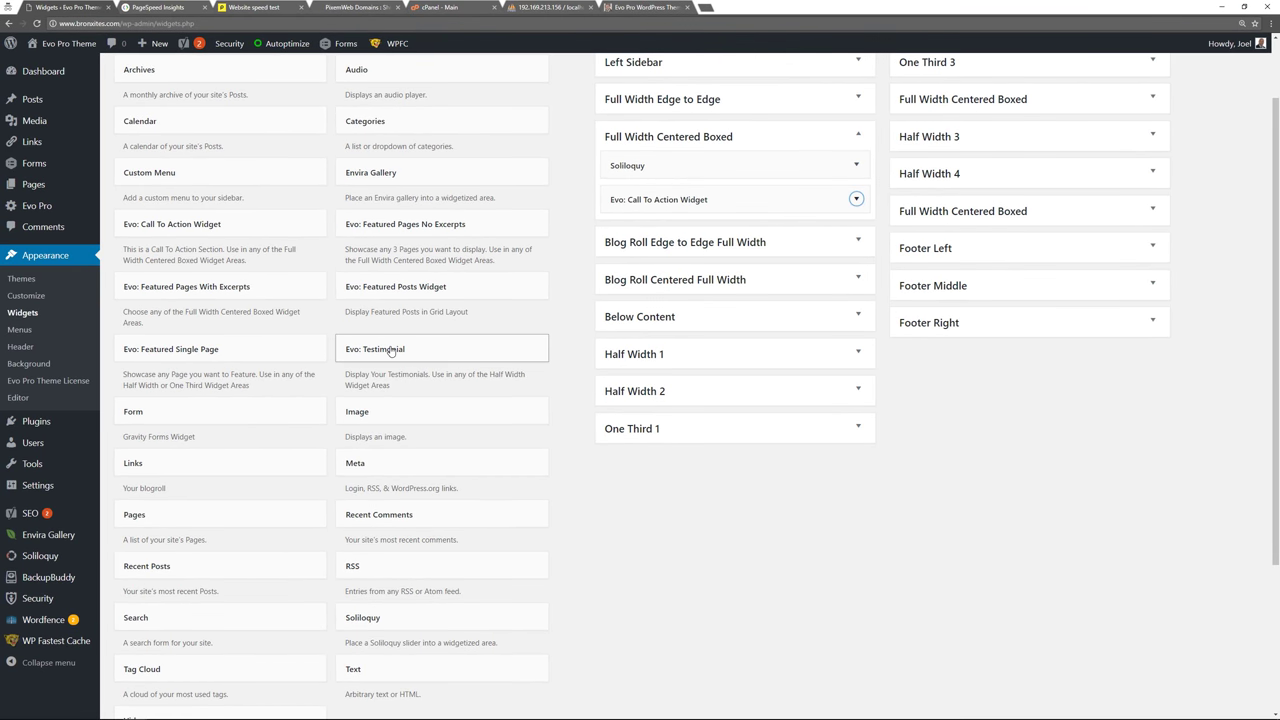
# - Add a Featured Single Page widget titled 'About Us' to Half Width 1 and save it
pyautogui.moveTo(390, 349); pyautogui.dragTo(792, 369)
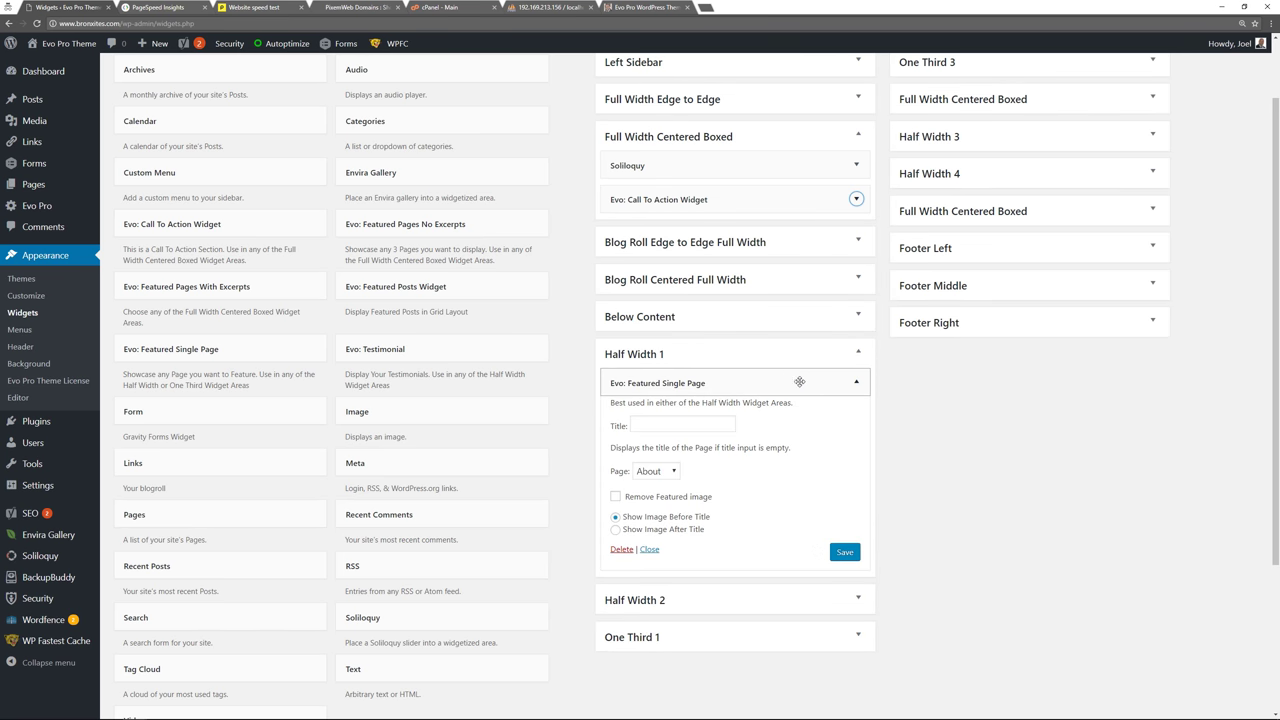
pyautogui.click(699, 424)
pyautogui.write('About Us')
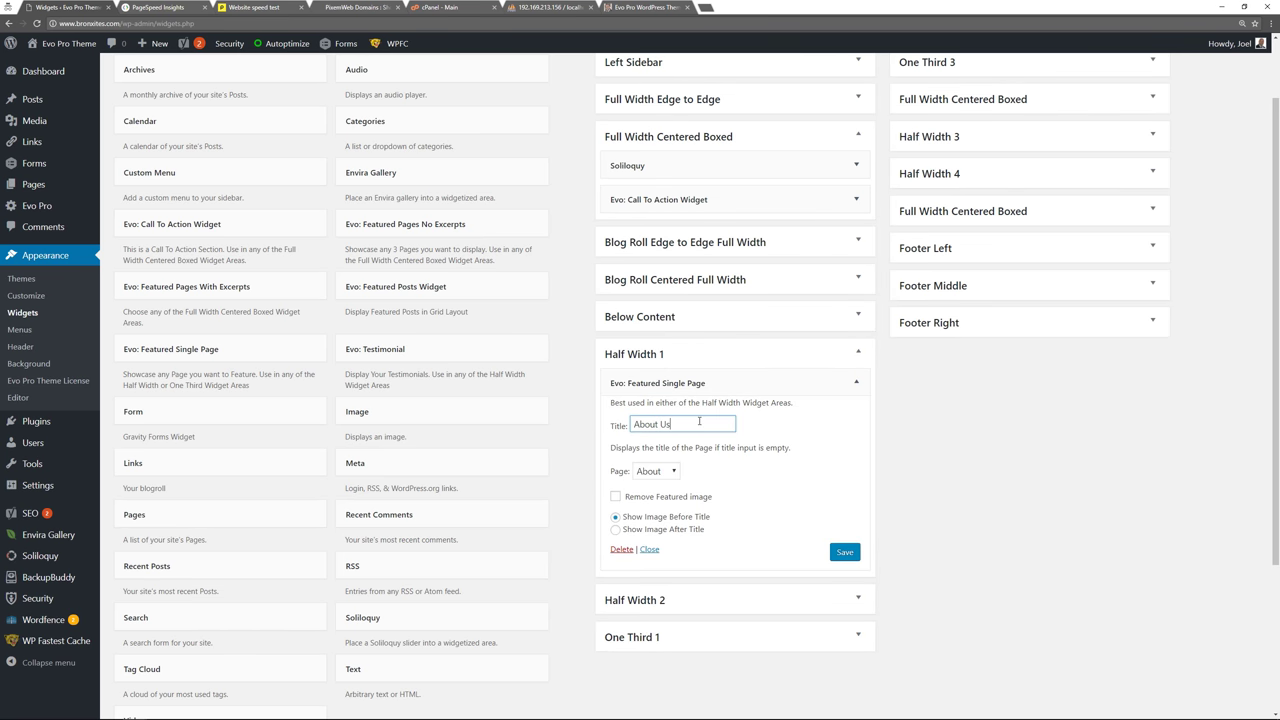
pyautogui.click(846, 555)
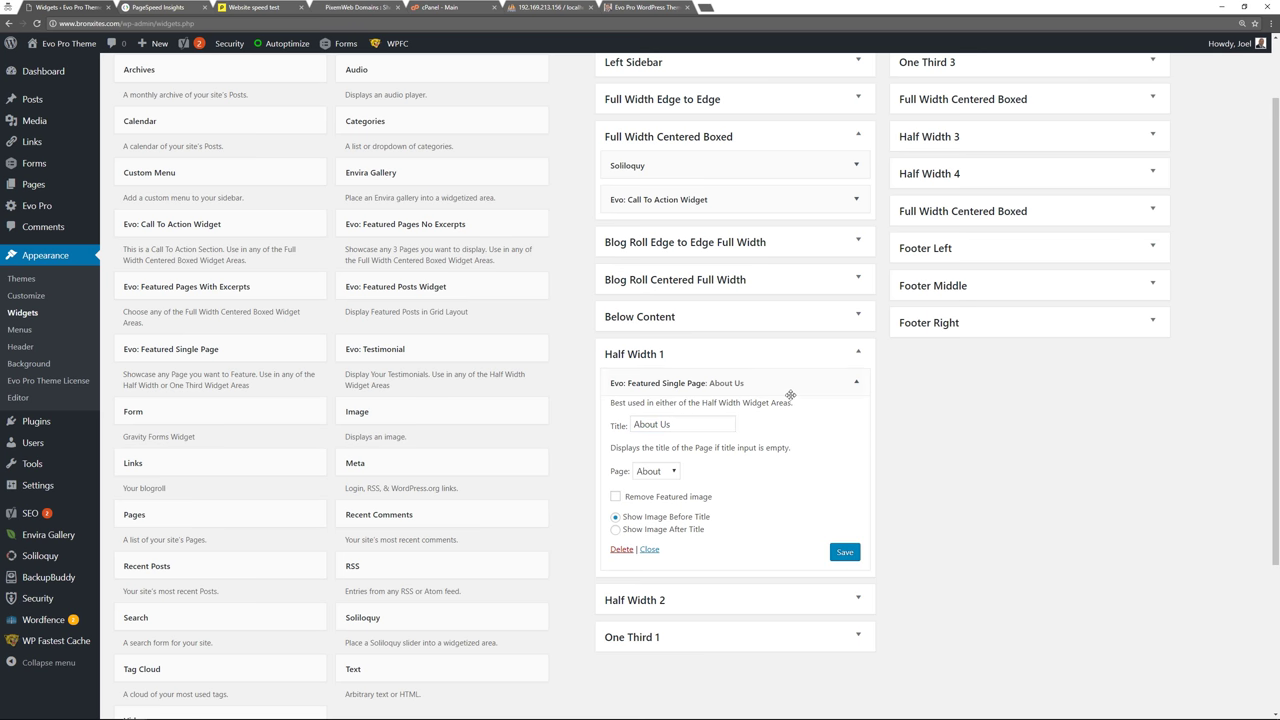
pyautogui.click(856, 382)
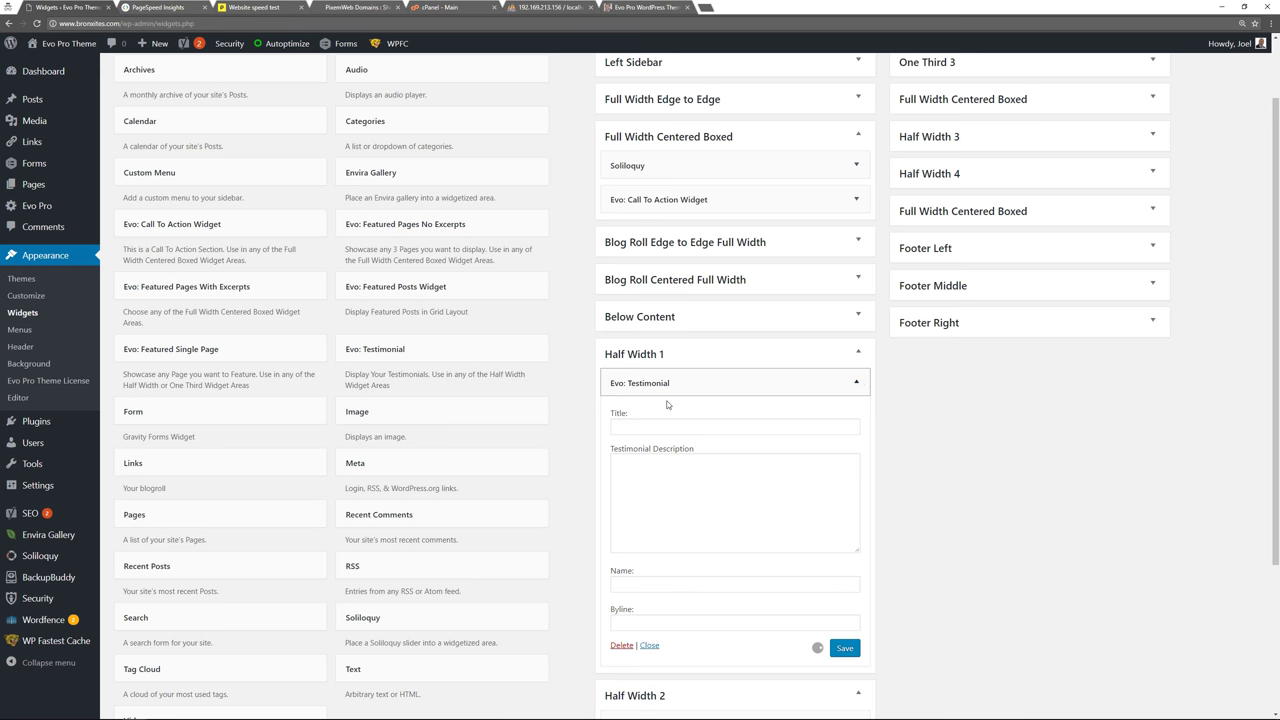
# - Add a 'Testimonial Section' testimonial with pasted description, the person's name and a CEO byline
pyautogui.click(656, 425)
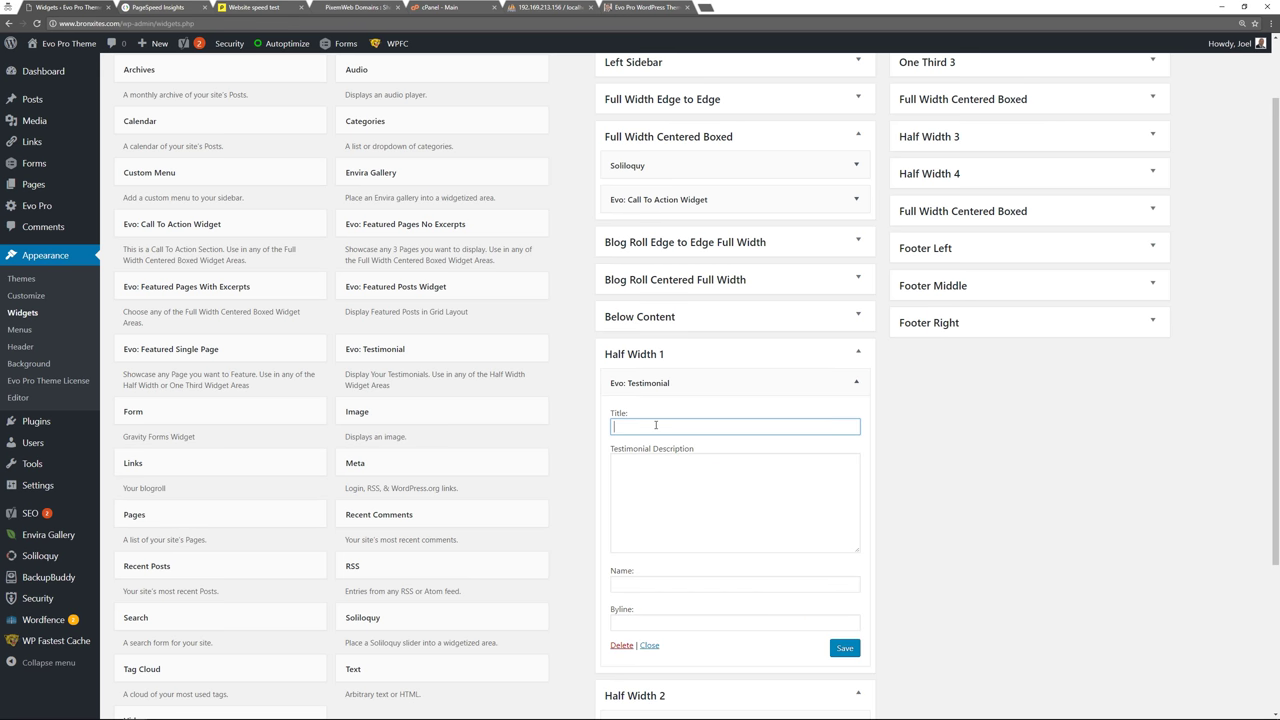
pyautogui.write('Testin')
pyautogui.click(690, 475)
pyautogui.write('Th')
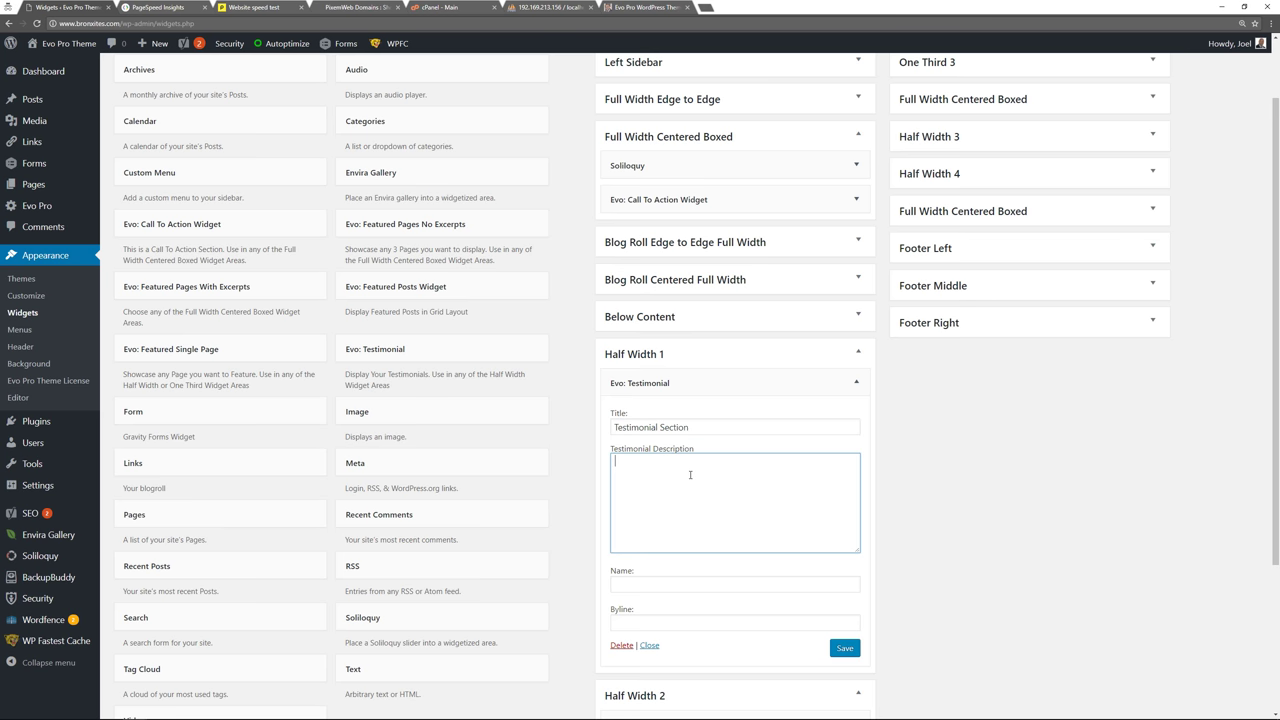
pyautogui.write('This is the main homepage for our demo website. Make sure you make it descriptive and get to the green mark below when it finally comes.')
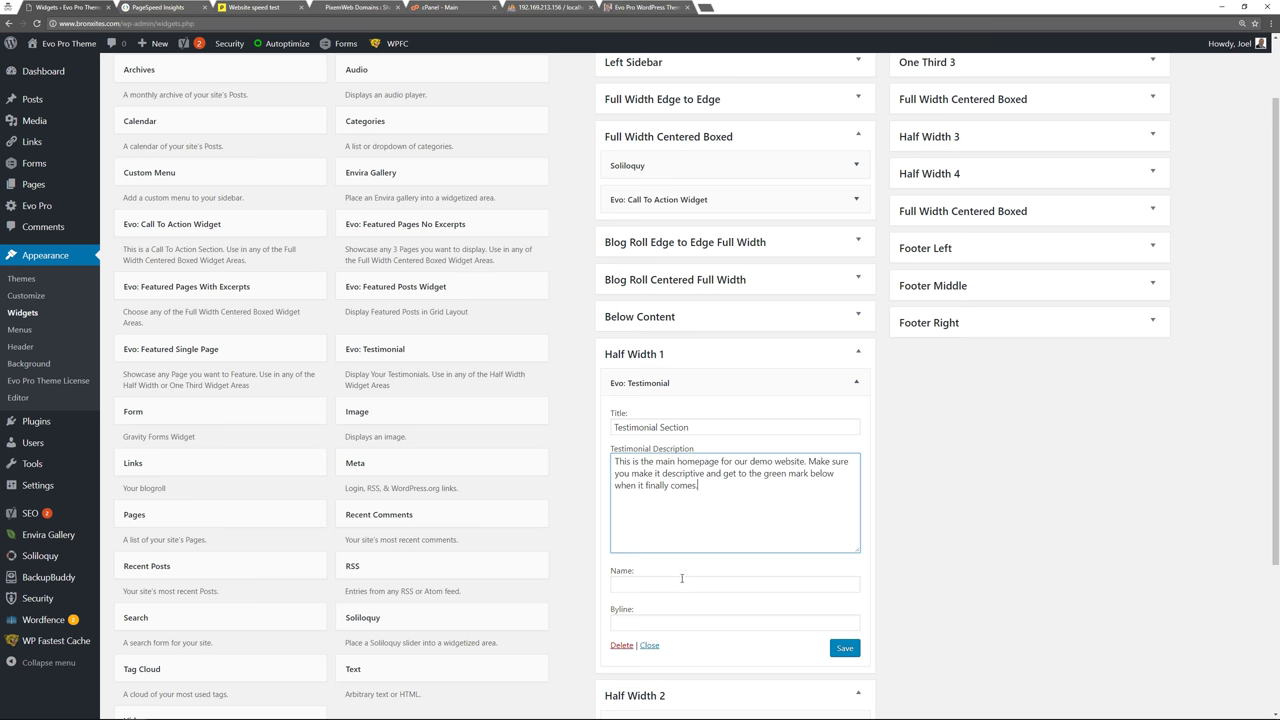
pyautogui.click(682, 582)
pyautogui.write('Jane Doe')
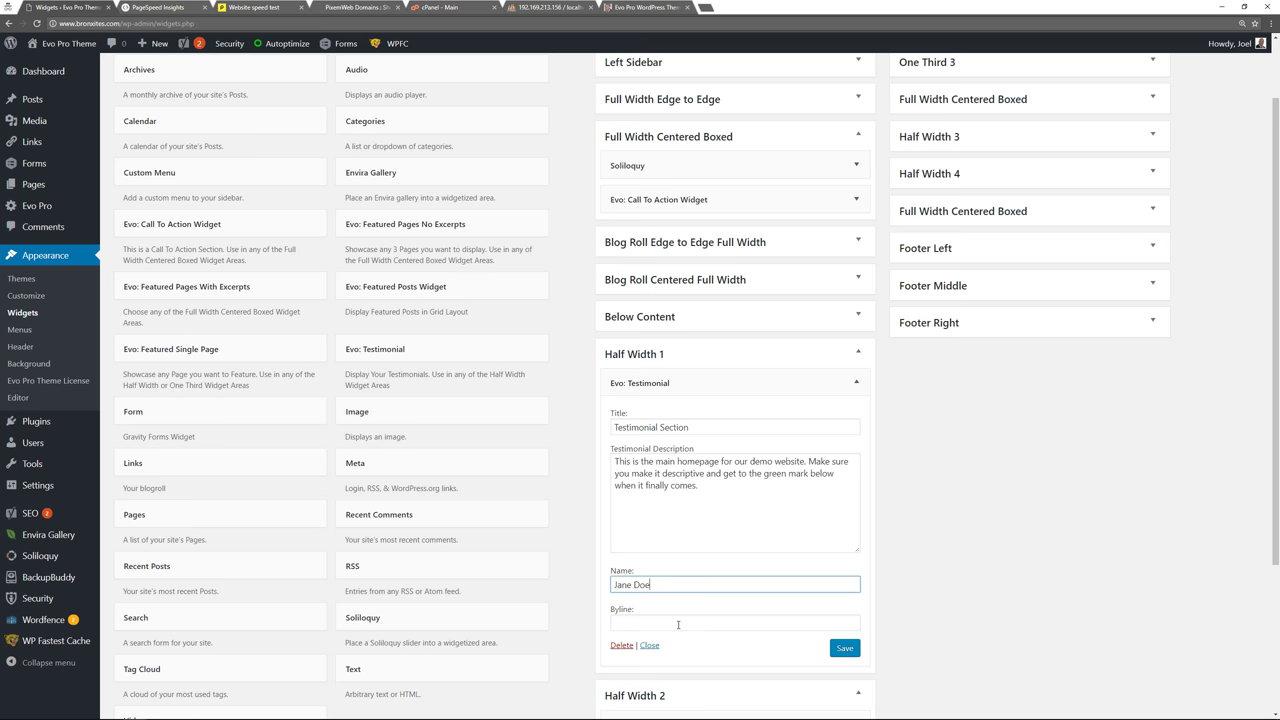
pyautogui.click(678, 625)
pyautogui.write('CEO')
pyautogui.click(844, 648)
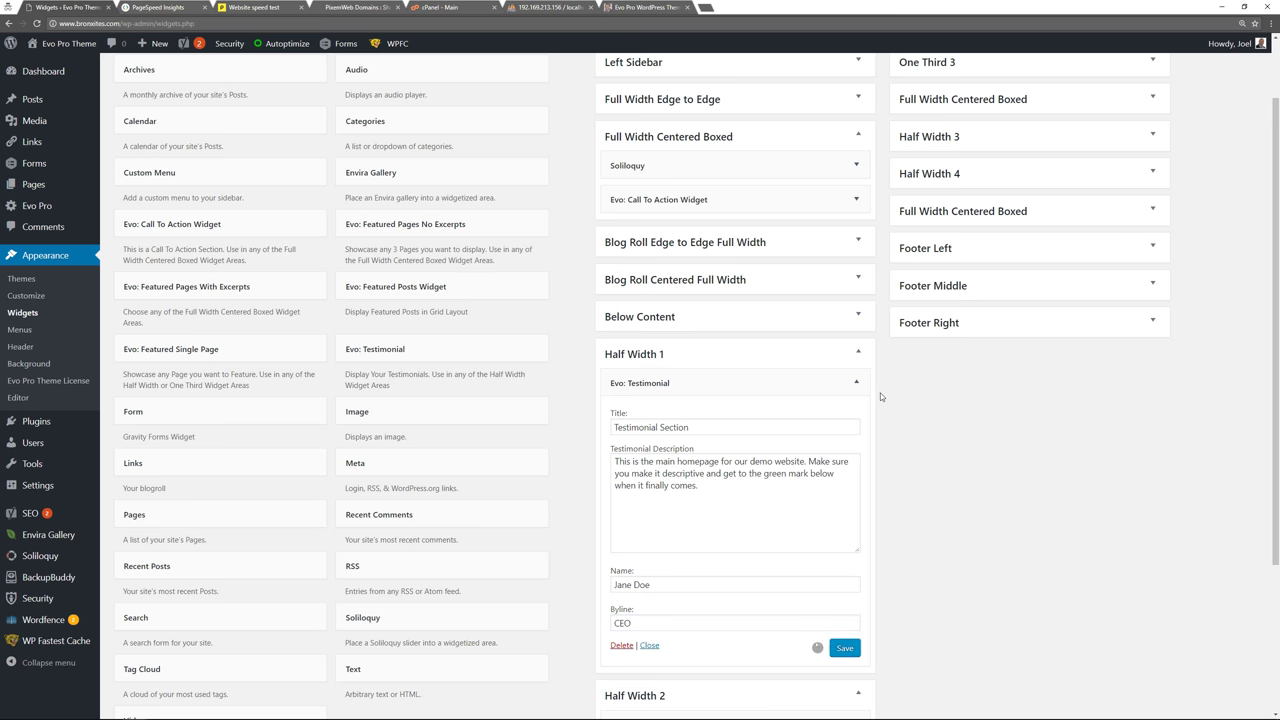
pyautogui.click(856, 382)
# - Fill a second testimonial with a description and a Developer byline, and save it
pyautogui.click(722, 600)
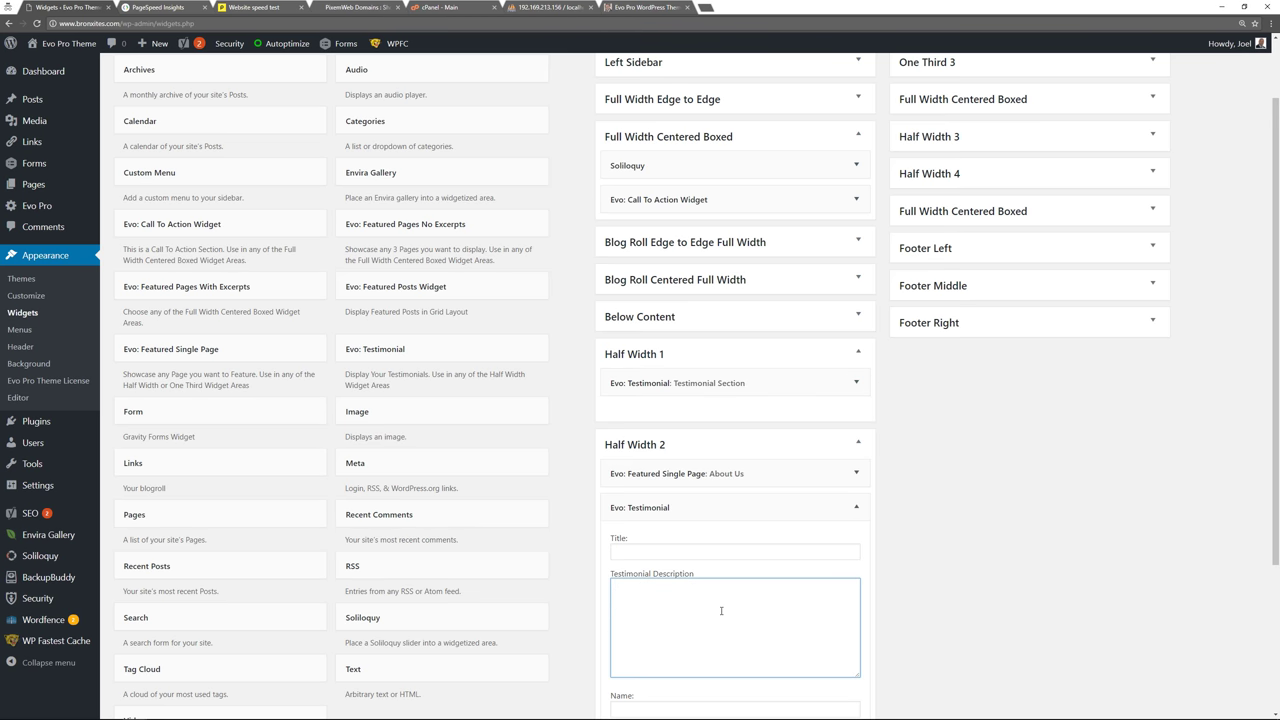
pyautogui.write('Smith')
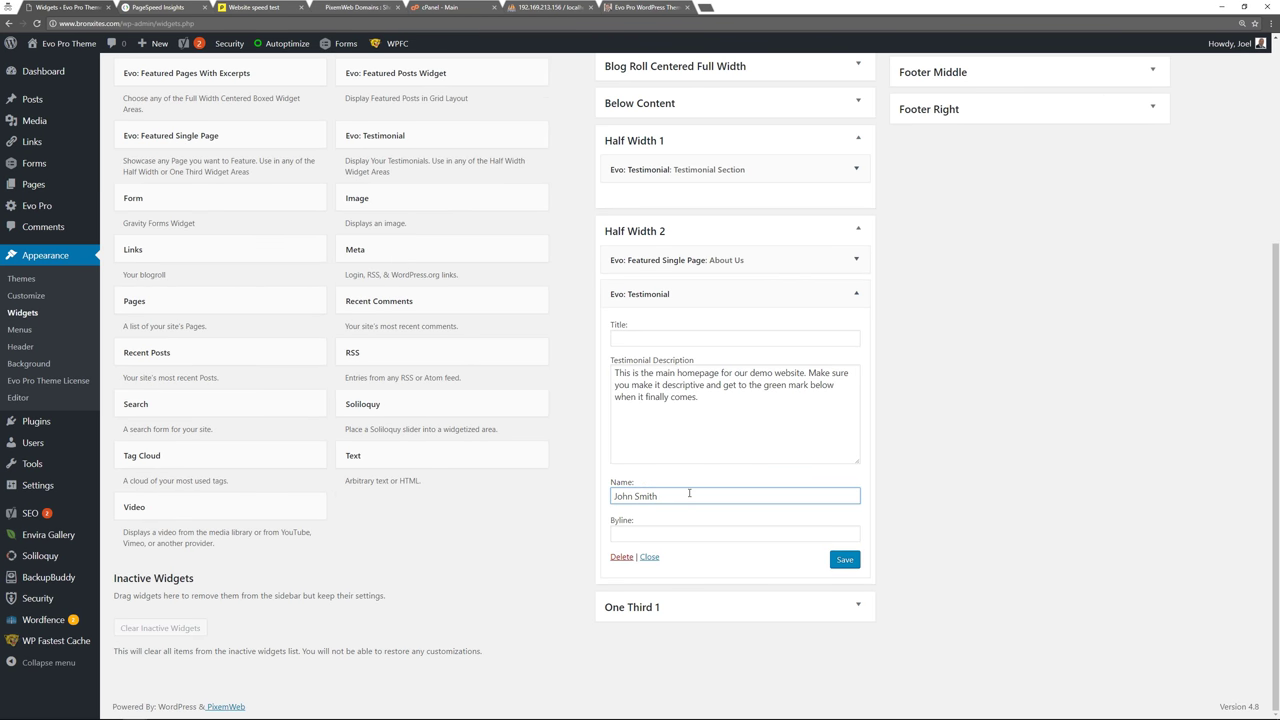
pyautogui.click(694, 533)
pyautogui.write('Developer')
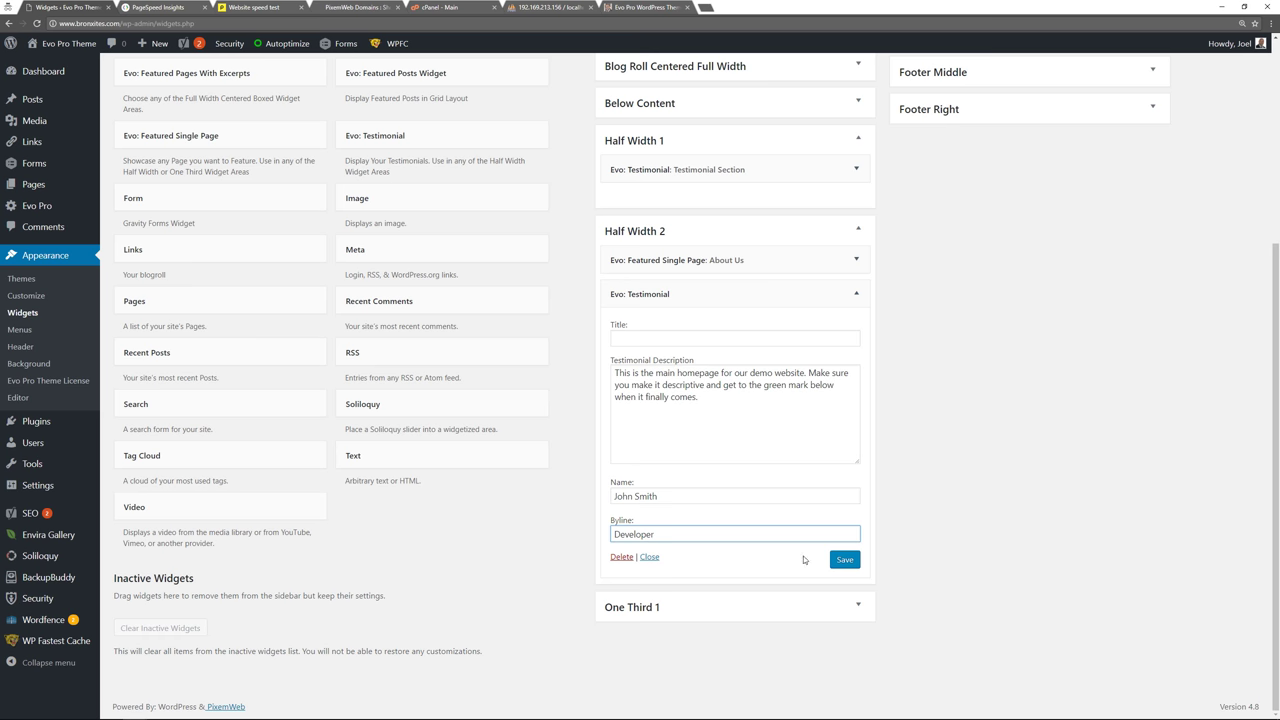
pyautogui.click(844, 559)
pyautogui.scroll(3, 735, 450)
# - Visit the live homepage and scroll through the testimonials and About Us section
pyautogui.moveTo(73, 50)
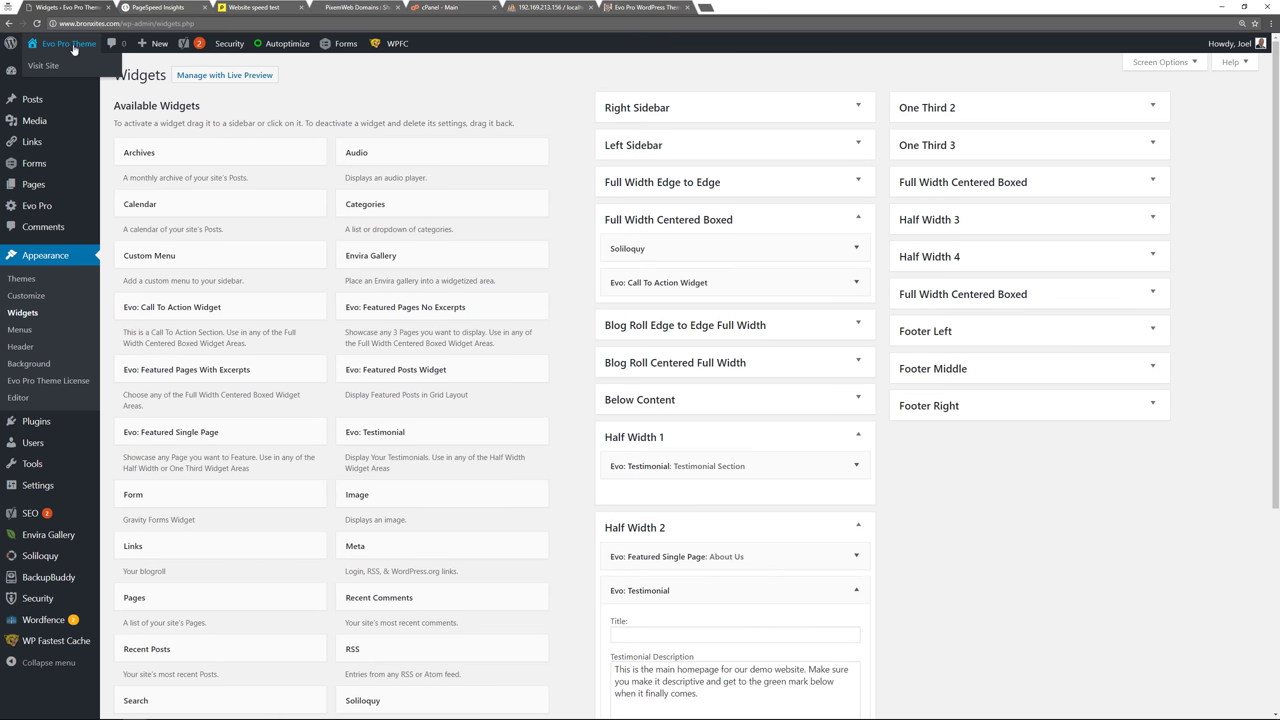
pyautogui.click(45, 66)
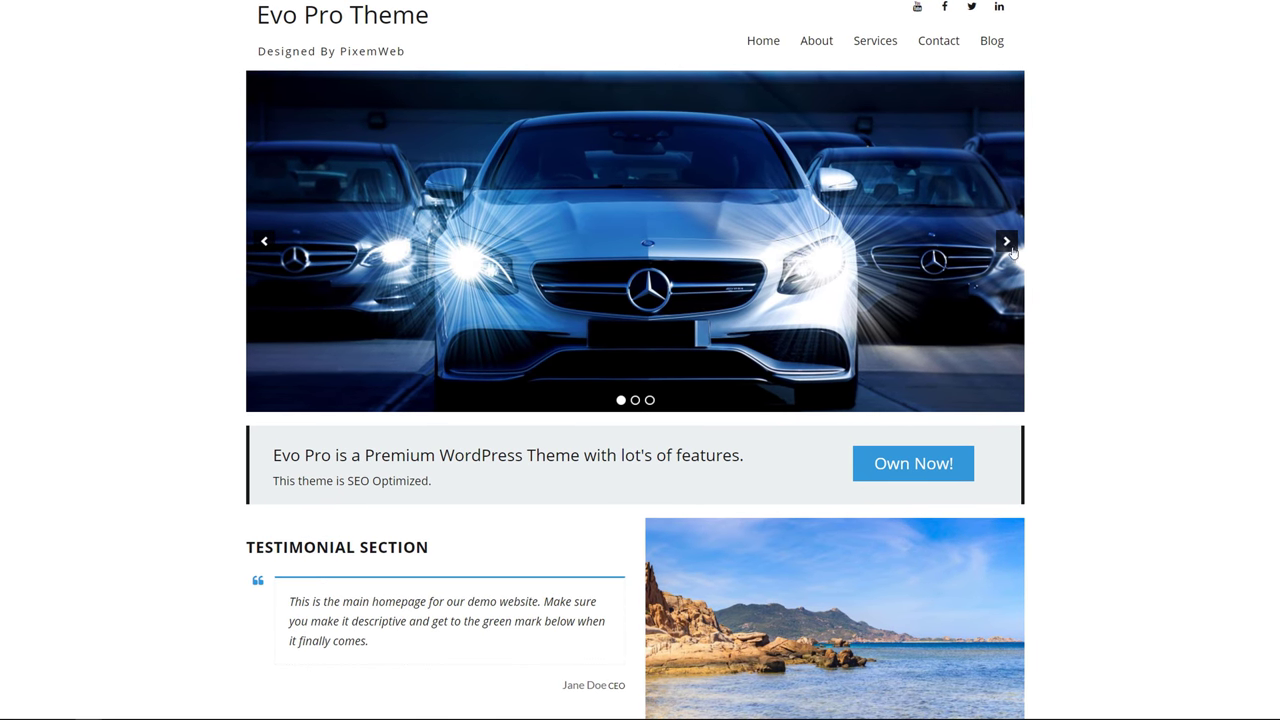
pyautogui.scroll(-2, 409, 463)
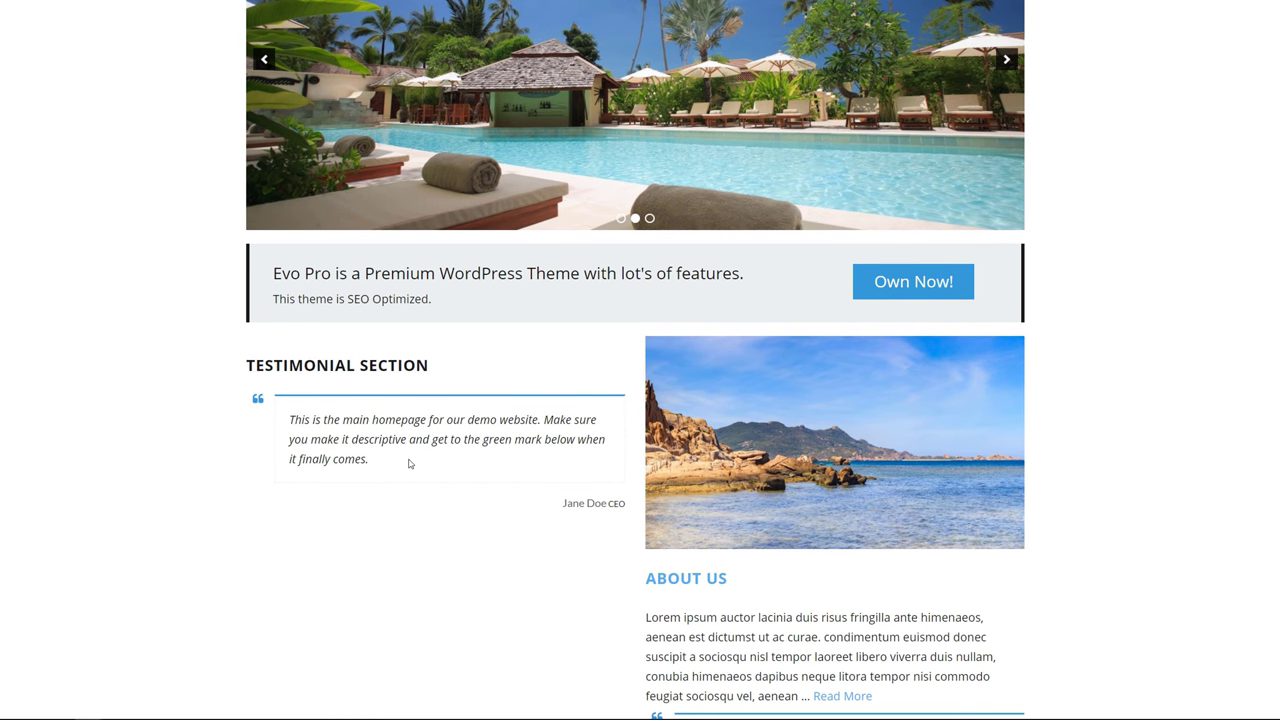
pyautogui.scroll(-2, 409, 463)
pyautogui.scroll(1, 409, 460)
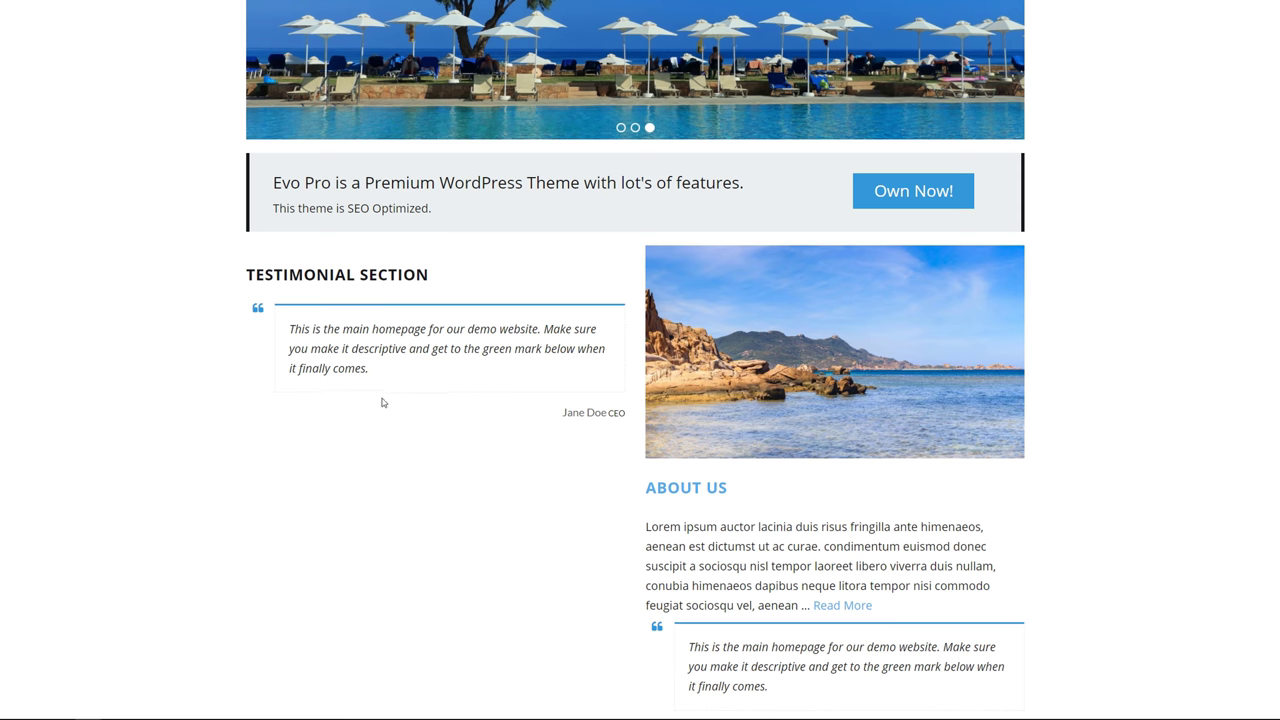
pyautogui.scroll(3, 380, 403)
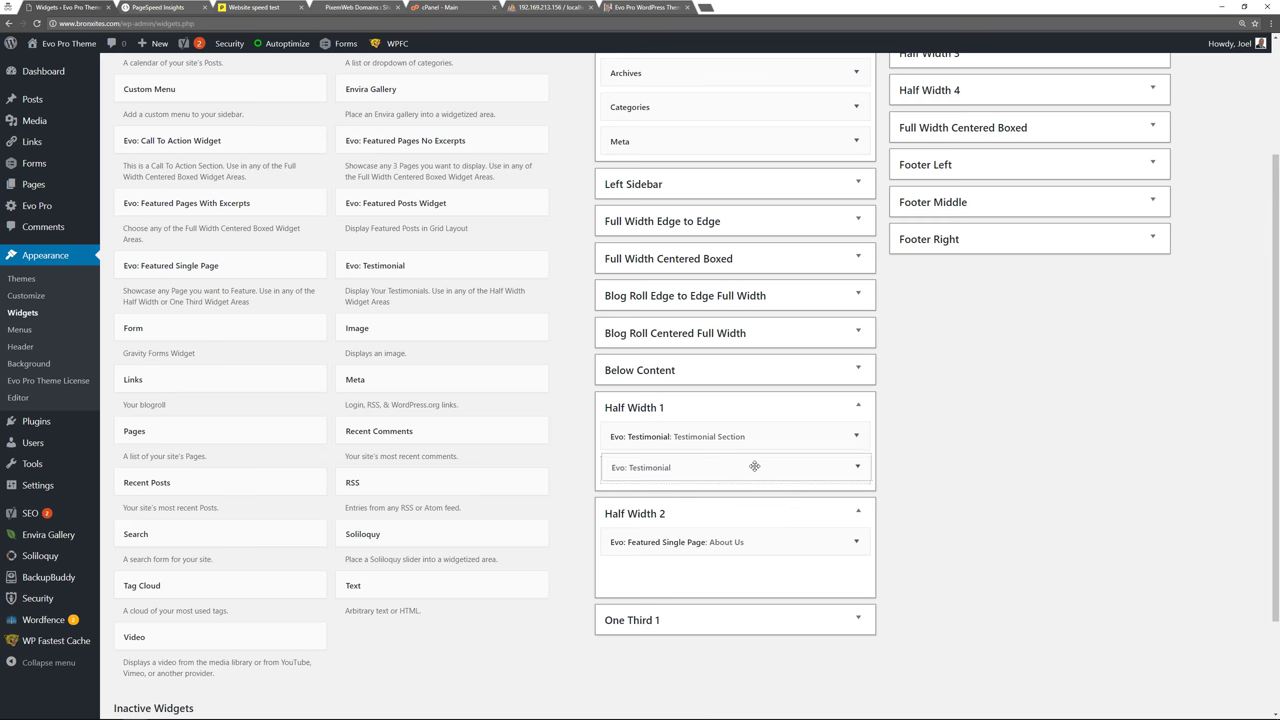
pyautogui.moveTo(751, 463); pyautogui.dragTo(755, 466)
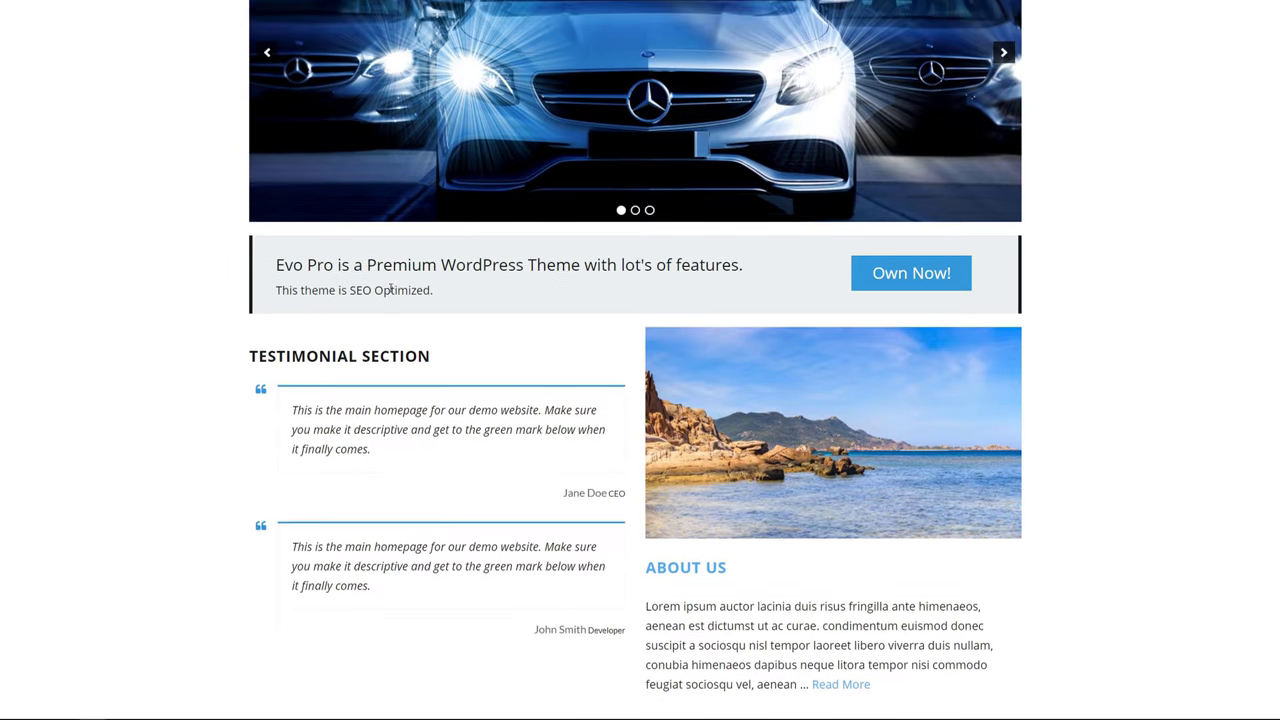
pyautogui.scroll(2, 489, 440)
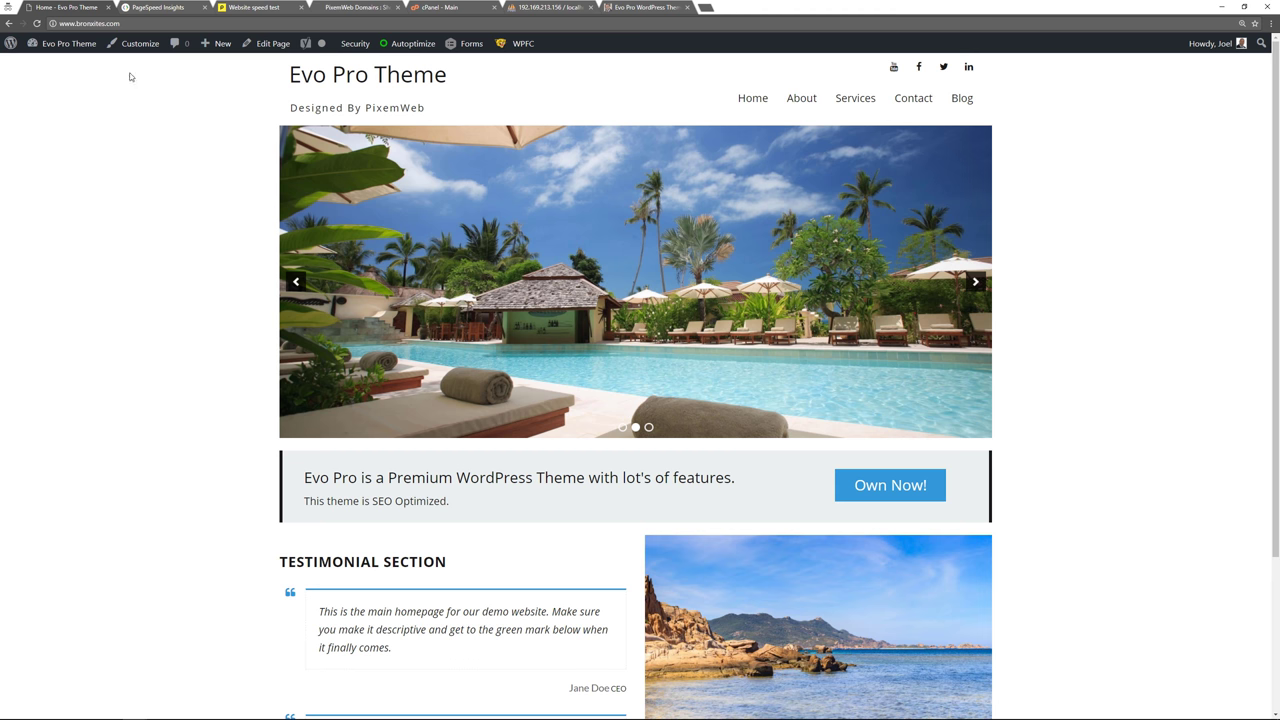
# - Set the cropped pool-with-umbrellas photo as the homepage header image
pyautogui.click(135, 47)
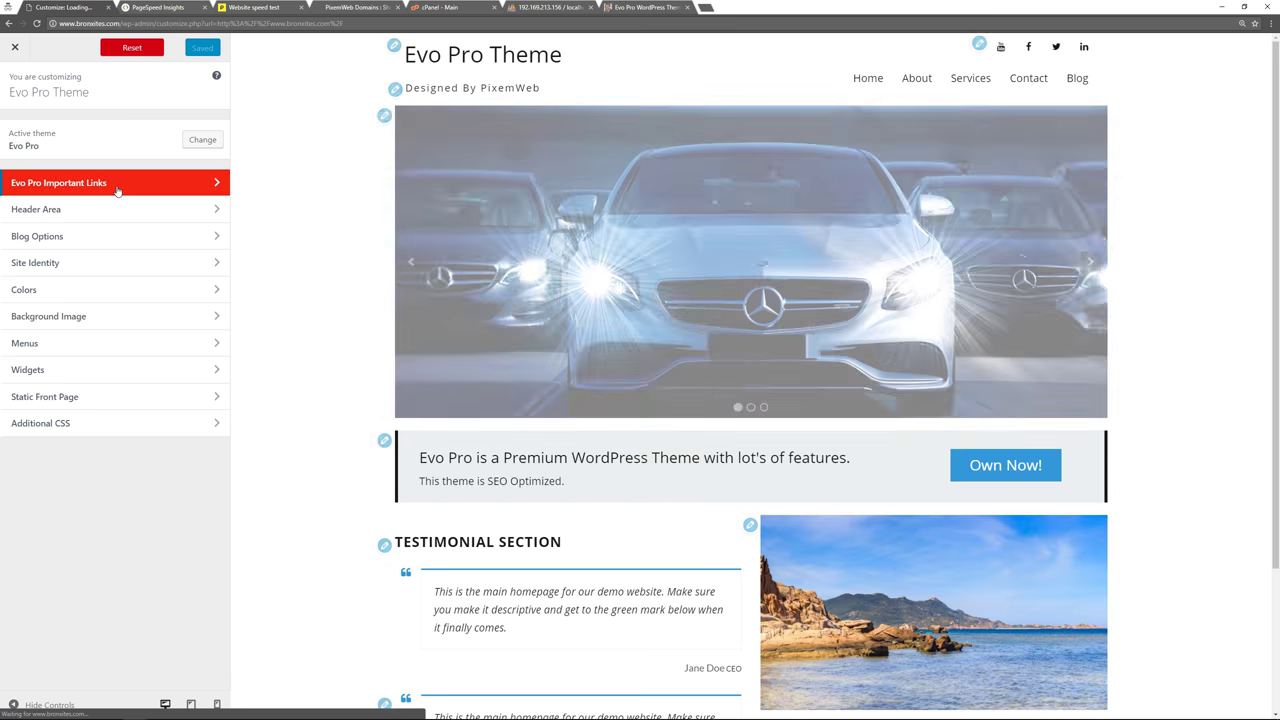
pyautogui.click(118, 187)
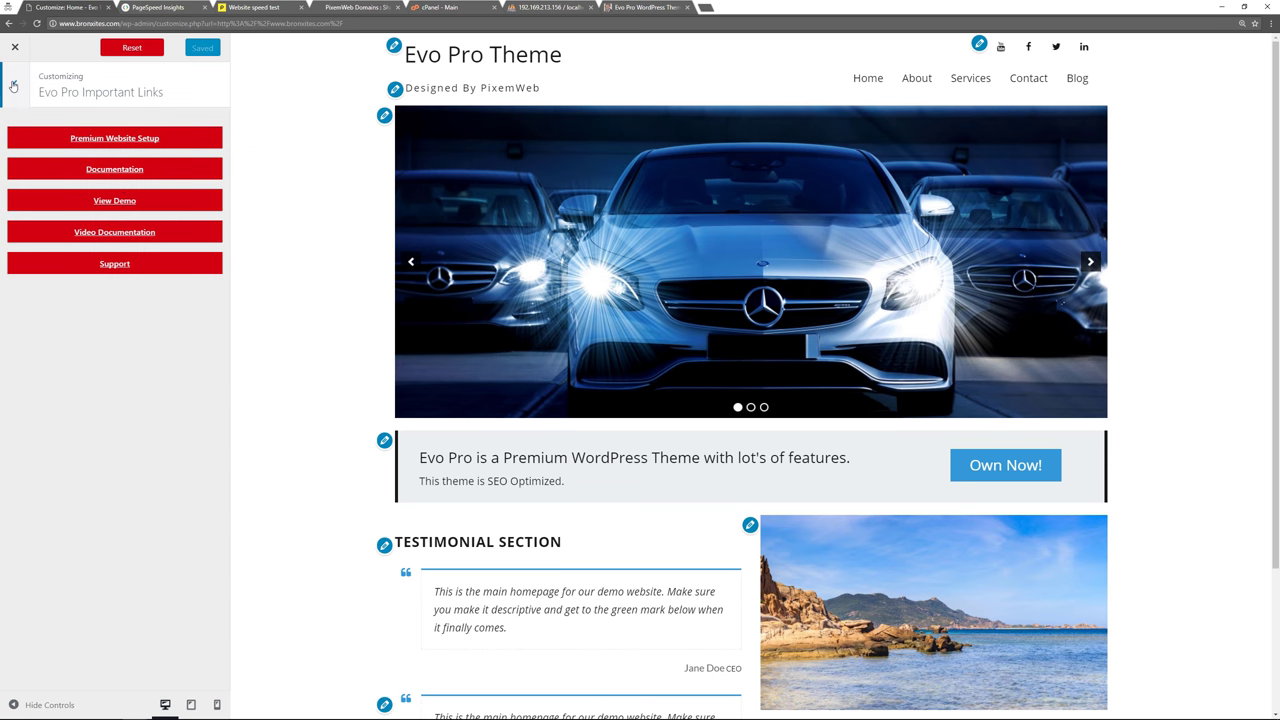
pyautogui.click(13, 87)
pyautogui.click(94, 211)
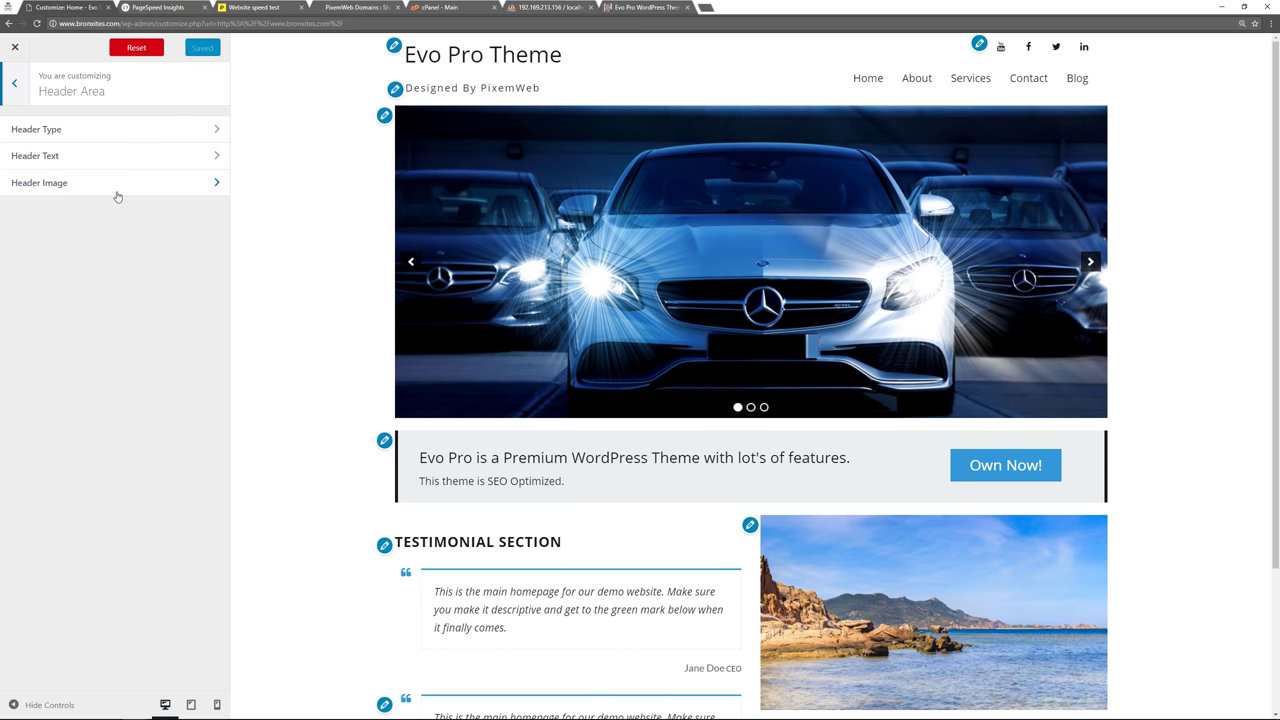
pyautogui.click(122, 185)
pyautogui.click(54, 215)
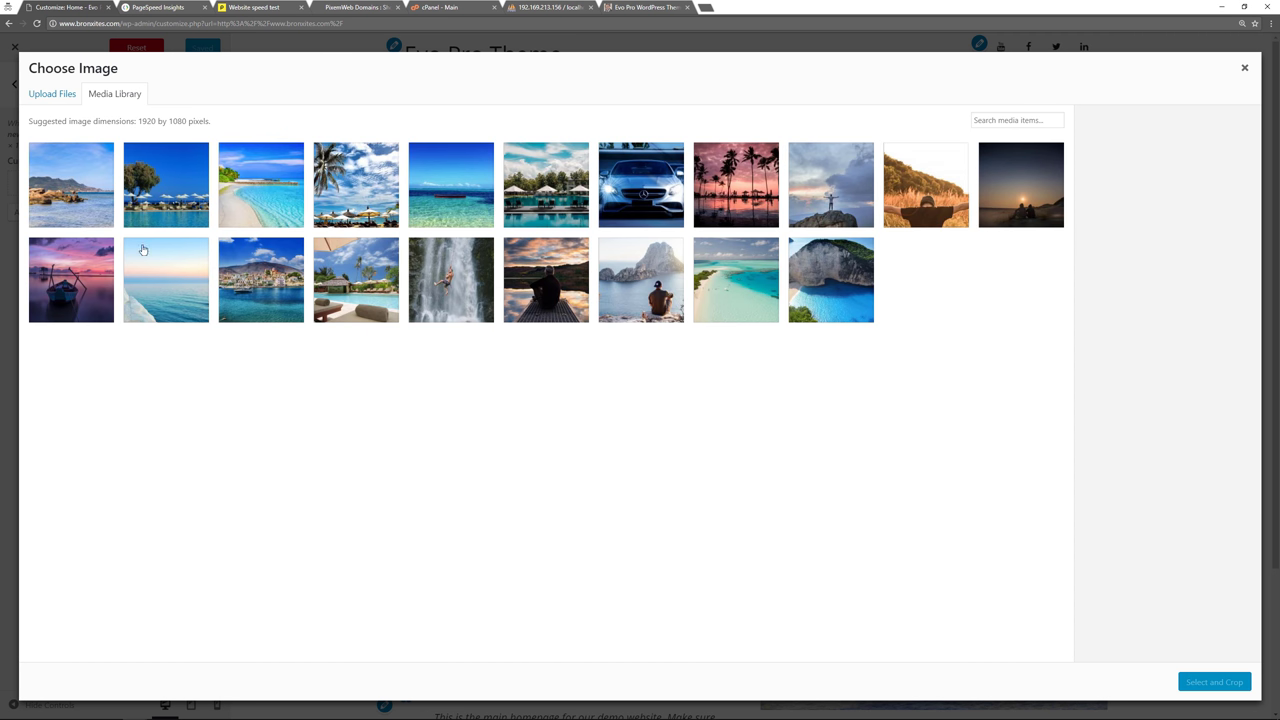
pyautogui.click(546, 190)
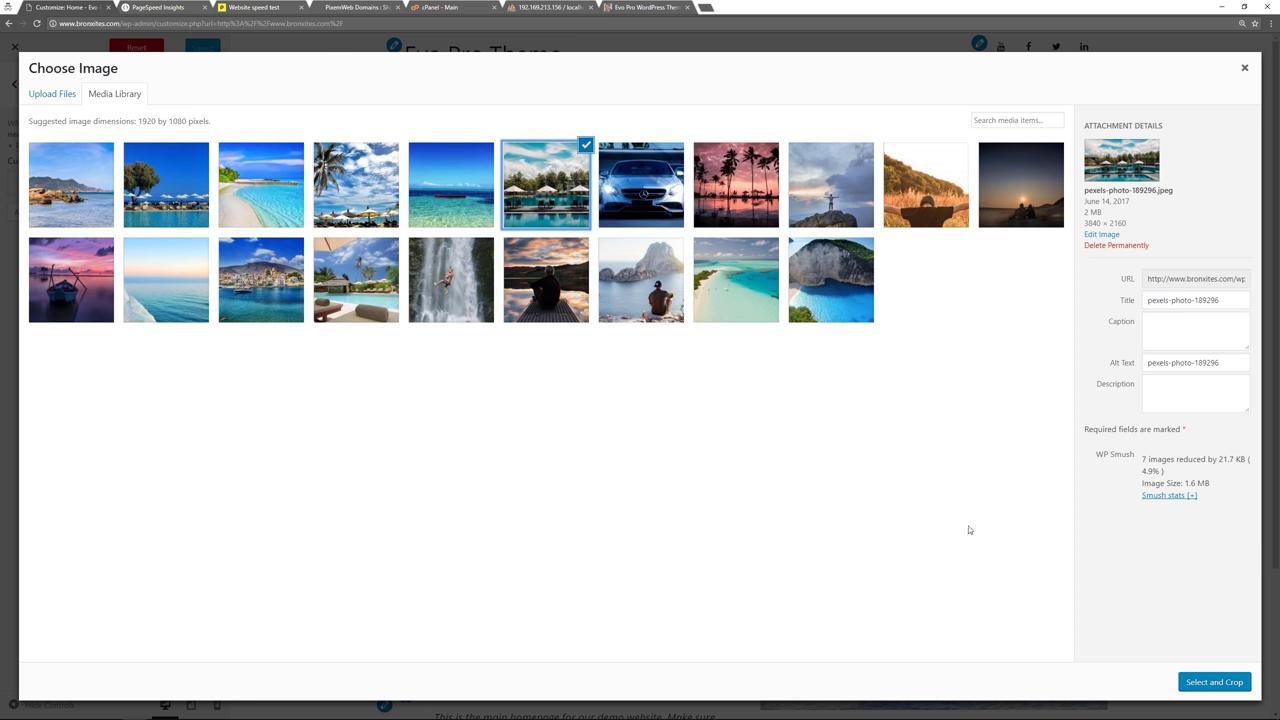
pyautogui.click(1210, 682)
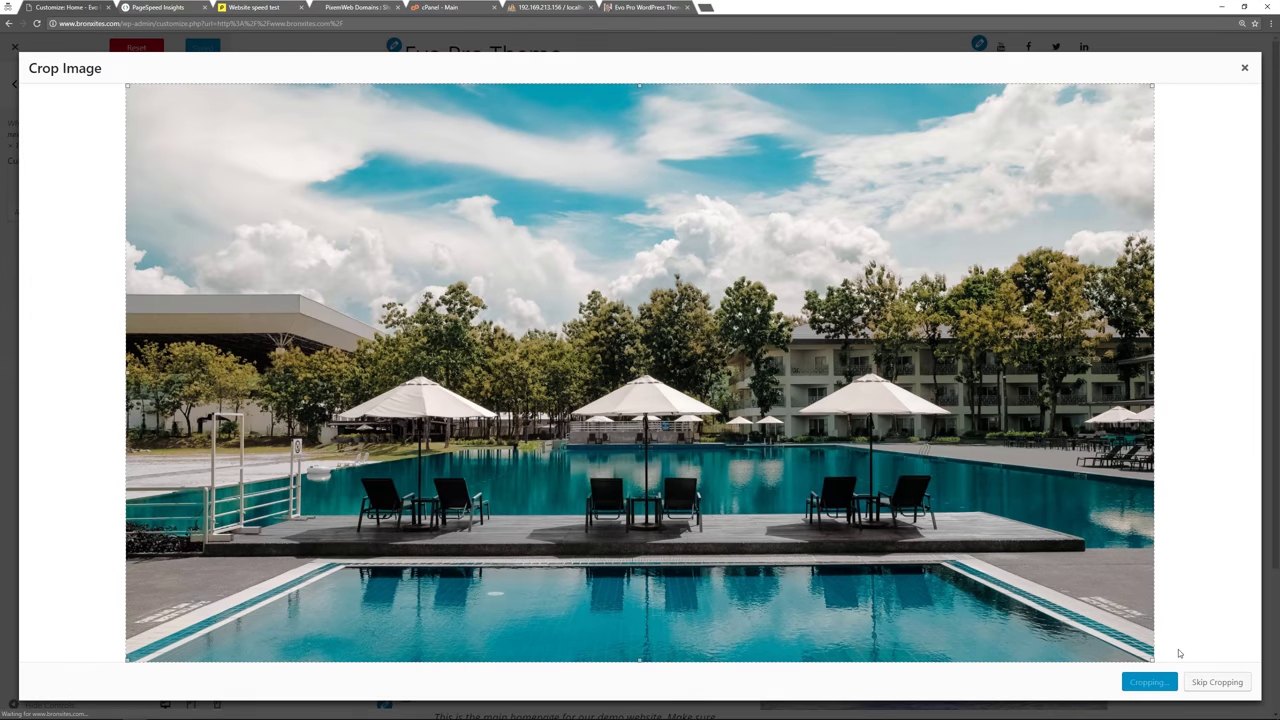
pyautogui.click(1155, 680)
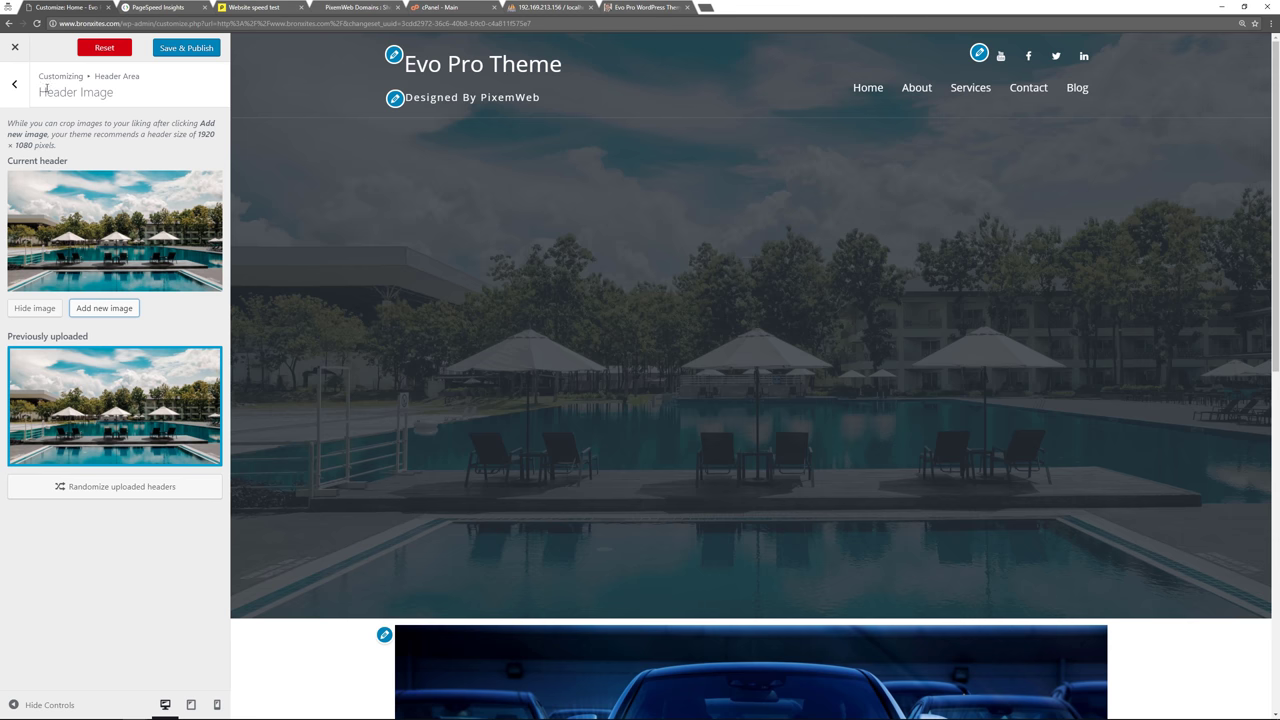
# - Set header text to 'Premium WordPress Theme', small text 'Evo Pro', and an 'Own Now' button linking to #
pyautogui.click(16, 88)
pyautogui.click(100, 127)
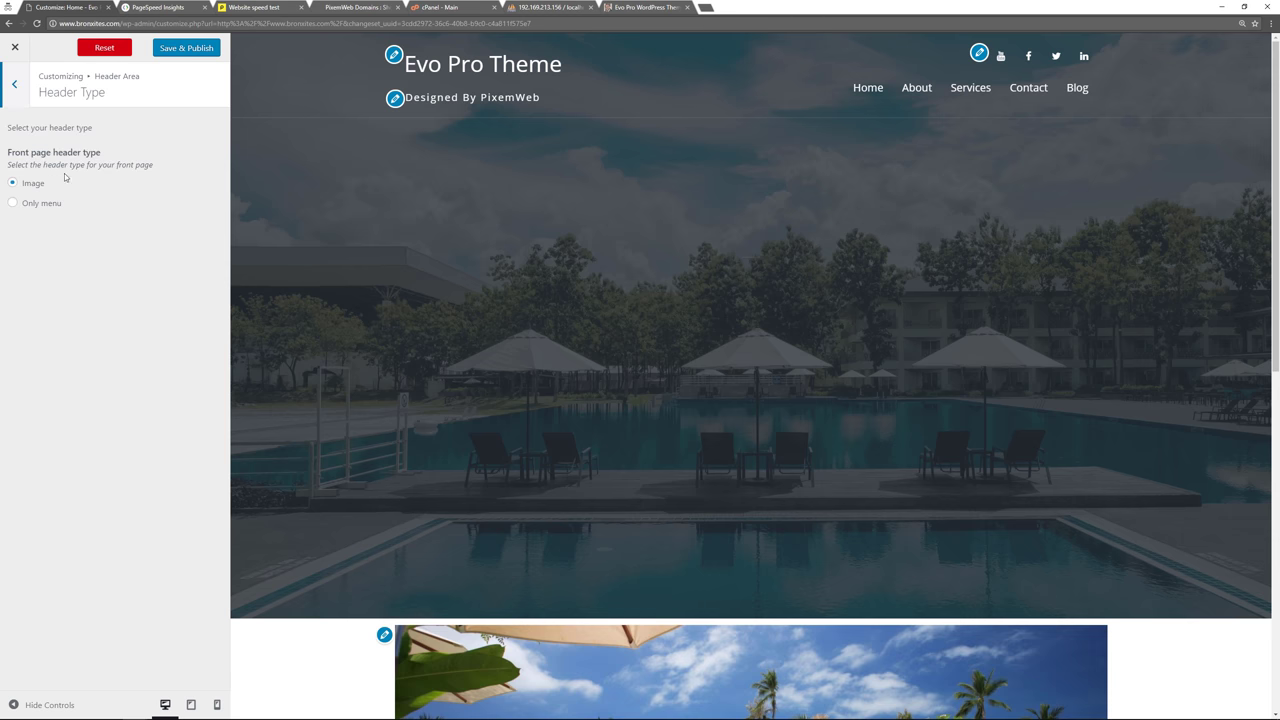
pyautogui.click(16, 88)
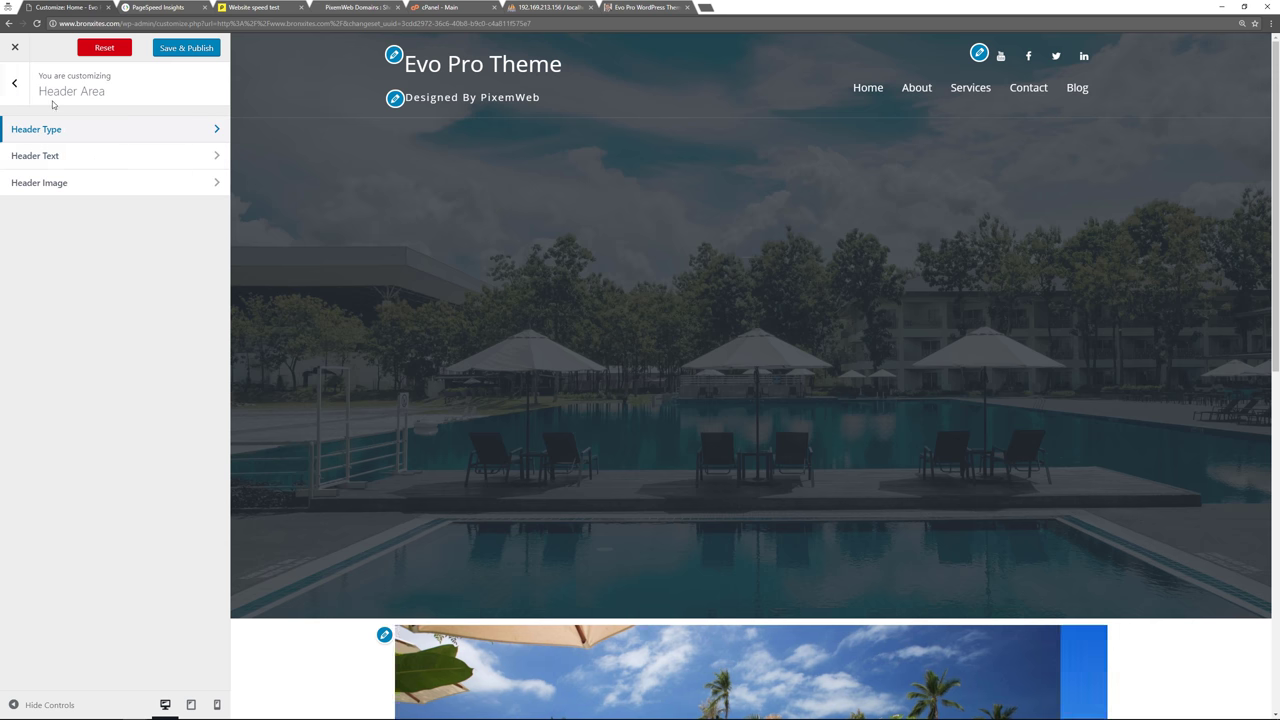
pyautogui.click(97, 157)
pyautogui.click(113, 143)
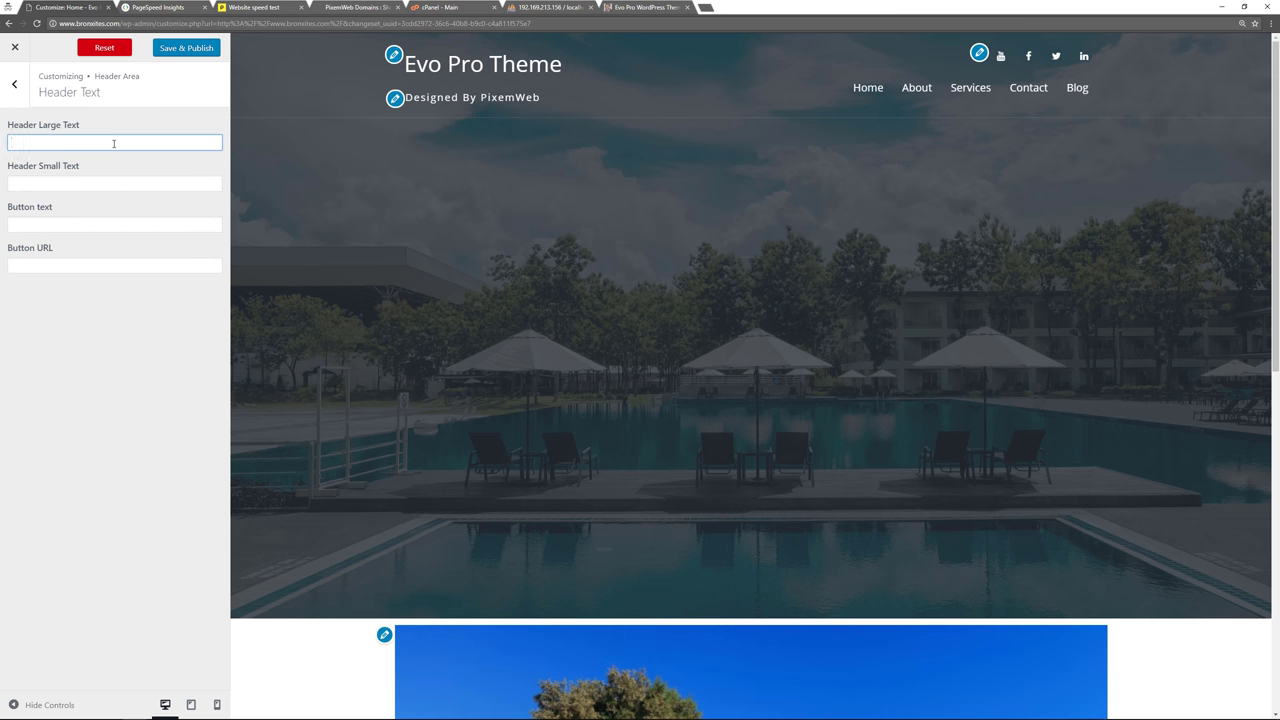
pyautogui.write('Premium WordPress Theme')
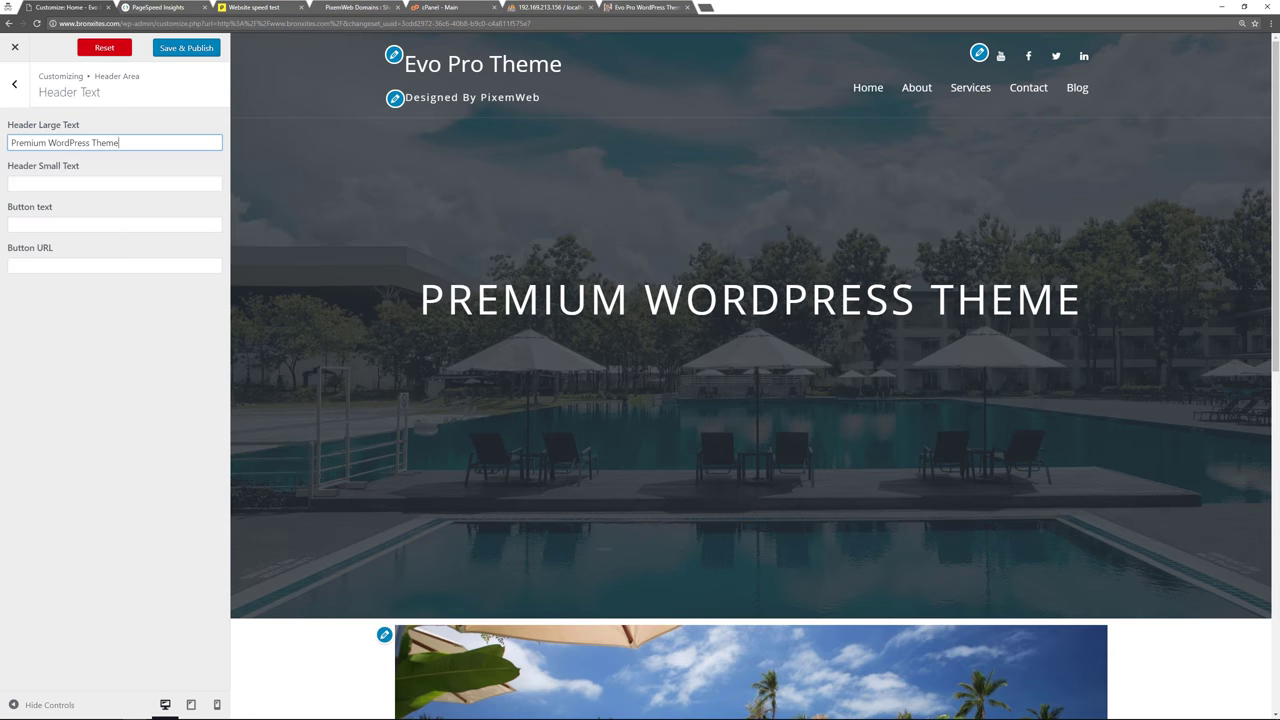
pyautogui.click(60, 184)
pyautogui.write('Evo Pro')
pyautogui.click(63, 225)
pyautogui.write('Own Now')
pyautogui.press('Tab')
pyautogui.write('#')
pyautogui.scroll(-5, 337, 371)
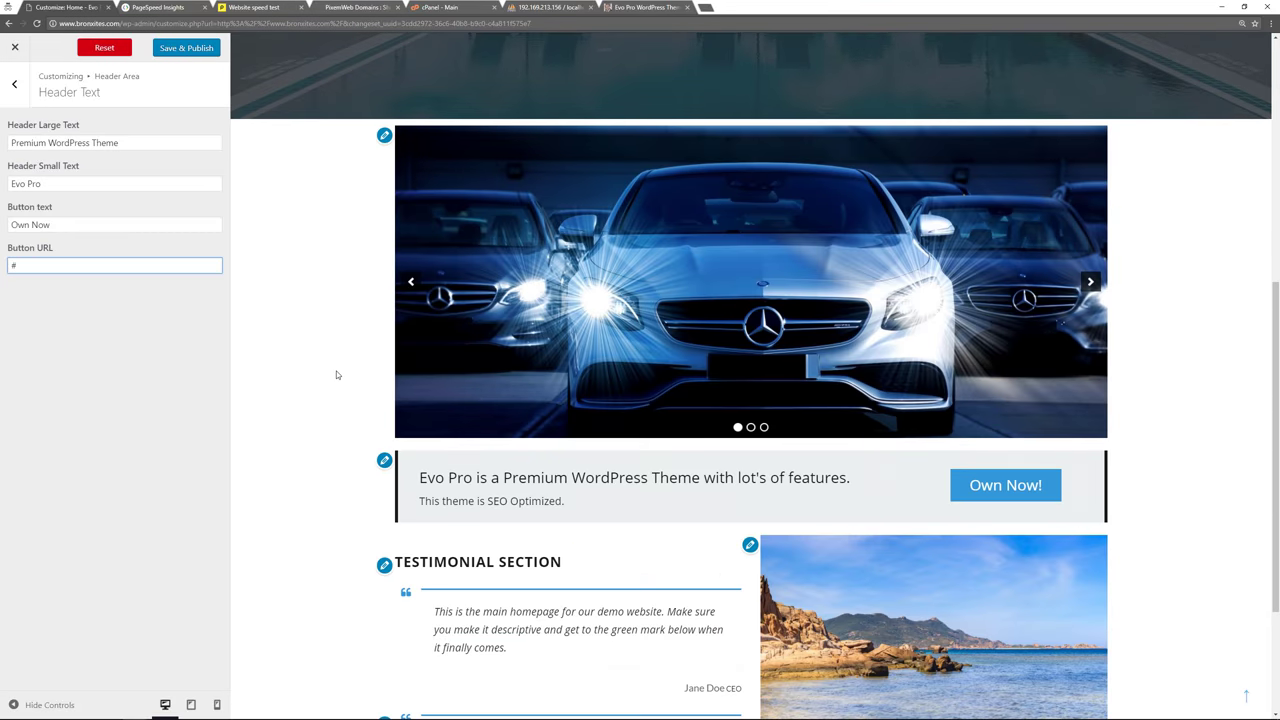
pyautogui.click(16, 88)
# - Set the blog excerpt length to 25 and choose the Masonry (Grid Layout) blog layout
pyautogui.click(16, 88)
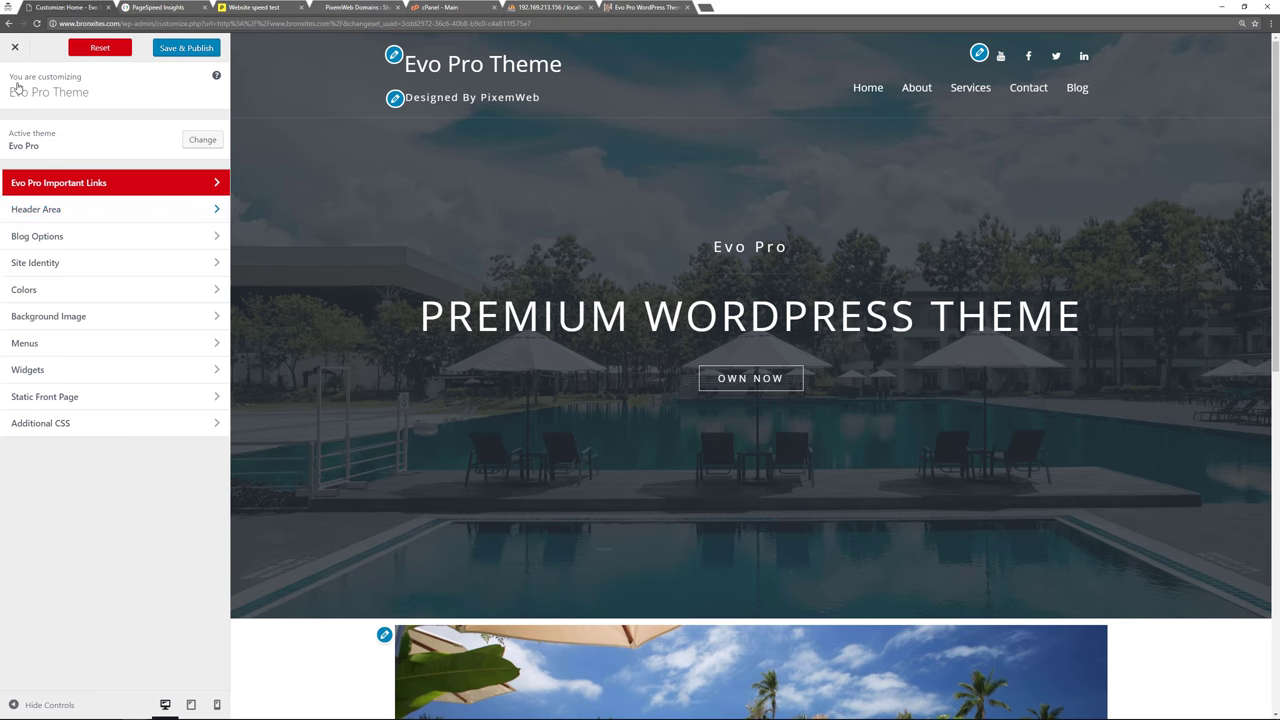
pyautogui.click(91, 235)
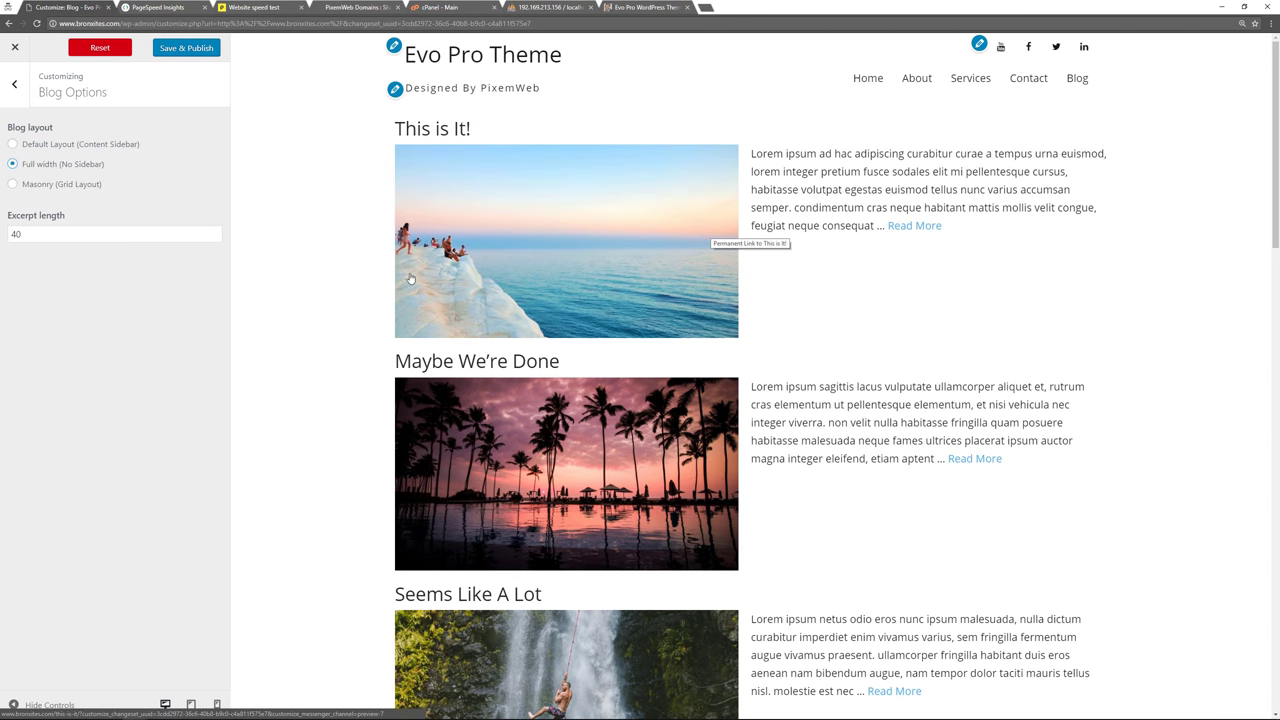
pyautogui.doubleClick(15, 234)
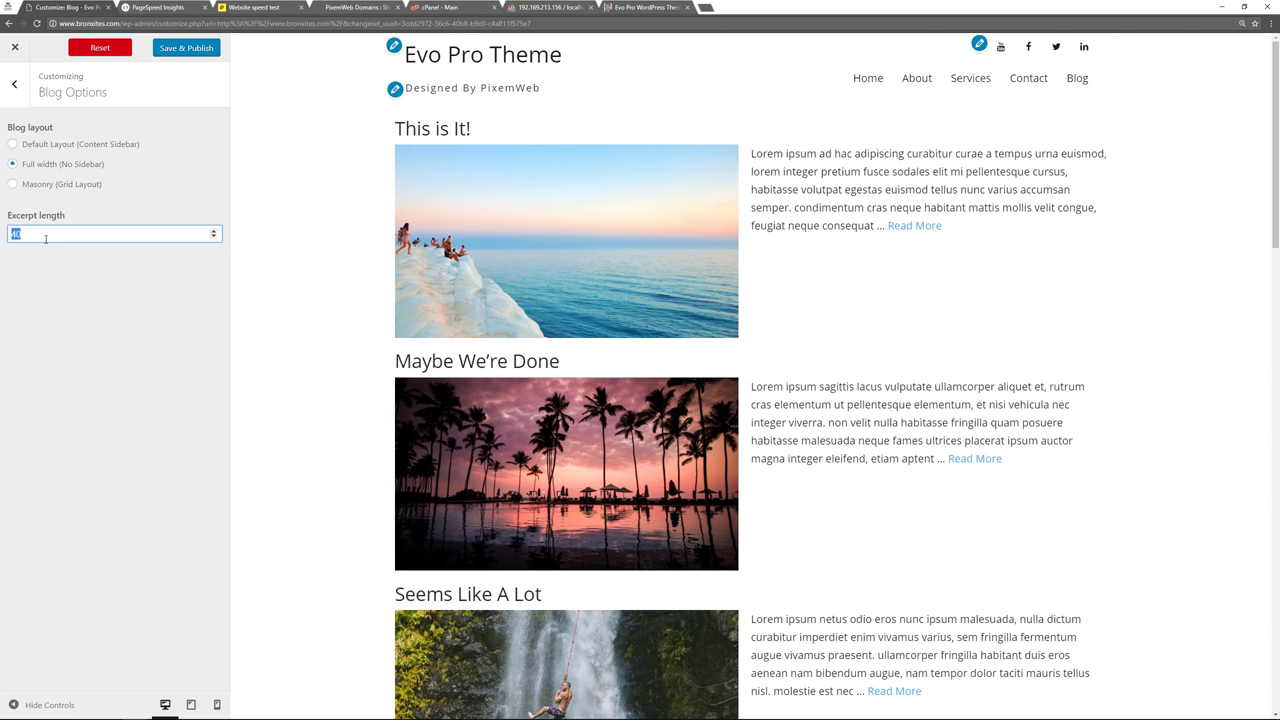
pyautogui.write('80')
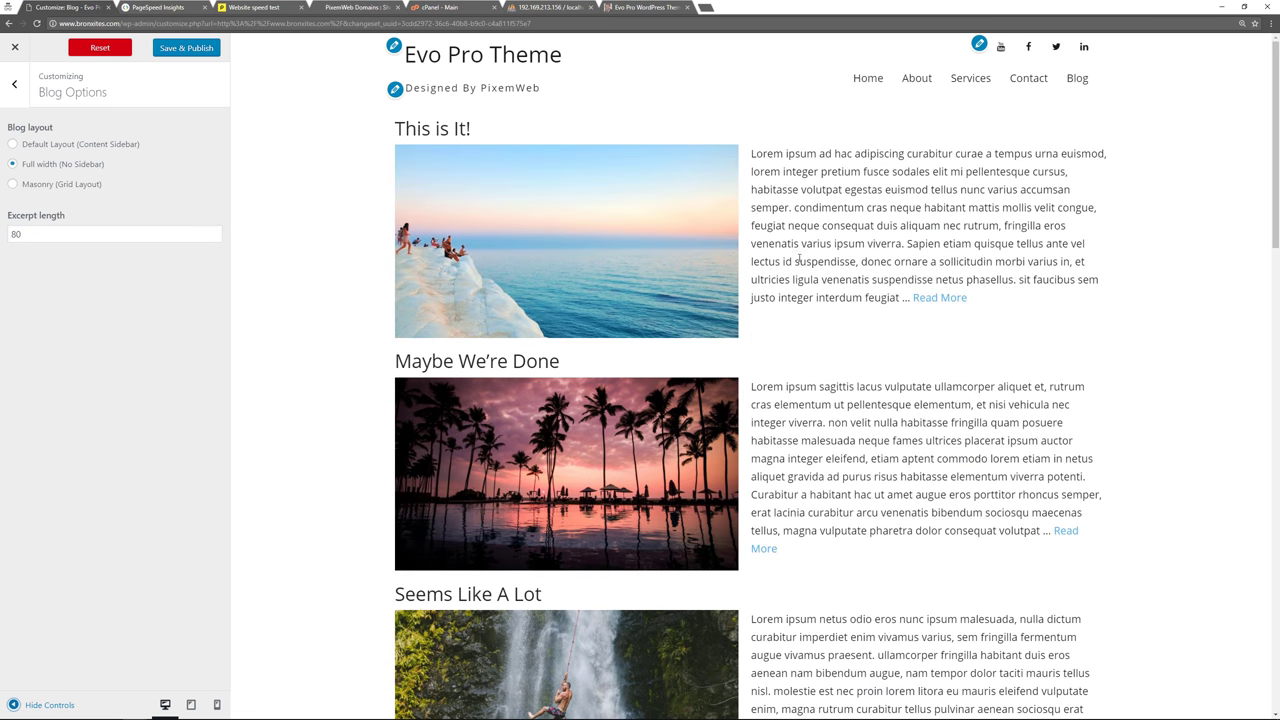
pyautogui.doubleClick(16, 233)
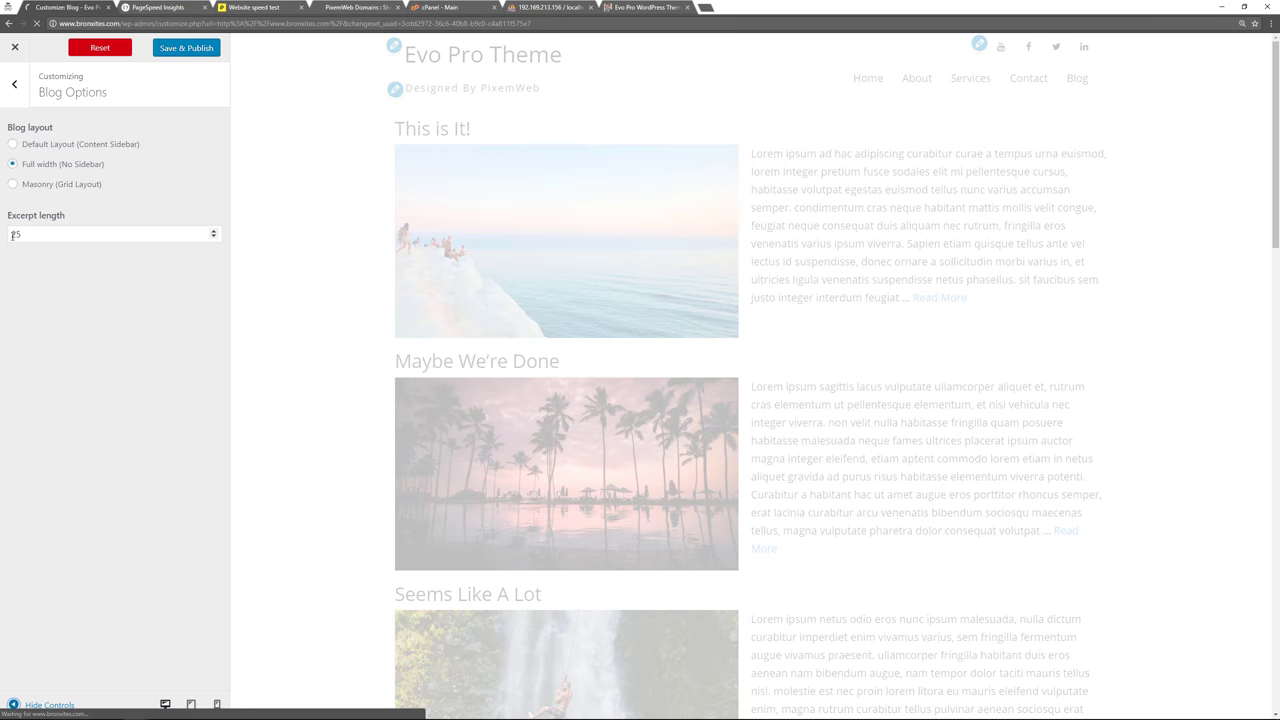
pyautogui.click(42, 186)
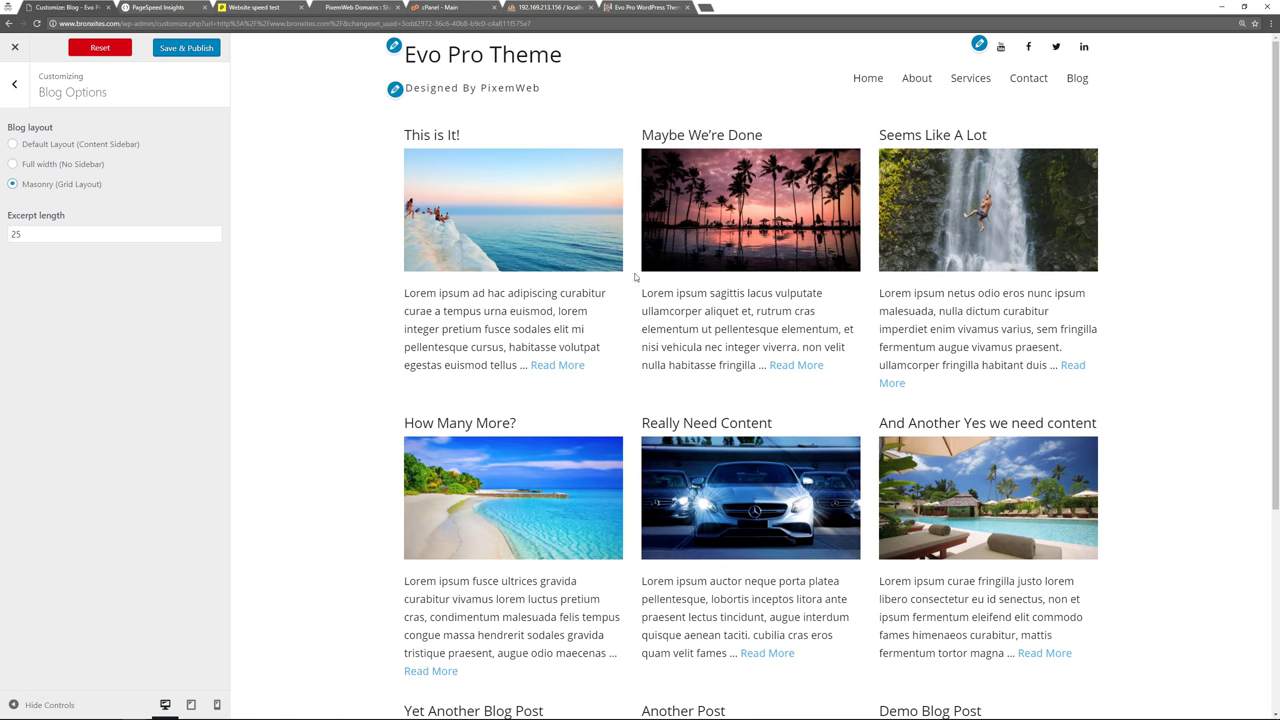
pyautogui.click(16, 86)
pyautogui.click(128, 262)
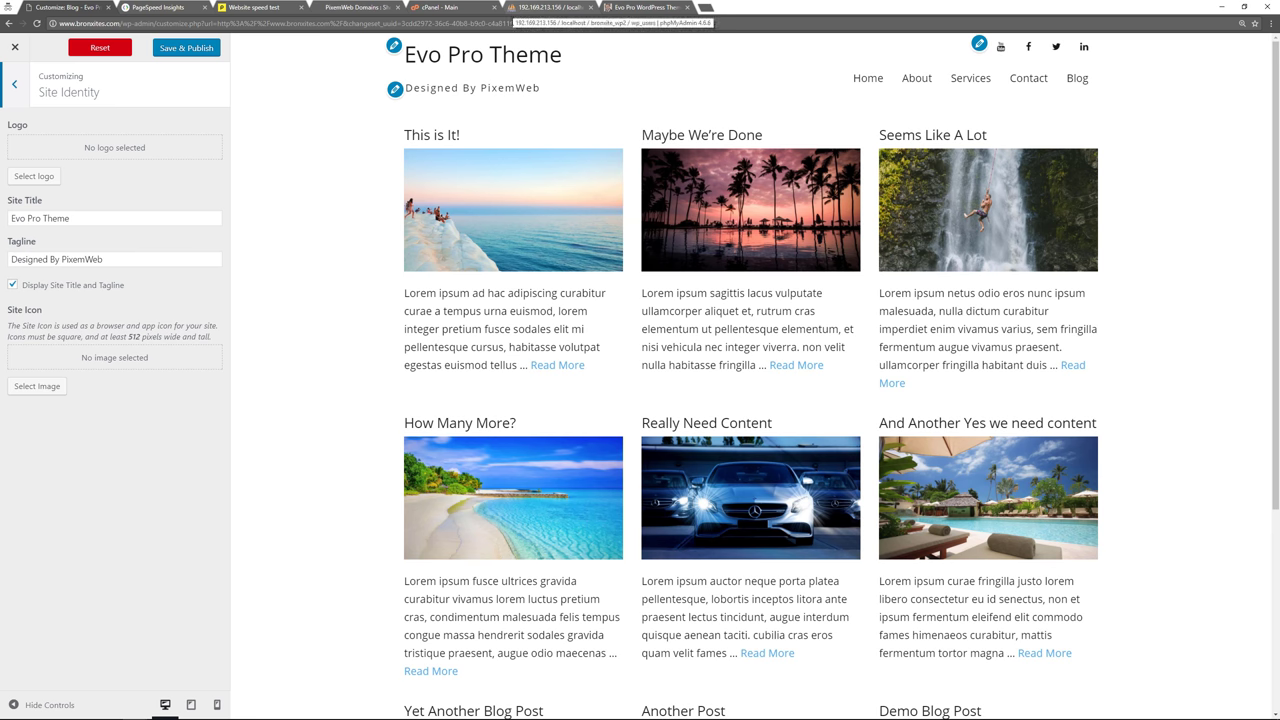
# - Try a grey header and footer background colour, then reset it to the default white
pyautogui.click(20, 86)
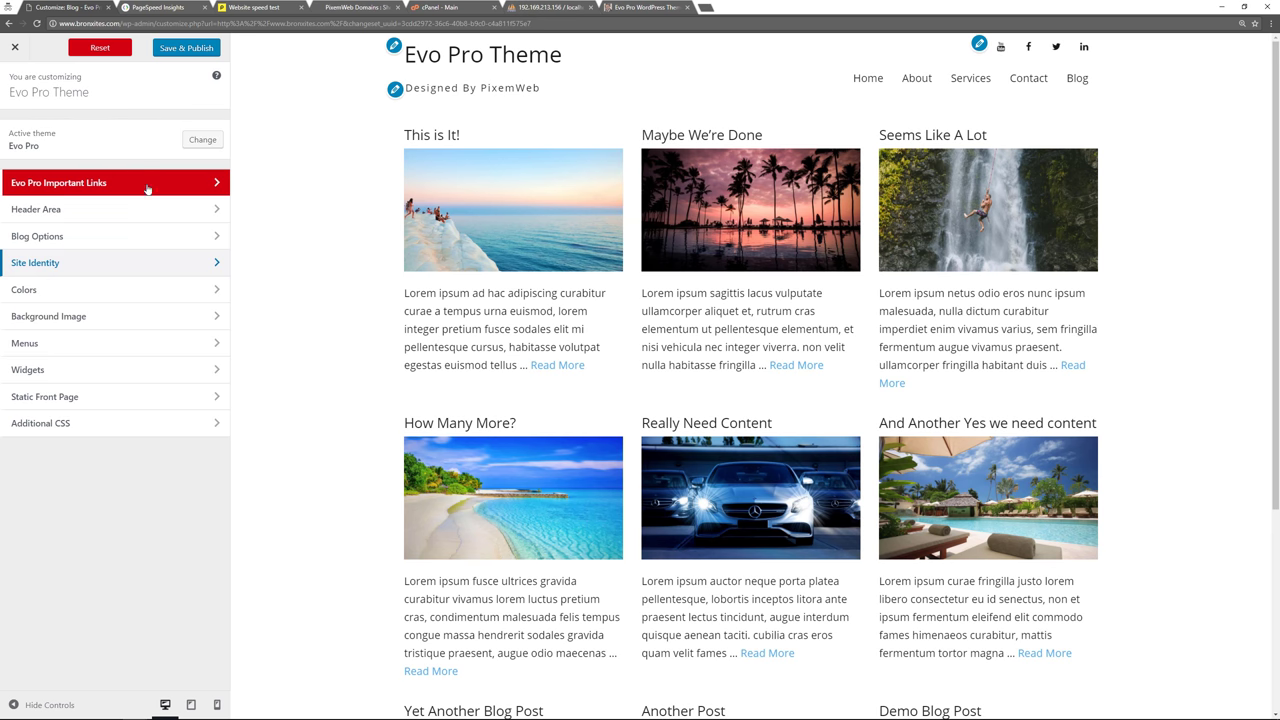
pyautogui.click(115, 288)
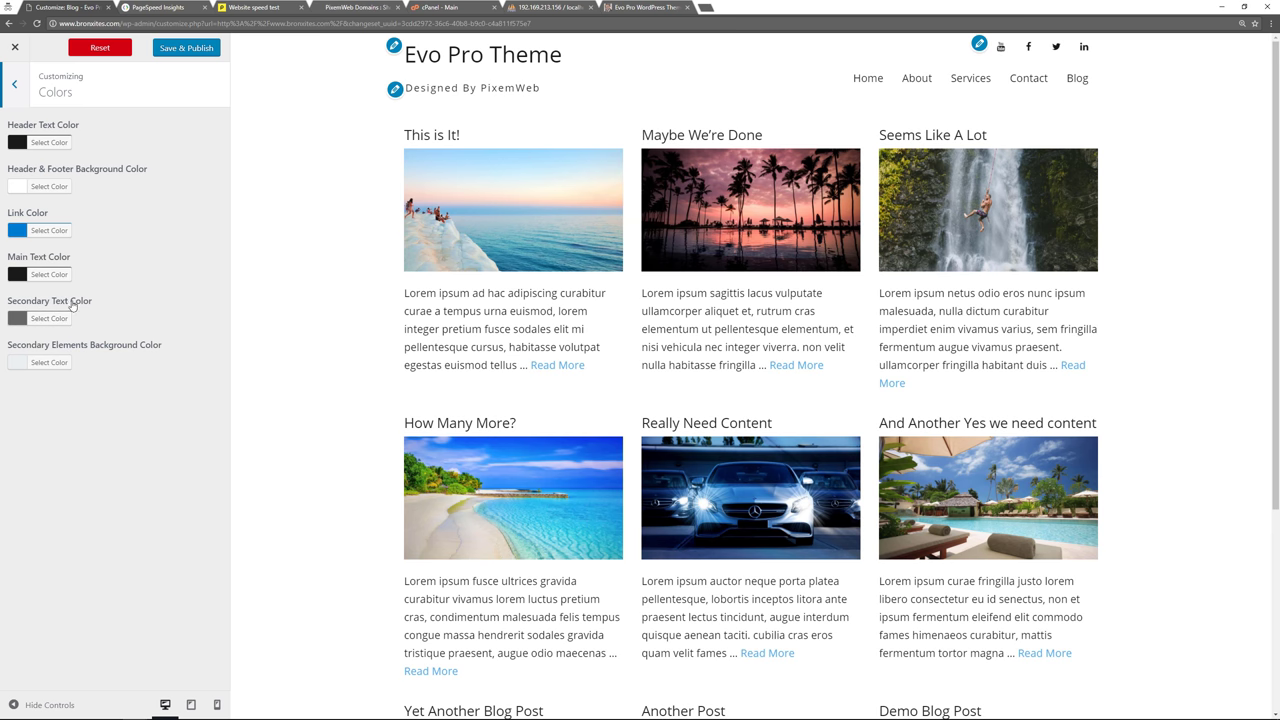
pyautogui.click(49, 186)
pyautogui.moveTo(49, 298); pyautogui.dragTo(100, 318)
pyautogui.click(141, 186)
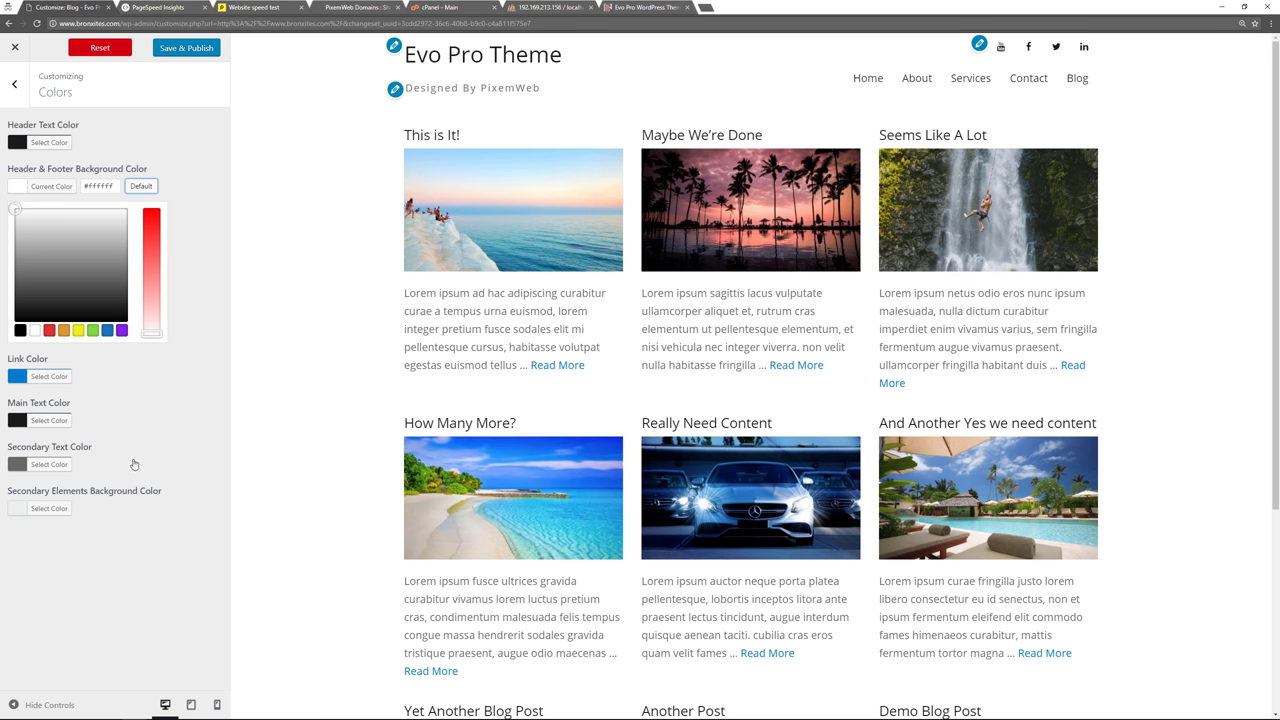
# - Look over the Background Image and Menus sections, then bring up the Widgets section
pyautogui.click(14, 88)
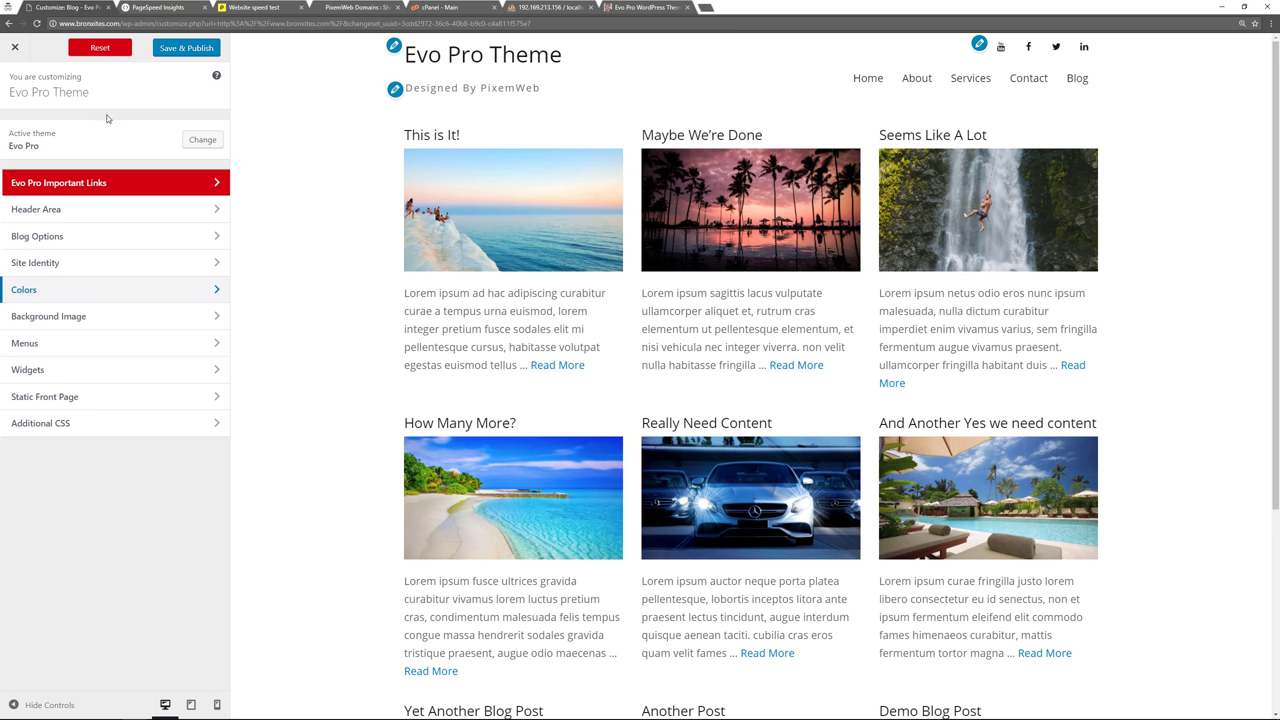
pyautogui.click(104, 316)
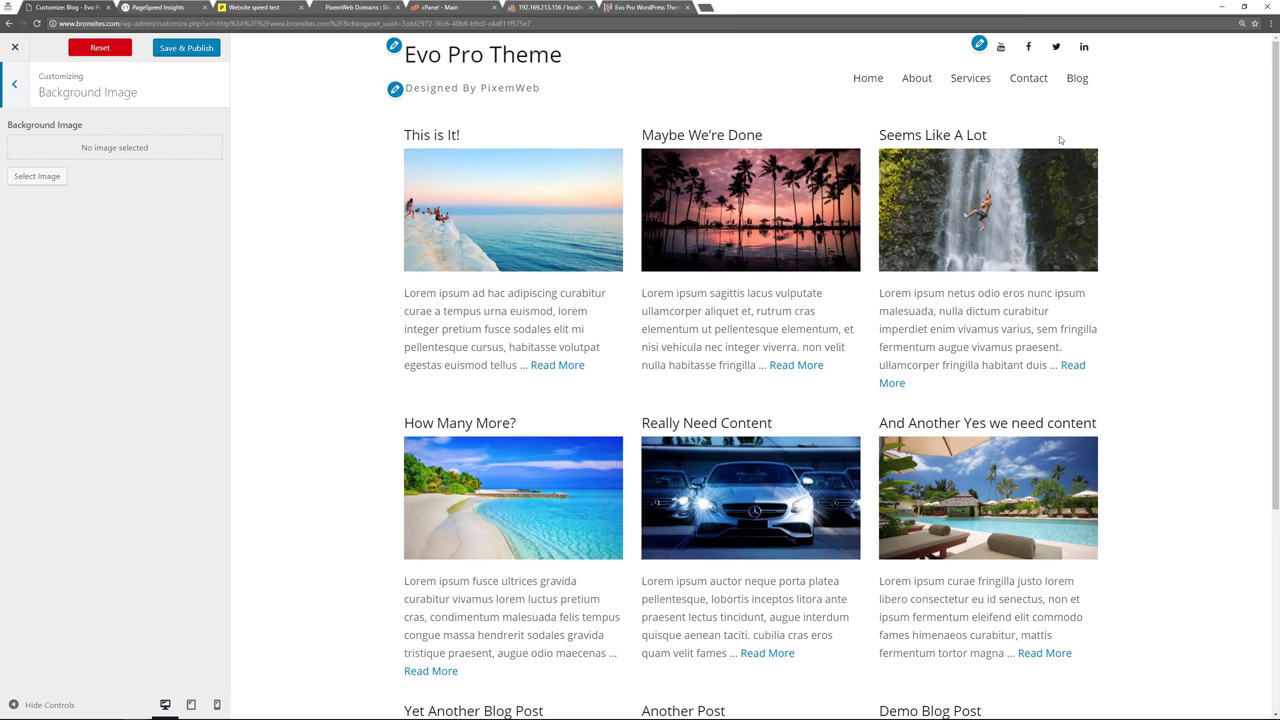
pyautogui.click(15, 90)
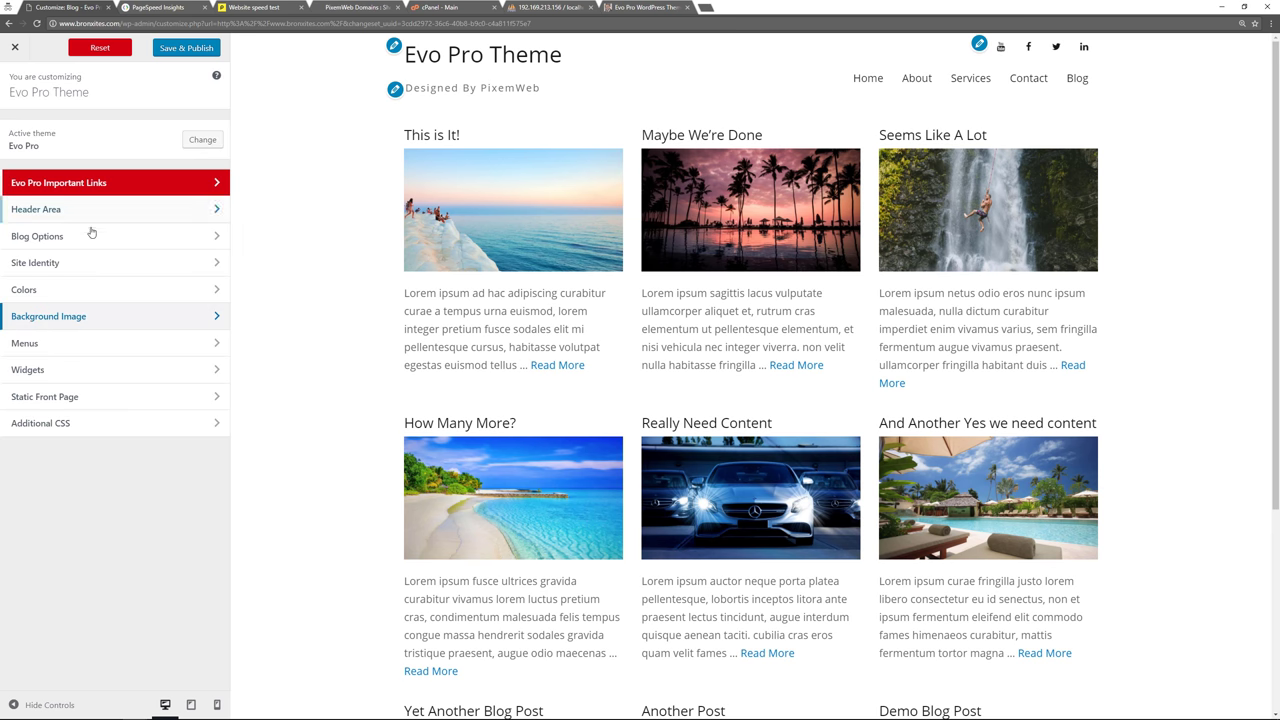
pyautogui.click(50, 343)
pyautogui.click(18, 94)
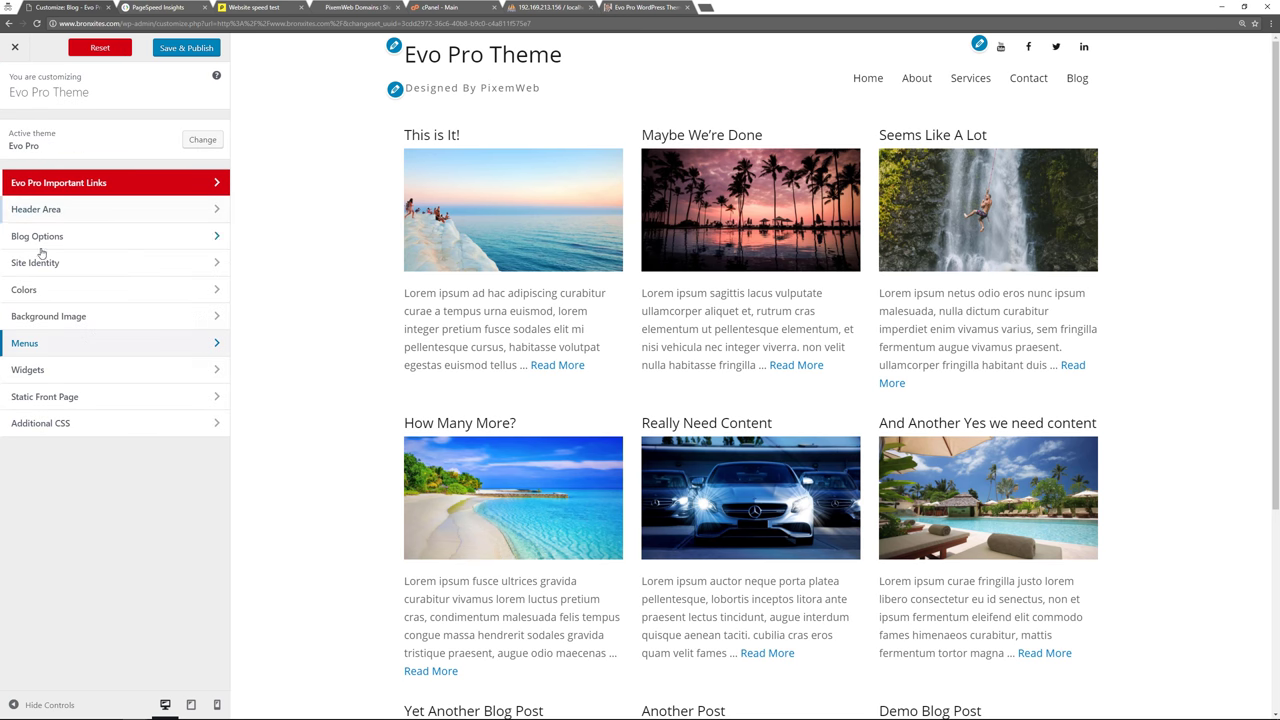
pyautogui.click(55, 368)
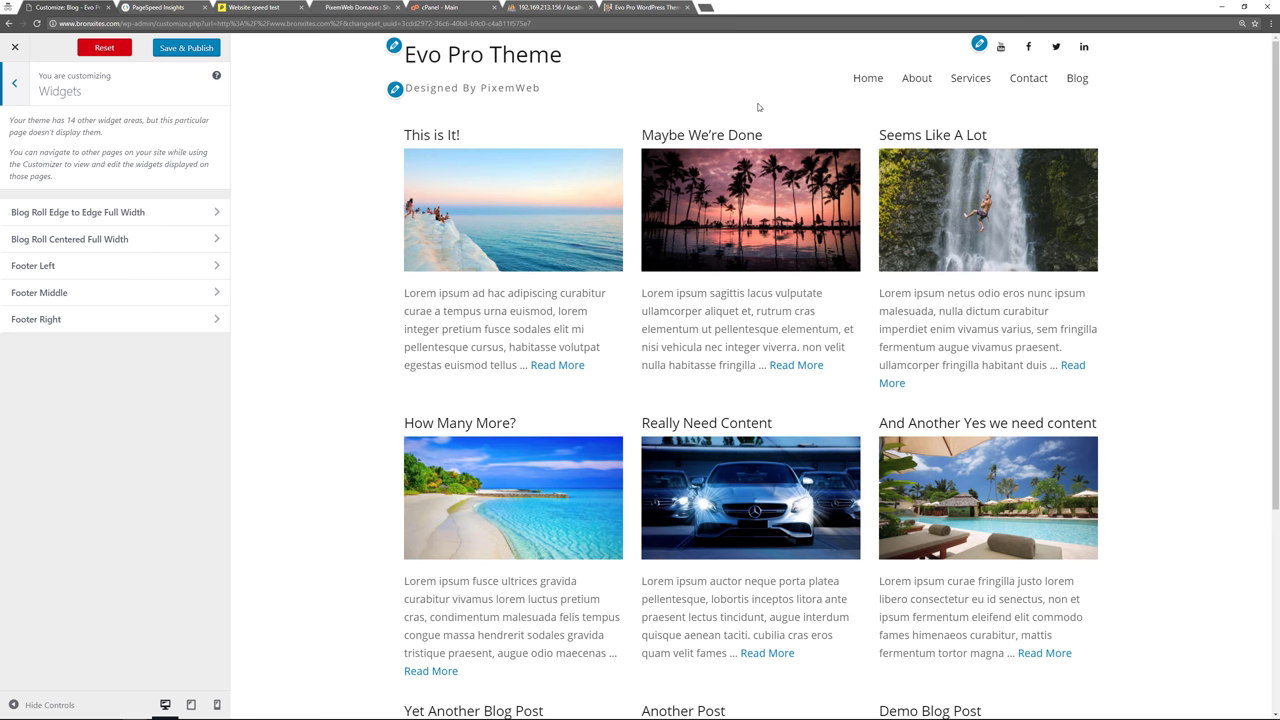
# - Preview the homepage, add an Envira Gallery widget to Full Width Centered Boxed, and exit the Customizer
pyautogui.click(866, 80)
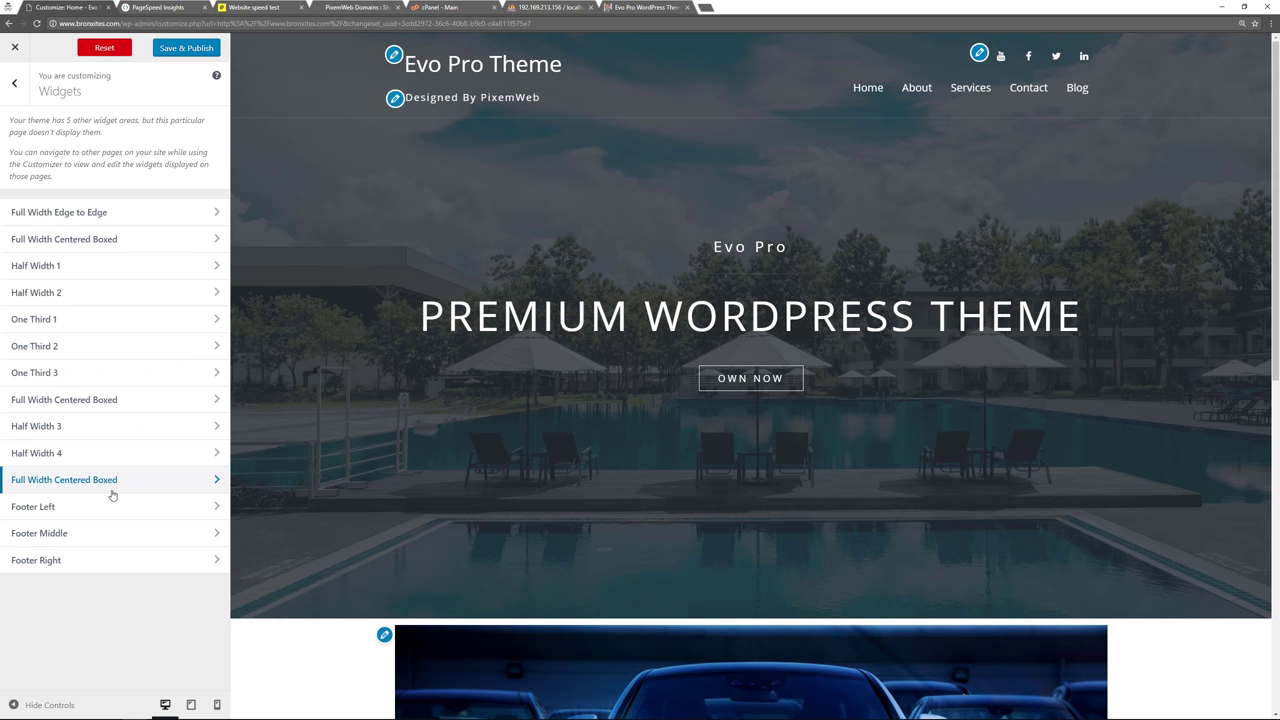
pyautogui.scroll(-2, 396, 349)
pyautogui.scroll(-5, 340, 366)
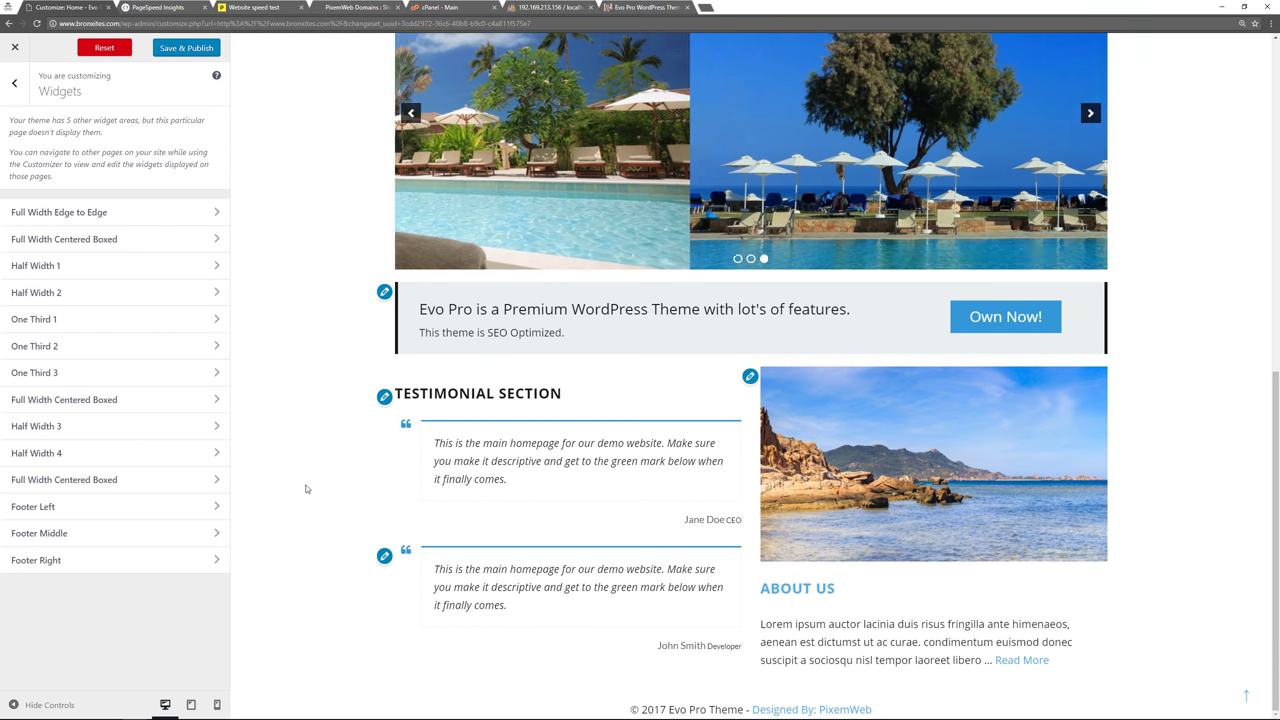
pyautogui.click(107, 400)
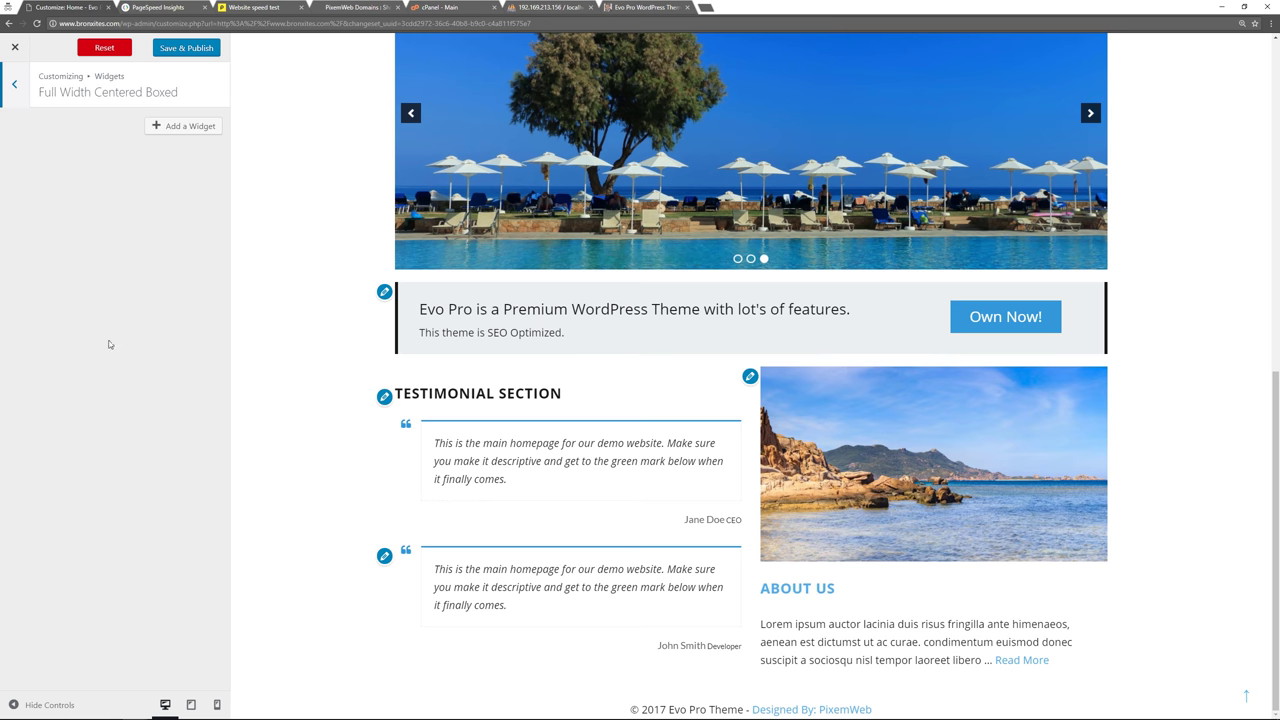
pyautogui.click(168, 133)
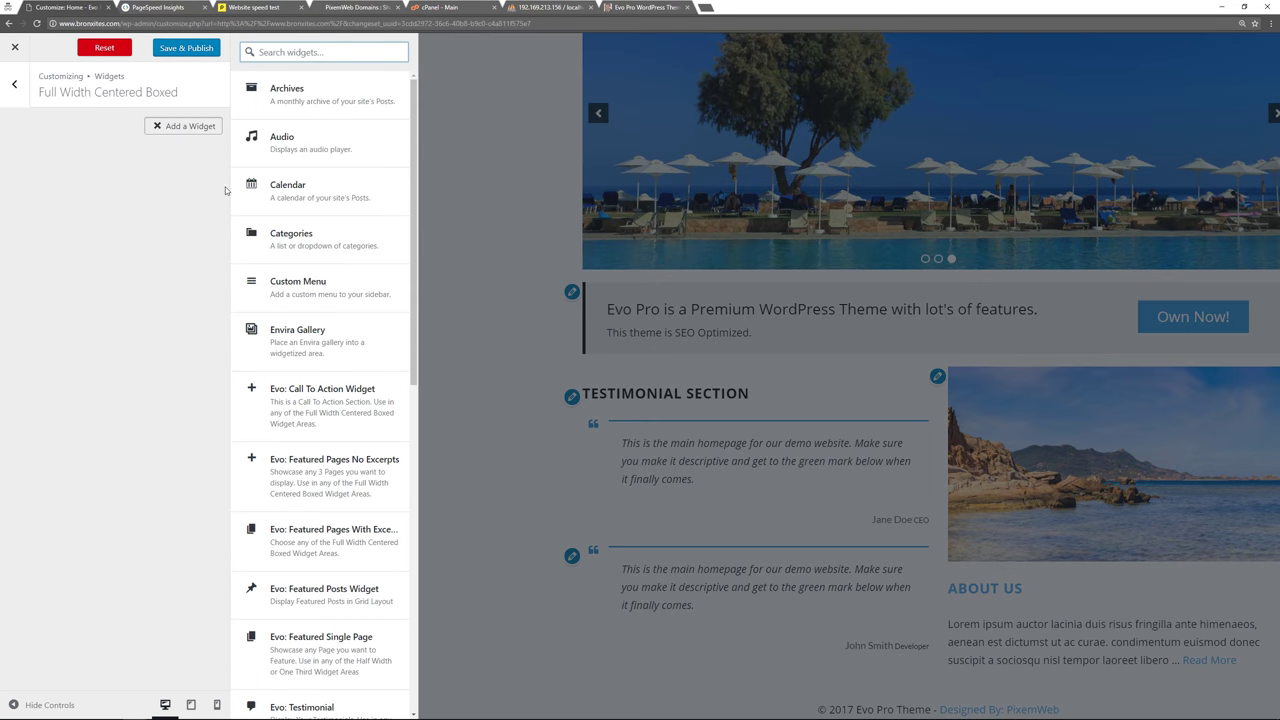
pyautogui.scroll(-4, 300, 345)
pyautogui.scroll(-1, 300, 350)
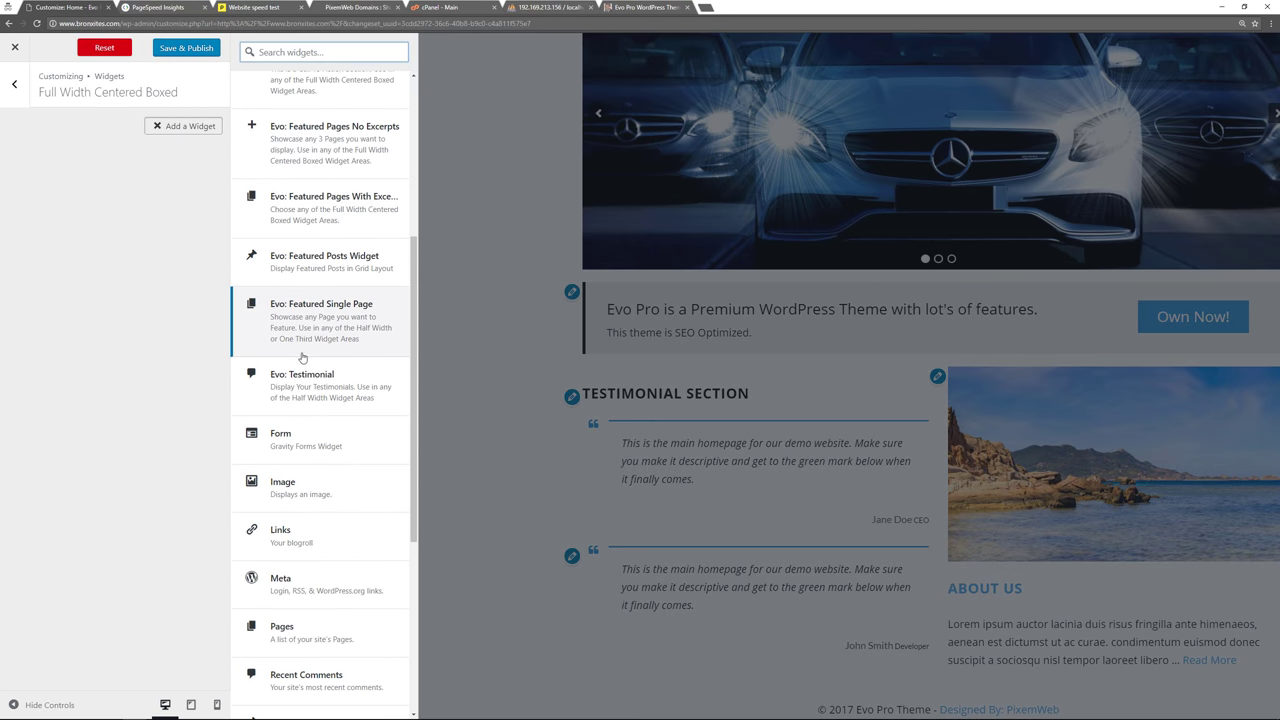
pyautogui.scroll(1, 300, 355)
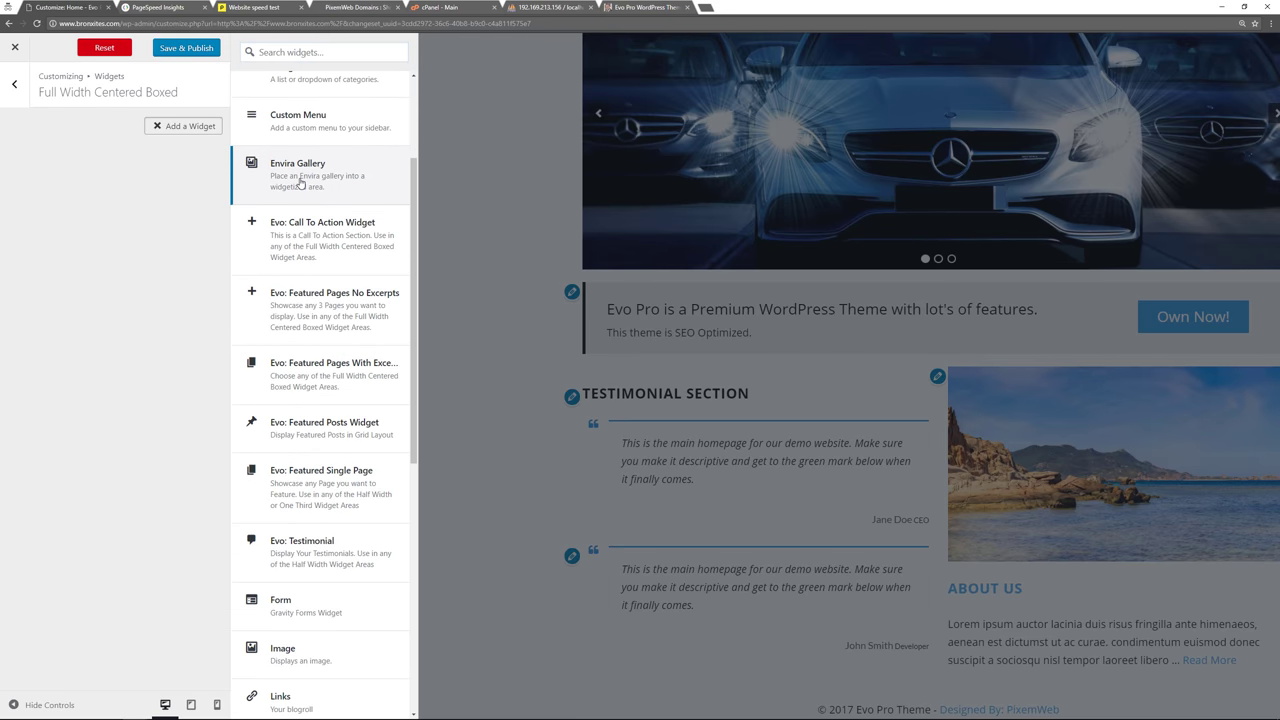
pyautogui.click(289, 176)
pyautogui.click(15, 88)
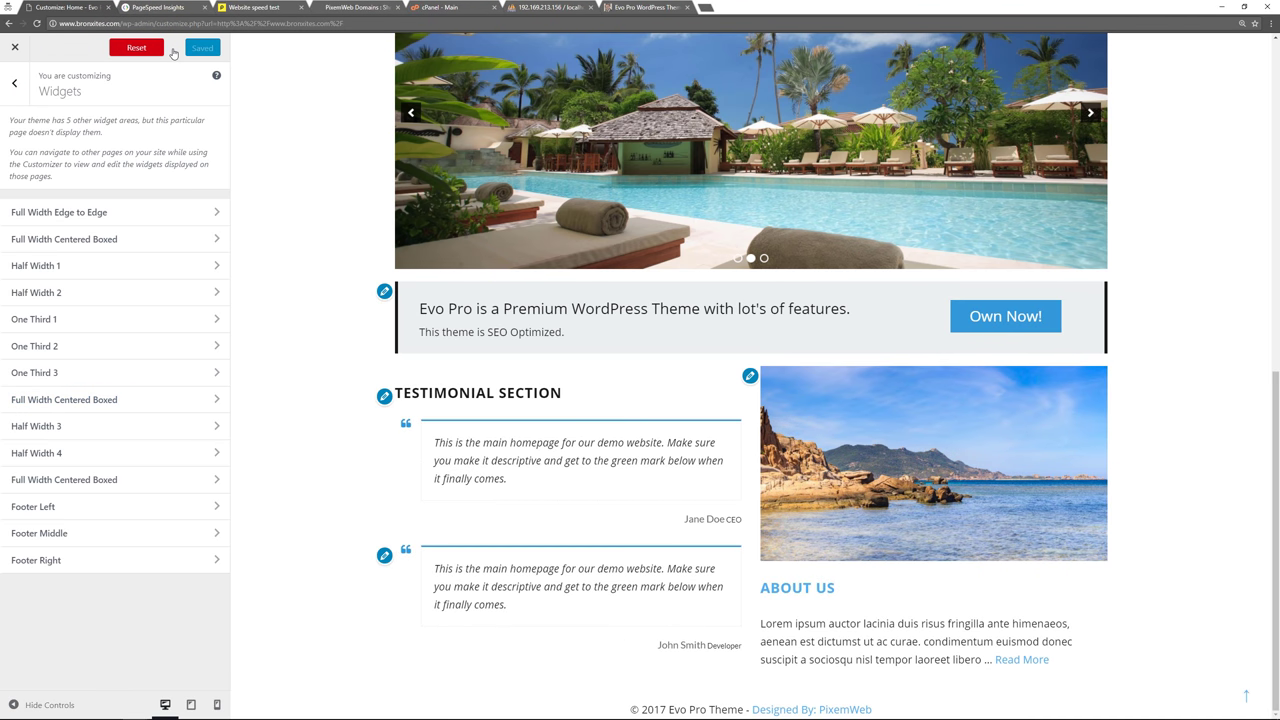
pyautogui.click(15, 47)
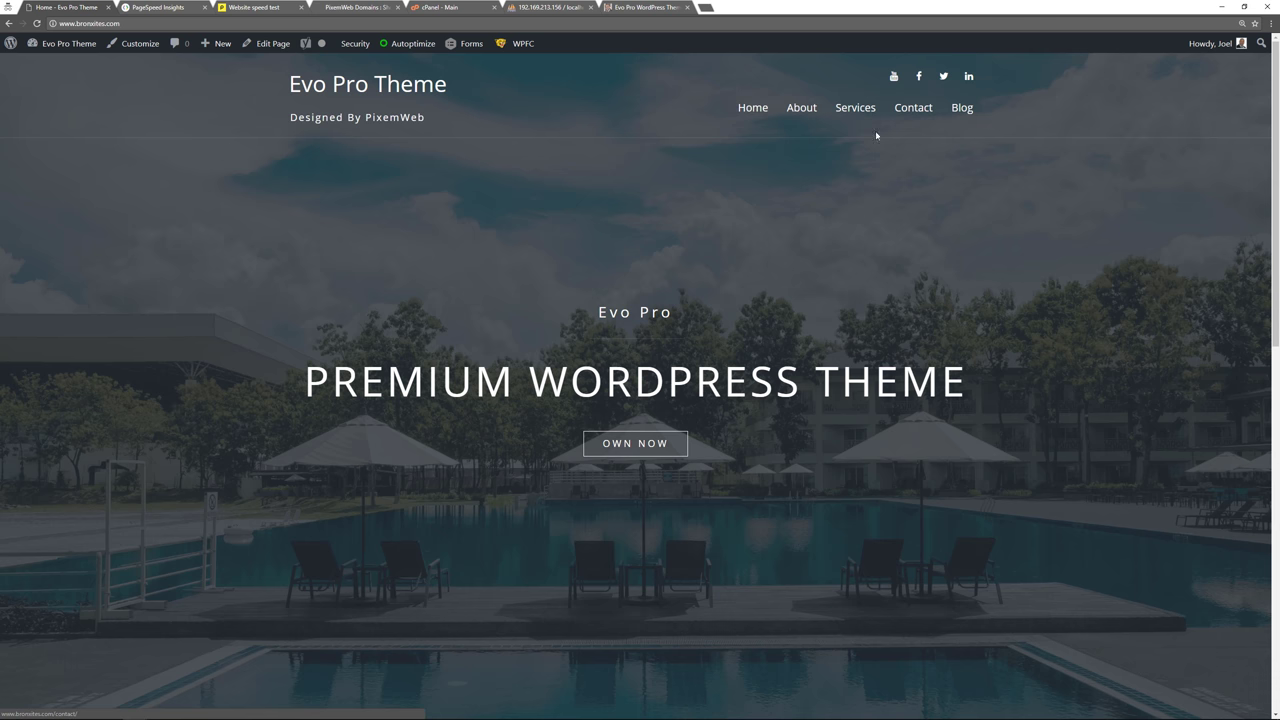
# - Cycle the homepage slider through its slides and back to the car slide
pyautogui.scroll(-7, 529, 251)
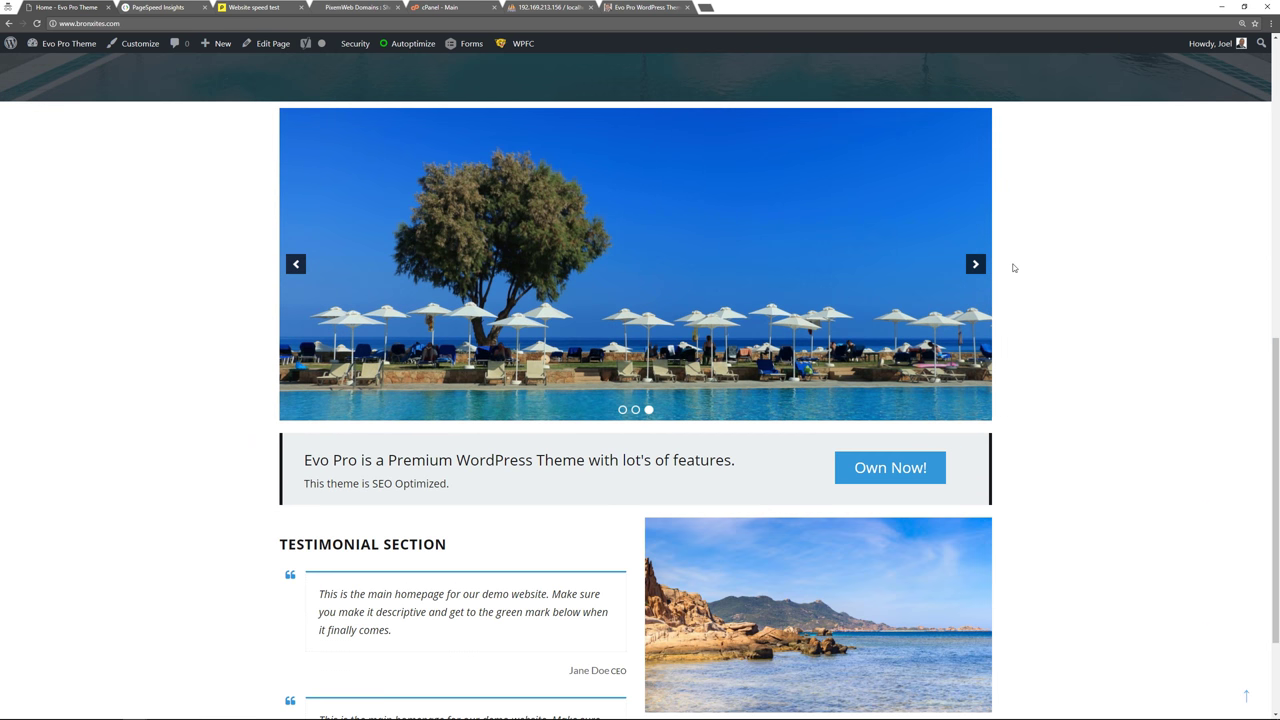
pyautogui.click(974, 264)
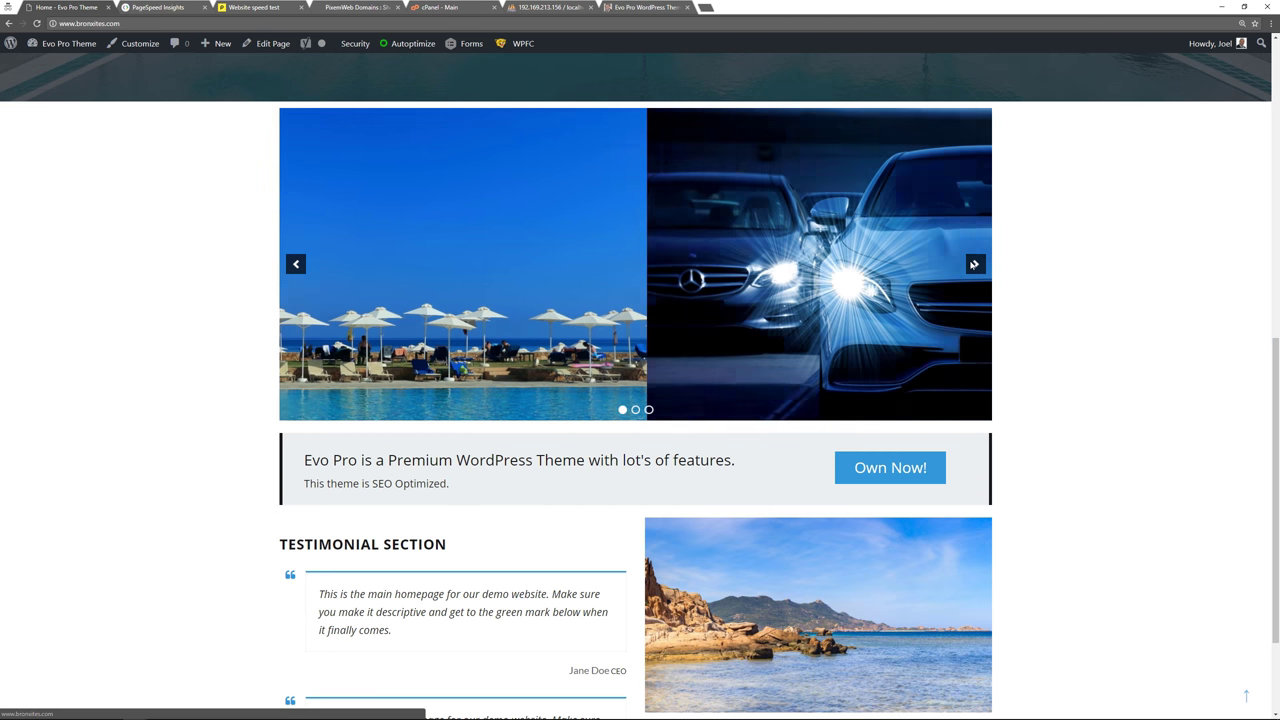
pyautogui.click(973, 265)
pyautogui.click(973, 264)
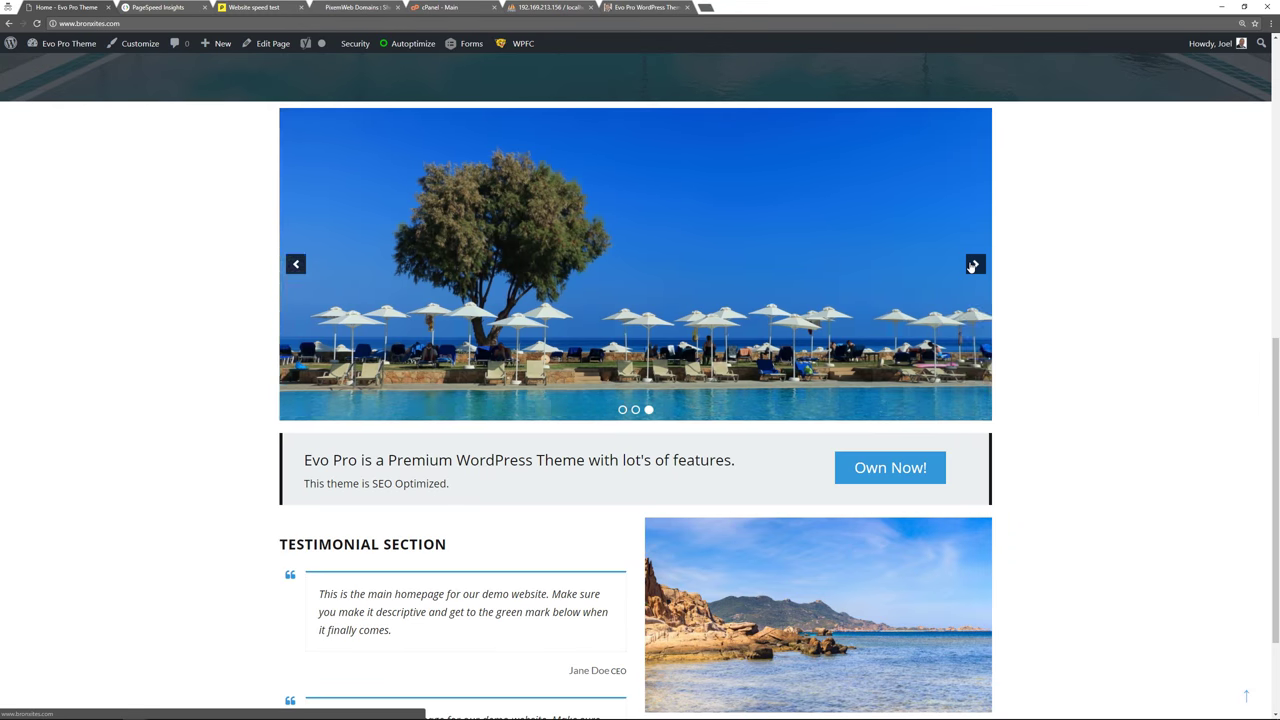
pyautogui.click(973, 264)
pyautogui.scroll(-2, 450, 318)
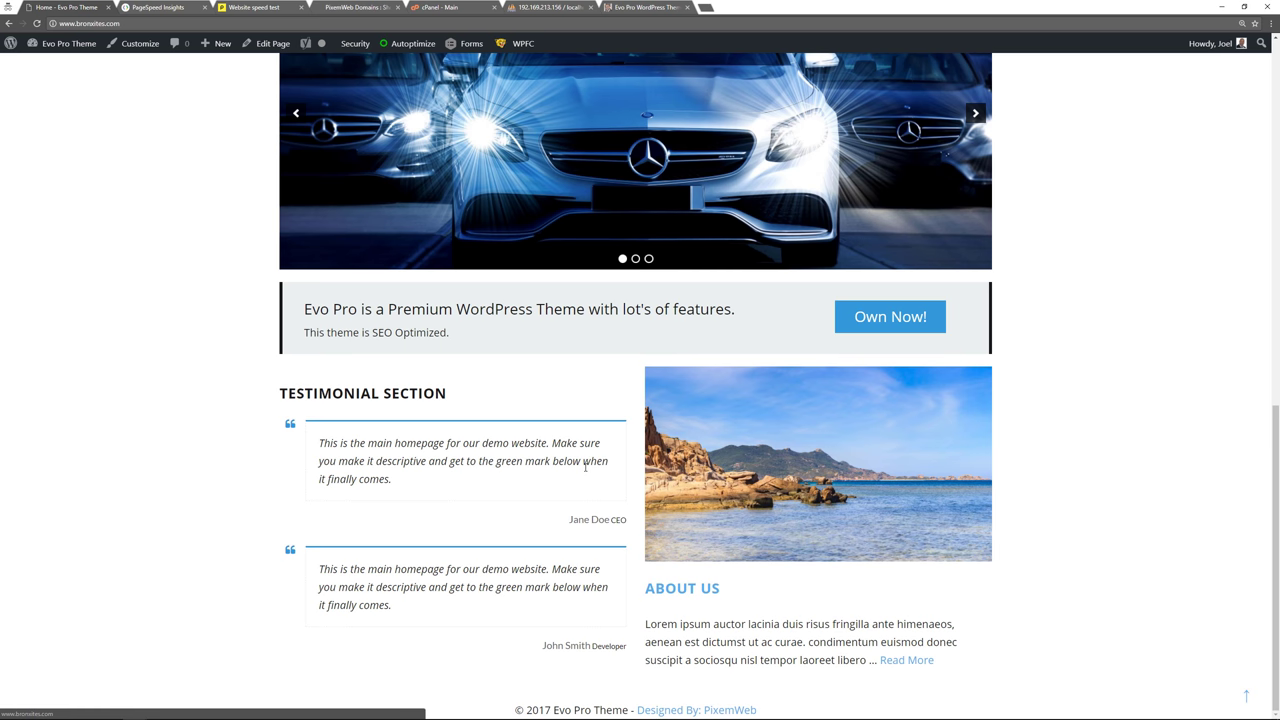
# - Save the Envira Gallery widget's settings on the Widgets page and return to the live homepage
pyautogui.moveTo(68, 44)
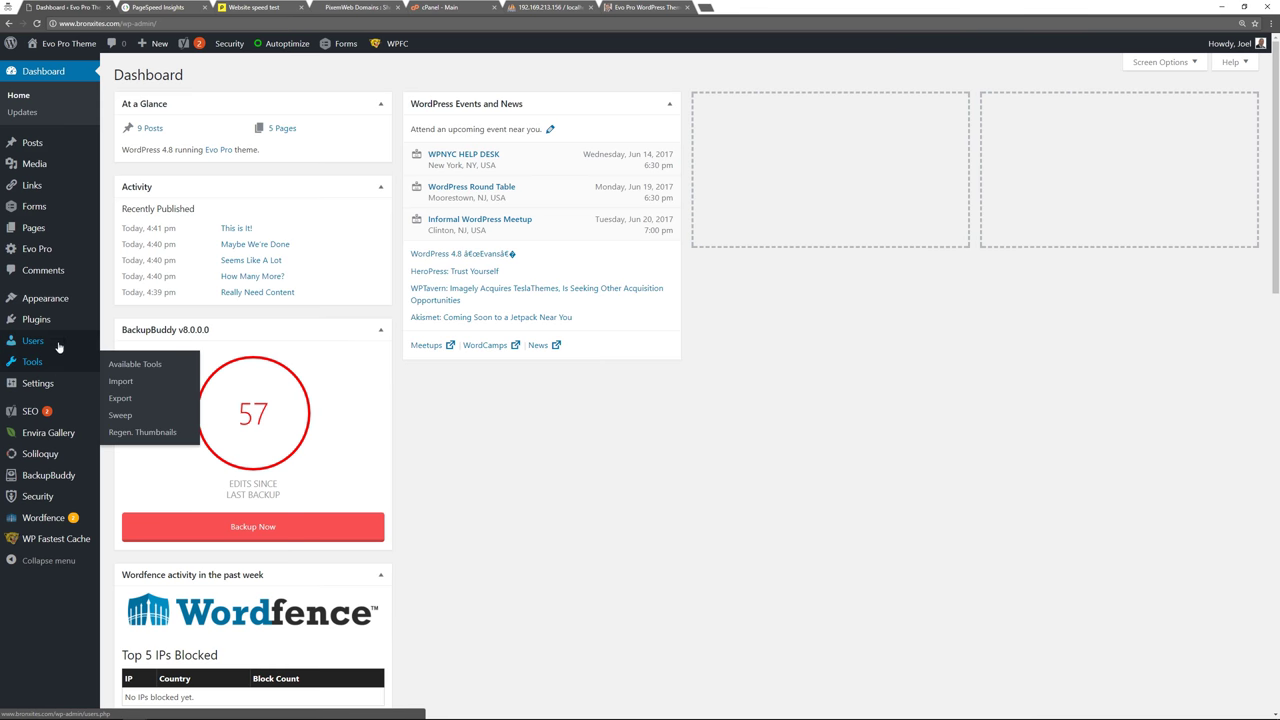
pyautogui.moveTo(62, 299)
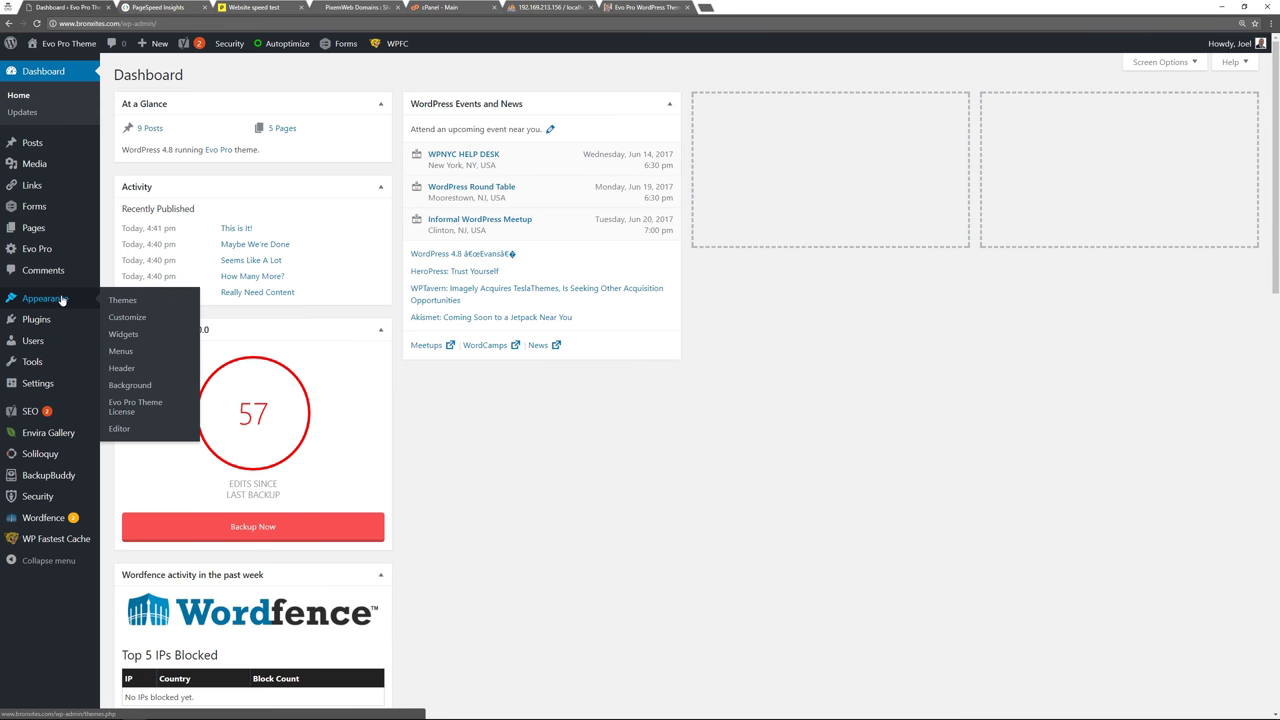
pyautogui.click(124, 336)
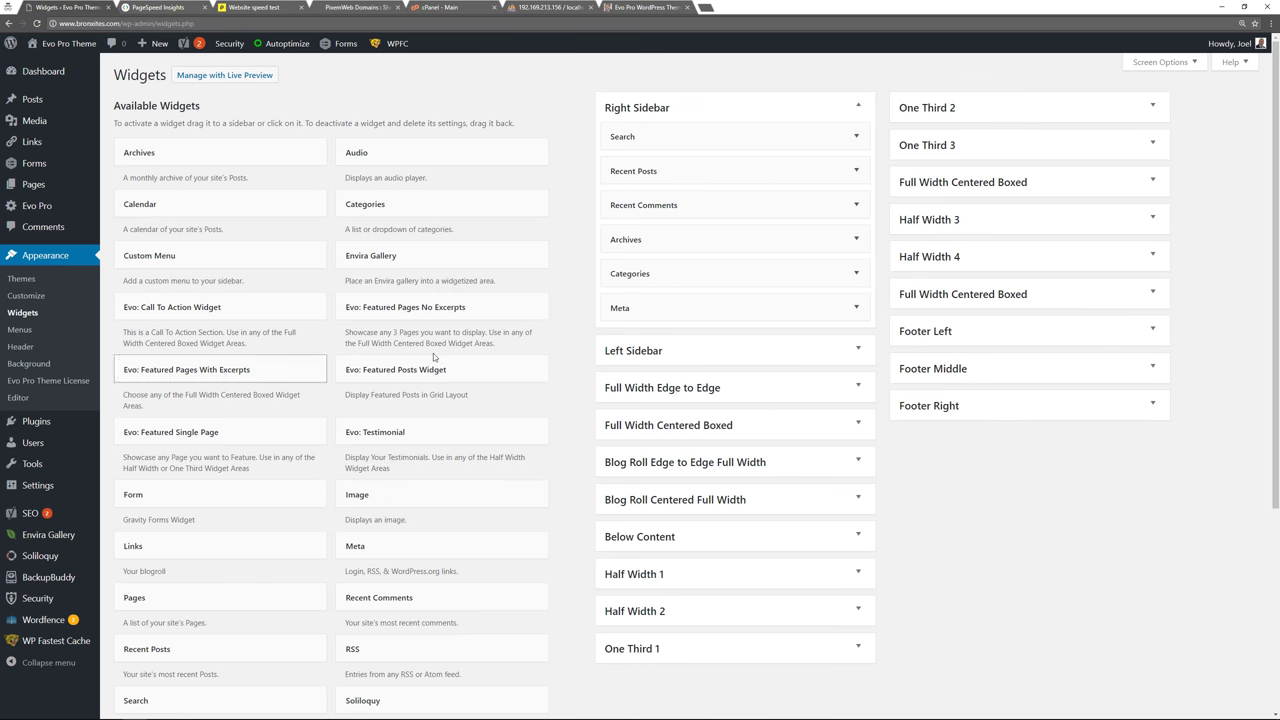
pyautogui.click(1150, 211)
pyautogui.click(1139, 322)
pyautogui.moveTo(68, 44)
pyautogui.click(45, 70)
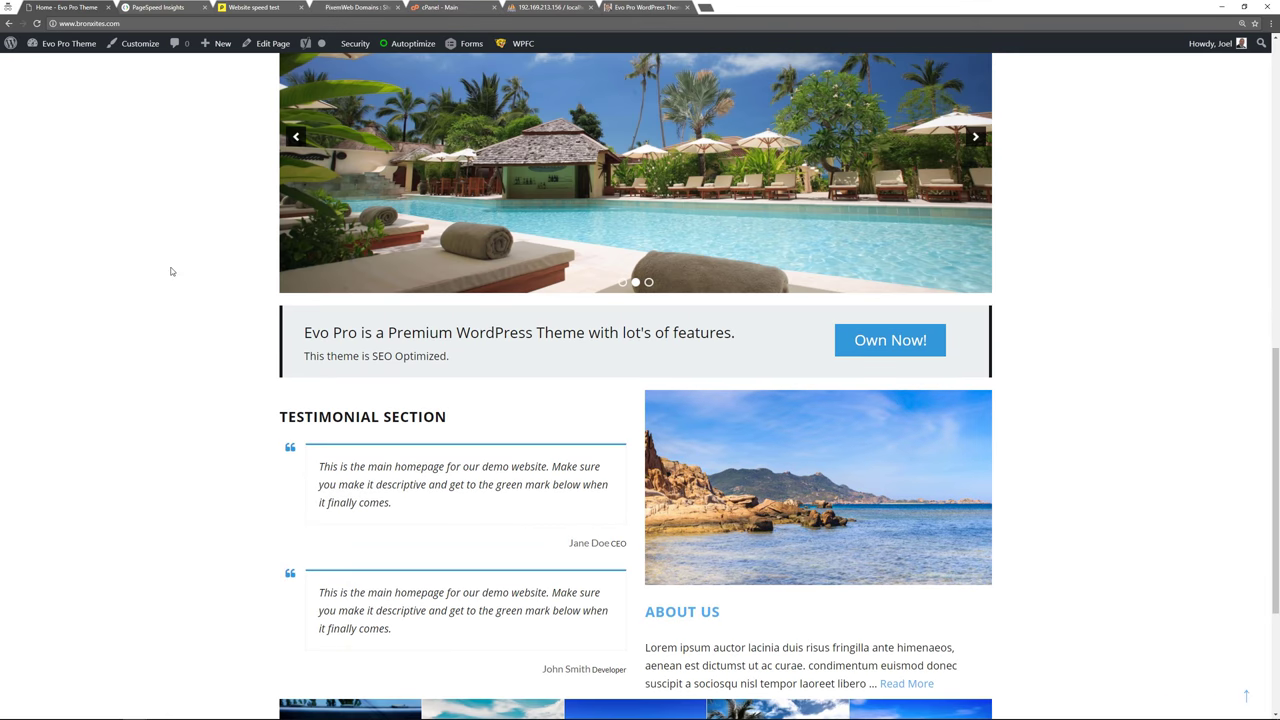
# - Browse the gallery photos in the lightbox, including the sunrise boat and pool, ending on the car photo
pyautogui.scroll(-5, 171, 271)
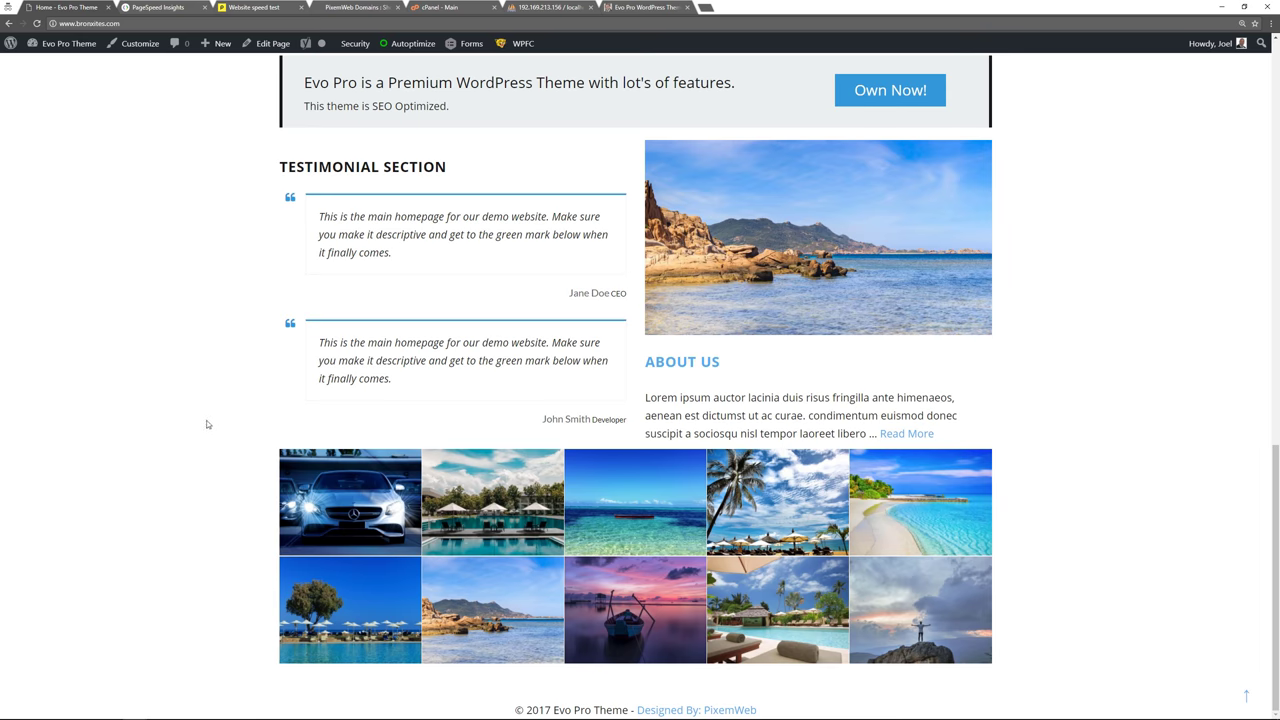
pyautogui.click(357, 501)
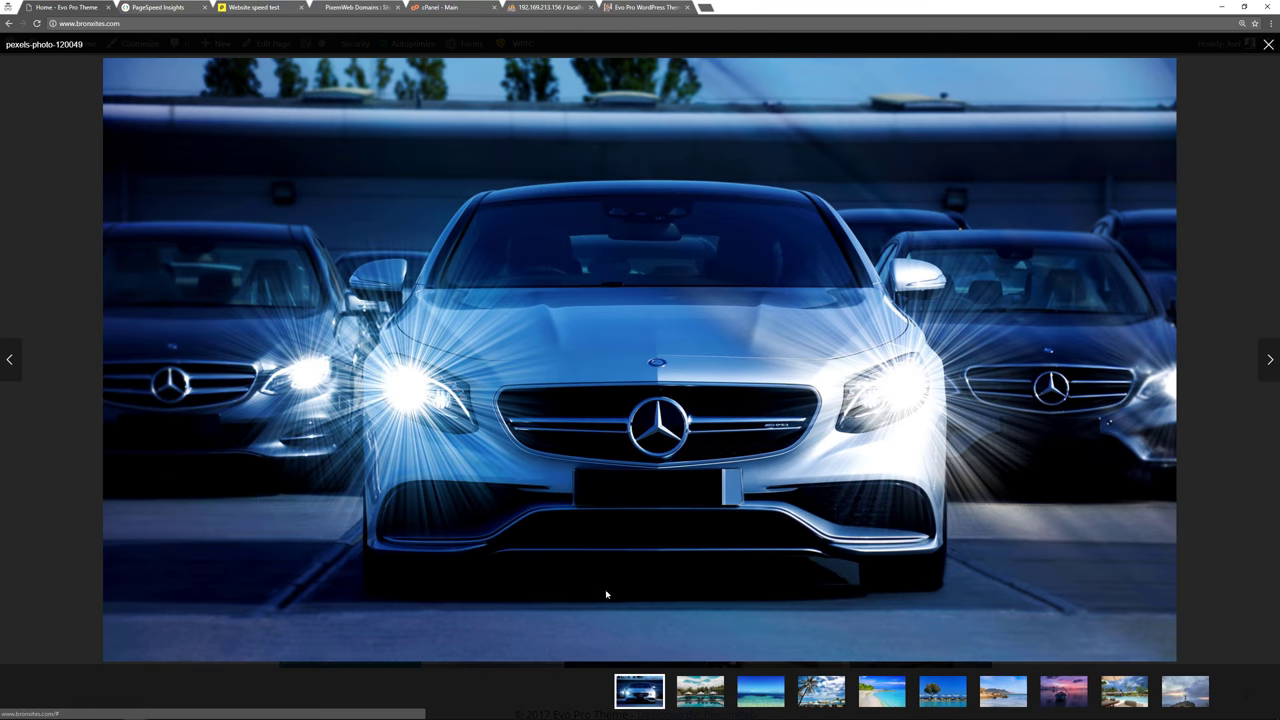
pyautogui.press('Right')
pyautogui.press('Right')
pyautogui.press('Right')
pyautogui.press('Right')
pyautogui.press('Right')
pyautogui.press('Right')
pyautogui.press('Right')
pyautogui.press('Right')
pyautogui.press('Right')
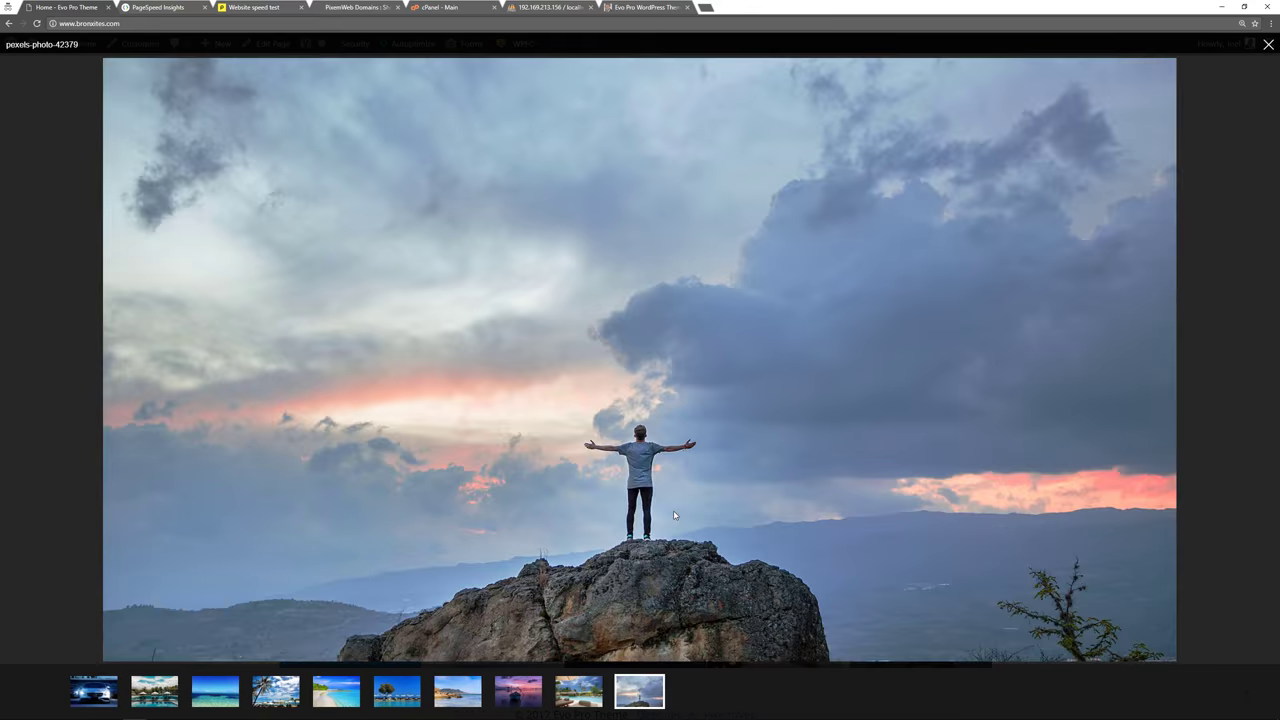
pyautogui.press('Right')
pyautogui.press('Right')
pyautogui.press('Right')
pyautogui.press('Right')
pyautogui.press('Right')
pyautogui.press('Right')
pyautogui.press('Right')
pyautogui.press('Right')
pyautogui.press('Right')
pyautogui.press('Right')
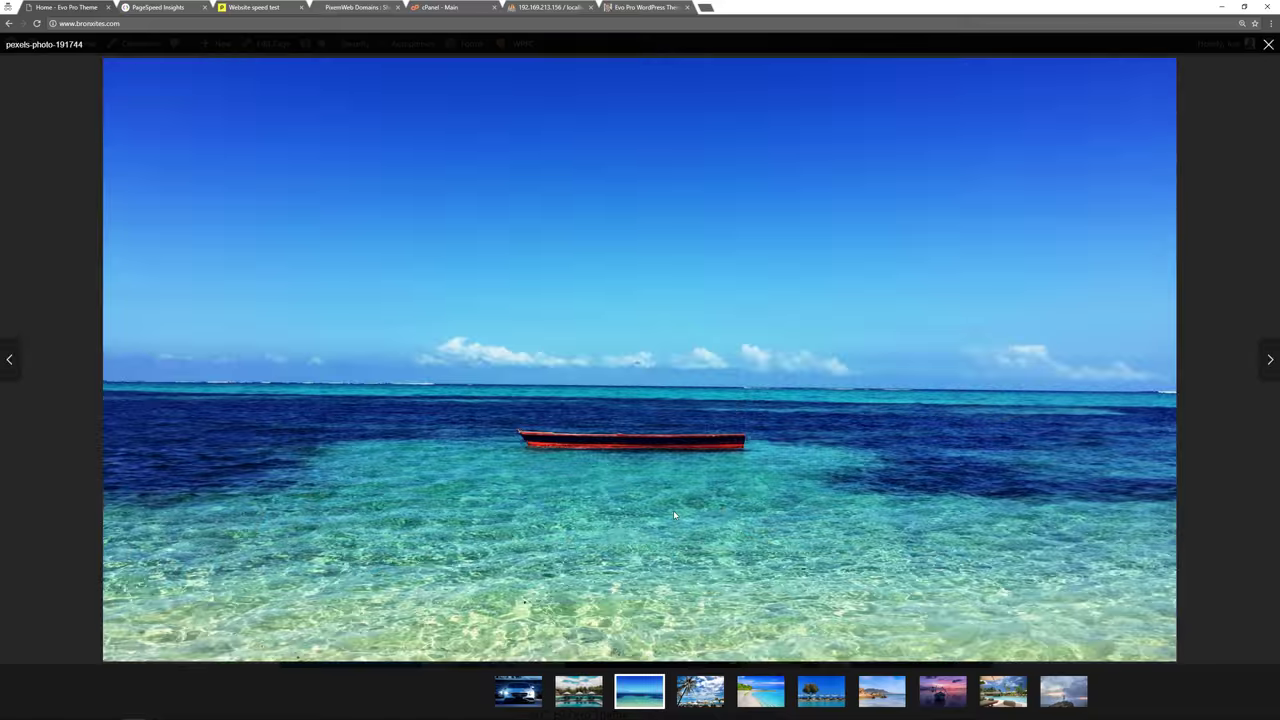
pyautogui.press('Left')
pyautogui.press('Right')
pyautogui.press('Right')
pyautogui.press('Right')
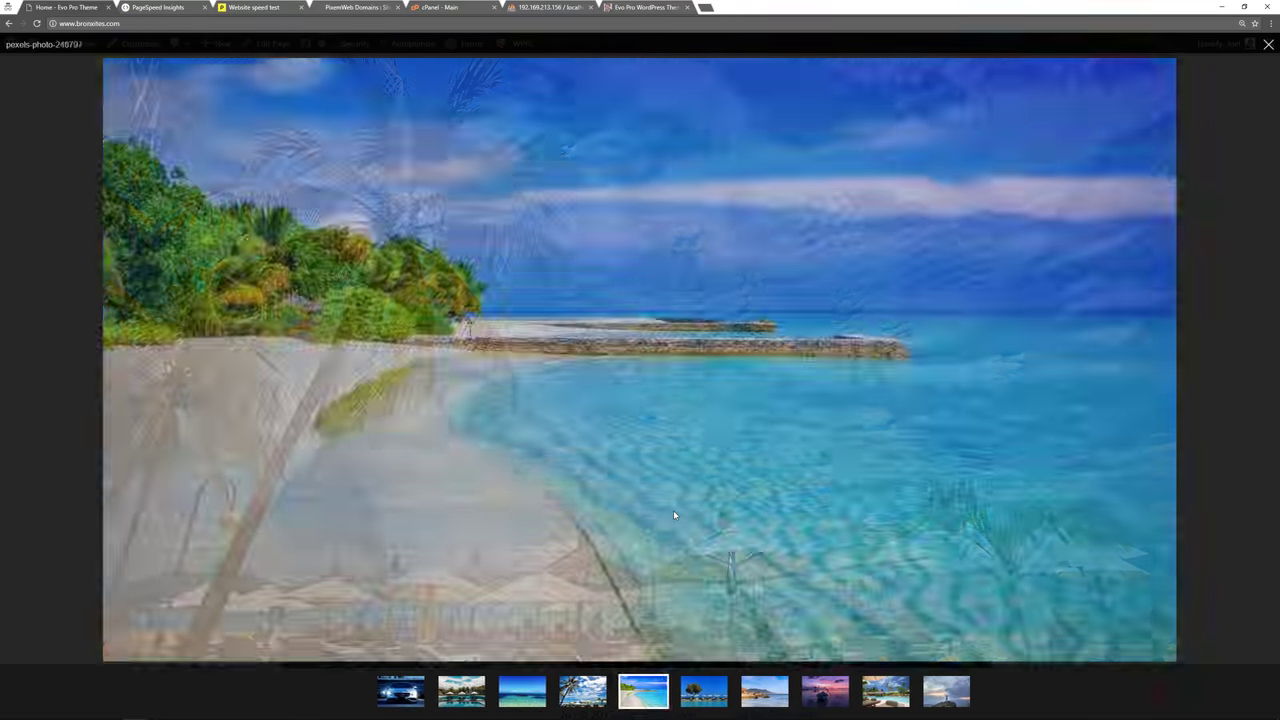
pyautogui.press('Right')
pyautogui.press('Right')
pyautogui.press('Right')
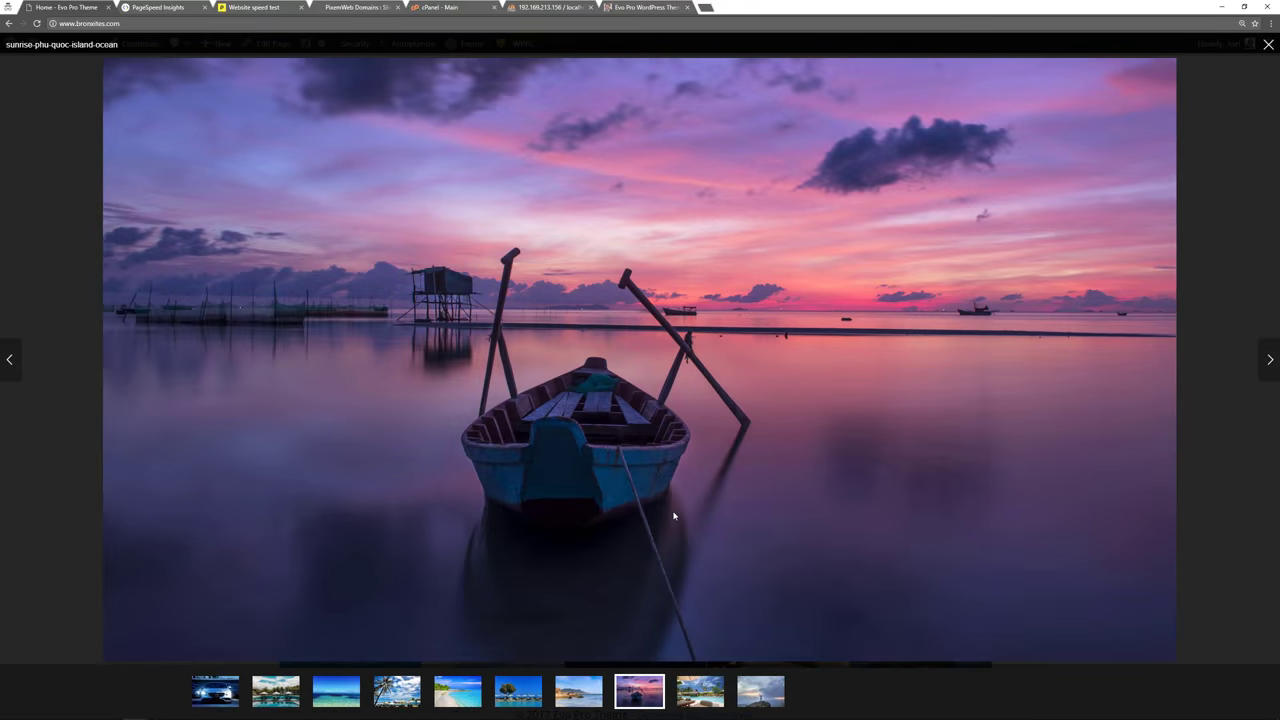
pyautogui.press('Left')
pyautogui.press('Left')
pyautogui.press('Left')
pyautogui.press('Left')
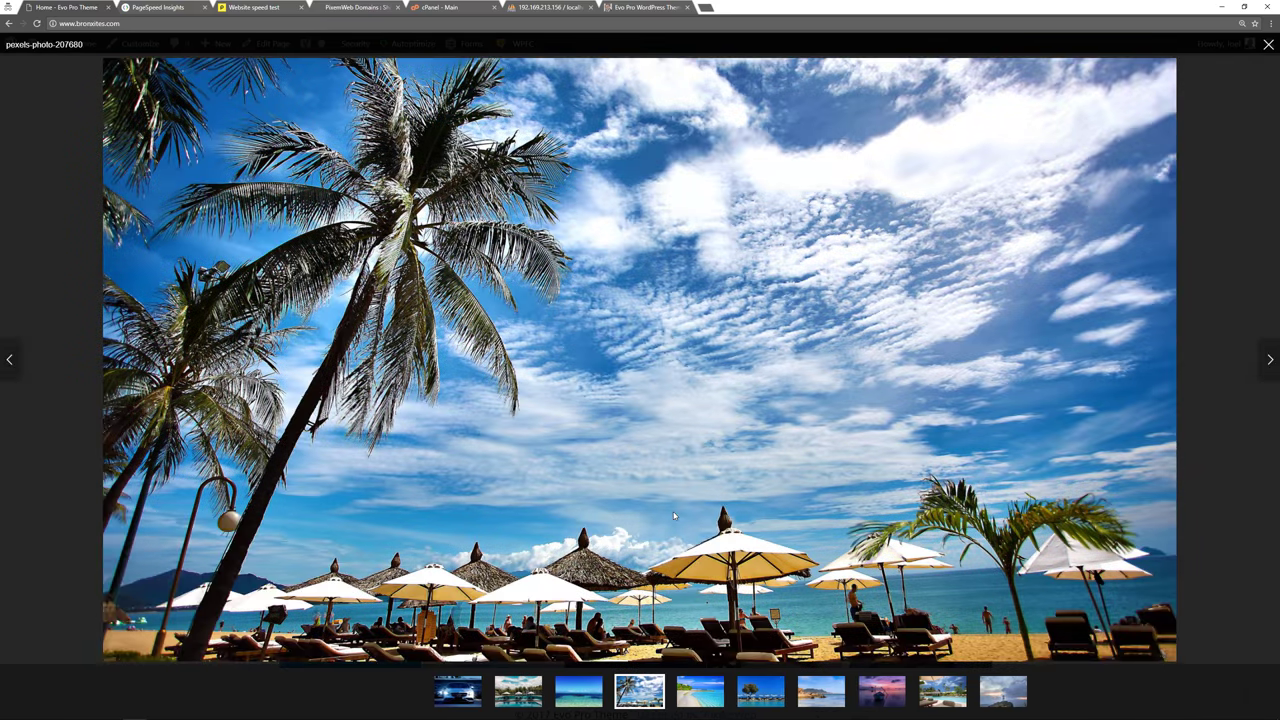
pyautogui.press('Left')
pyautogui.press('Left')
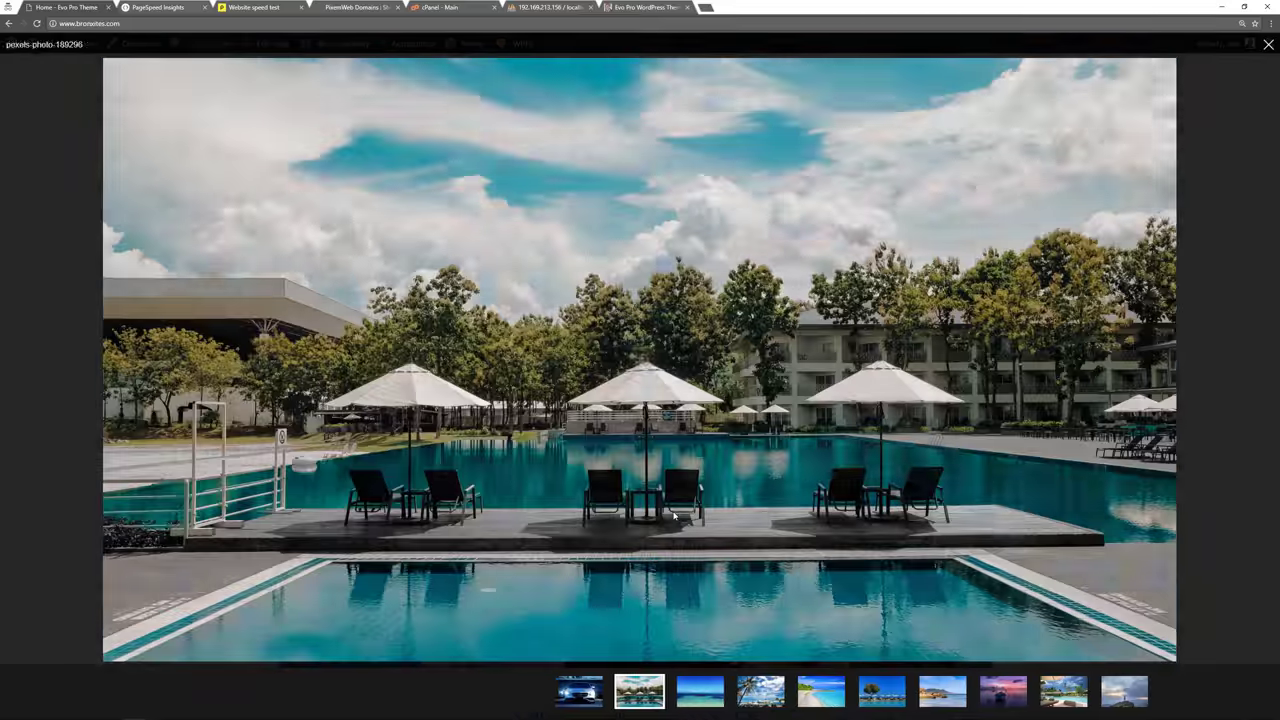
pyautogui.press('Left')
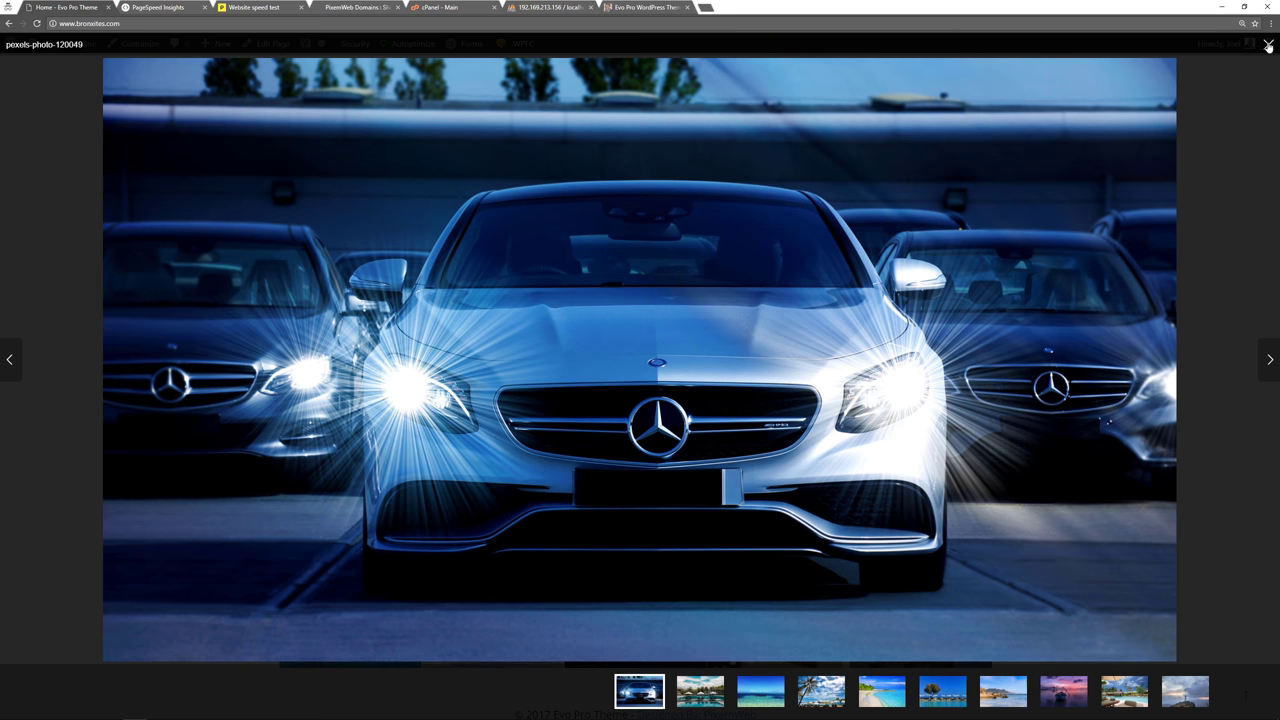
pyautogui.click(1268, 46)
pyautogui.scroll(10, 640, 360)
# - Add an Evo Featured Posts widget titled 'Latest From The Blog' to the second Full Width Centered Boxed area
pyautogui.click(45, 99)
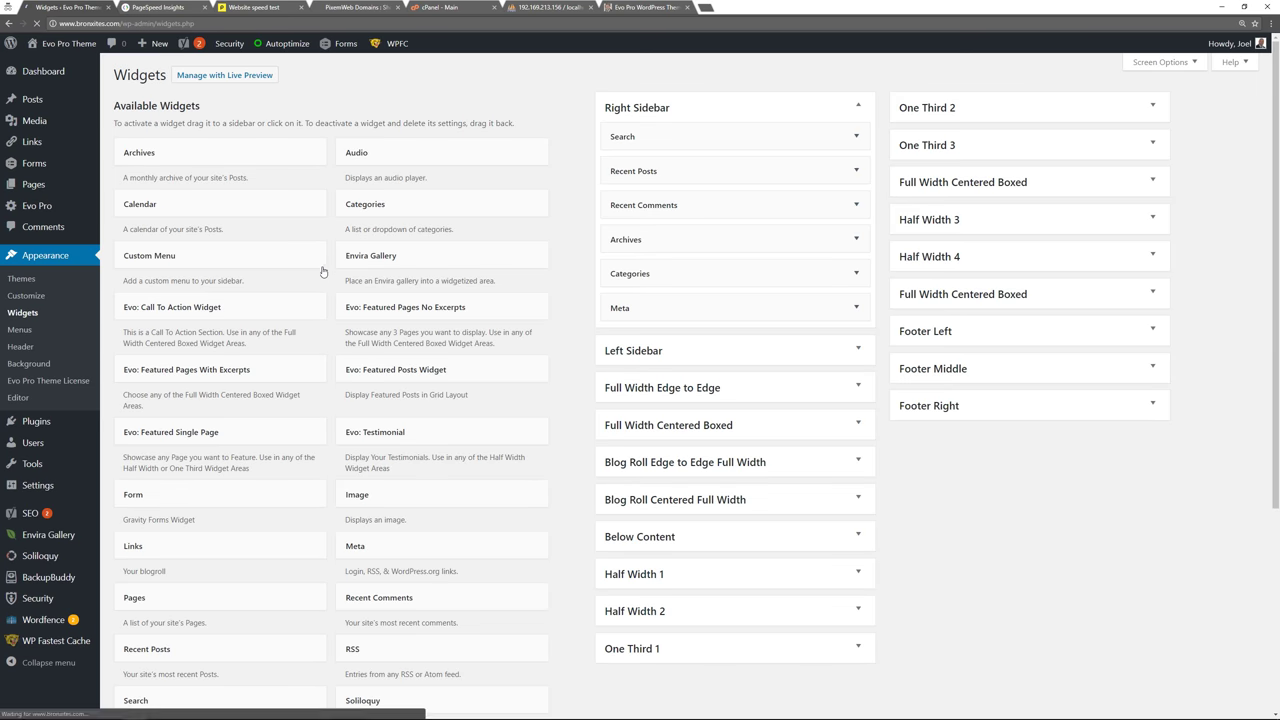
pyautogui.click(1152, 293)
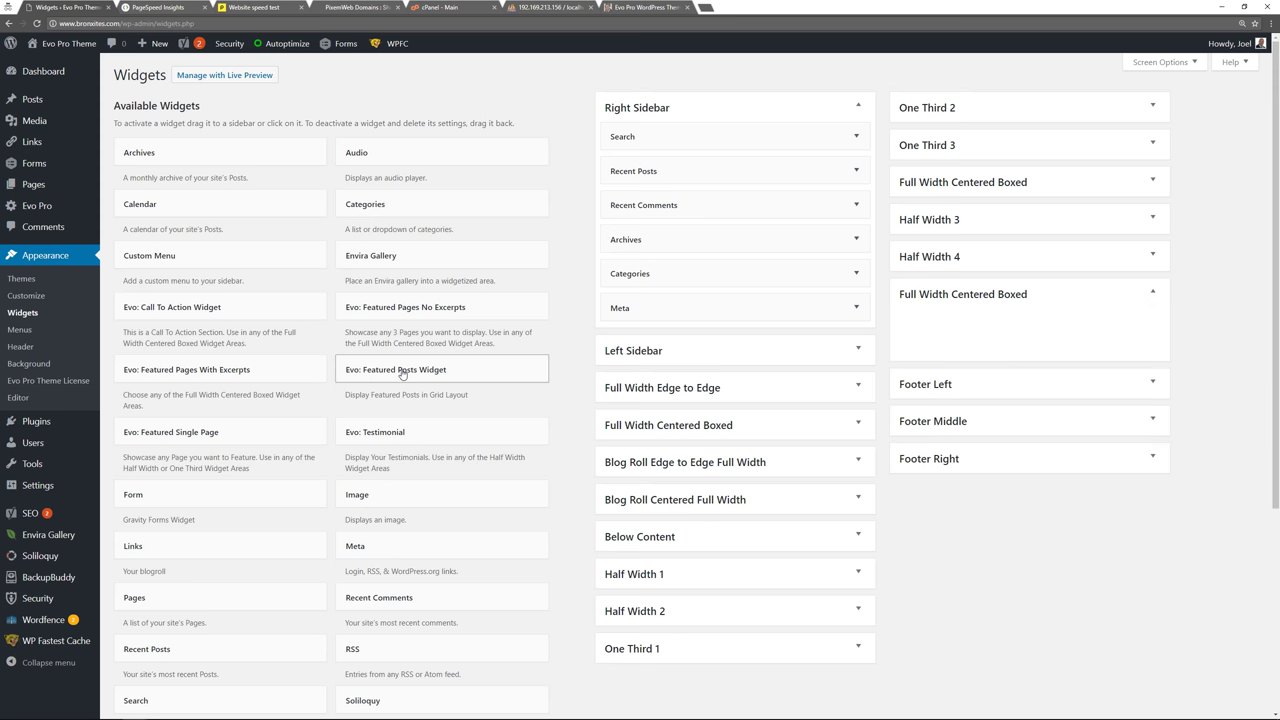
pyautogui.moveTo(402, 374); pyautogui.dragTo(980, 340)
pyautogui.click(983, 368)
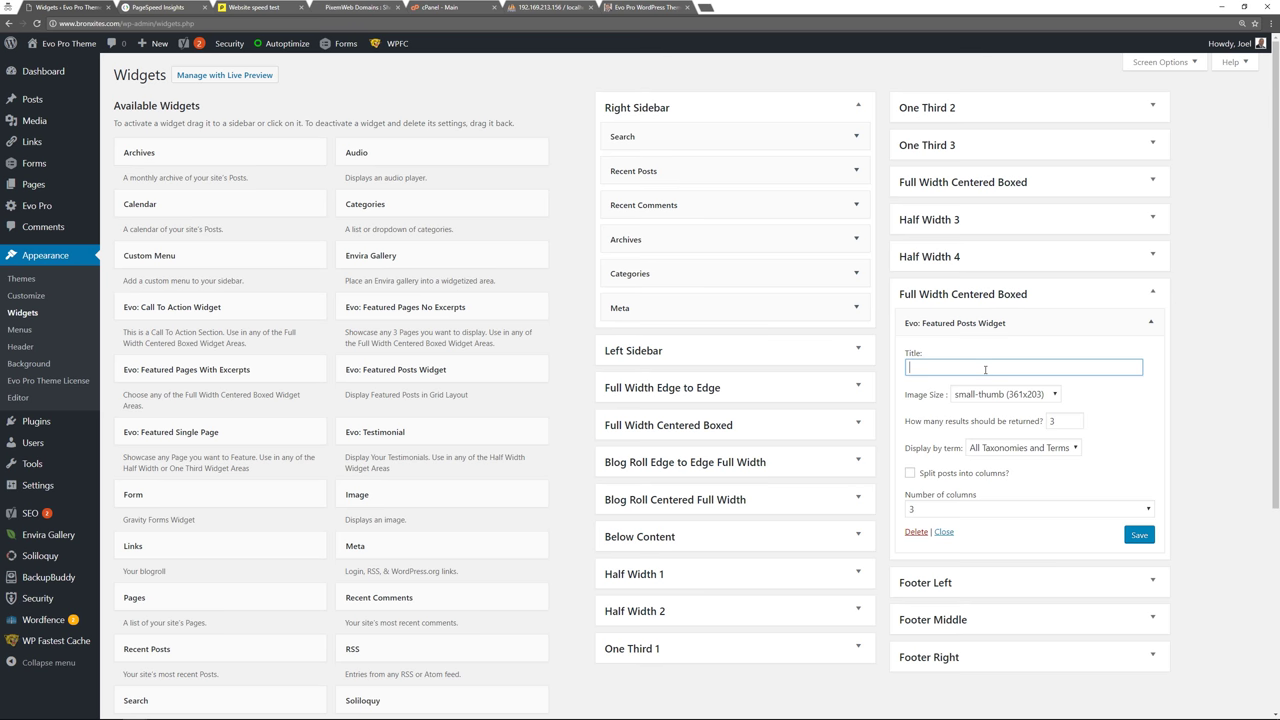
pyautogui.write('Latest From the Blog')
pyautogui.press('BackSpace')
pyautogui.write('T')
# - Split the featured posts into columns, save, and check the result on the live homepage
pyautogui.click(910, 473)
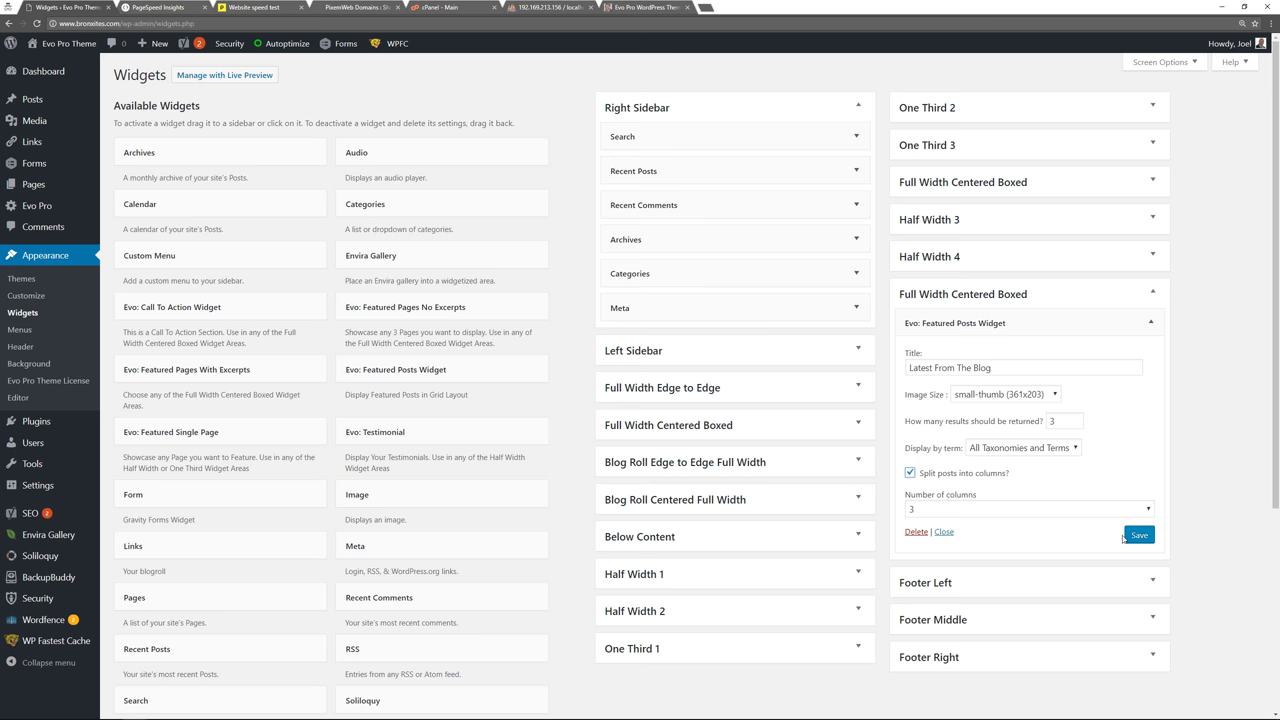
pyautogui.click(1136, 540)
pyautogui.moveTo(62, 44)
pyautogui.click(49, 68)
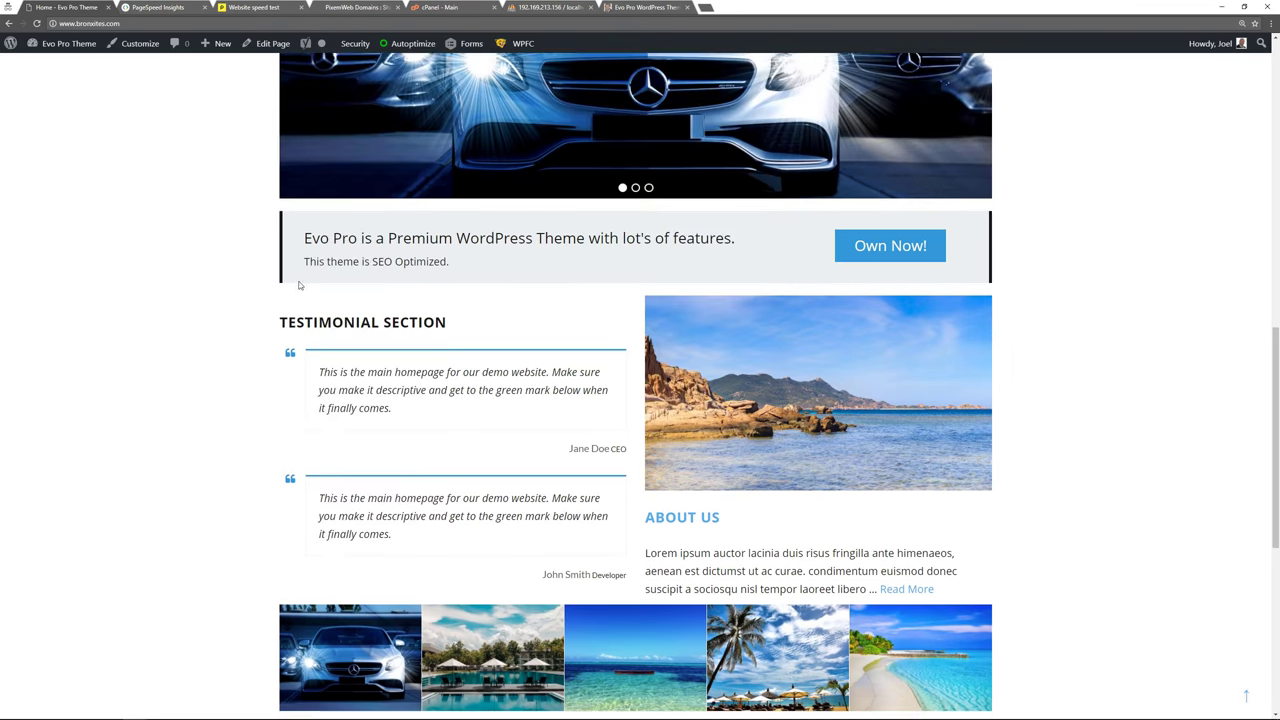
pyautogui.scroll(-3, 297, 283)
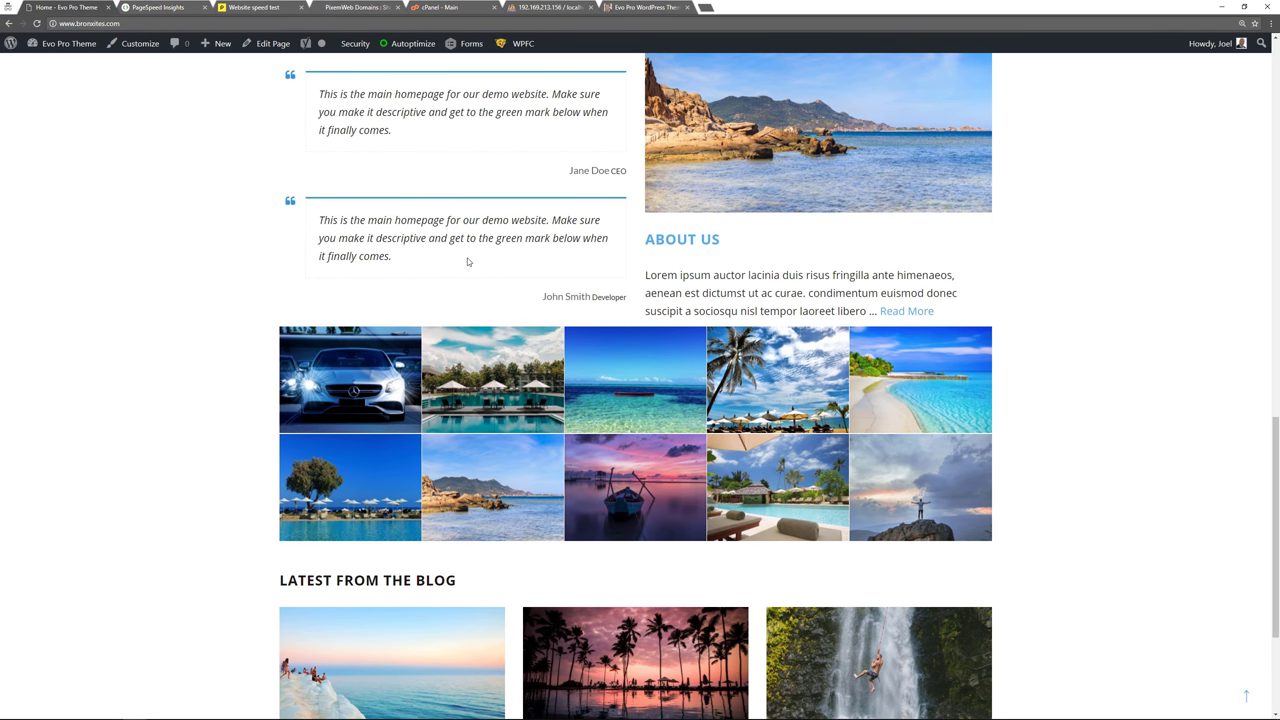
pyautogui.scroll(-2, 530, 277)
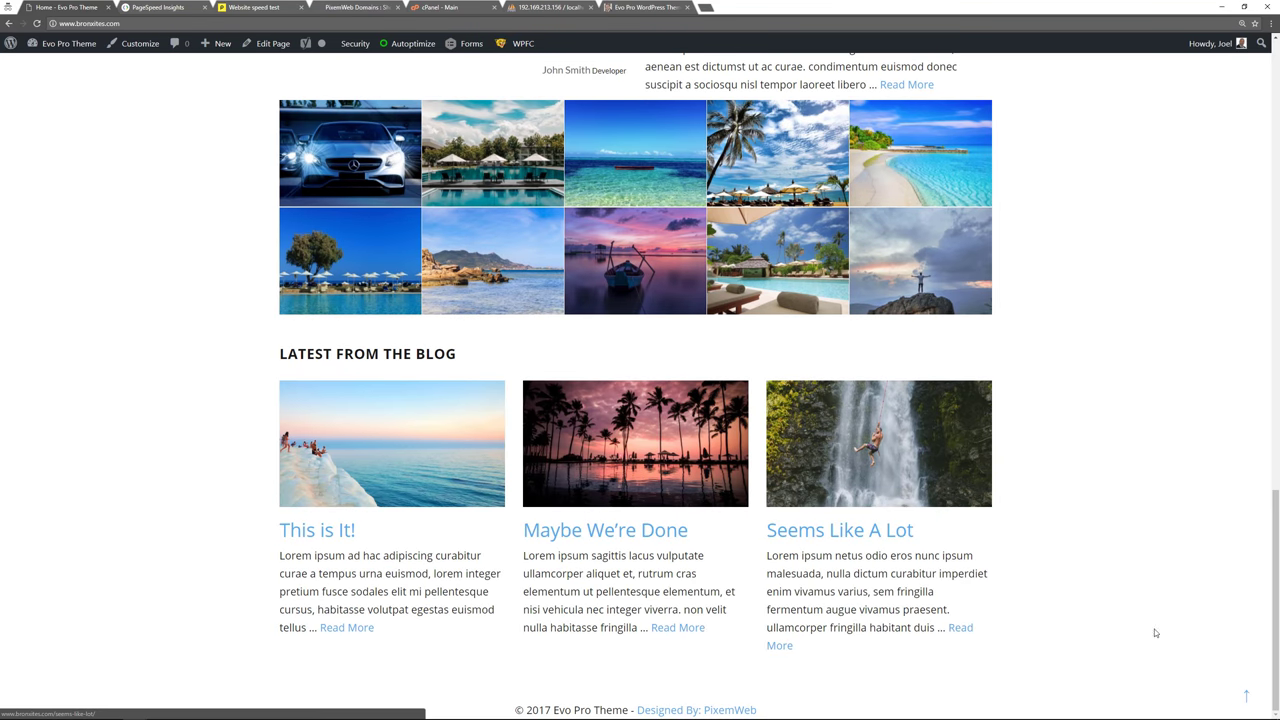
# - Jump back to the top of the homepage, then switch over to FileZilla
pyautogui.click(1246, 696)
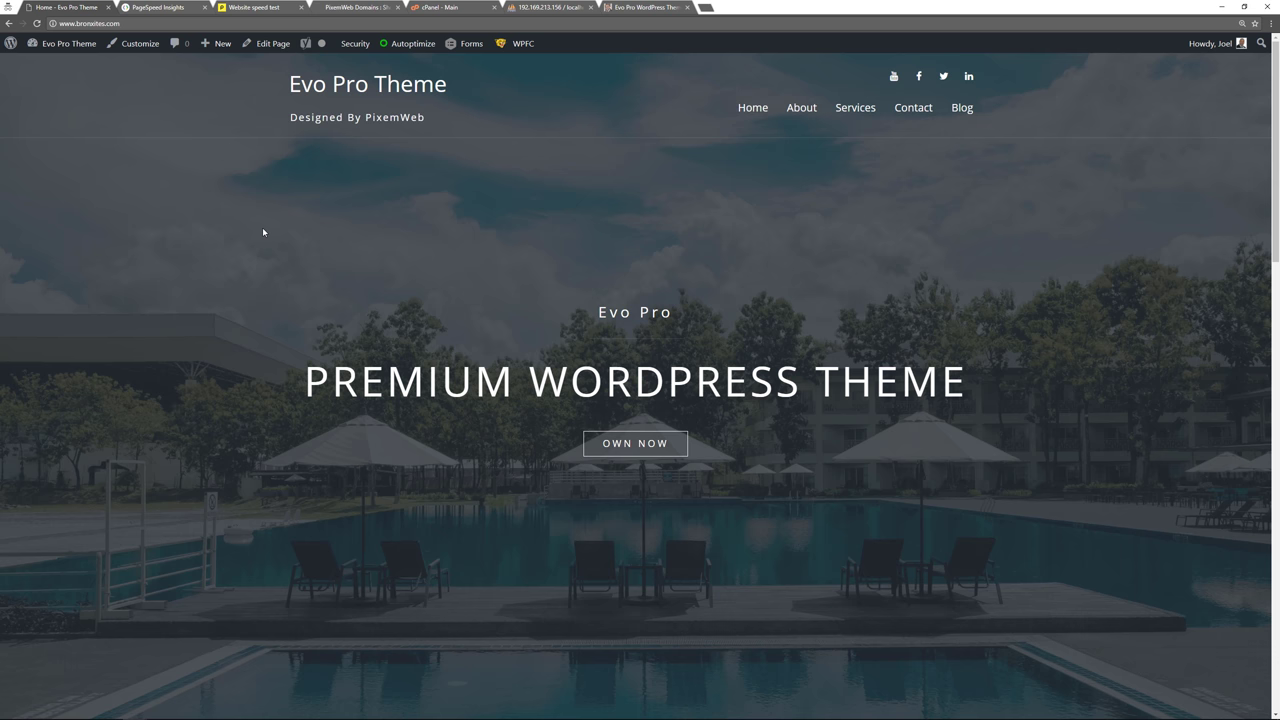
pyautogui.hotkey('alt', 'Tab')
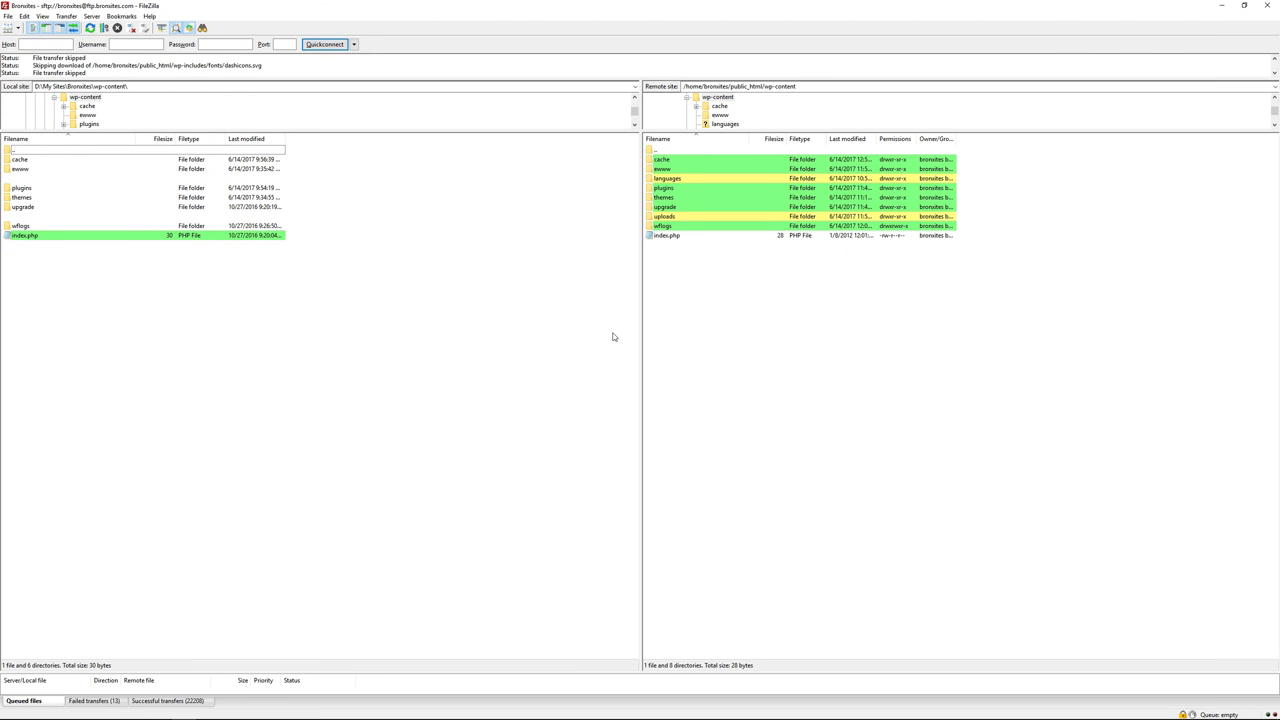
# - Download the remote uploads folder into the local wp-content folder
pyautogui.rightClick(692, 216)
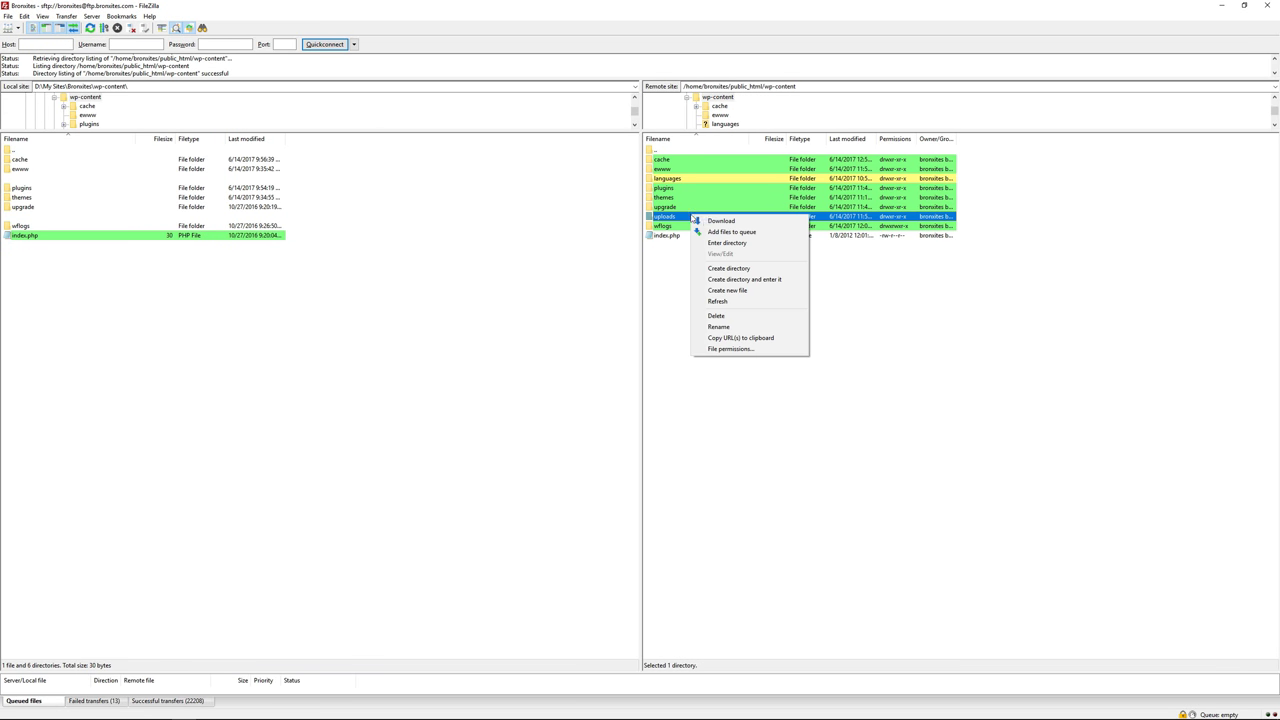
pyautogui.click(712, 220)
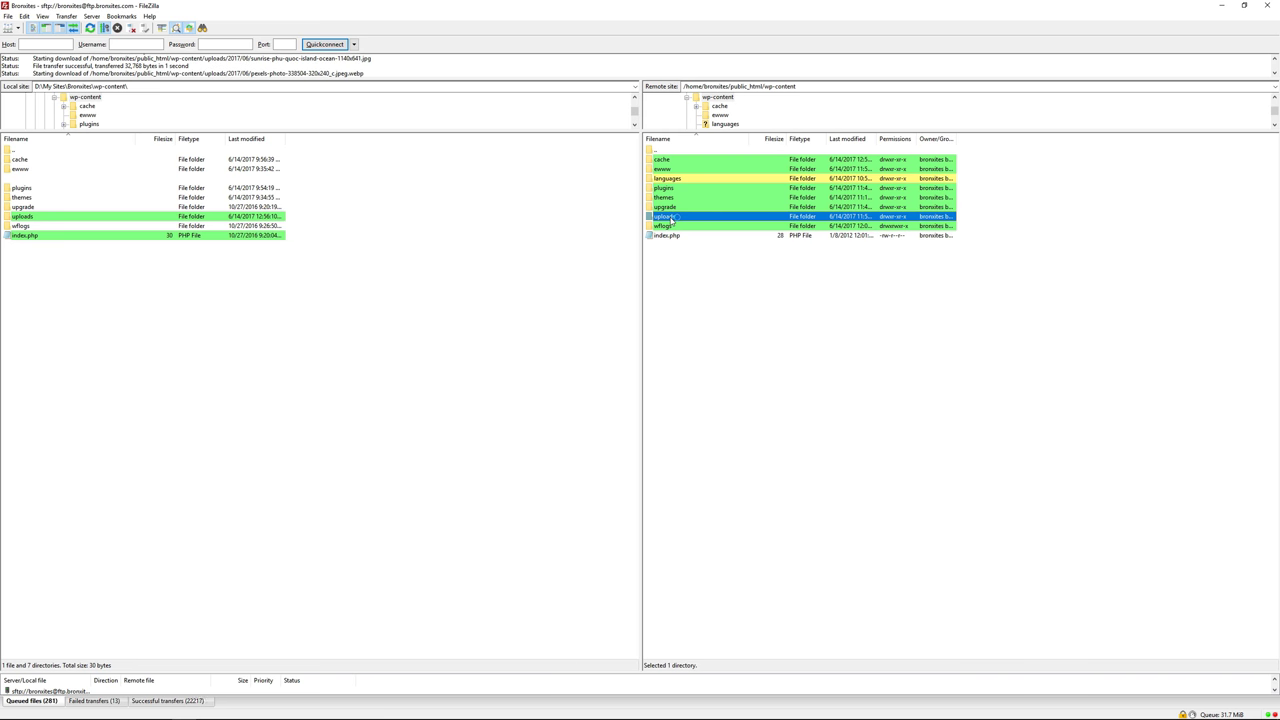
pyautogui.press('super+Tab')
# - Check the FTP accounts page in the browser, then bring JPEGmini forward
pyautogui.click(621, 271)
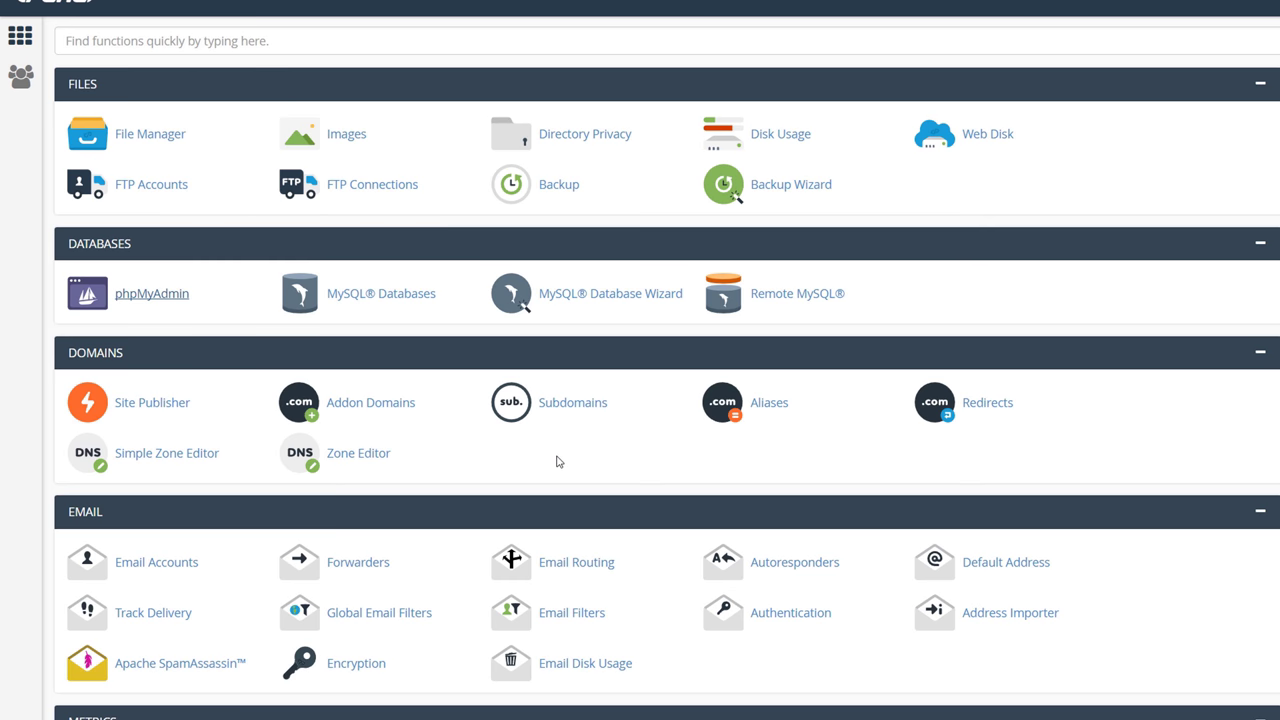
pyautogui.click(149, 186)
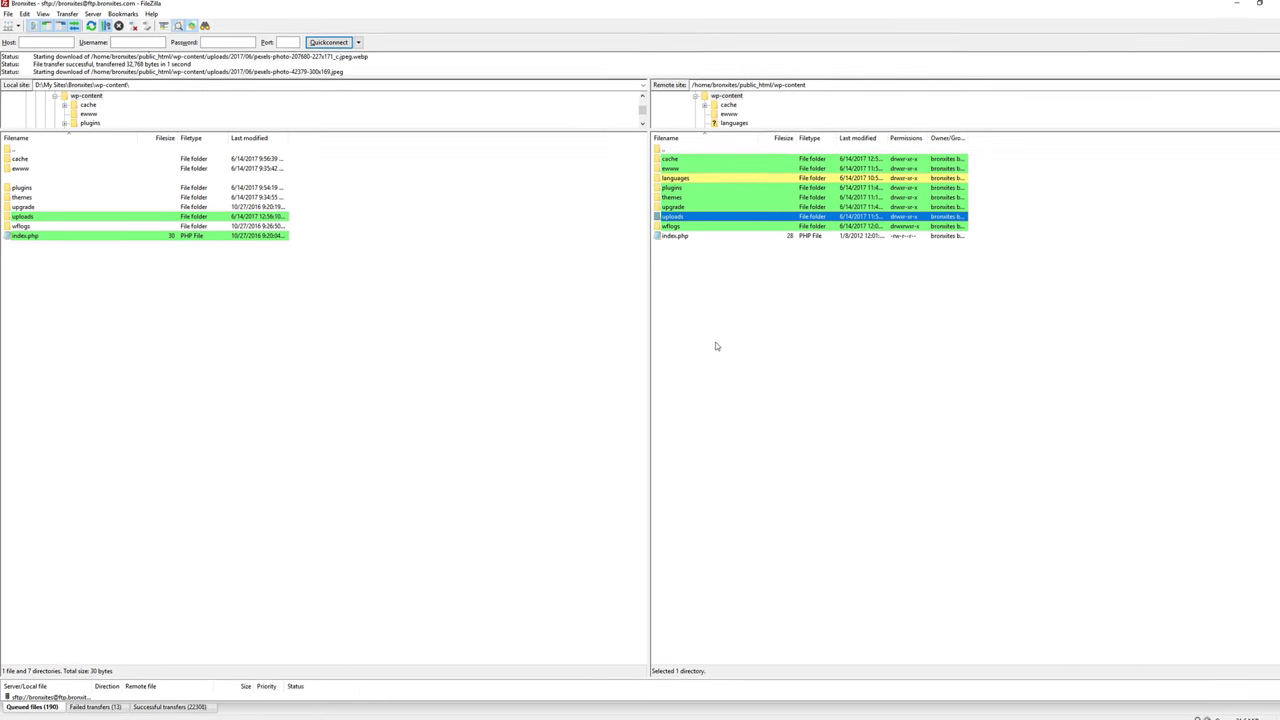
pyautogui.click(292, 224)
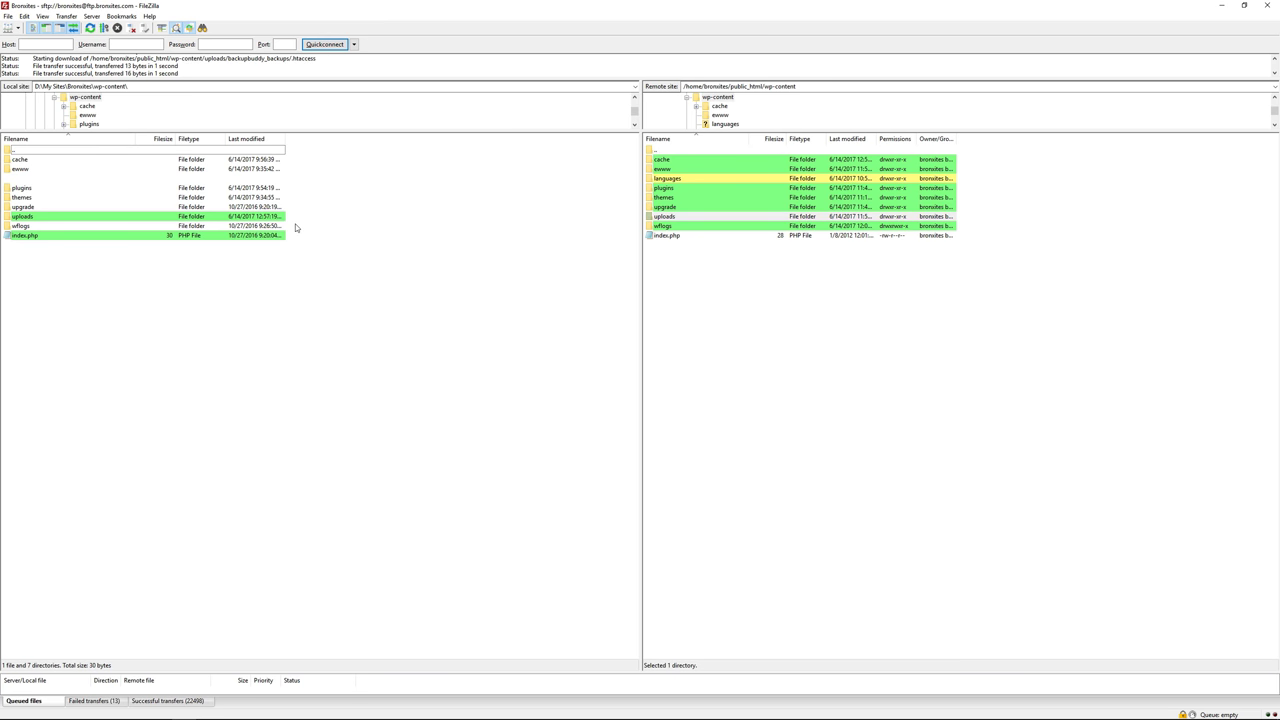
pyautogui.hotkey('alt', 'Tab')
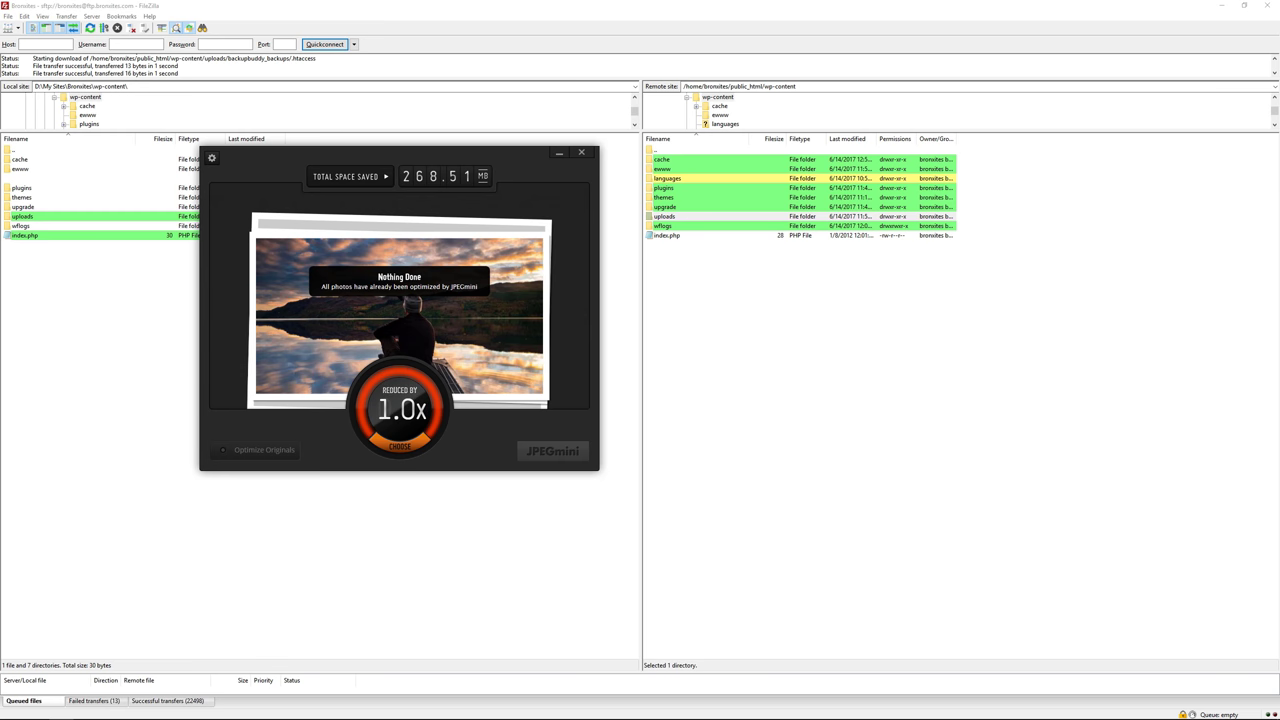
# - Optimize the photos in JPEGmini and toggle the dial between the 1.4x ratio and 3.327 MB saved
pyautogui.click(405, 288)
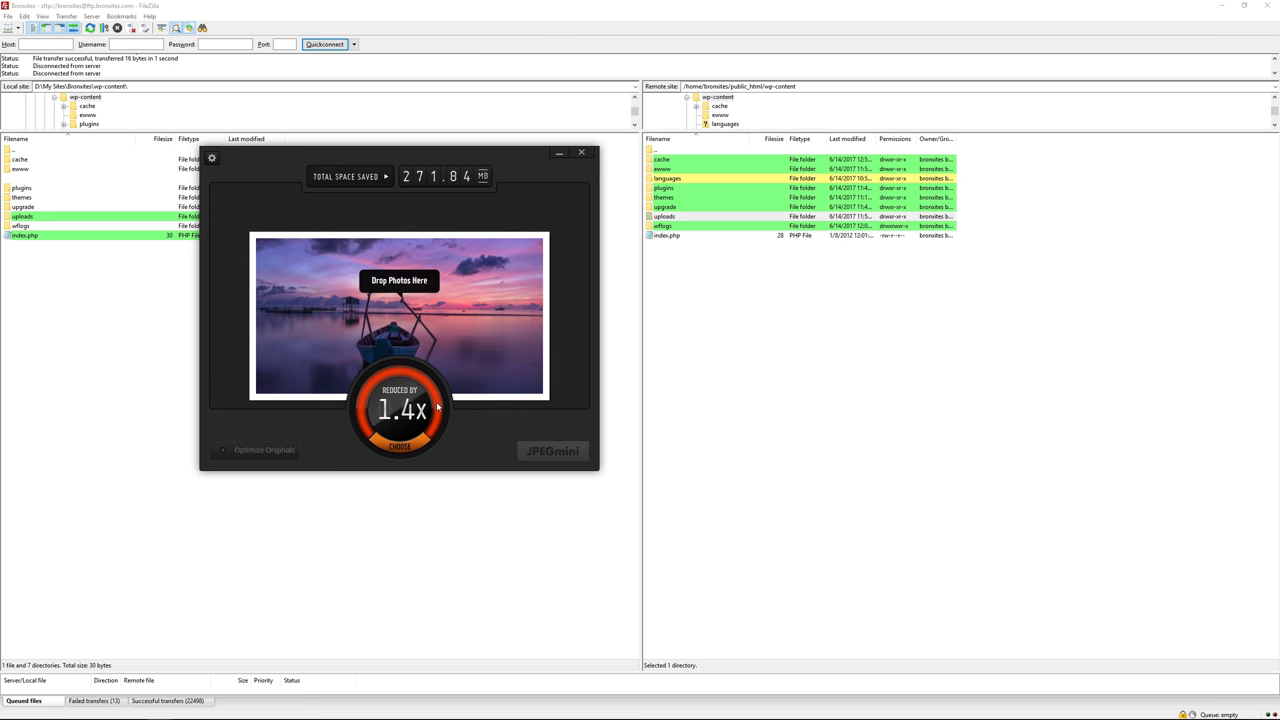
pyautogui.click(402, 412)
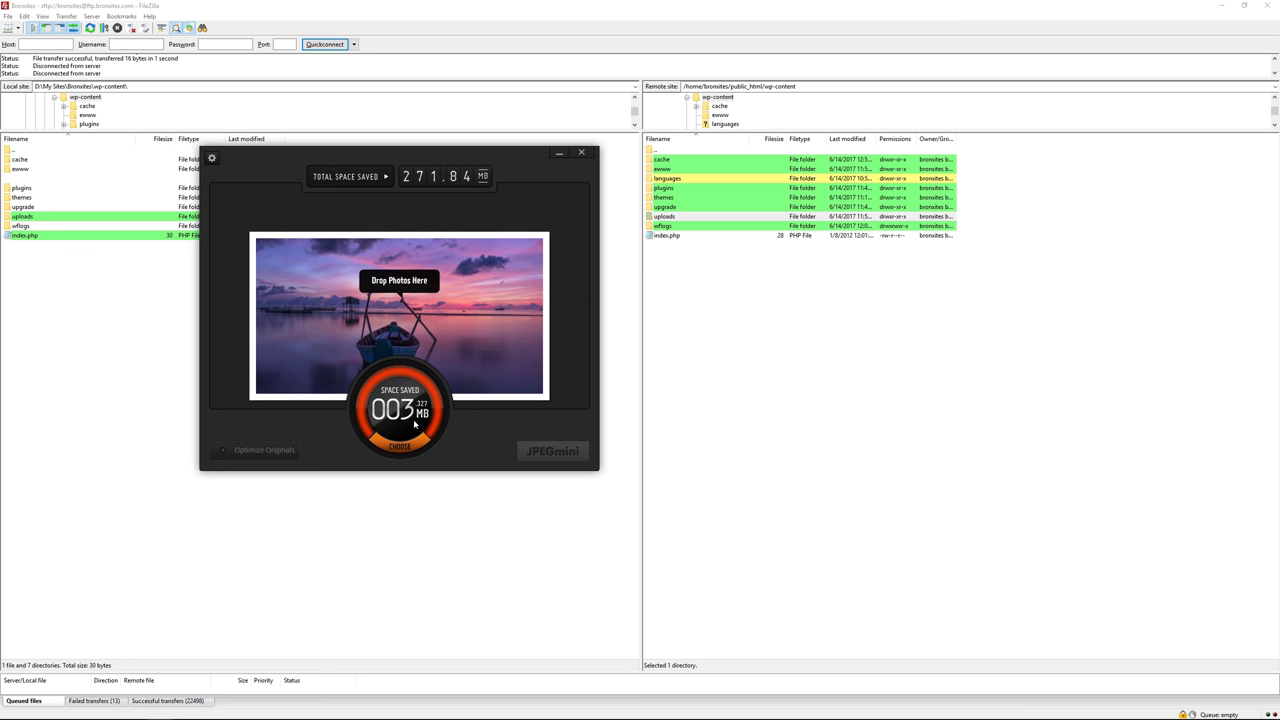
pyautogui.click(415, 425)
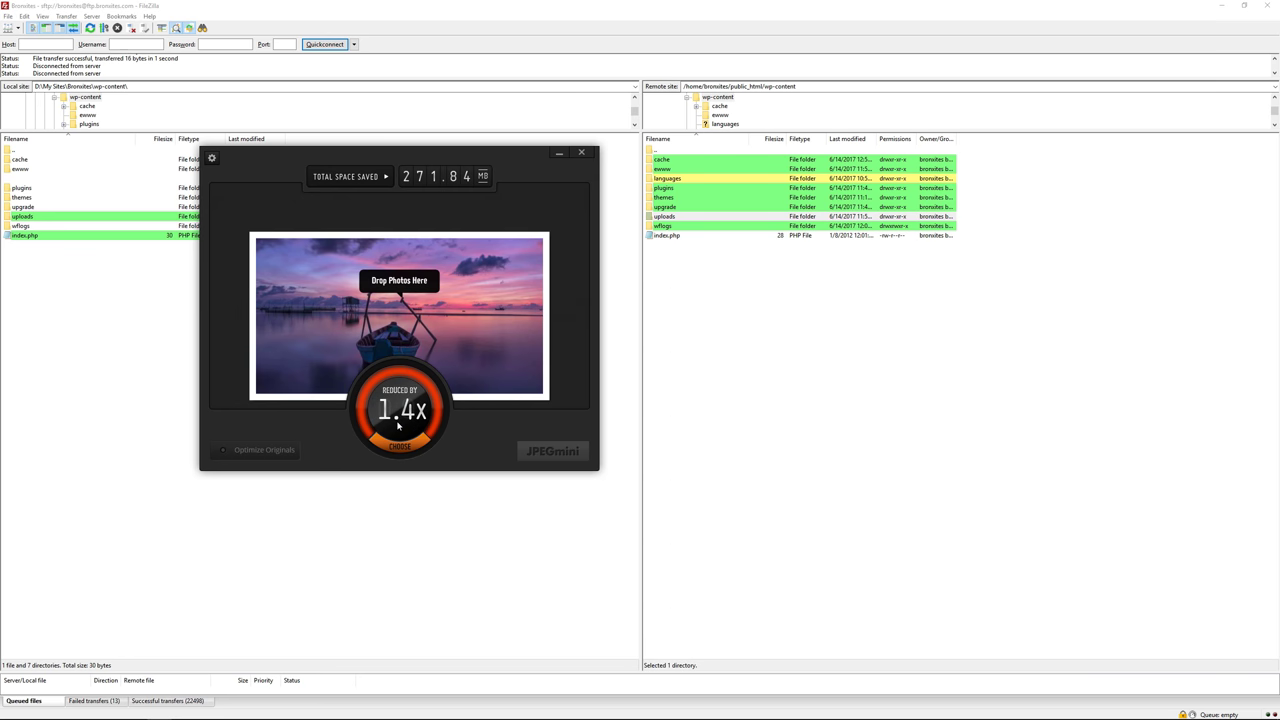
pyautogui.click(414, 426)
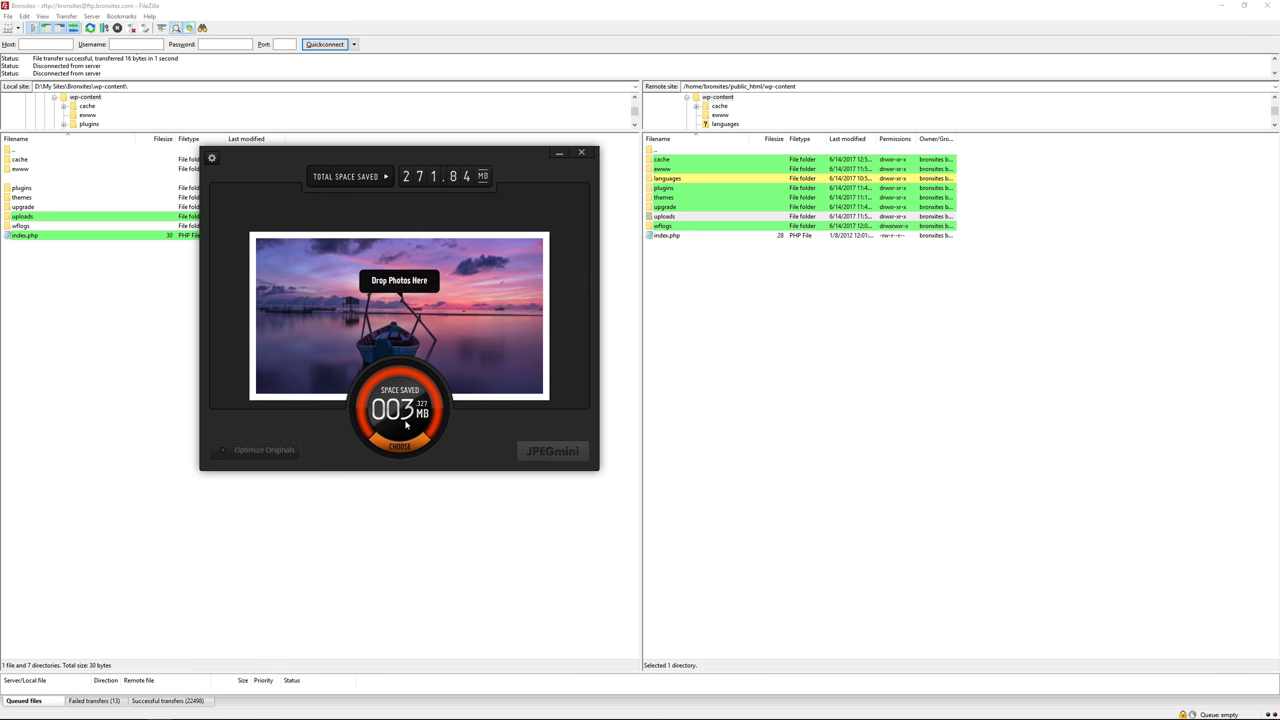
pyautogui.click(426, 417)
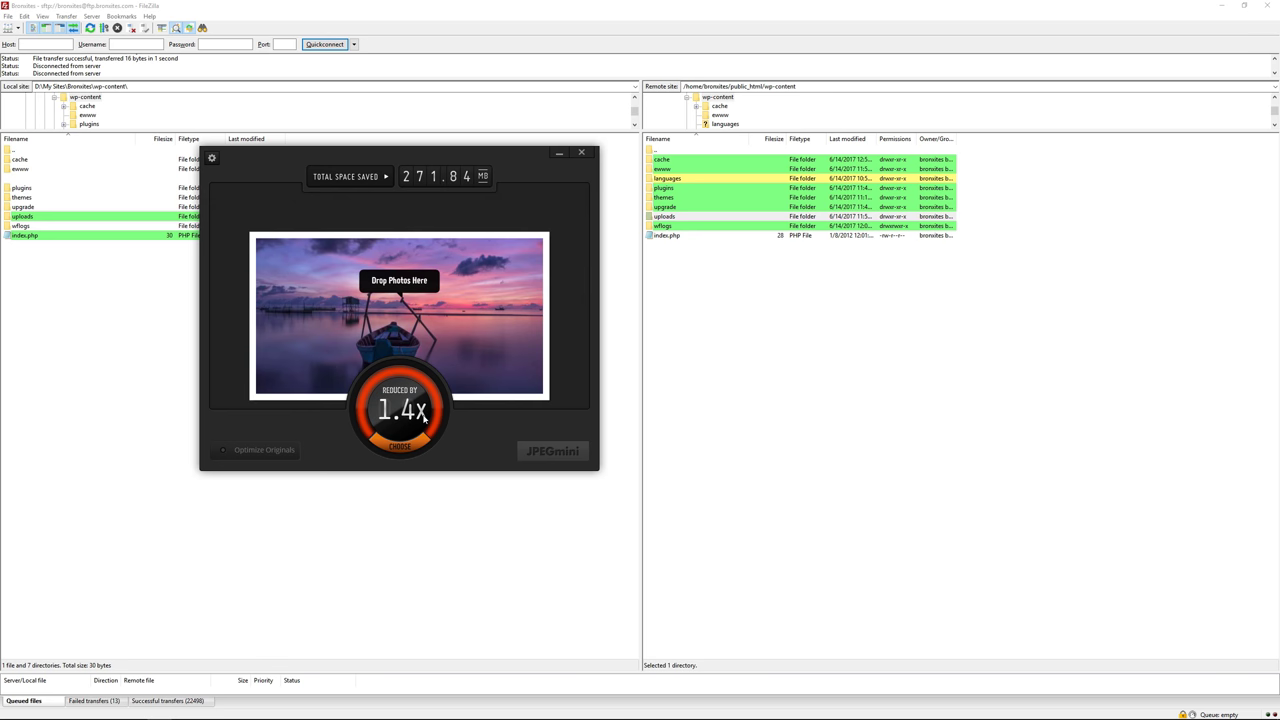
# - Upload the local wp-content/uploads/2017 folder to the server, overwriting the existing files
pyautogui.click(700, 341)
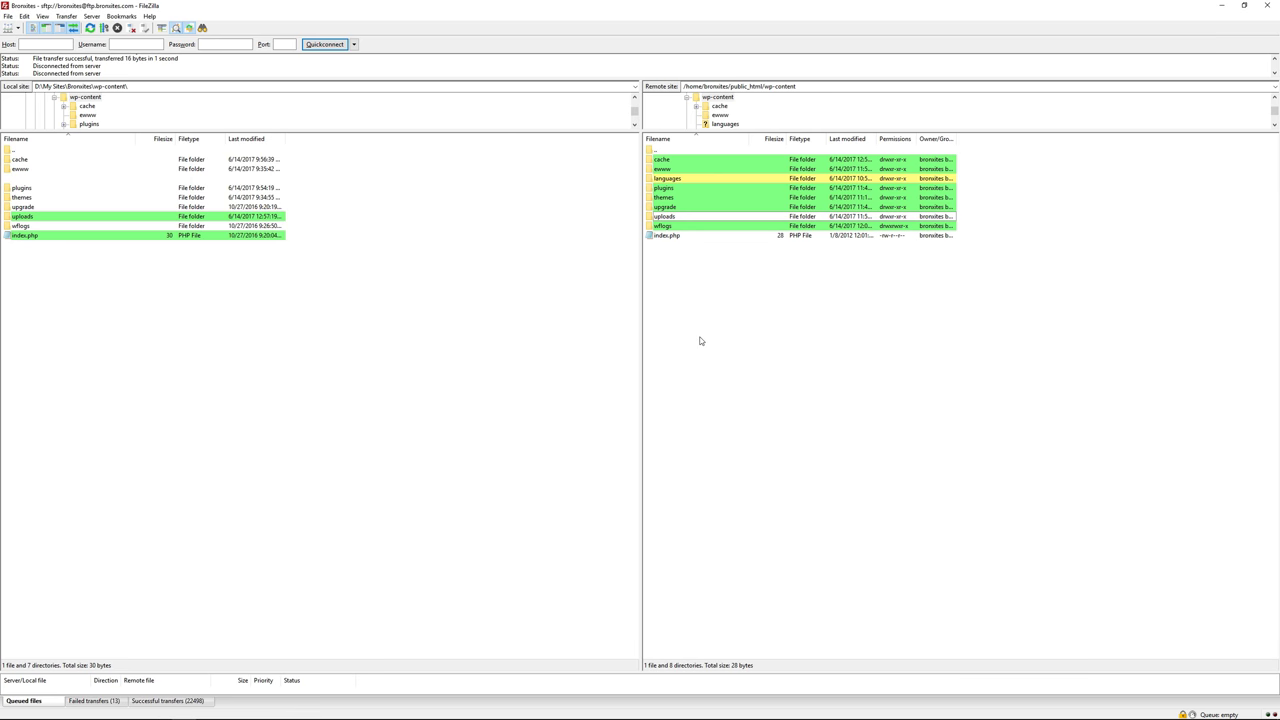
pyautogui.click(228, 313)
pyautogui.click(140, 219)
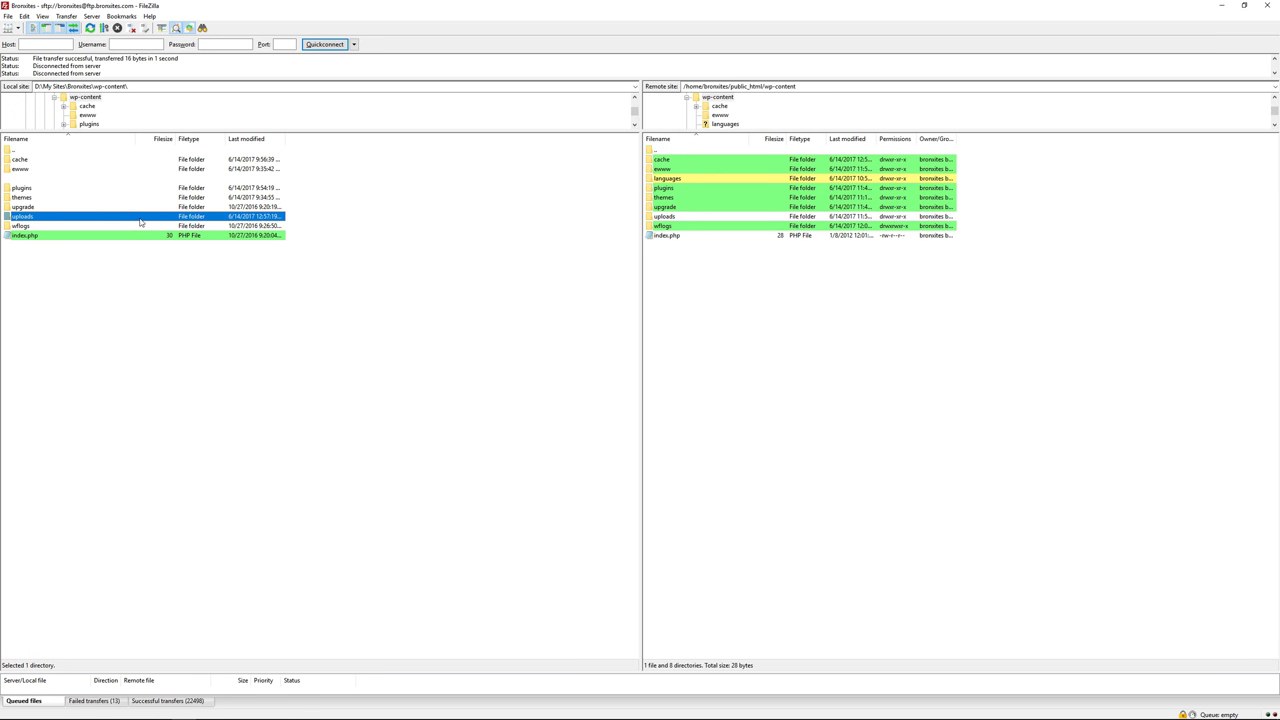
pyautogui.doubleClick(140, 219)
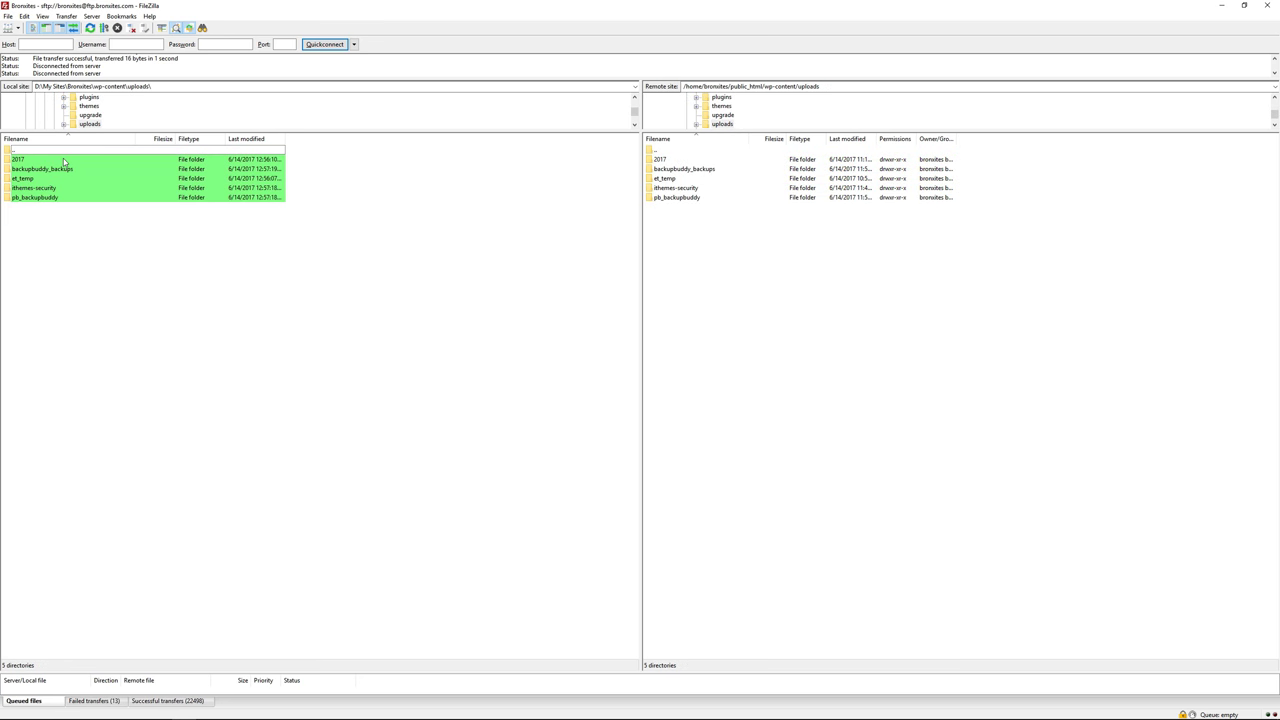
pyautogui.click(64, 161)
pyautogui.rightClick(64, 161)
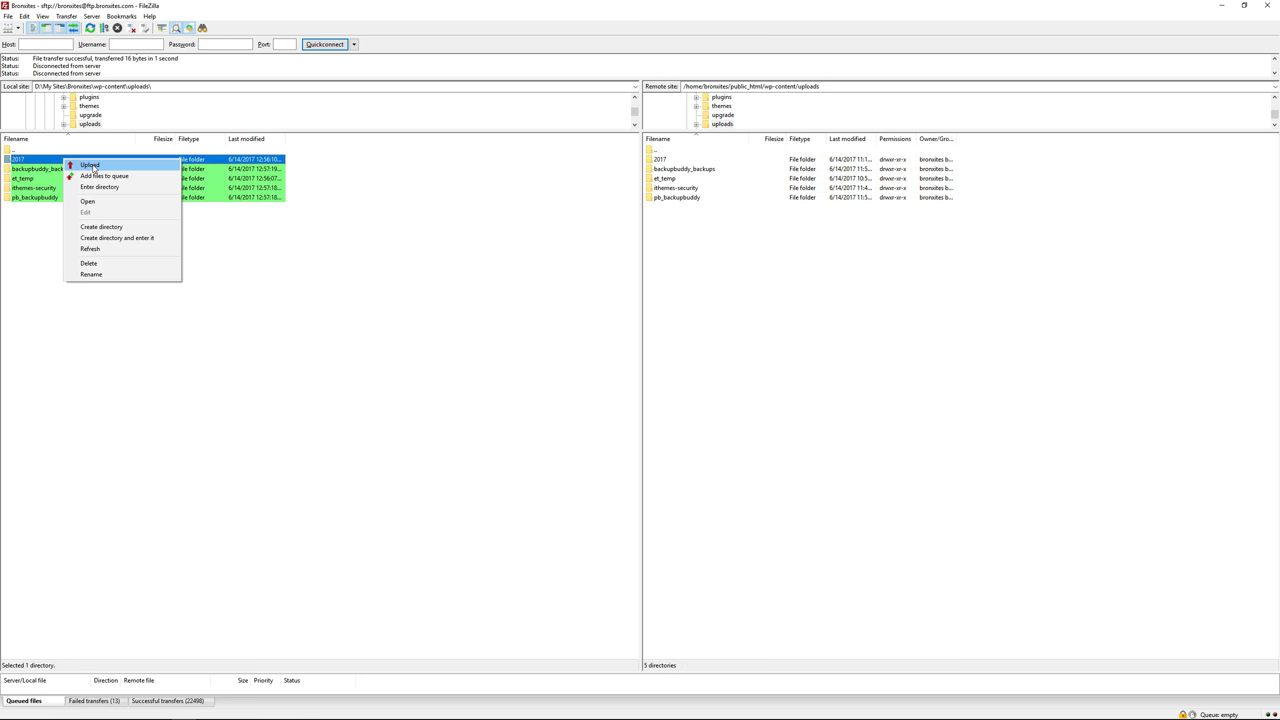
pyautogui.click(89, 165)
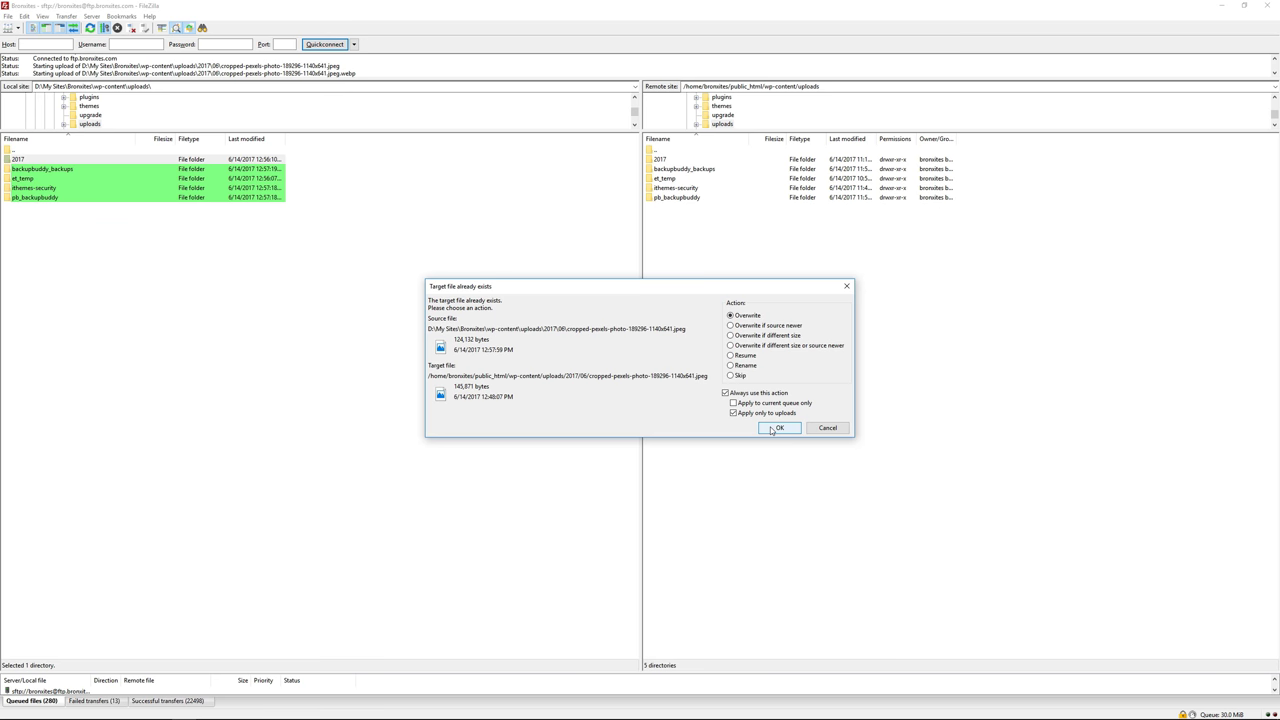
pyautogui.click(778, 428)
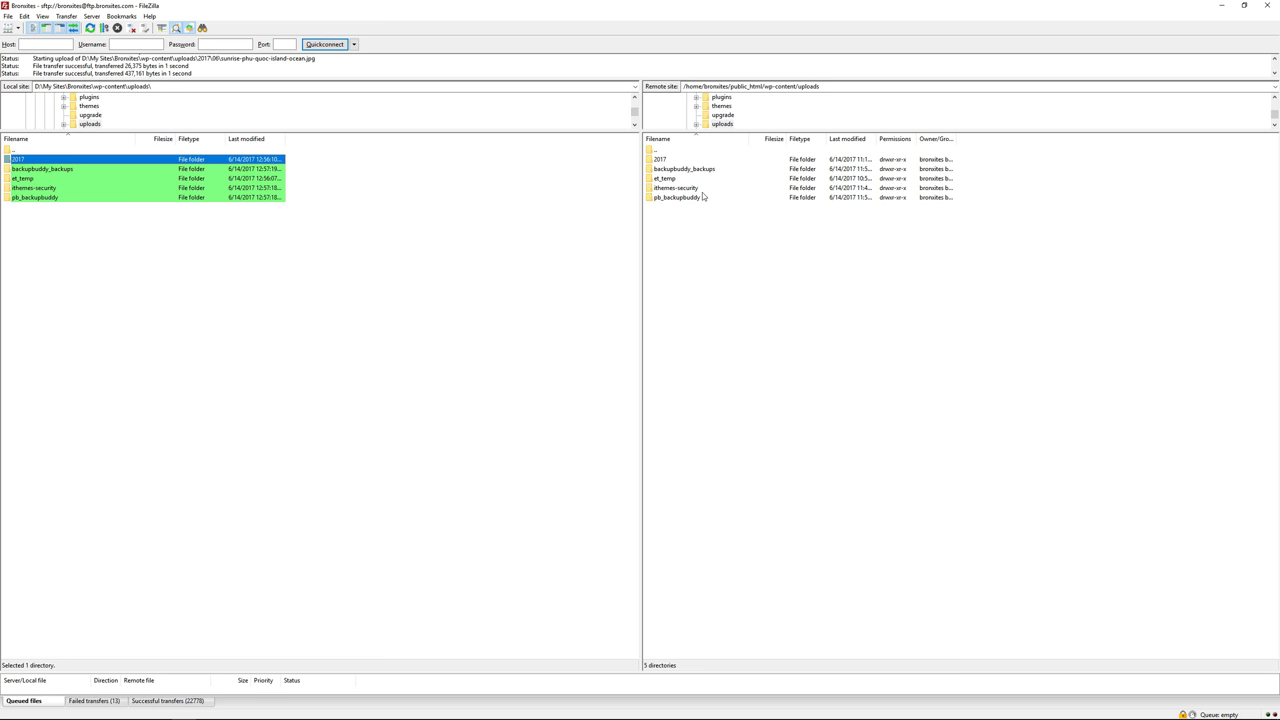
pyautogui.press('super+Tab')
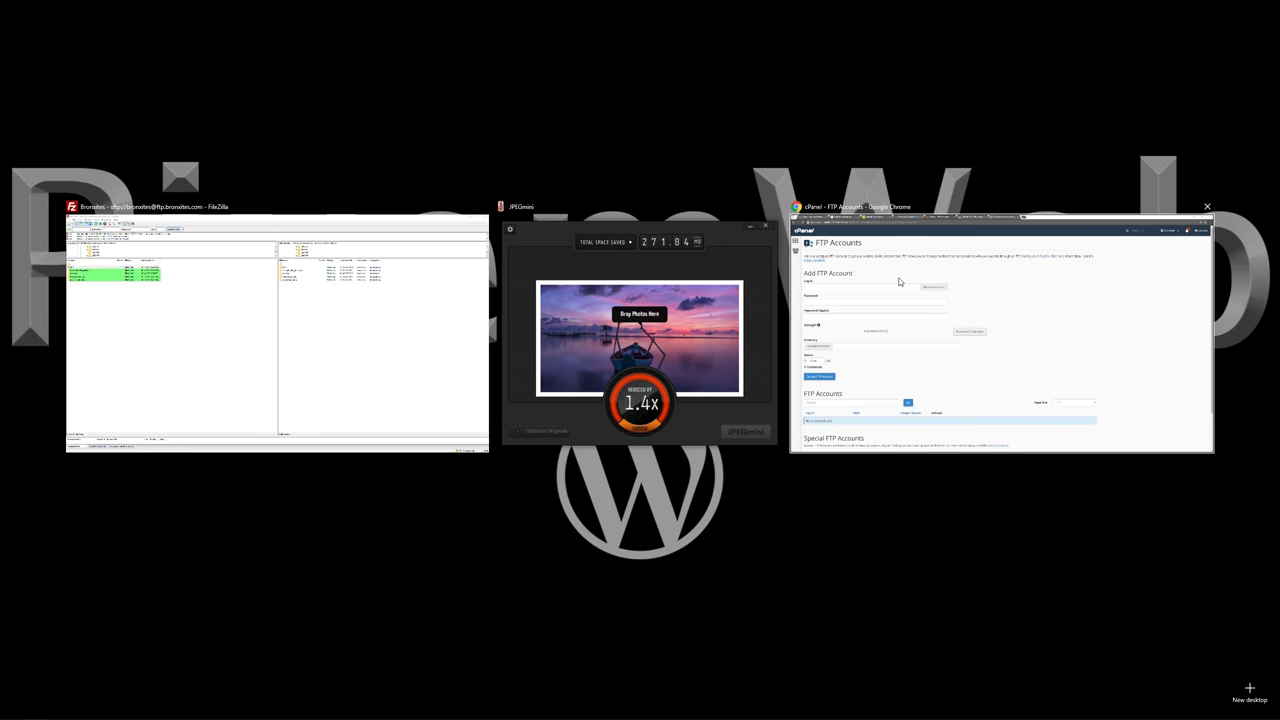
# - On the live site's homepage, browse the gallery and view the car photo full size
pyautogui.click(899, 282)
pyautogui.hotkey('ctrl', '1')
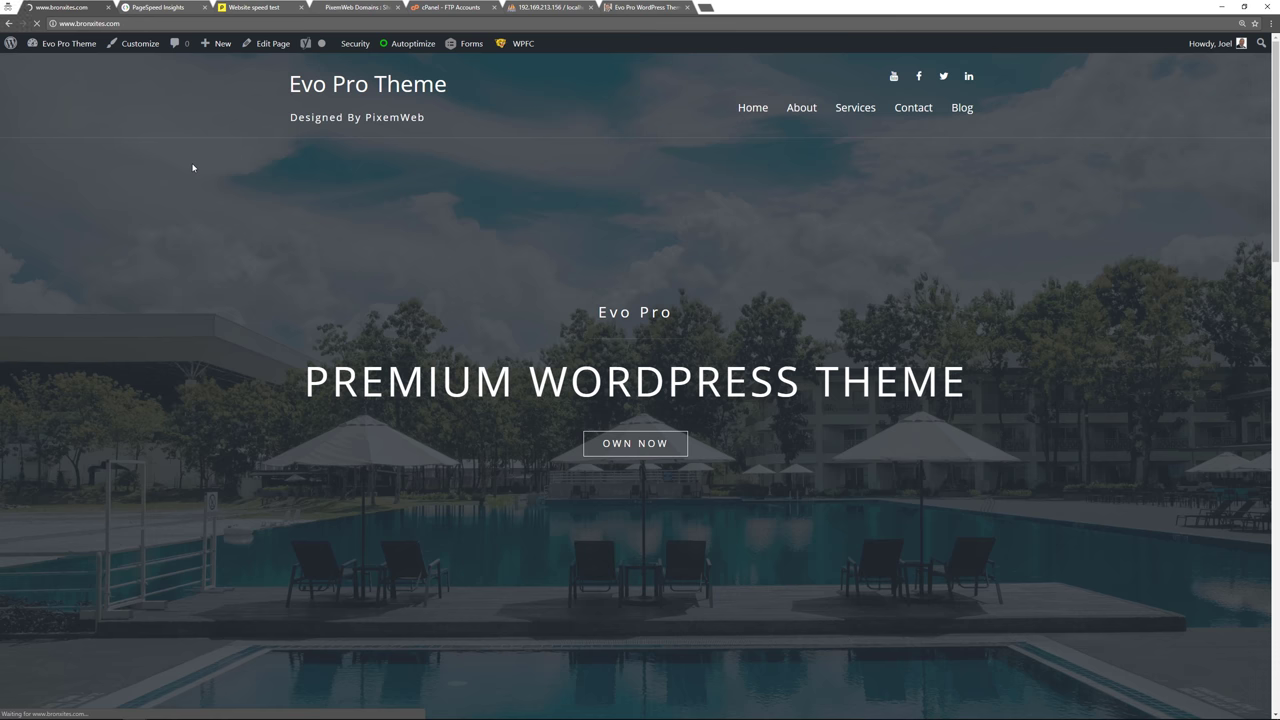
pyautogui.scroll(-5, 193, 167)
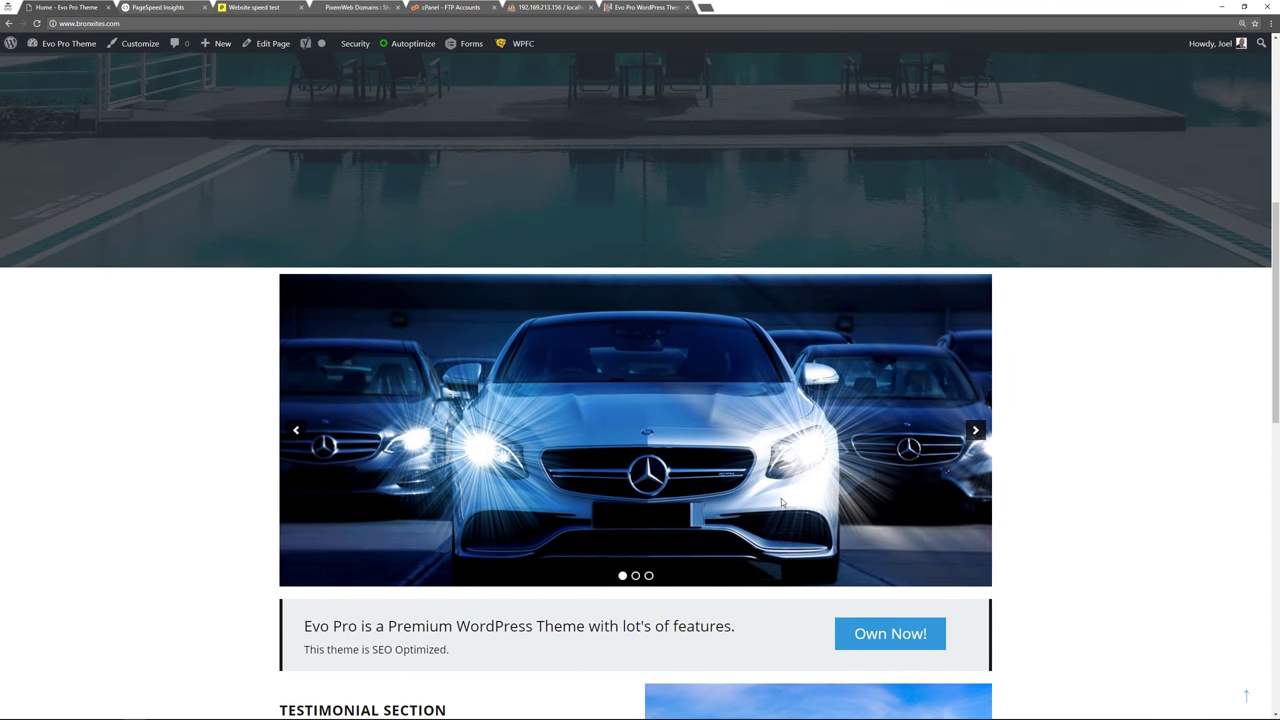
pyautogui.scroll(-2, 1029, 294)
pyautogui.scroll(-2, 1066, 334)
pyautogui.scroll(2, 494, 407)
pyautogui.click(494, 407)
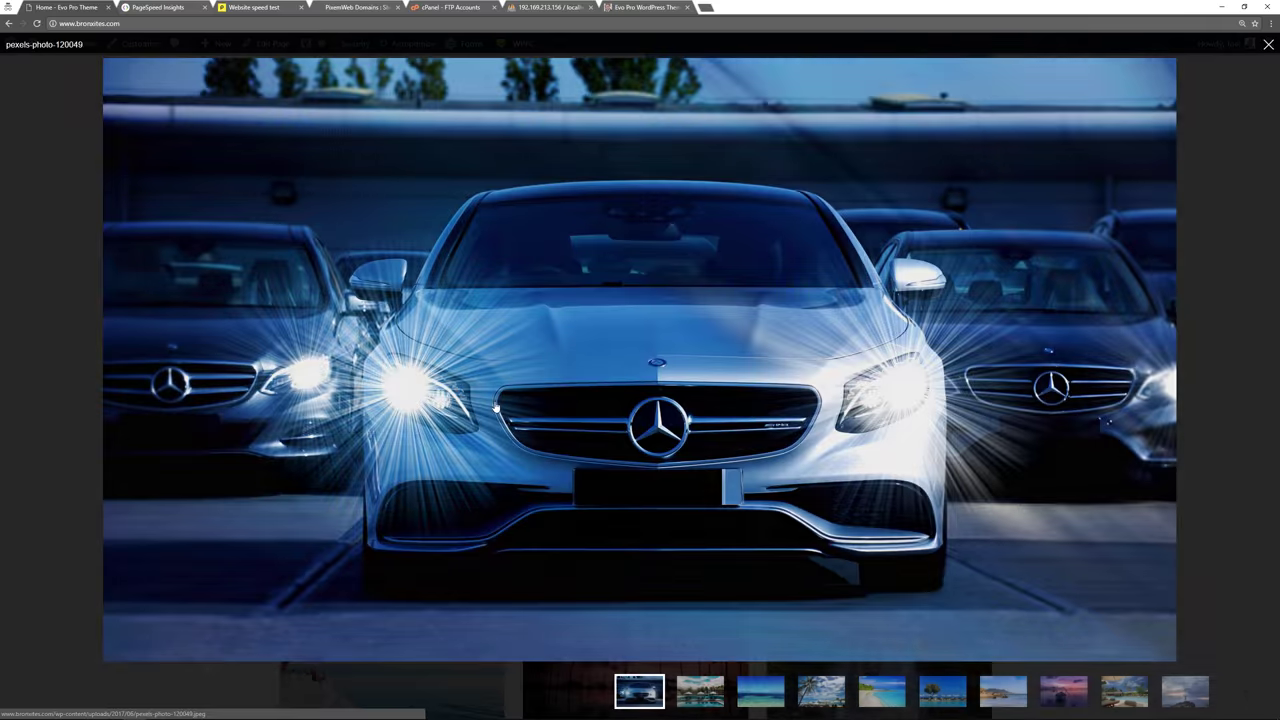
pyautogui.scroll(-7, 494, 407)
pyautogui.scroll(3, 420, 370)
pyautogui.press('Escape')
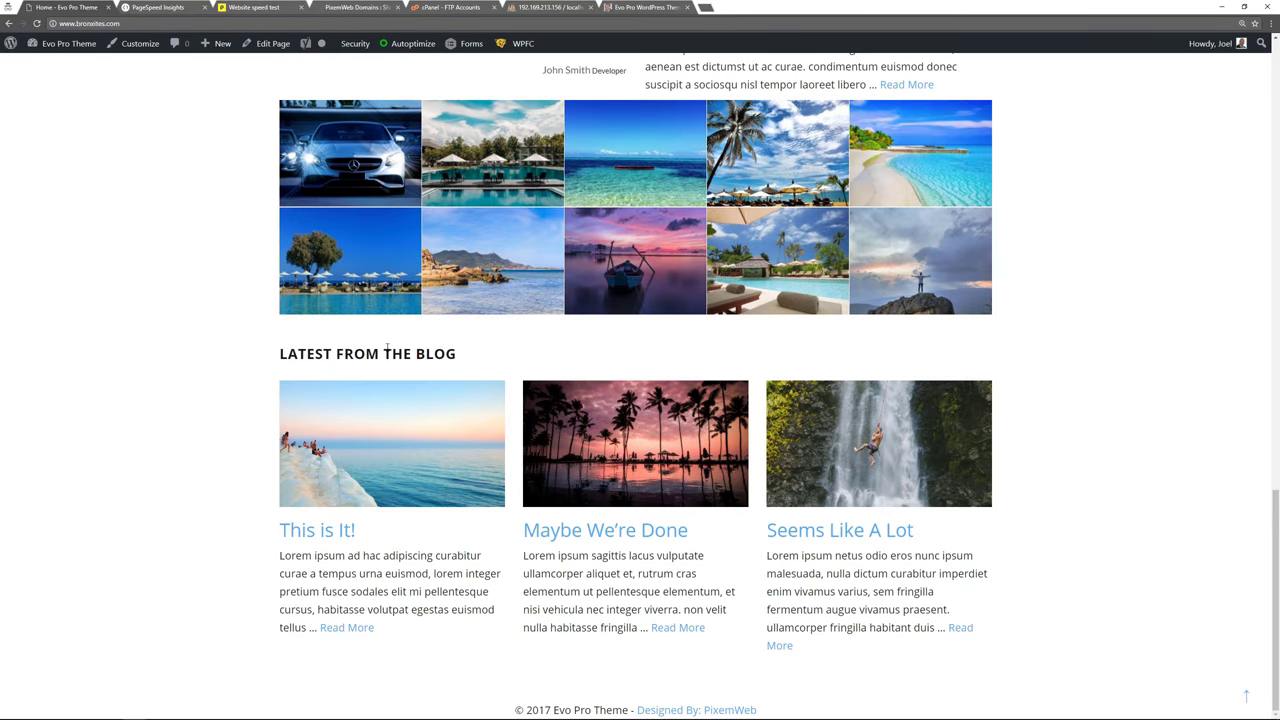
pyautogui.scroll(8, 387, 347)
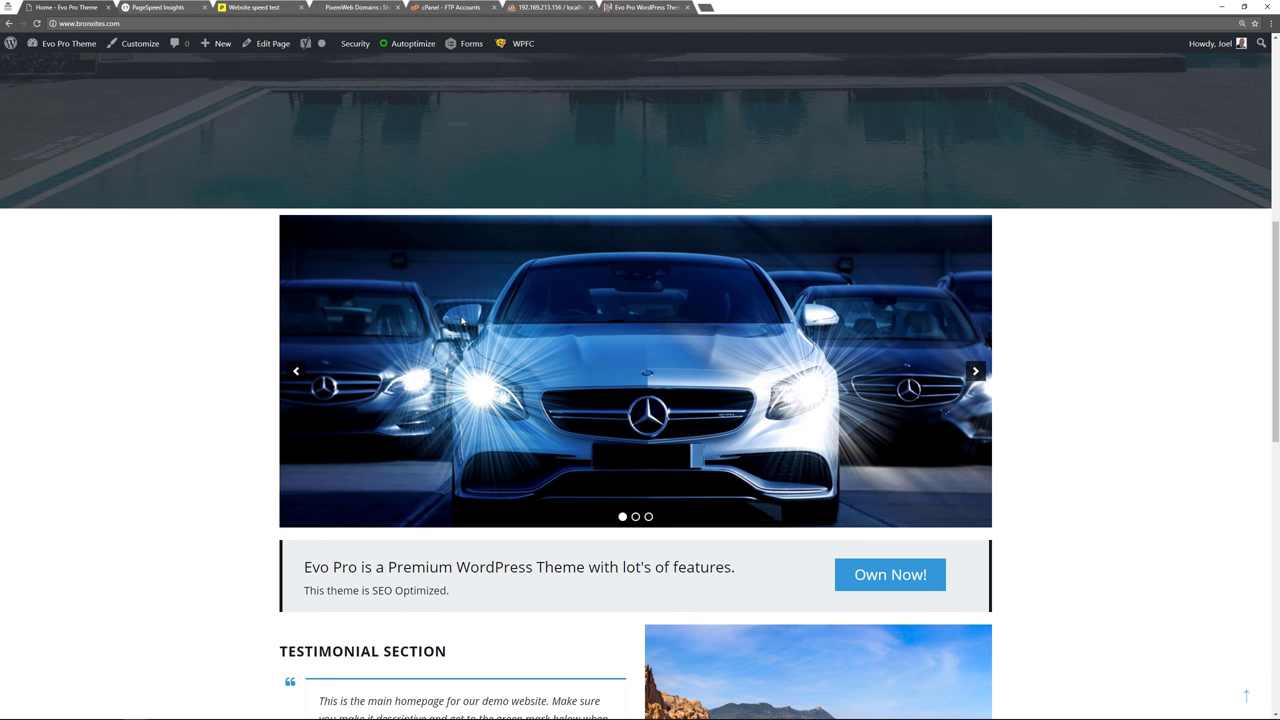
pyautogui.scroll(4, 462, 320)
pyautogui.scroll(2, 877, 289)
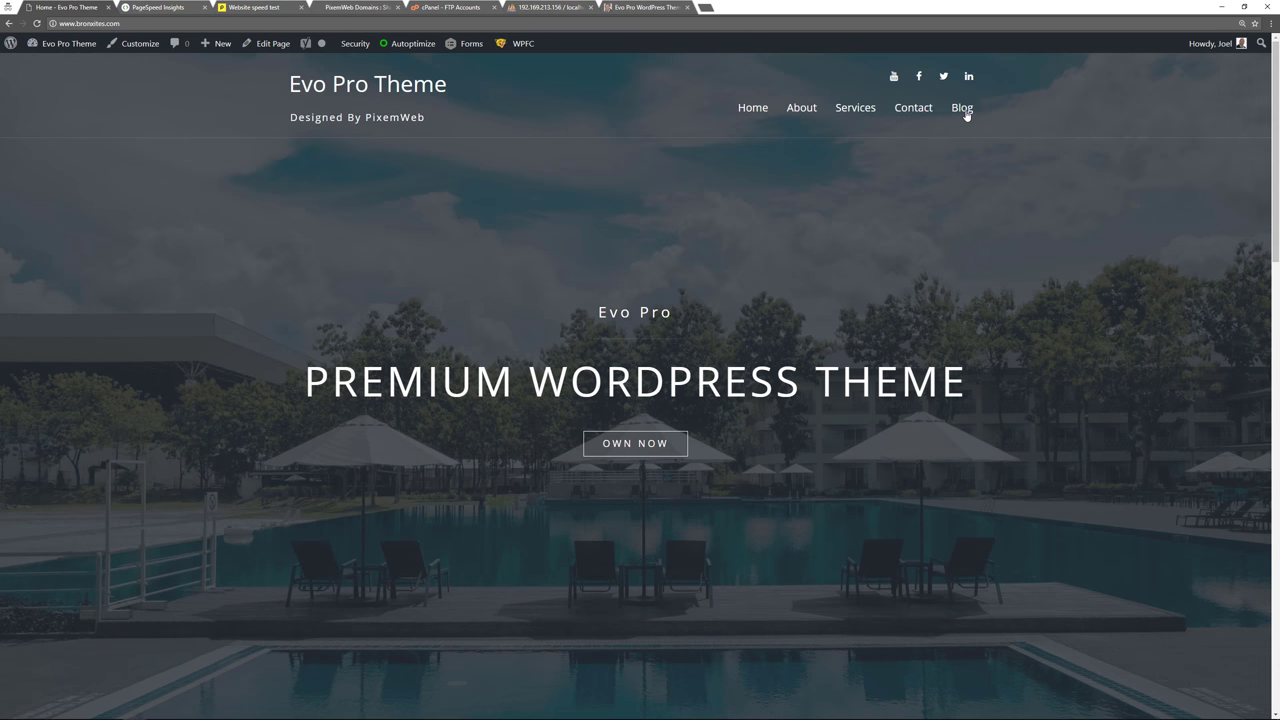
# - Review the site's Blog and Services pages
pyautogui.click(962, 110)
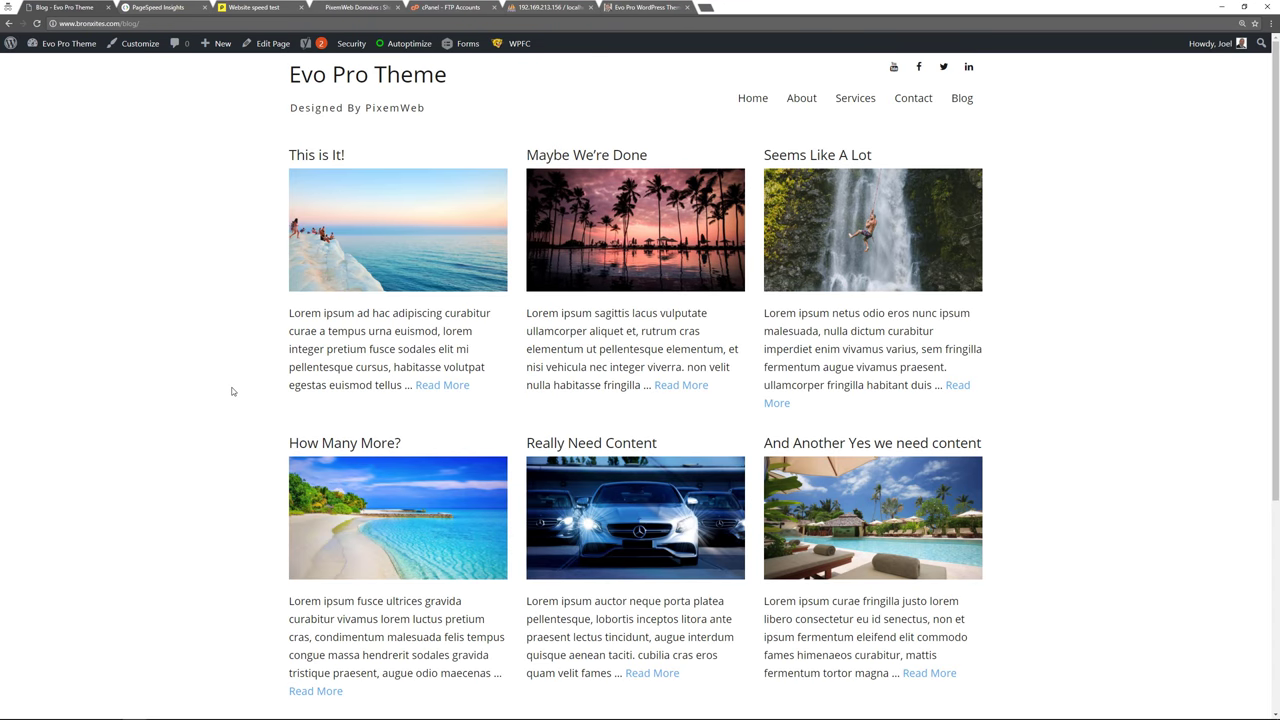
pyautogui.scroll(-5, 232, 391)
pyautogui.scroll(5, 232, 391)
pyautogui.click(855, 98)
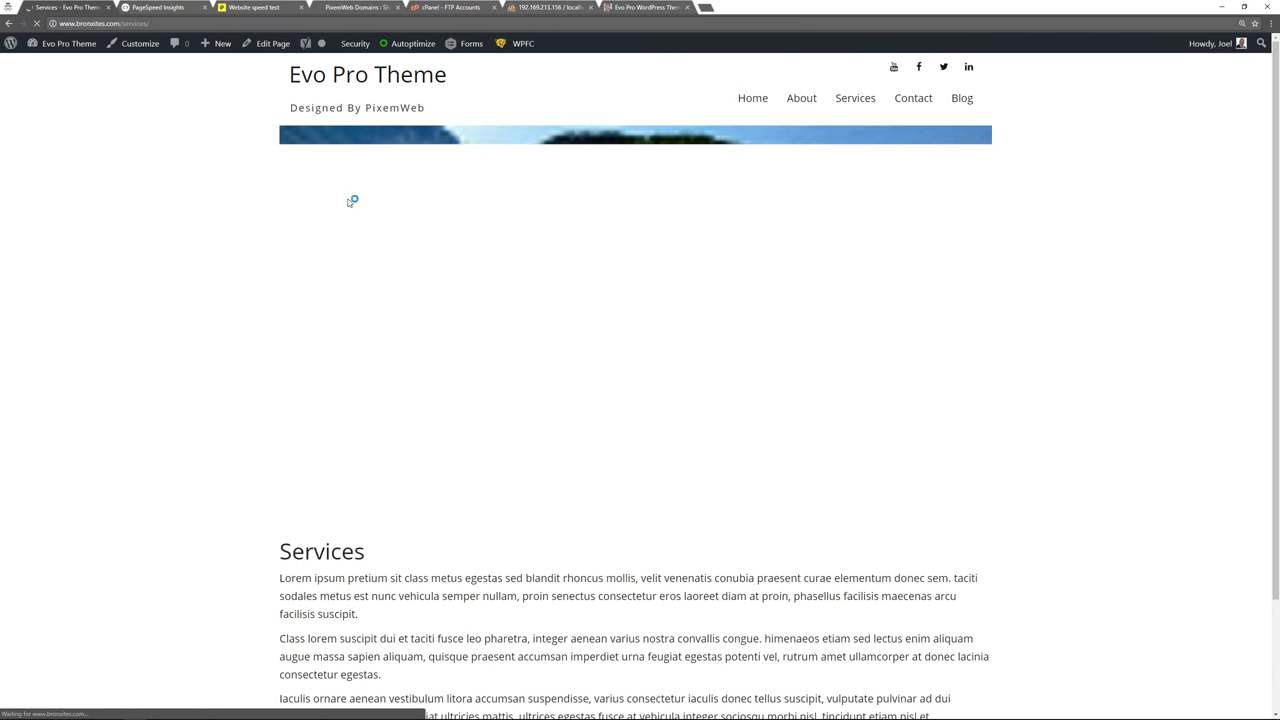
pyautogui.scroll(-2, 669, 374)
pyautogui.scroll(2, 637, 351)
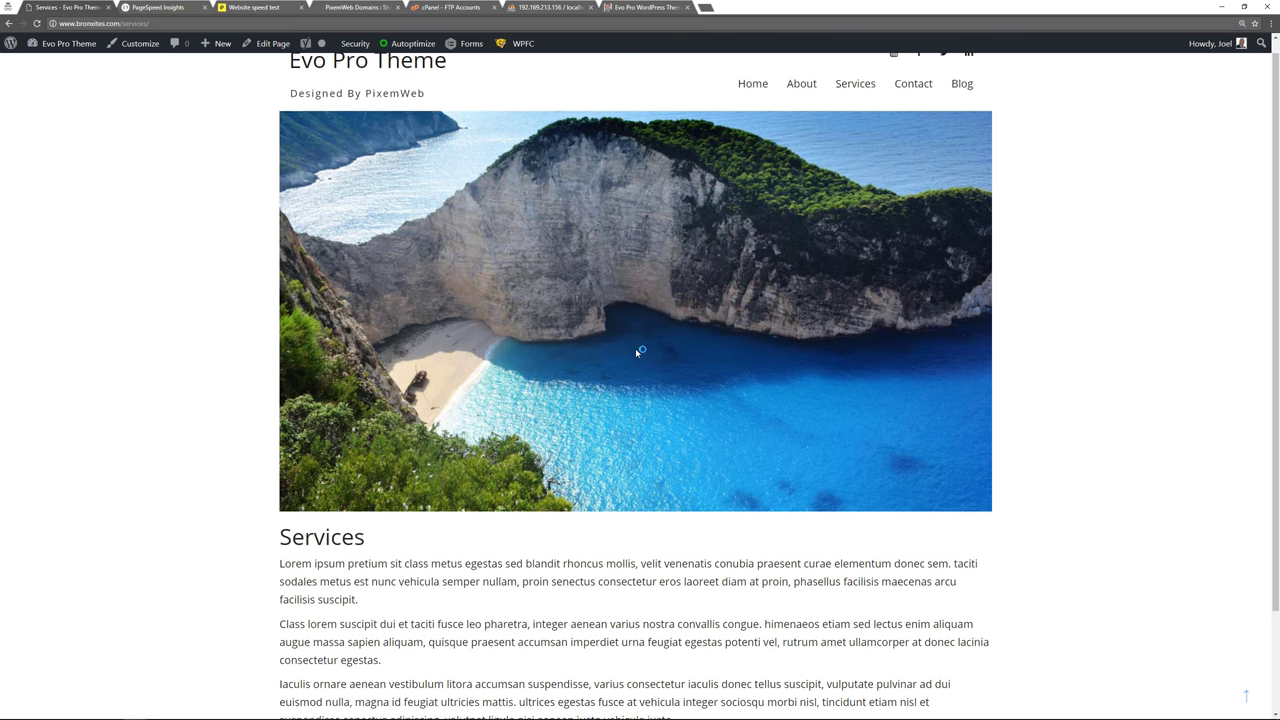
pyautogui.scroll(1, 635, 348)
# - Review the site's About and Contact pages
pyautogui.click(807, 104)
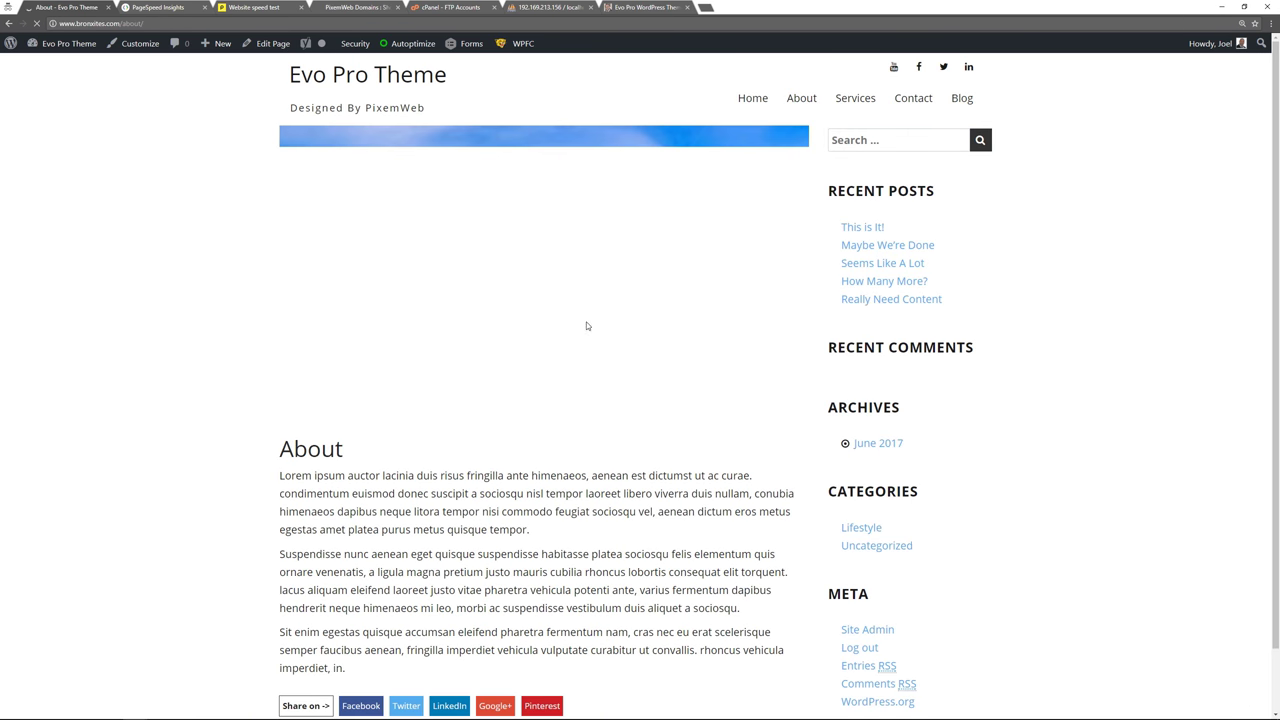
pyautogui.scroll(-1, 622, 444)
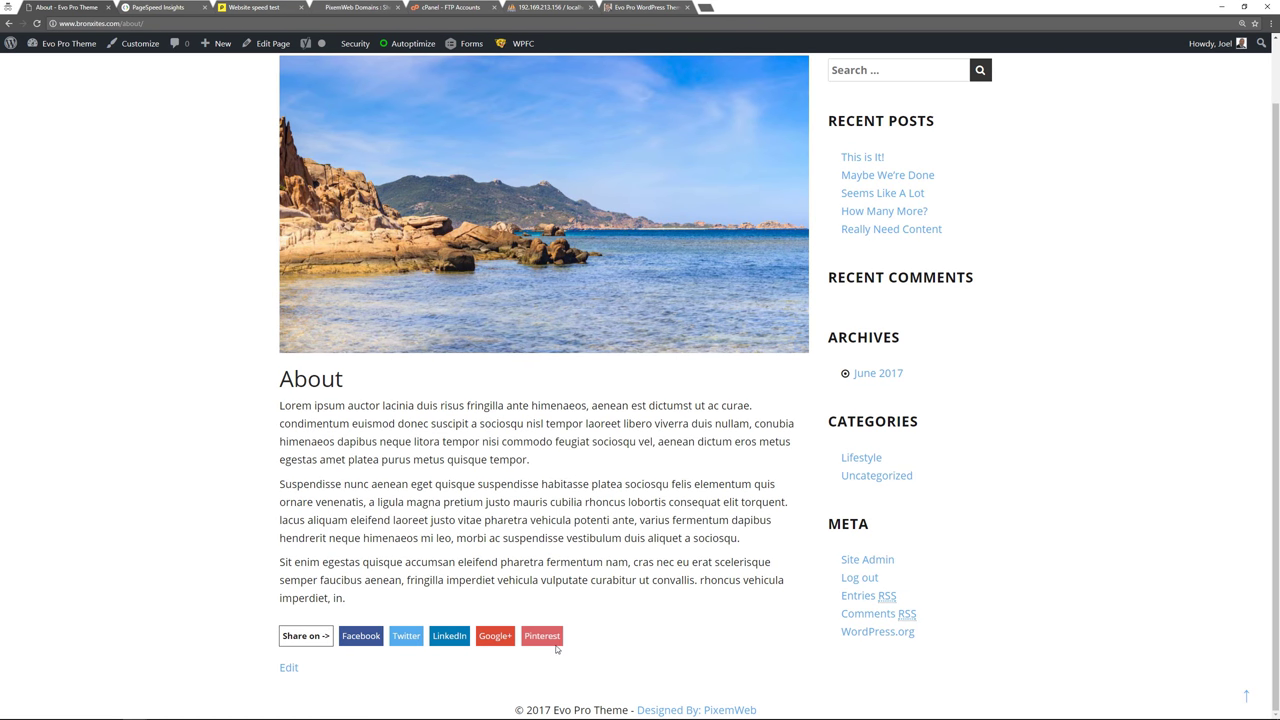
pyautogui.scroll(1, 709, 598)
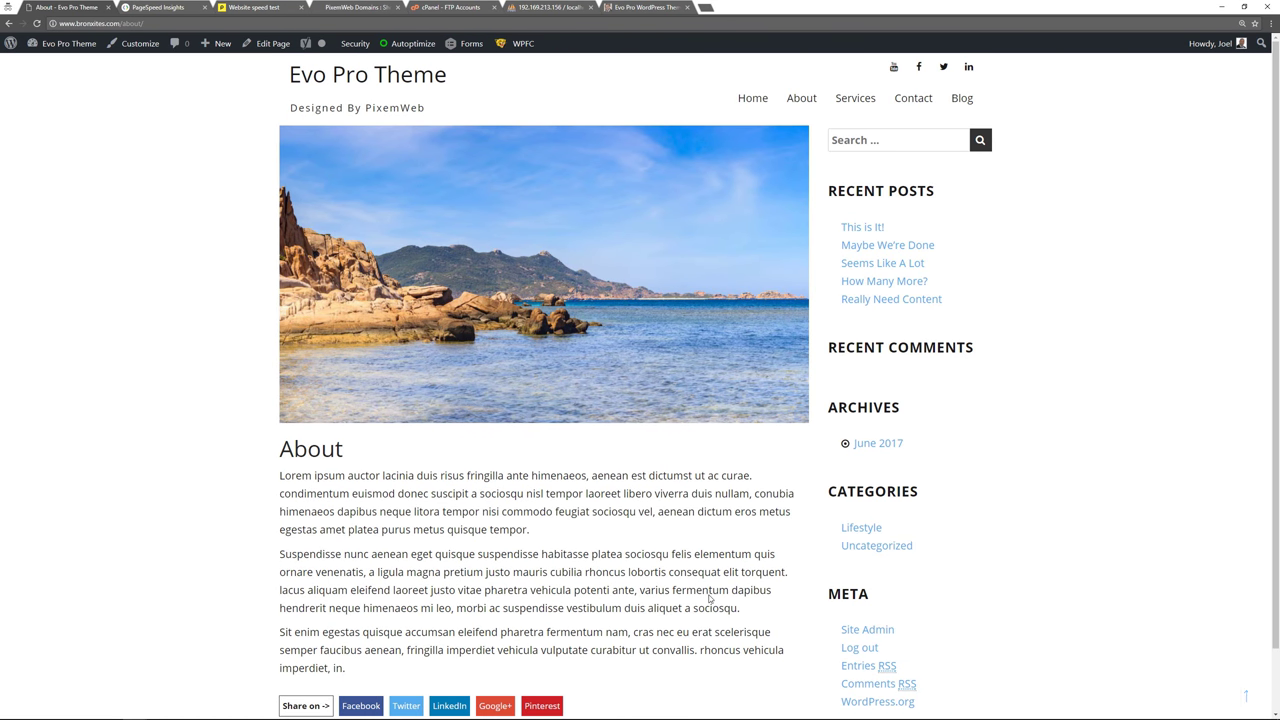
pyautogui.click(913, 98)
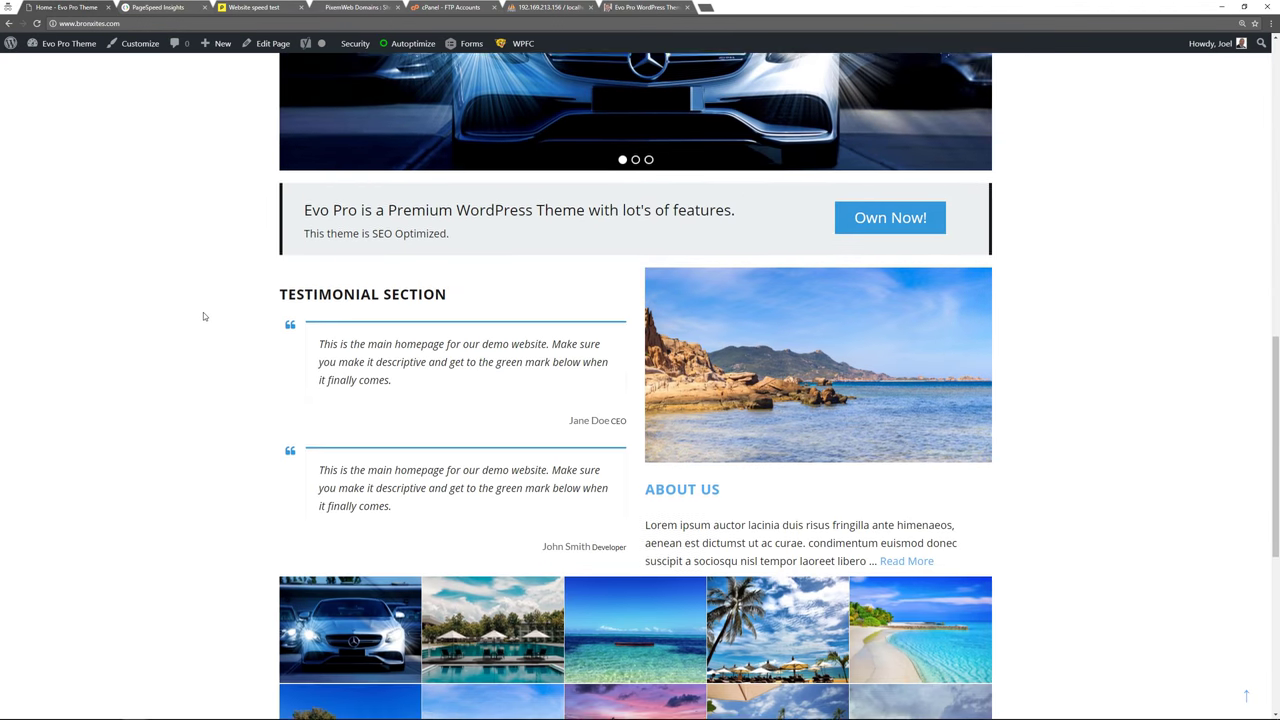
pyautogui.scroll(-10, 203, 316)
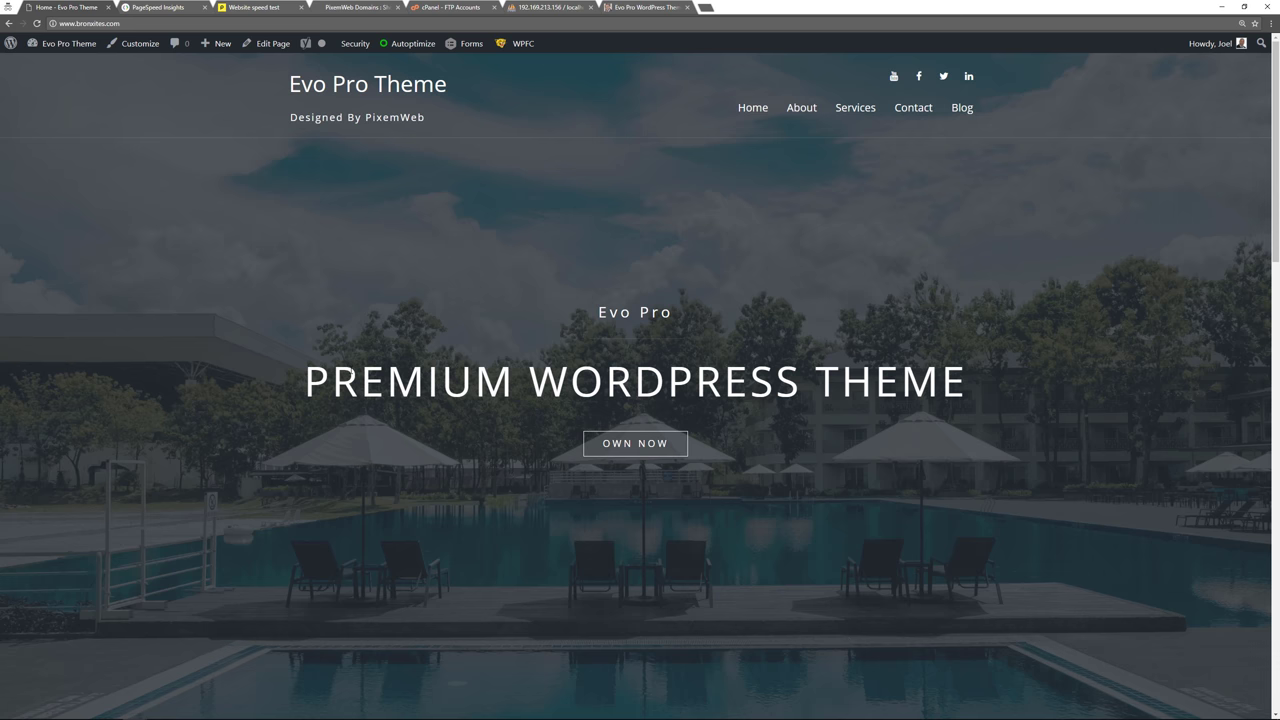
pyautogui.moveTo(66, 44)
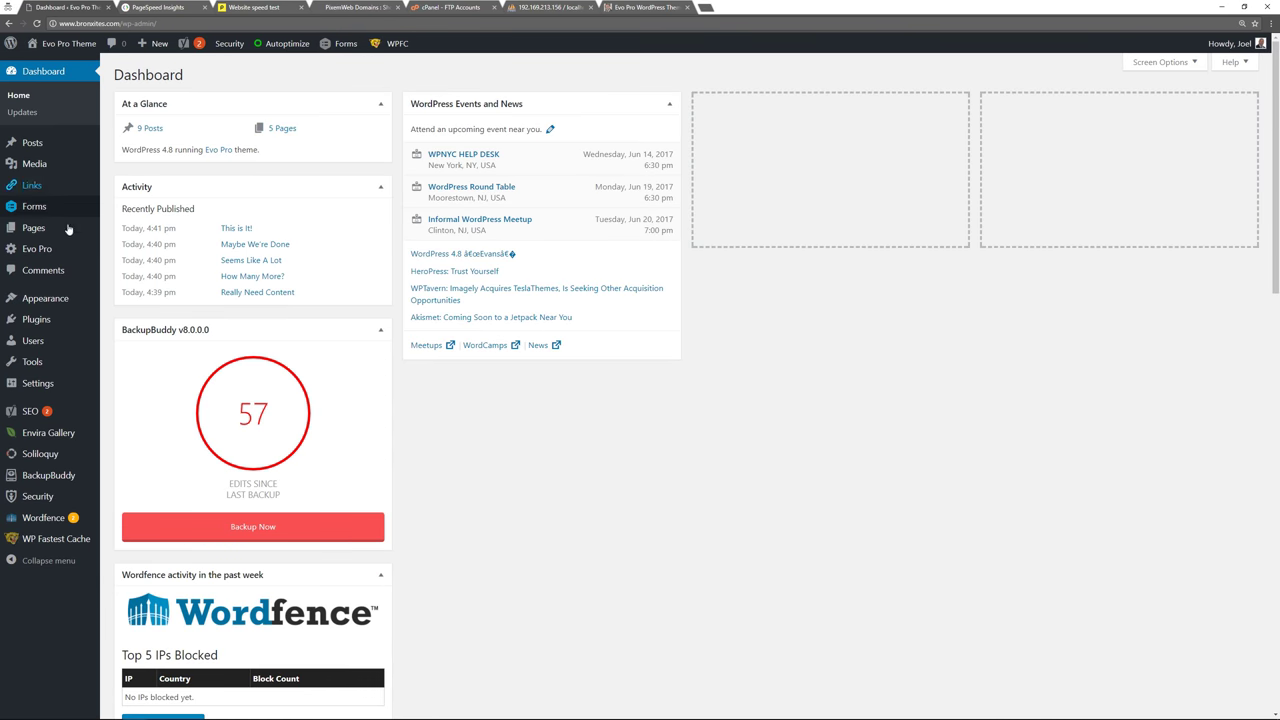
# - Enable Autoptimize's Remove Google Fonts option, then view Widgets with Right Sidebar collapsed
pyautogui.moveTo(80, 337)
pyautogui.click(58, 539)
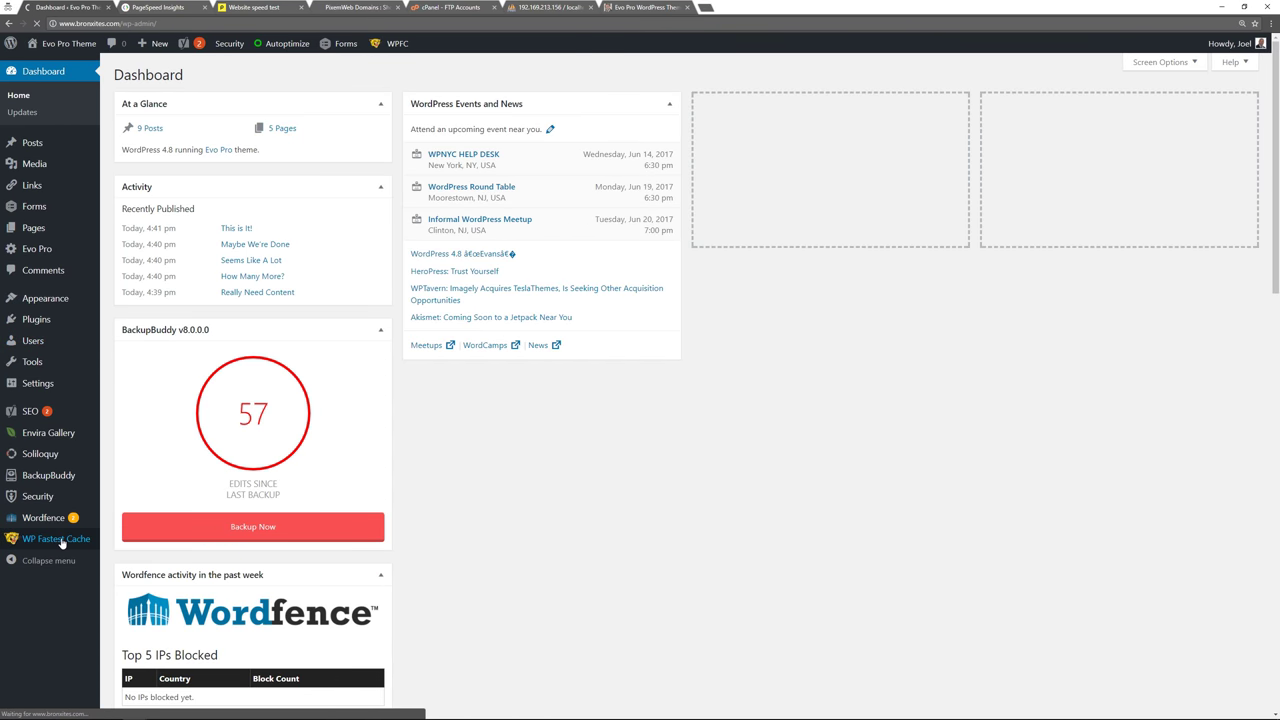
pyautogui.moveTo(40, 340)
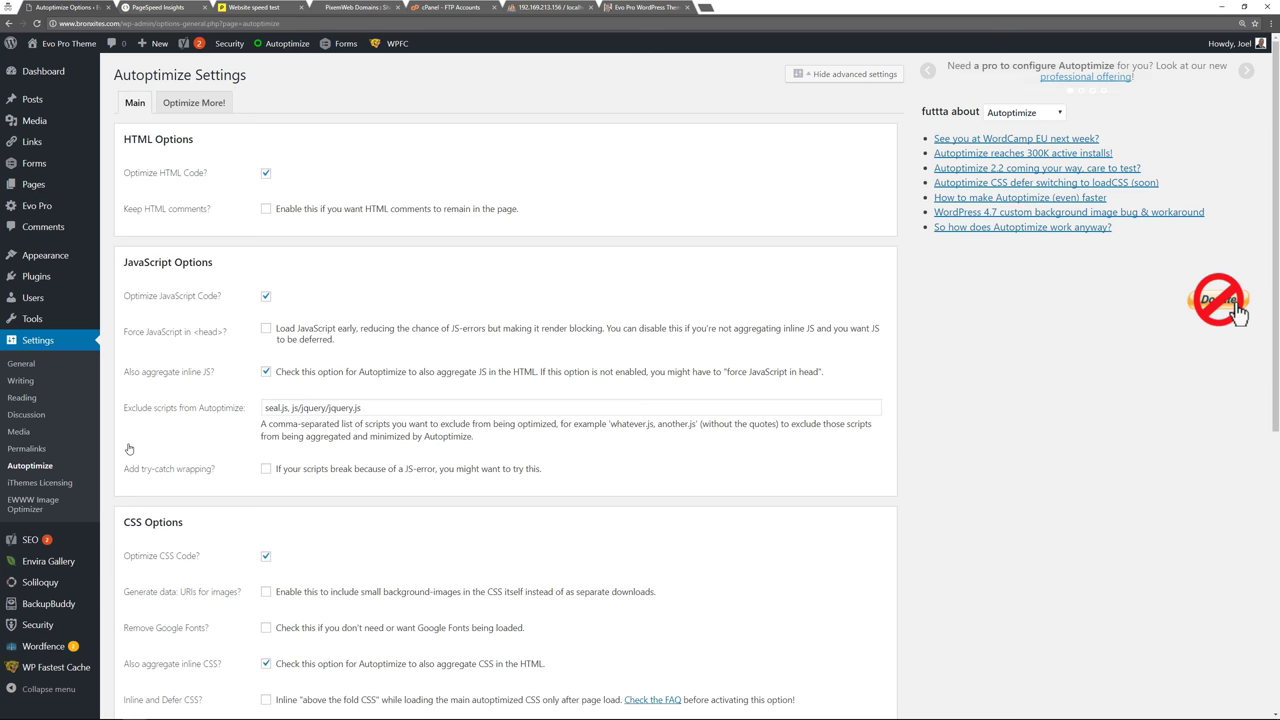
pyautogui.scroll(-5, 260, 330)
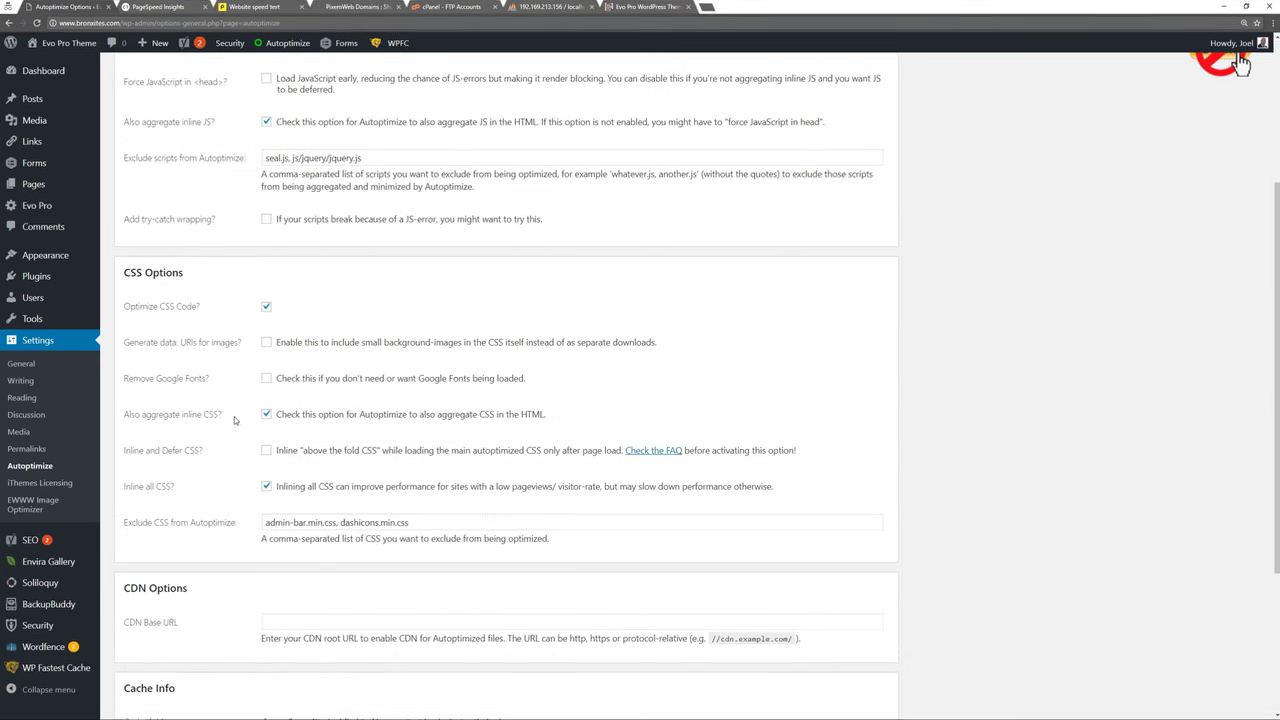
pyautogui.click(376, 390)
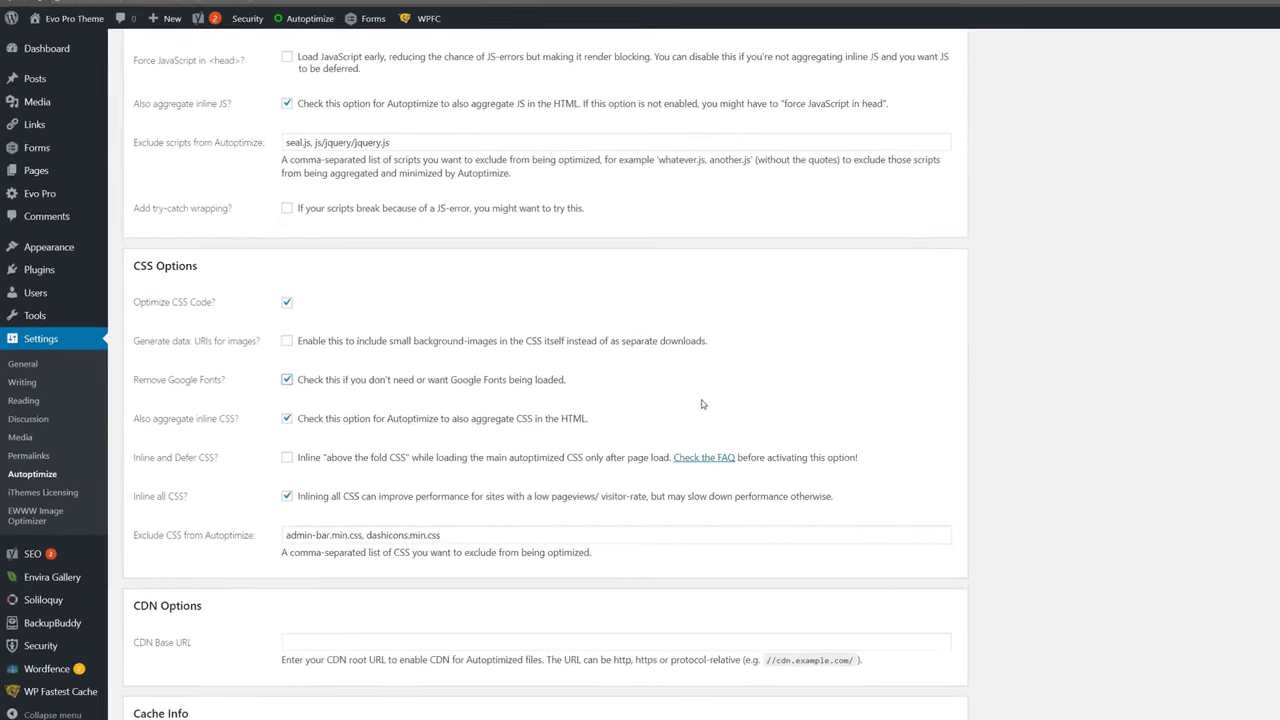
pyautogui.scroll(-3, 419, 637)
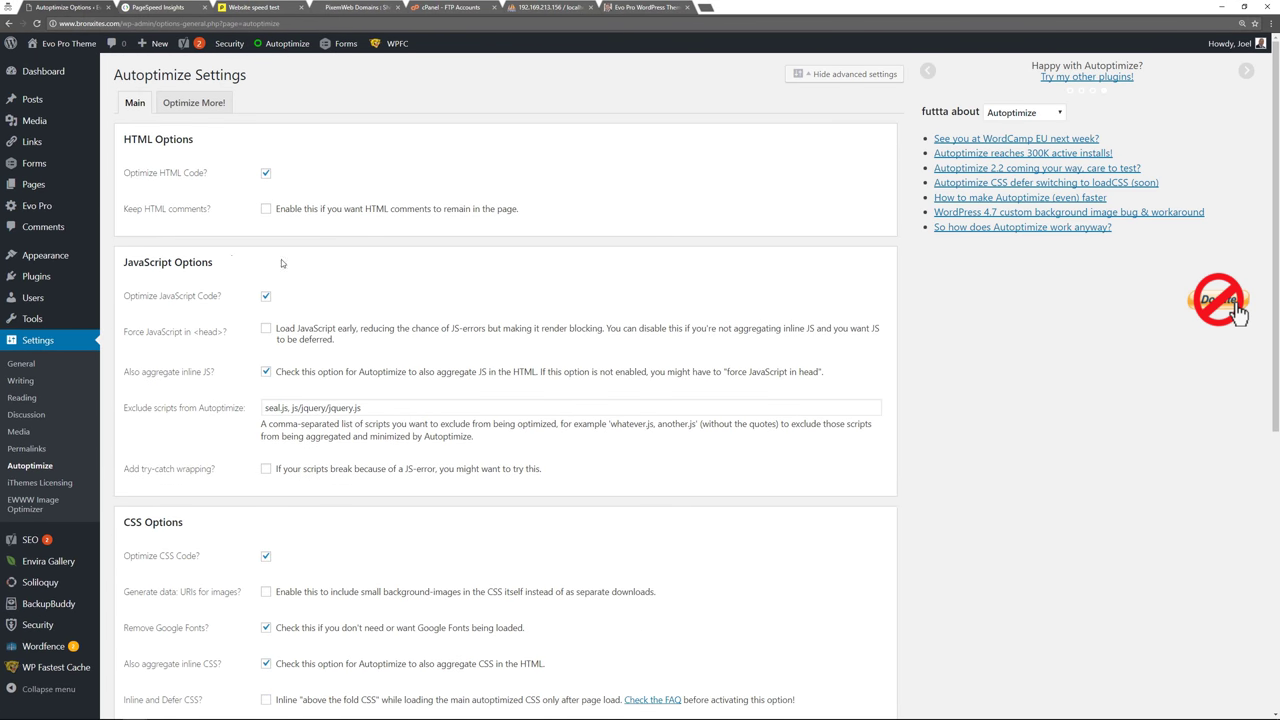
pyautogui.click(126, 290)
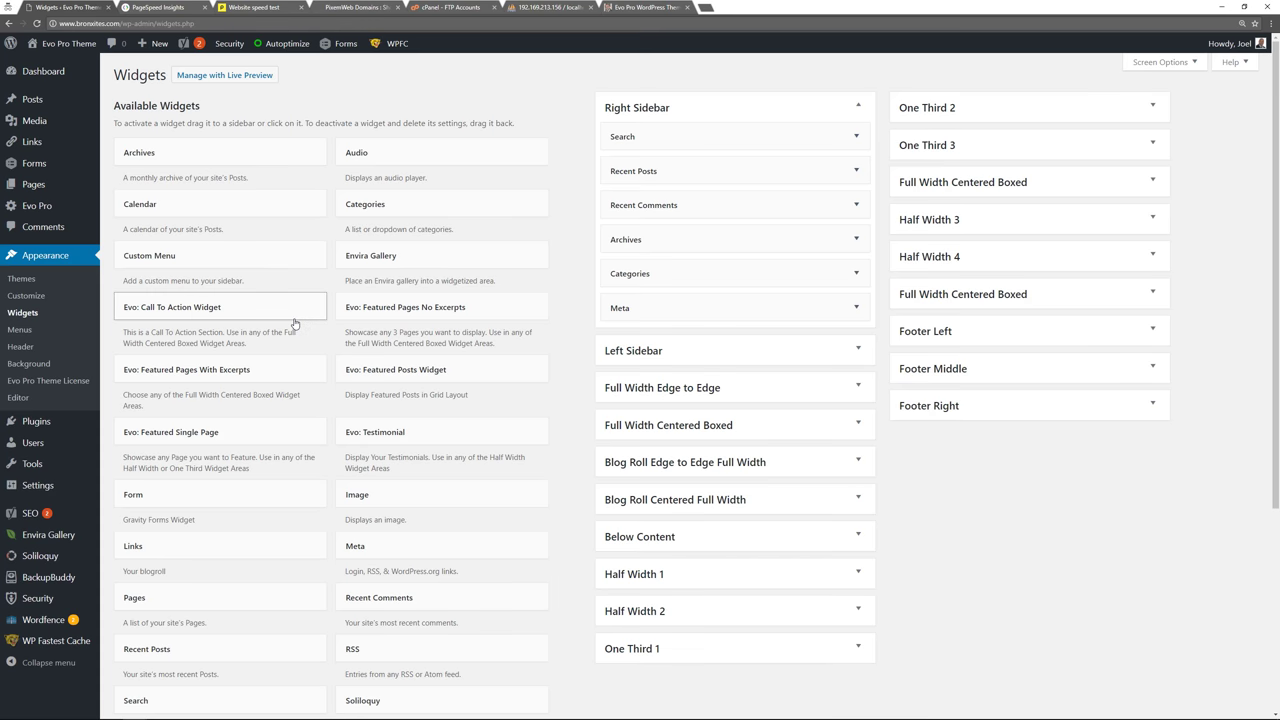
pyautogui.click(867, 114)
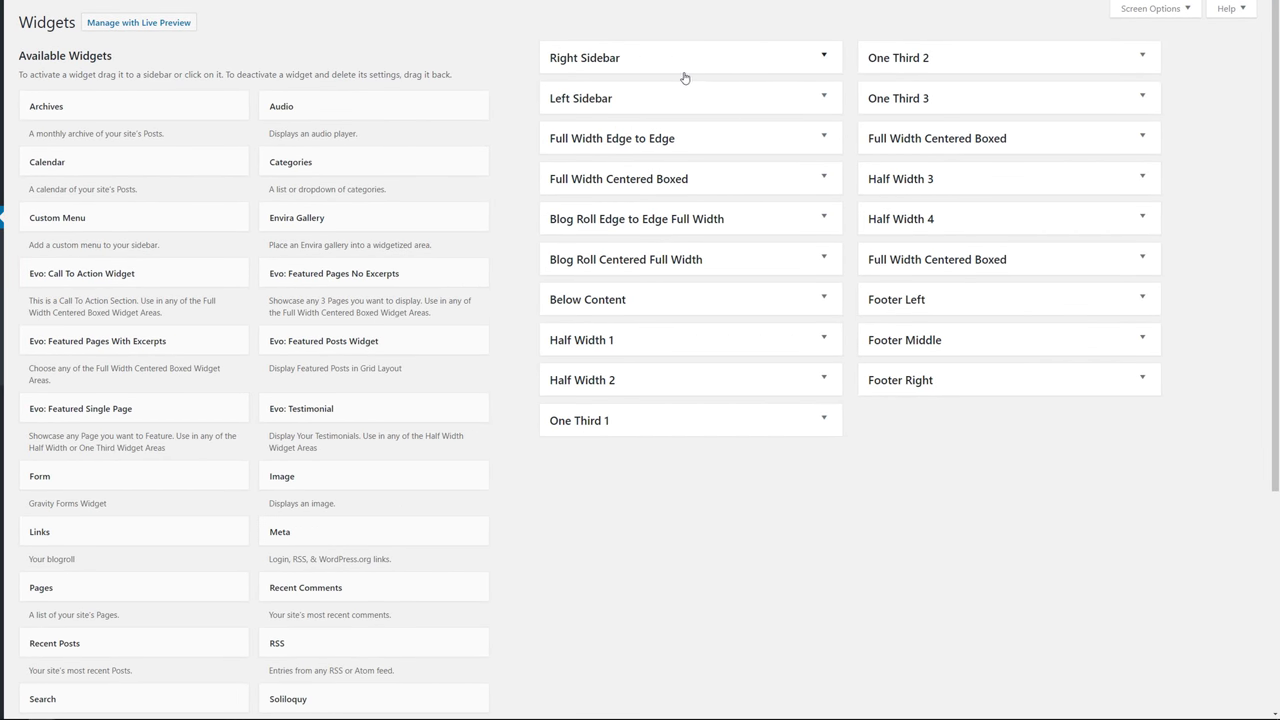
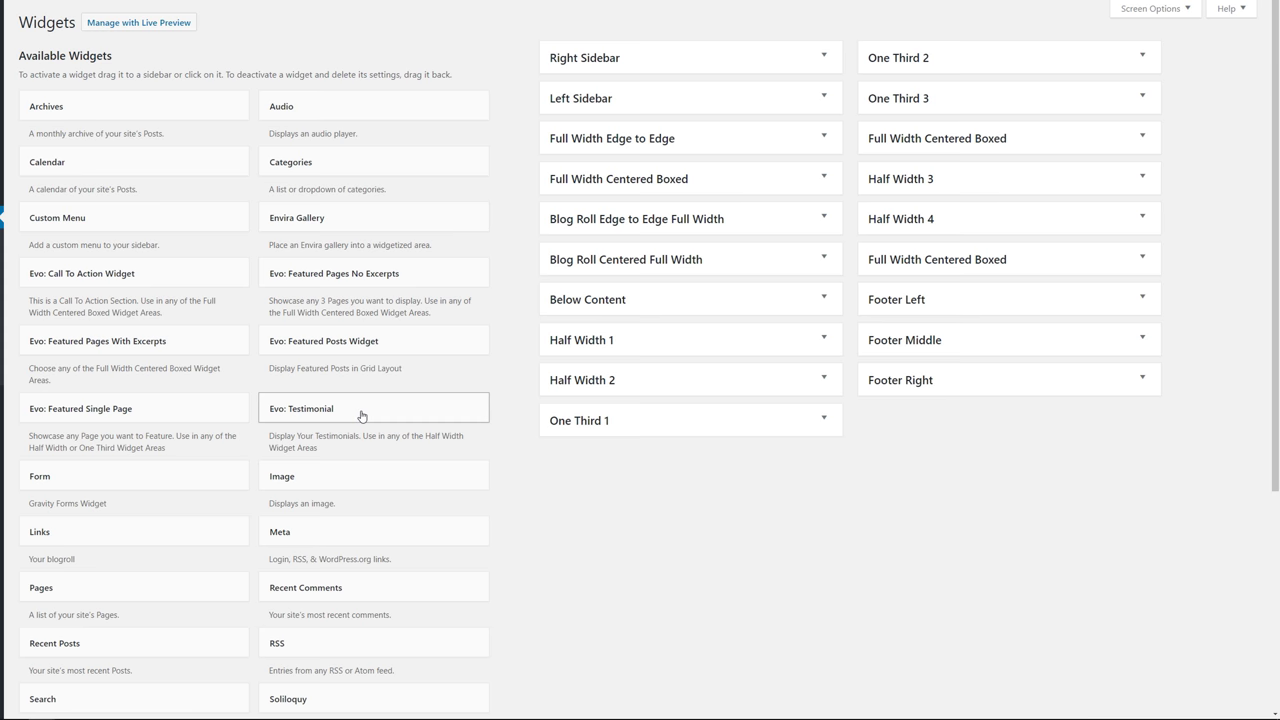
# - Place the Evo Call To Action widget and enter its YouTube-subscribe top and bottom text
pyautogui.moveTo(160, 270); pyautogui.dragTo(710, 269)
pyautogui.click(643, 332)
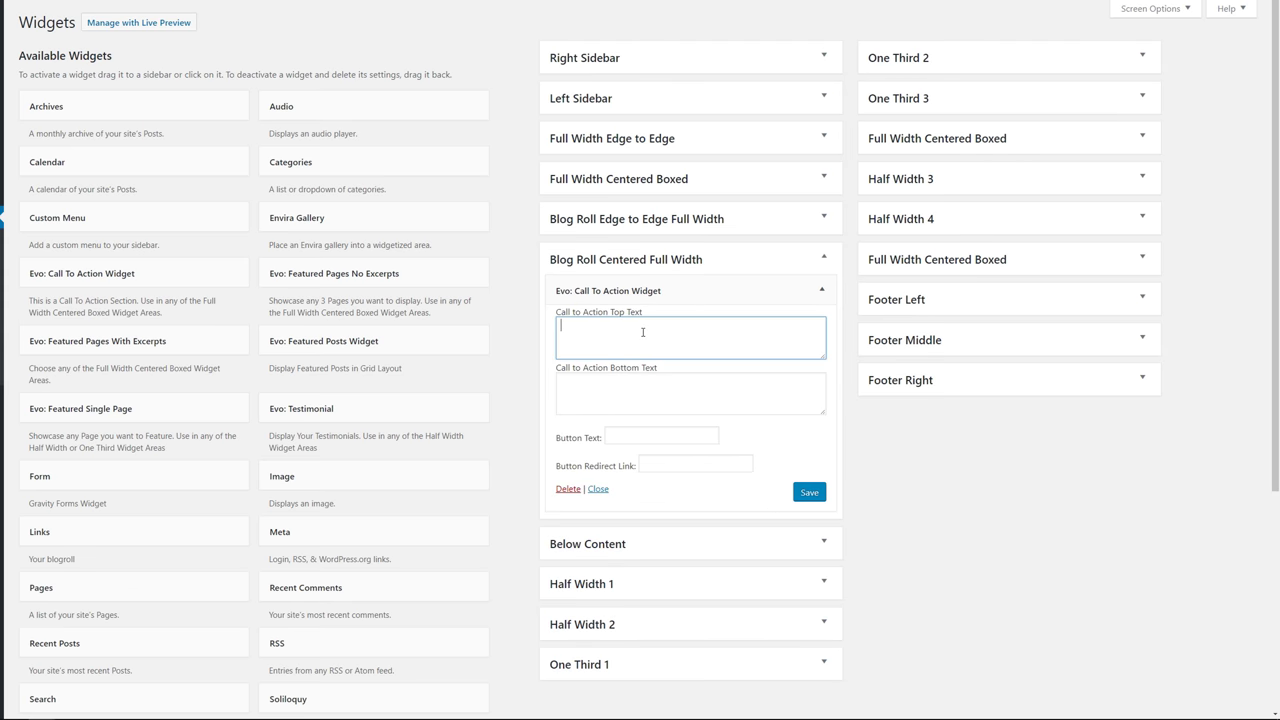
pyautogui.write('Make Sure You Subscribe to the YouTube Channel!')
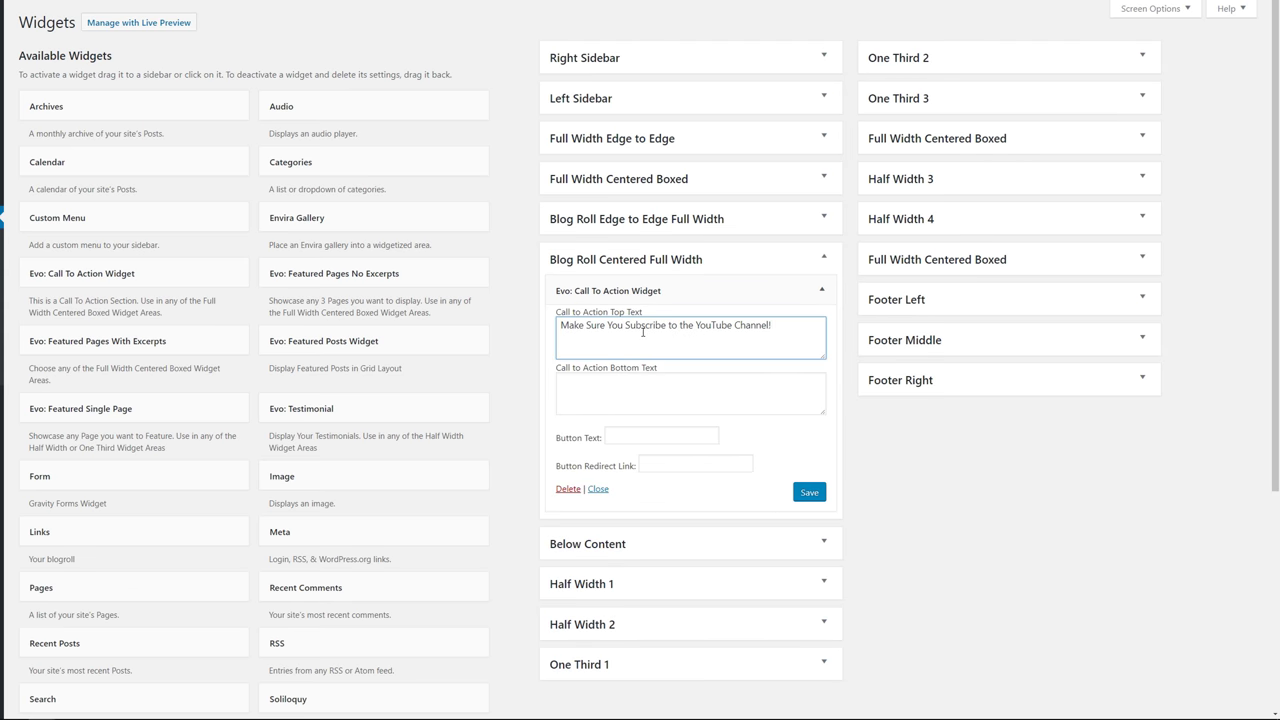
pyautogui.press('Tab')
pyautogui.write('I create videos on WordPress, Cyber Security, Coding and more')
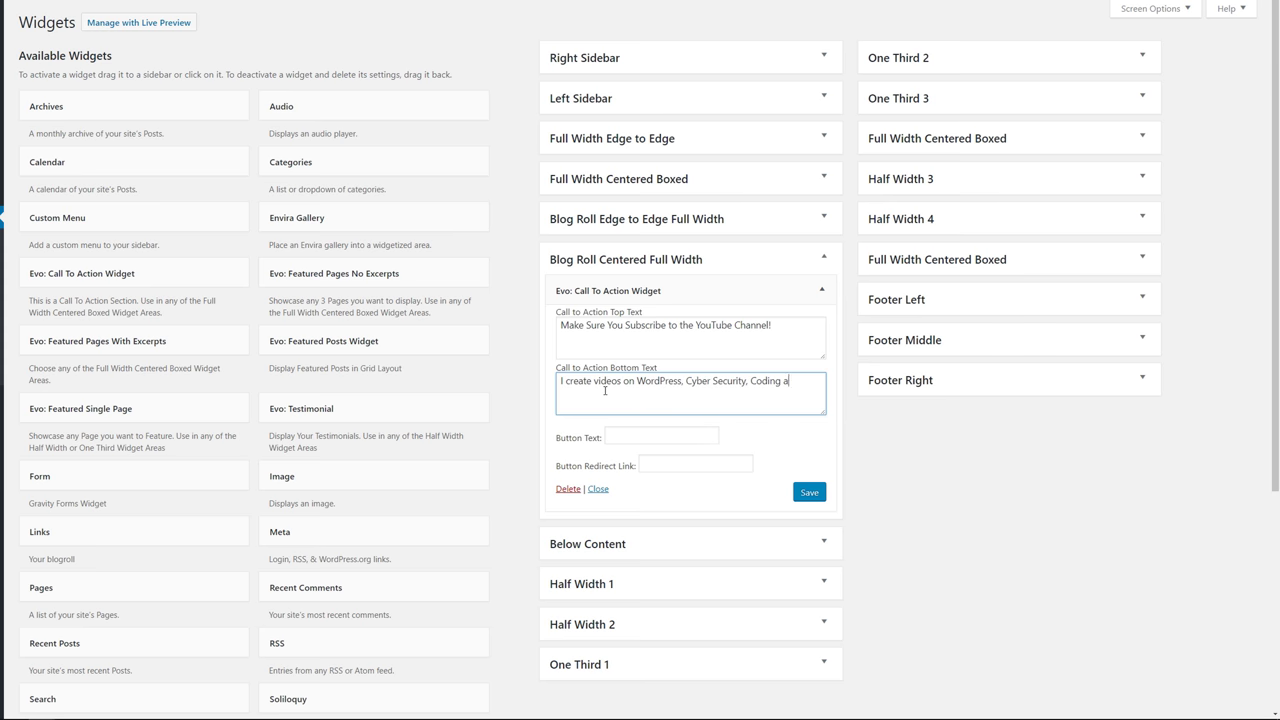
# - Set the widget's button text to 'Subscribe' with link '#', and save it
pyautogui.click(617, 436)
pyautogui.write('Subscribe')
pyautogui.press('Tab')
pyautogui.write('#')
pyautogui.click(810, 492)
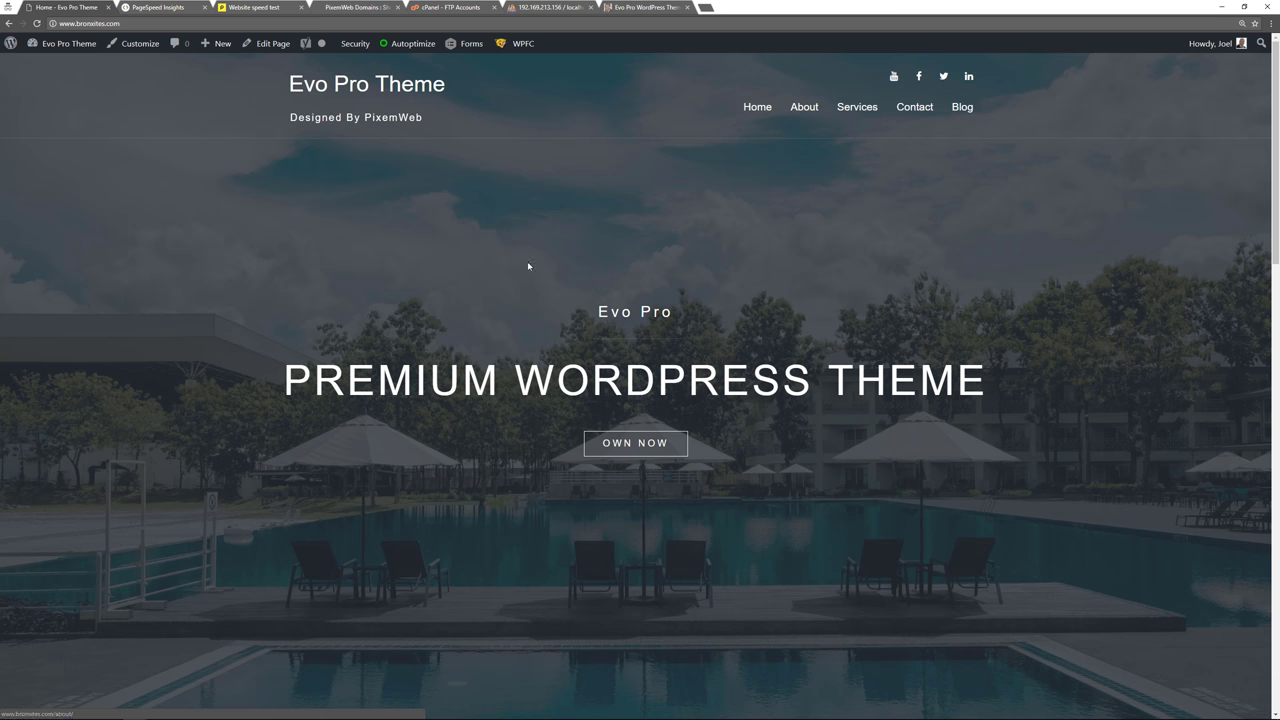
# - Scroll down the finished homepage to the photo gallery
pyautogui.scroll(-1, 346, 189)
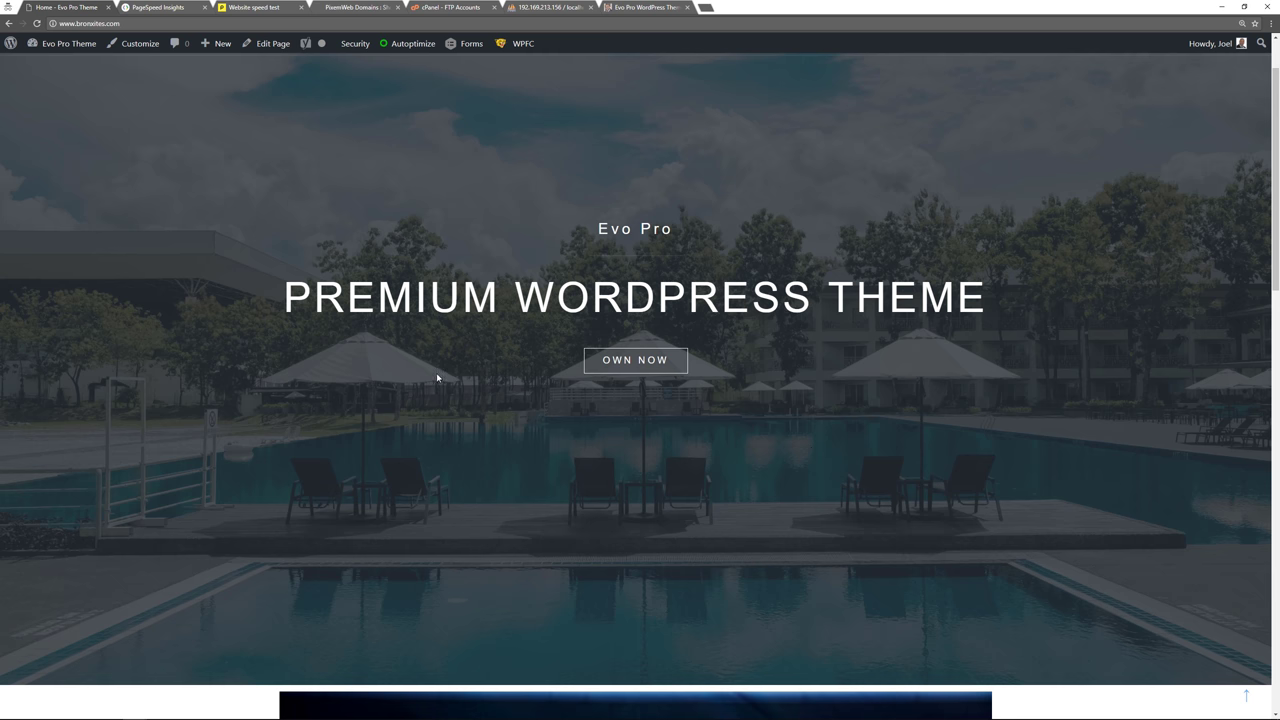
pyautogui.scroll(-6, 346, 371)
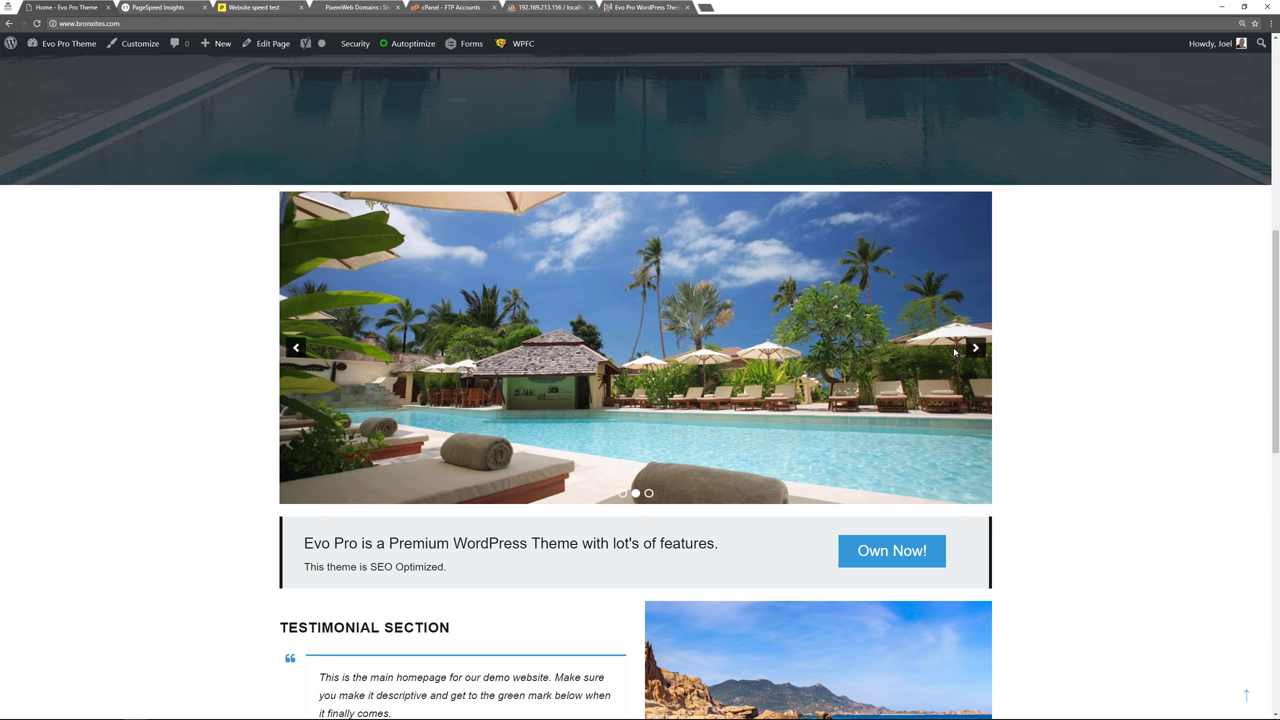
pyautogui.scroll(-2, 513, 367)
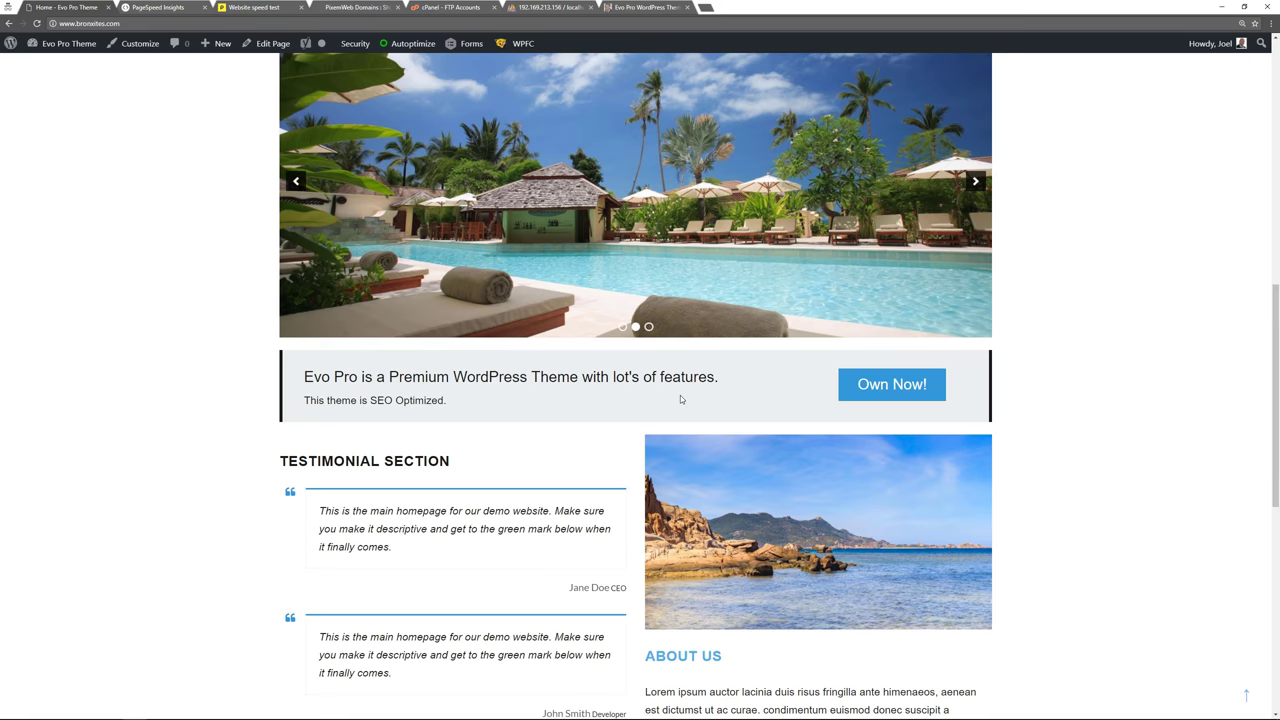
pyautogui.scroll(-2, 680, 395)
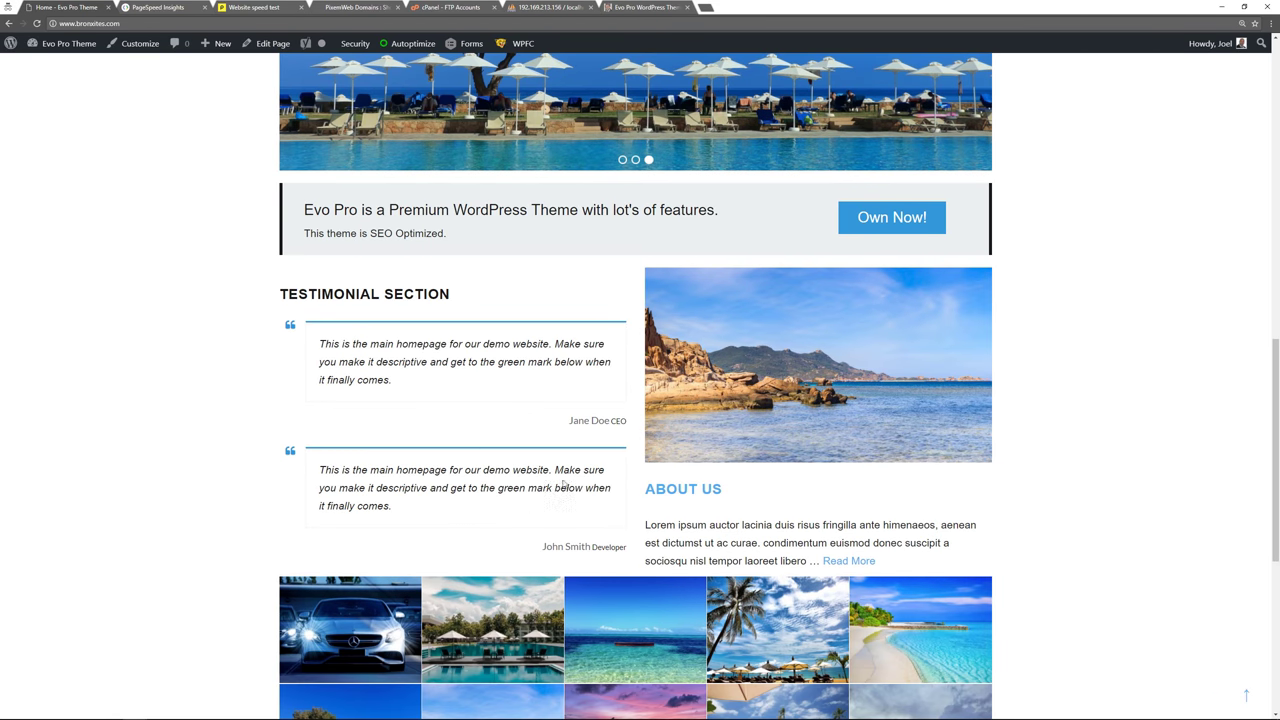
pyautogui.scroll(-3, 399, 415)
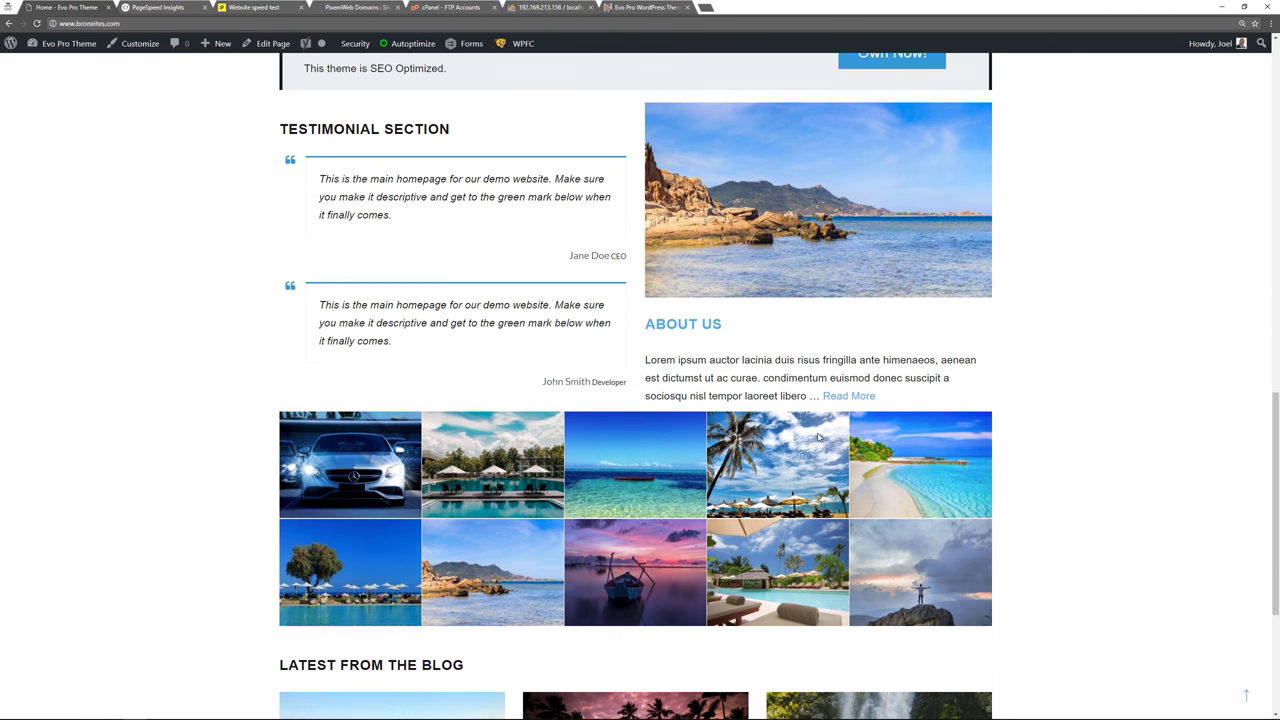
# - Flip through the gallery photos in the lightbox, close it, and go to the Blog page
pyautogui.click(399, 415)
pyautogui.press('Right')
pyautogui.press('Right')
pyautogui.press('Right')
pyautogui.press('Right')
pyautogui.press('Right')
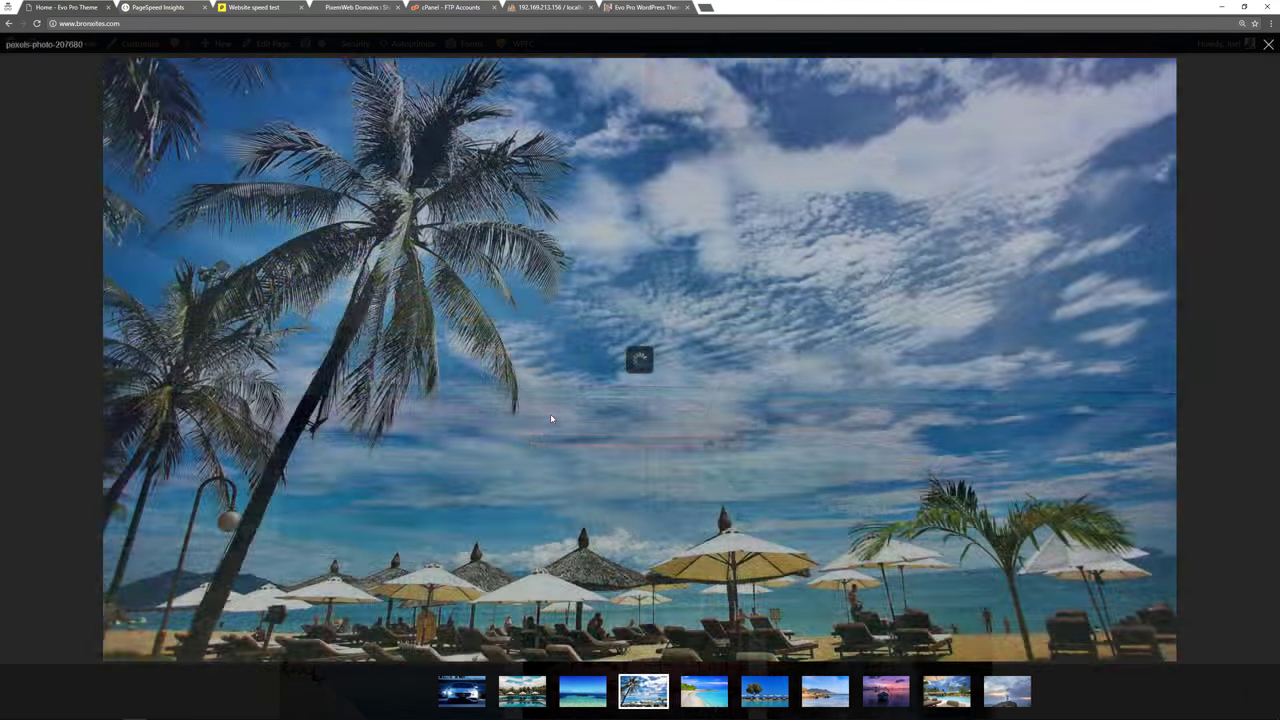
pyautogui.press('Right')
pyautogui.press('Right')
pyautogui.press('Right')
pyautogui.press('Right')
pyautogui.press('Right')
pyautogui.press('Left')
pyautogui.press('Left')
pyautogui.press('Left')
pyautogui.press('Left')
pyautogui.press('Left')
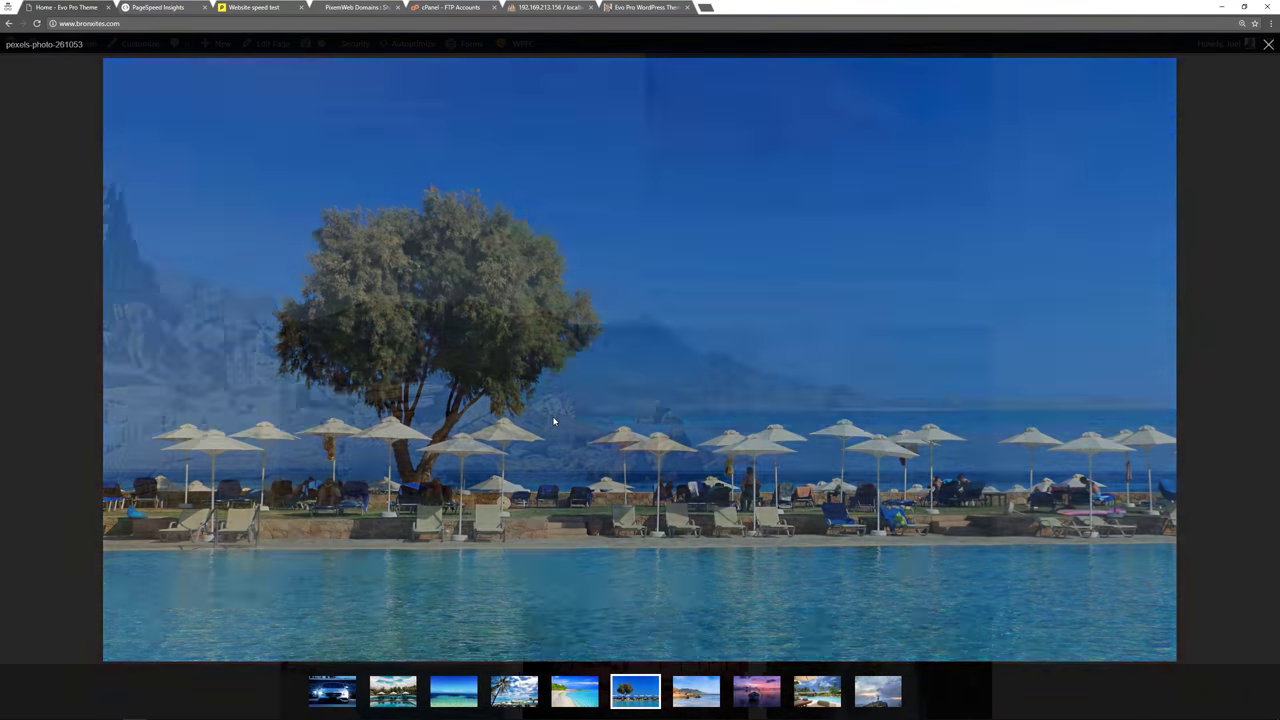
pyautogui.press('Left')
pyautogui.press('Left')
pyautogui.press('Left')
pyautogui.press('Right')
pyautogui.press('Right')
pyautogui.press('Right')
pyautogui.press('Right')
pyautogui.press('Right')
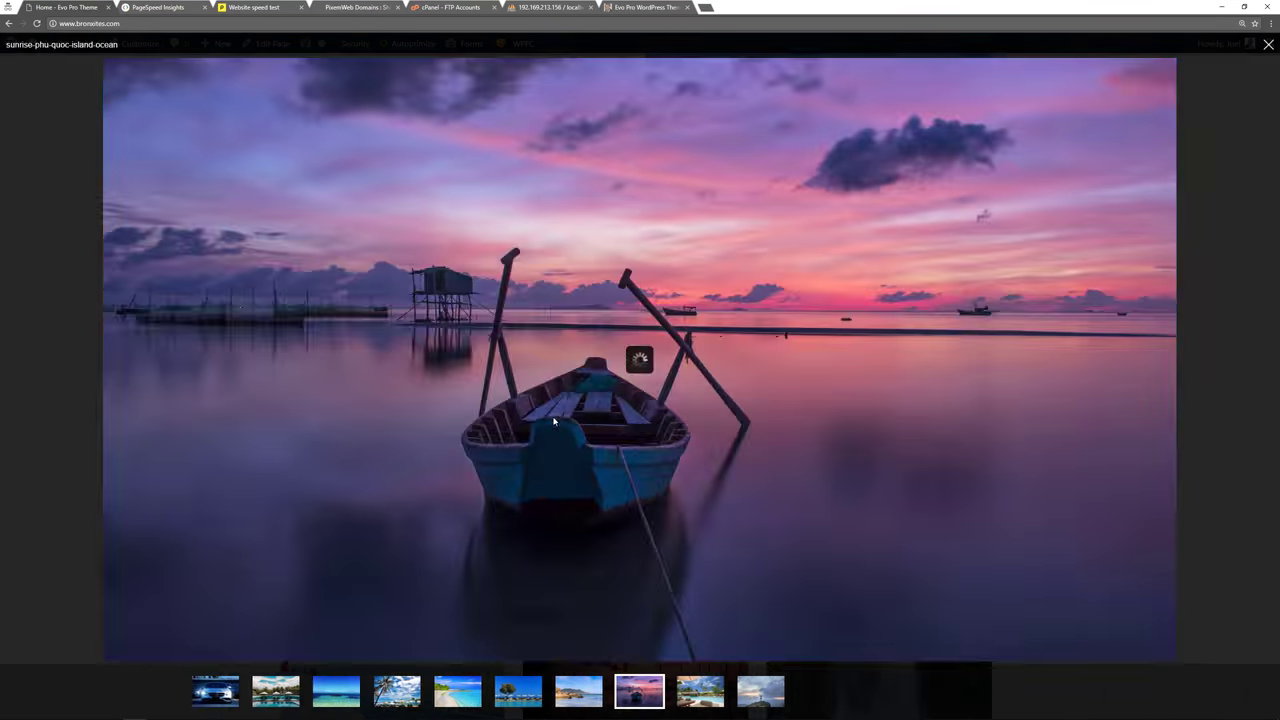
pyautogui.press('Escape')
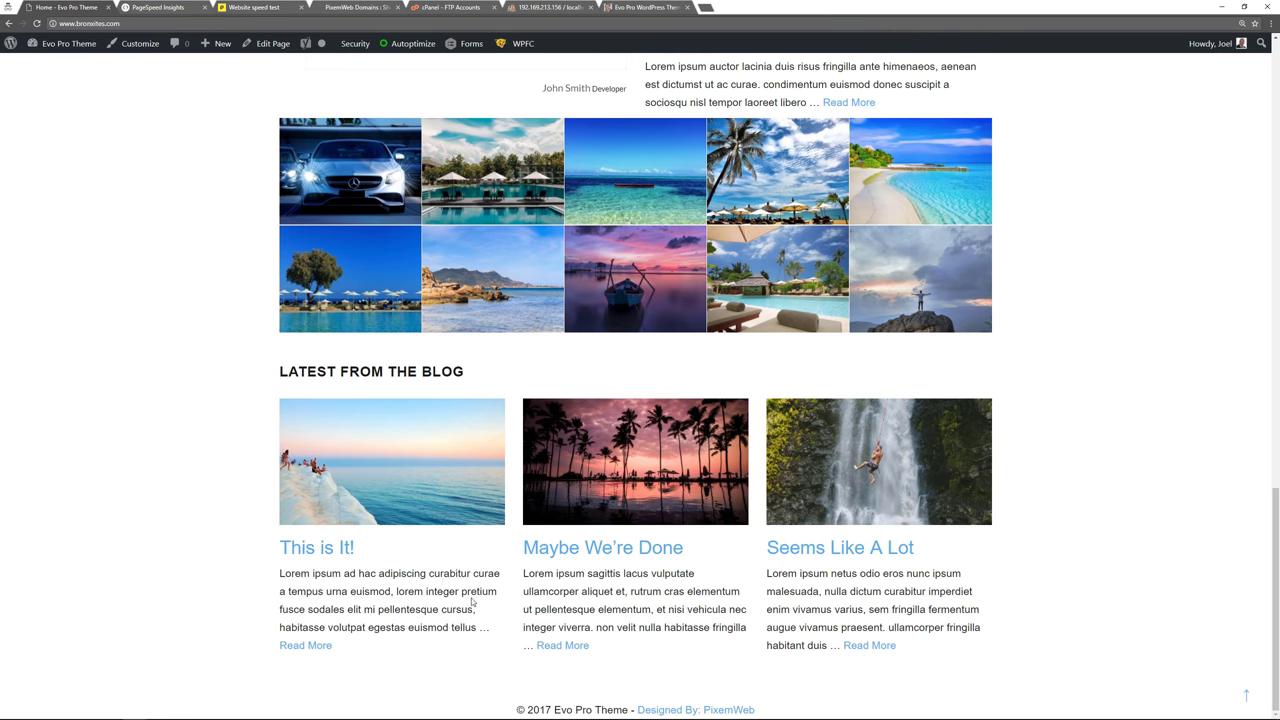
pyautogui.scroll(20, 626, 588)
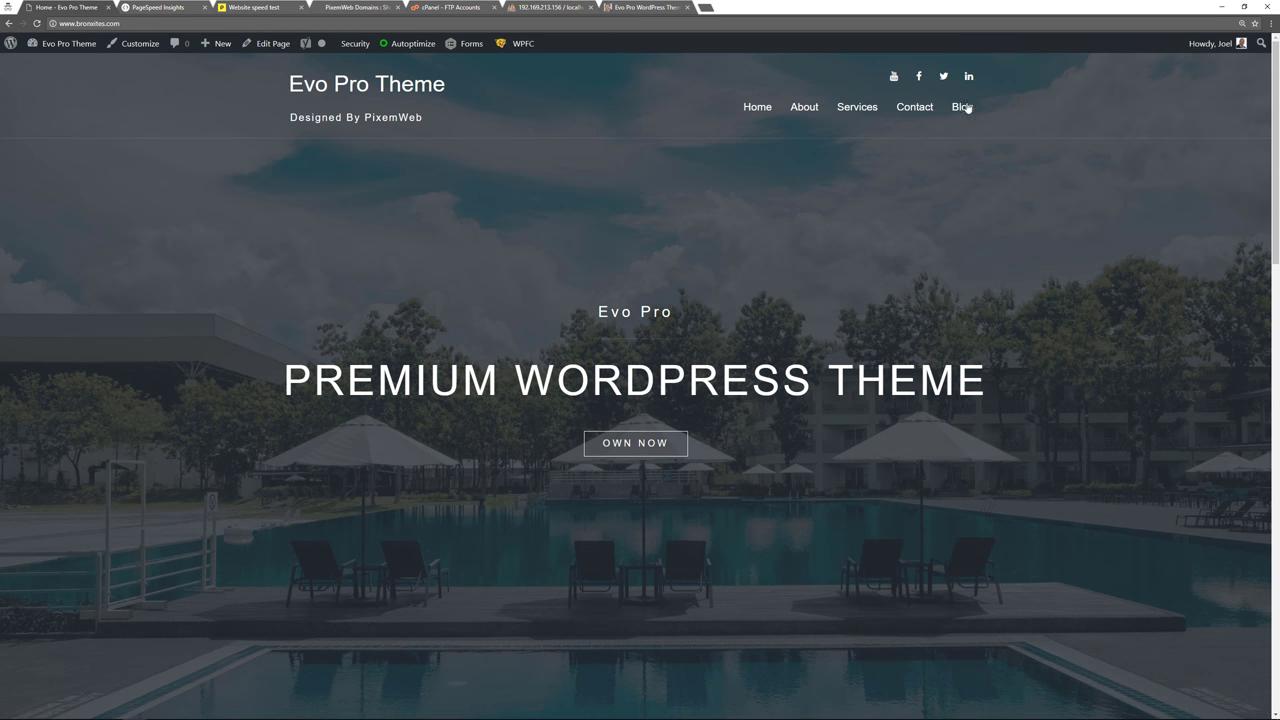
pyautogui.click(960, 107)
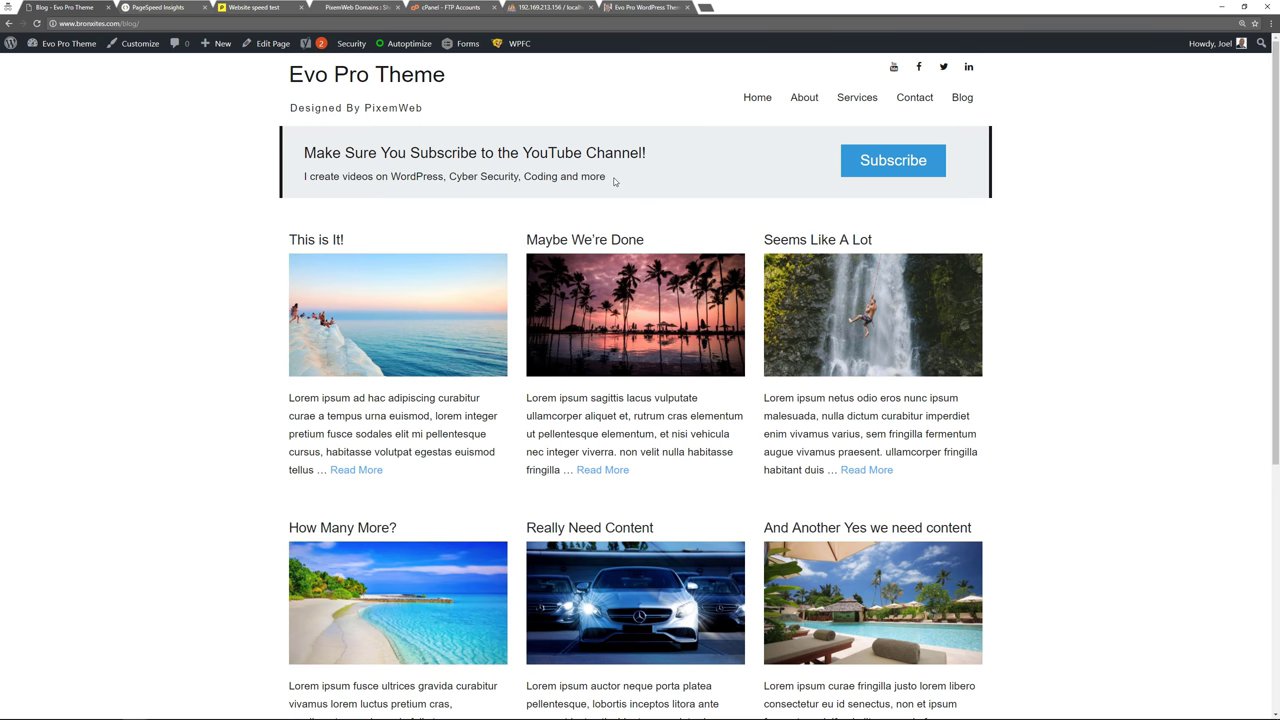
# - Add a Soliloquy slider widget to the Blog Roll Centered Full Width area in the Customizer
pyautogui.click(135, 43)
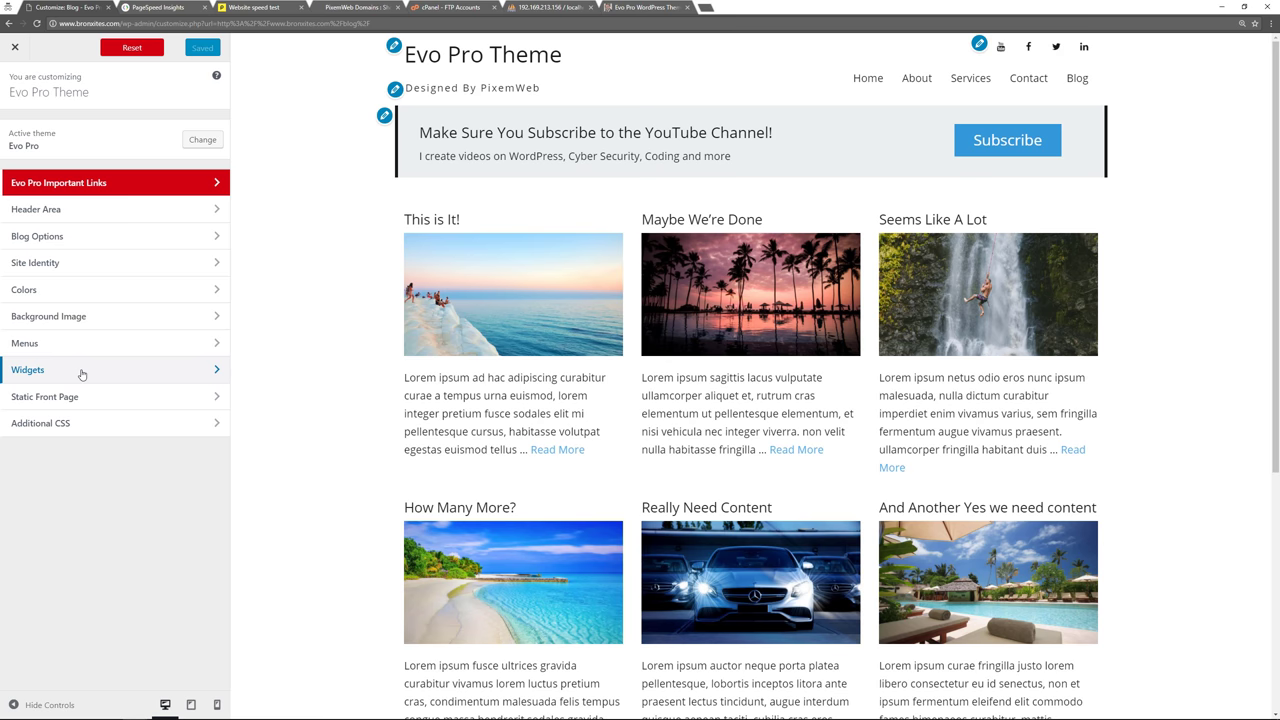
pyautogui.click(82, 372)
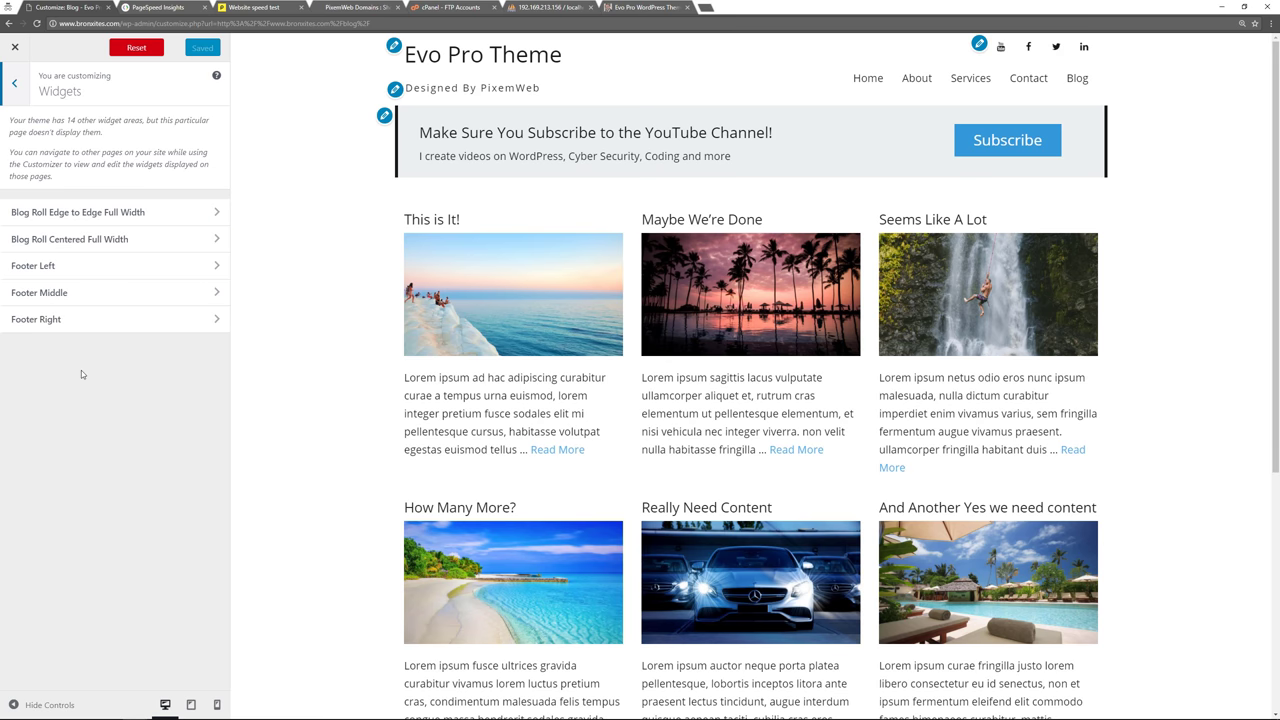
pyautogui.click(166, 240)
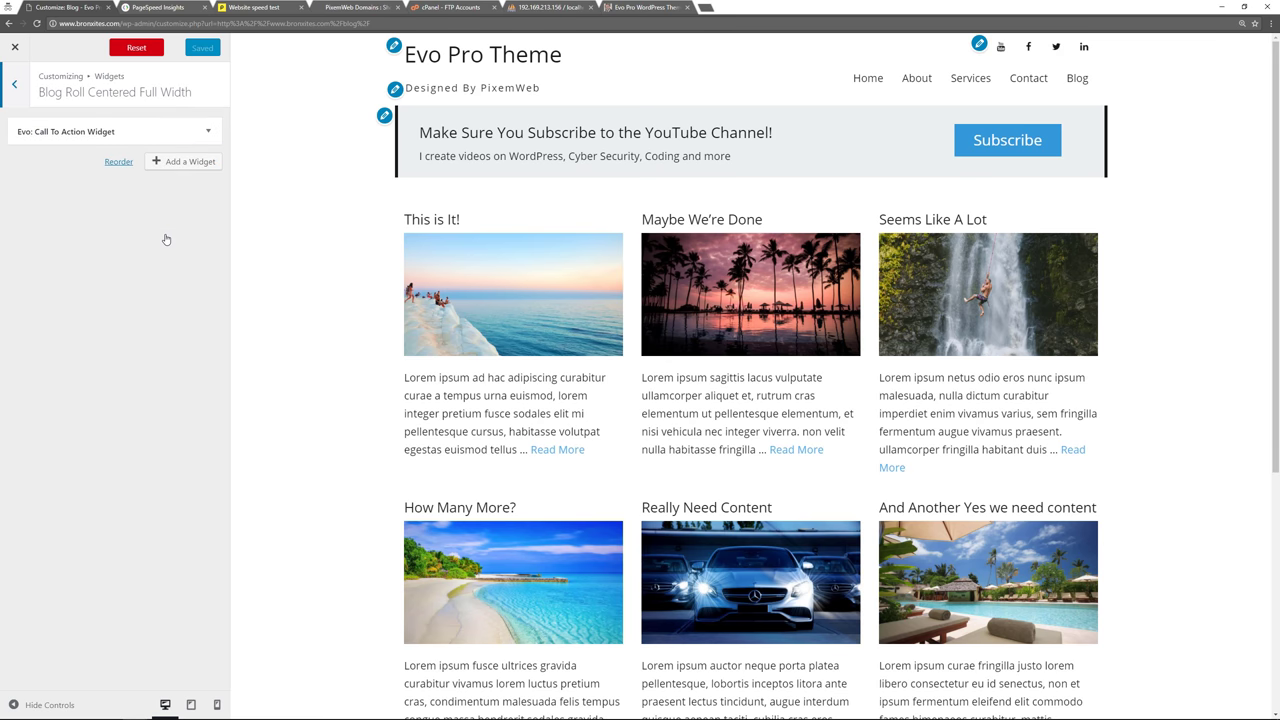
pyautogui.click(186, 162)
pyautogui.scroll(-10, 310, 390)
pyautogui.click(300, 620)
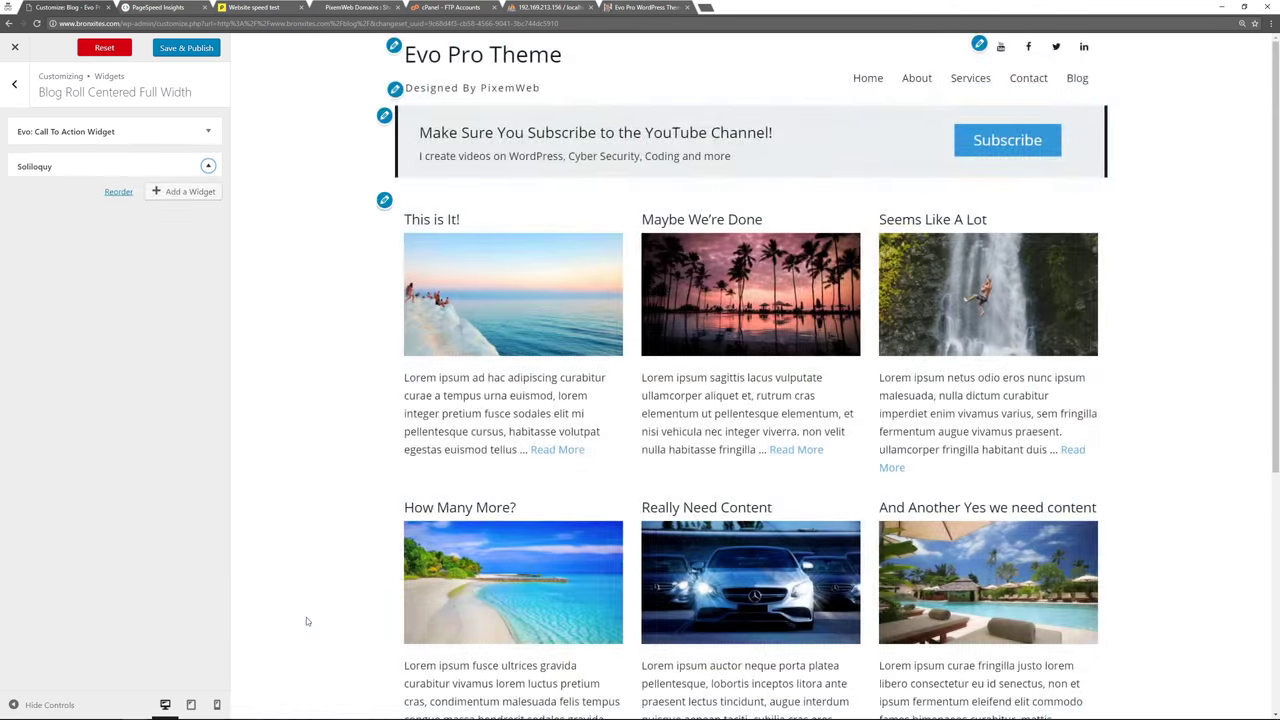
# - Remove the Call To Action widget, publish the changes and close the Customizer
pyautogui.click(207, 134)
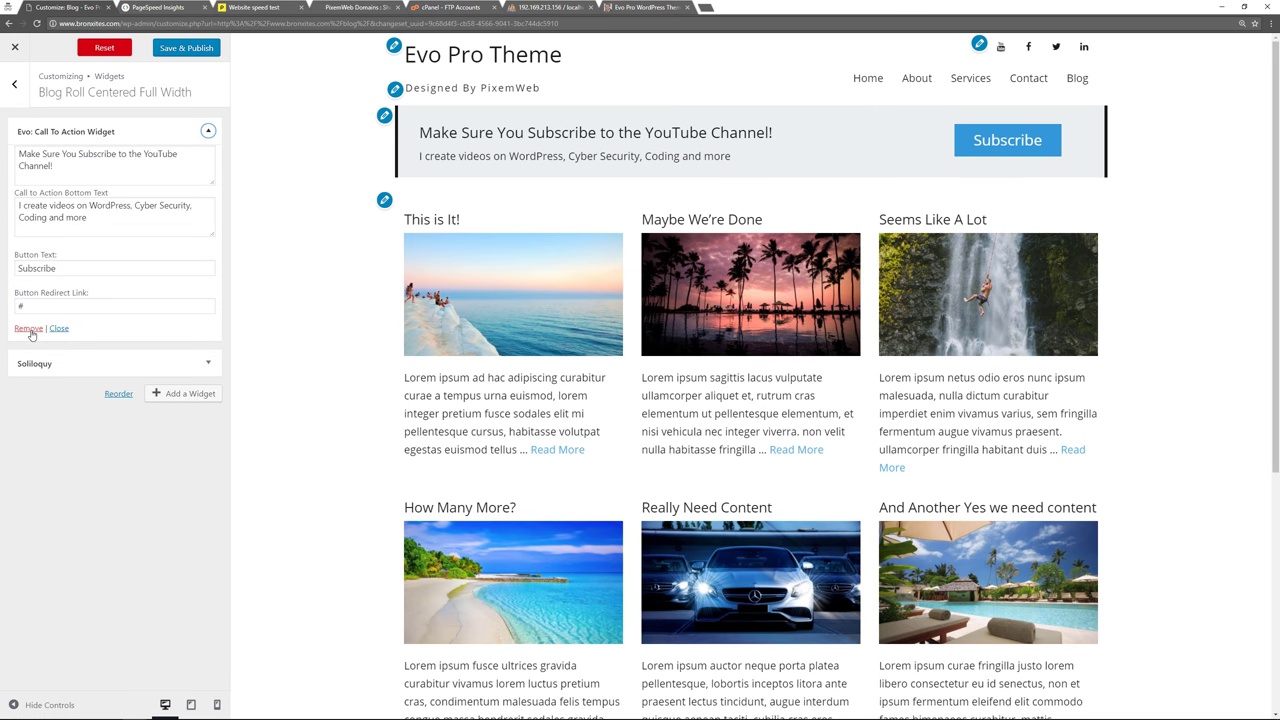
pyautogui.click(29, 329)
pyautogui.click(192, 49)
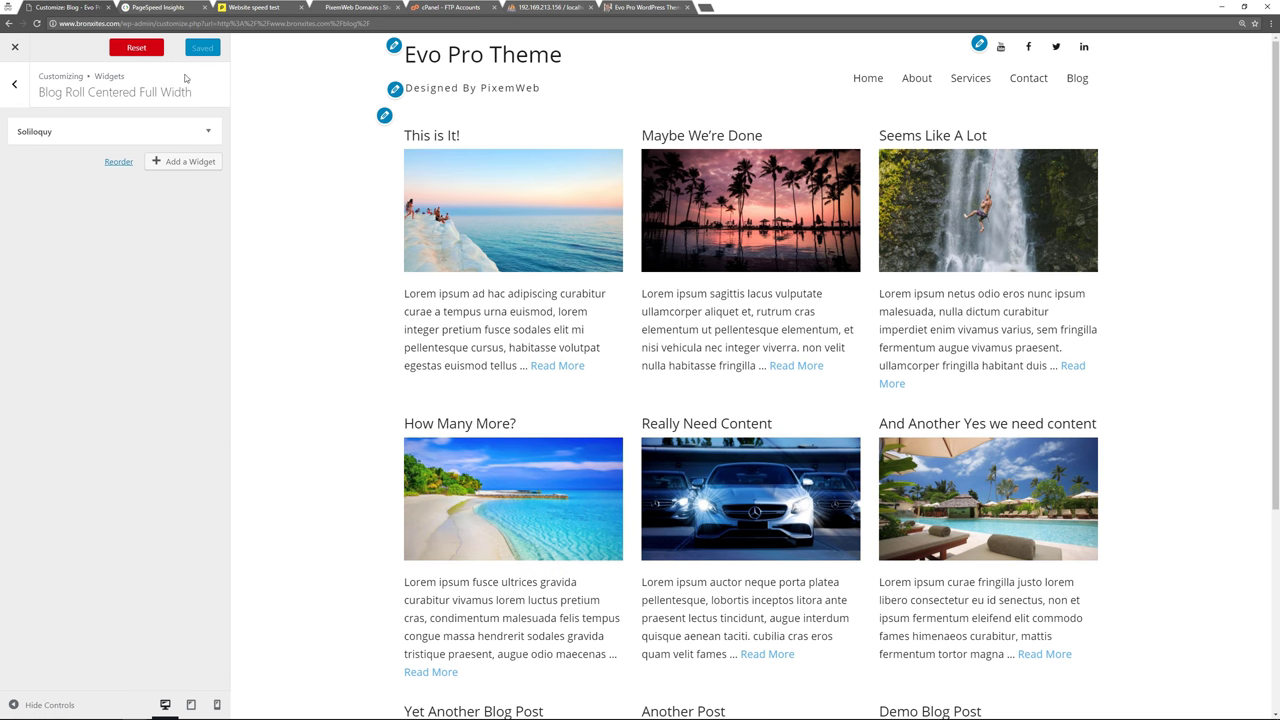
pyautogui.click(15, 46)
# - Advance the new Soliloquy slider through five images and scroll the blog page
pyautogui.click(975, 283)
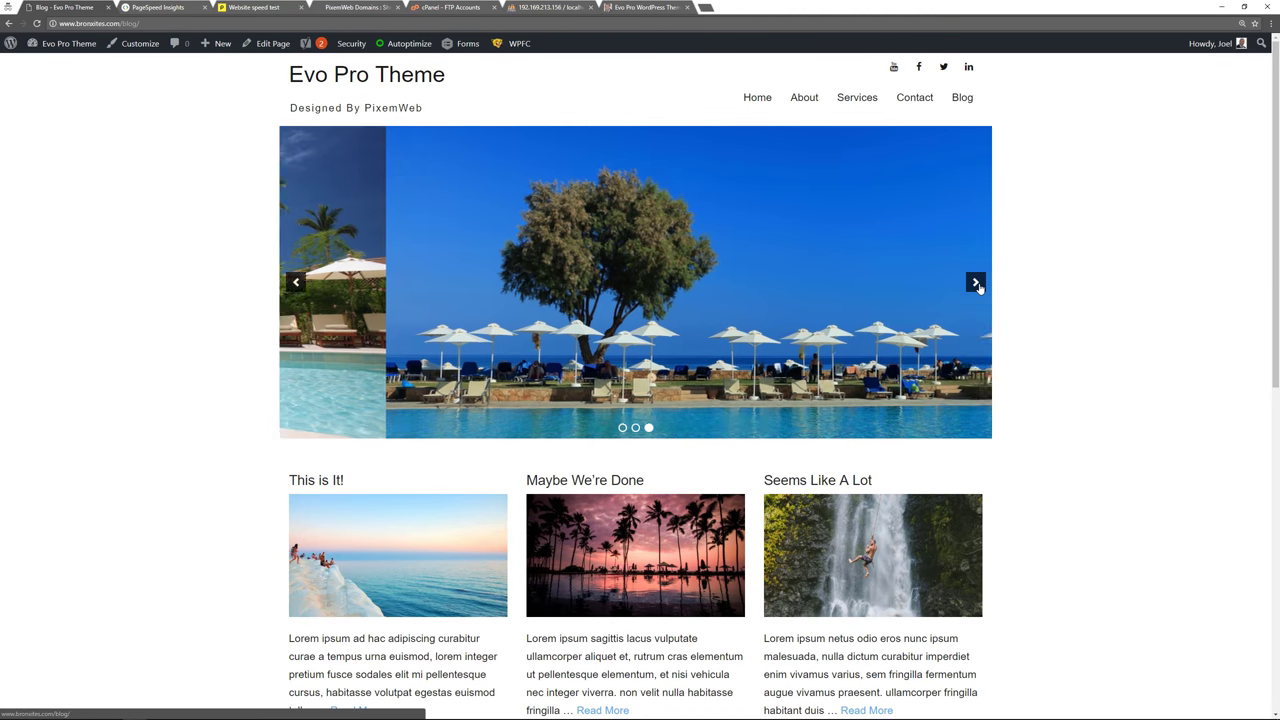
pyautogui.click(976, 284)
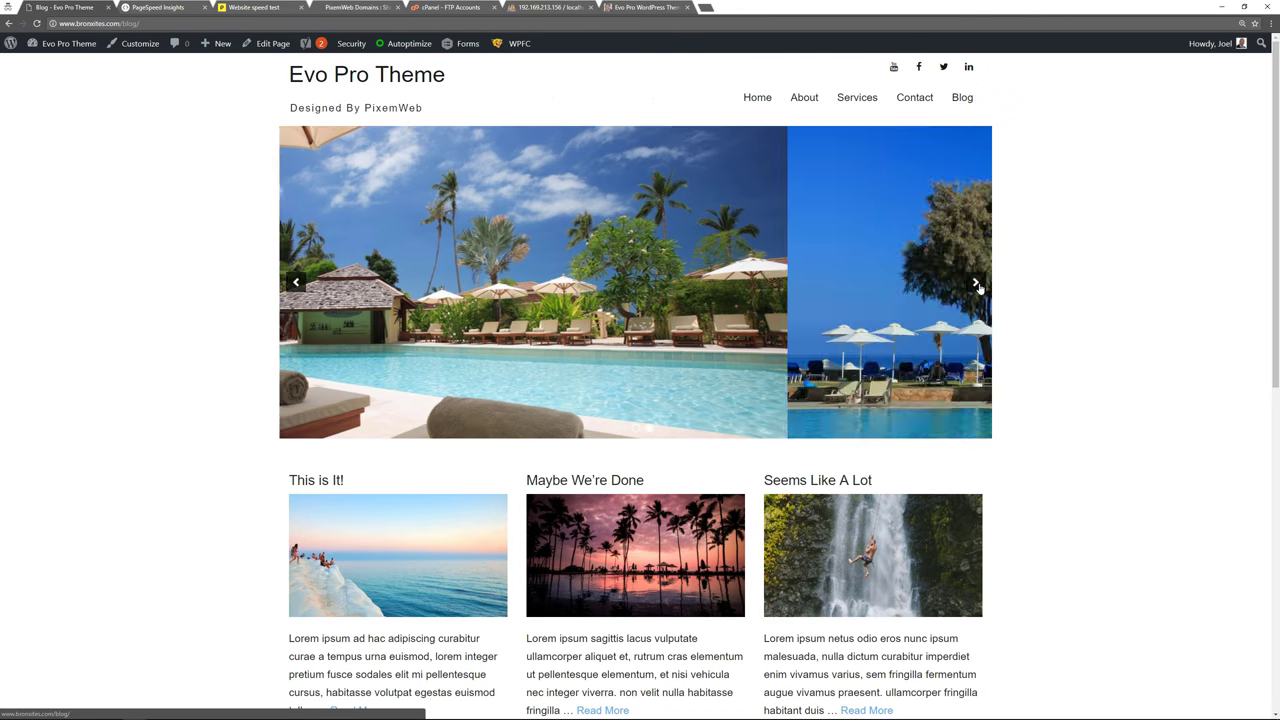
pyautogui.click(976, 284)
pyautogui.click(976, 284)
pyautogui.click(976, 284)
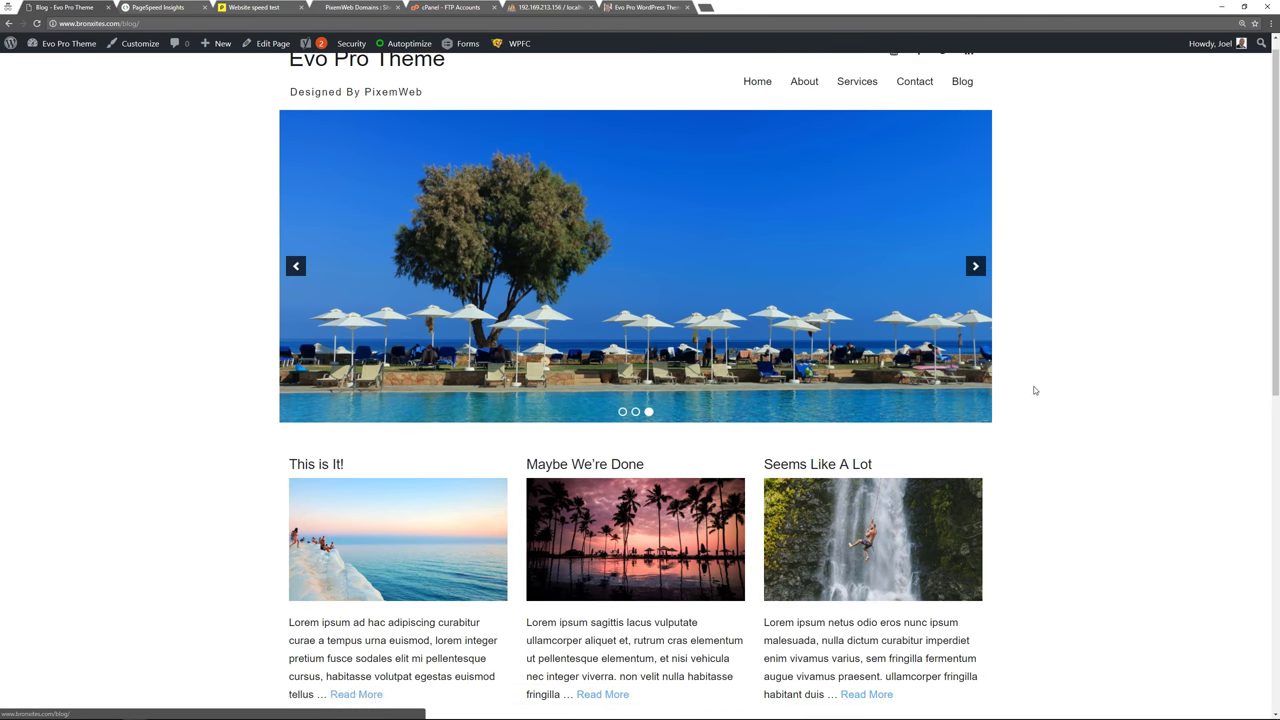
pyautogui.scroll(-3, 263, 297)
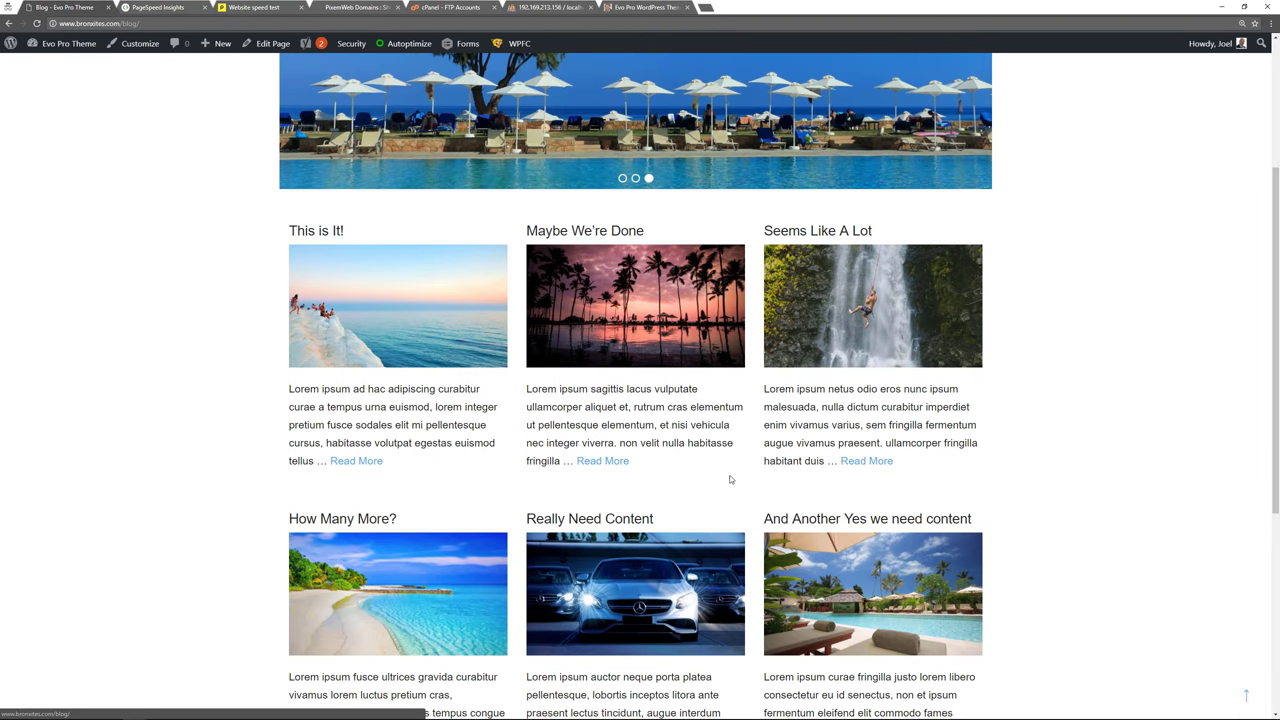
pyautogui.scroll(-4, 730, 480)
pyautogui.scroll(3, 772, 516)
pyautogui.scroll(3, 772, 516)
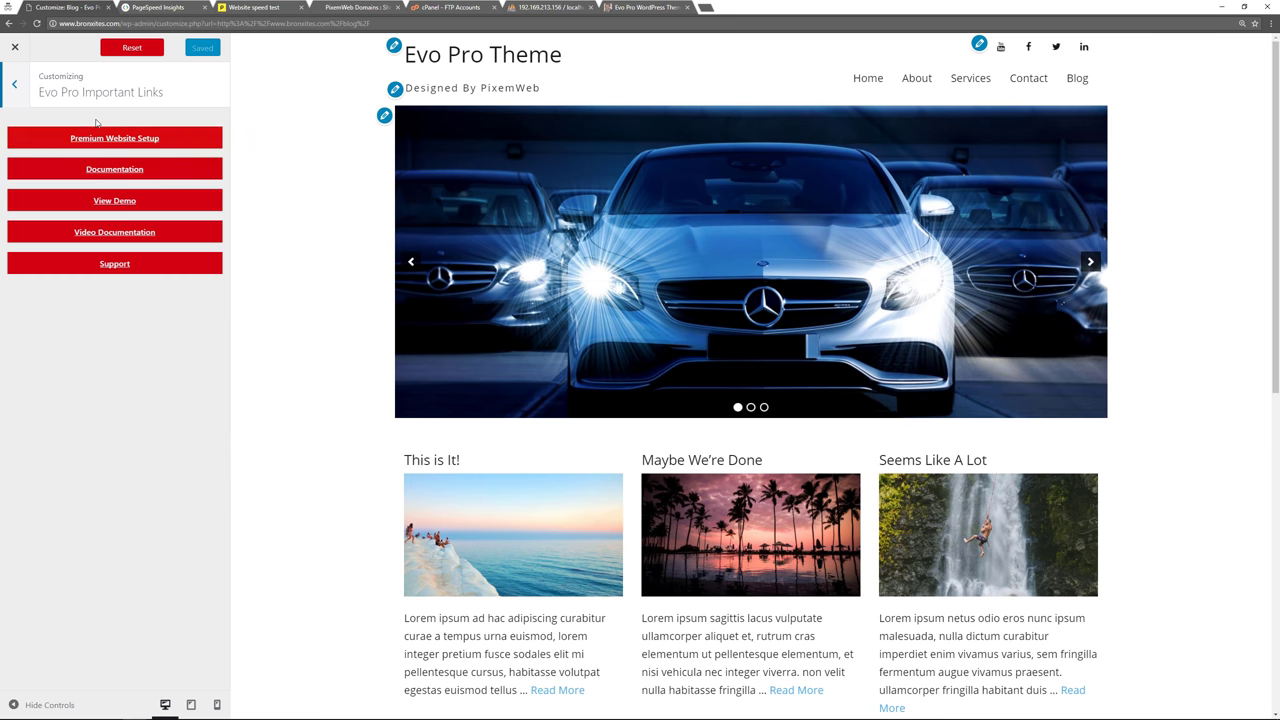
# - Look through the Header Area, Blog Options and Site Identity customizer sections
pyautogui.click(17, 86)
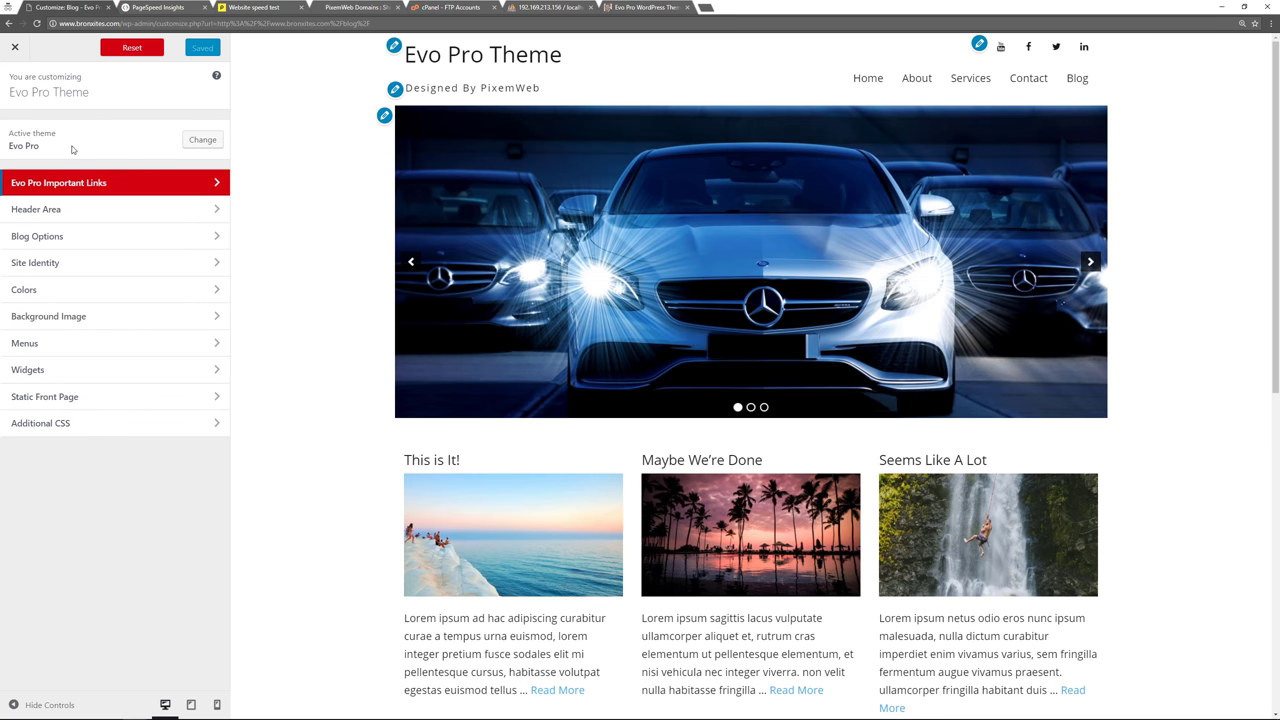
pyautogui.click(97, 208)
pyautogui.click(14, 83)
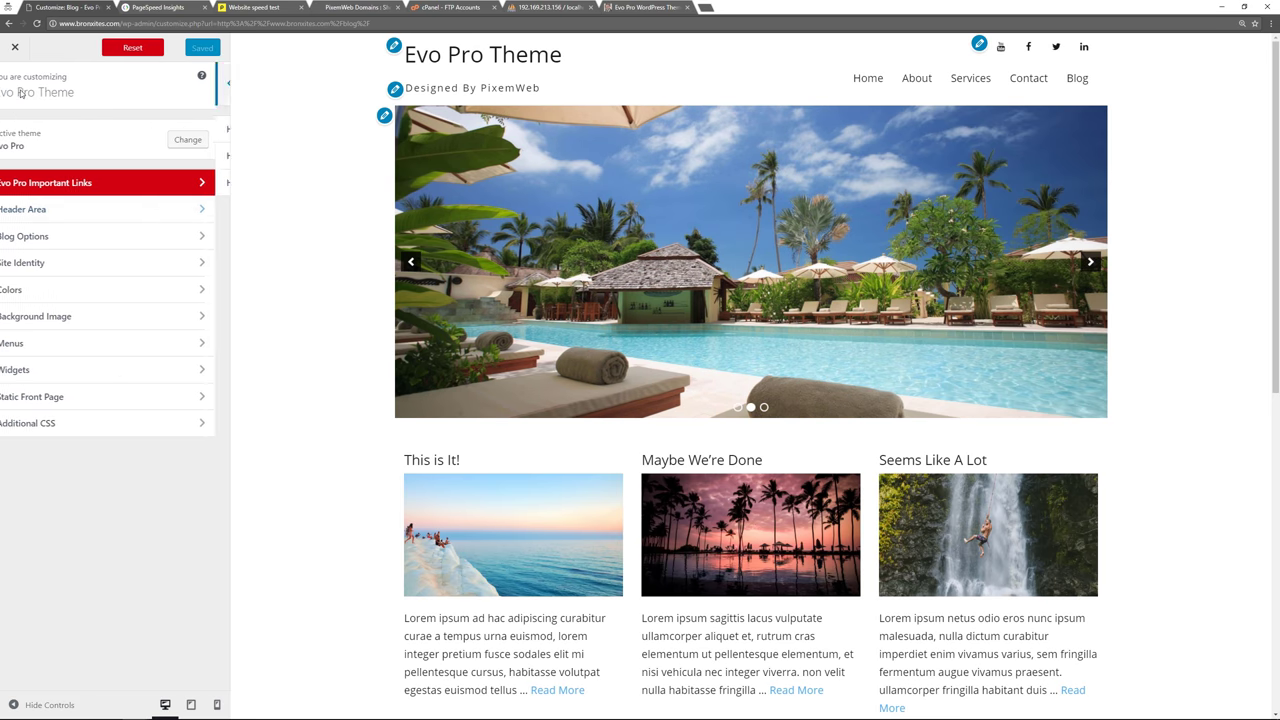
pyautogui.click(105, 236)
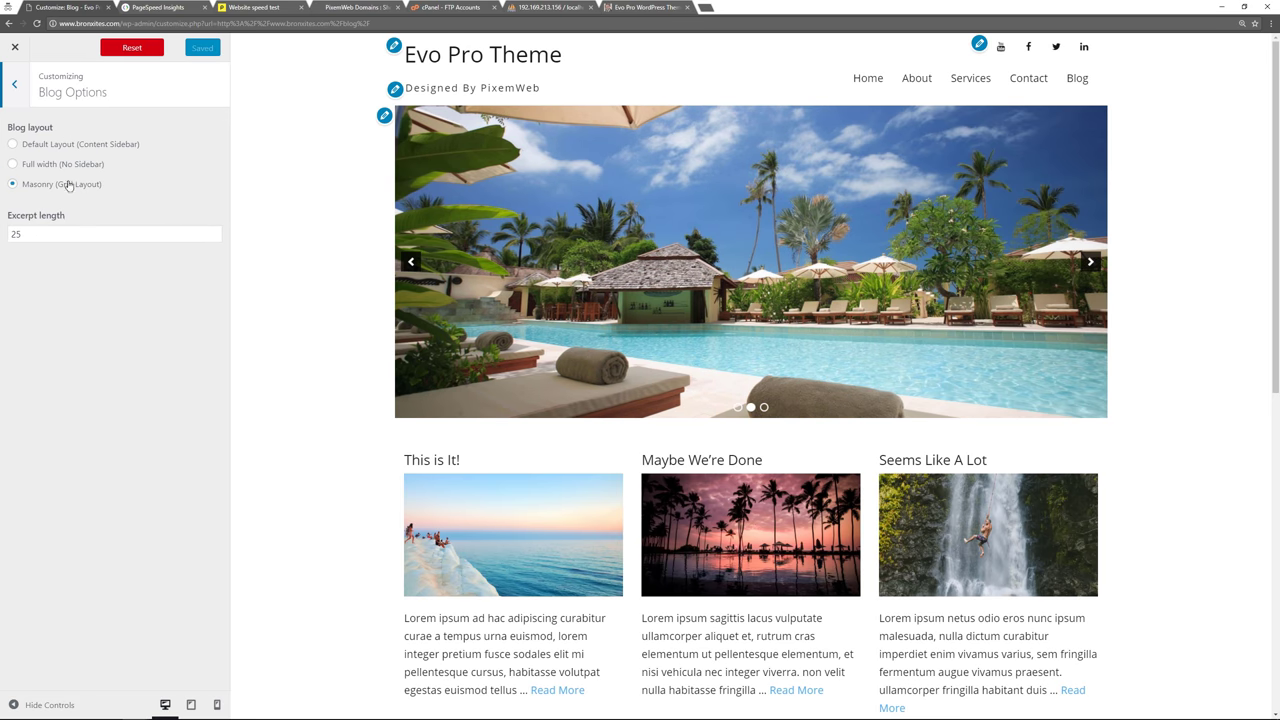
pyautogui.click(17, 90)
pyautogui.click(72, 262)
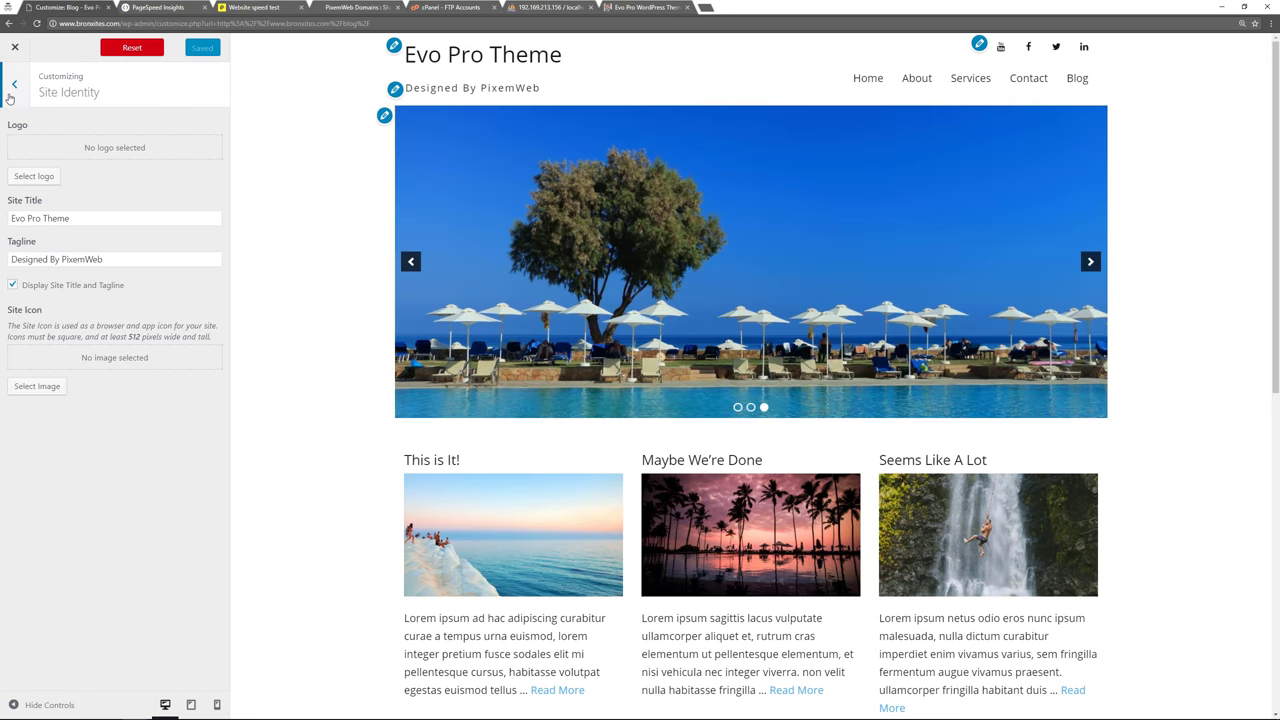
pyautogui.click(12, 96)
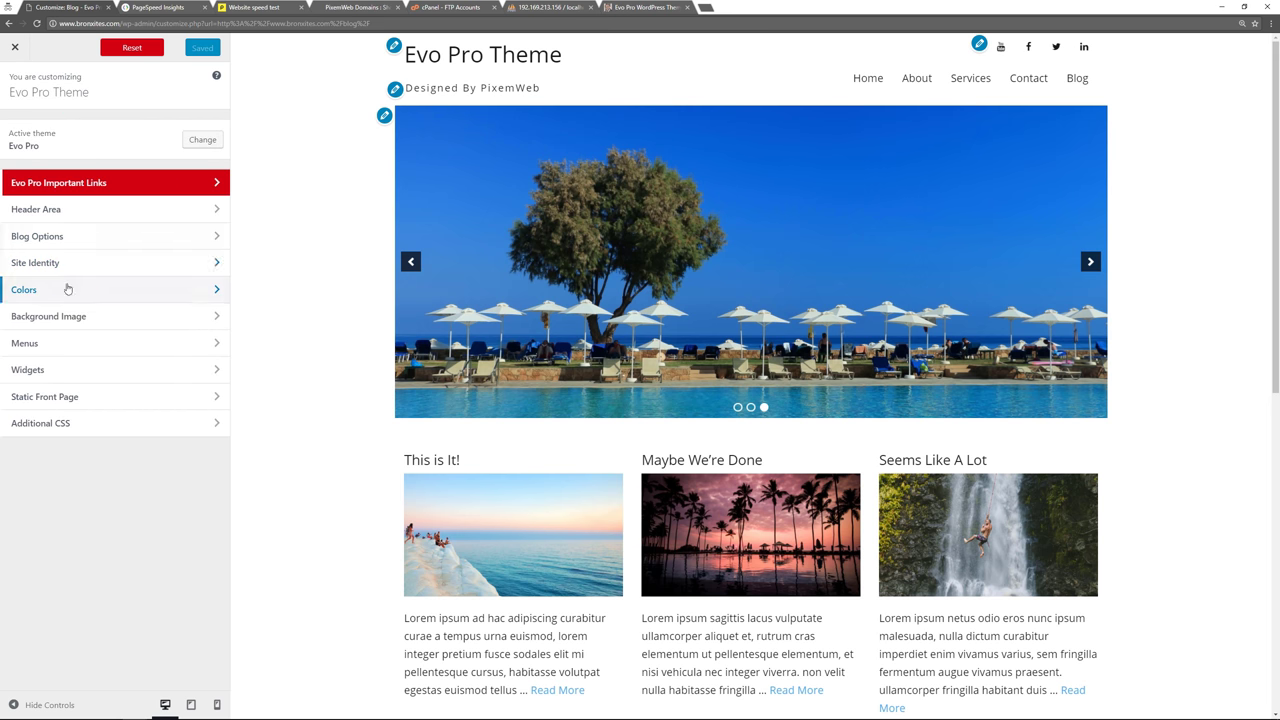
# - Look through Background Image, Menus, Widgets, Static Front Page and Additional CSS sections
pyautogui.click(71, 315)
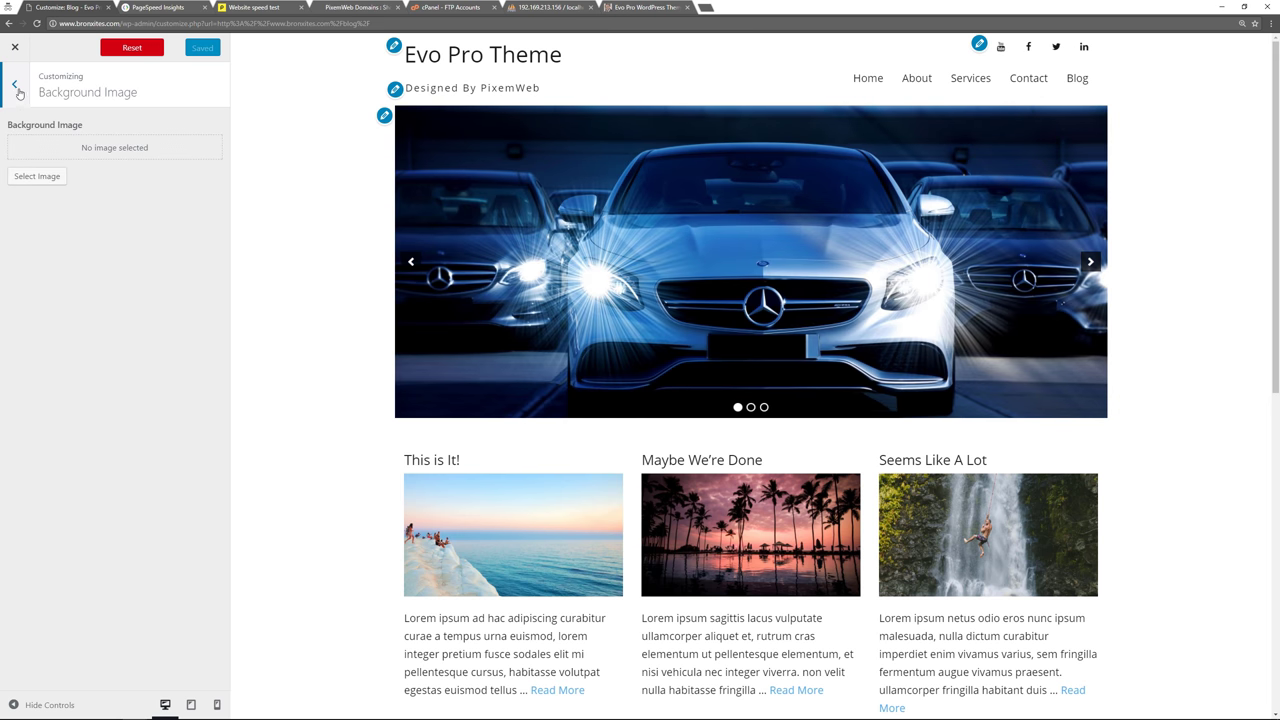
pyautogui.click(14, 86)
pyautogui.click(90, 343)
pyautogui.click(14, 86)
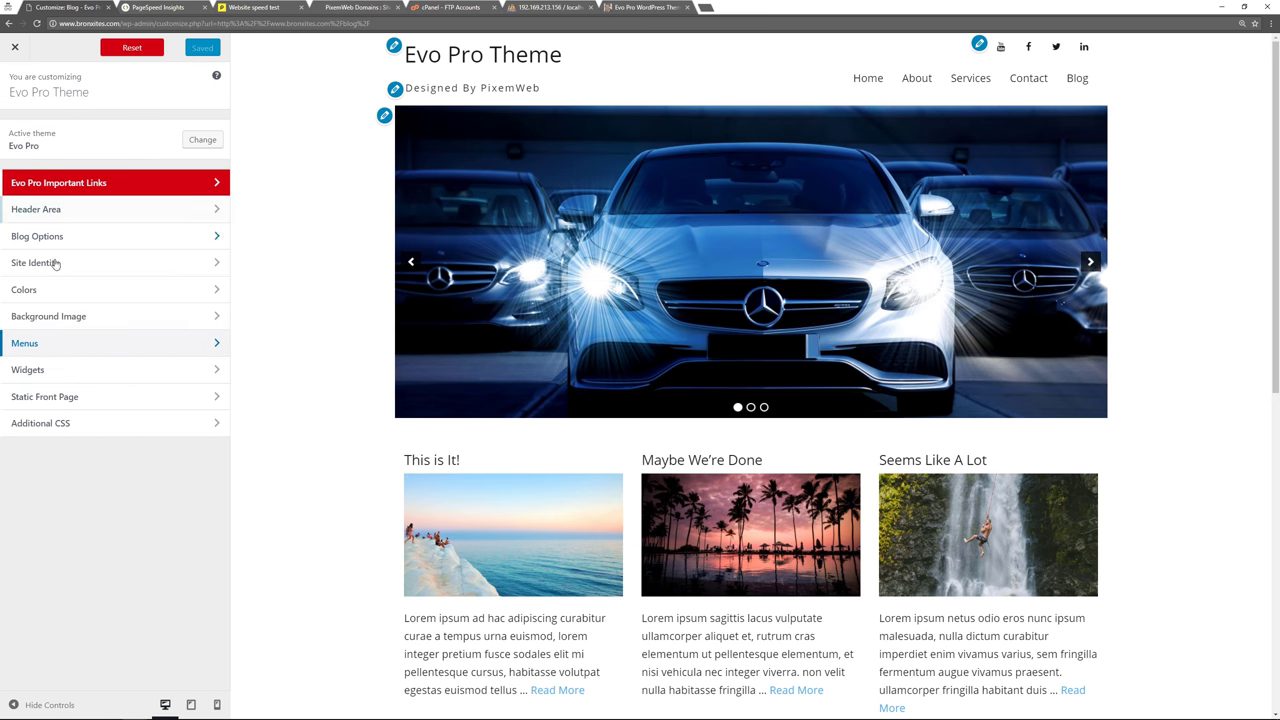
pyautogui.click(60, 369)
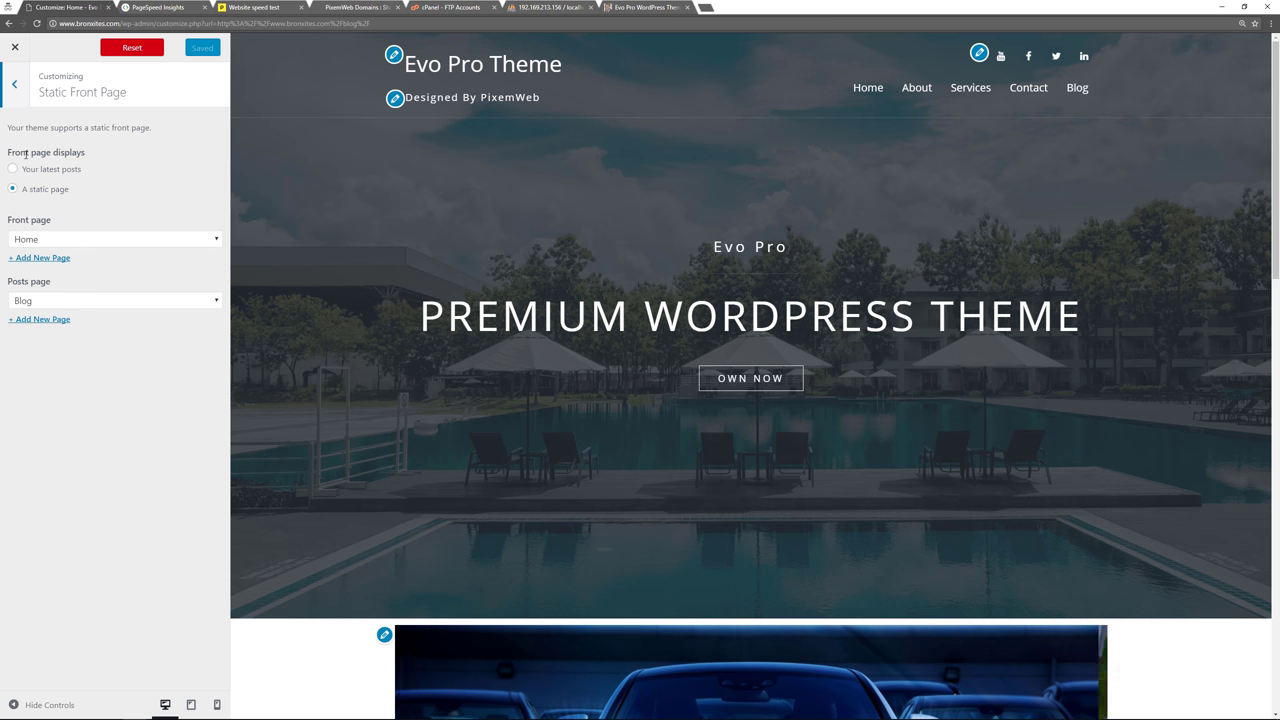
pyautogui.click(14, 86)
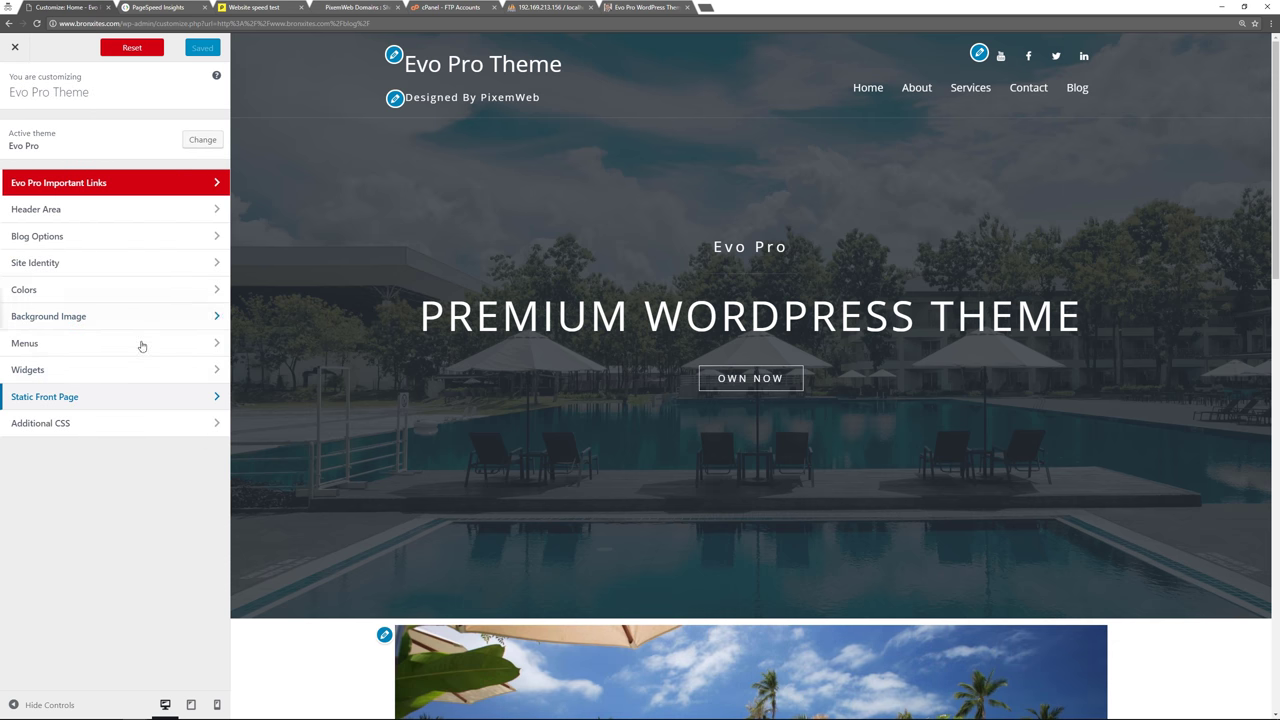
pyautogui.click(111, 426)
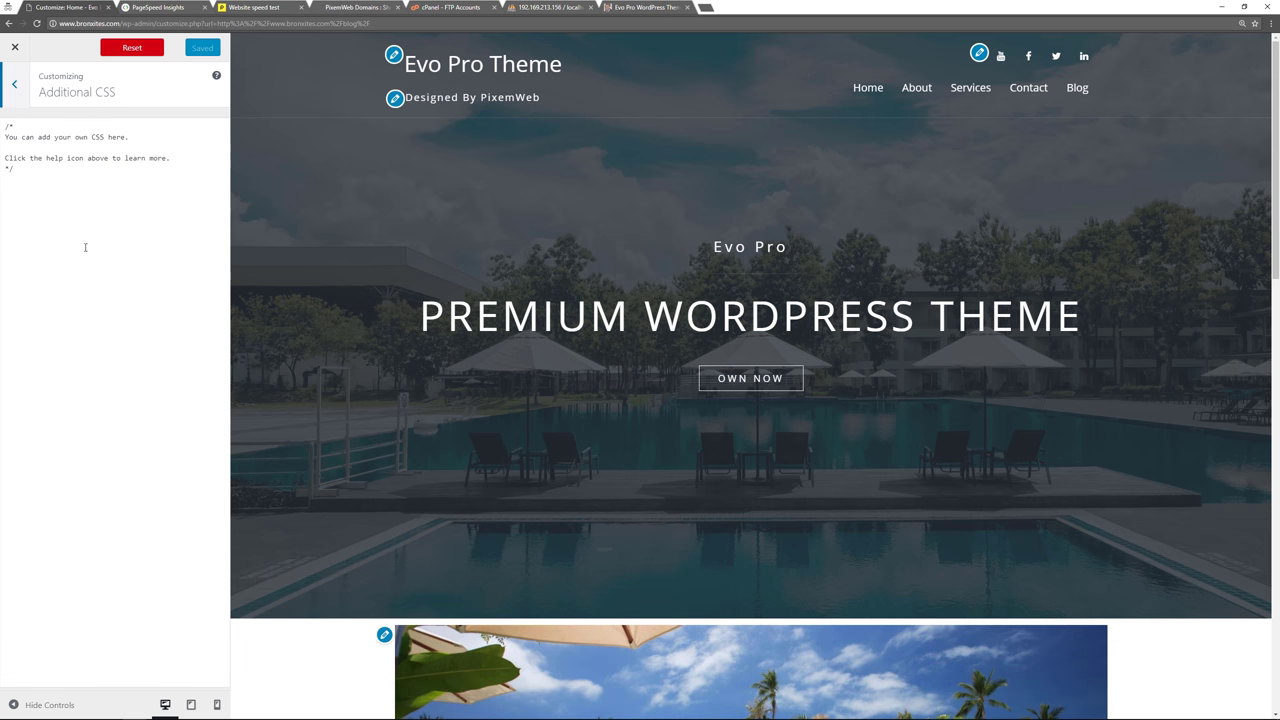
pyautogui.click(14, 86)
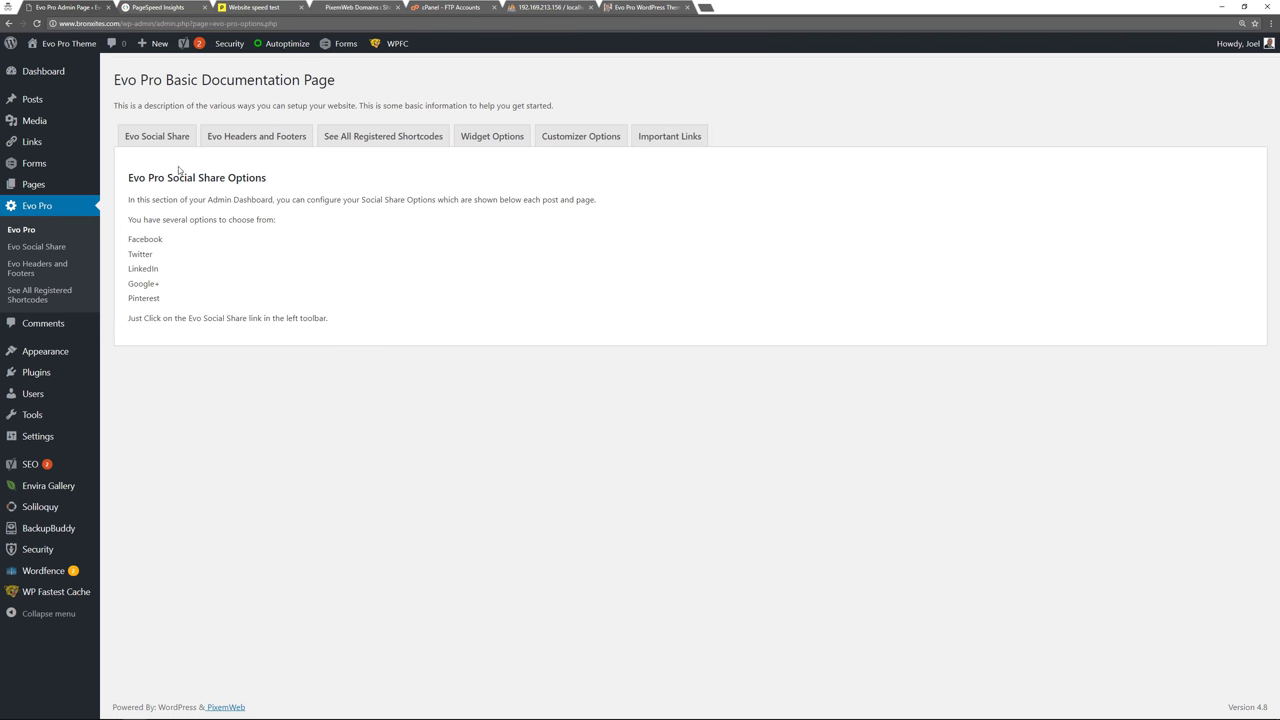
# - Browse the Headers and Footers, Shortcodes, Widget Options, Customizer Options and Important Links documentation tabs
pyautogui.click(249, 134)
pyautogui.click(383, 137)
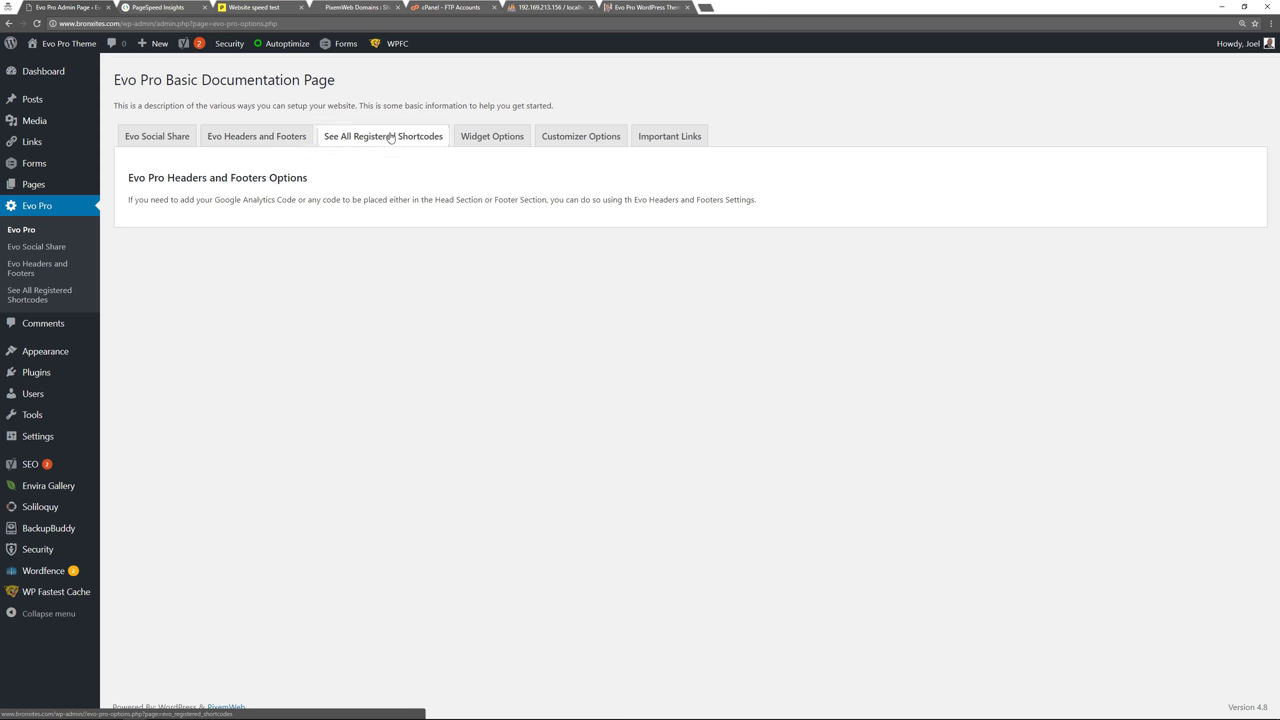
pyautogui.click(483, 142)
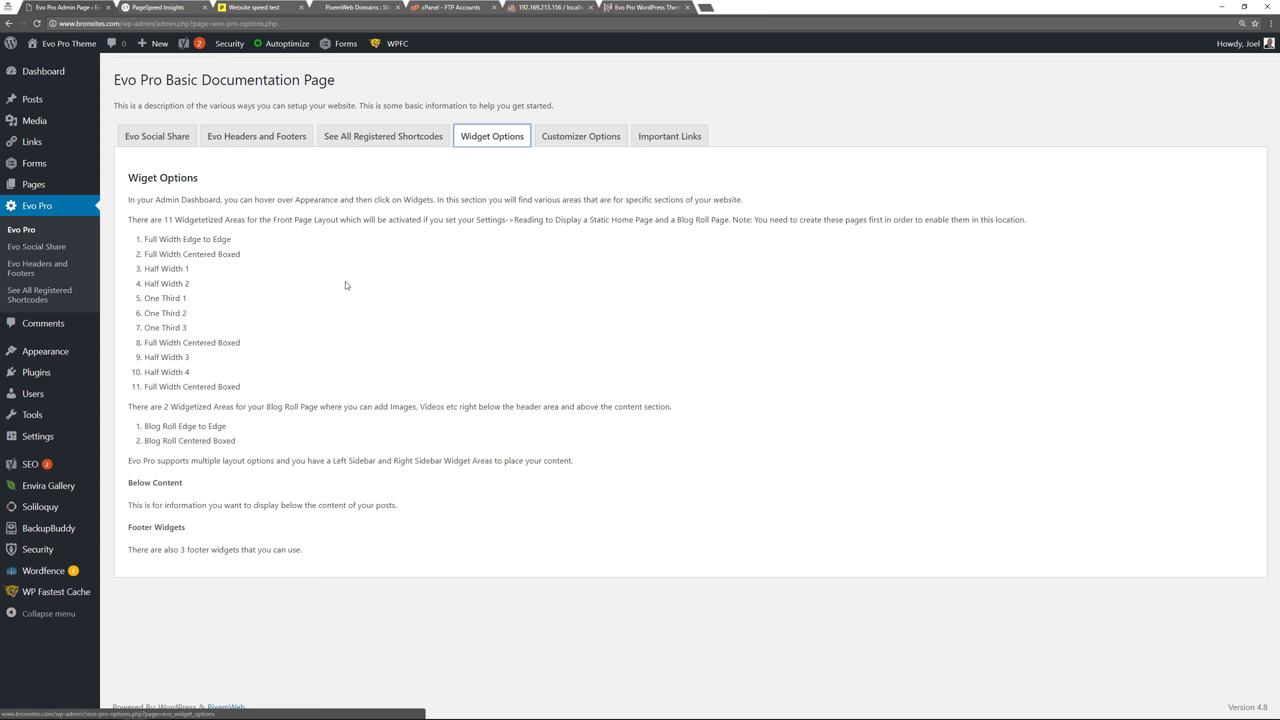
pyautogui.click(582, 140)
pyautogui.click(669, 141)
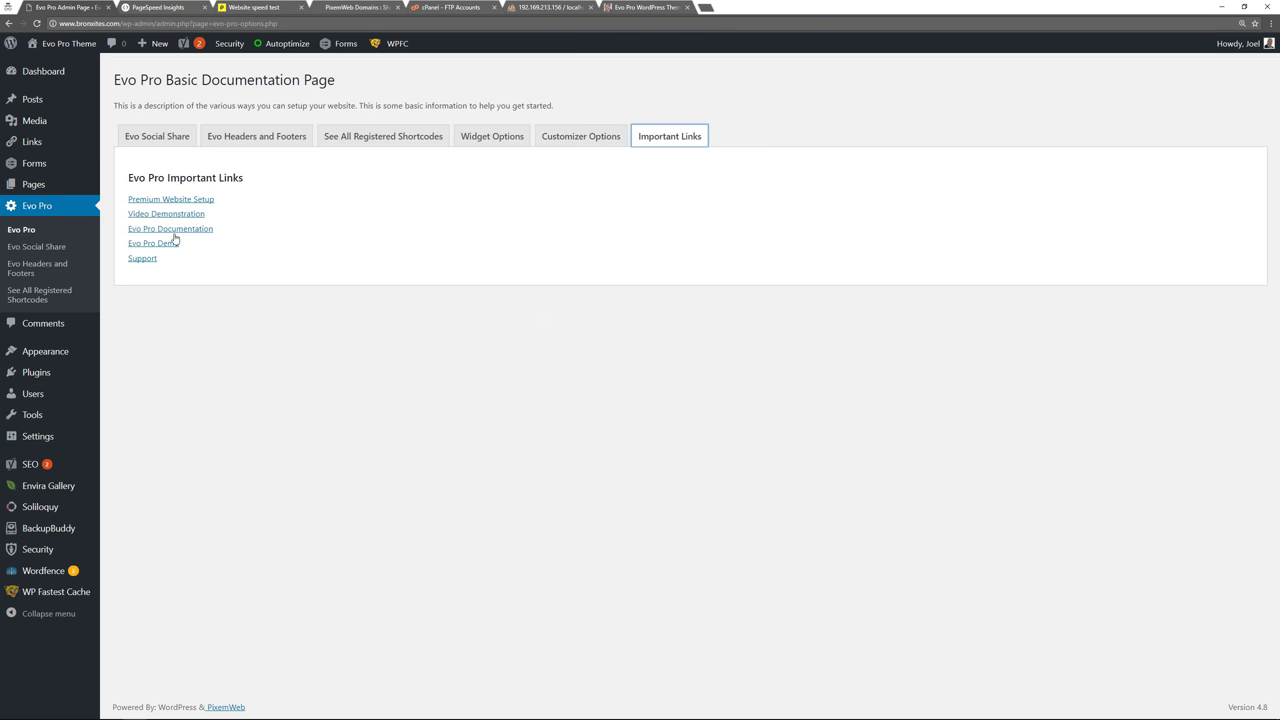
# - View the list of all registered shortcodes, then go to the site homepage
pyautogui.click(38, 248)
pyautogui.click(40, 294)
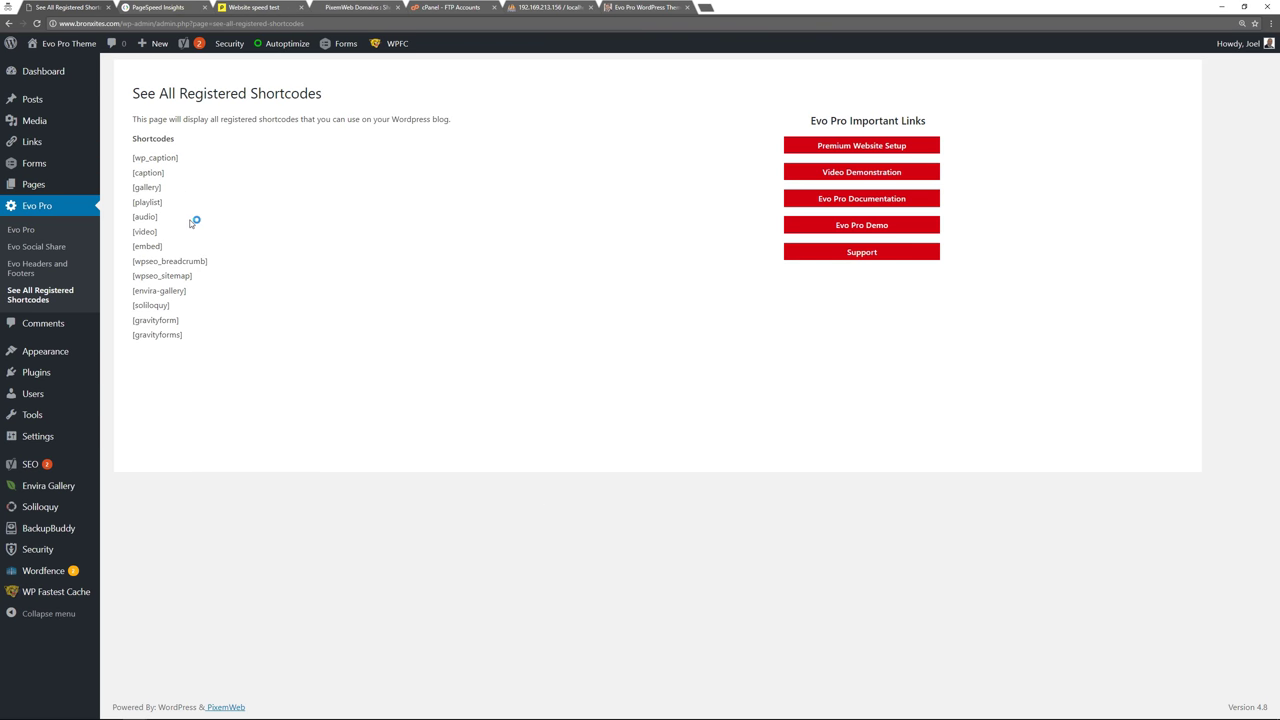
pyautogui.click(69, 43)
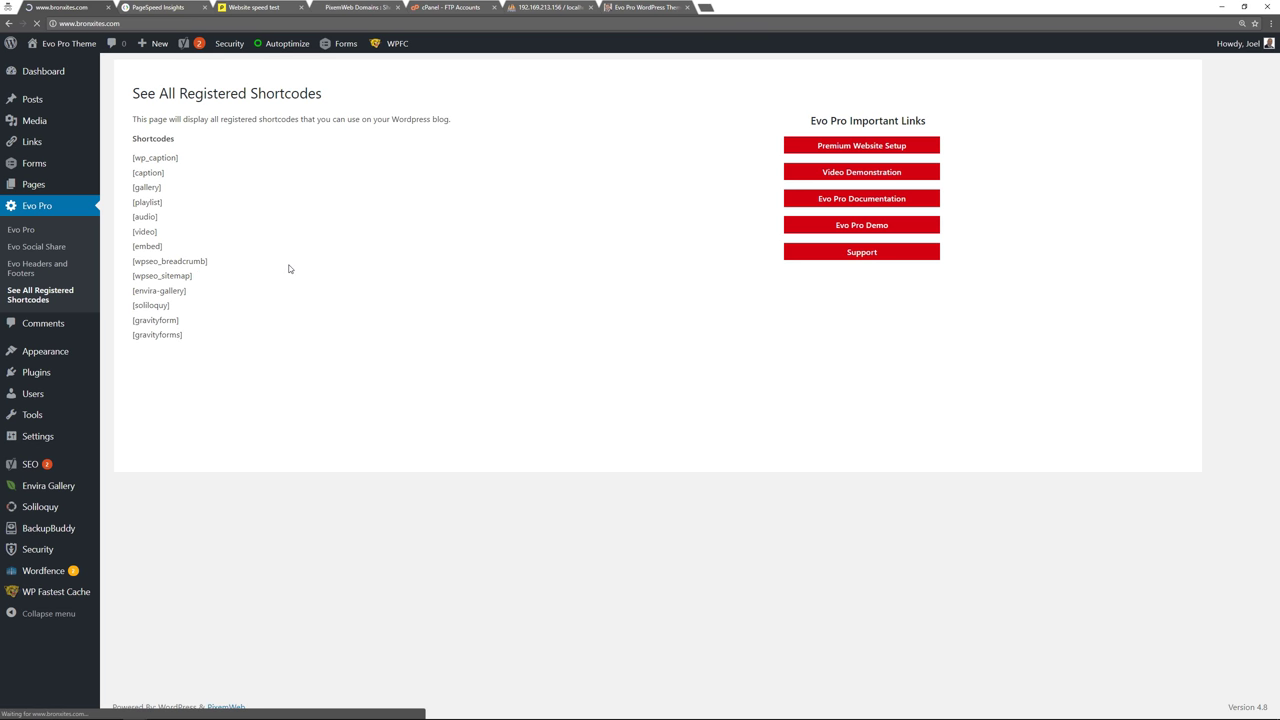
pyautogui.rightClick(149, 395)
# - Open DevTools device emulation and preview the homepage as an iPad Pro
pyautogui.click(172, 510)
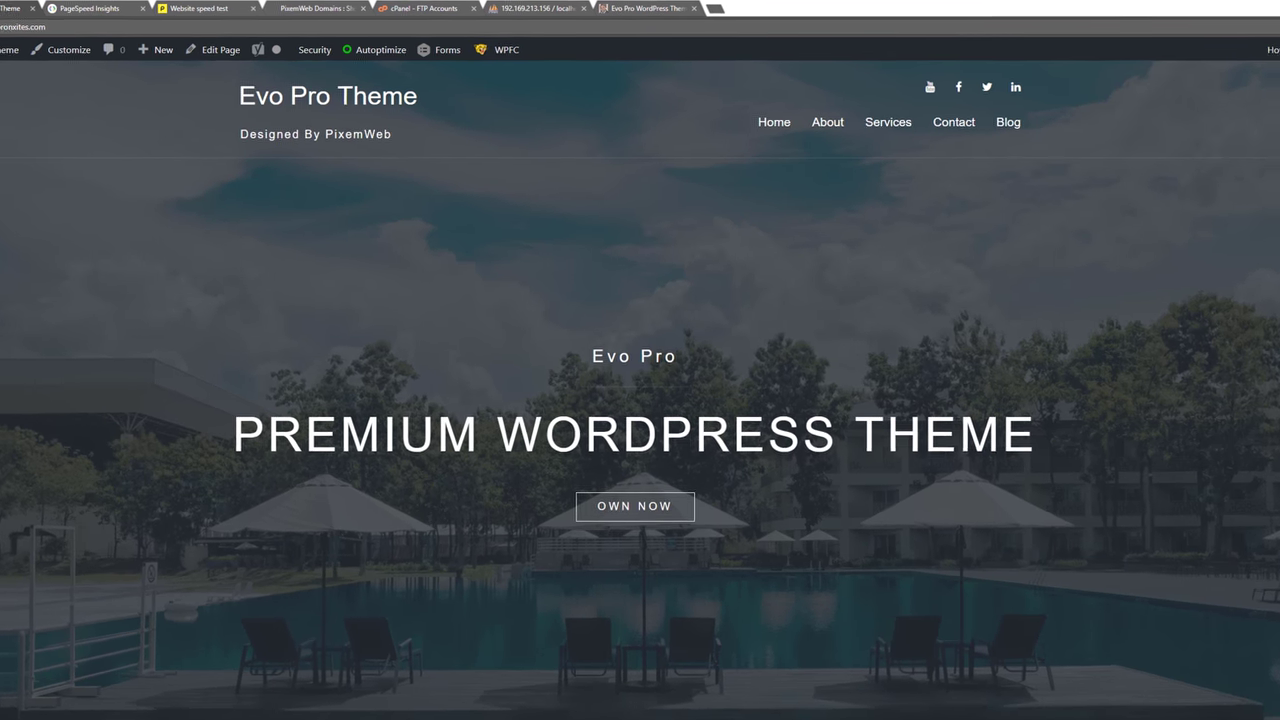
pyautogui.hotkey('ctrl', 'shift', 'm')
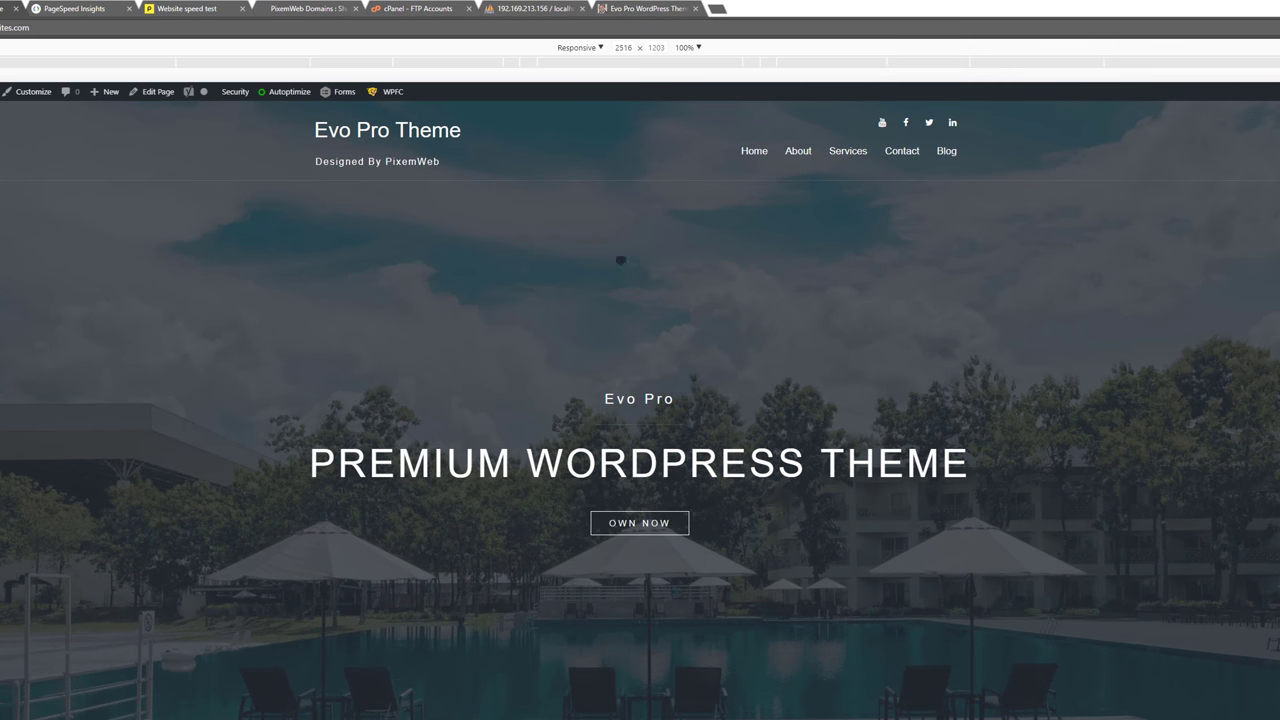
pyautogui.click(597, 50)
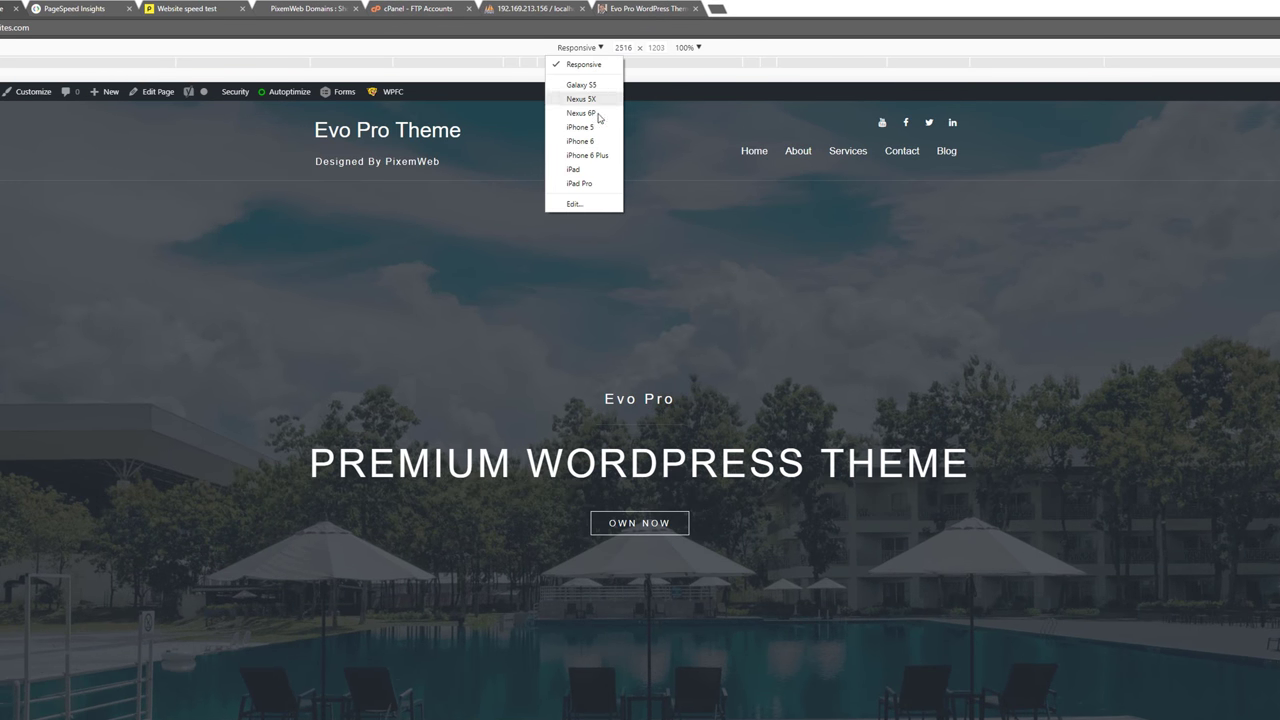
pyautogui.click(582, 184)
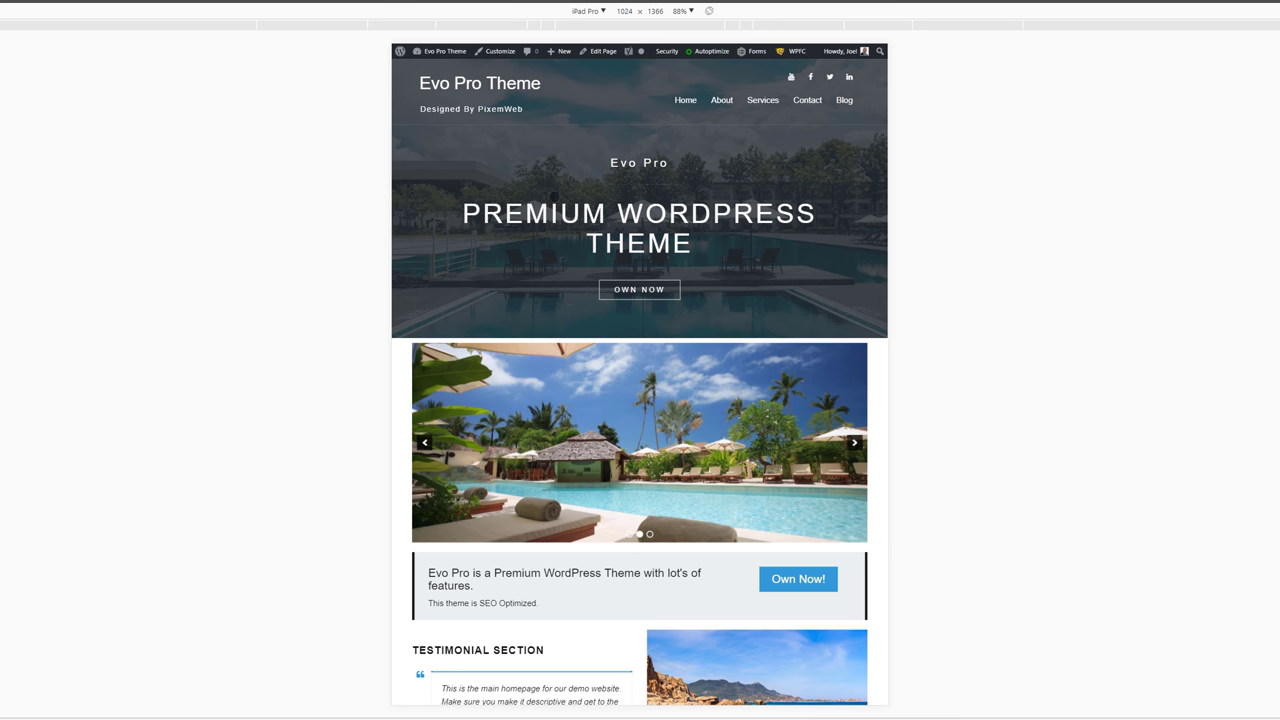
pyautogui.scroll(-6, 540, 330)
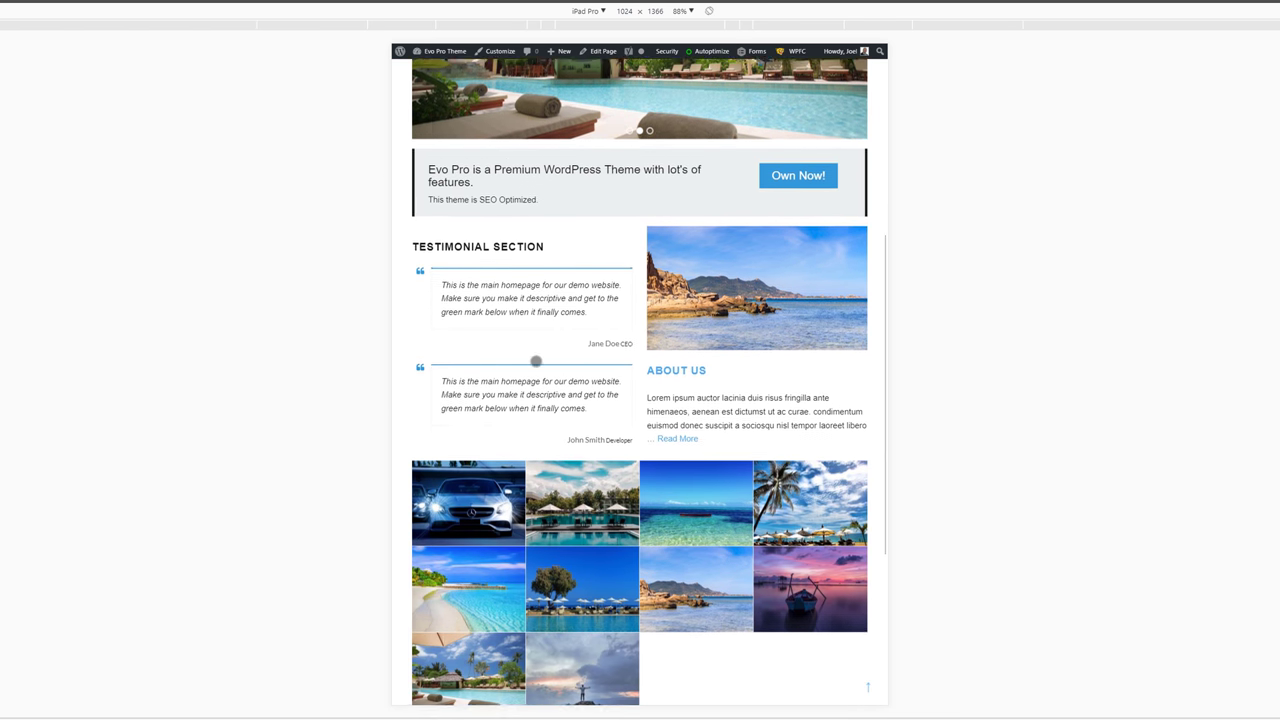
pyautogui.scroll(-2, 483, 453)
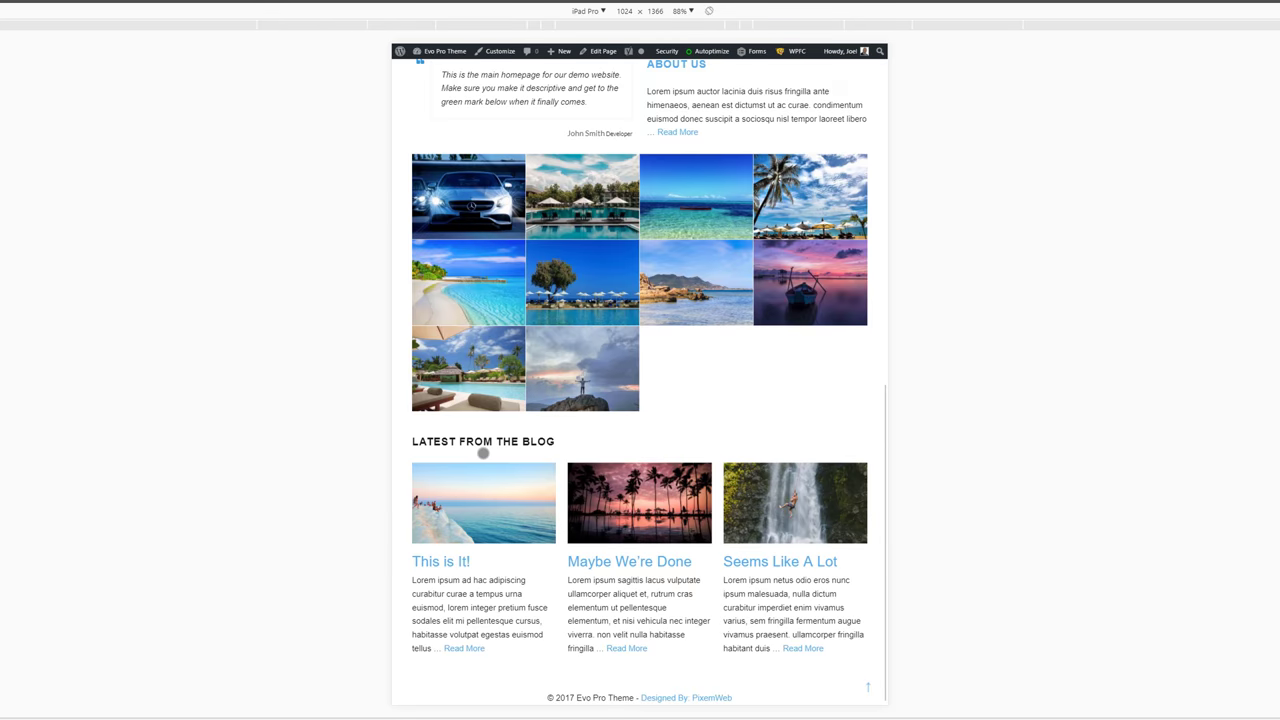
pyautogui.scroll(9, 483, 453)
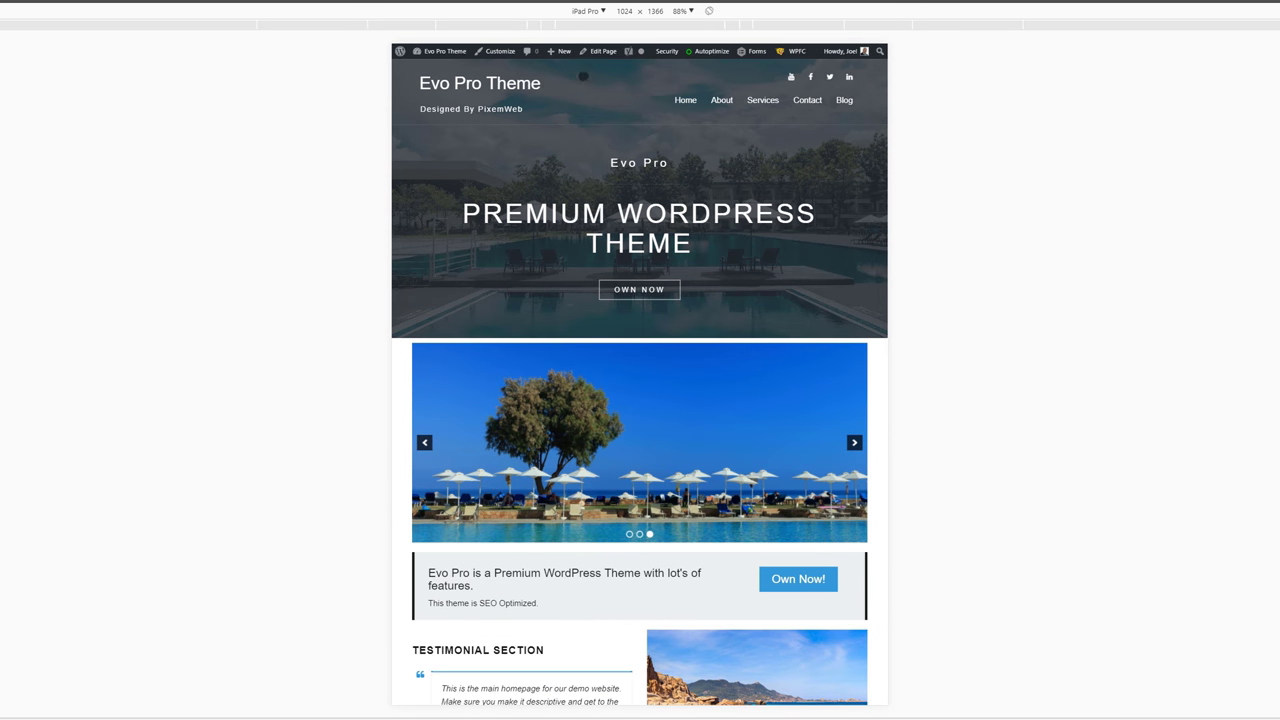
# - Preview and scroll the homepage at iPad size
pyautogui.click(604, 13)
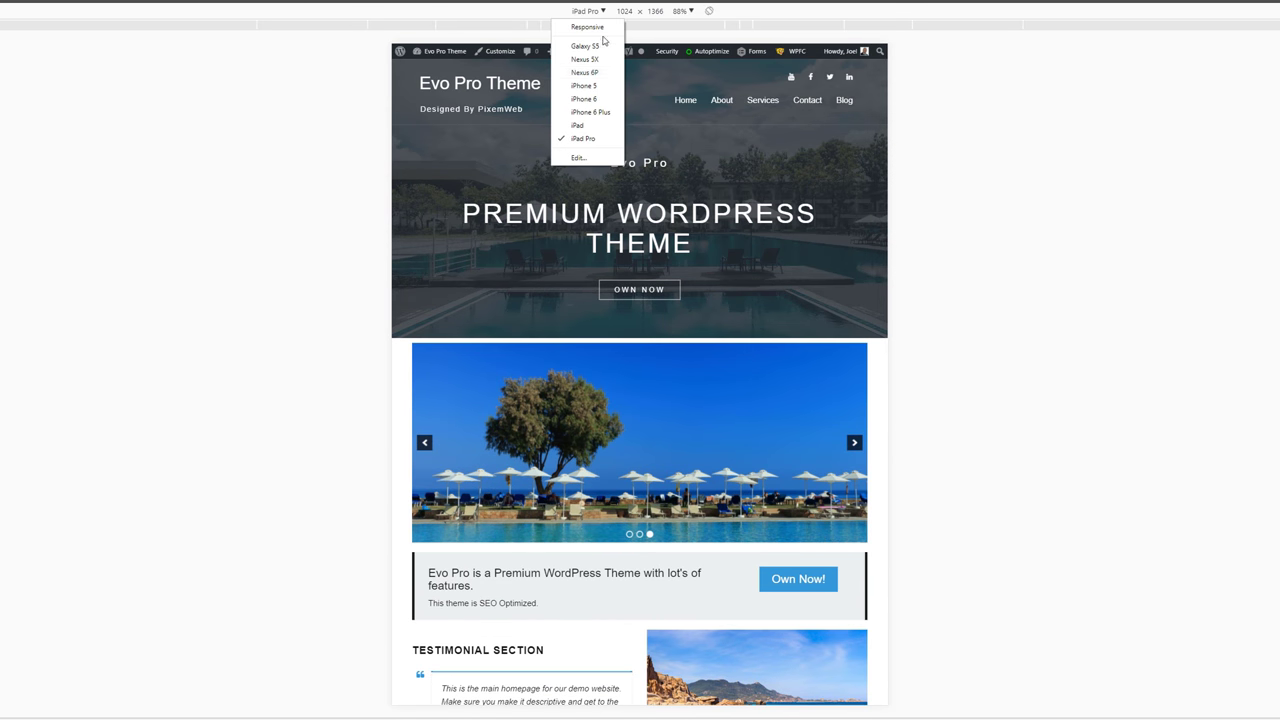
pyautogui.click(580, 125)
pyautogui.scroll(-6, 521, 227)
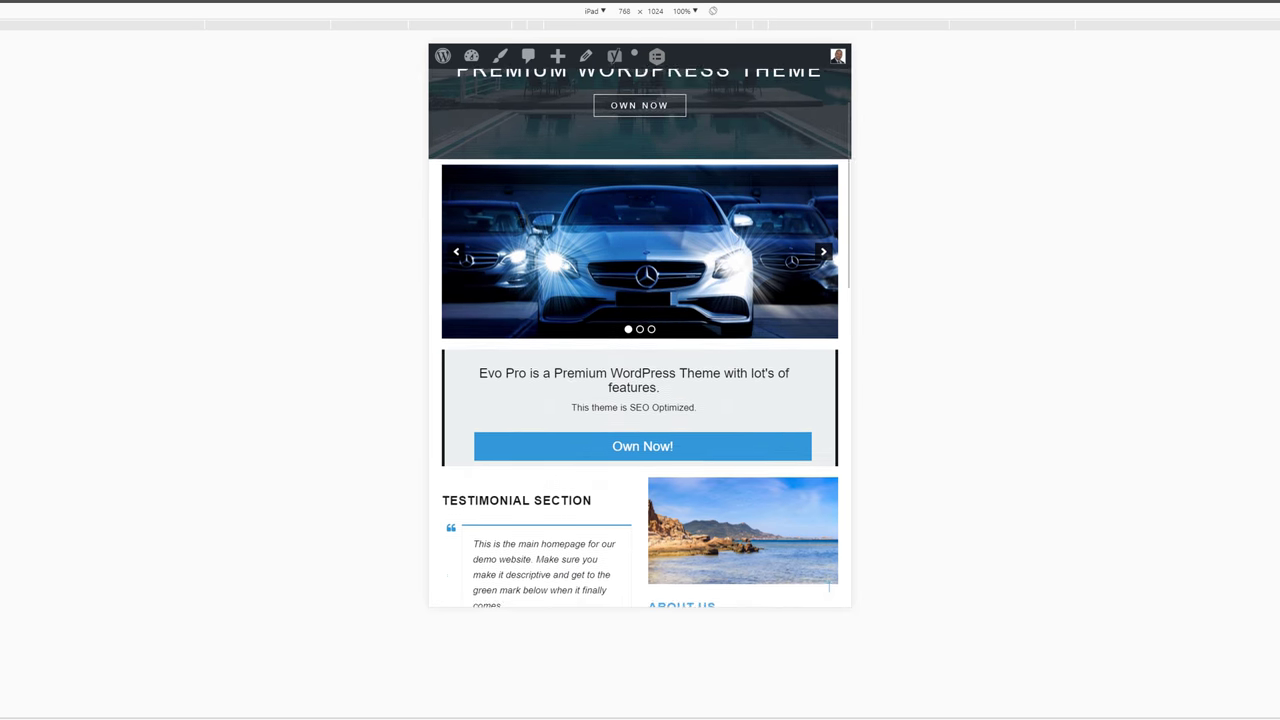
pyautogui.scroll(-6, 521, 227)
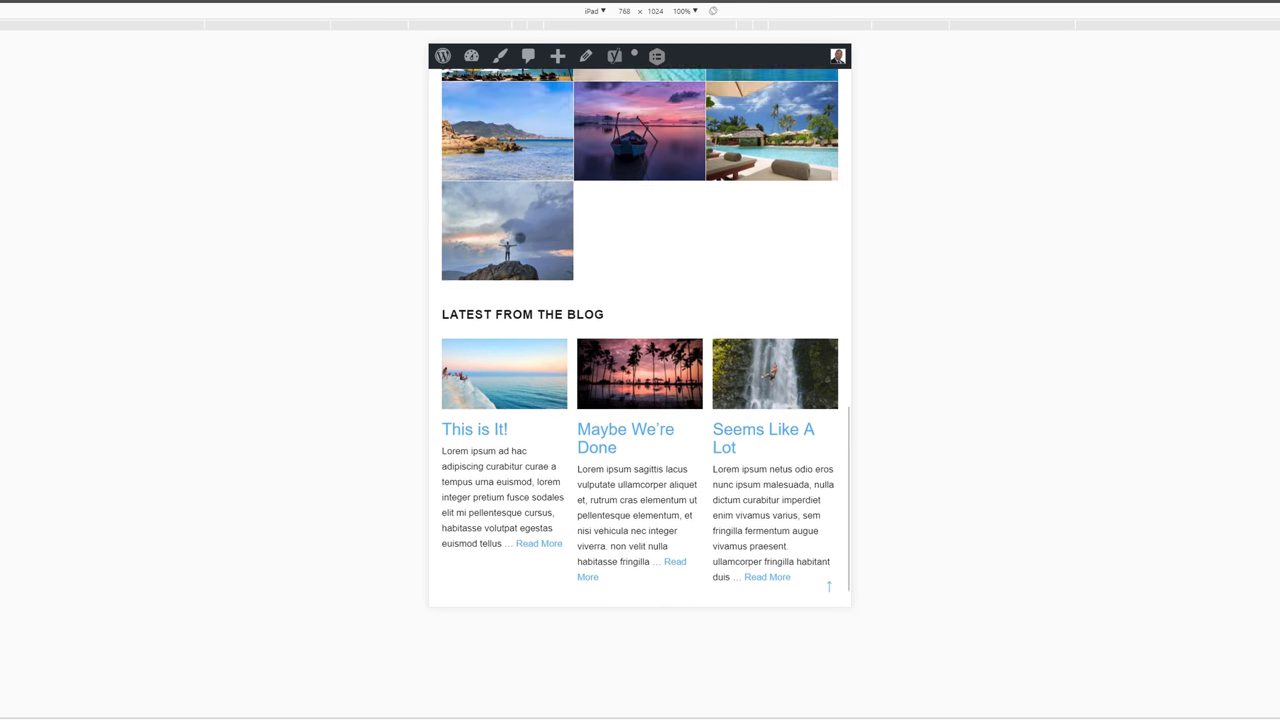
pyautogui.scroll(10, 581, 187)
# - Preview the homepage at iPhone 6 Plus size, including its mobile navigation menu
pyautogui.click(596, 12)
pyautogui.click(580, 111)
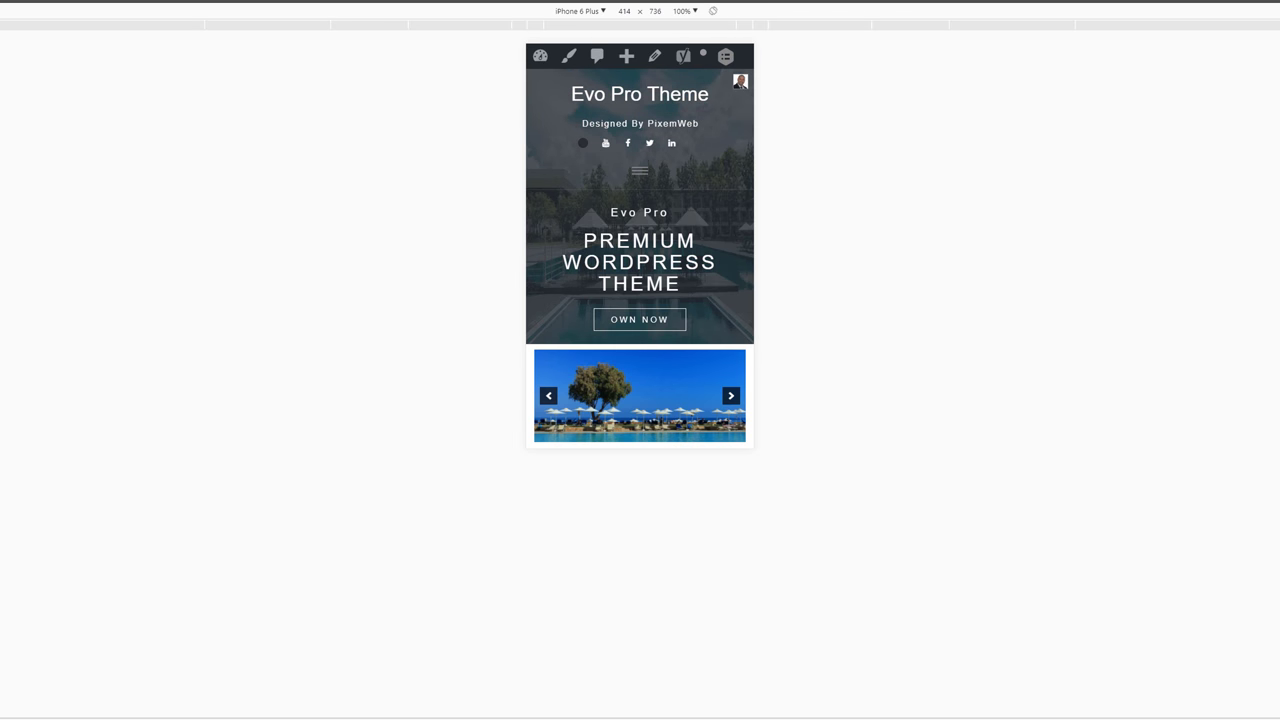
pyautogui.click(640, 171)
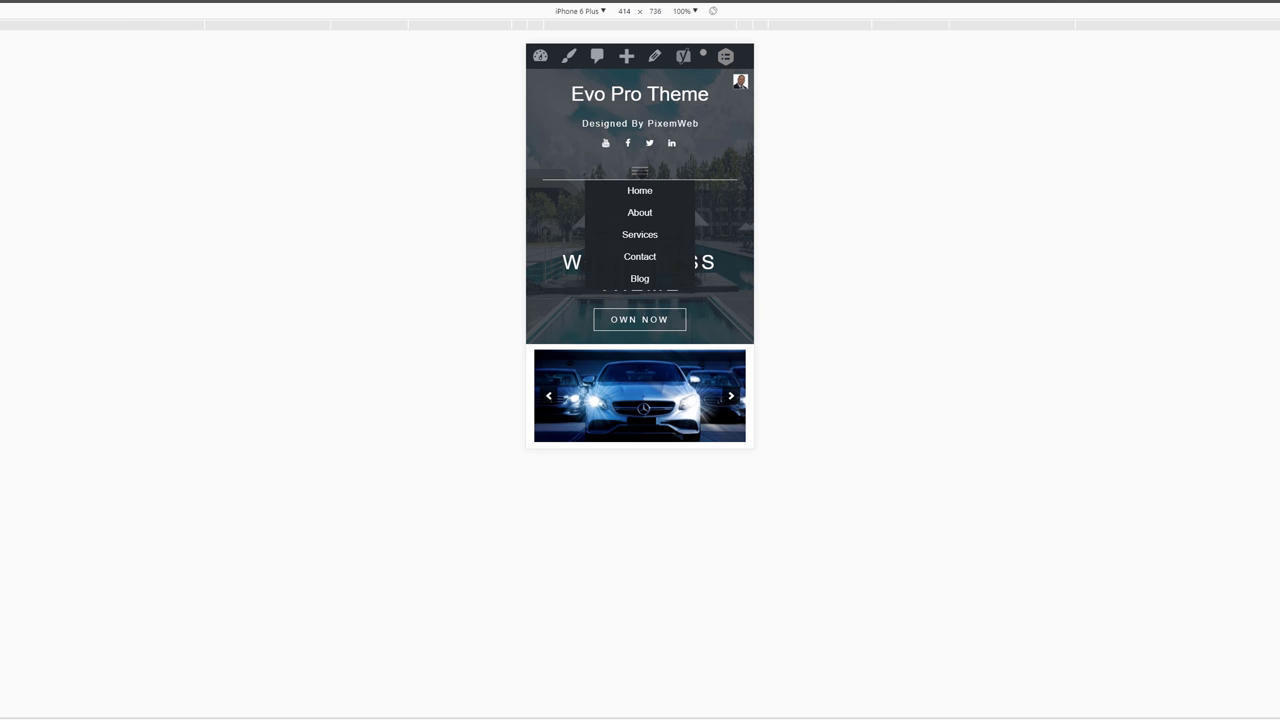
pyautogui.scroll(-10, 575, 206)
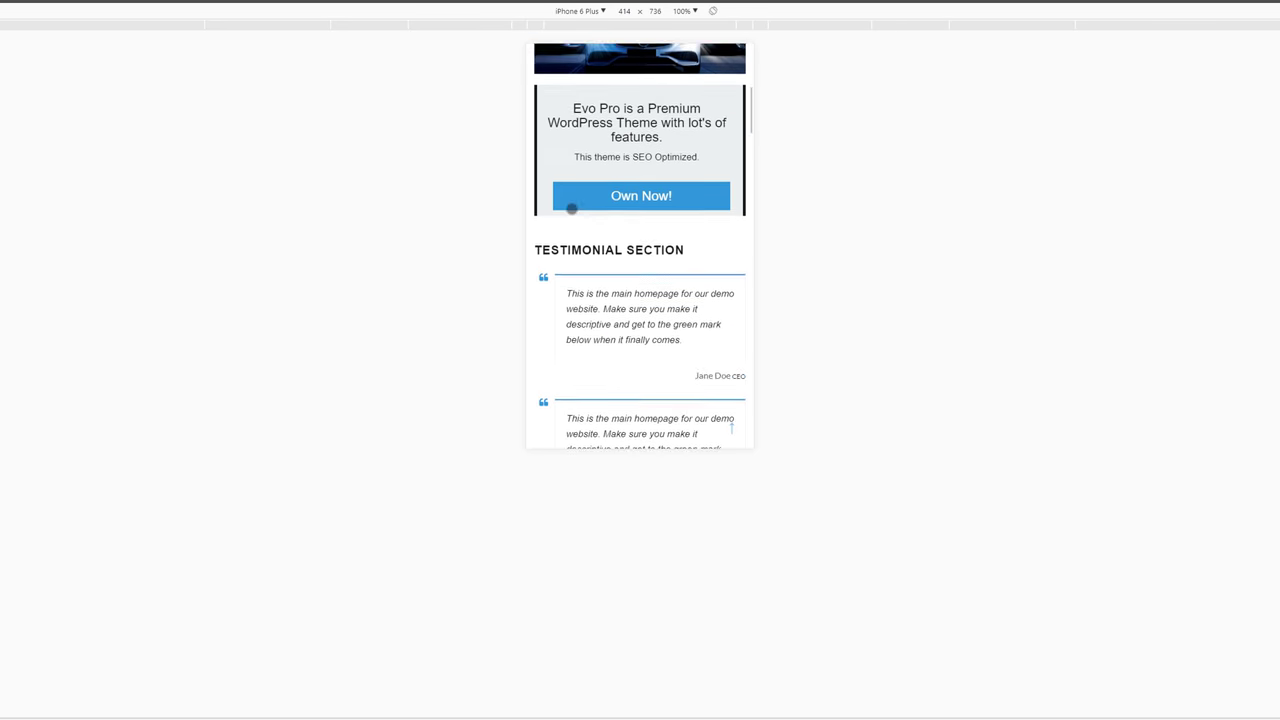
pyautogui.scroll(10, 572, 208)
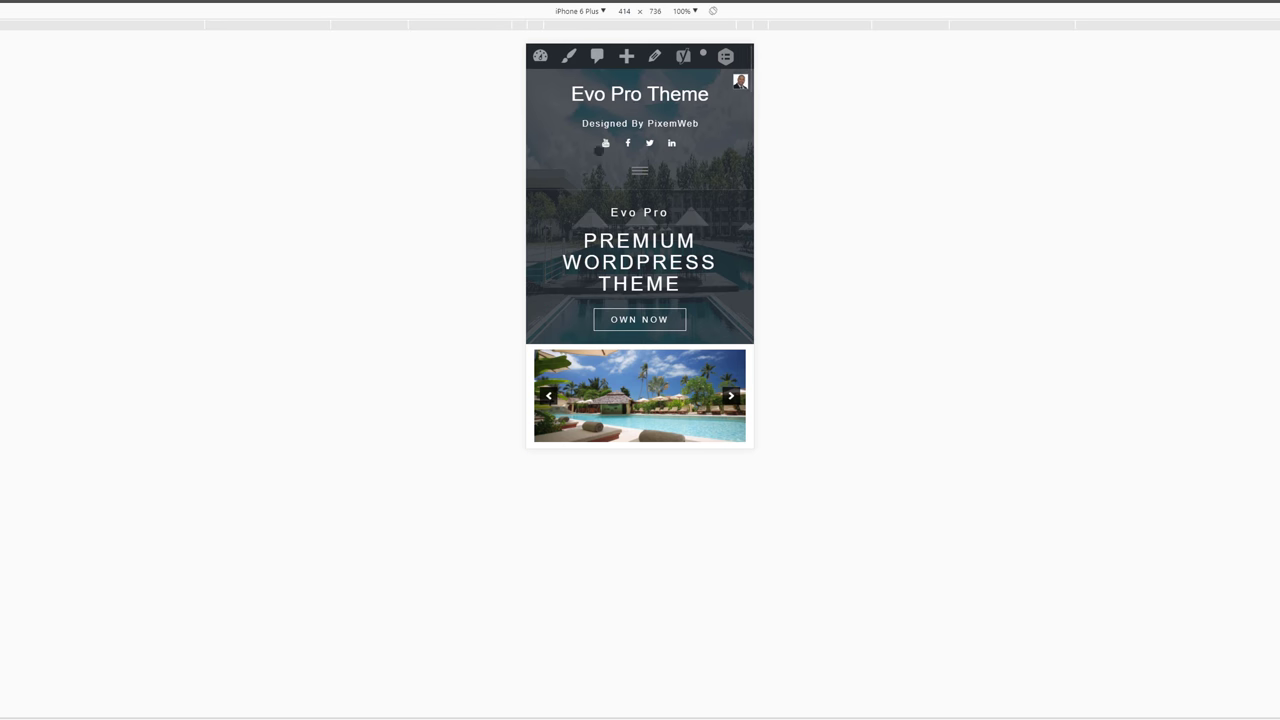
# - Preview and scroll the homepage at iPhone 6 size
pyautogui.click(603, 11)
pyautogui.click(585, 97)
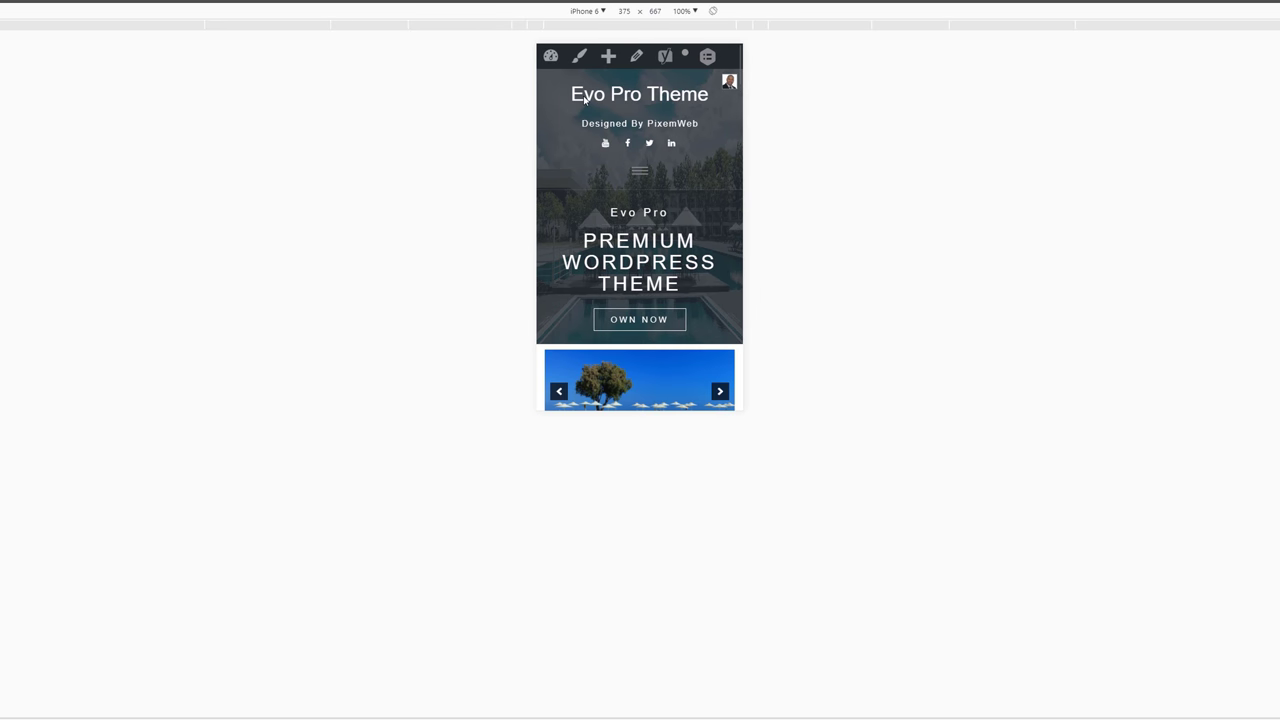
pyautogui.scroll(-10, 594, 174)
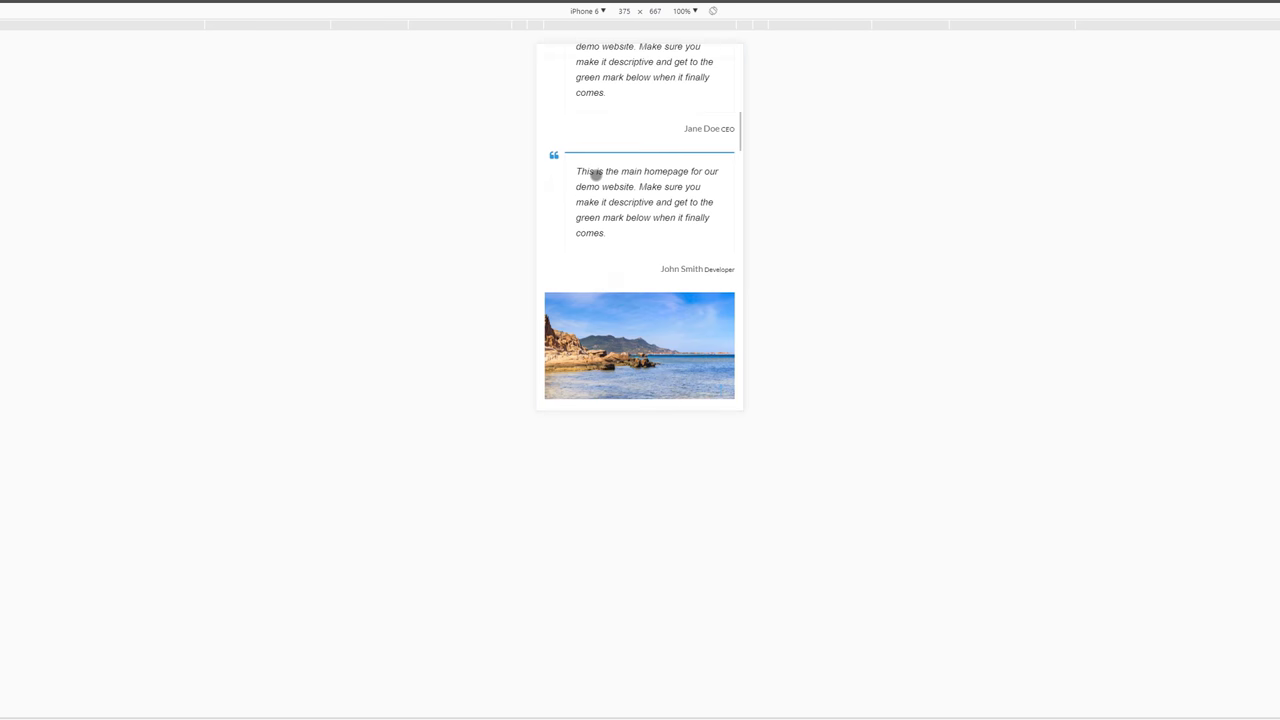
pyautogui.scroll(15, 594, 174)
# - Preview the homepage at iPhone 5 size, then return to desktop width
pyautogui.click(603, 11)
pyautogui.click(585, 85)
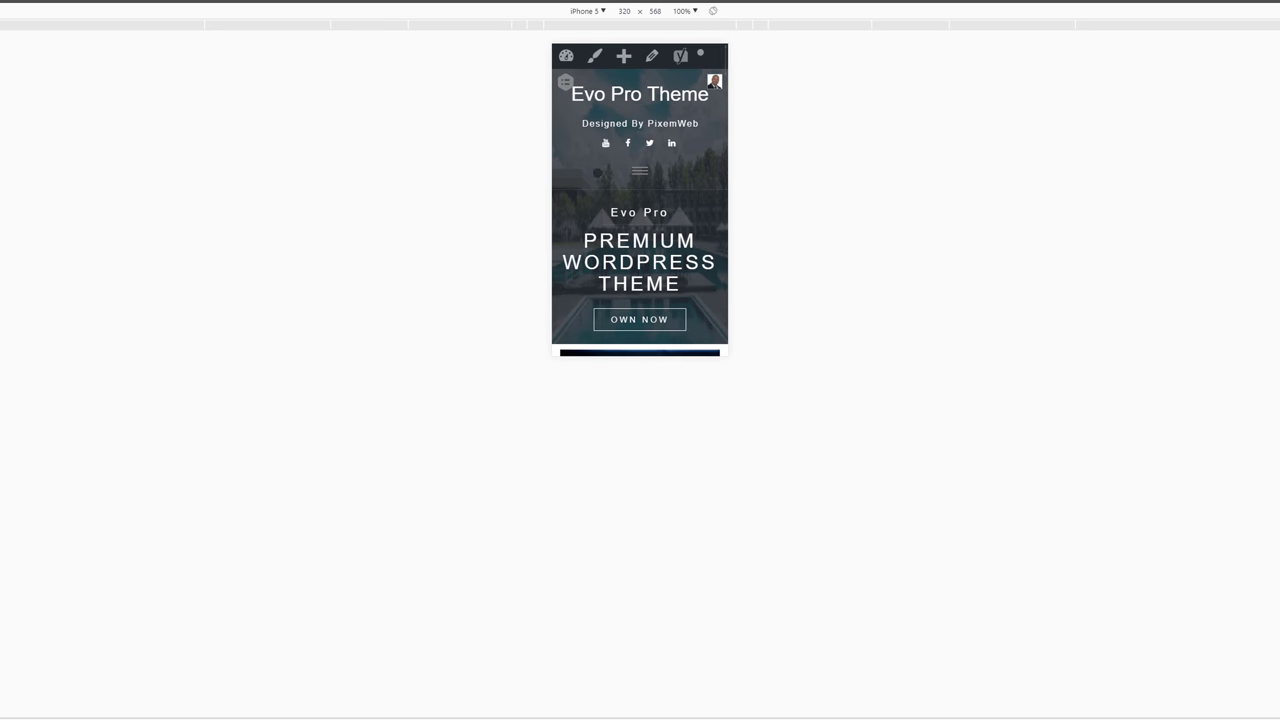
pyautogui.scroll(-10, 598, 179)
pyautogui.scroll(-10, 598, 179)
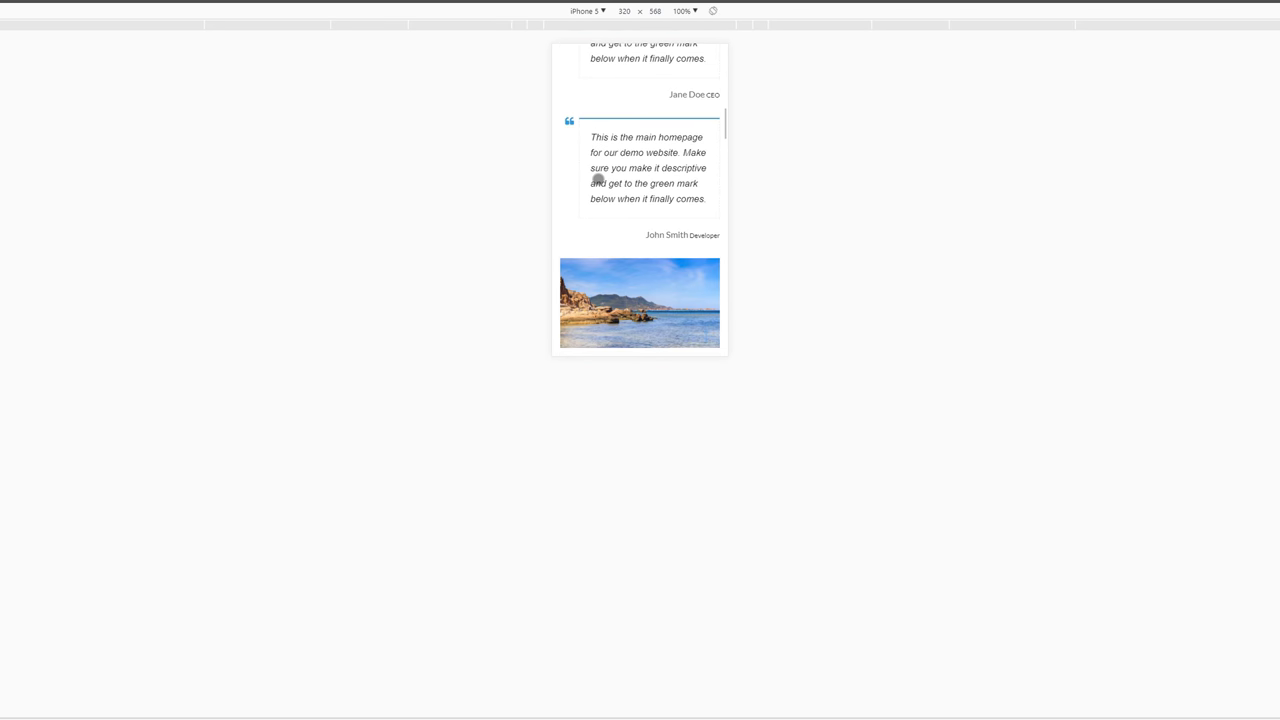
pyautogui.scroll(-10, 598, 184)
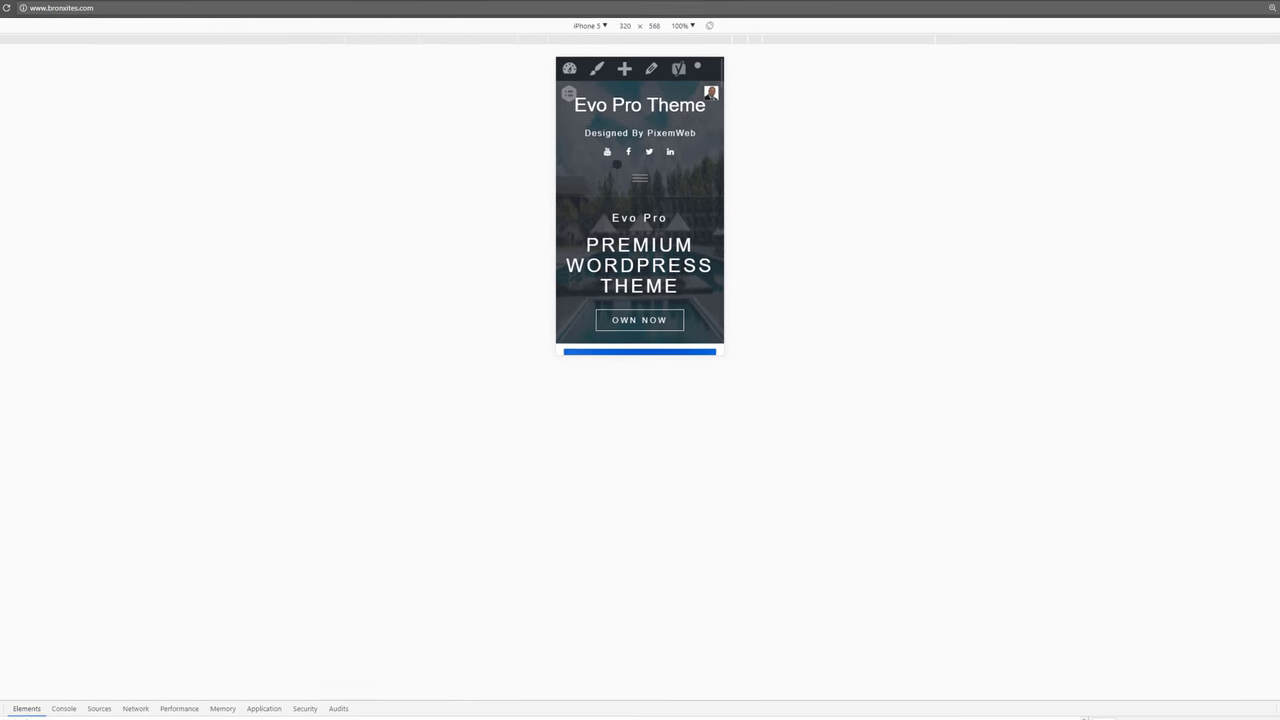
pyautogui.hotkey('ctrl', 'shift', 'm')
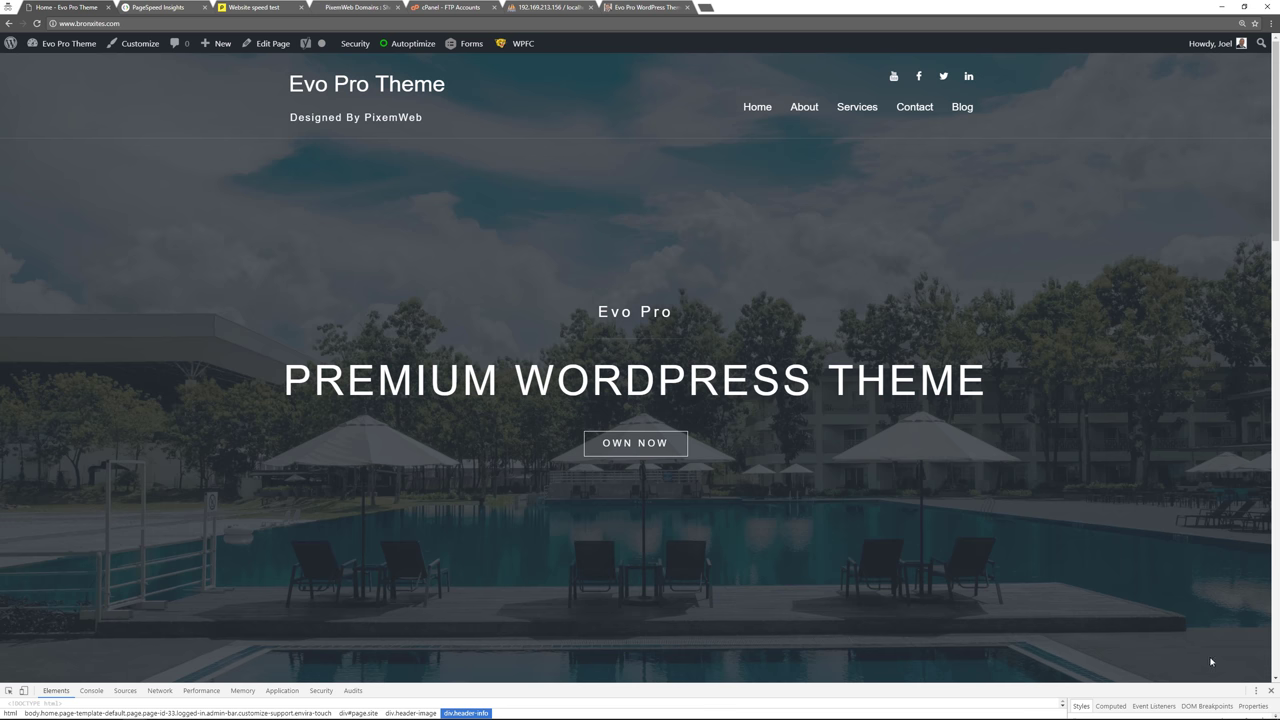
# - Close the developer tools and go to the WordPress admin Dashboard
pyautogui.press('F12')
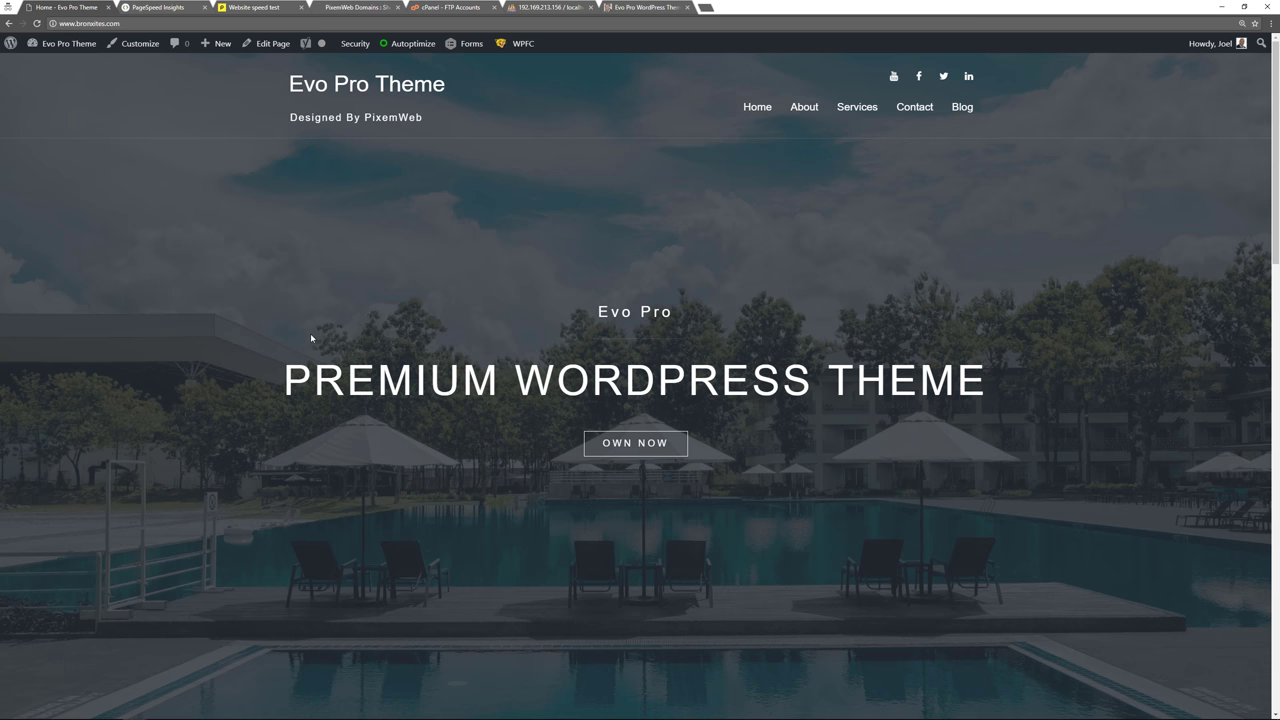
pyautogui.click(55, 62)
# - Open Plugins > Installed Plugins and scroll through all 14 active plugins
pyautogui.moveTo(50, 320)
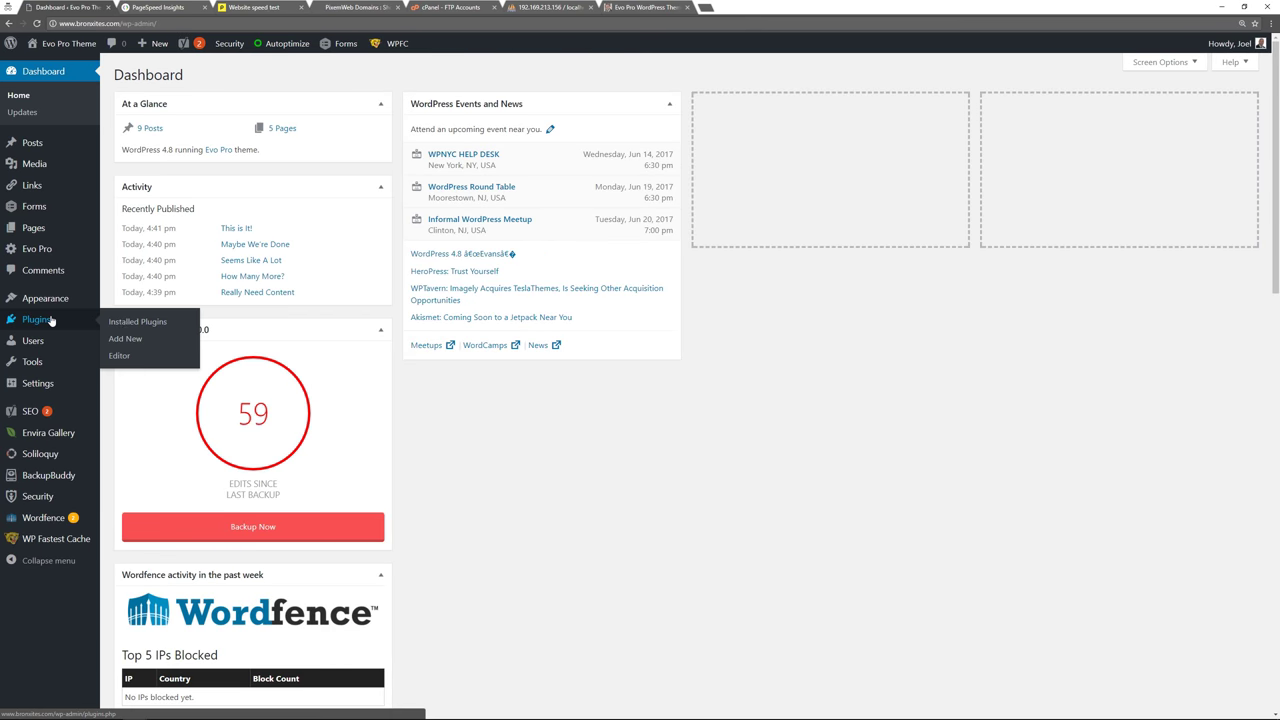
pyautogui.click(137, 321)
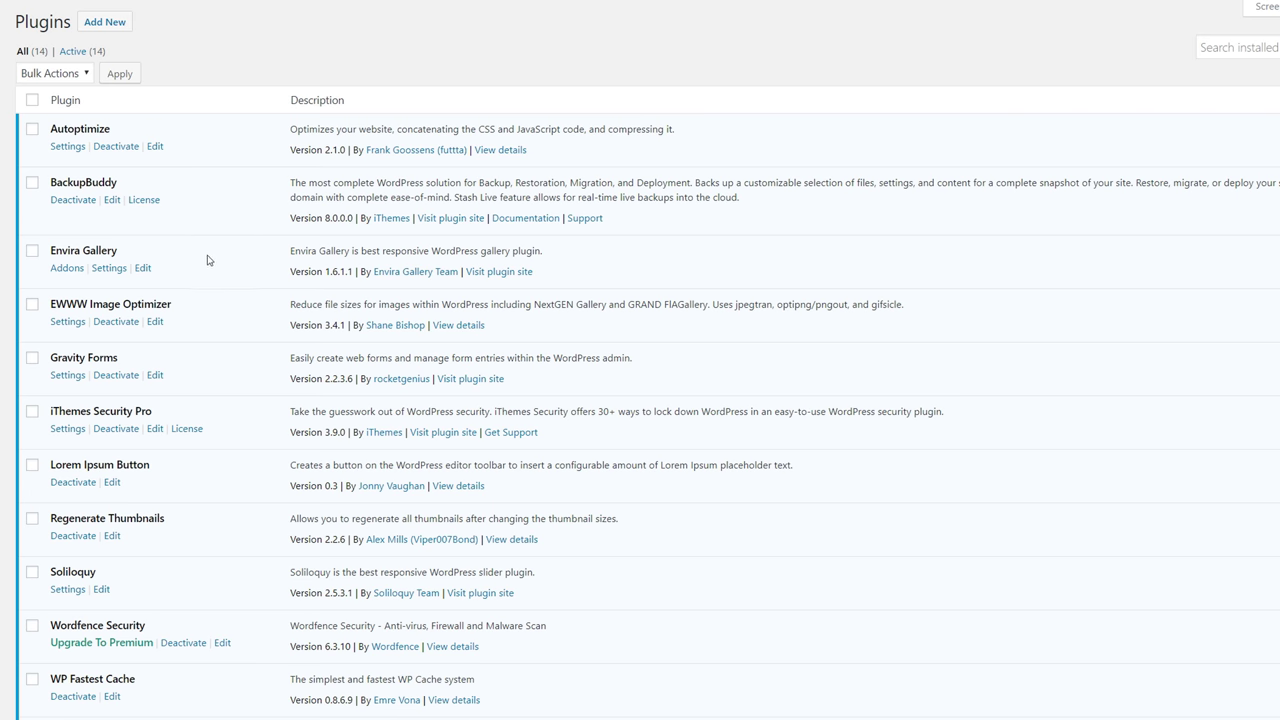
pyautogui.scroll(-1, 209, 264)
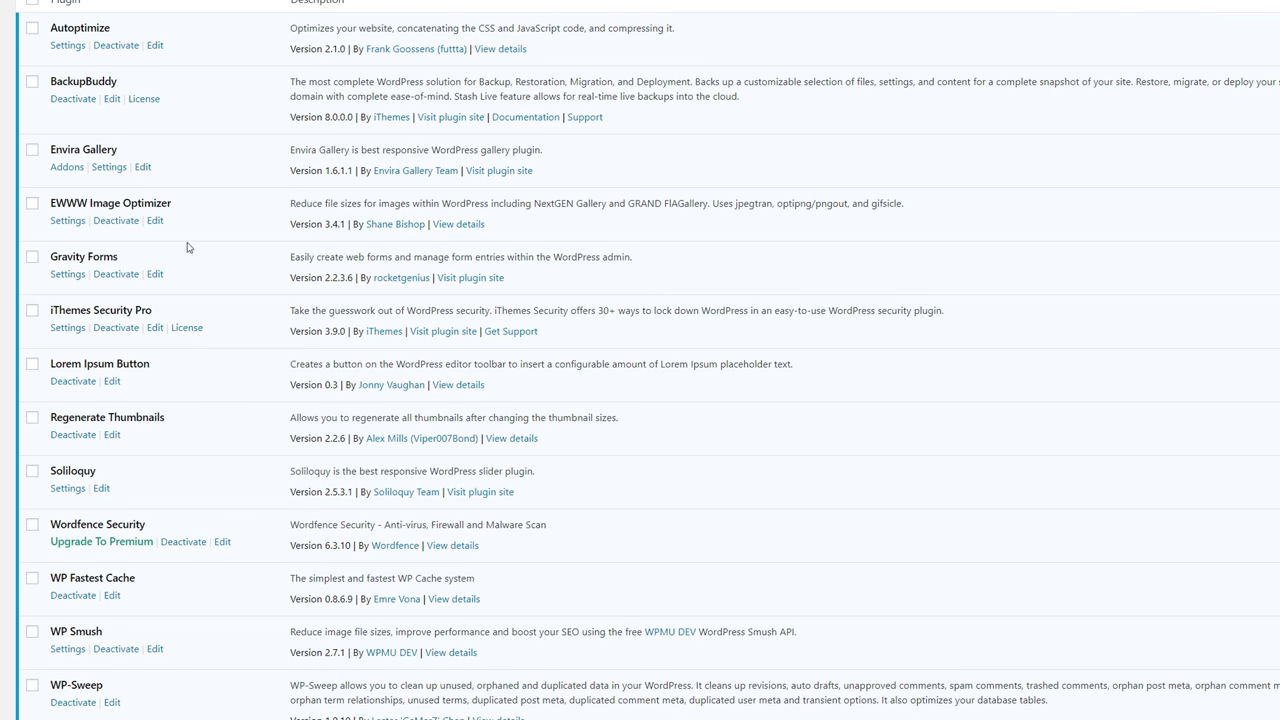
pyautogui.scroll(-1, 206, 265)
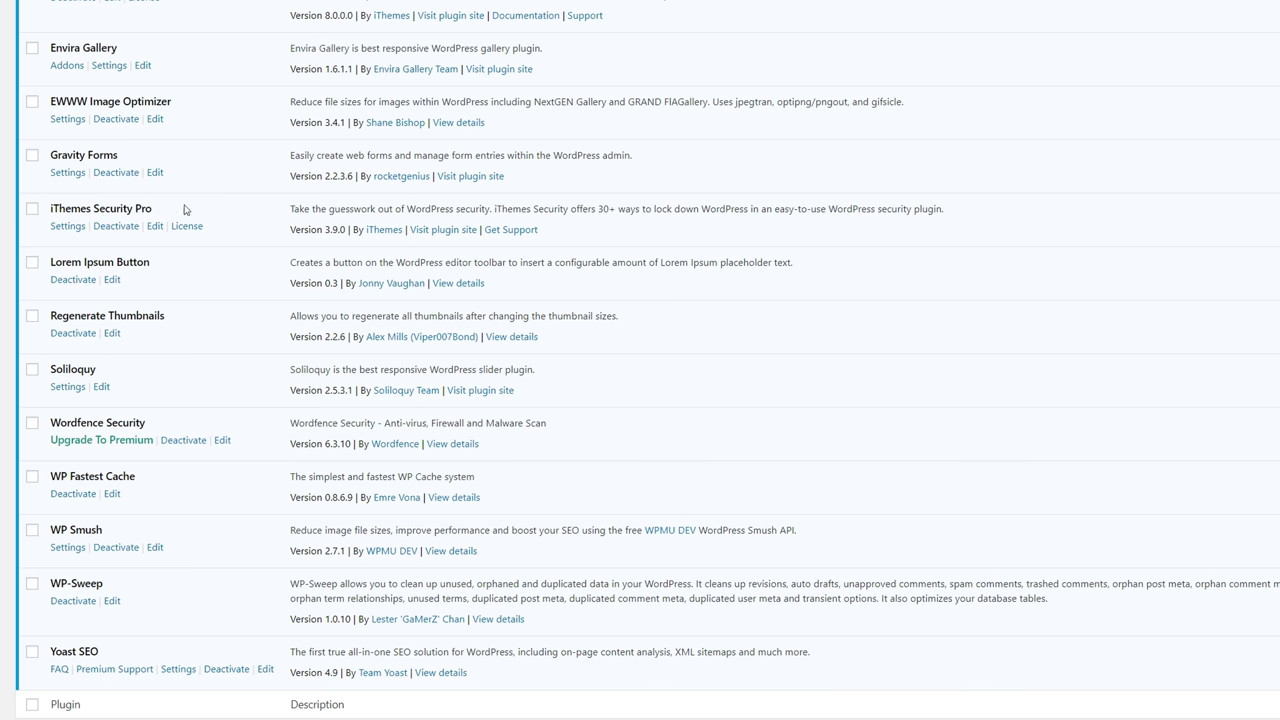
pyautogui.scroll(1, 283, 208)
pyautogui.scroll(-1, 283, 220)
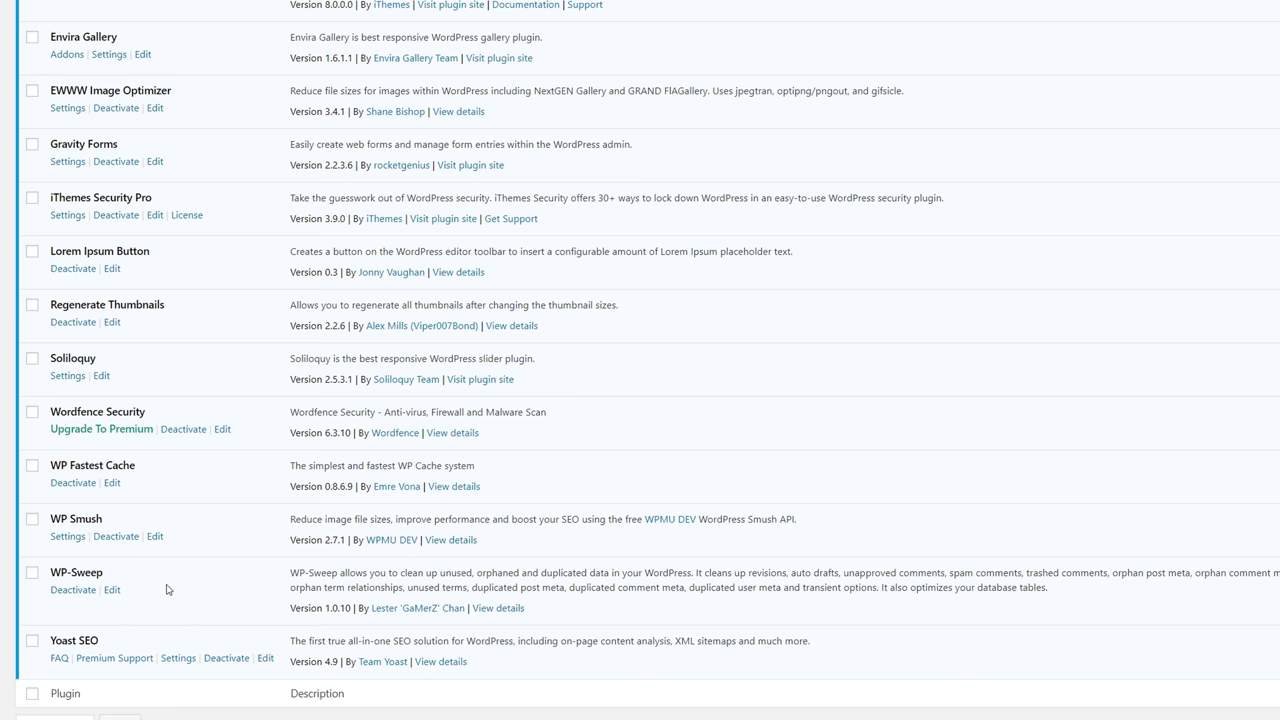
pyautogui.click(100, 643)
pyautogui.scroll(3, 218, 638)
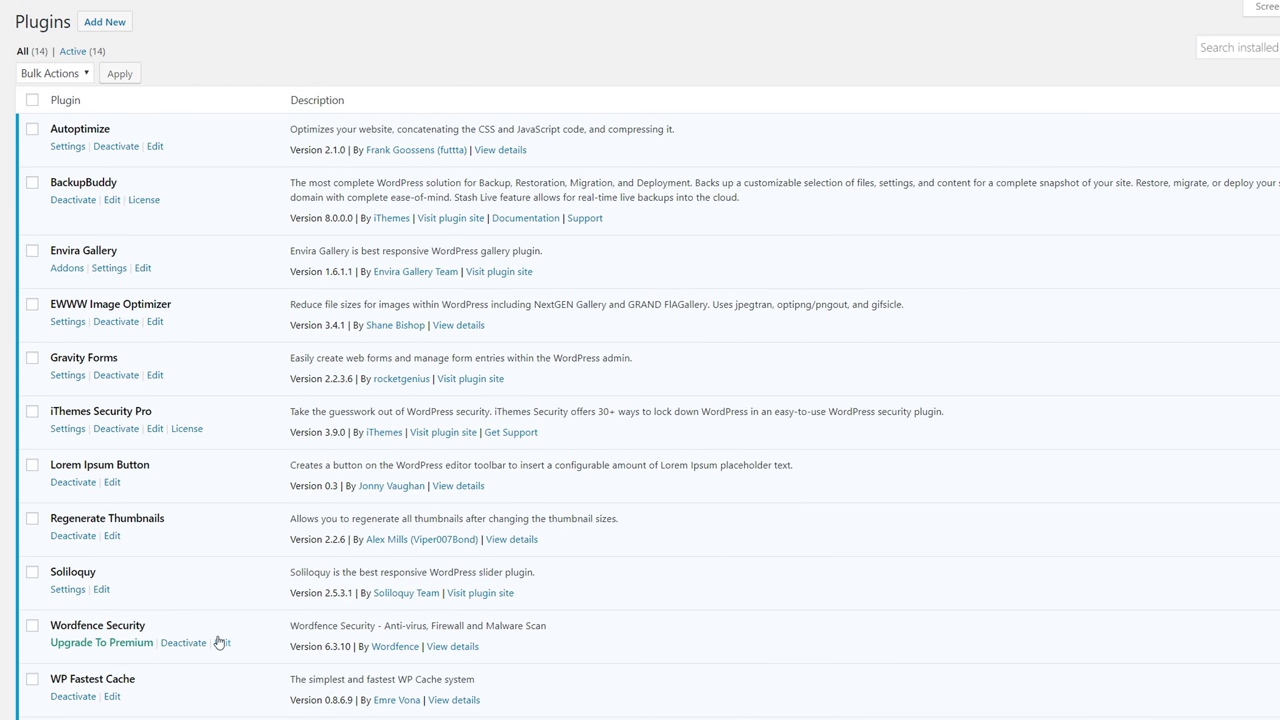
pyautogui.scroll(-3, 218, 642)
pyautogui.scroll(3, 218, 642)
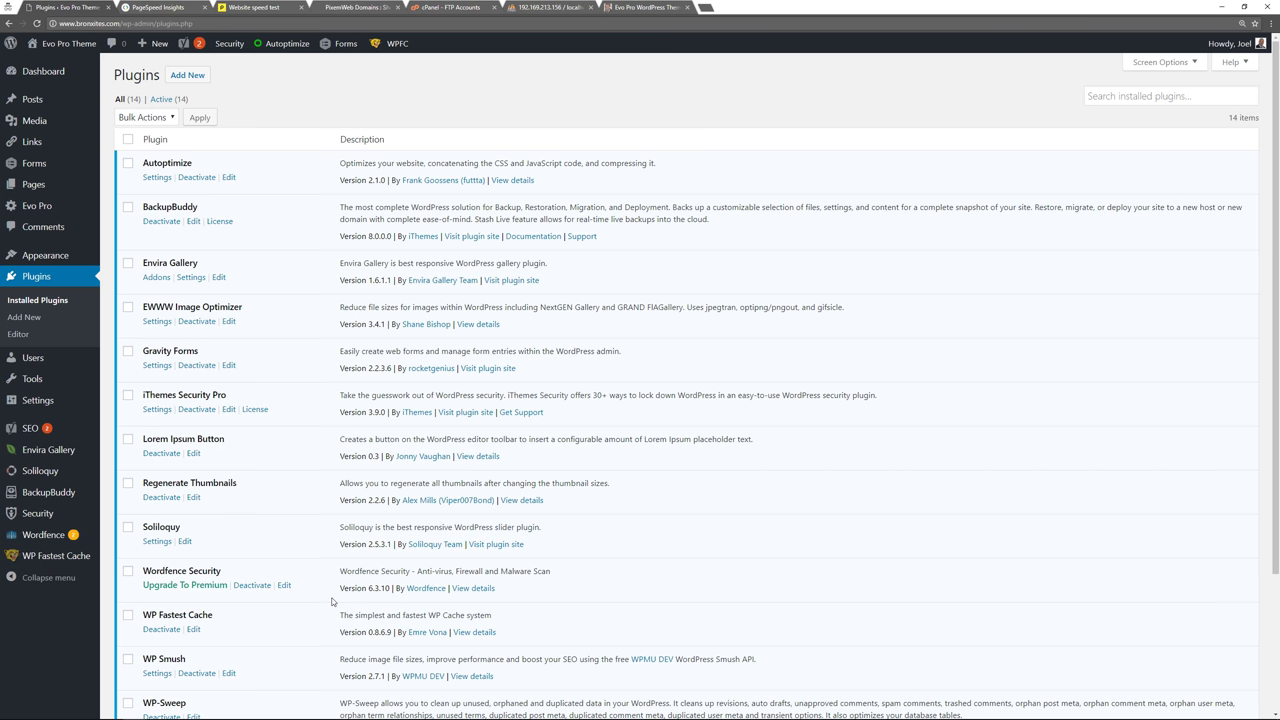
# - Check the WP-Sweep page counts under Tools > Sweep, then return to the homepage
pyautogui.moveTo(36, 384)
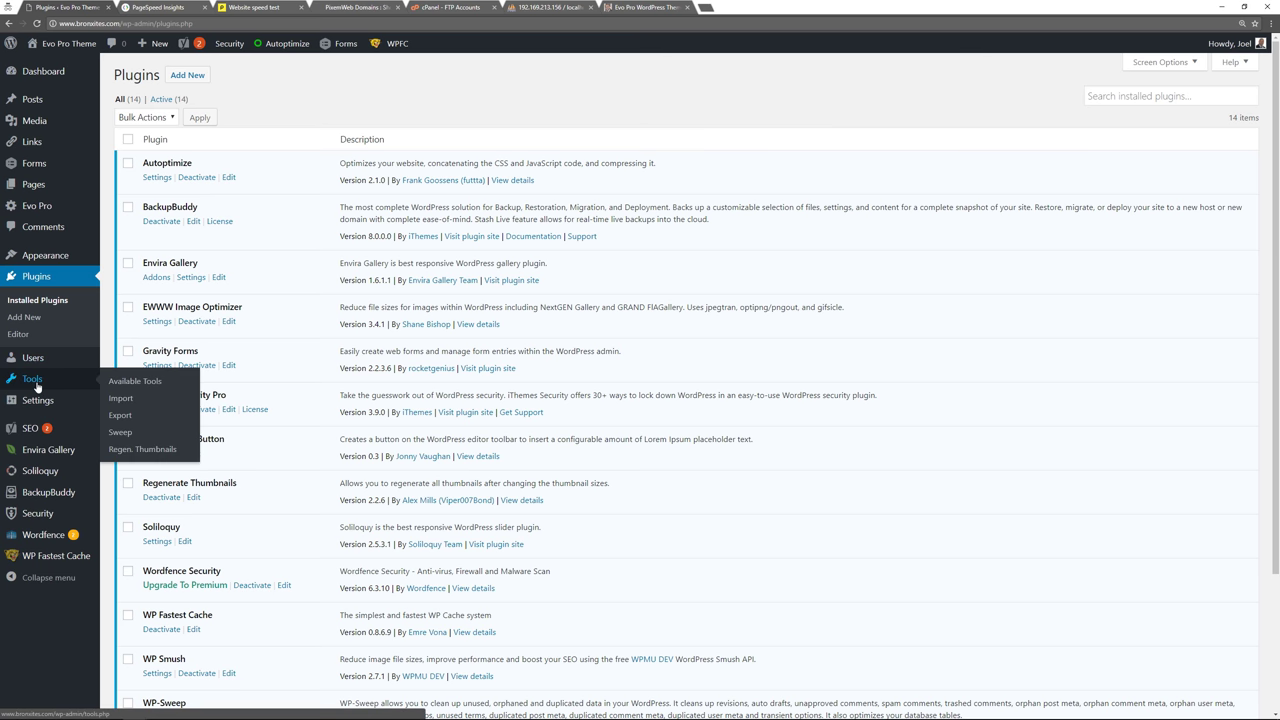
pyautogui.click(122, 433)
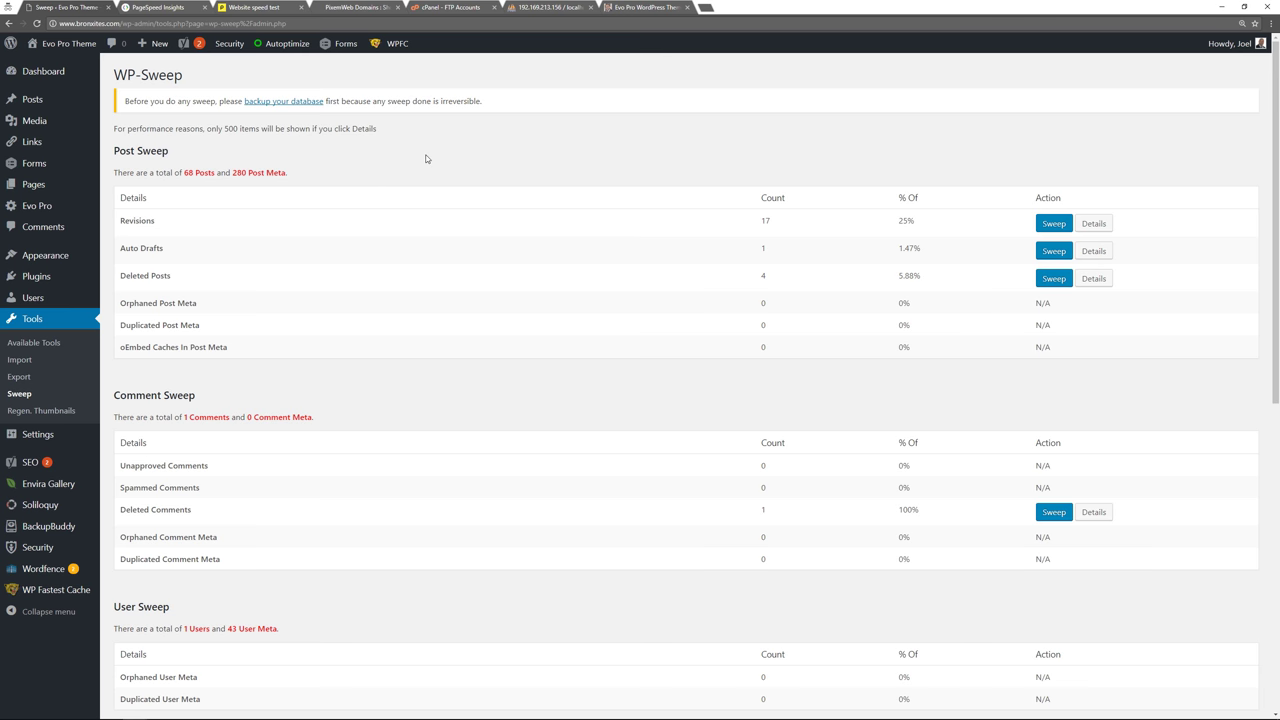
pyautogui.scroll(-5, 468, 220)
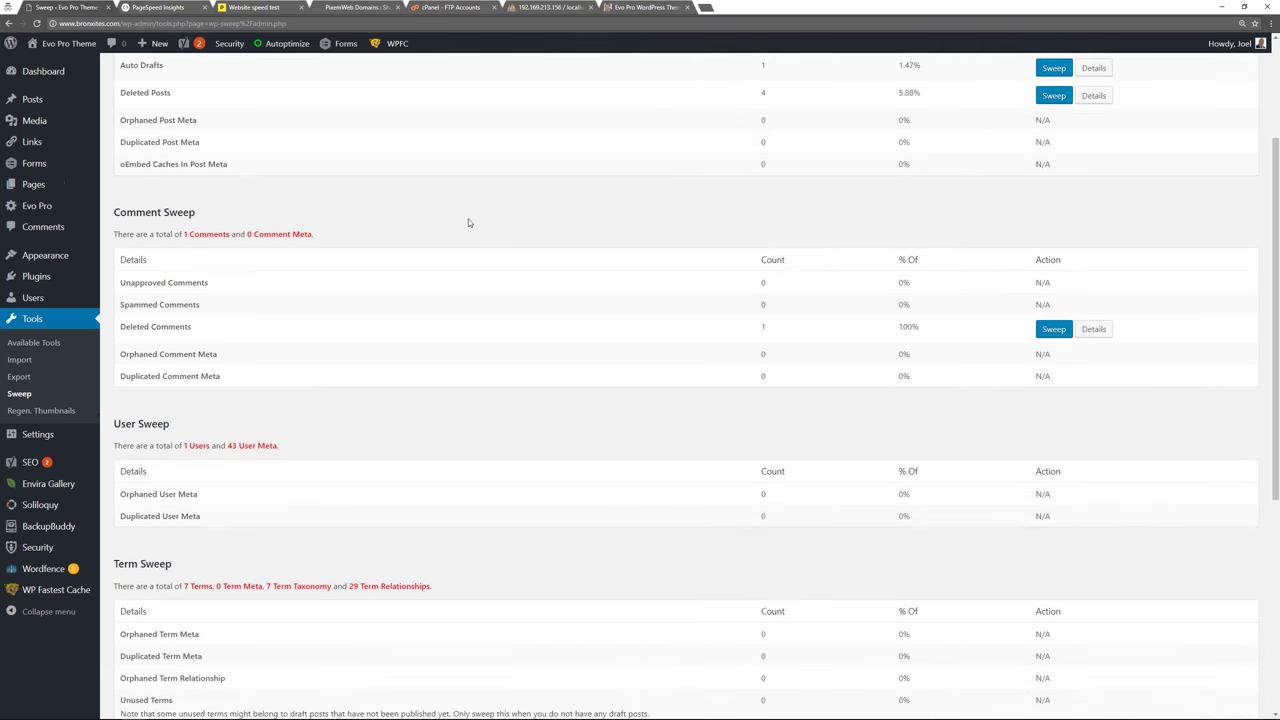
pyautogui.scroll(-2, 468, 222)
pyautogui.scroll(8, 391, 545)
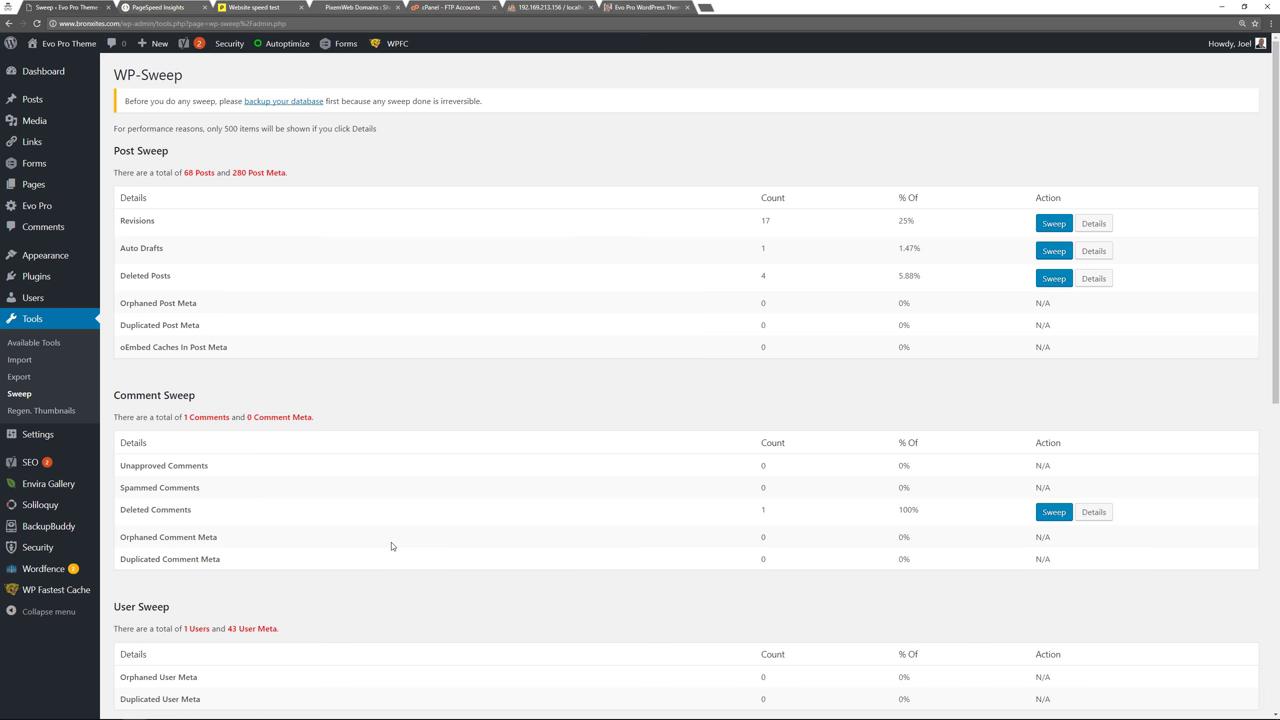
pyautogui.hotkey('alt', 'Home')
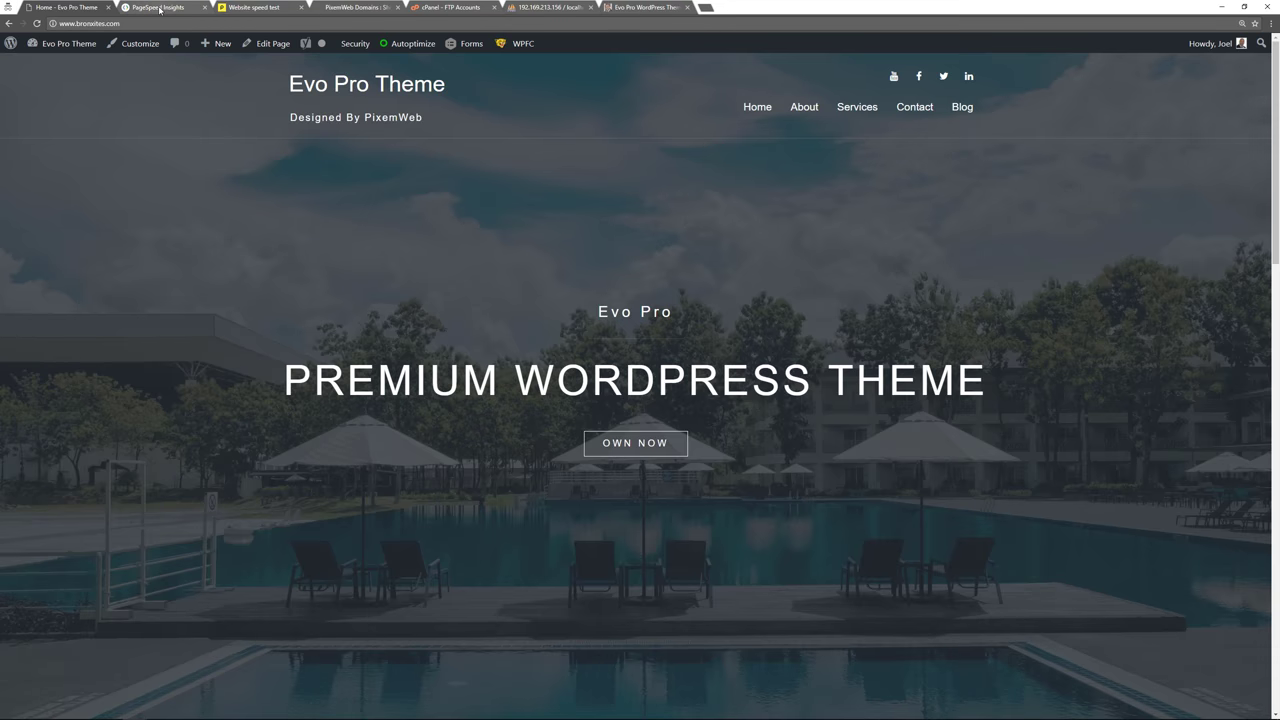
# - Re-analyze bronxites.com in PageSpeed Insights and confirm 99/100 on both desktop and mobile
pyautogui.click(160, 8)
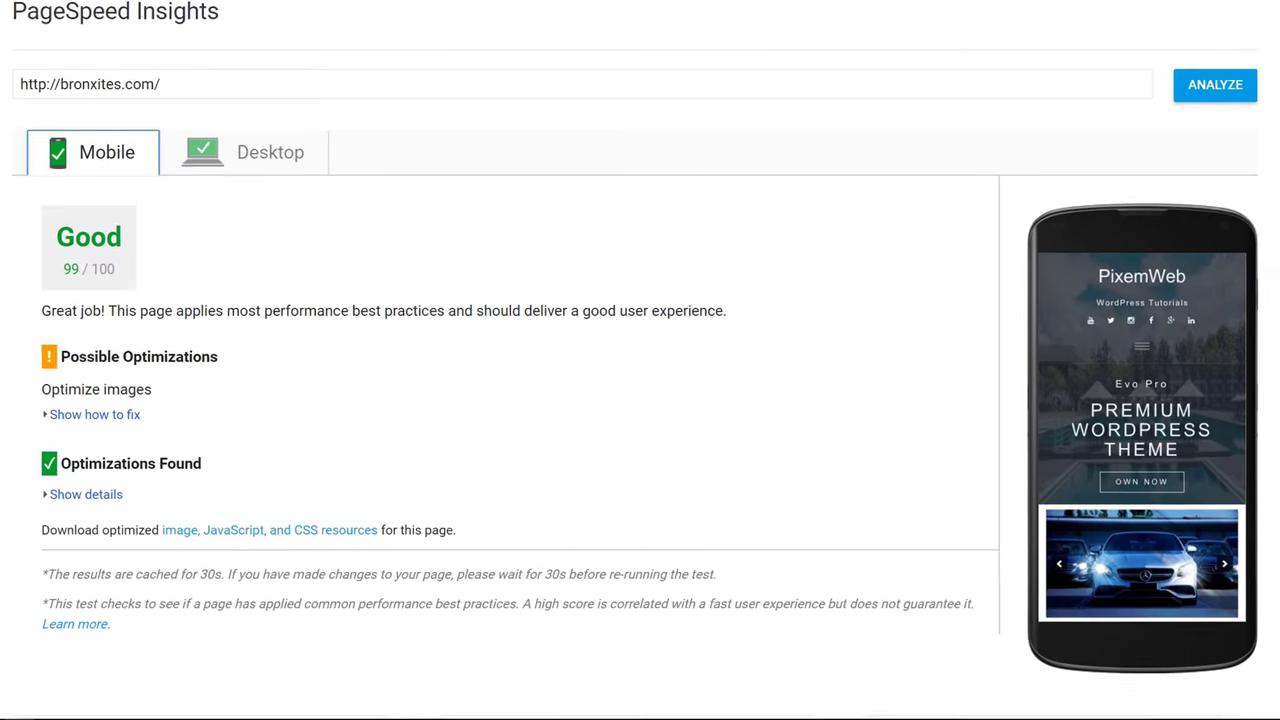
pyautogui.click(1183, 114)
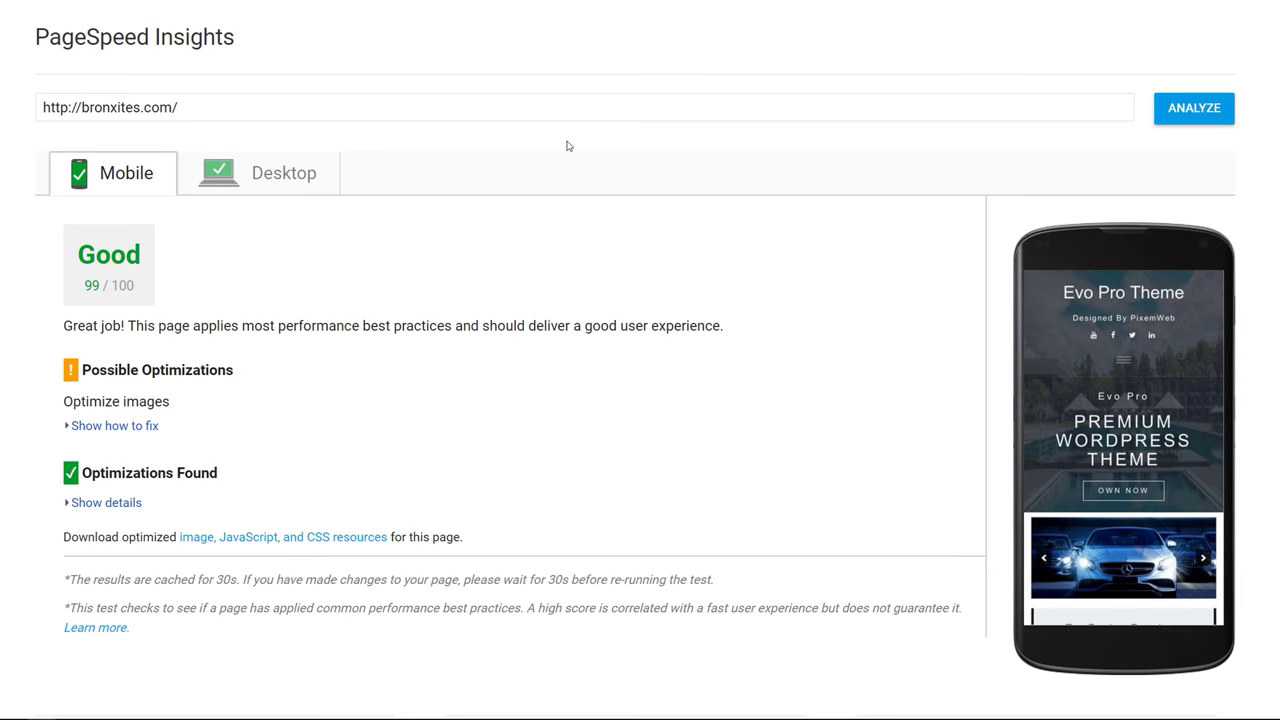
pyautogui.click(263, 188)
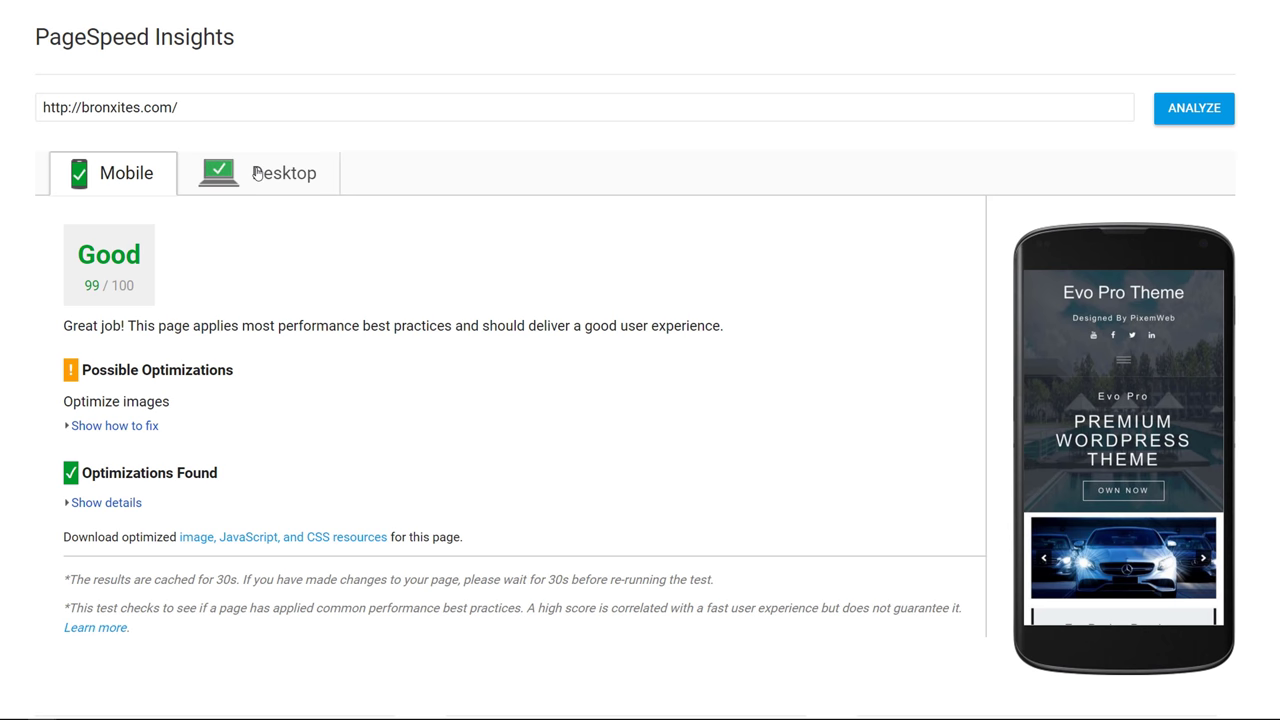
pyautogui.click(257, 173)
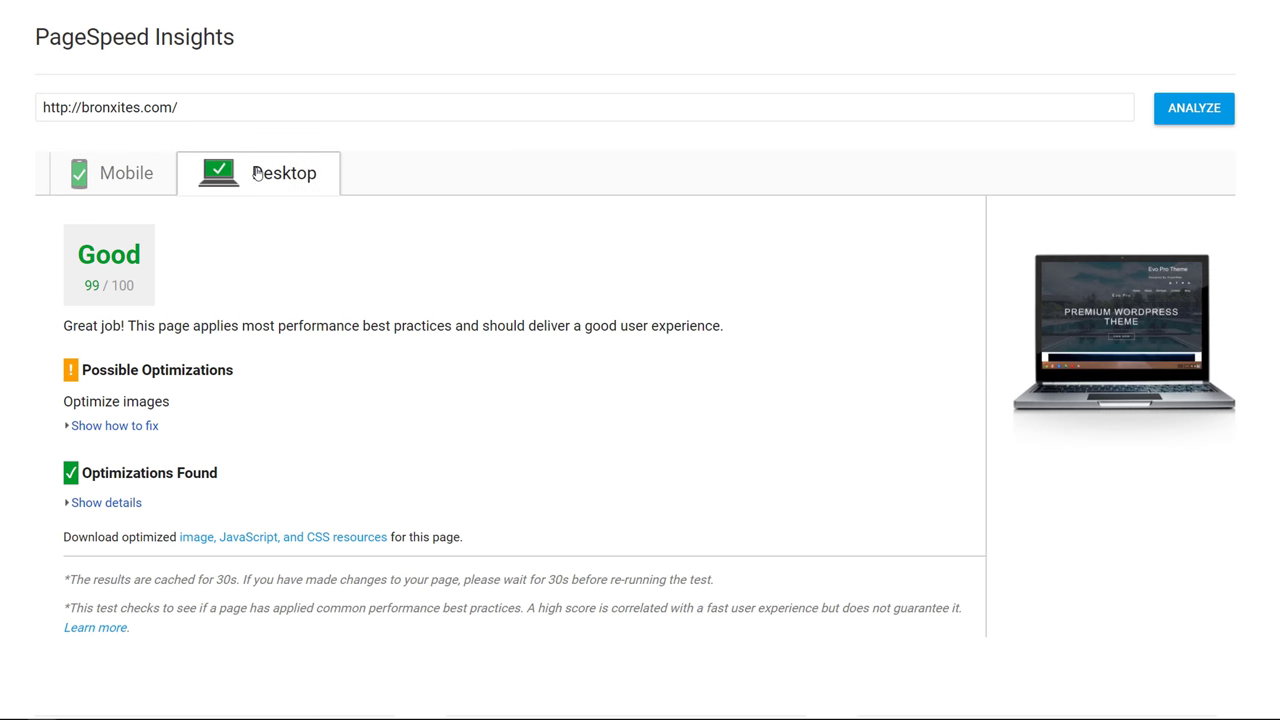
pyautogui.click(143, 171)
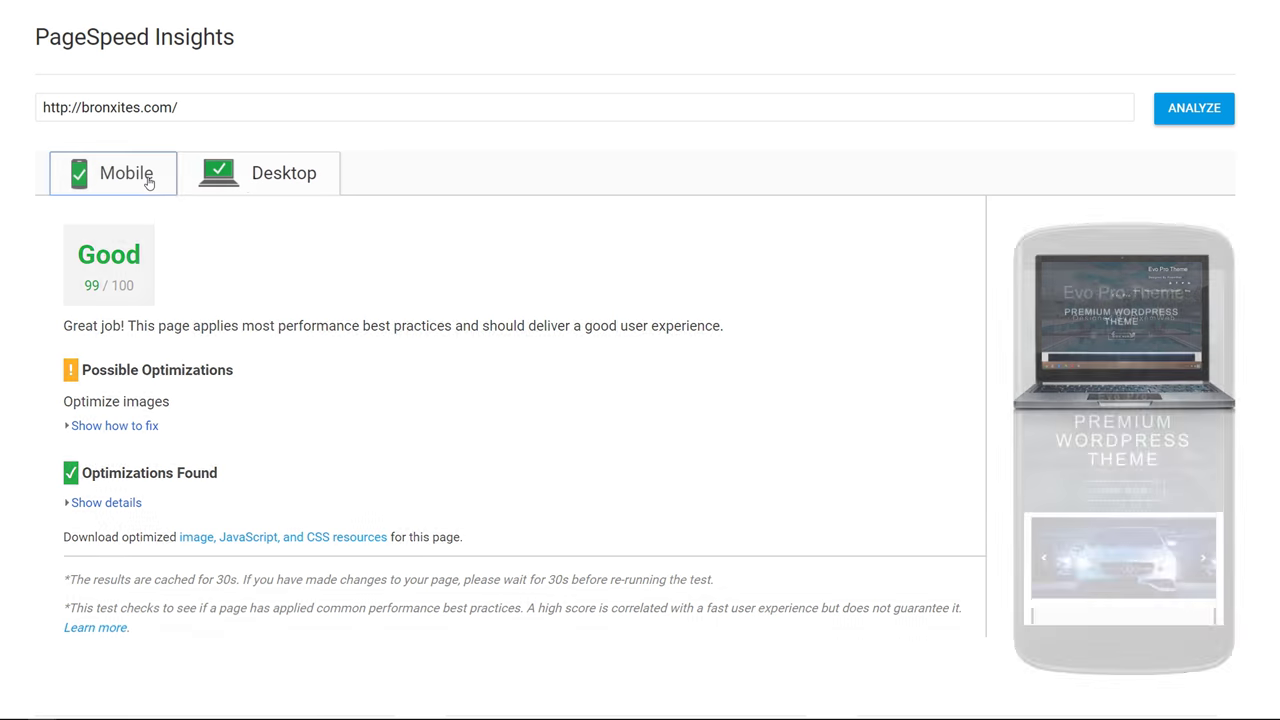
pyautogui.click(215, 183)
pyautogui.click(150, 172)
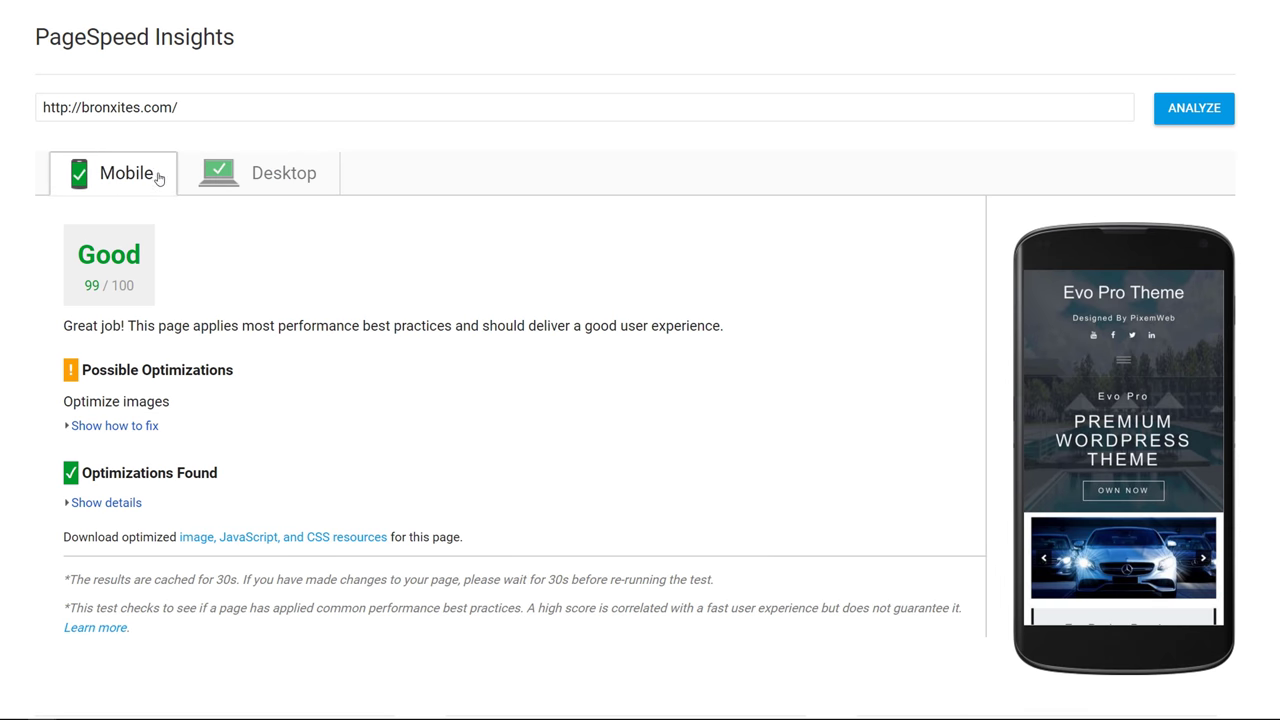
pyautogui.click(228, 182)
pyautogui.click(137, 183)
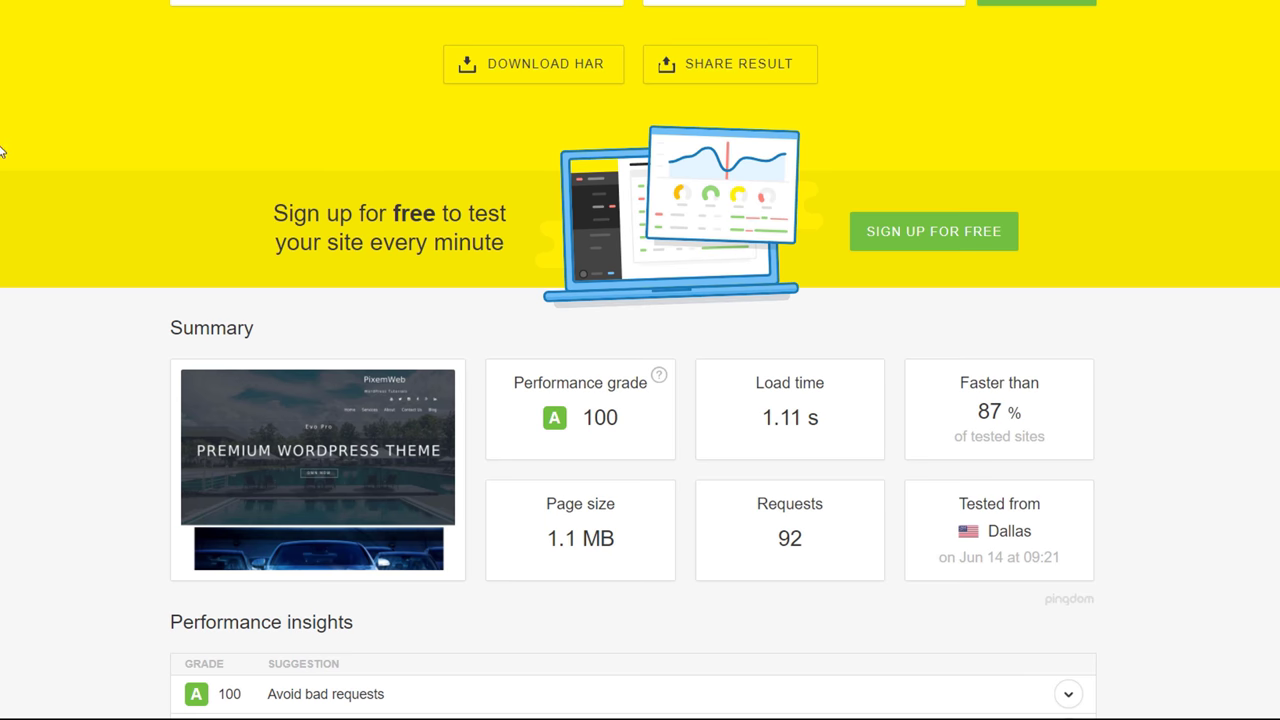
# - Review the Pingdom summary (grade A 100, 1.11 s load, 1.1 MB) and re-run the test
pyautogui.scroll(-2, 10, 280)
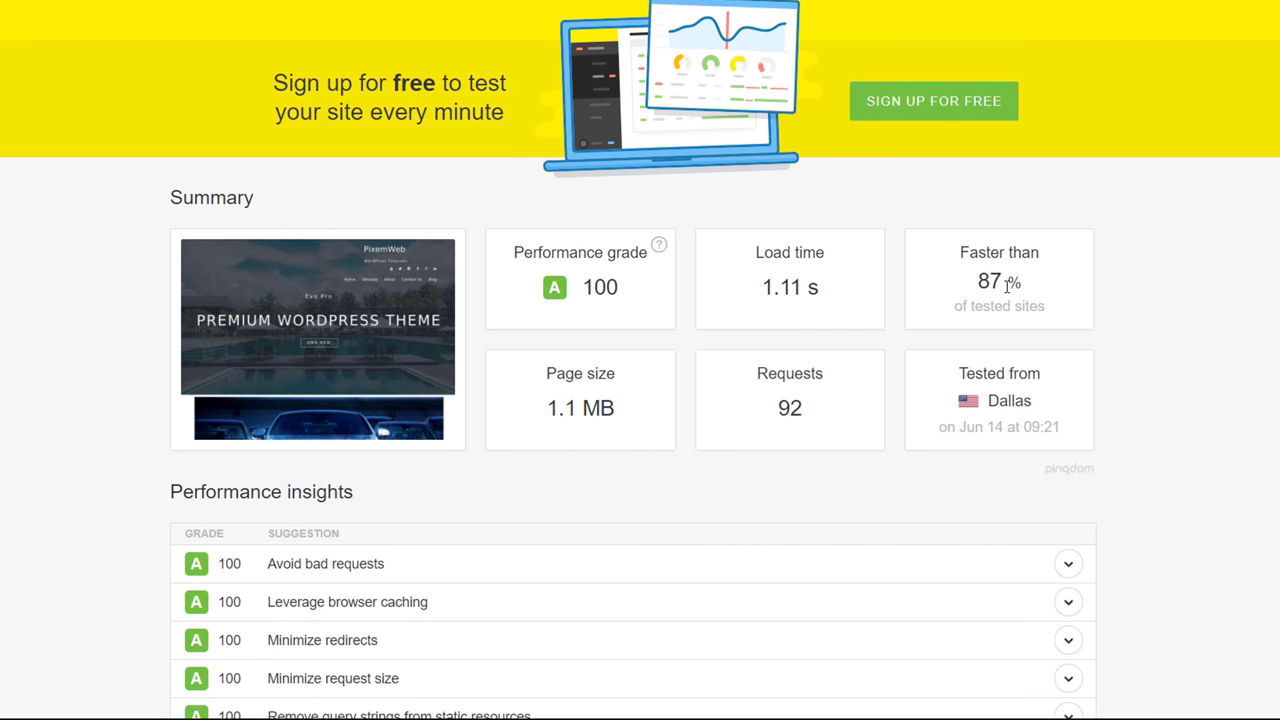
pyautogui.scroll(2, 1120, 316)
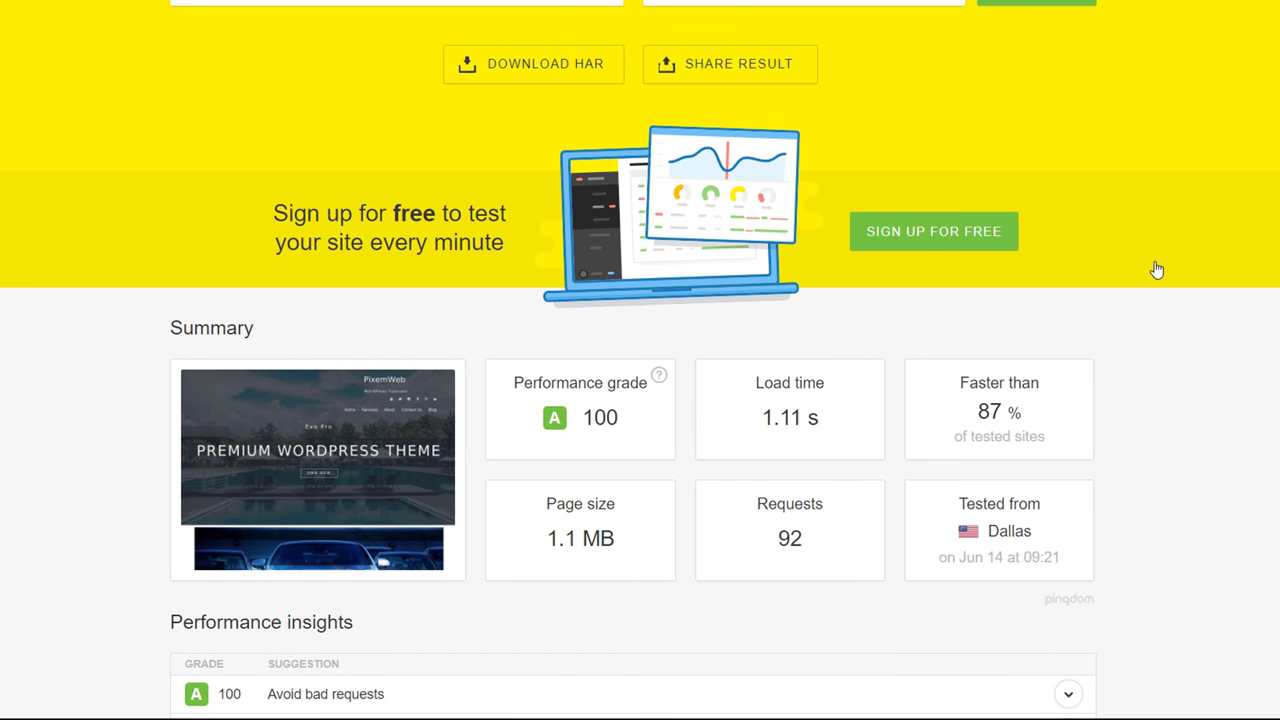
pyautogui.click(1046, 3)
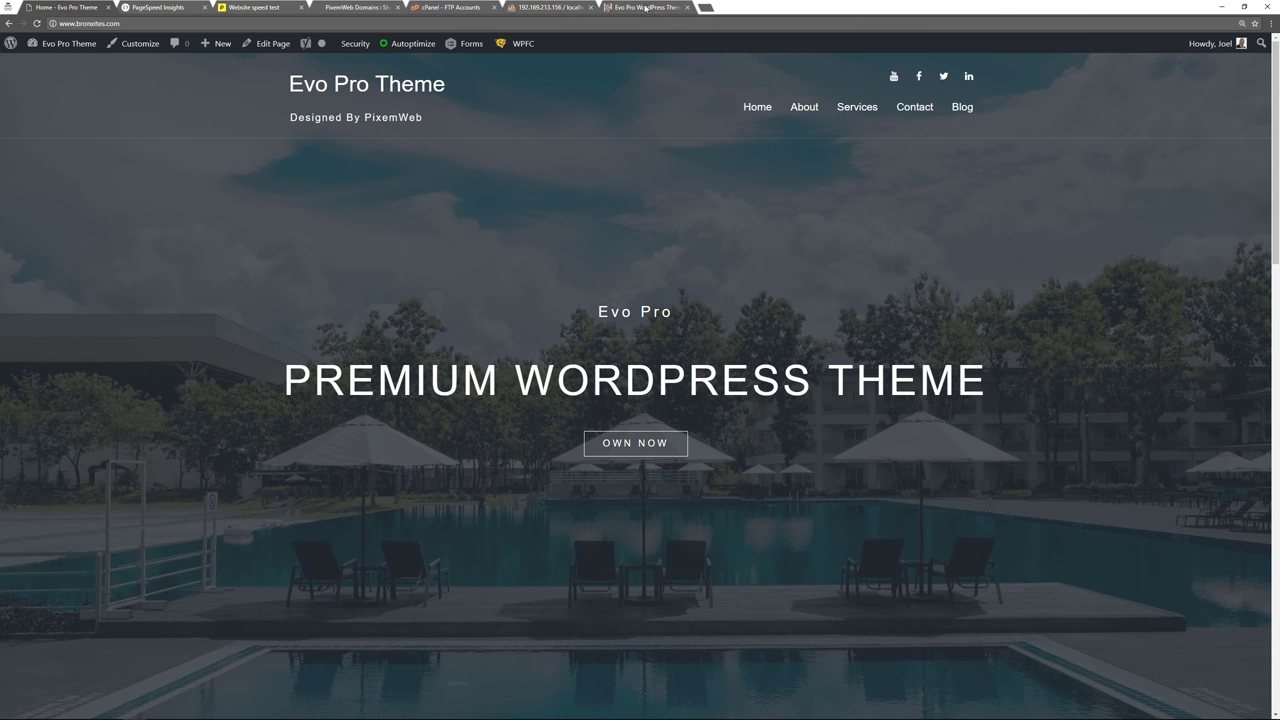
pyautogui.click(645, 8)
pyautogui.scroll(7, 682, 166)
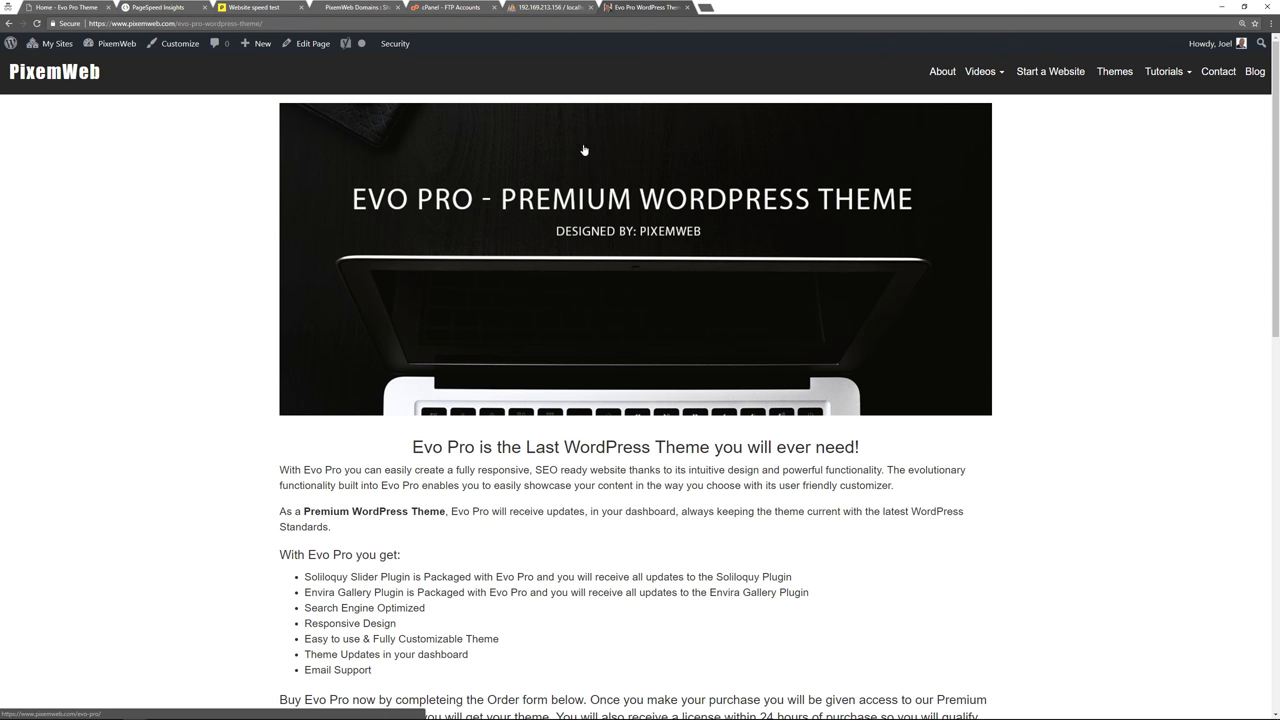
pyautogui.click(1106, 76)
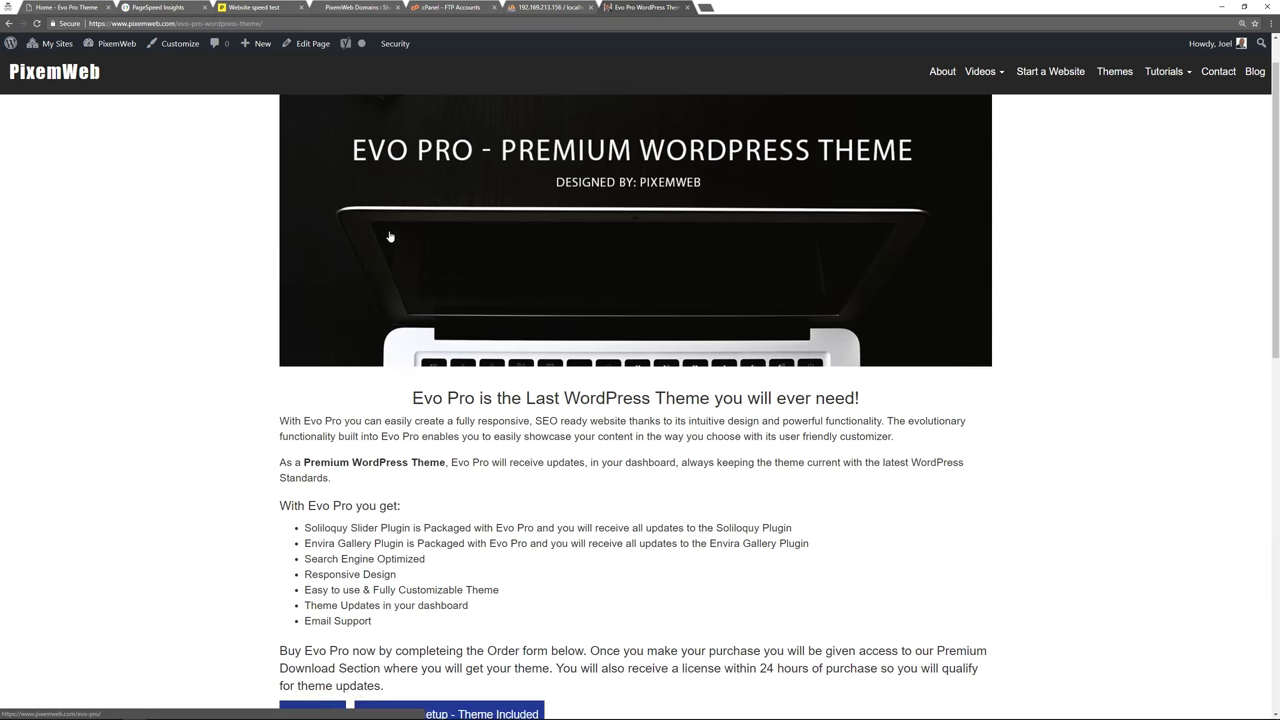
pyautogui.press('Home')
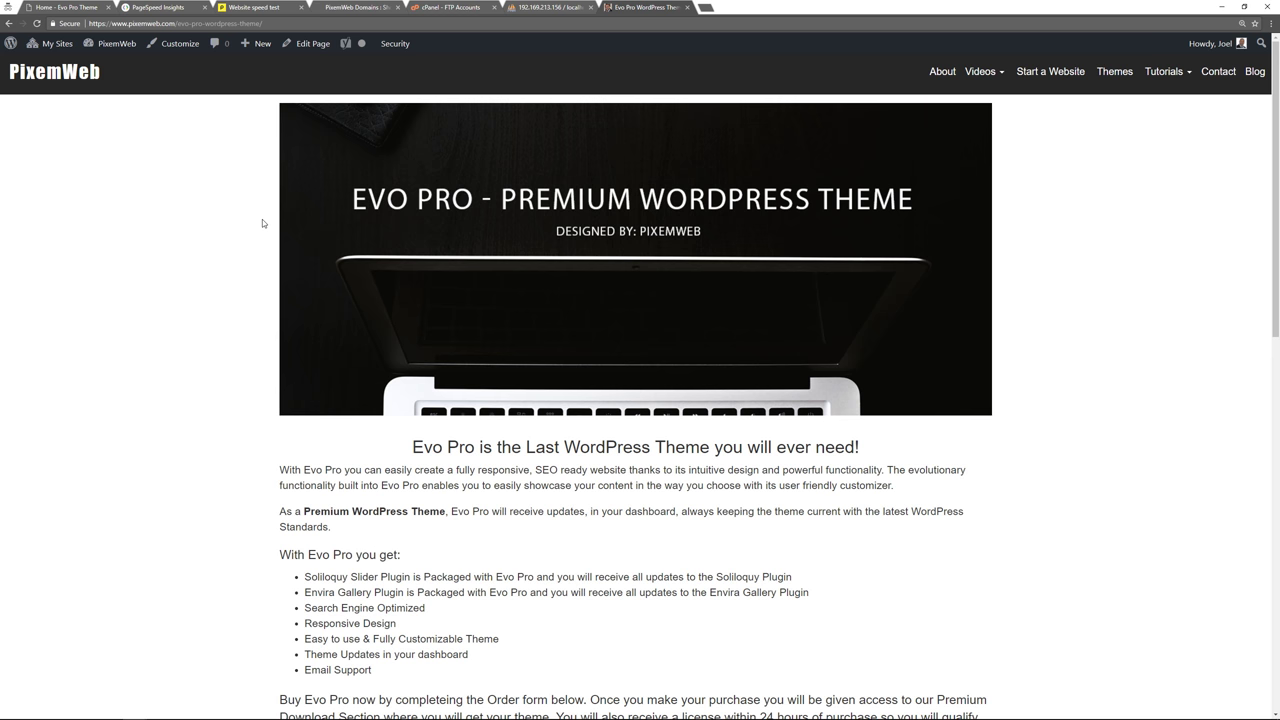
pyautogui.hotkey('ctrl', 'Tab')
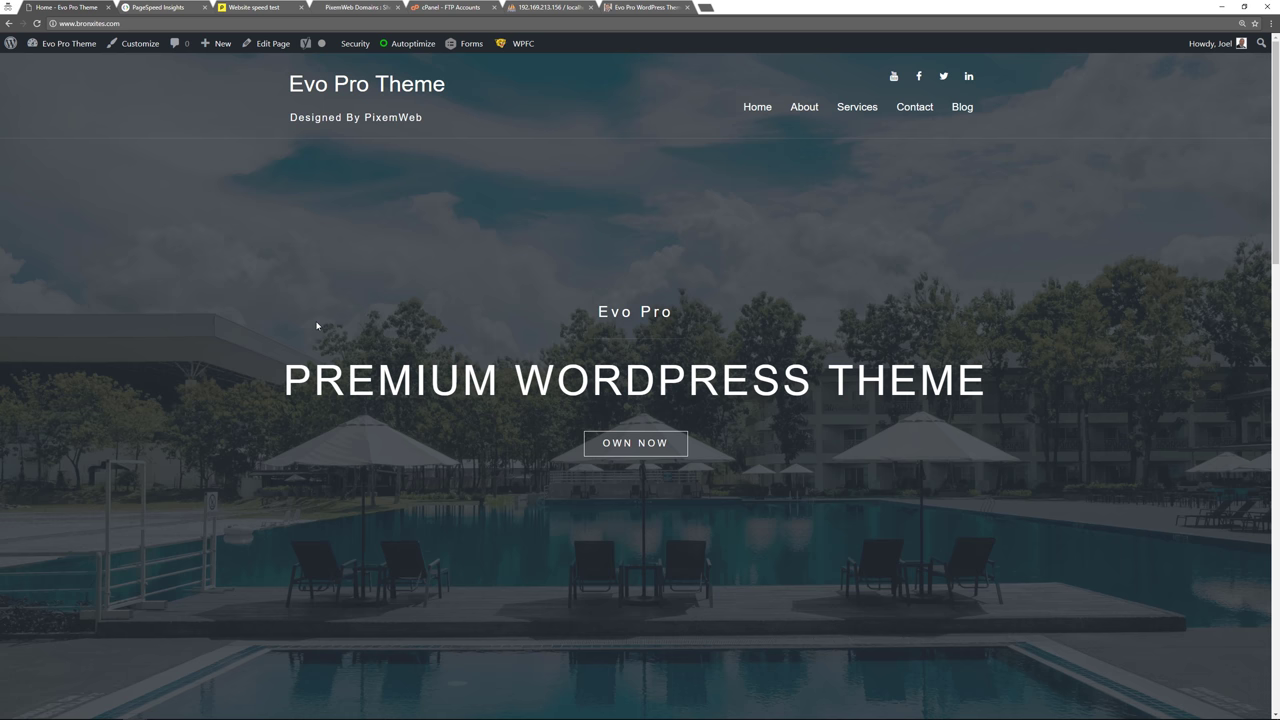
# - Browse the Evo Pro homepage sections top to bottom, then go to the Blog page via the menu
pyautogui.scroll(-3, 317, 325)
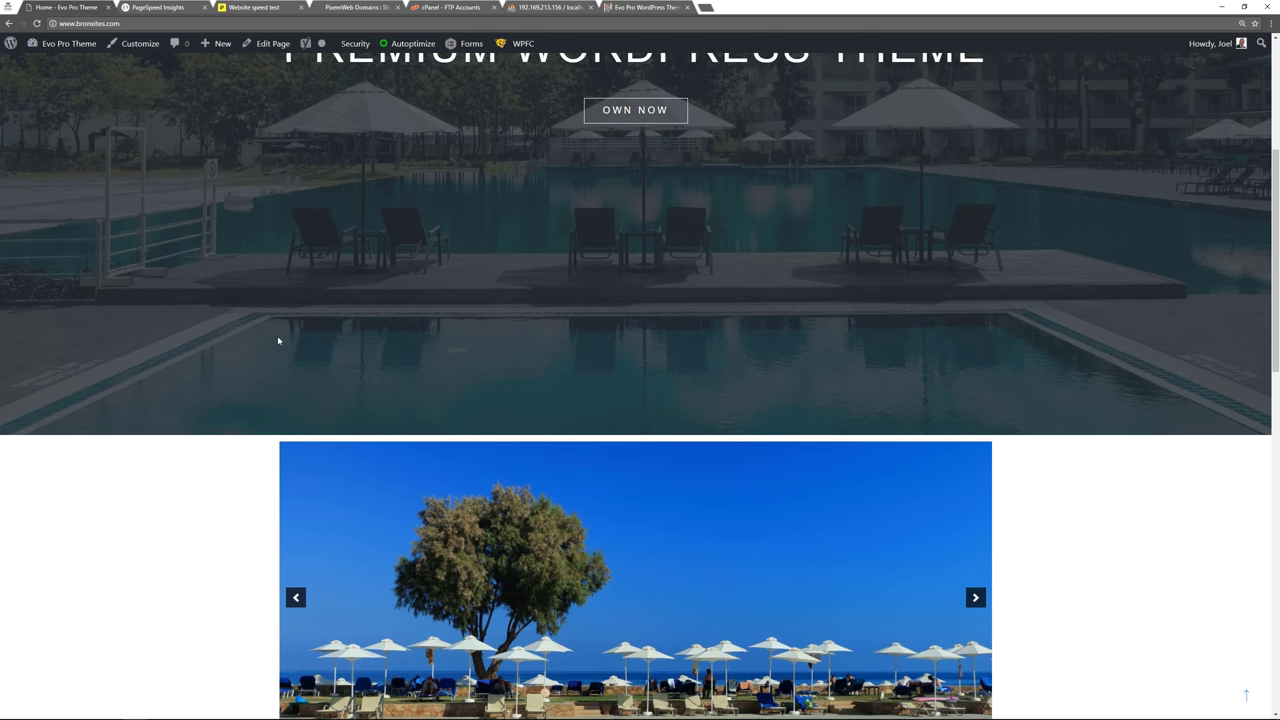
pyautogui.scroll(-3, 249, 342)
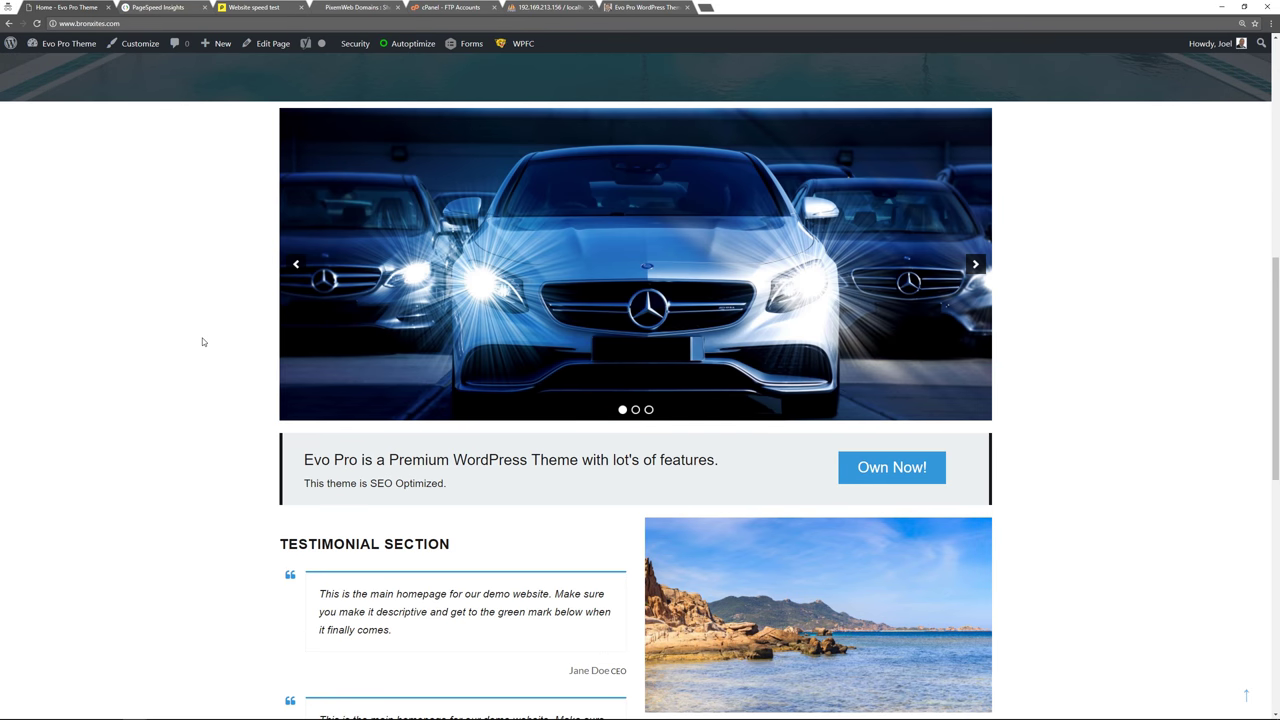
pyautogui.scroll(-1, 200, 340)
pyautogui.scroll(-5, 202, 342)
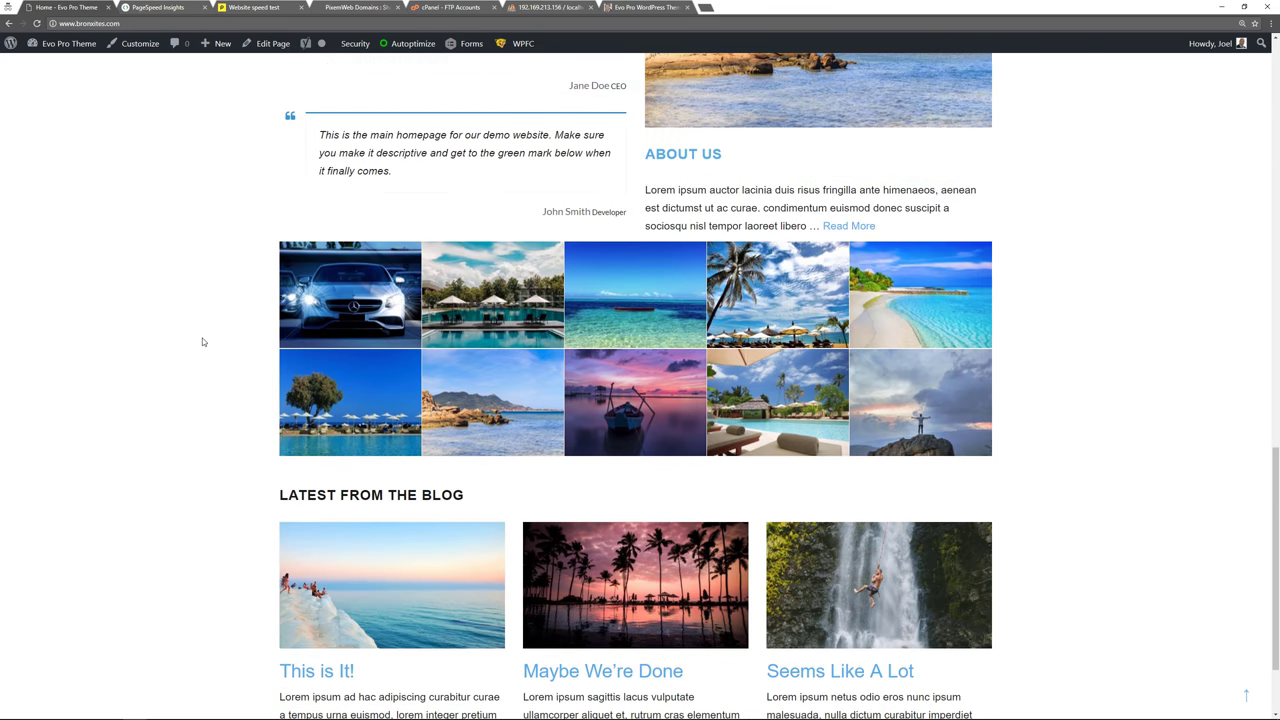
pyautogui.scroll(3, 201, 342)
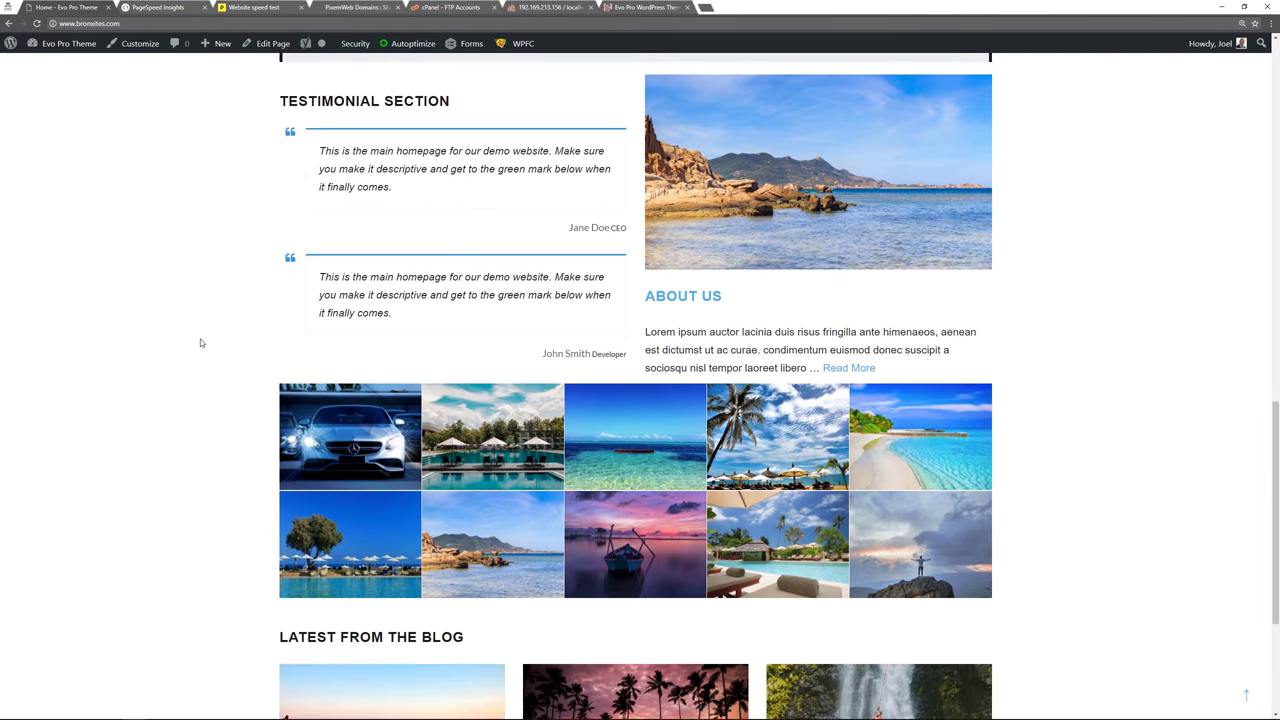
pyautogui.scroll(6, 200, 343)
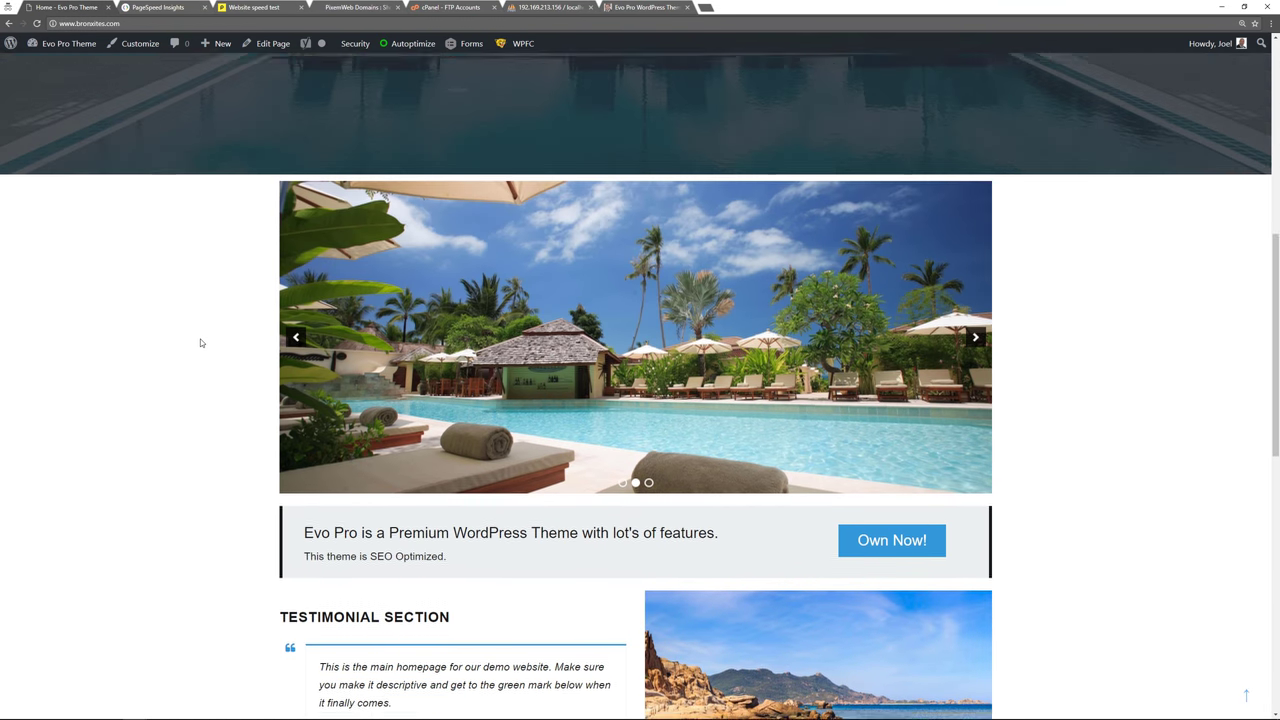
pyautogui.scroll(3, 200, 343)
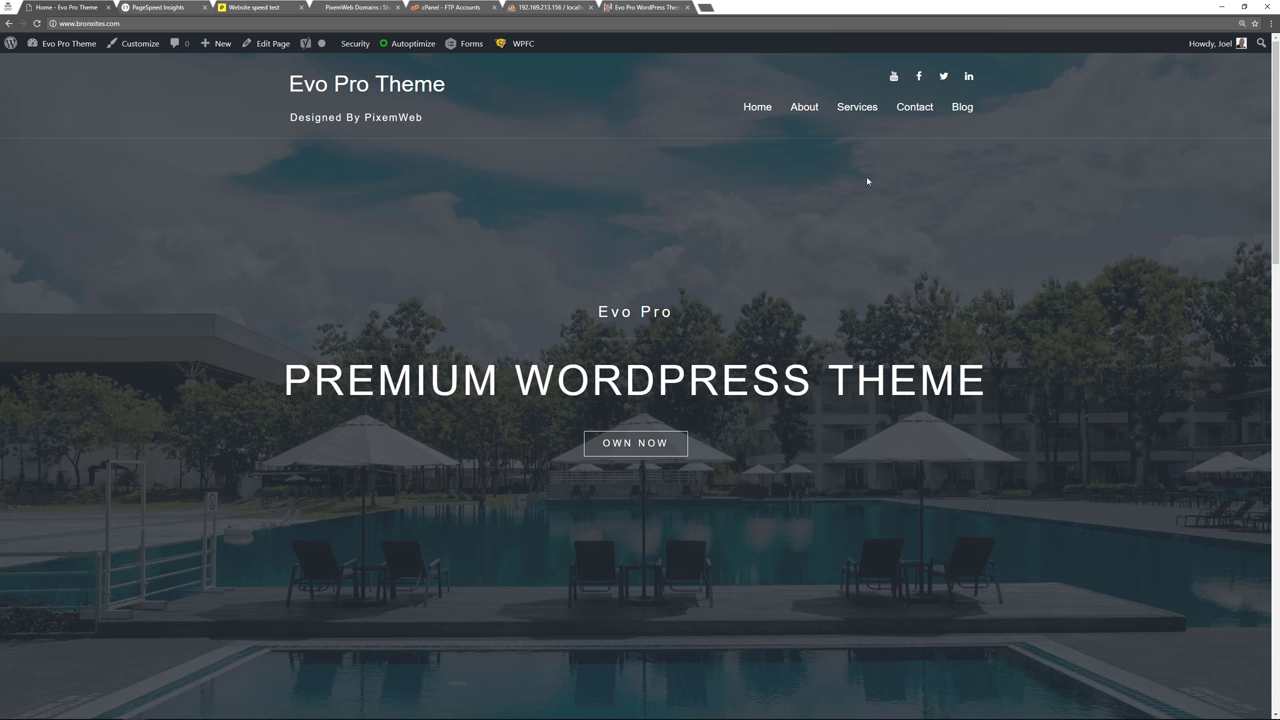
pyautogui.click(966, 110)
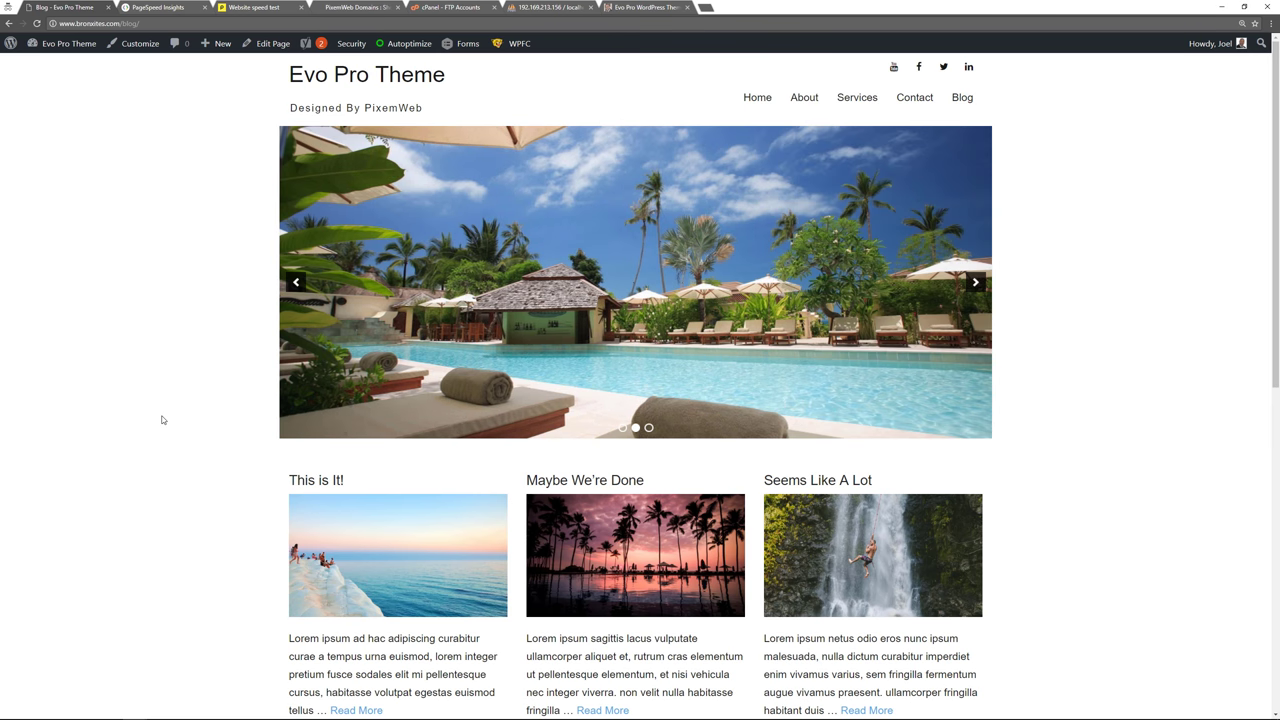
pyautogui.scroll(-2, 170, 420)
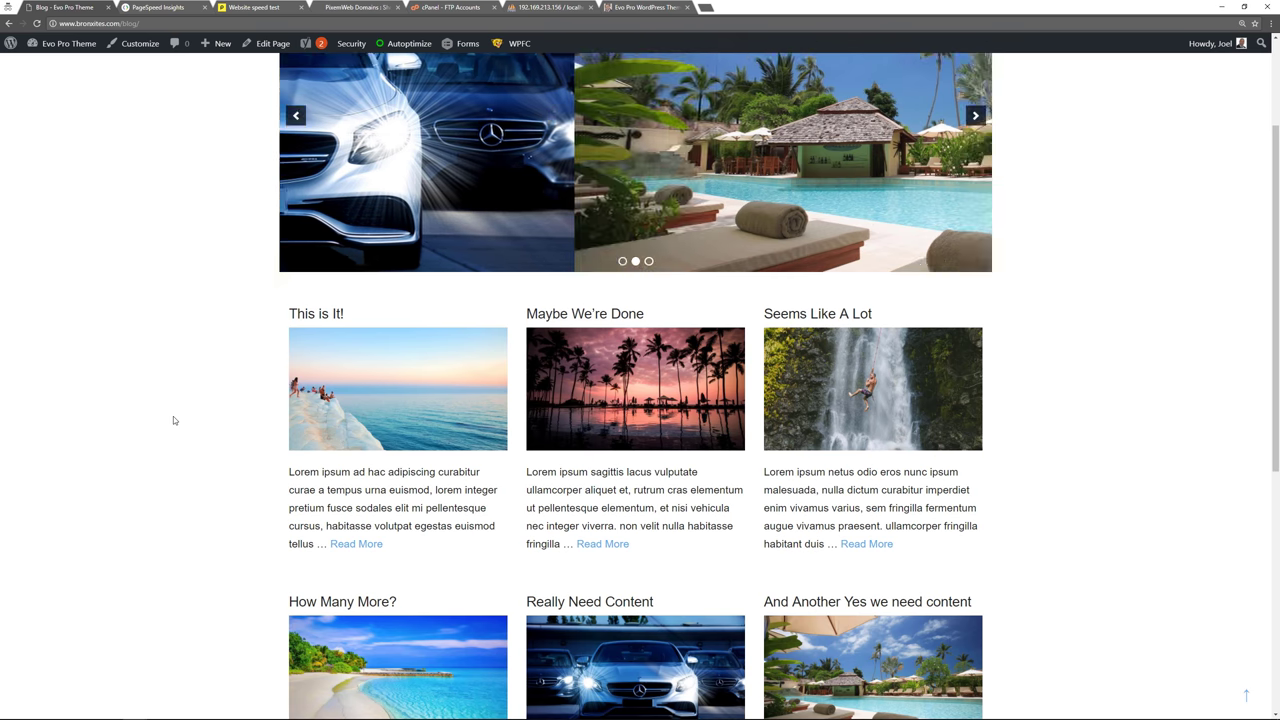
pyautogui.scroll(2, 173, 420)
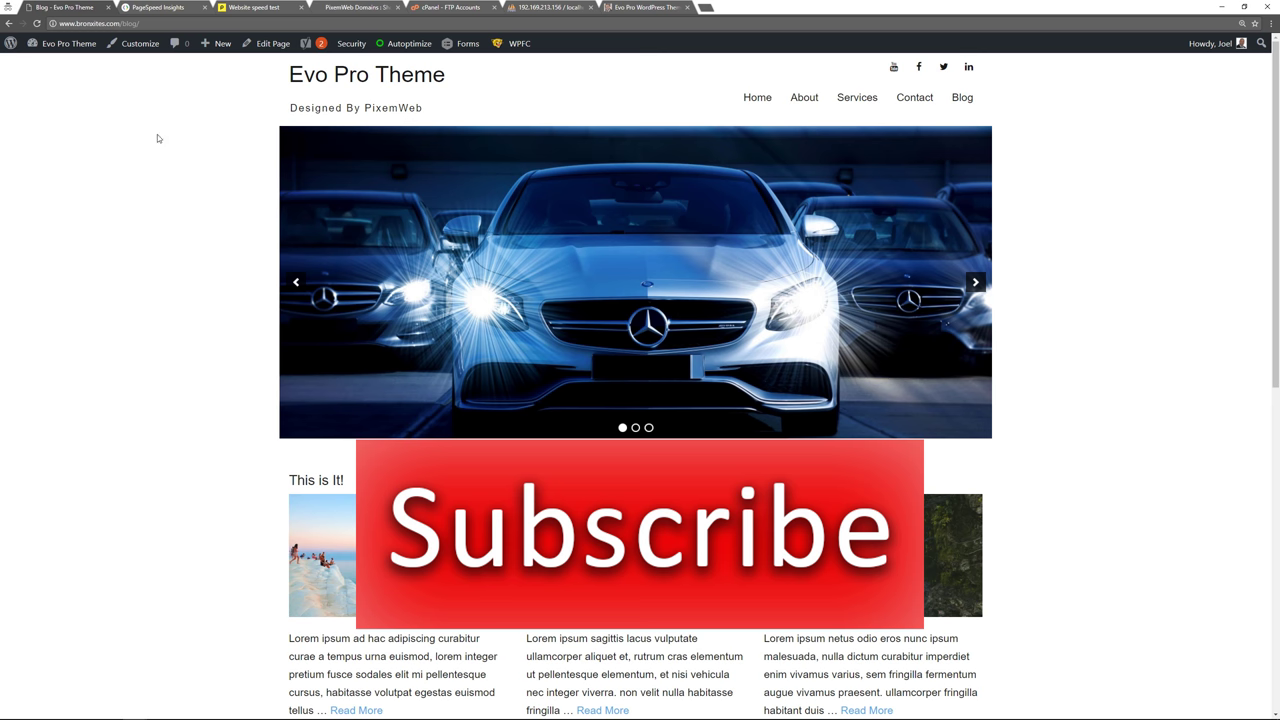
pyautogui.click(158, 7)
pyautogui.click(362, 262)
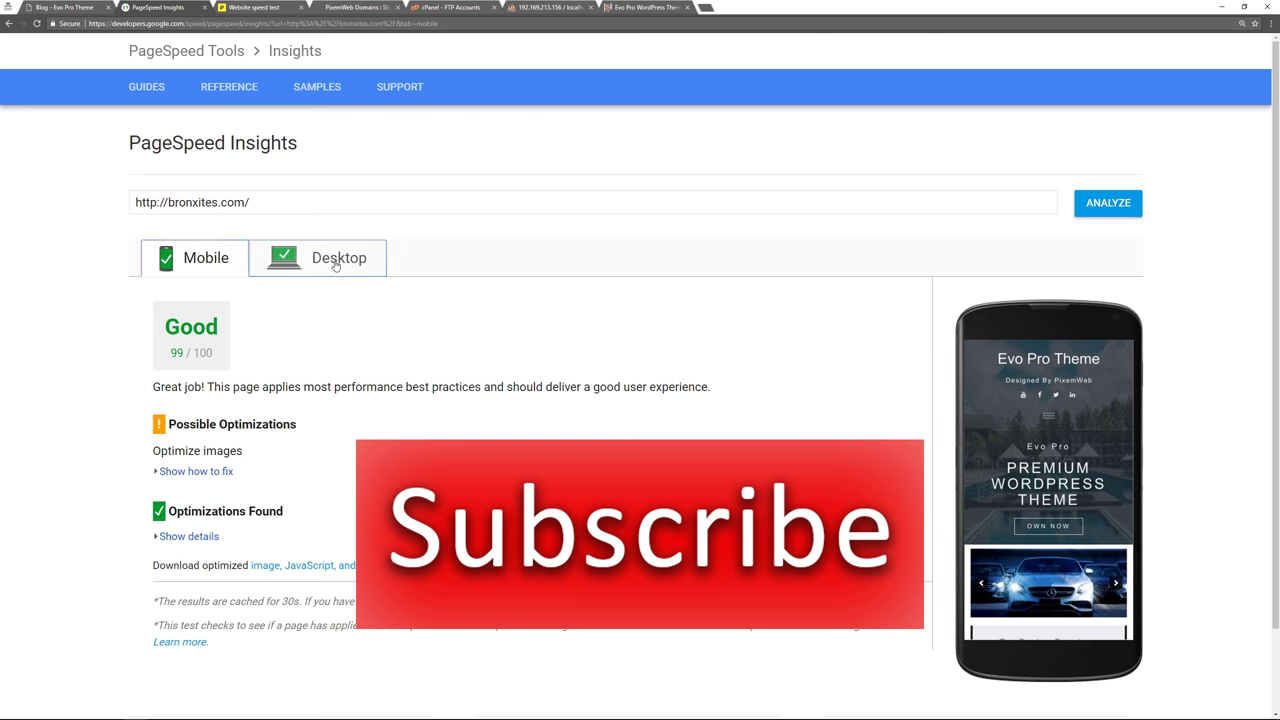
pyautogui.click(204, 262)
pyautogui.click(290, 266)
pyautogui.click(204, 262)
pyautogui.click(58, 7)
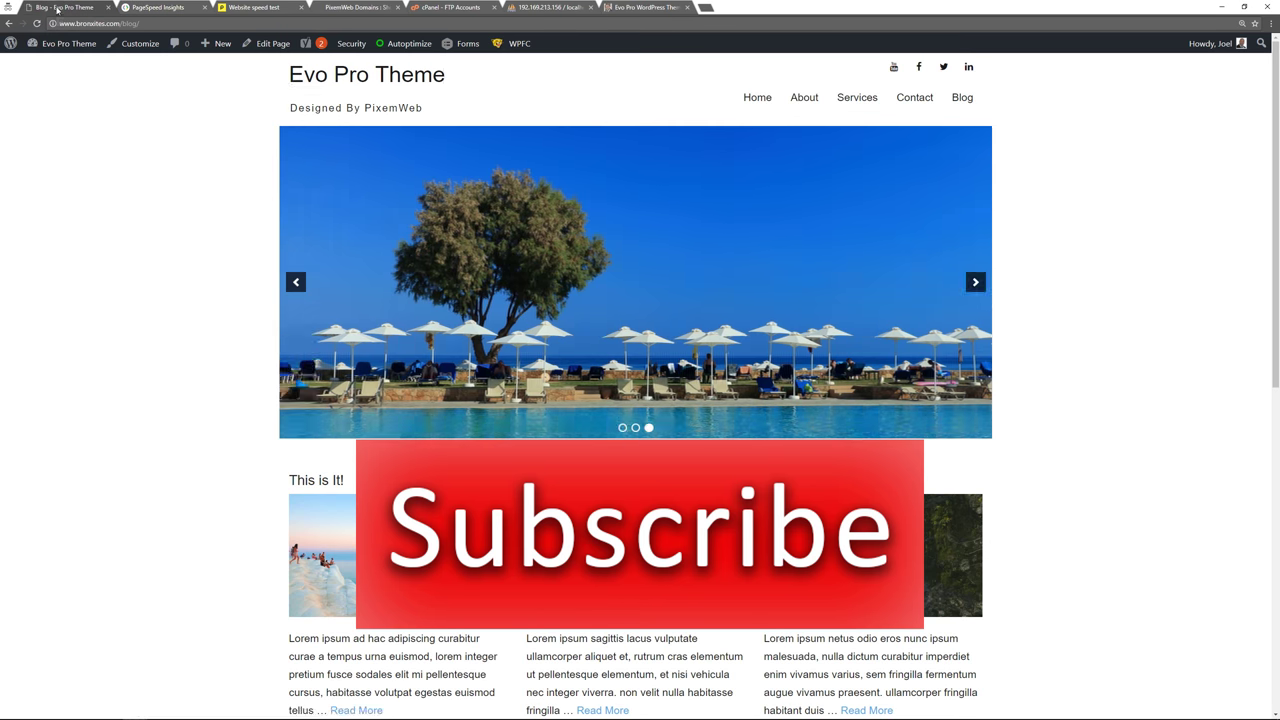